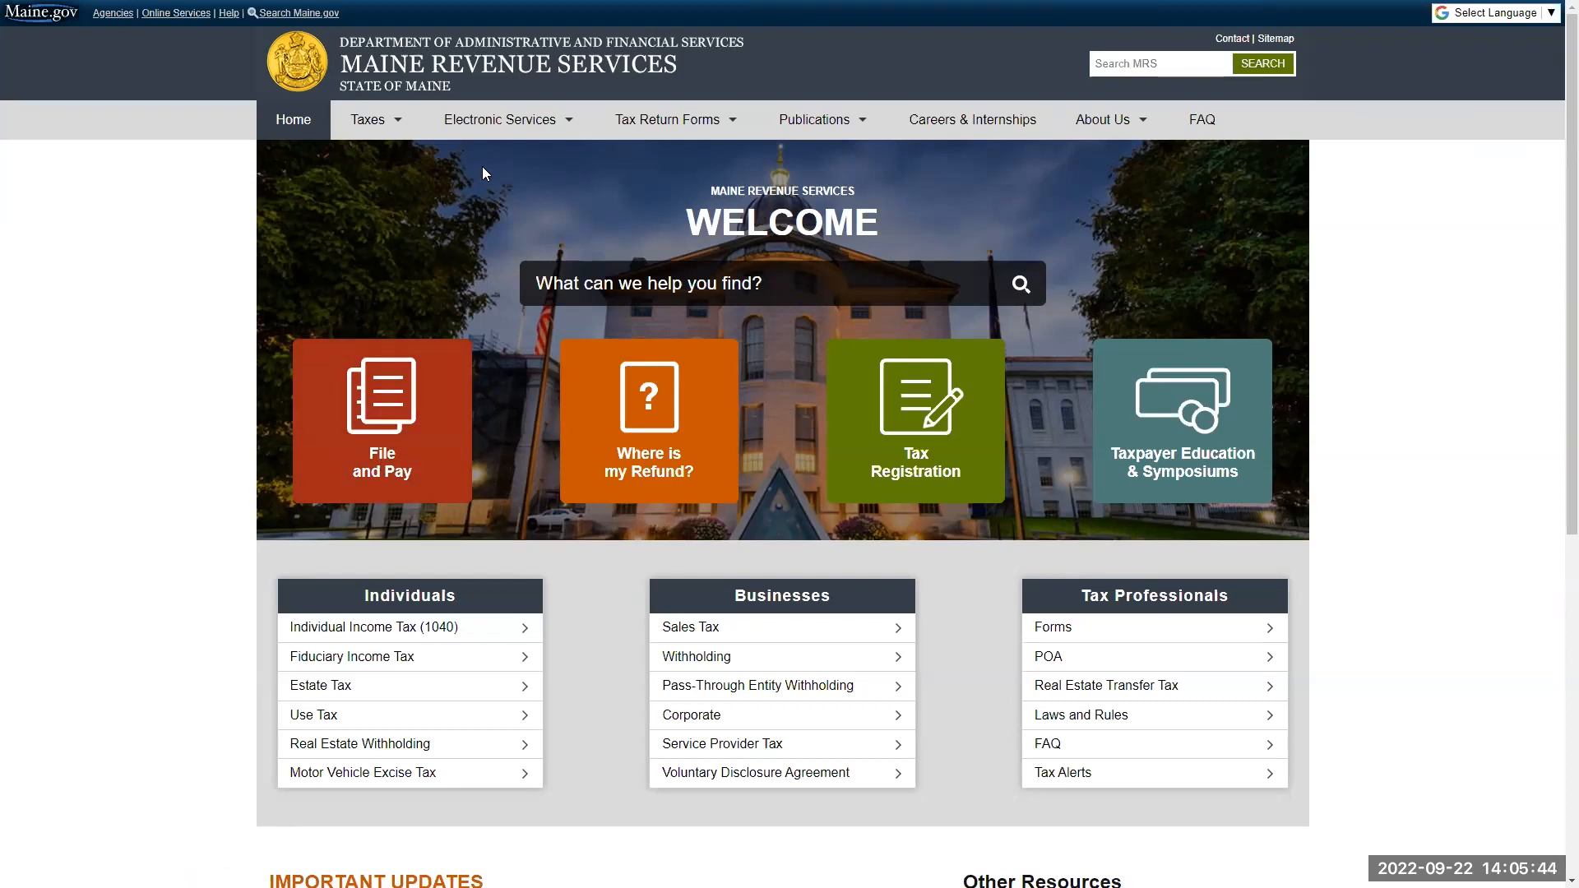
Open the Maine Tax Portal from the electronic services of the Maine Revenue Services site
mouse_move(443, 145)
mouse_move(501, 137)
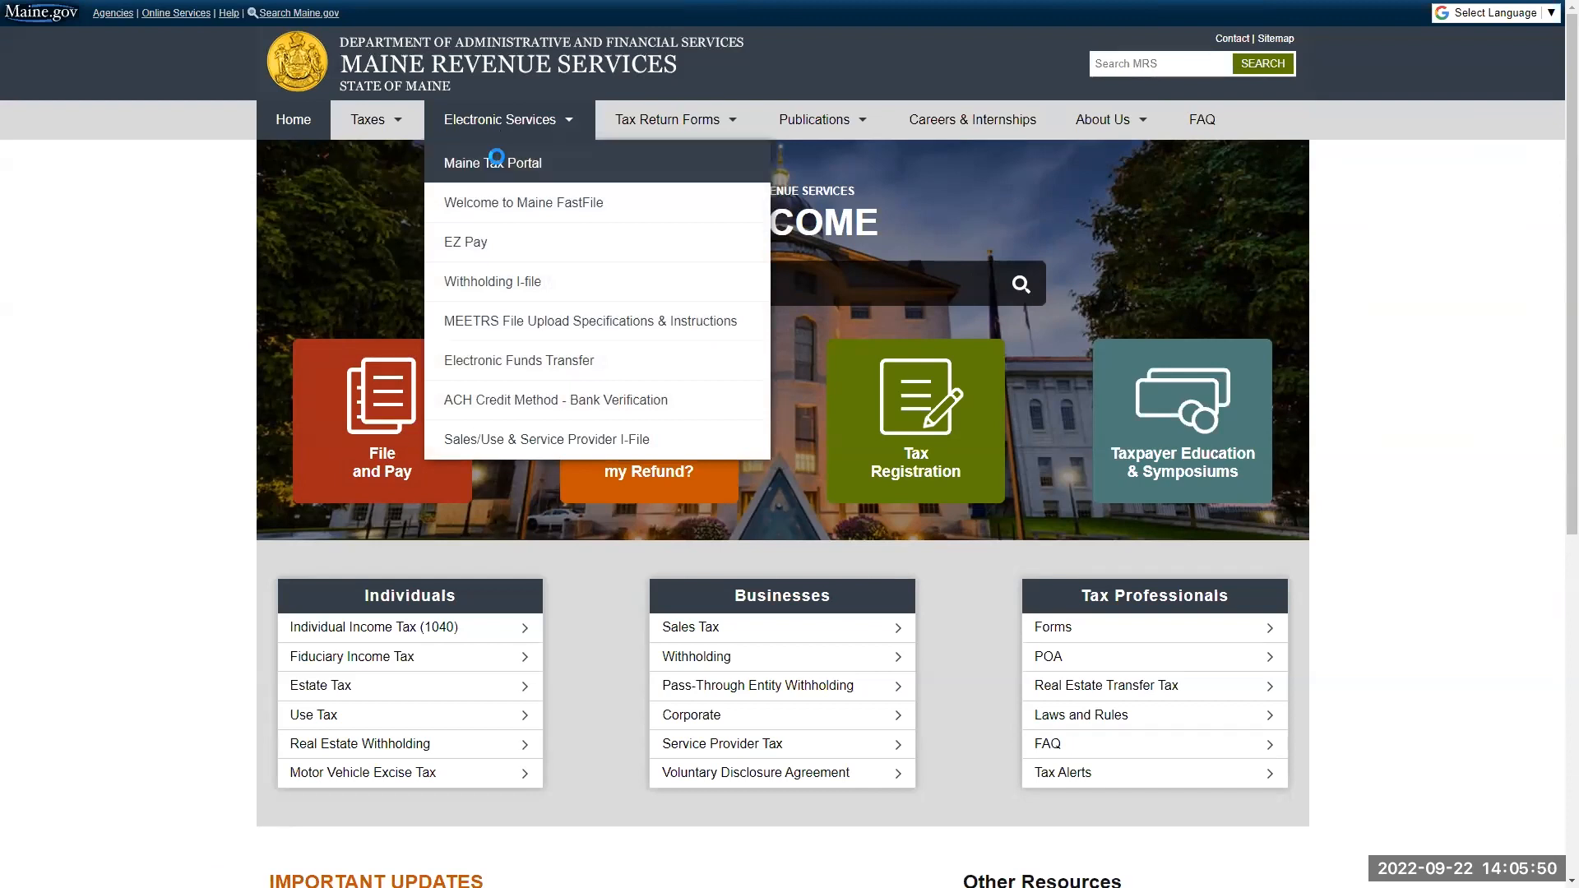
click(498, 164)
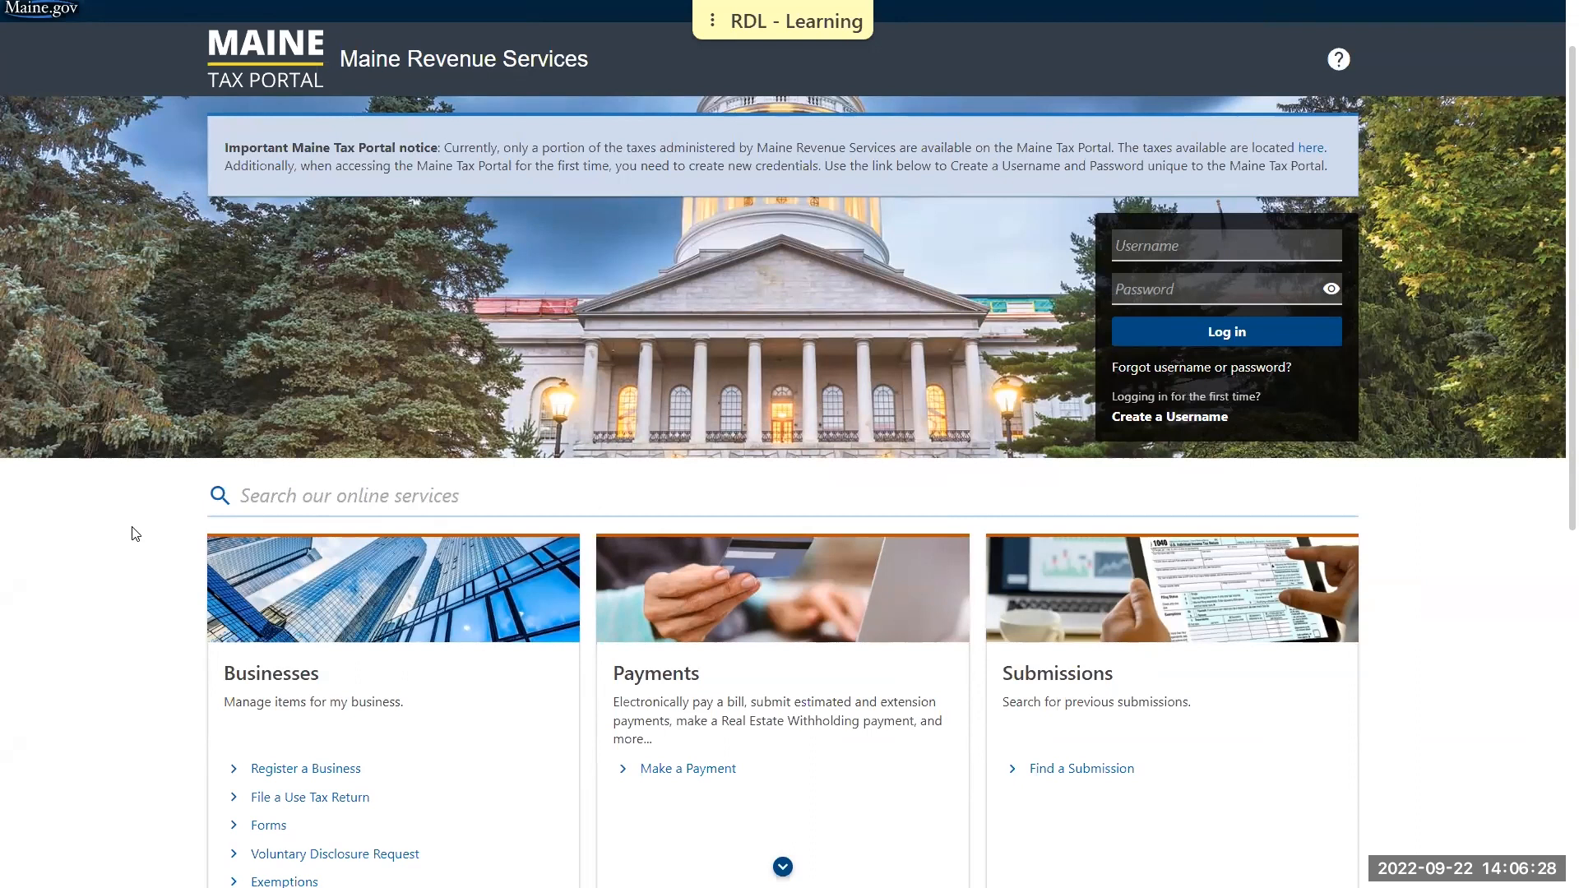
Start a new business registration and proceed past its instructions to the Business Information page
scroll(145, 540, down, 1)
scroll(284, 546, down, 1)
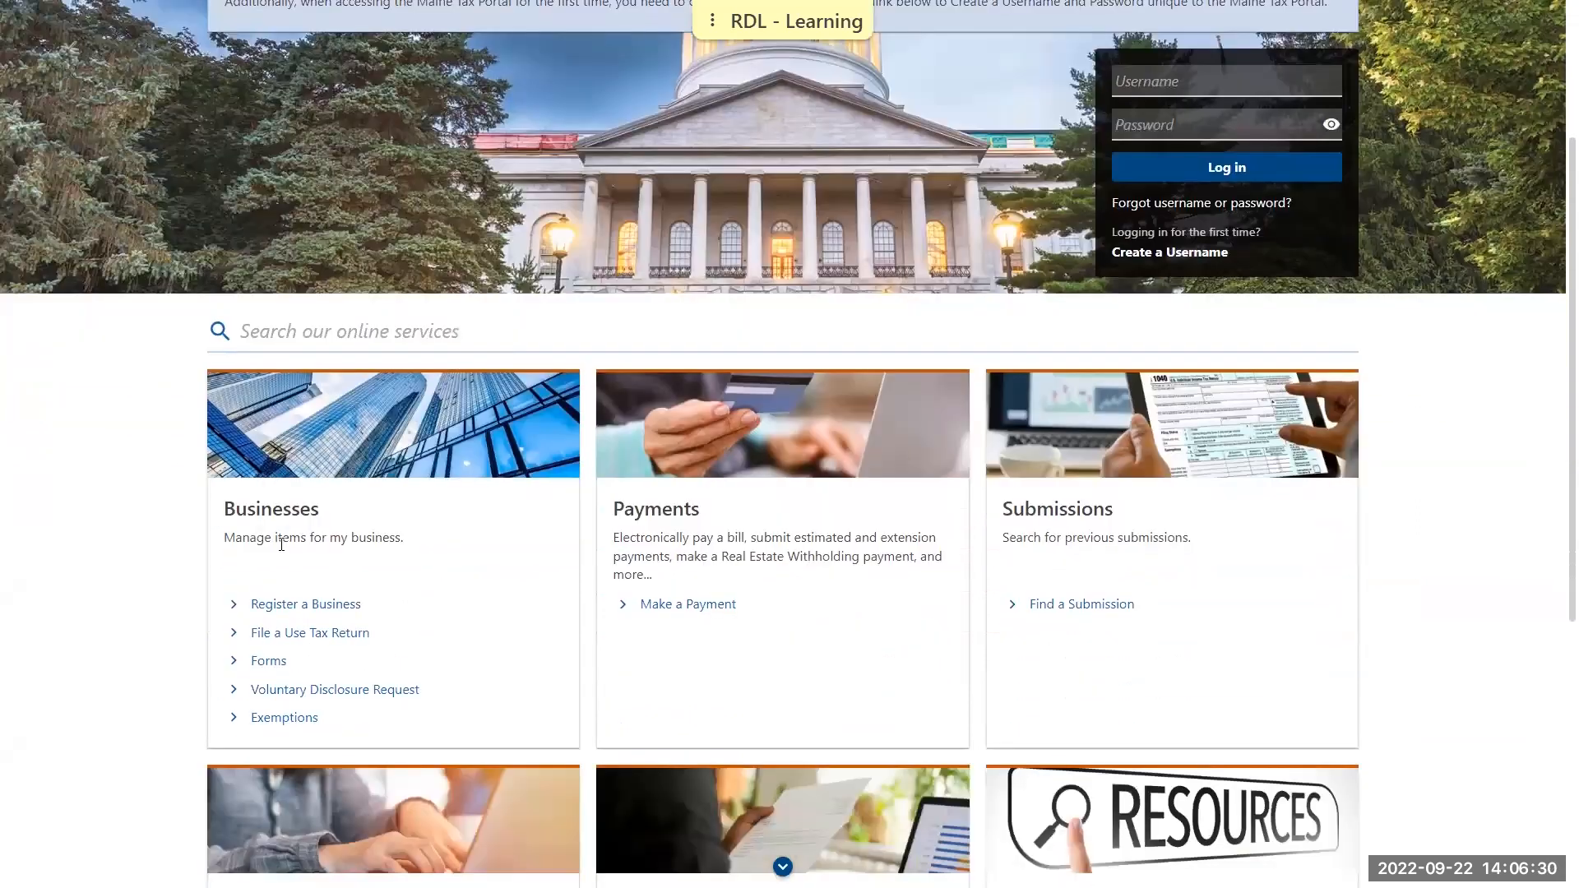
click(305, 601)
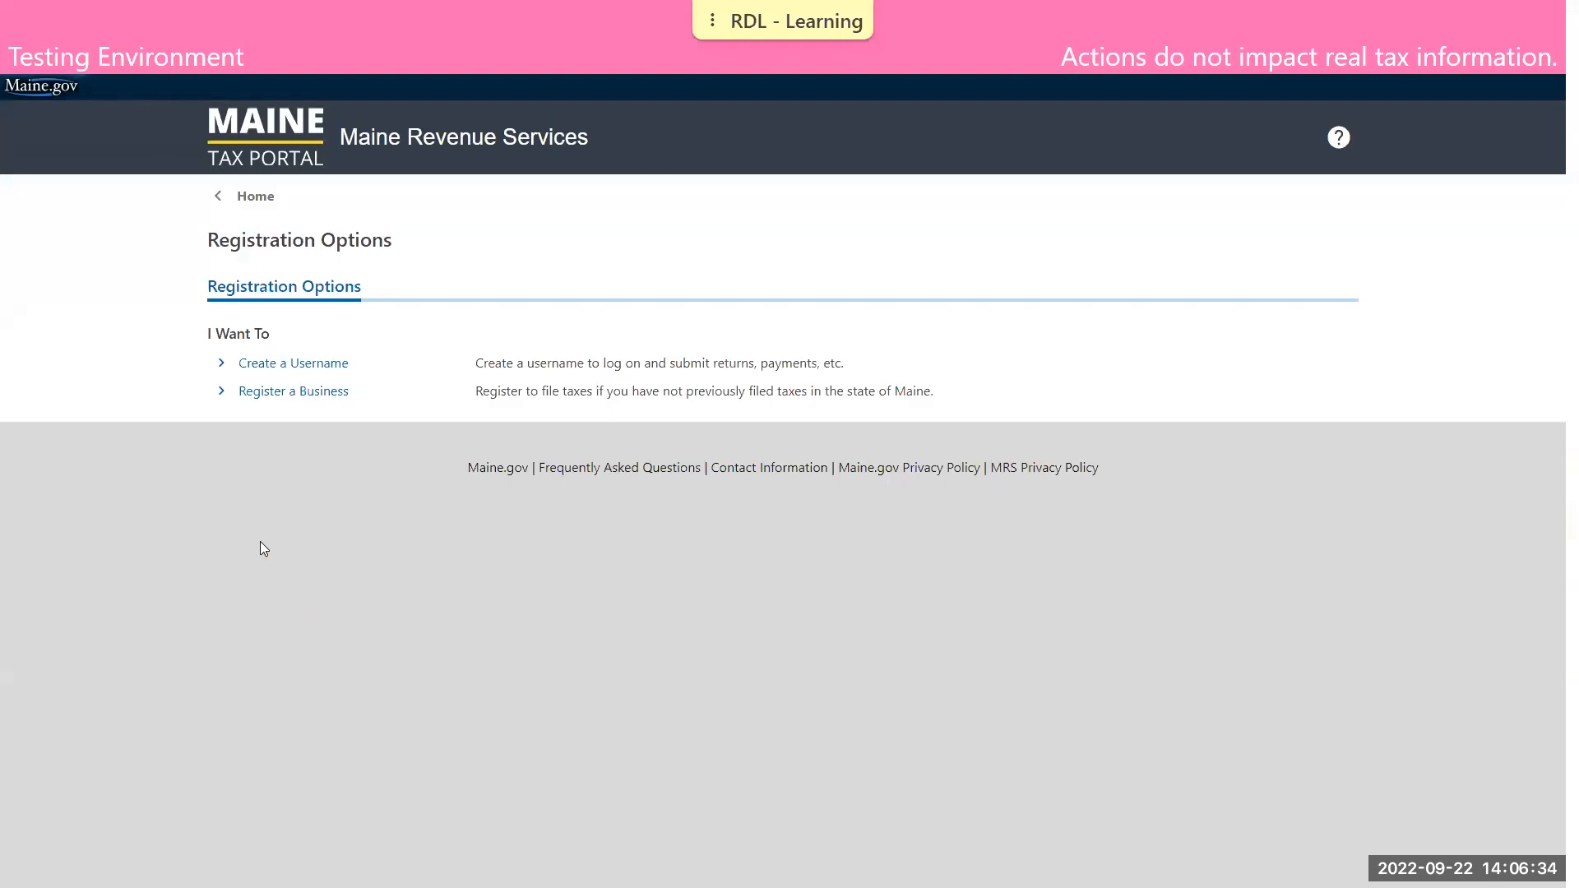
click(304, 400)
scroll(354, 452, down, 3)
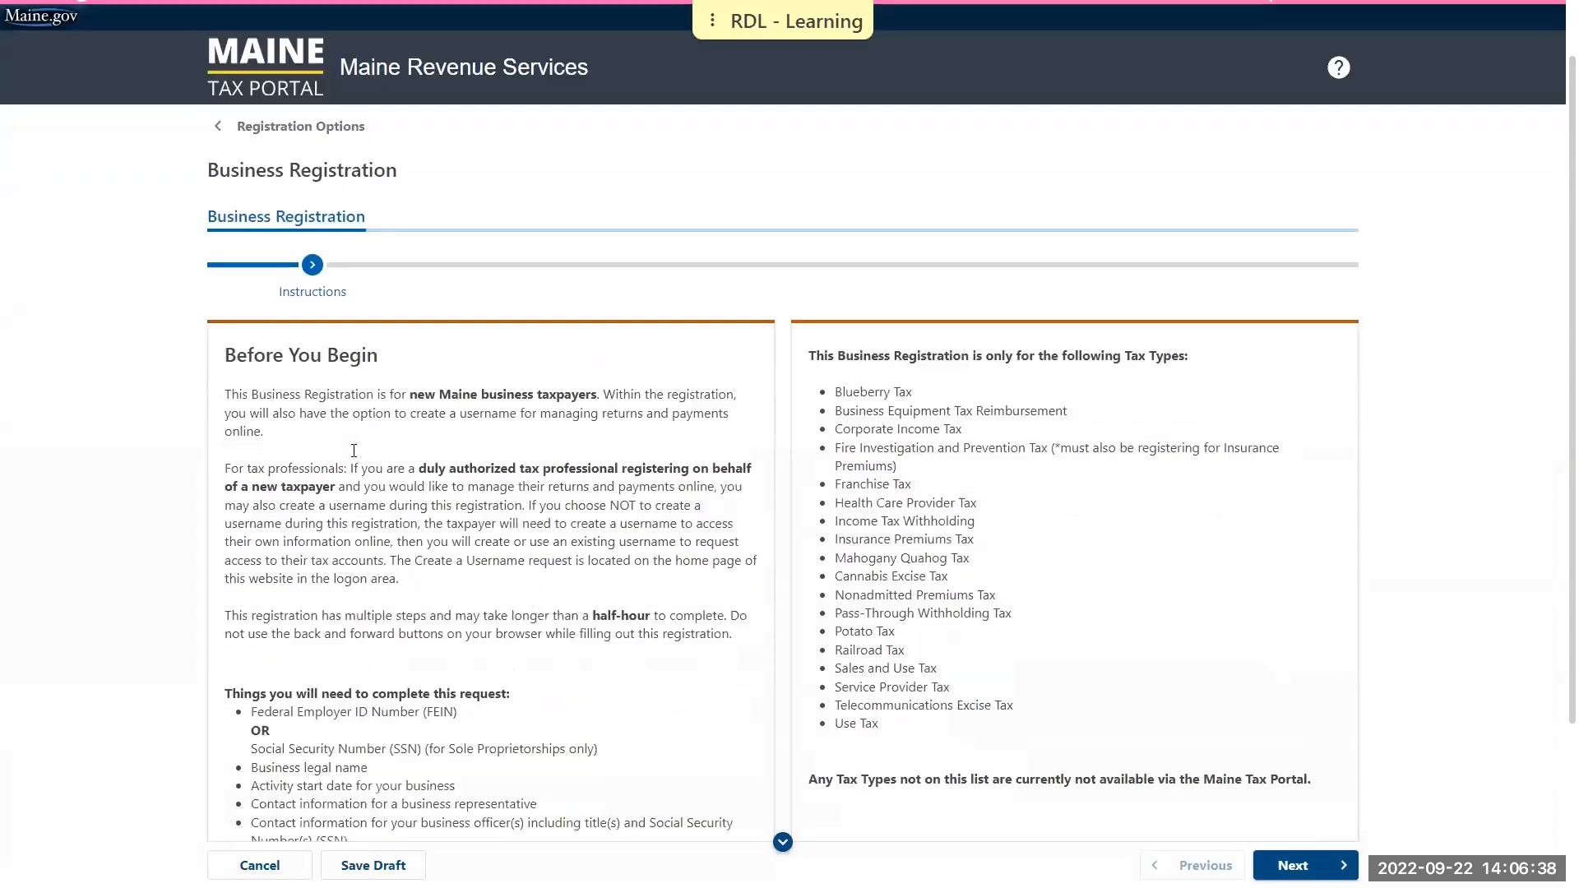
scroll(352, 455, down, 1)
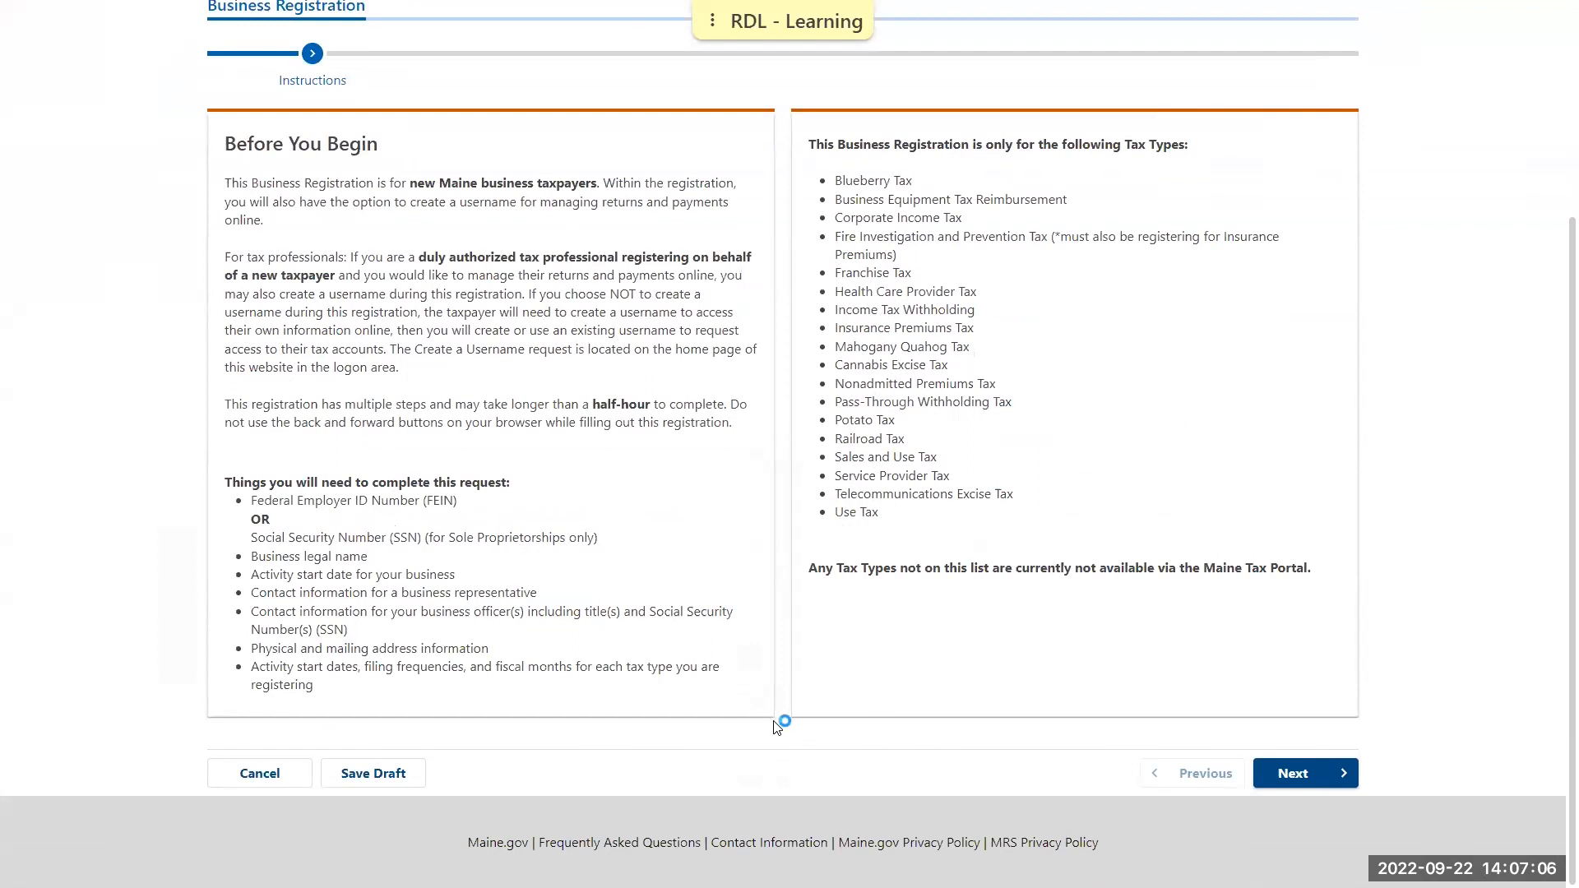
click(1302, 777)
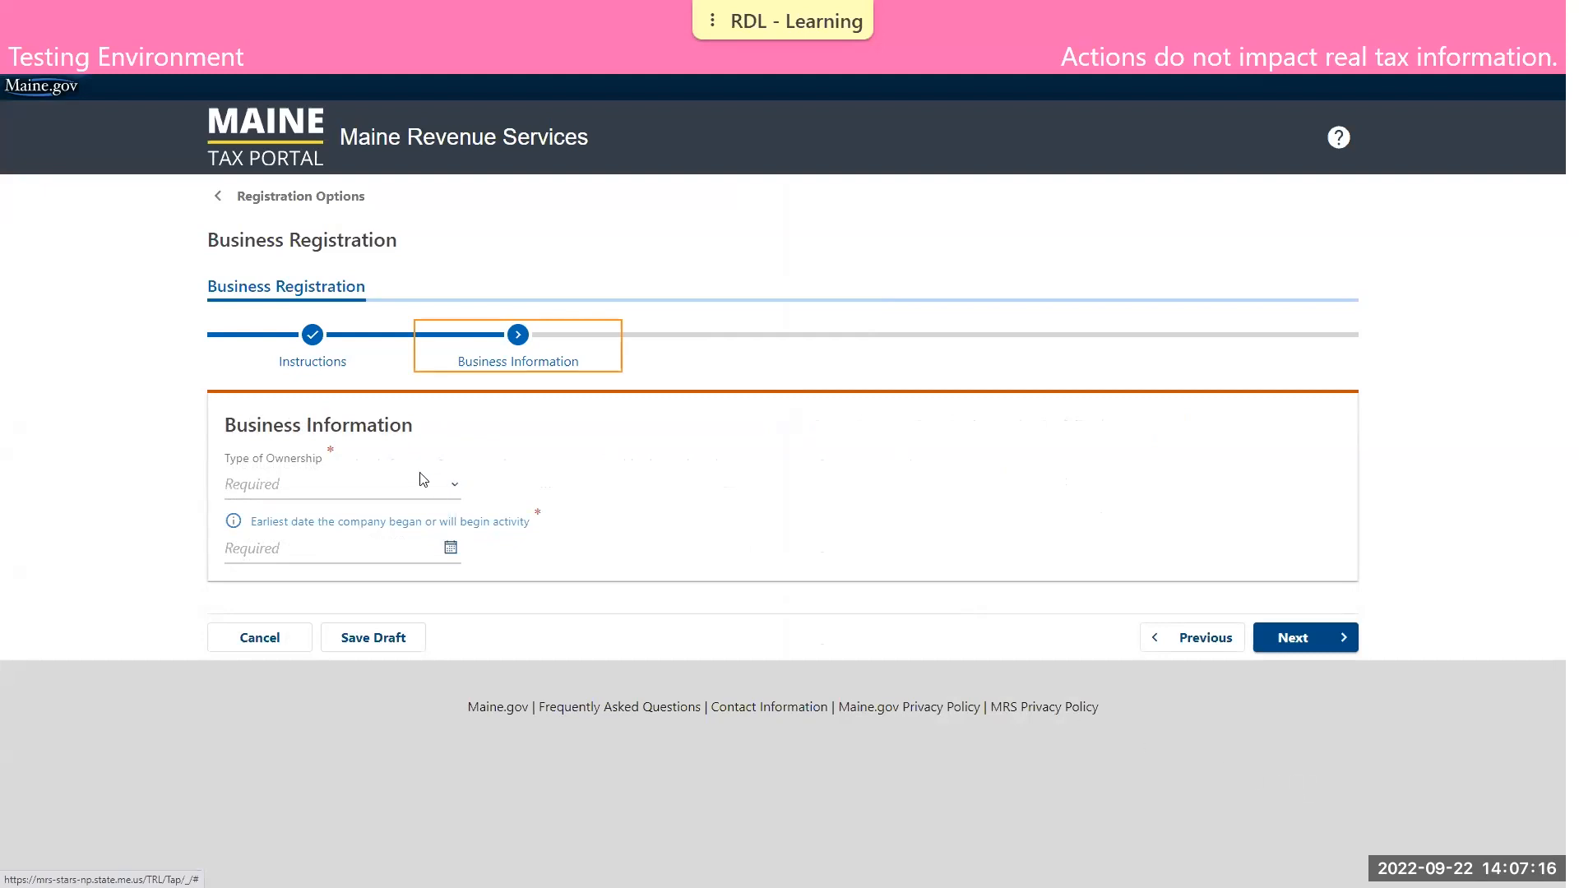
Set the ownership type to C Corporation (Regular) and the earliest activity date to 01-Jan-2020, and continue to Business Identification
click(431, 490)
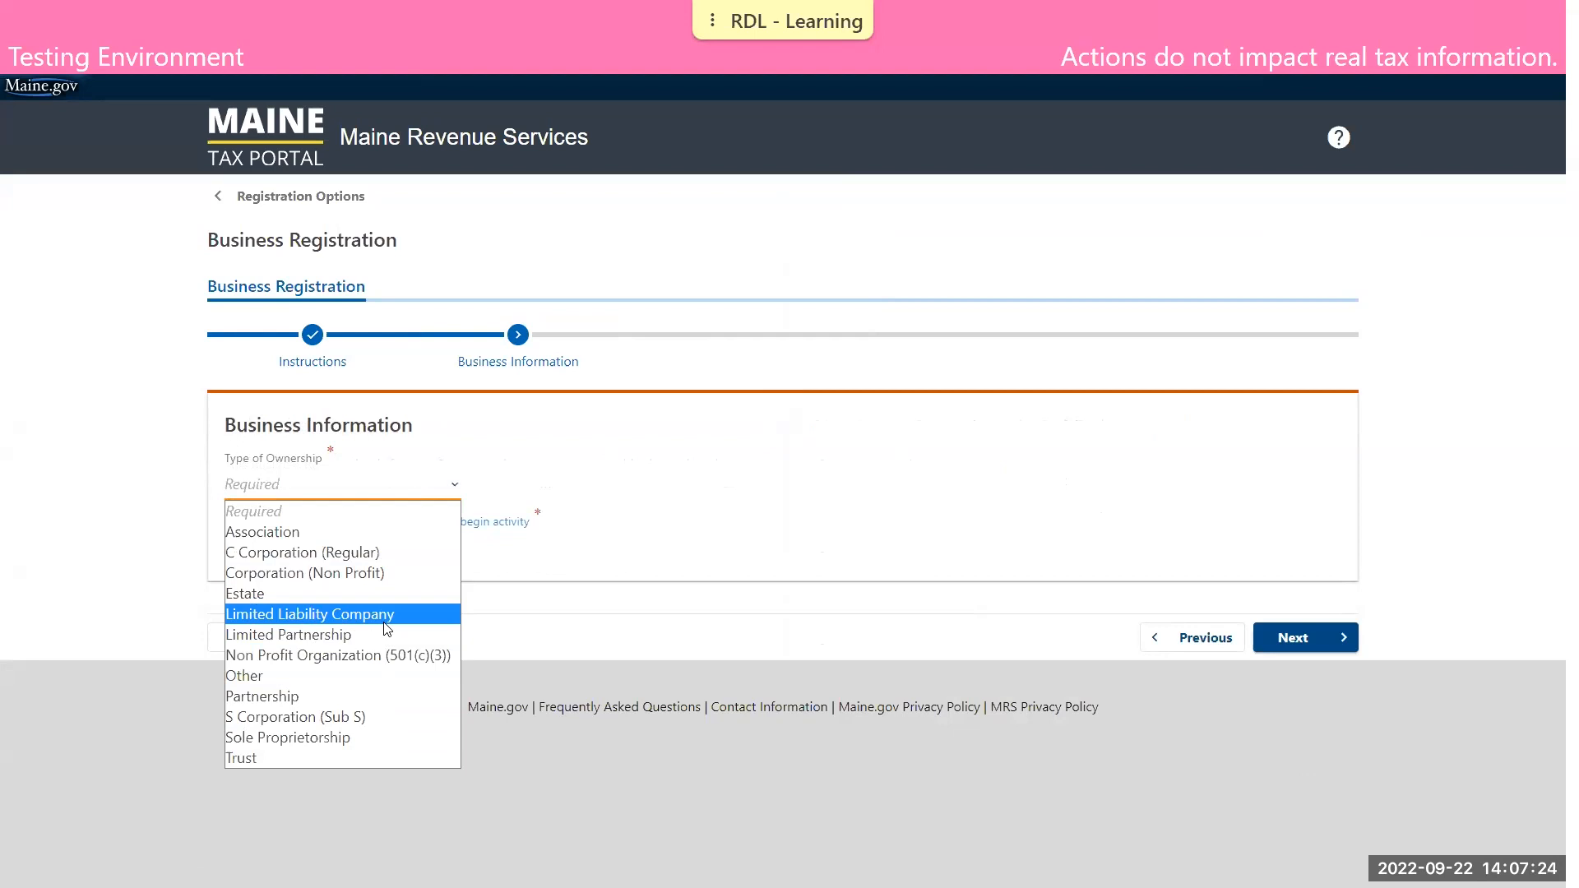
click(344, 557)
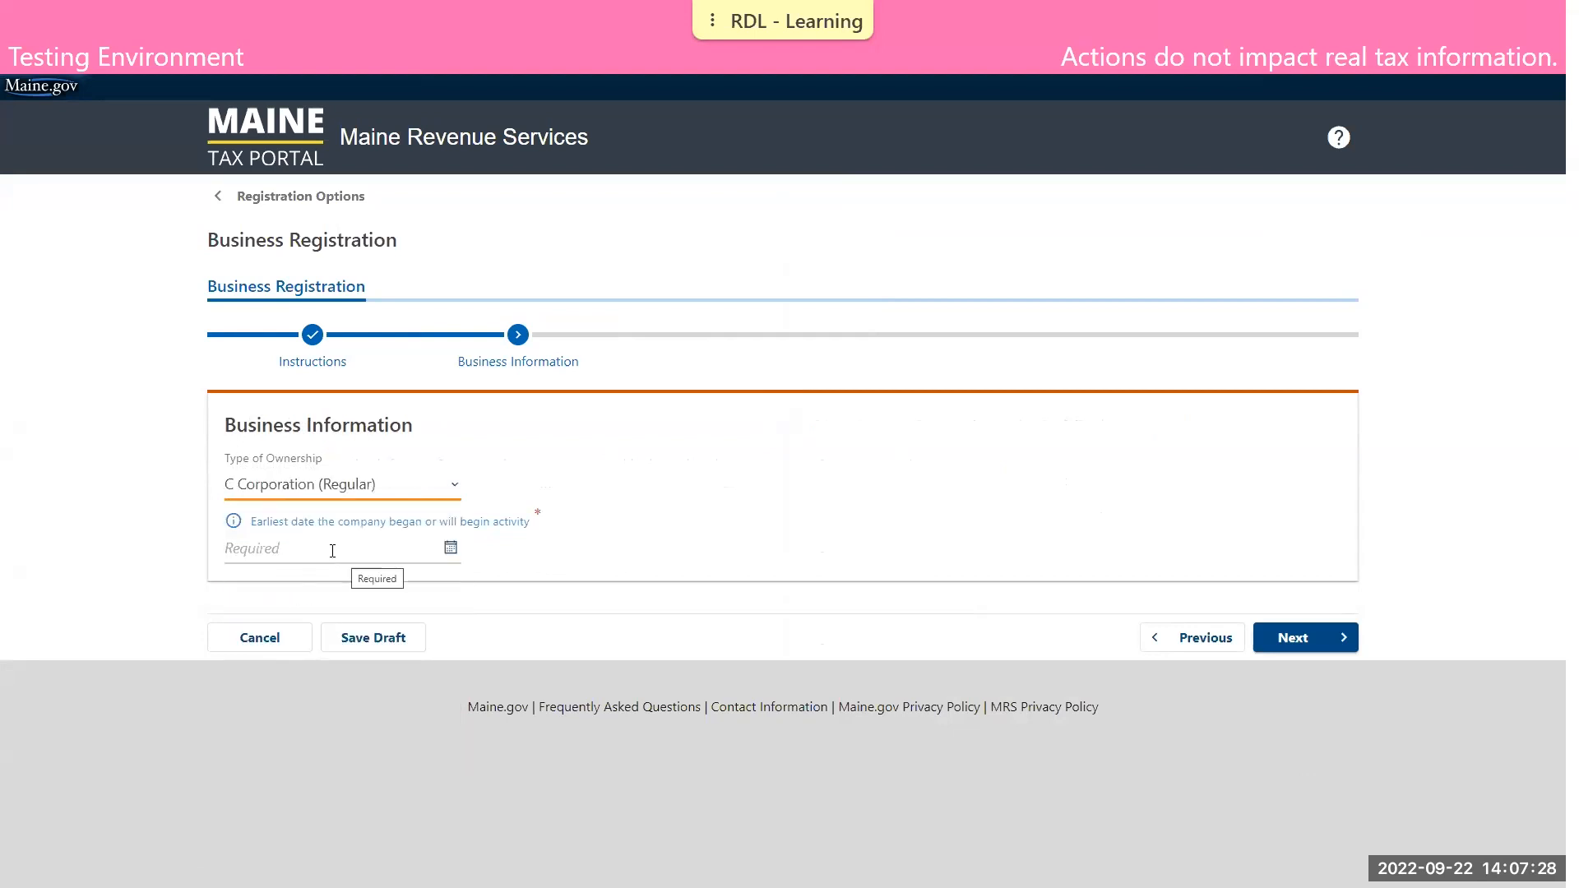
click(332, 550)
text(01012020)
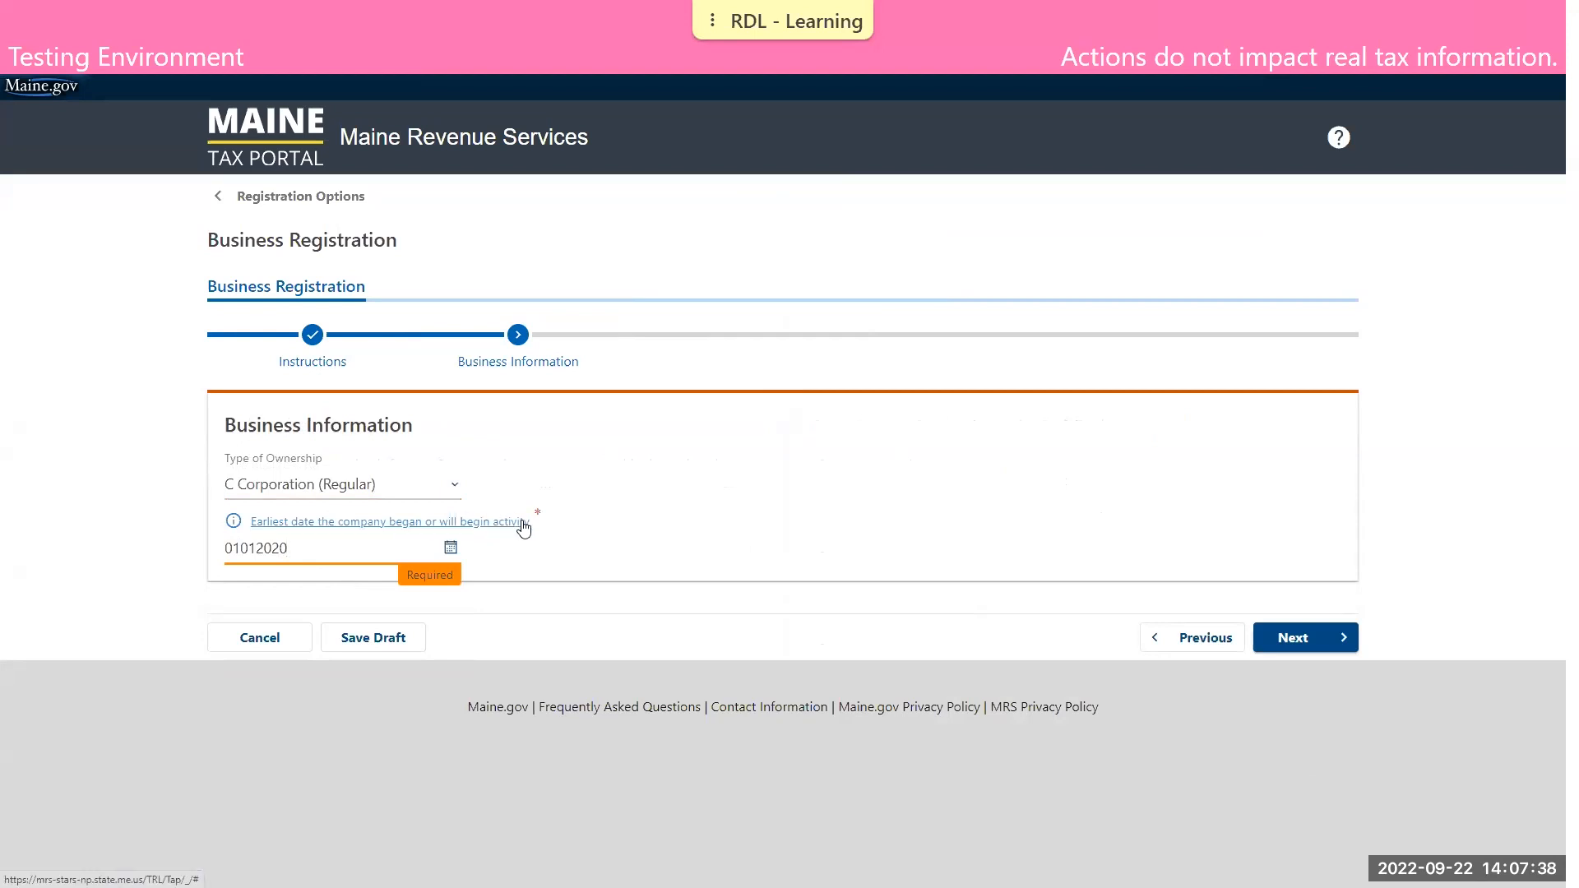
click(887, 530)
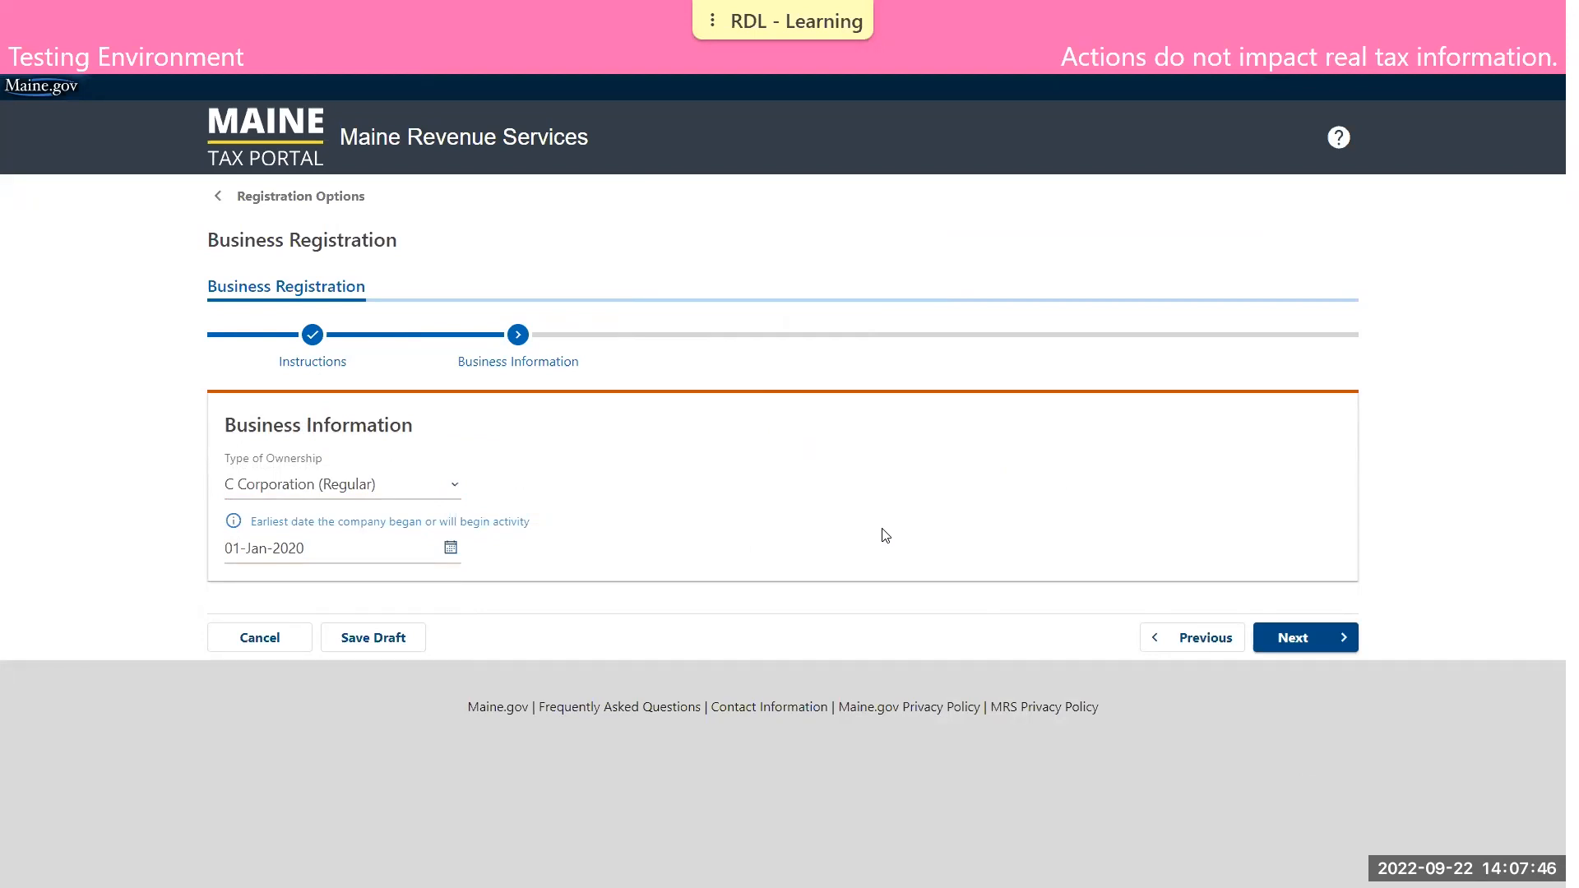
click(1308, 638)
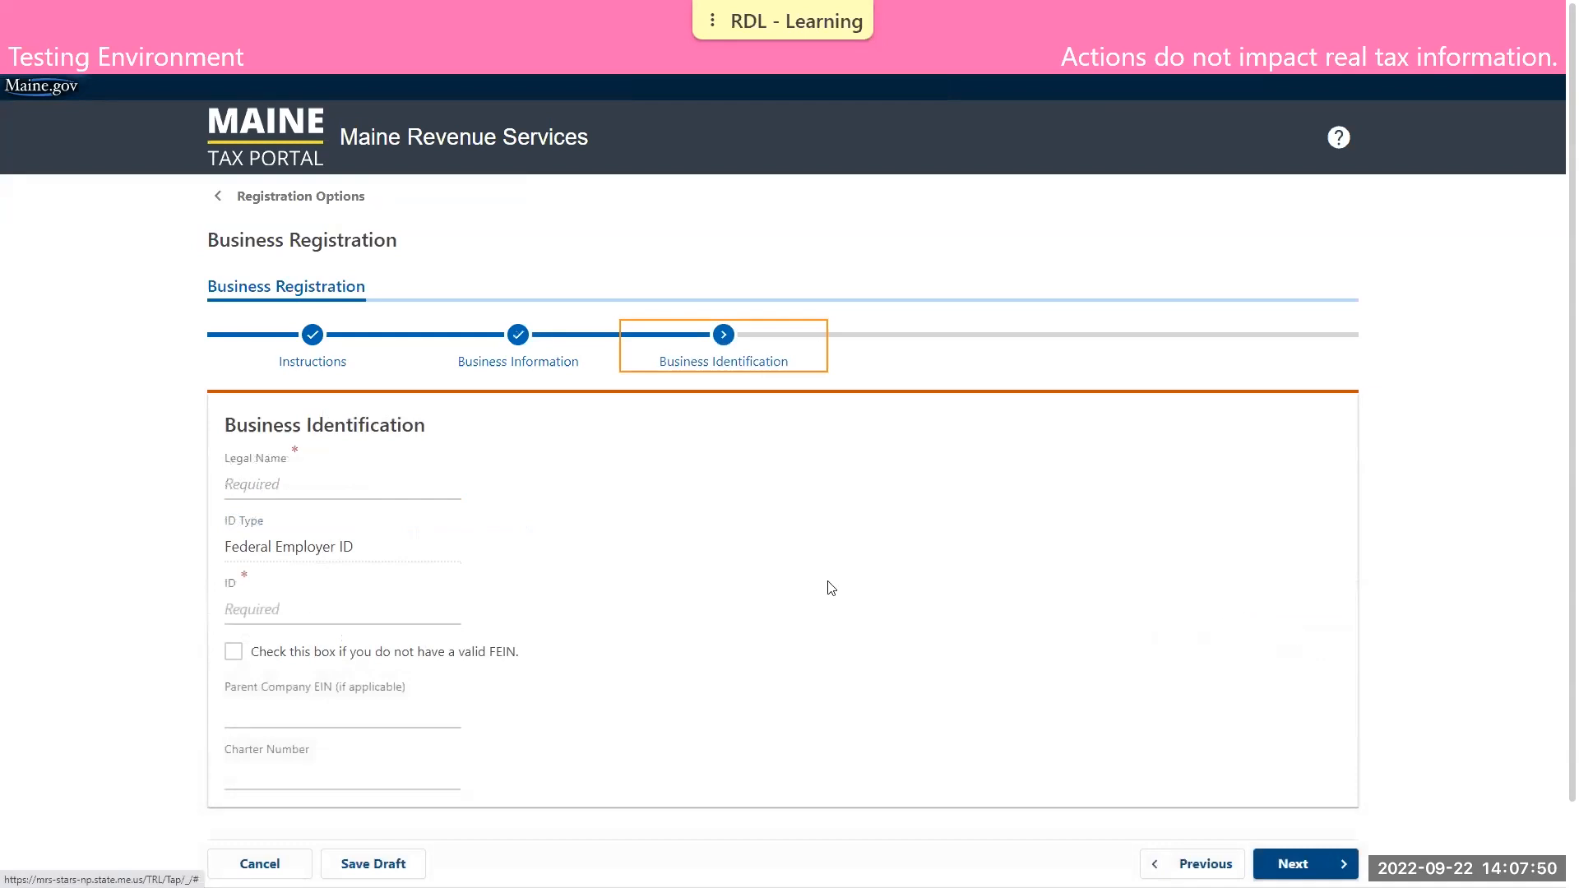
Enter DEMO BUSINESS as the legal name, fill in the Federal Employer ID number, and continue to Contact Information
click(327, 486)
text(DEMO BUSINESS)
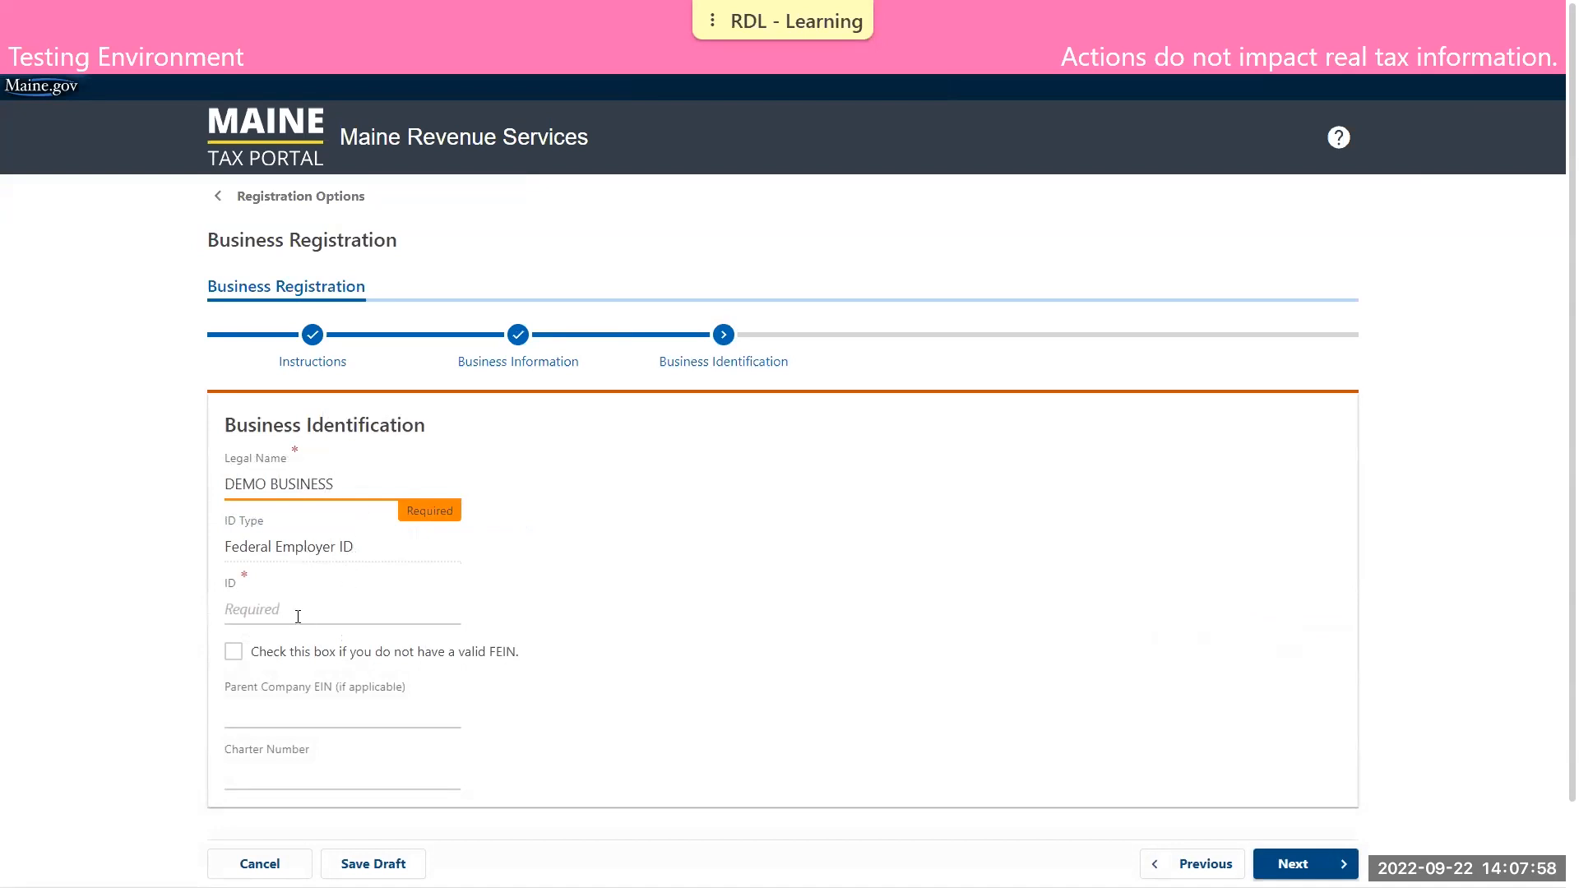
click(301, 610)
text(12-3456789)
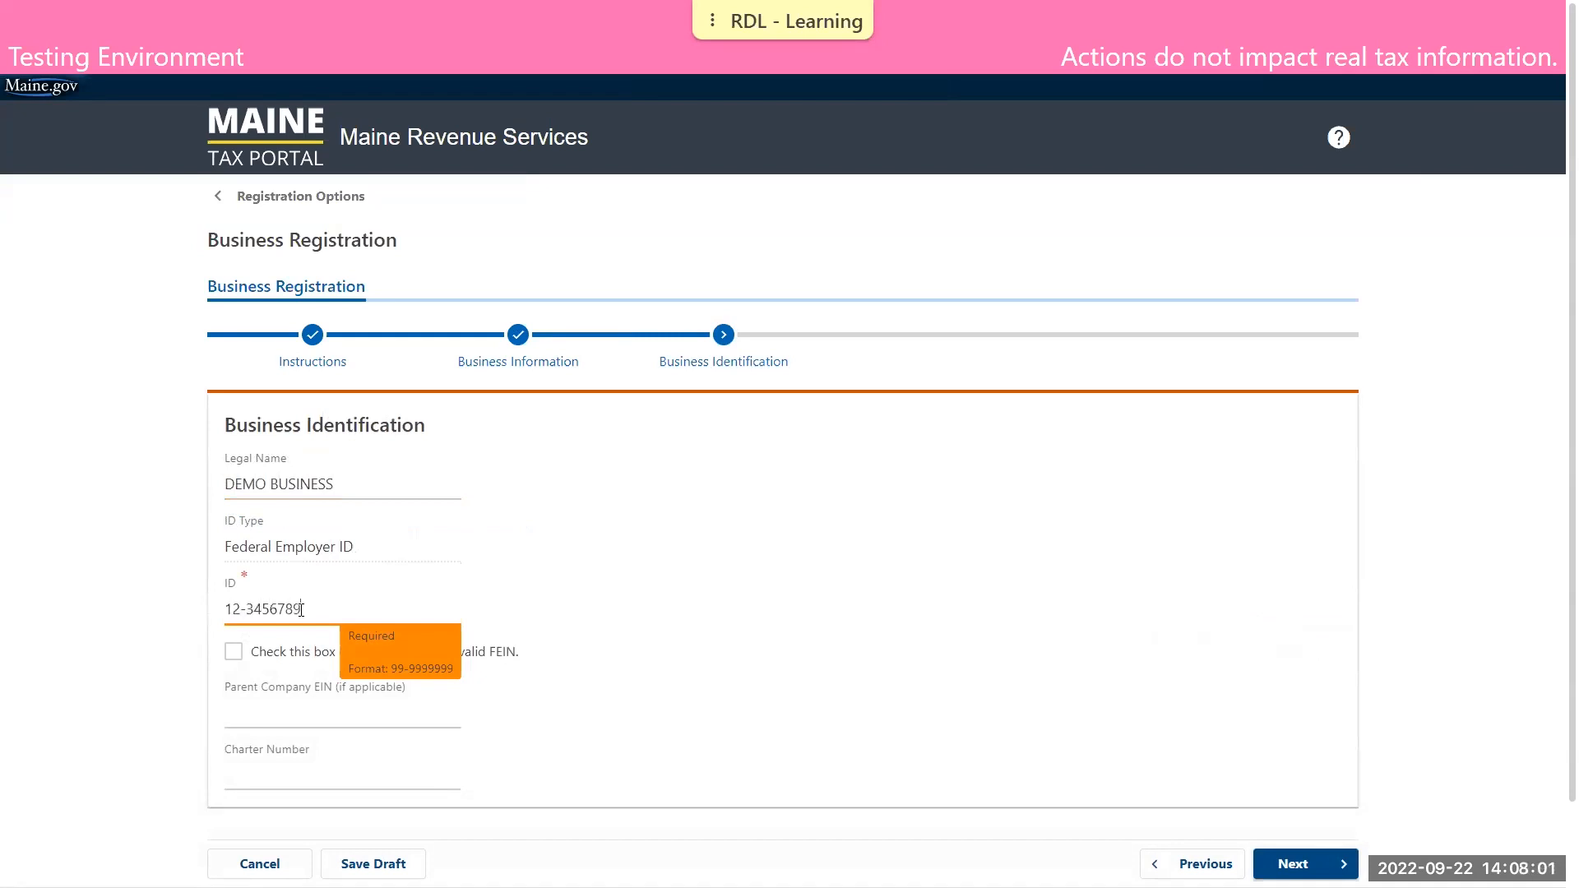
click(1127, 580)
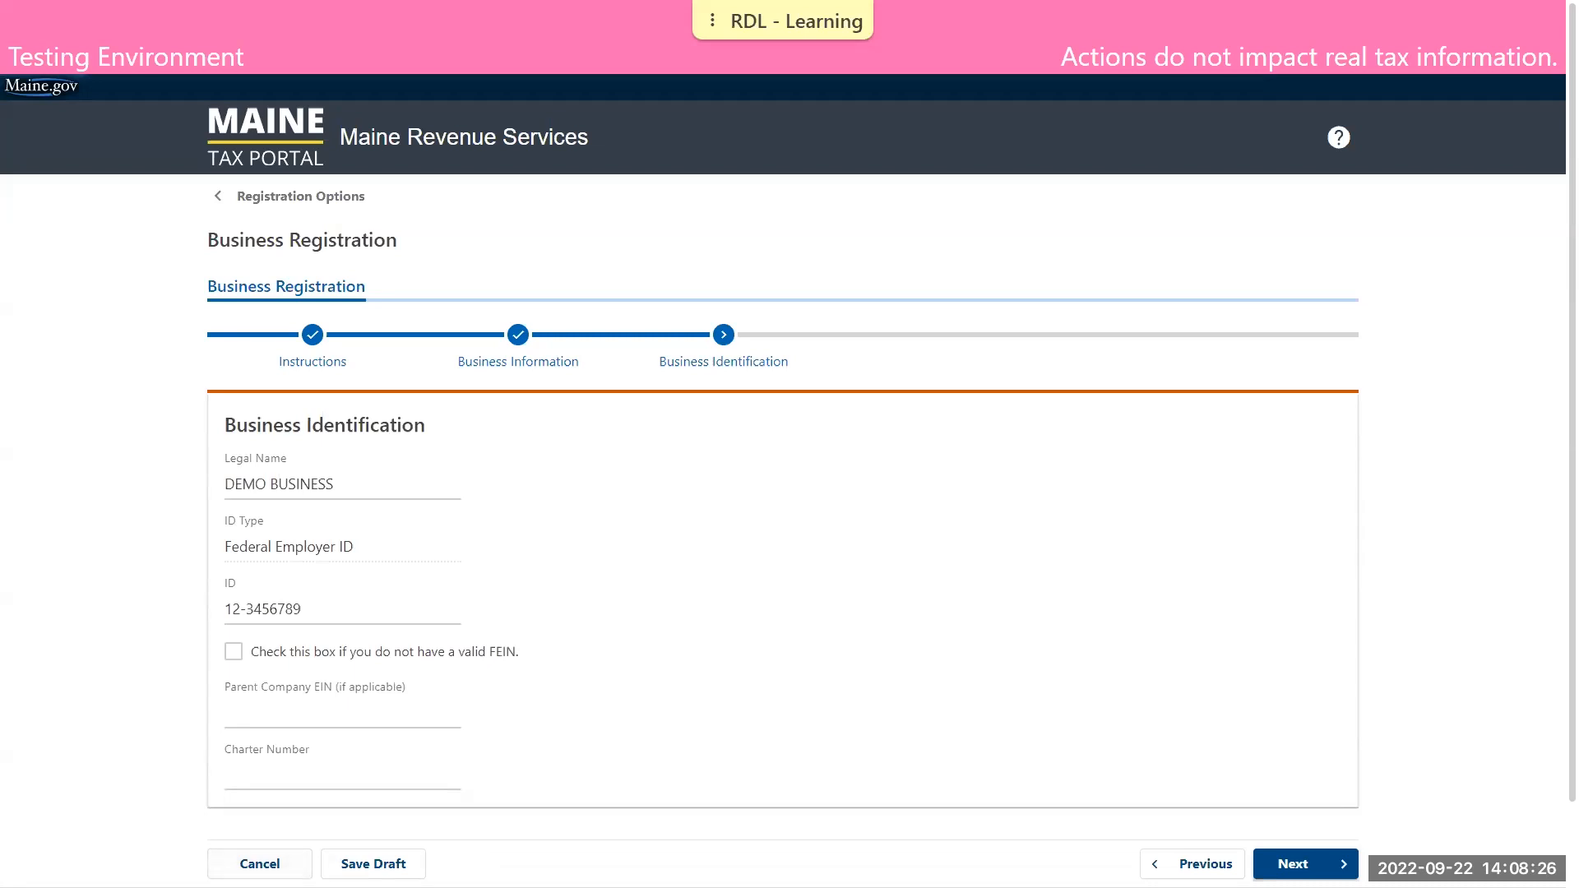
click(1306, 865)
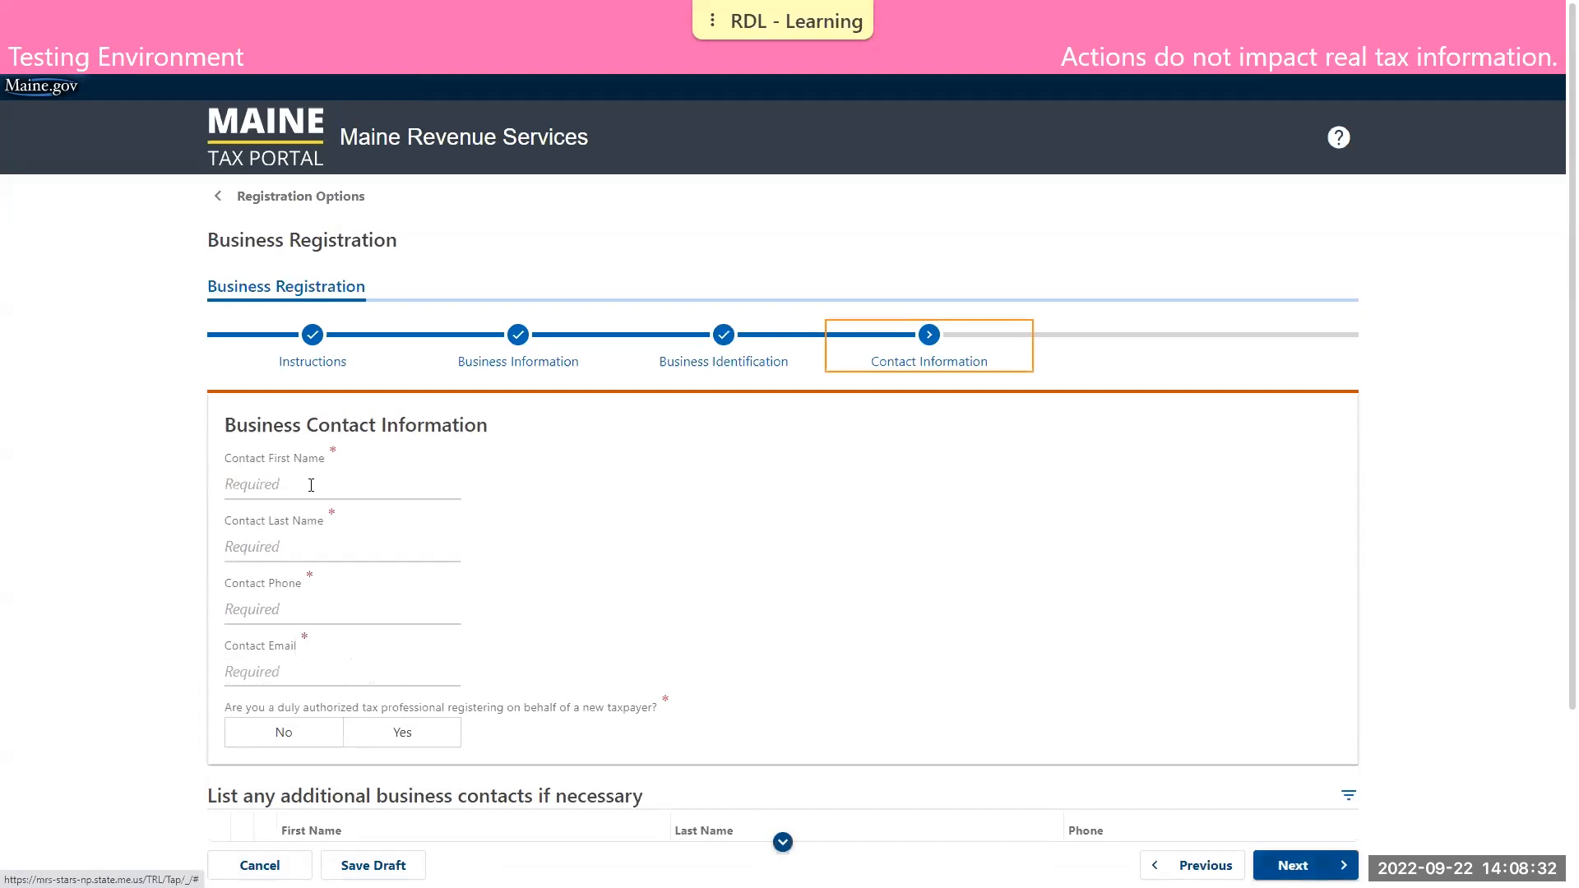
Fill in the business contact's first name, last name, phone number and e-mail address
click(306, 491)
text(DEMO)
key(Tab)
text(TAXPAYER)
key(Tab)
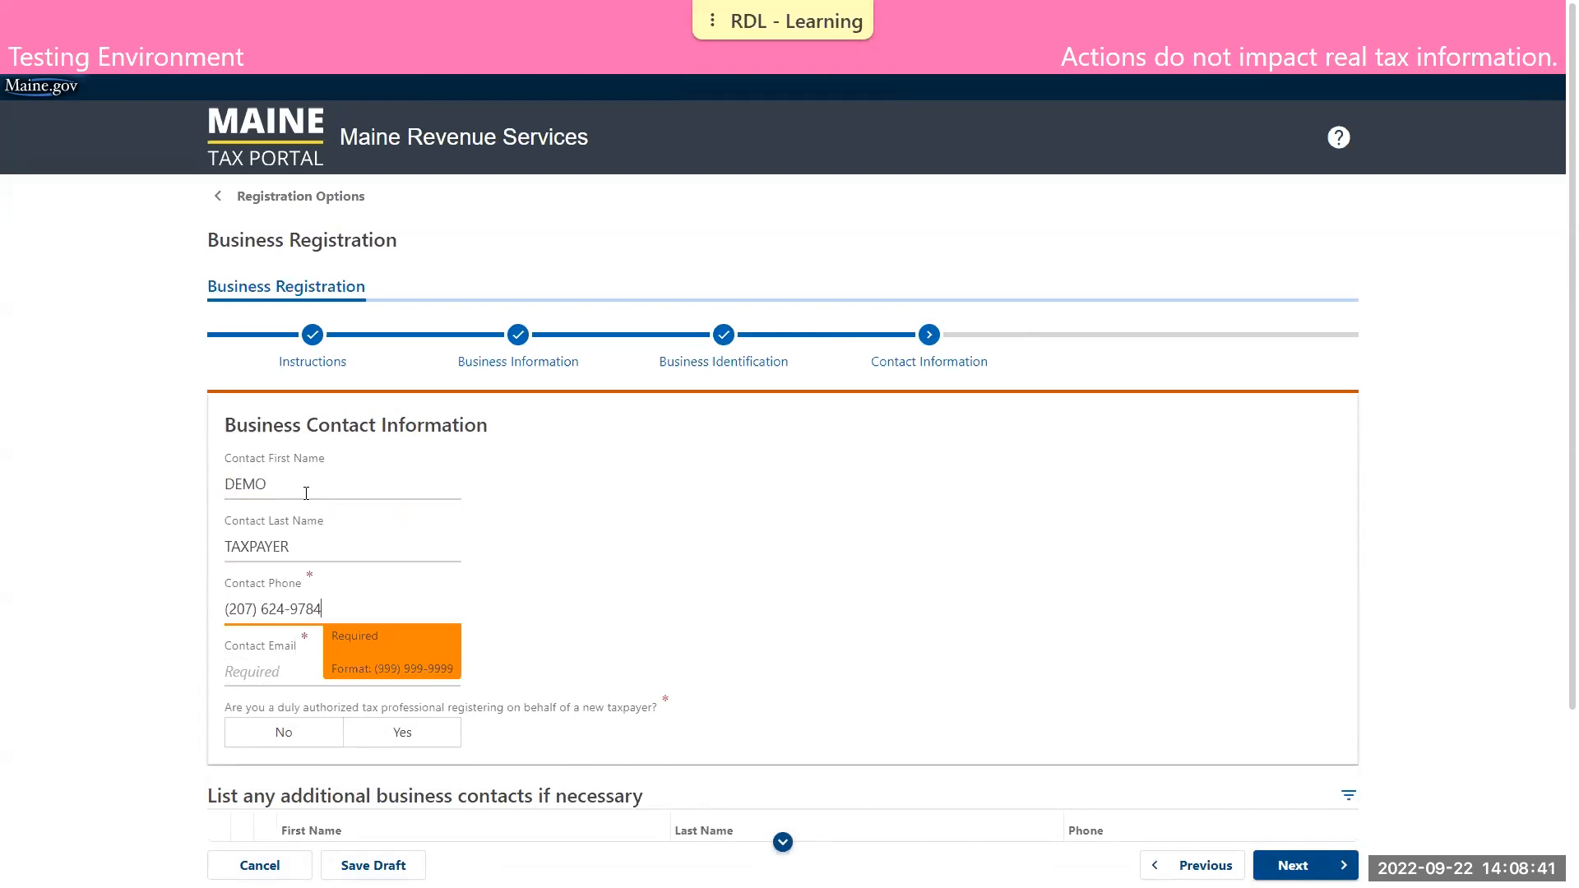
key(Tab)
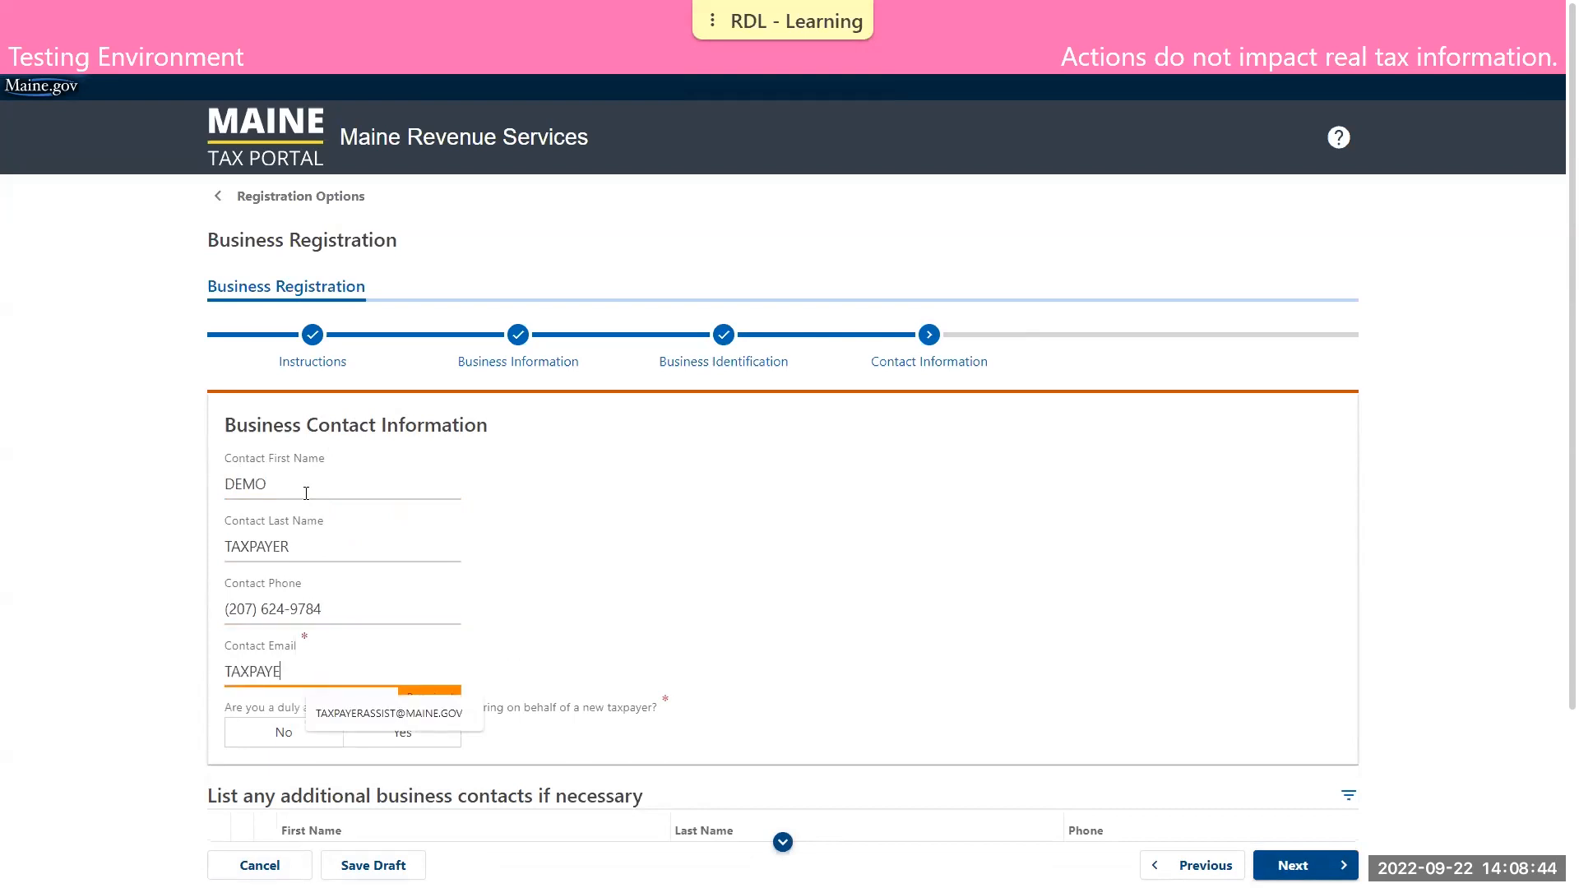
click(904, 513)
Answer No to registering as an authorized tax professional and continue to the Address page without extra contacts
click(267, 738)
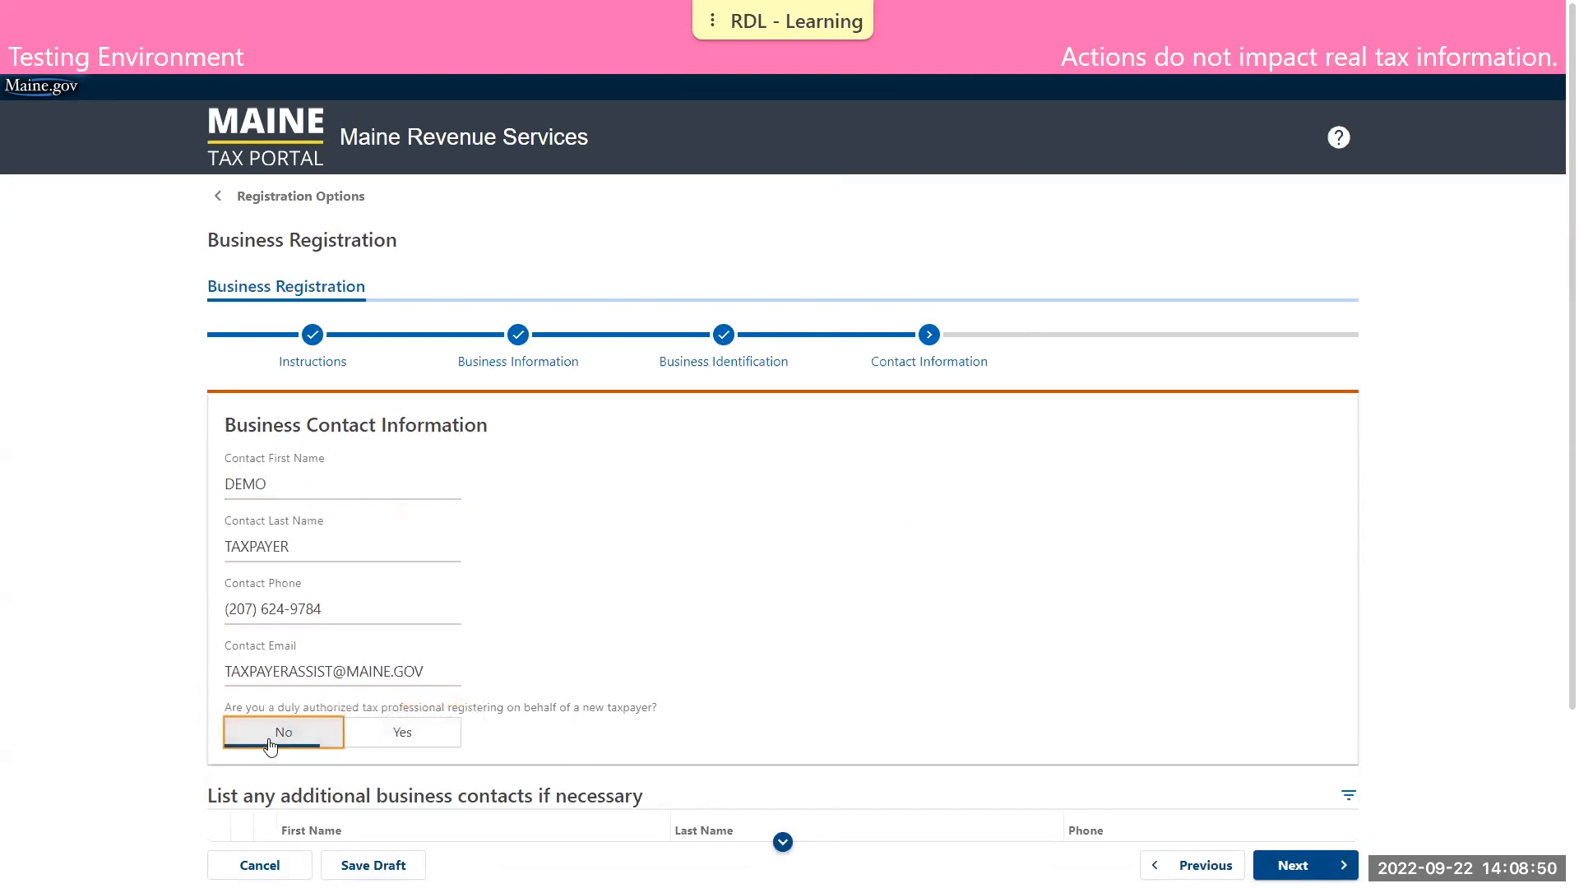
scroll(802, 575, down, 3)
scroll(792, 575, down, 1)
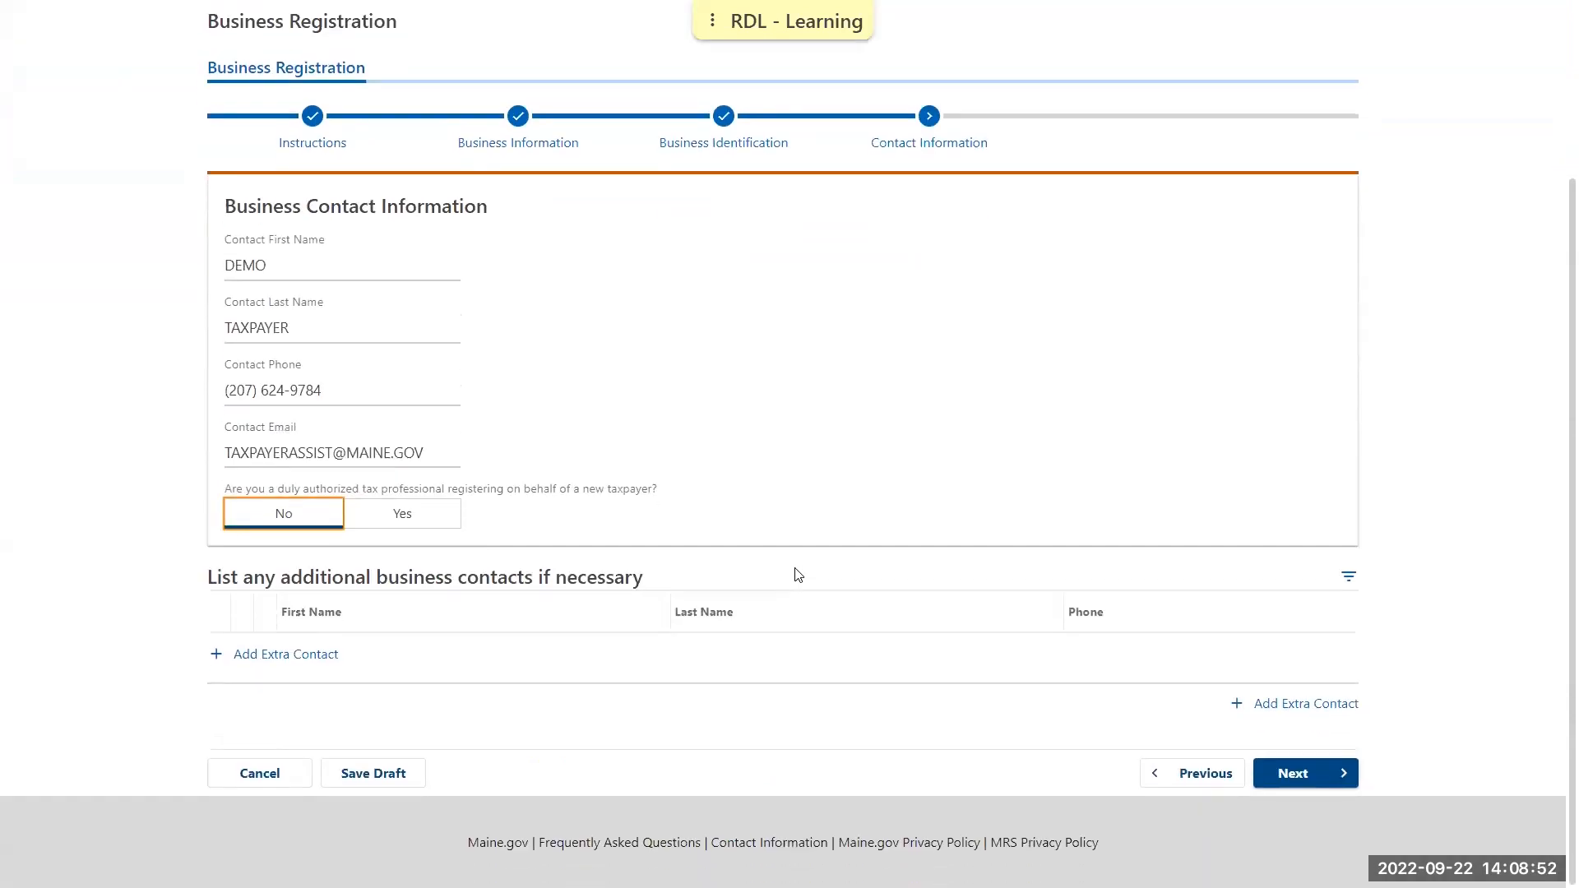
scroll(798, 574, up, 1)
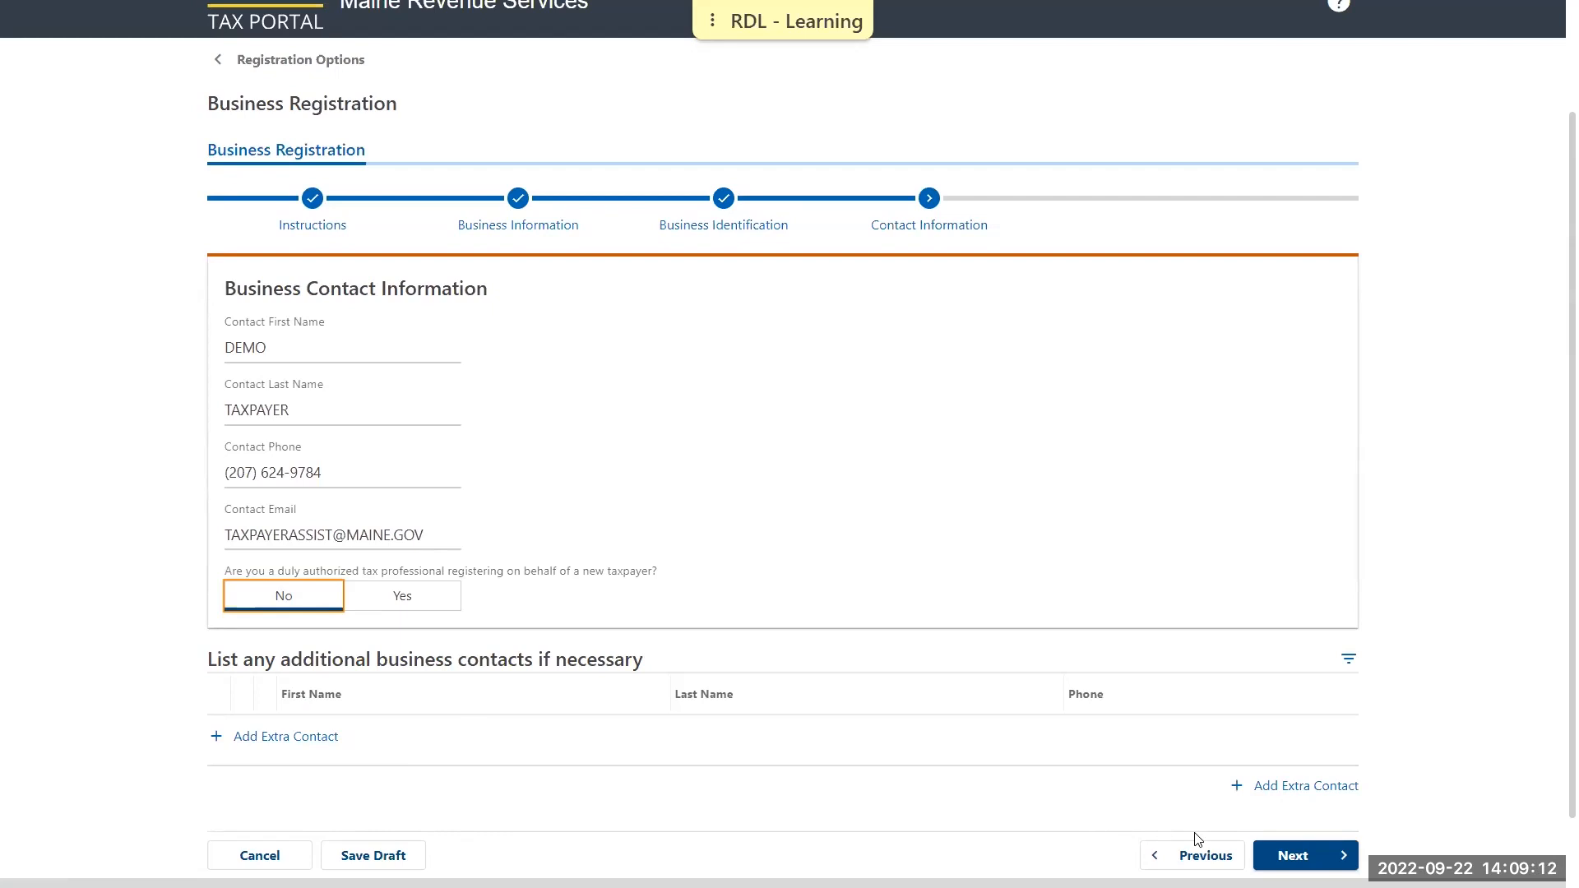
click(1300, 860)
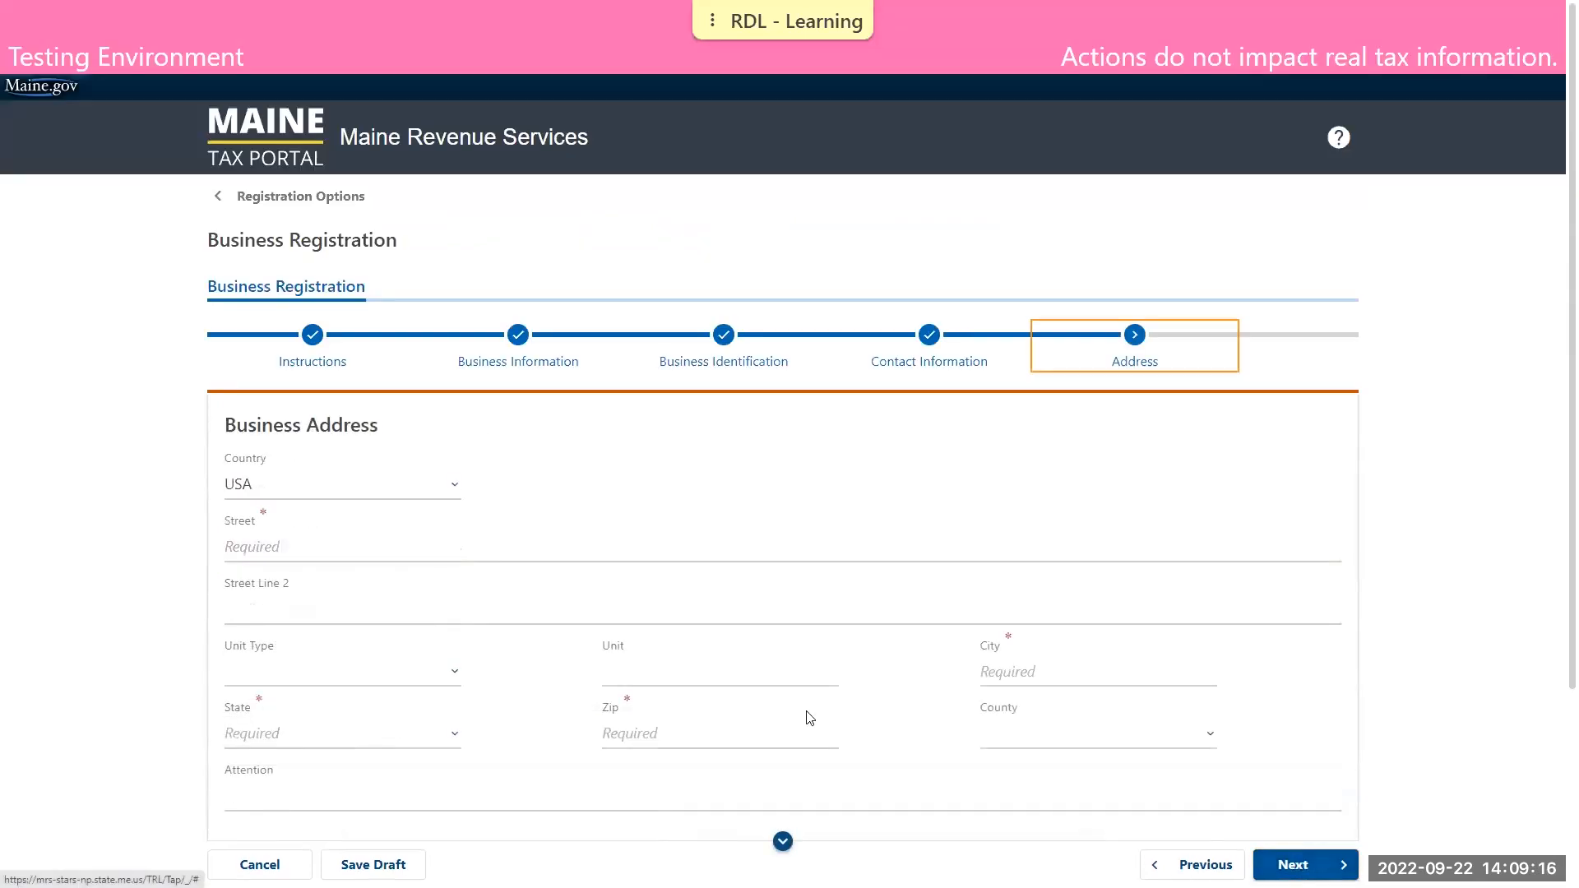
Fill in the business address with its street, city, state and ZIP code
click(273, 549)
text(51)
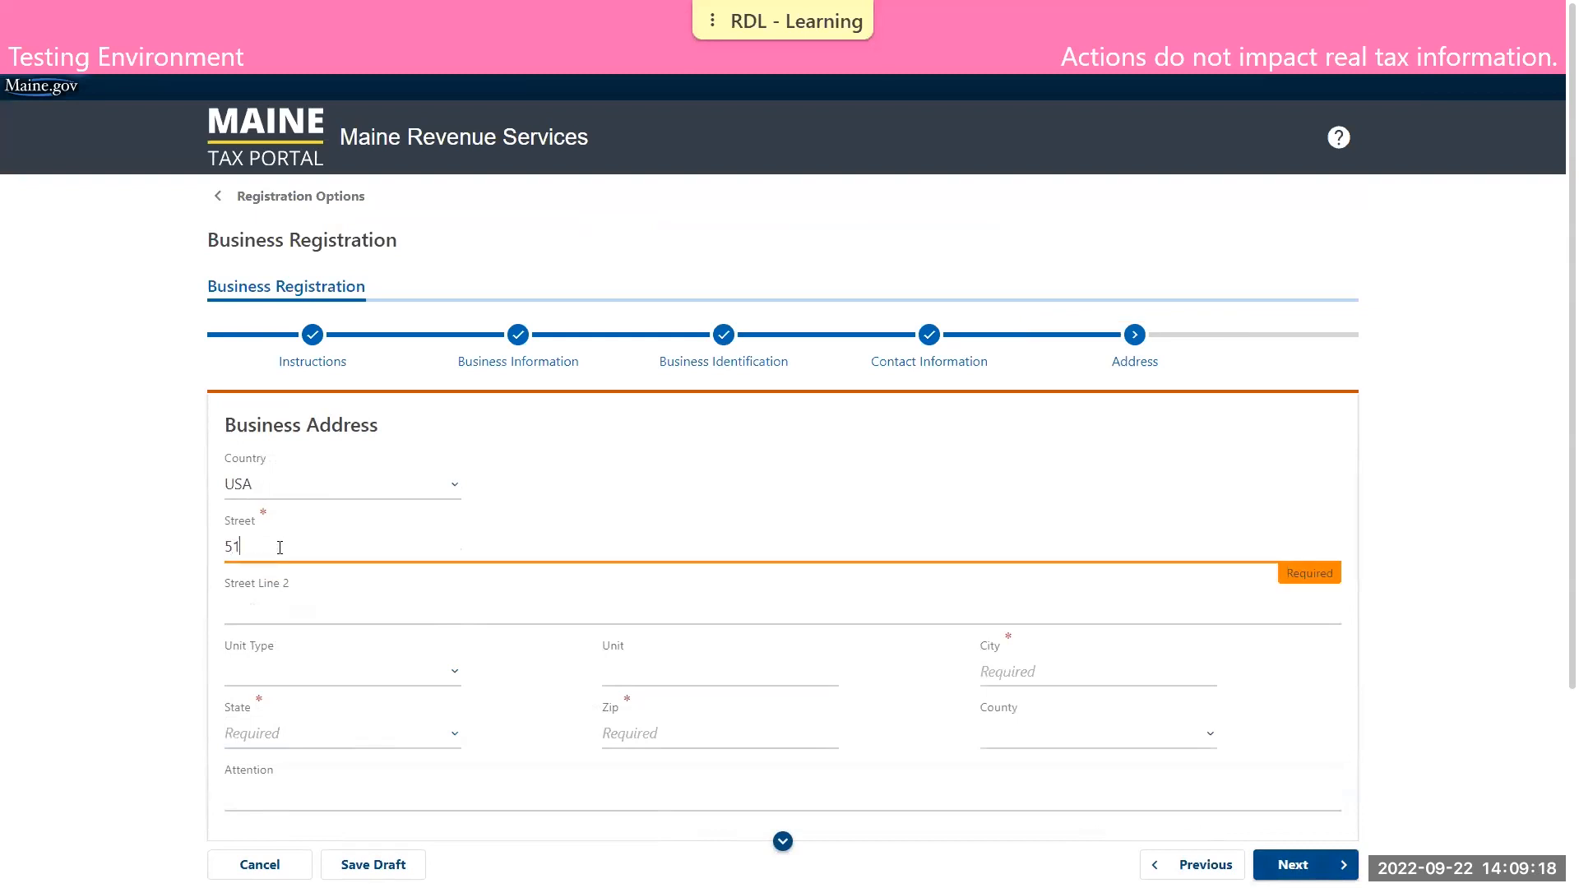
text( COMMERCE DR)
key(Tab)
key(Tab)
key(Tab)
key(Tab)
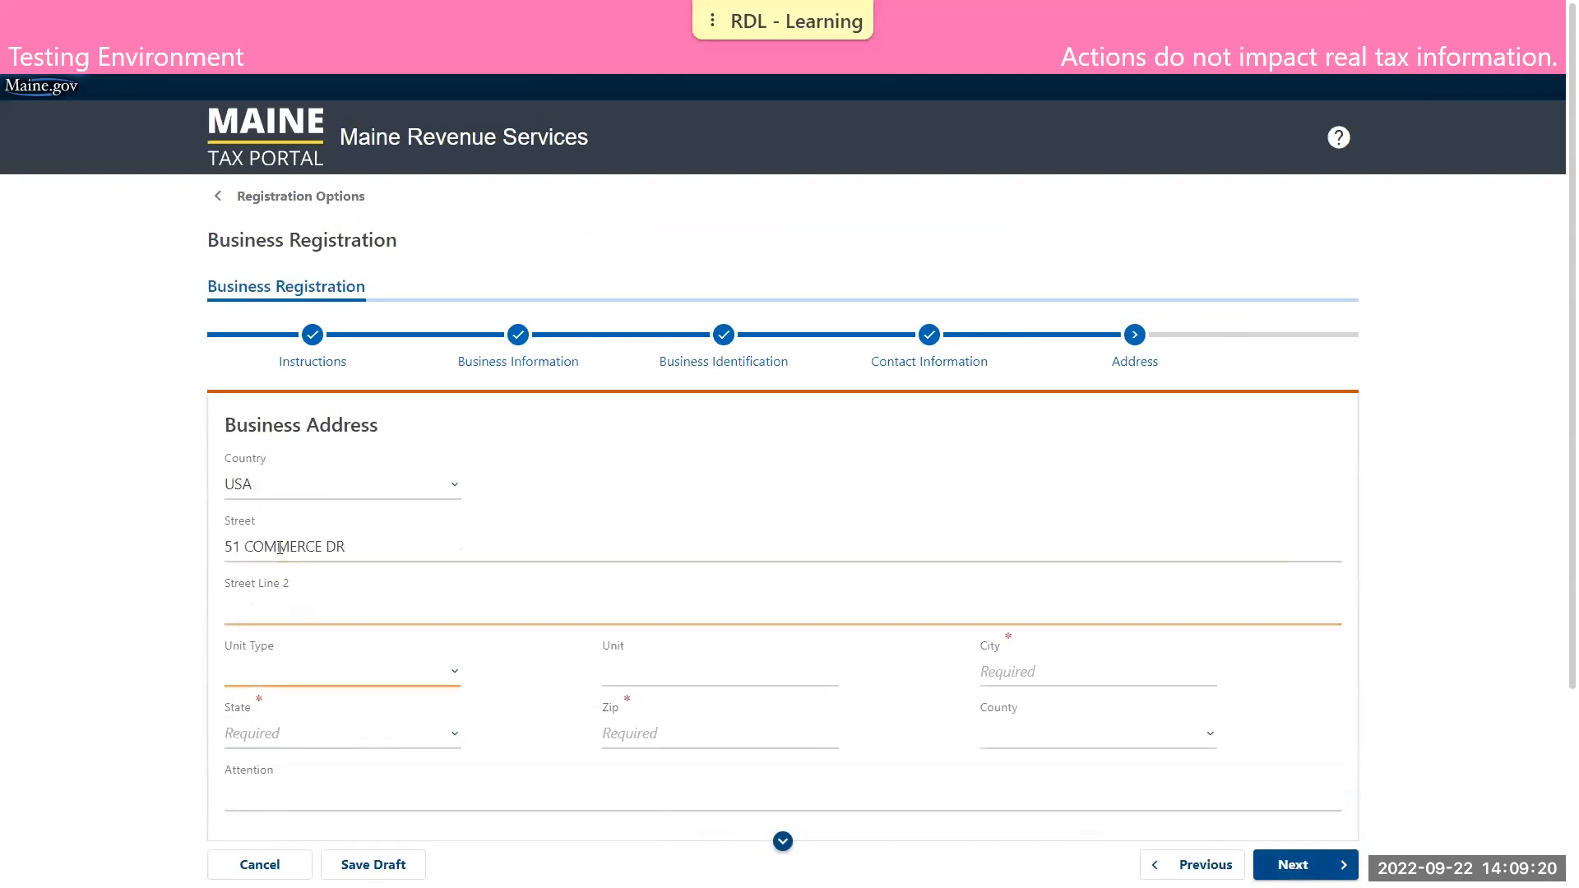
text(AUGUSTA)
key(Tab)
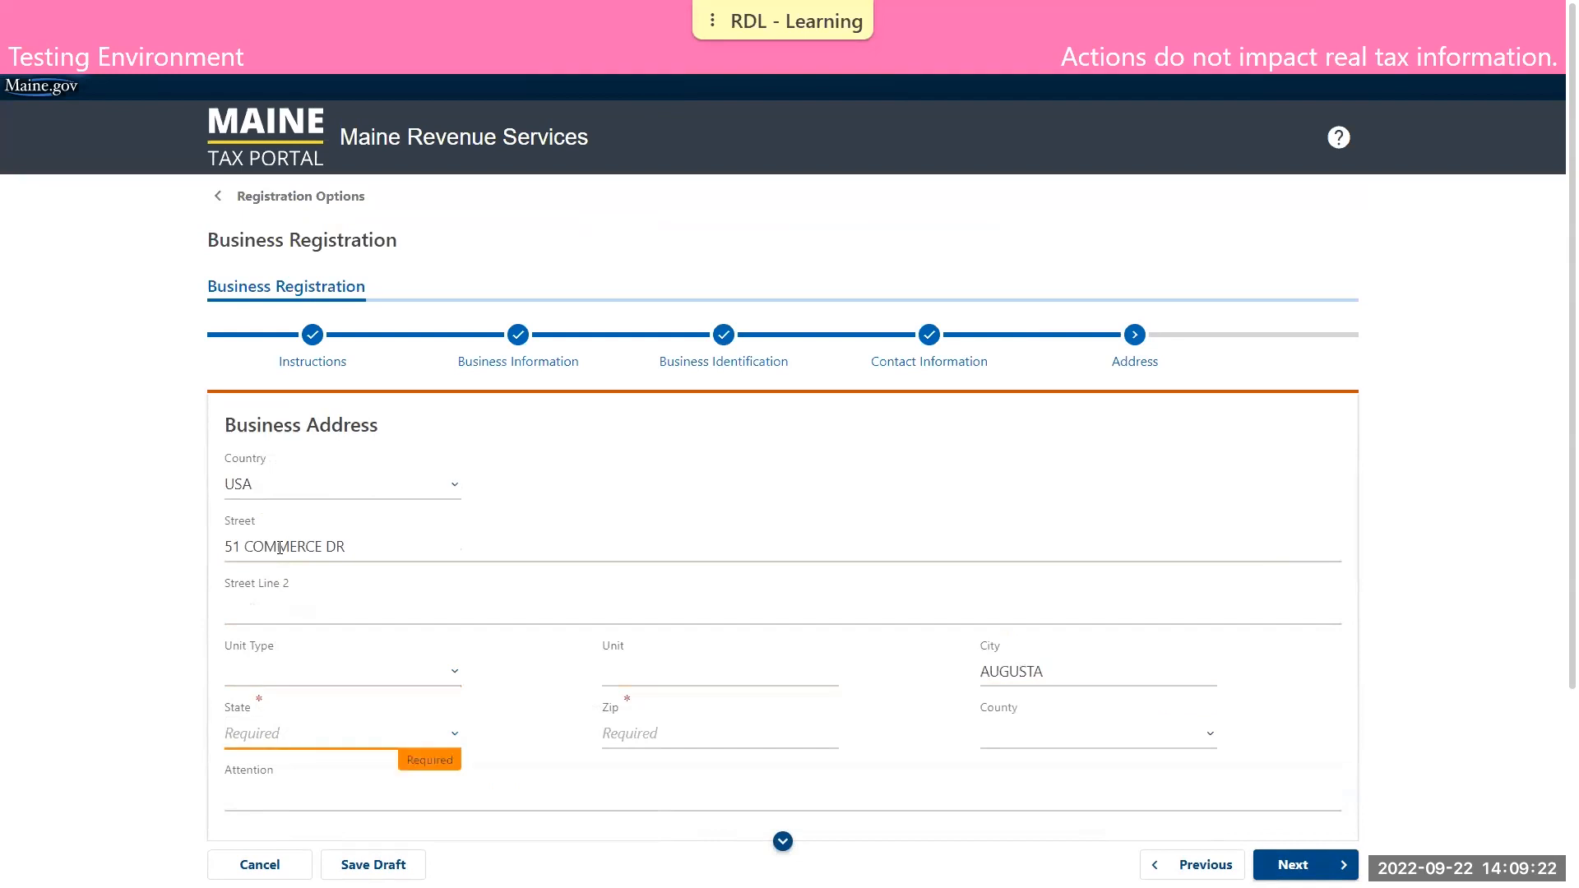
key(m)
key(Tab)
text(04330)
scroll(199, 603, down, 2)
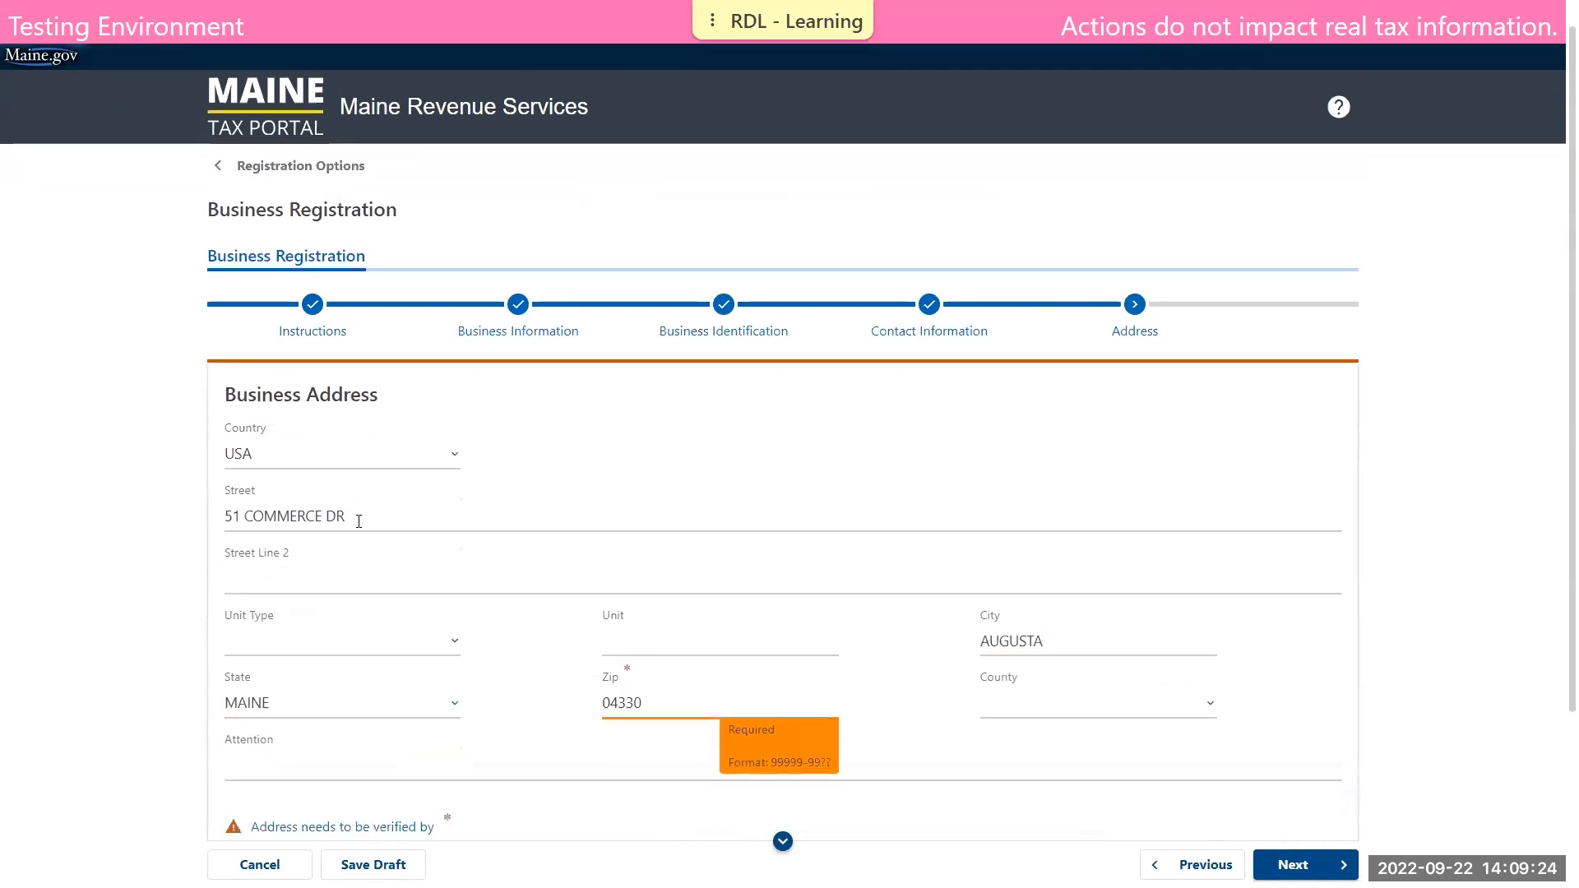
click(173, 575)
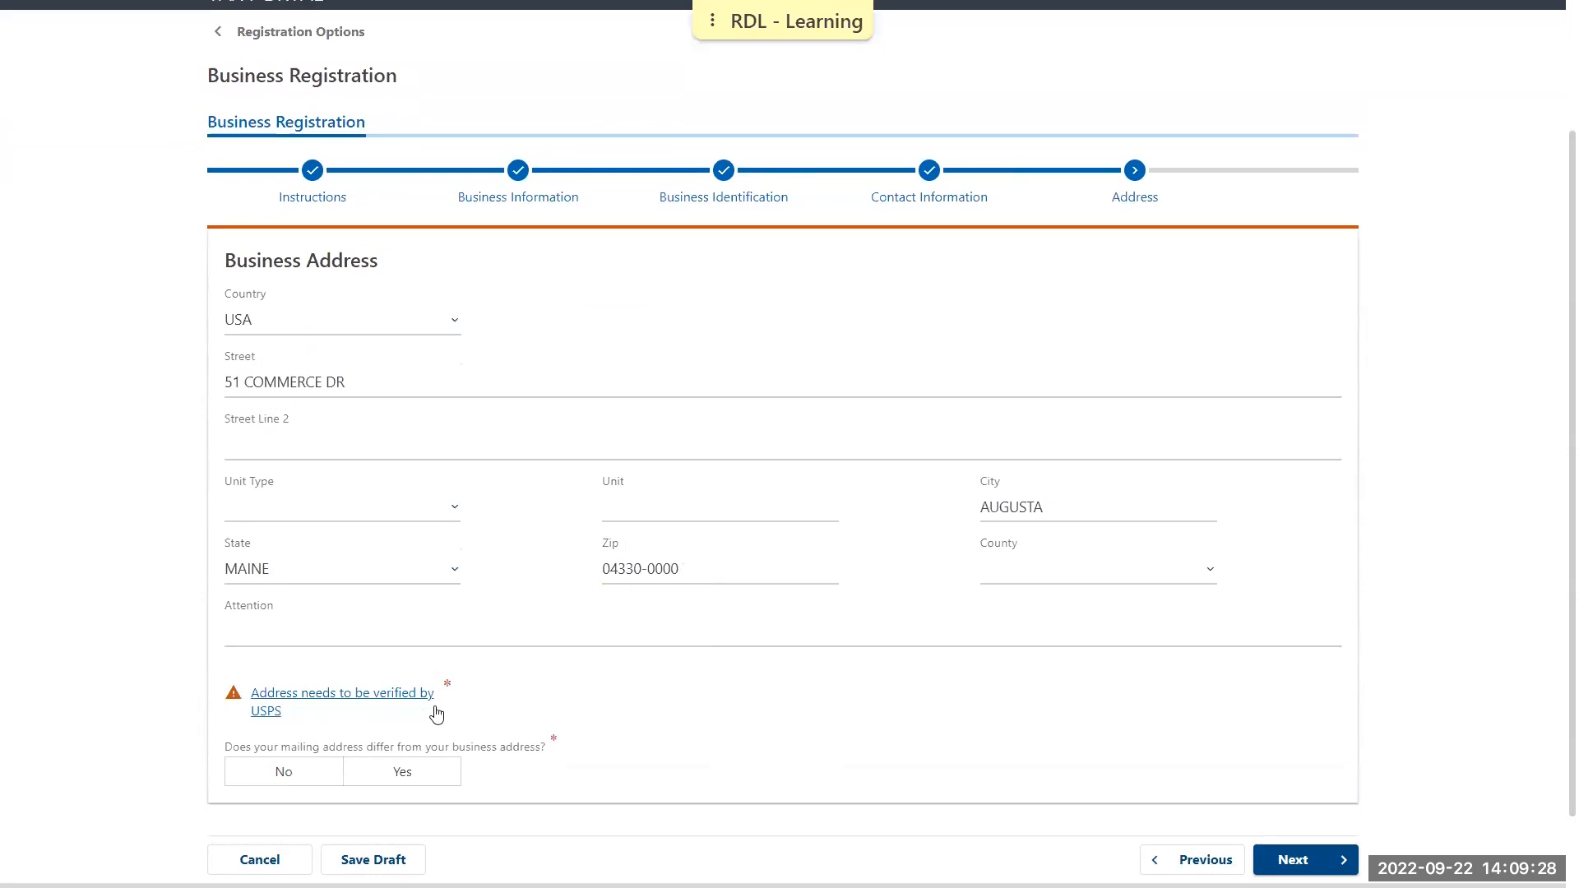
Verify the business address with USPS, answer No to a different mailing address, and continue to the Accounts page
click(406, 701)
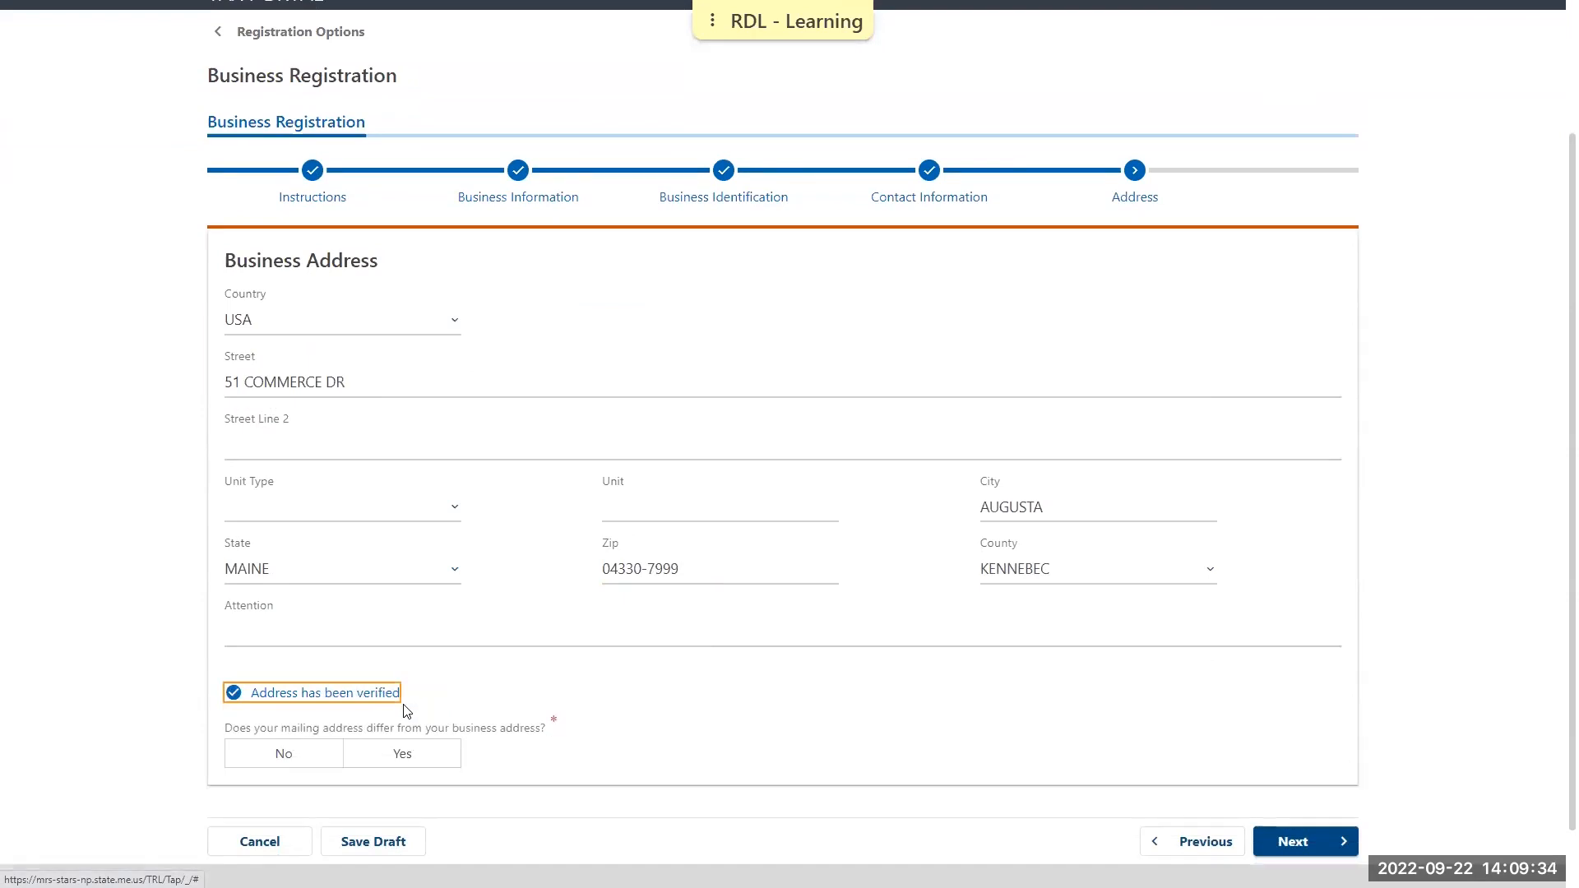
click(568, 715)
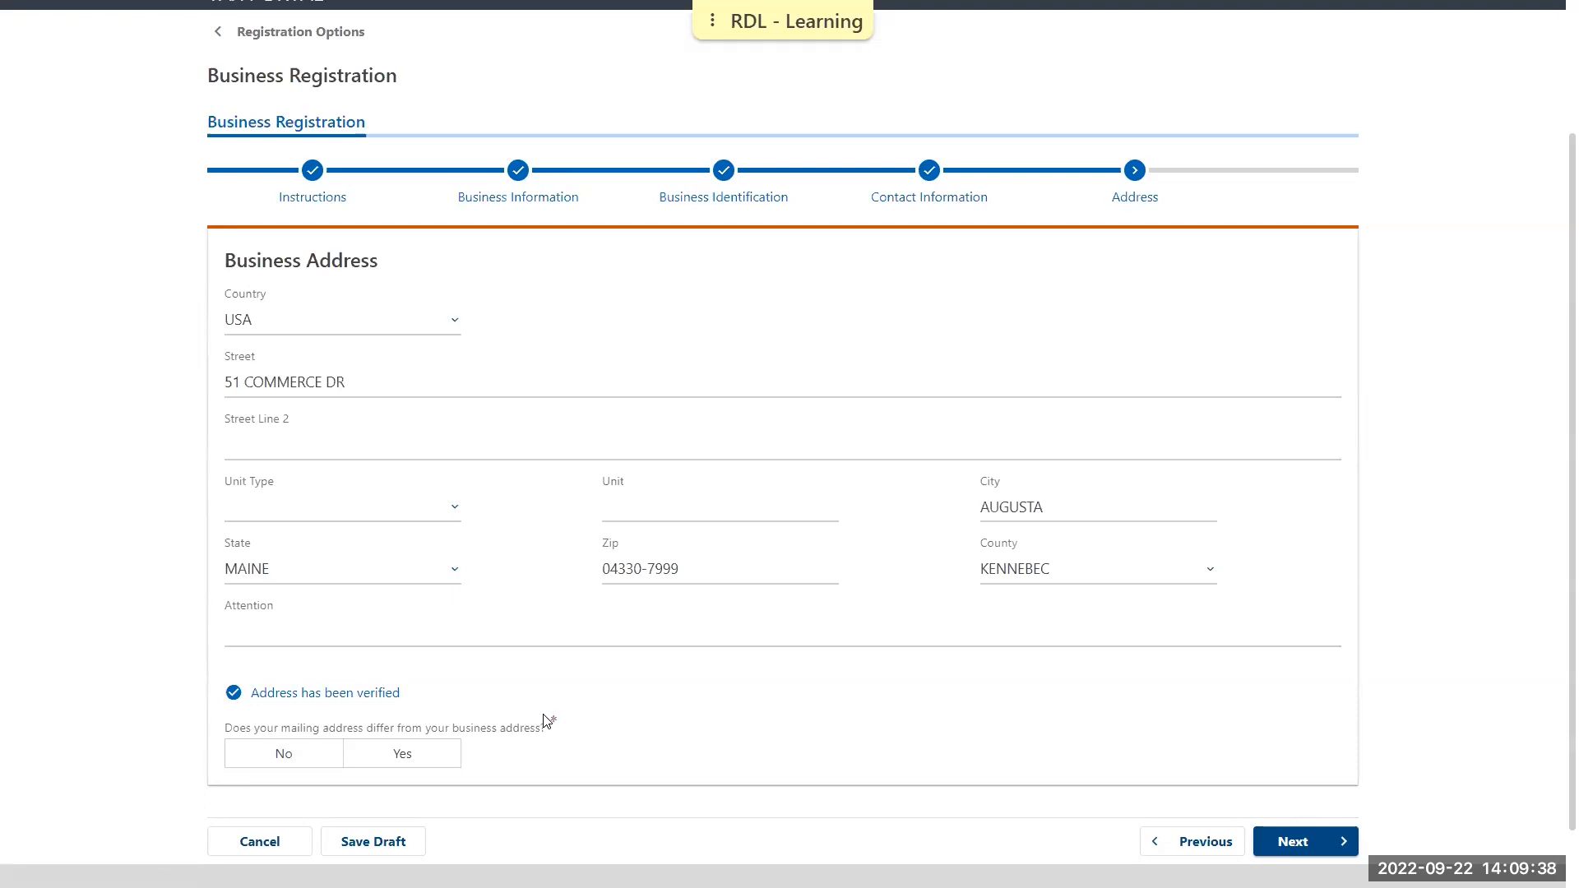
click(286, 757)
click(1289, 843)
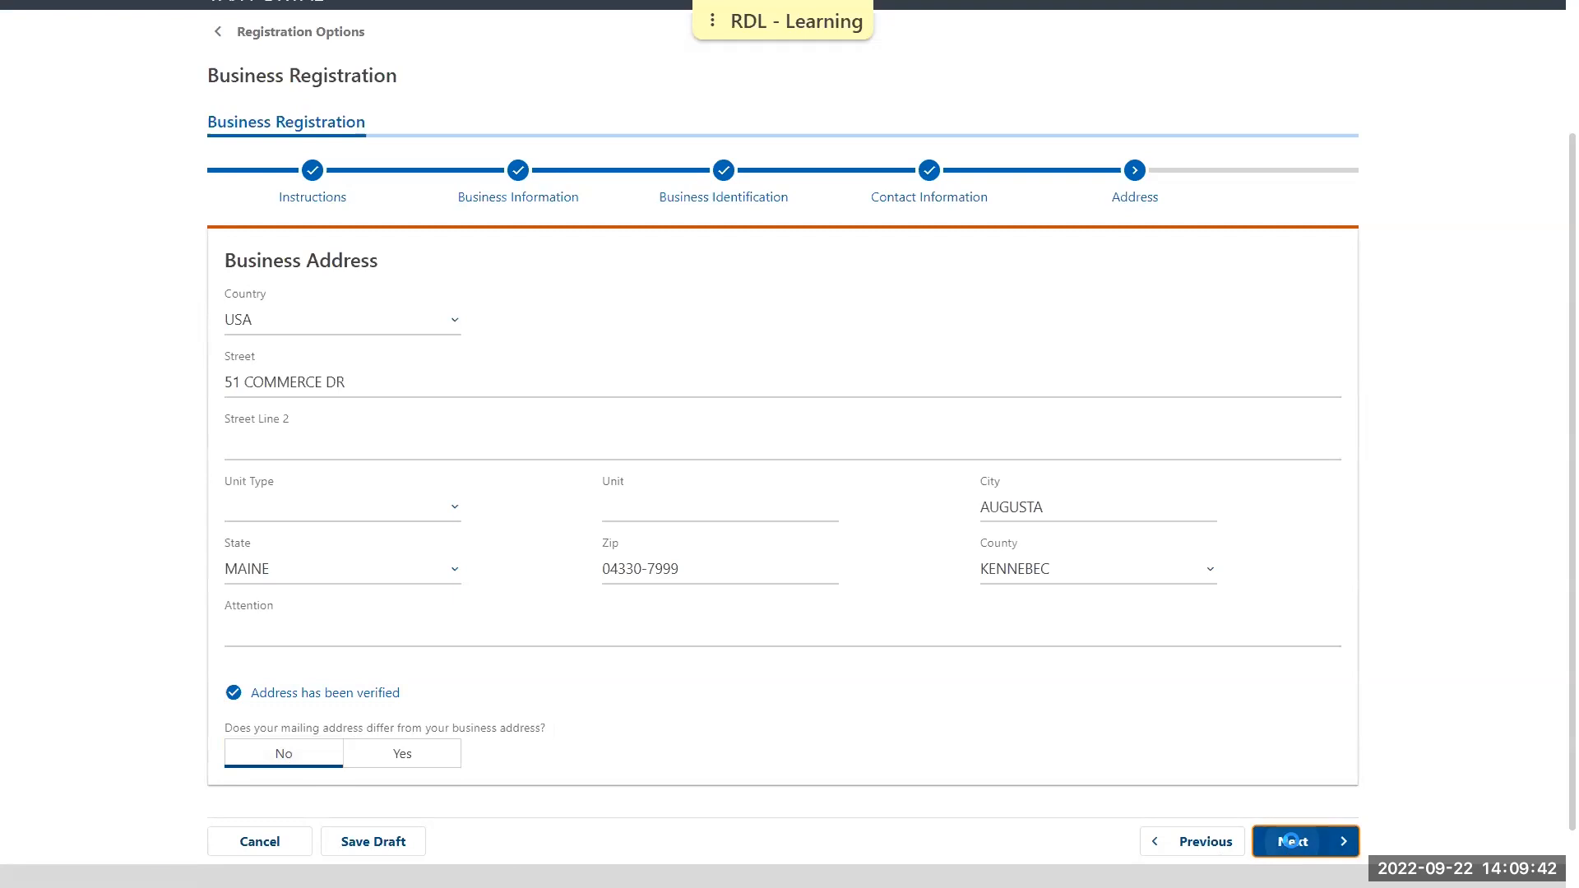
Choose Sales and Use Tax and Service Provider Tax as the account types and continue to Corporate Officers
scroll(1429, 586, down, 2)
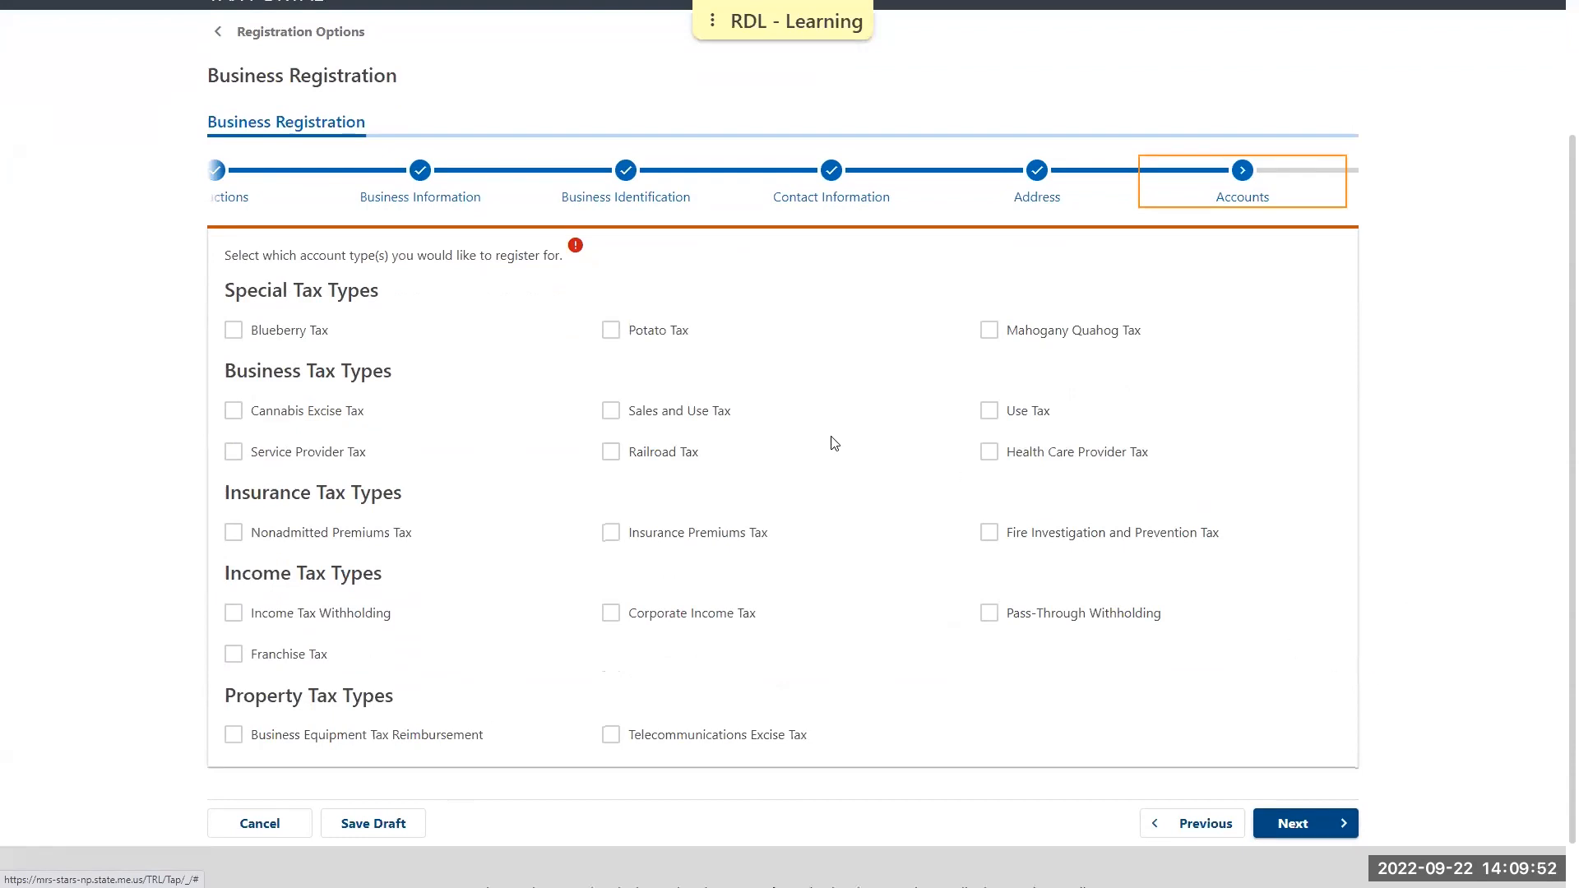
click(612, 411)
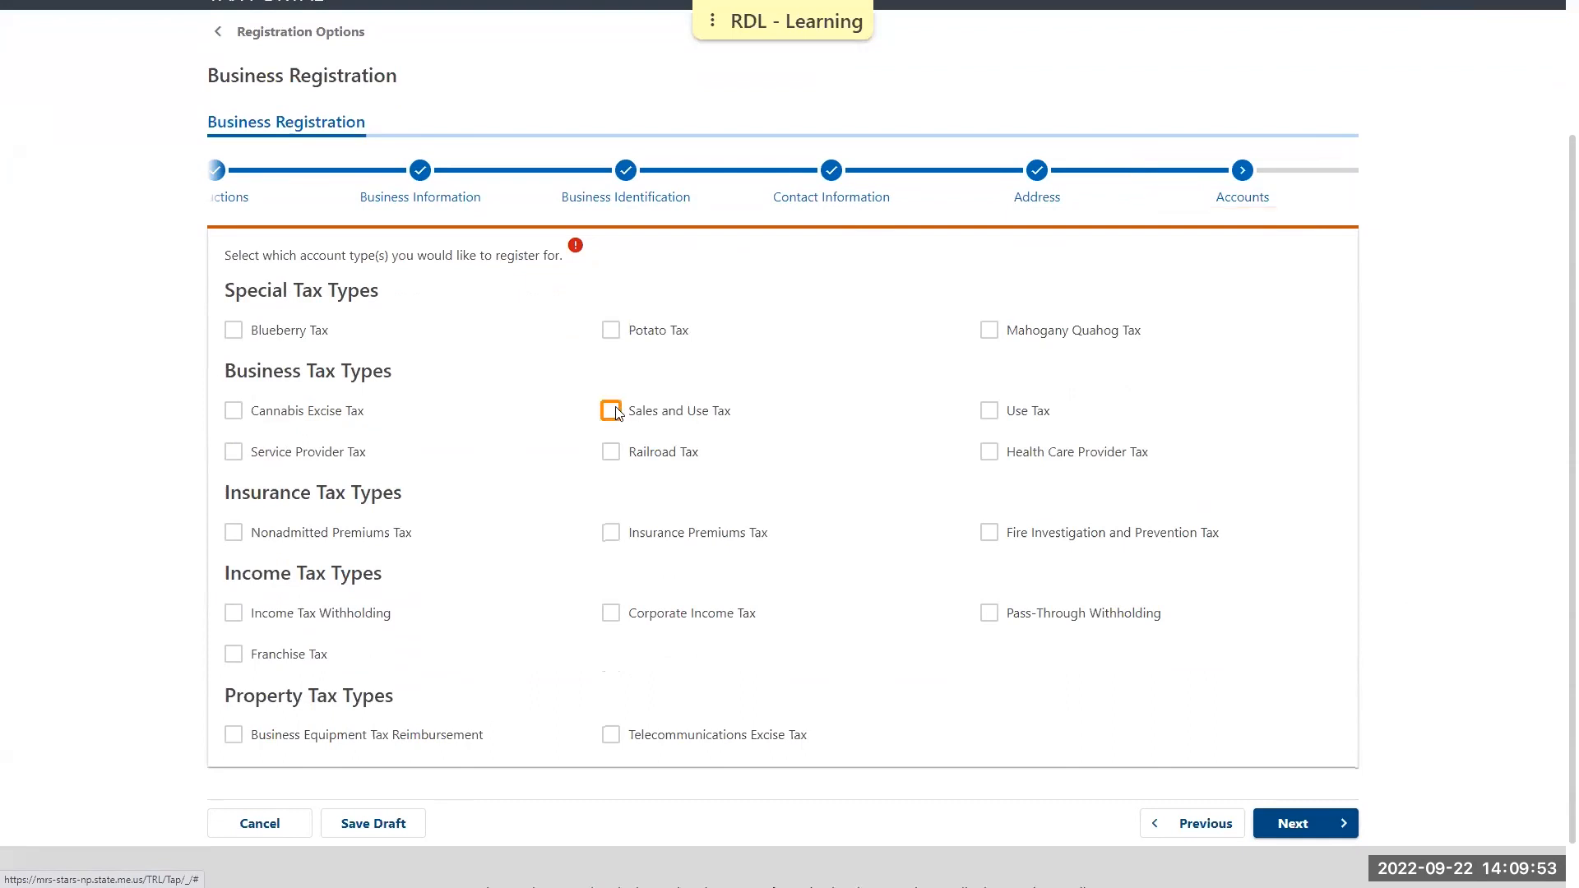
click(234, 454)
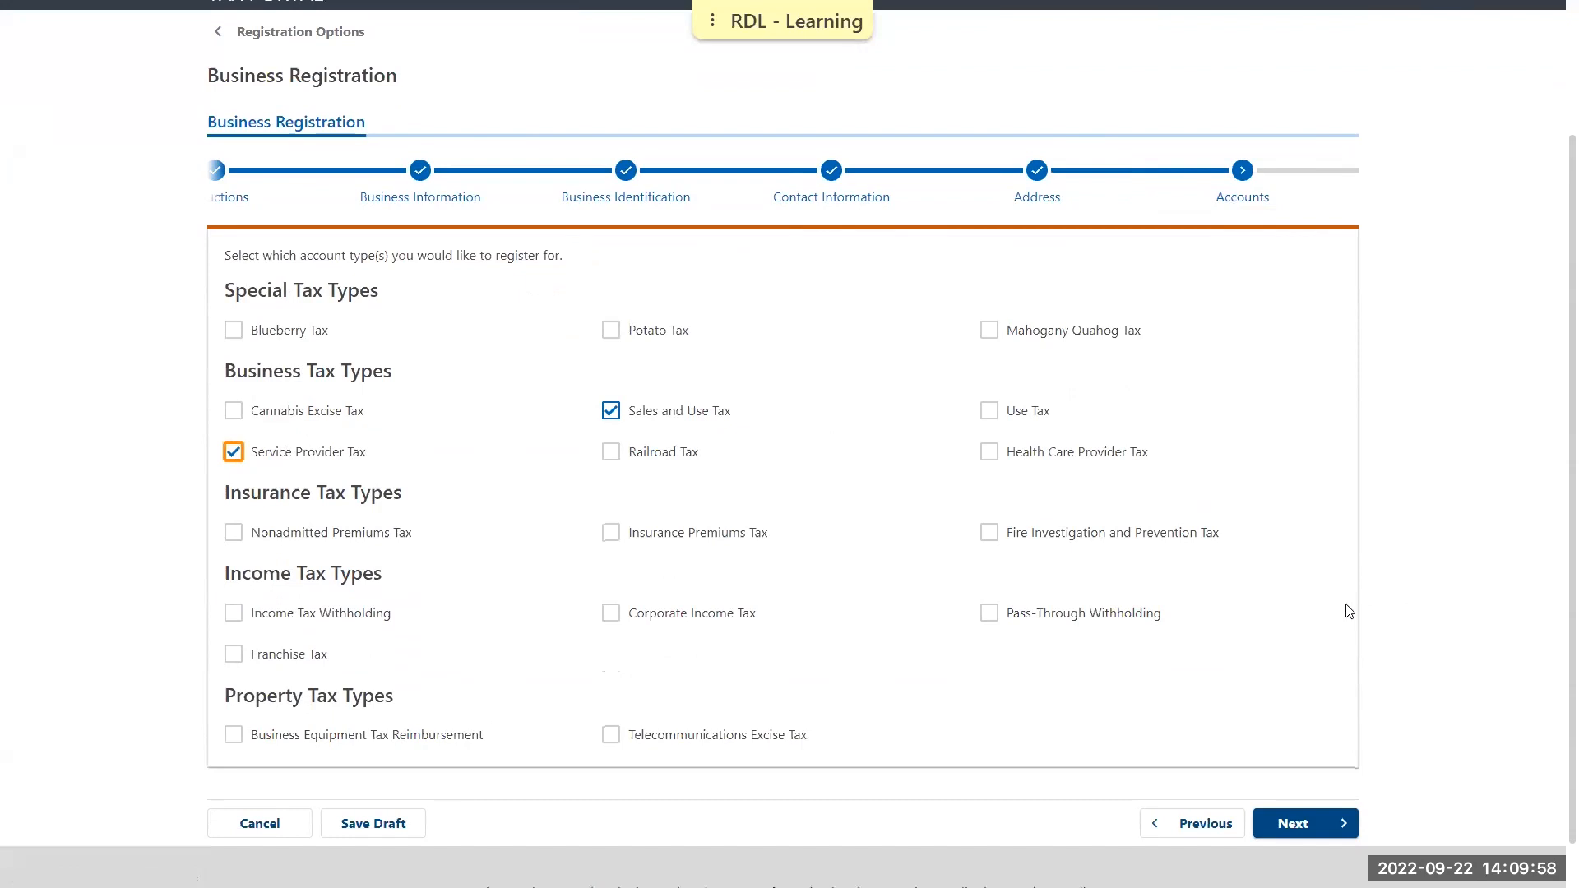
click(1311, 831)
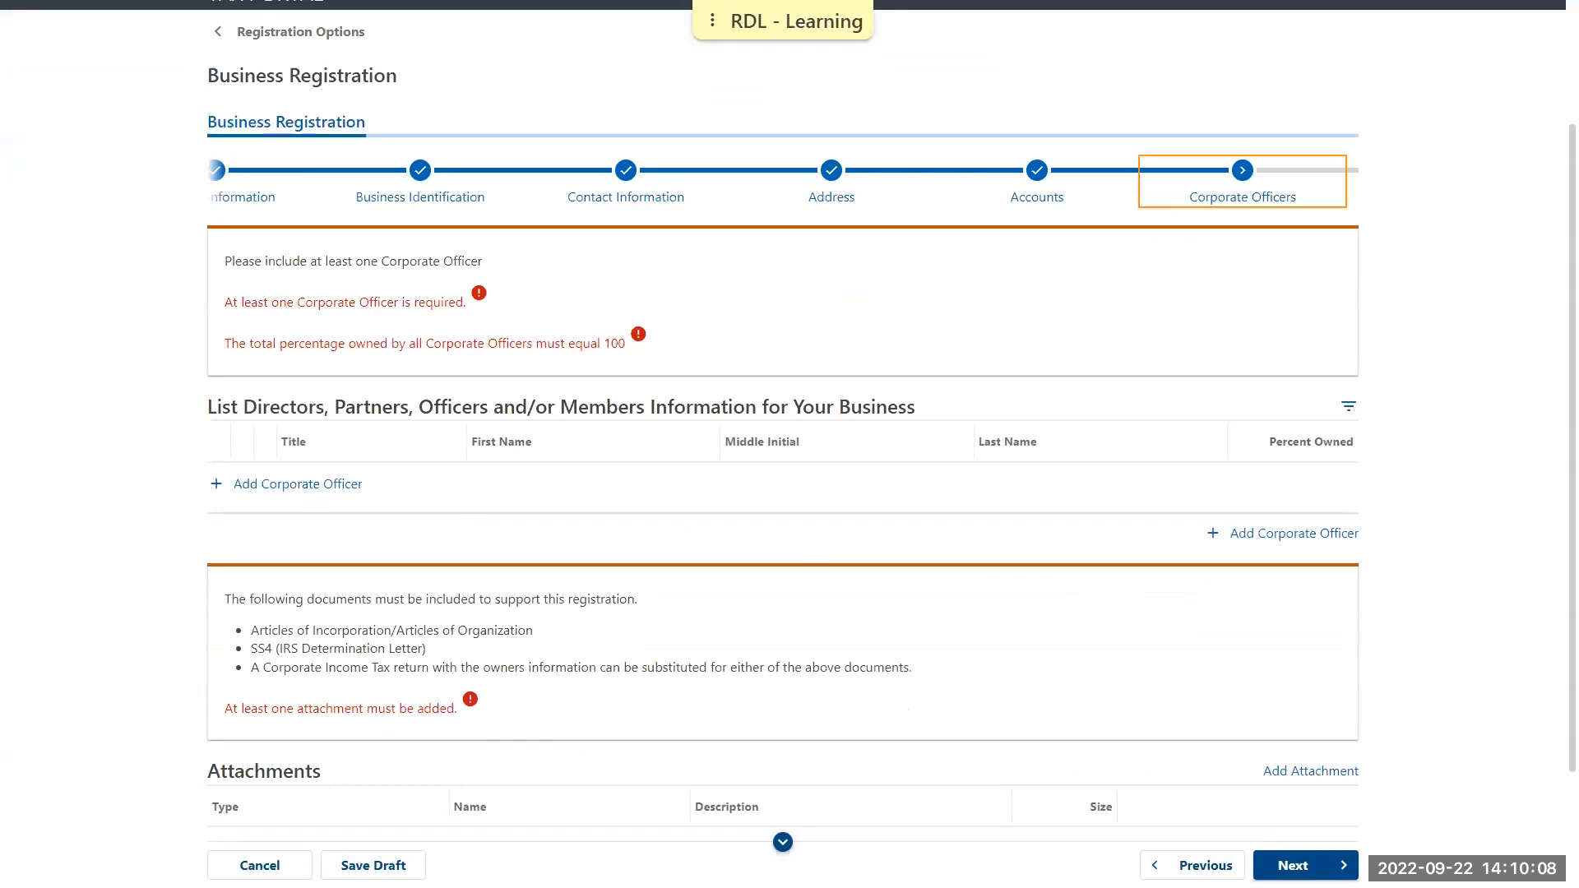
Start a new corporate officer entry with the title Director and fill in the officer's Social Security number
click(342, 484)
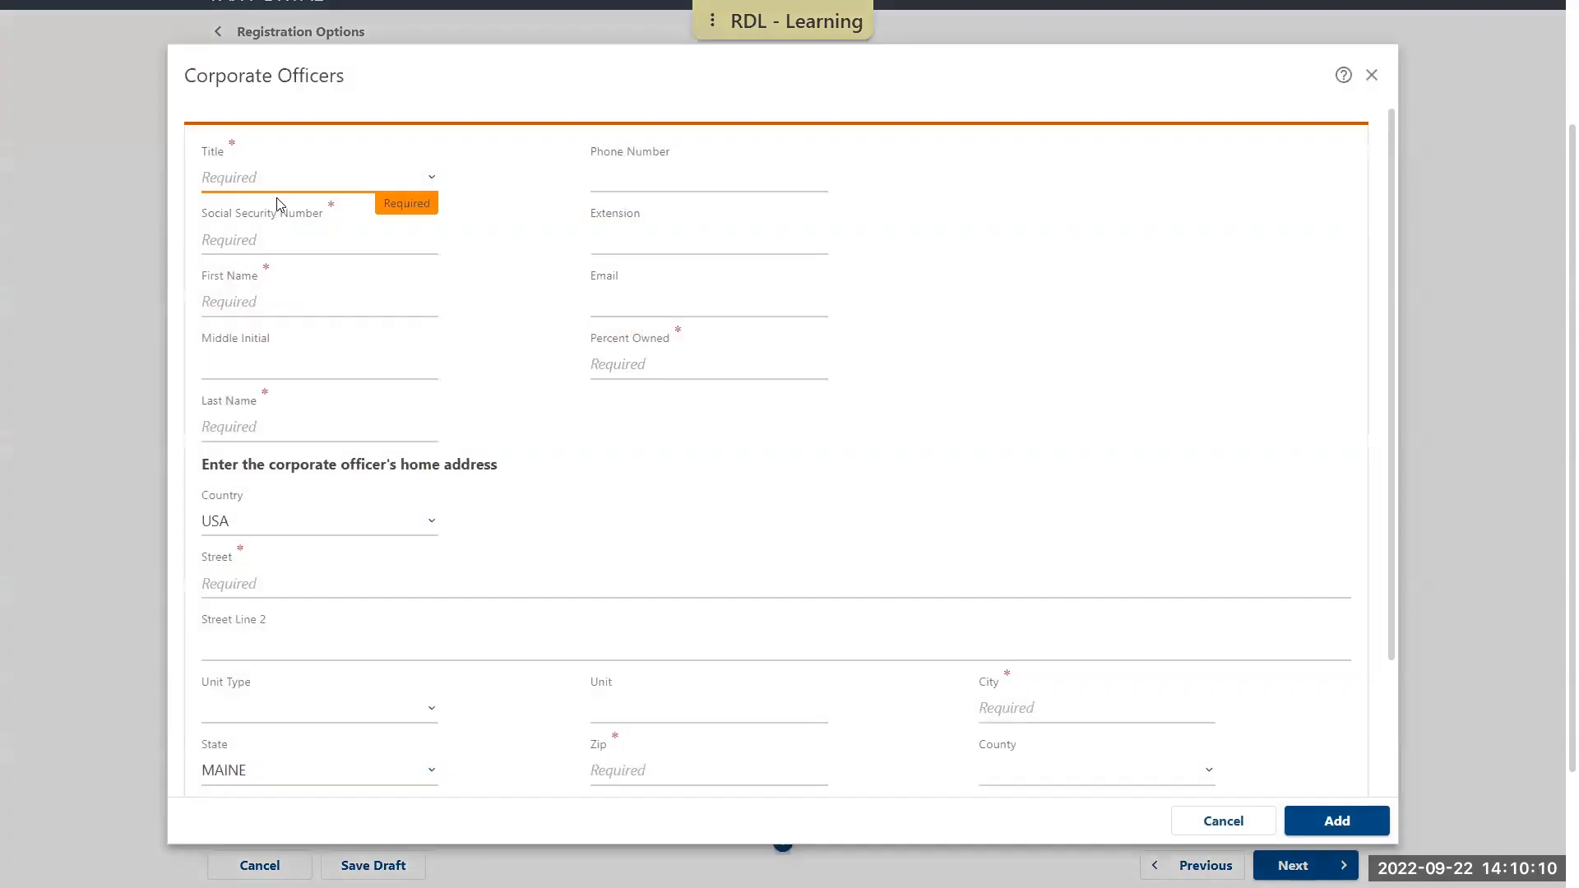
click(276, 181)
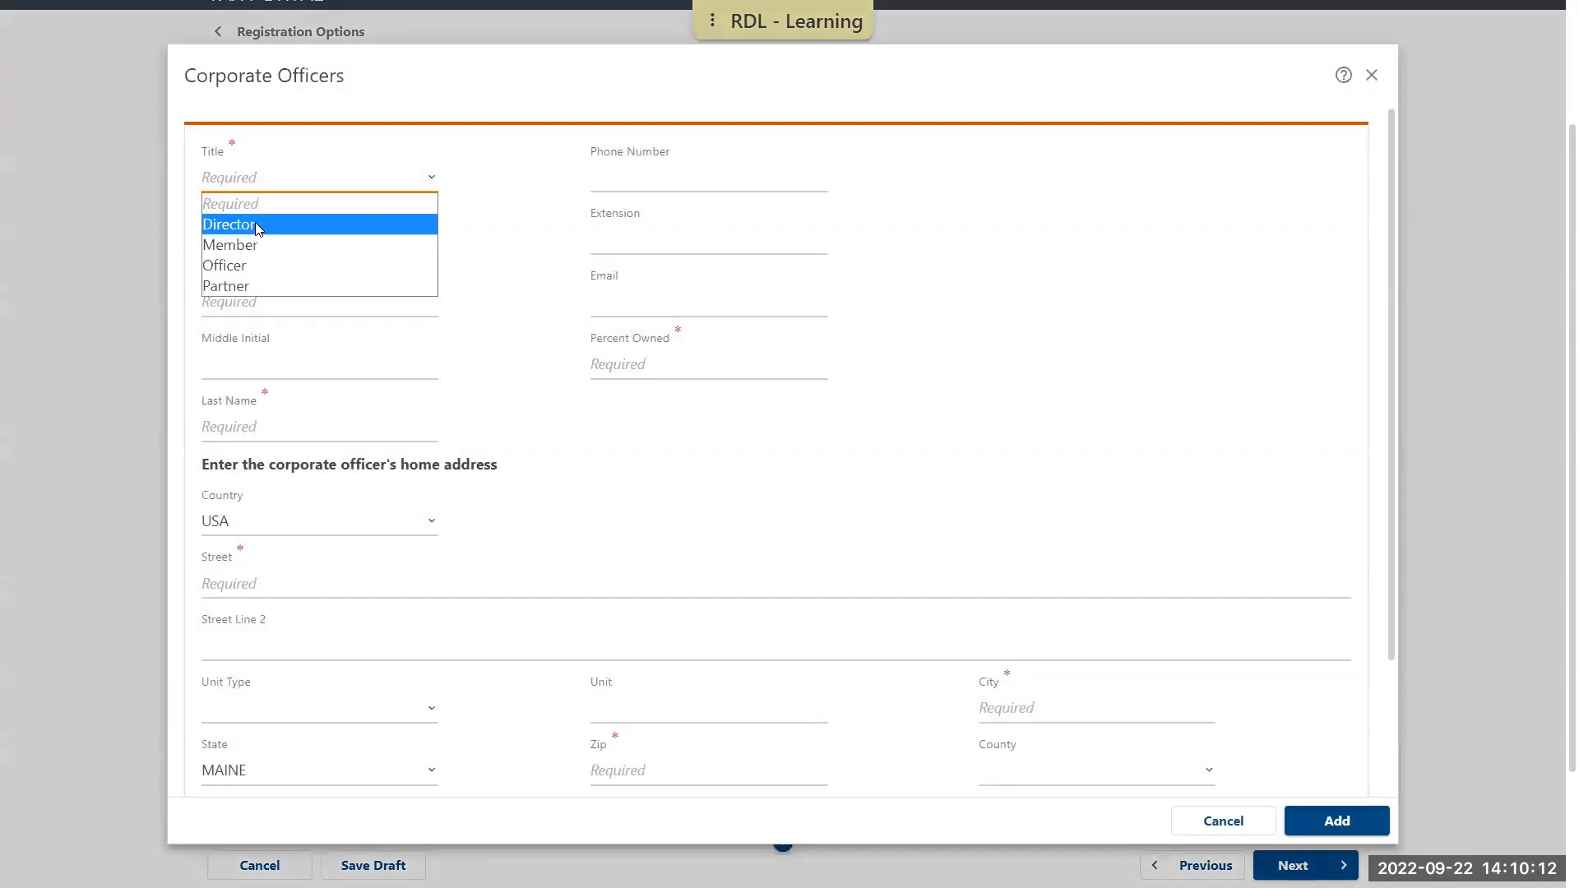
click(255, 224)
click(273, 232)
text(123-45-6789)
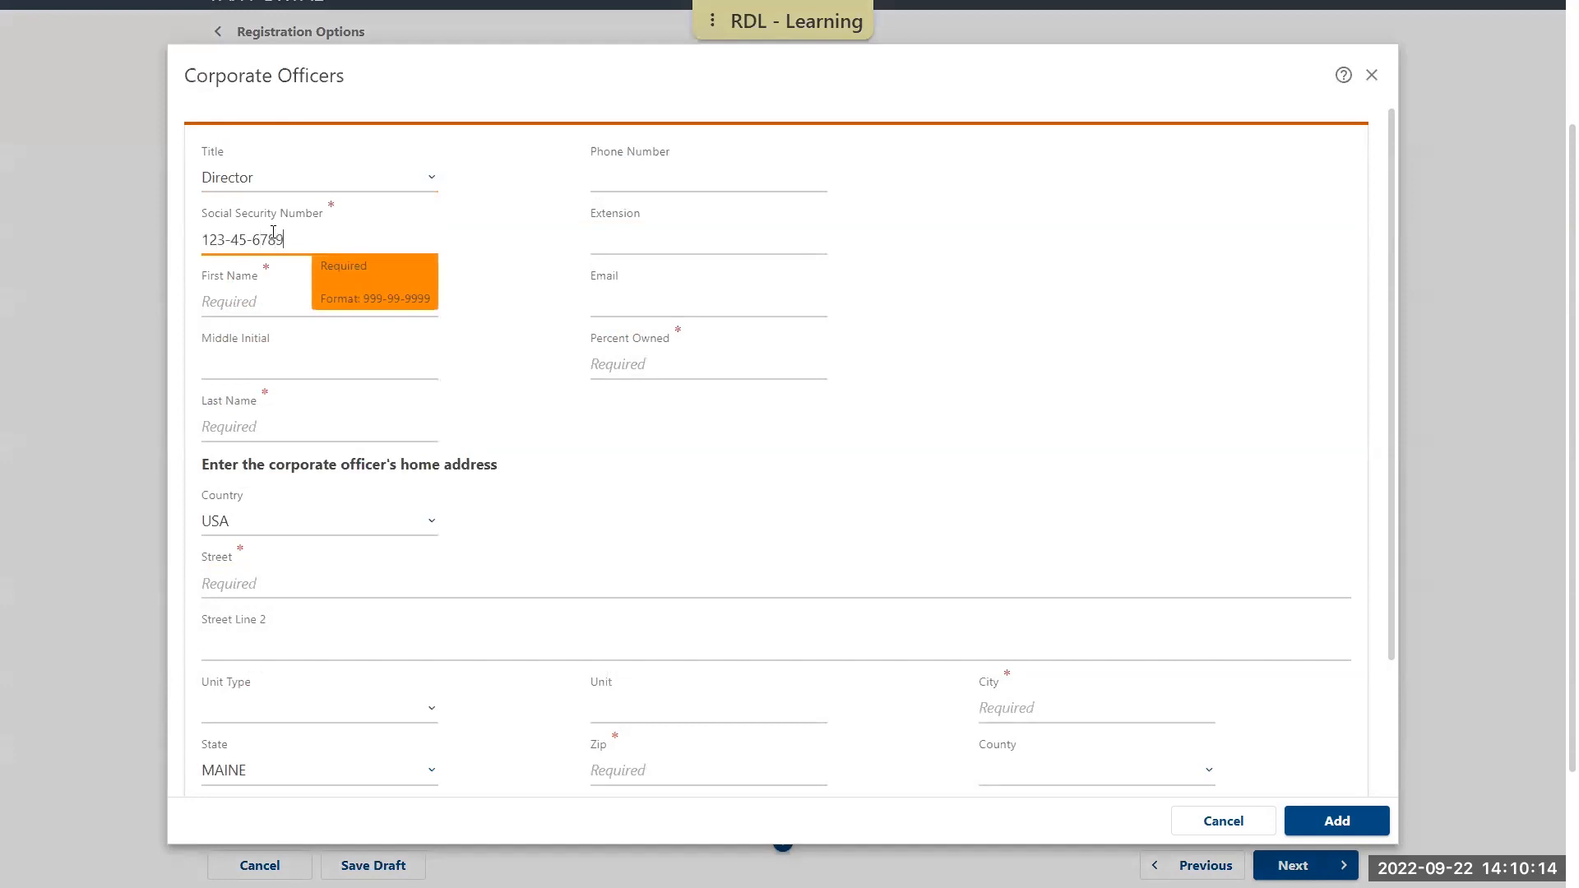
Enter the officer's first and last name and set the percent owned to 100
key(Tab)
text(DEMO)
key(Tab)
key(Tab)
text(TAXPAYER)
key(Tab)
key(Tab)
key(Tab)
key(Tab)
text(100)
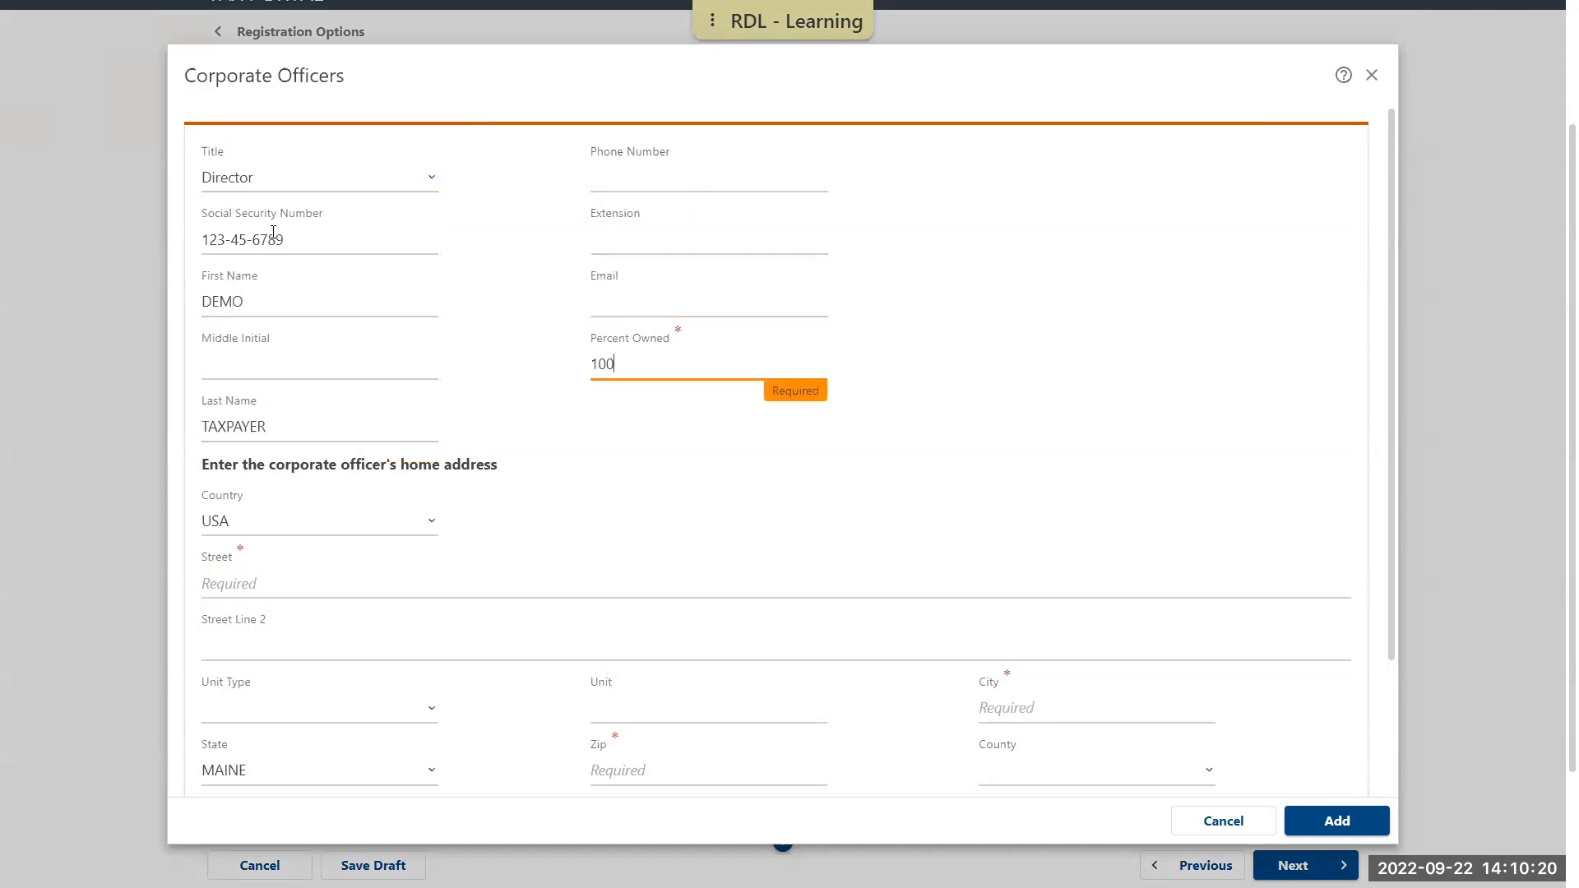
Fill in the corporate officer's home address with its street, city and ZIP code
key(Tab)
key(Tab)
key(shift+Tab)
text(51 COMMERC)
text(R)
key(Tab)
key(Tab)
key(Tab)
key(Tab)
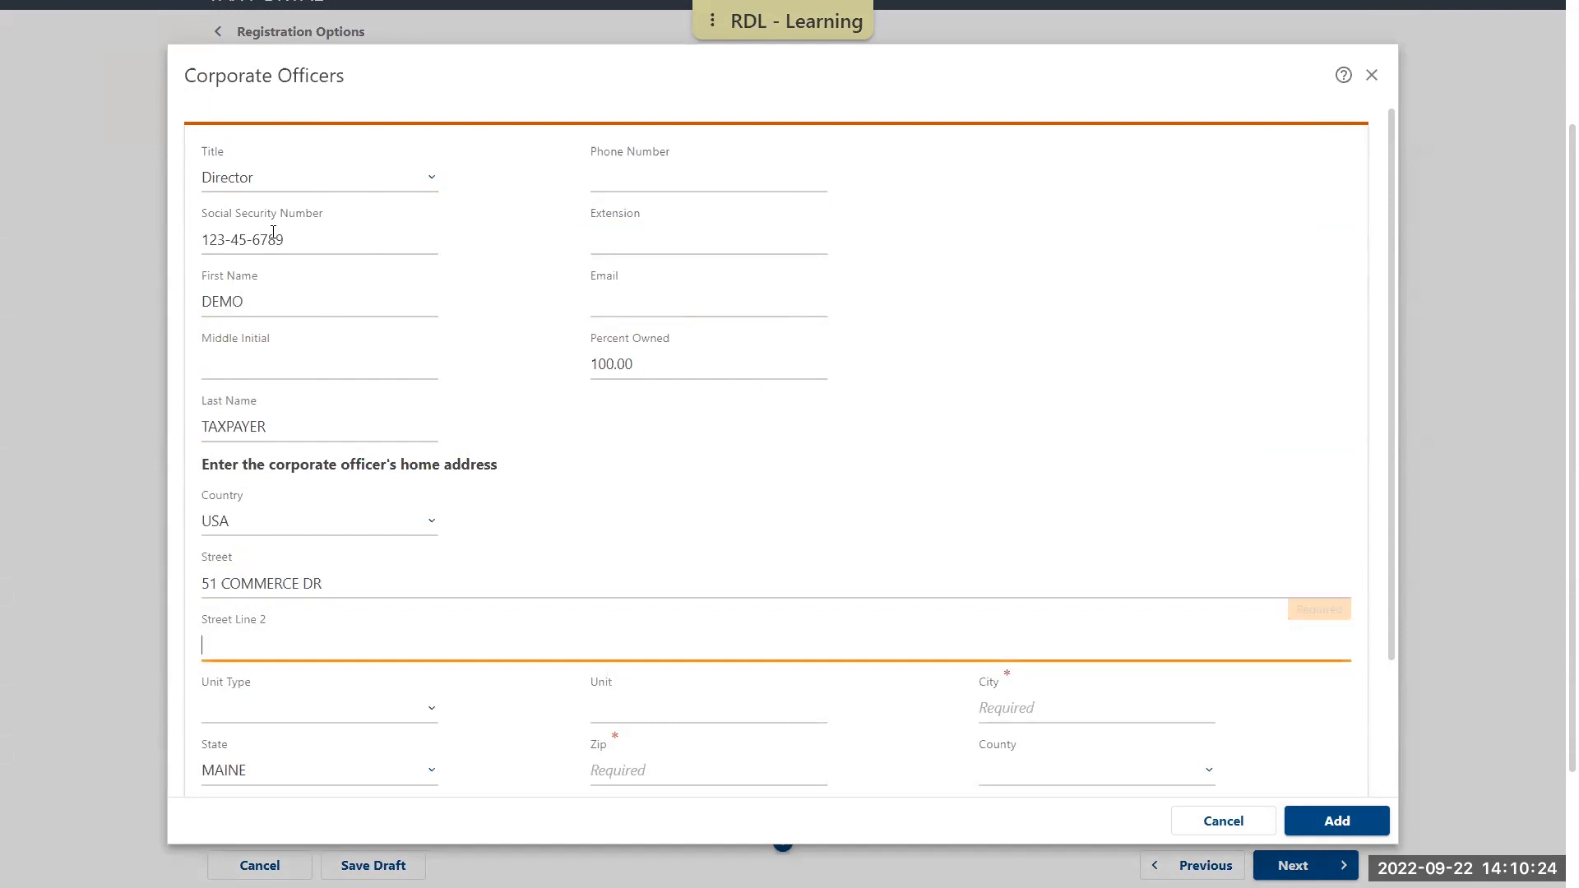
text(AUGUSTA)
key(Tab)
key(Tab)
text(04330)
Verify the officer's home address with USPS and add the officer to the registration
scroll(473, 461, down, 2)
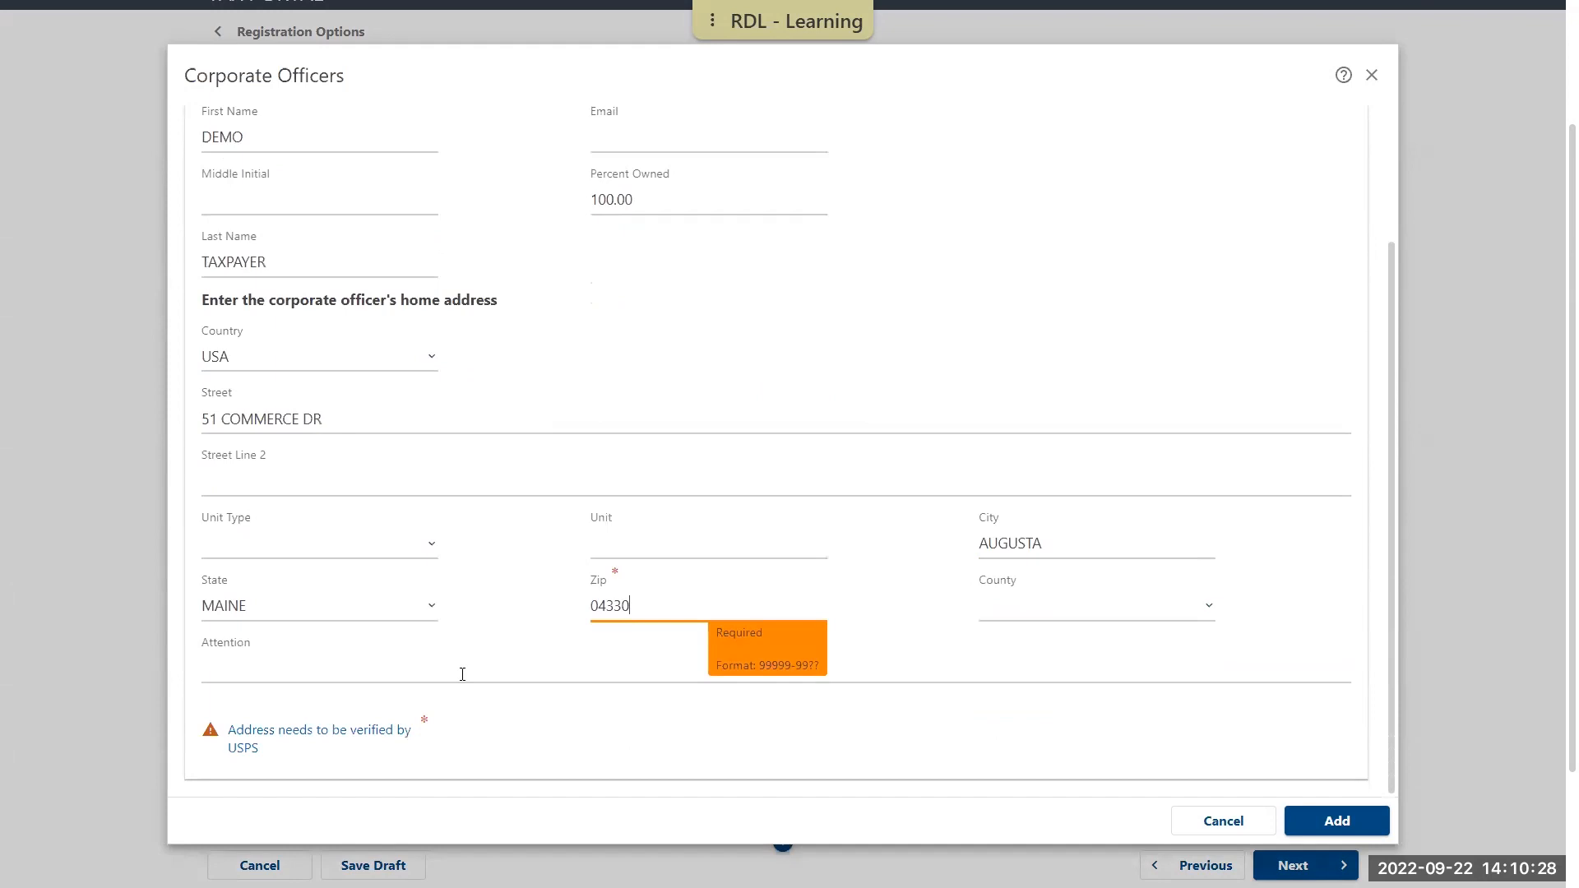
click(313, 731)
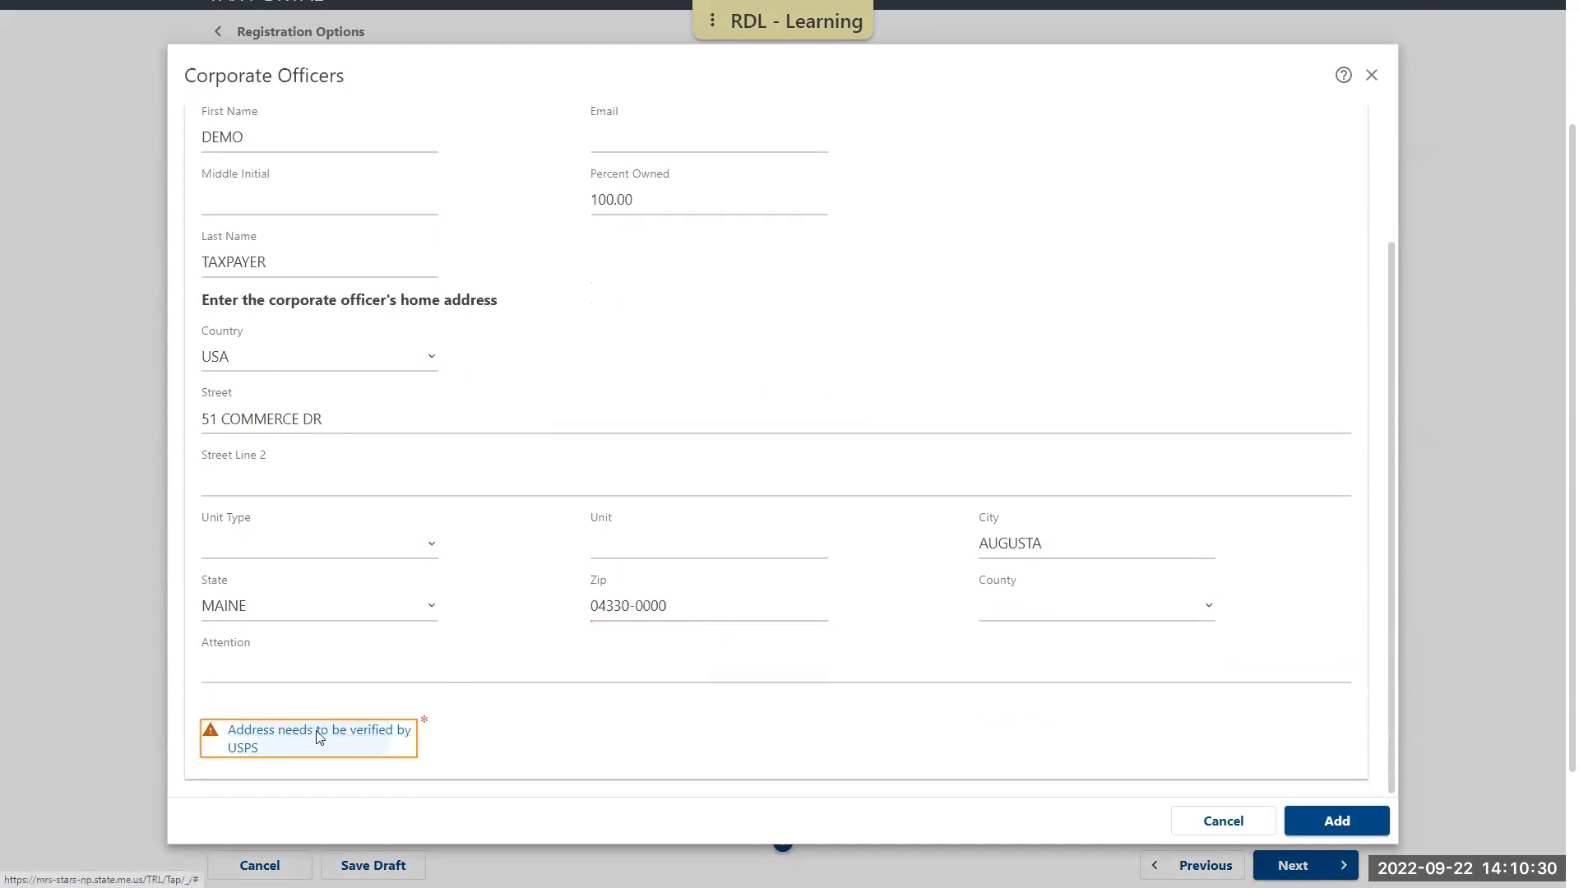
click(1338, 820)
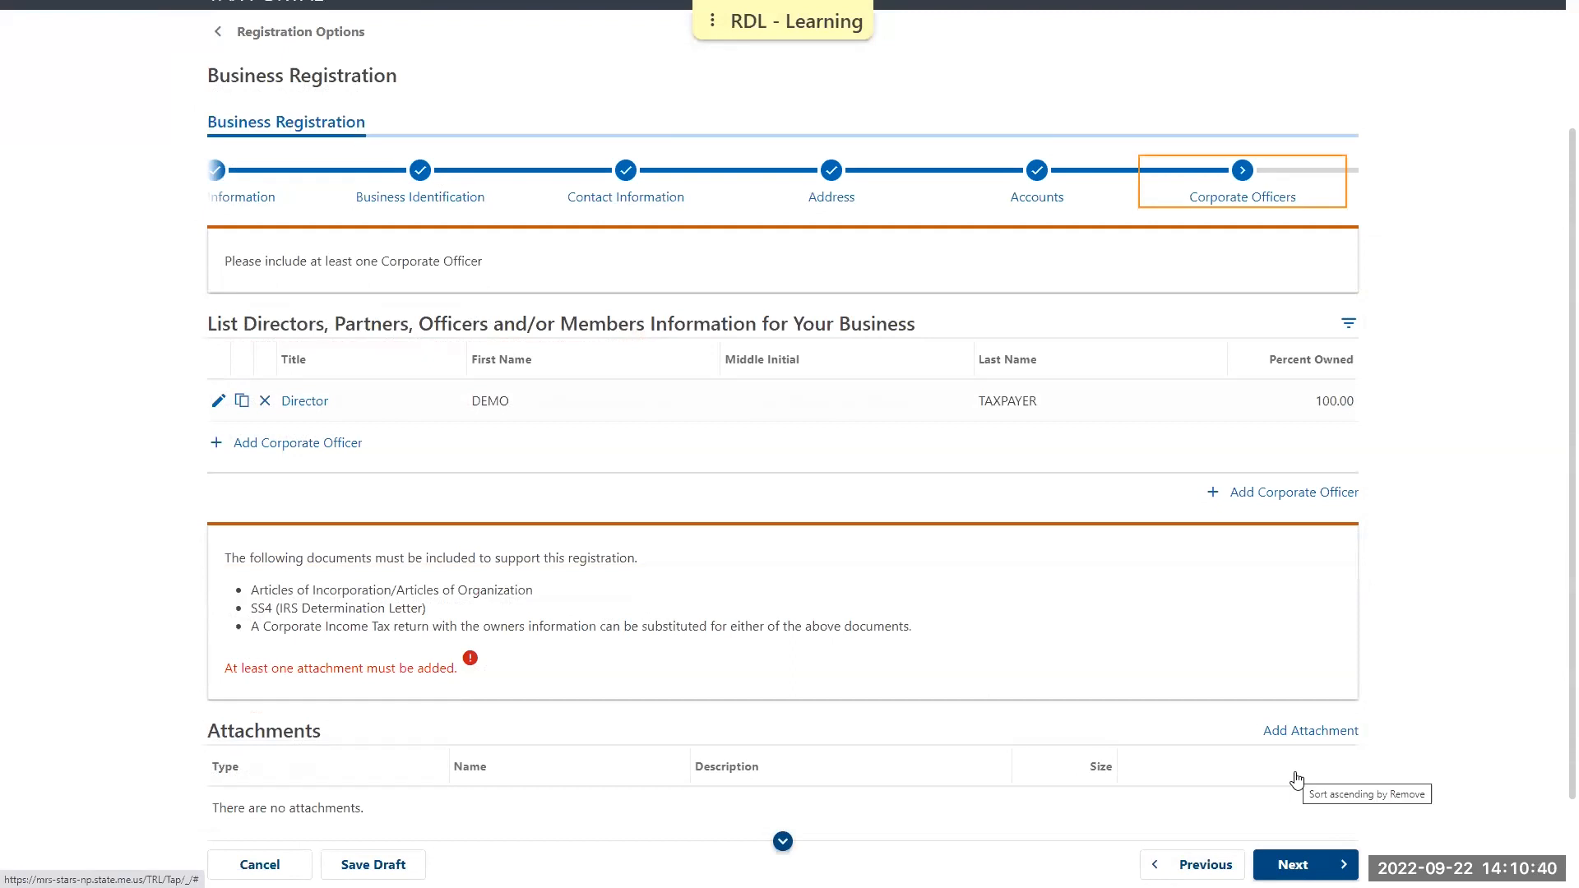
Start a new attachment of type Supporting Documentation with the description SS4
click(1314, 732)
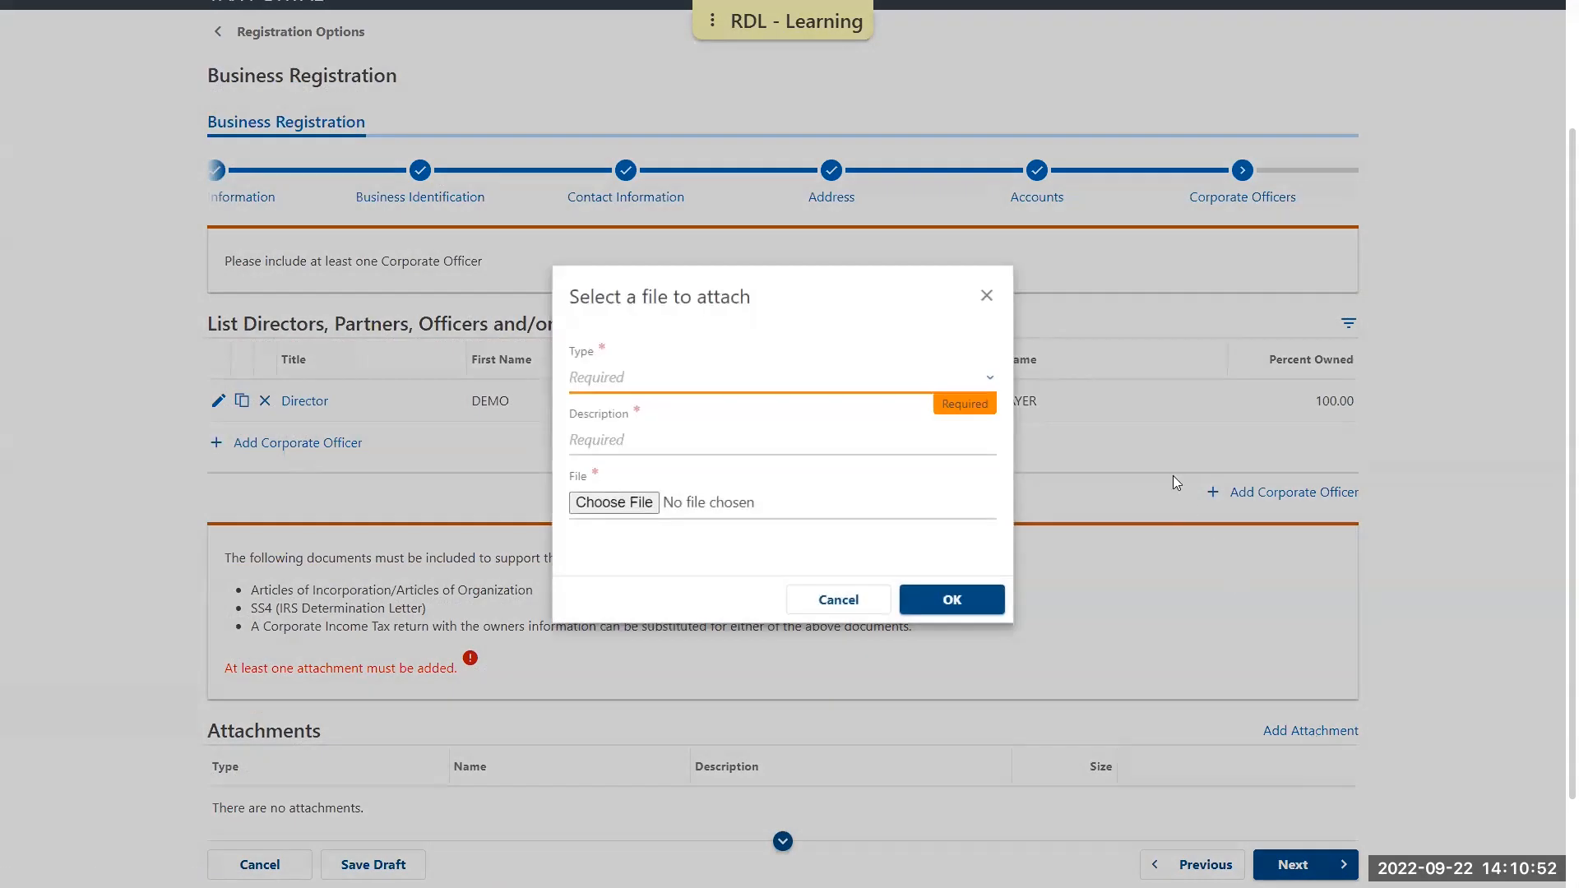
click(991, 380)
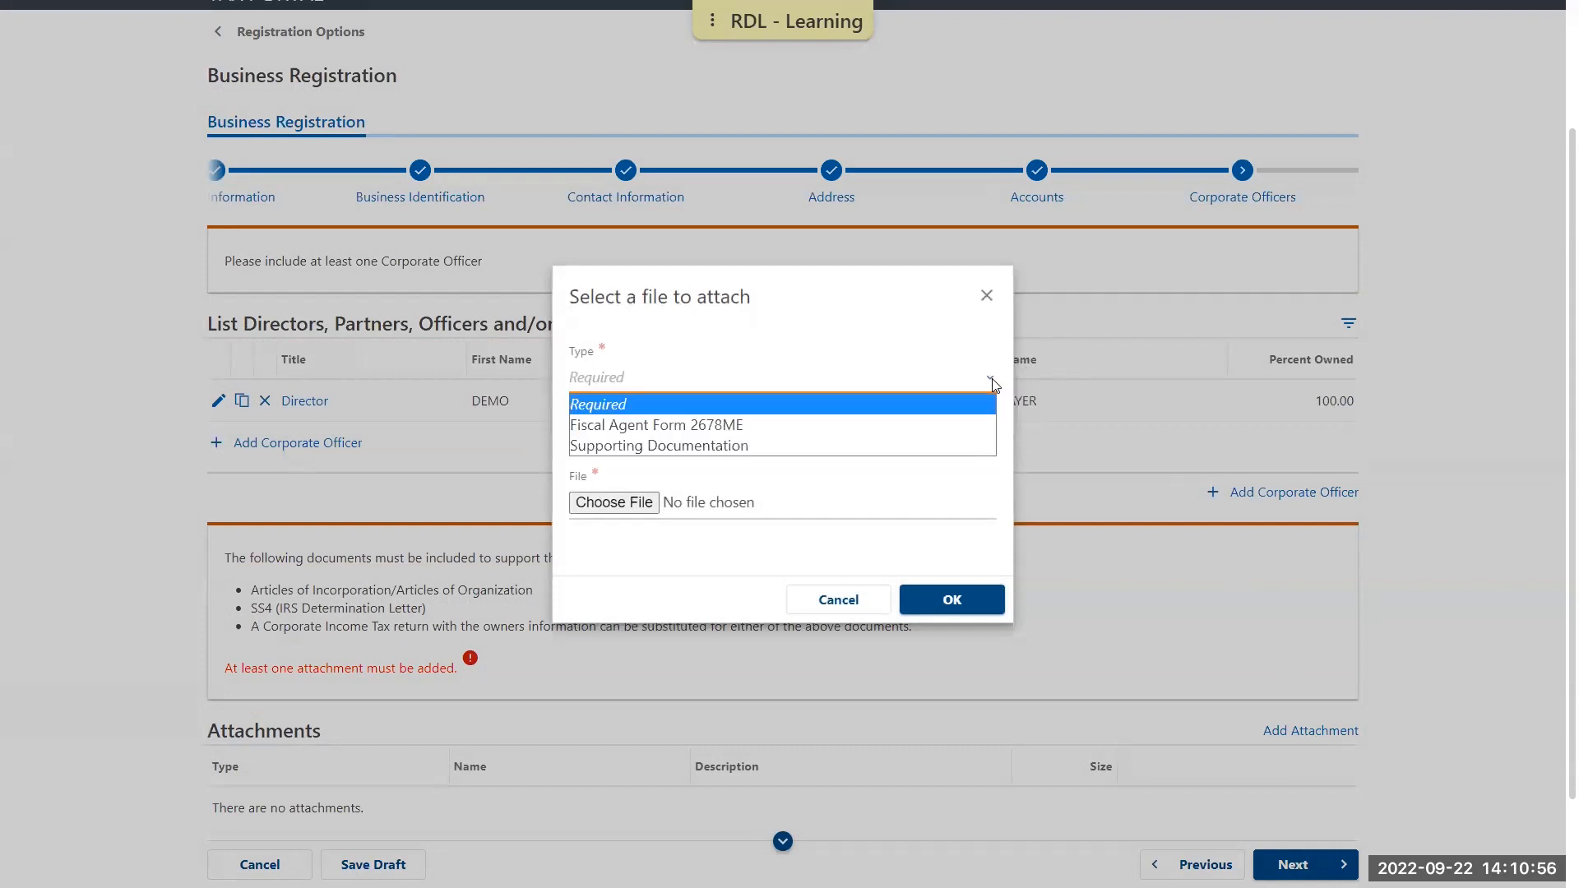
click(700, 447)
click(681, 439)
text(SS4)
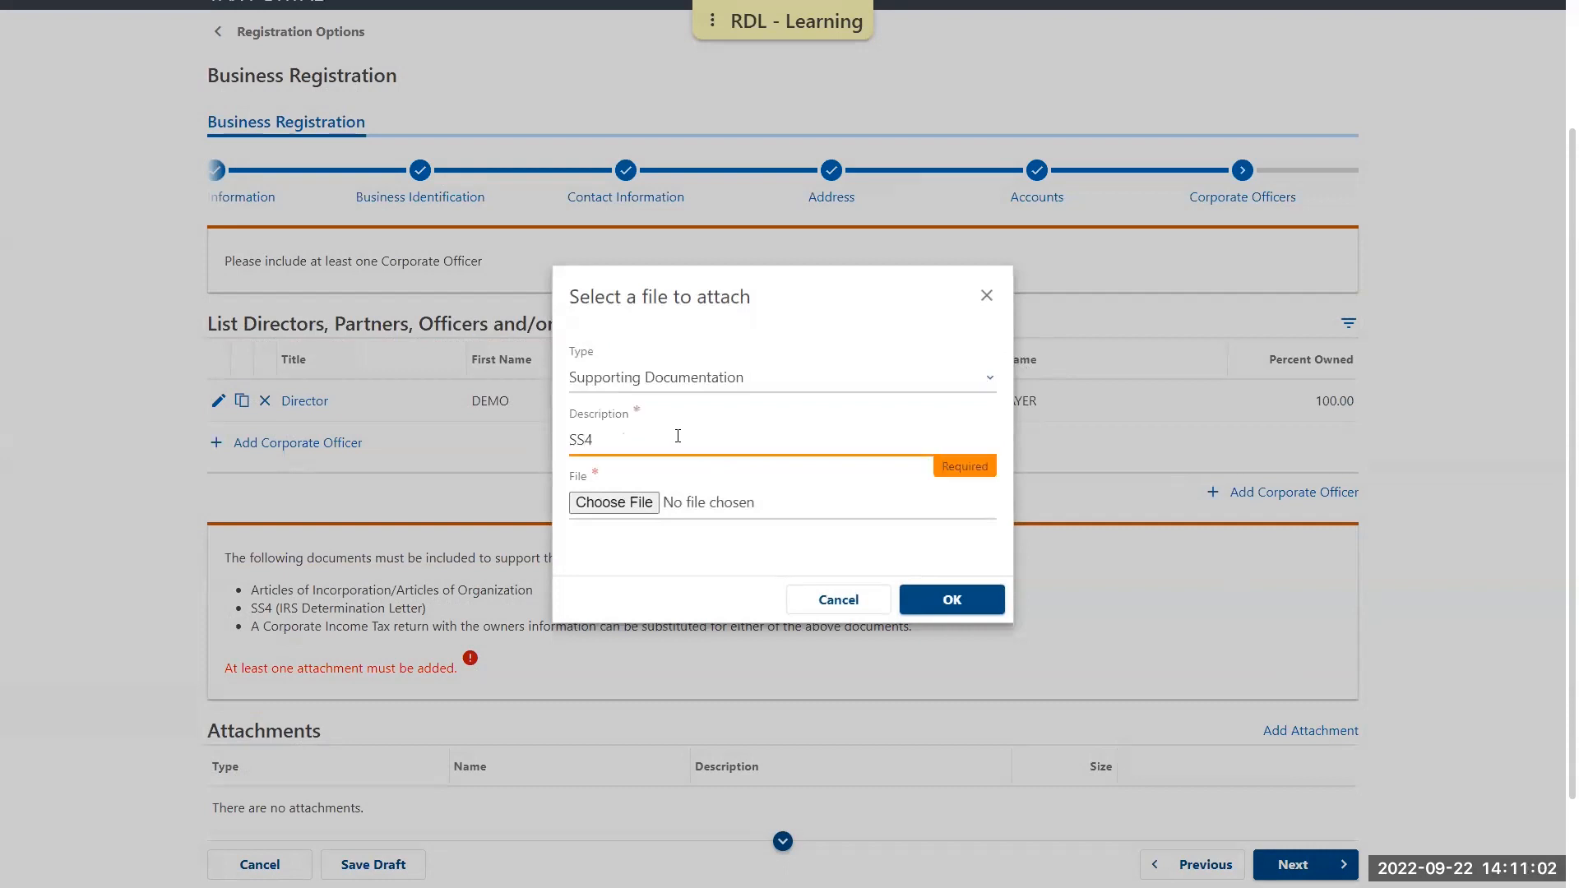
Attach the file Demo Doc 1_SS4.pdf from DEMO FOLDER and continue to the NAICS Code page
click(628, 512)
click(82, 189)
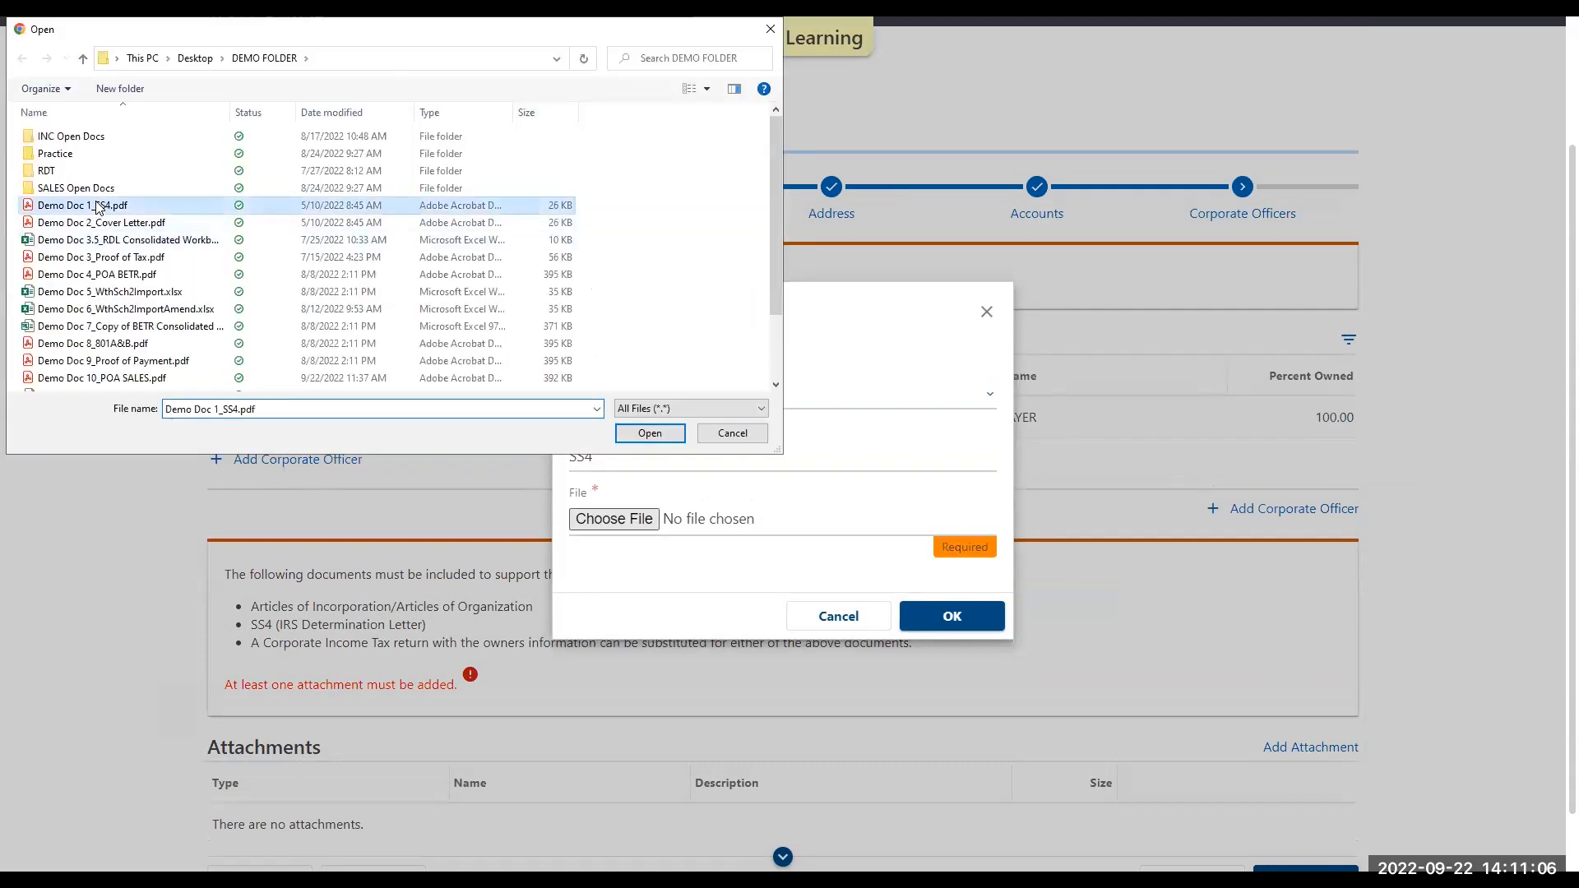
click(646, 436)
click(952, 602)
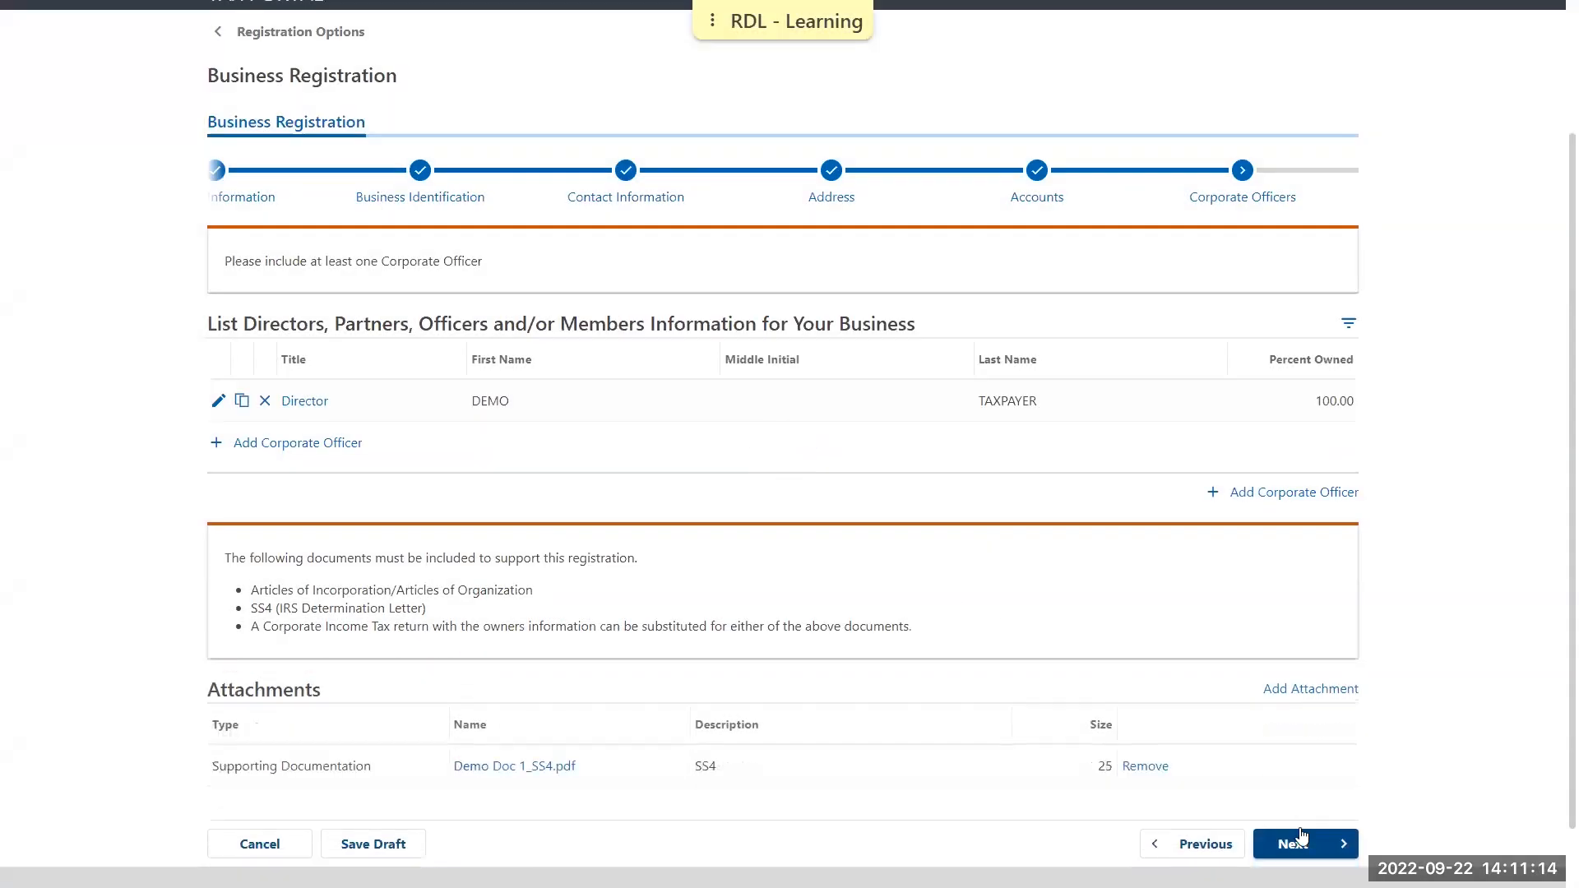
click(1304, 853)
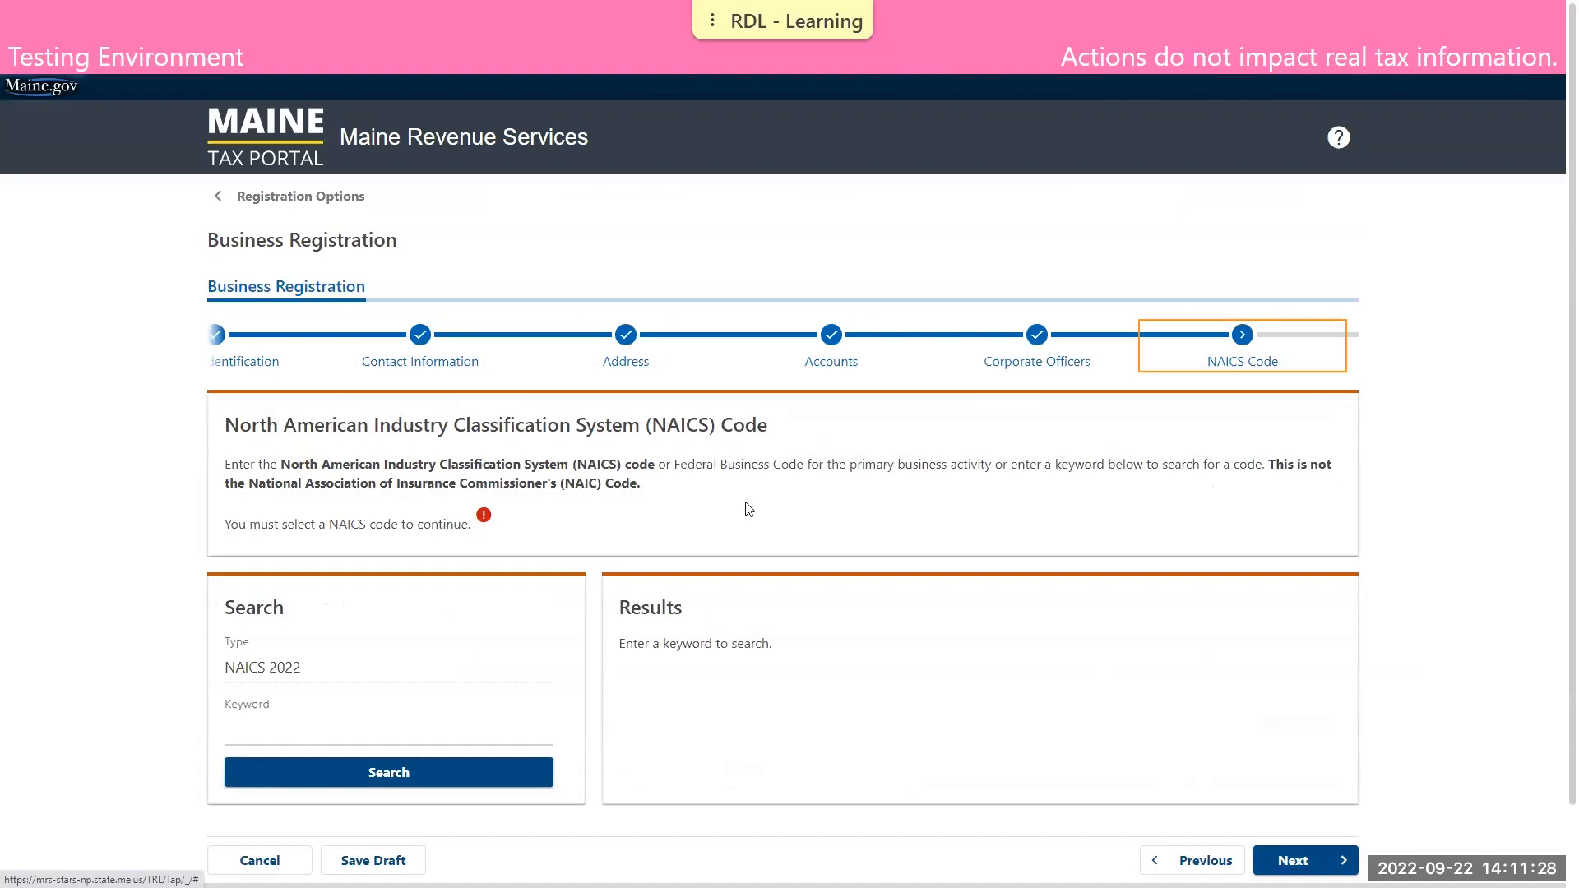
Search the NAICS 2022 codes with the keyword "sales"
click(361, 732)
text(sales)
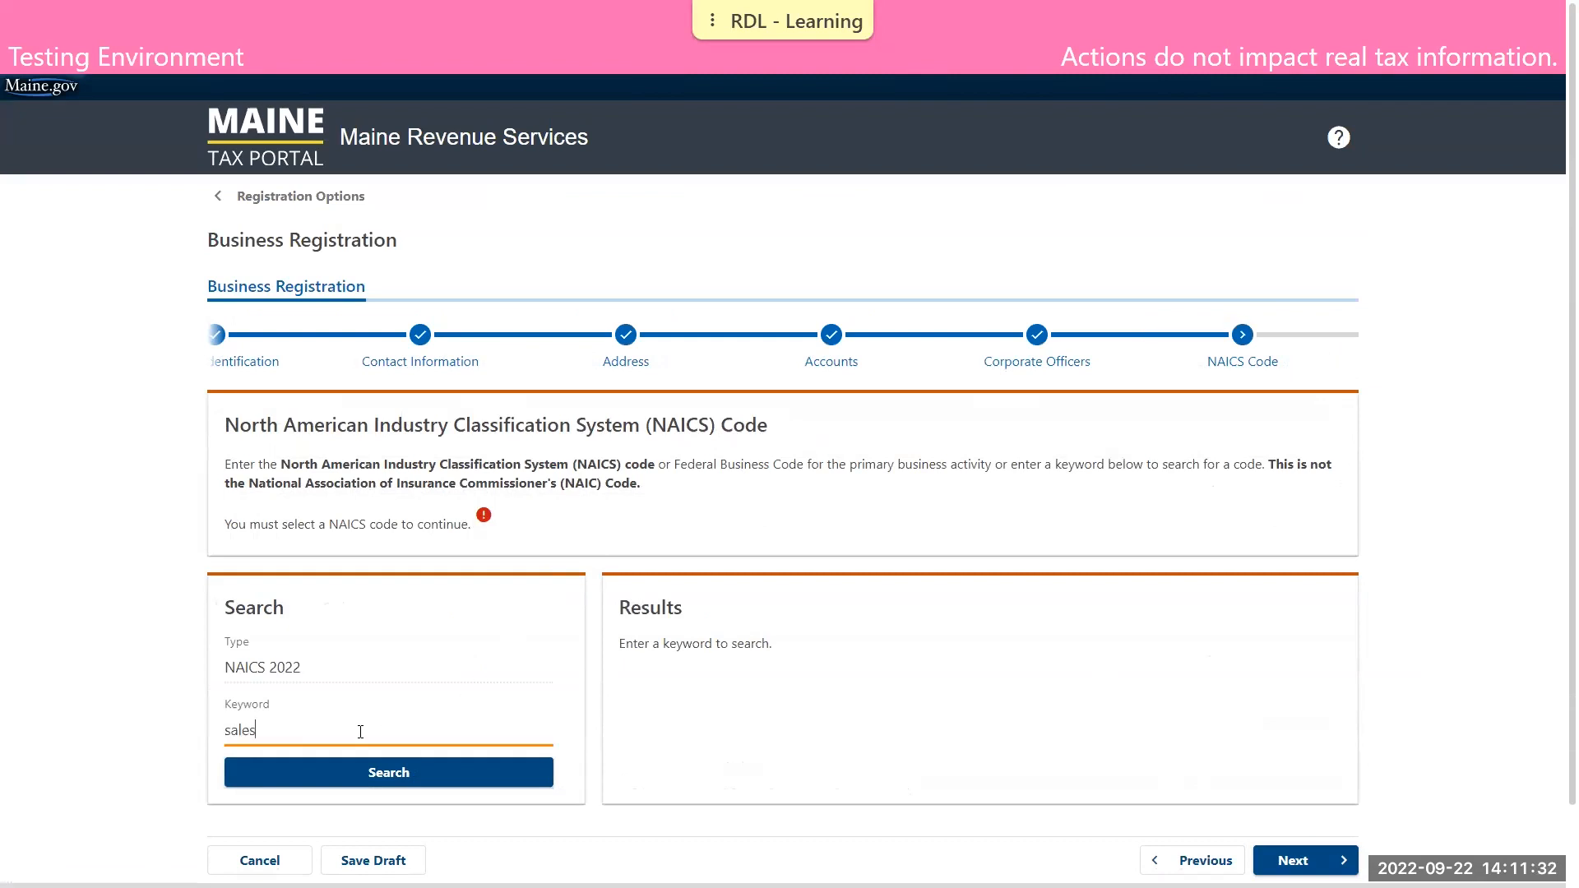
click(414, 792)
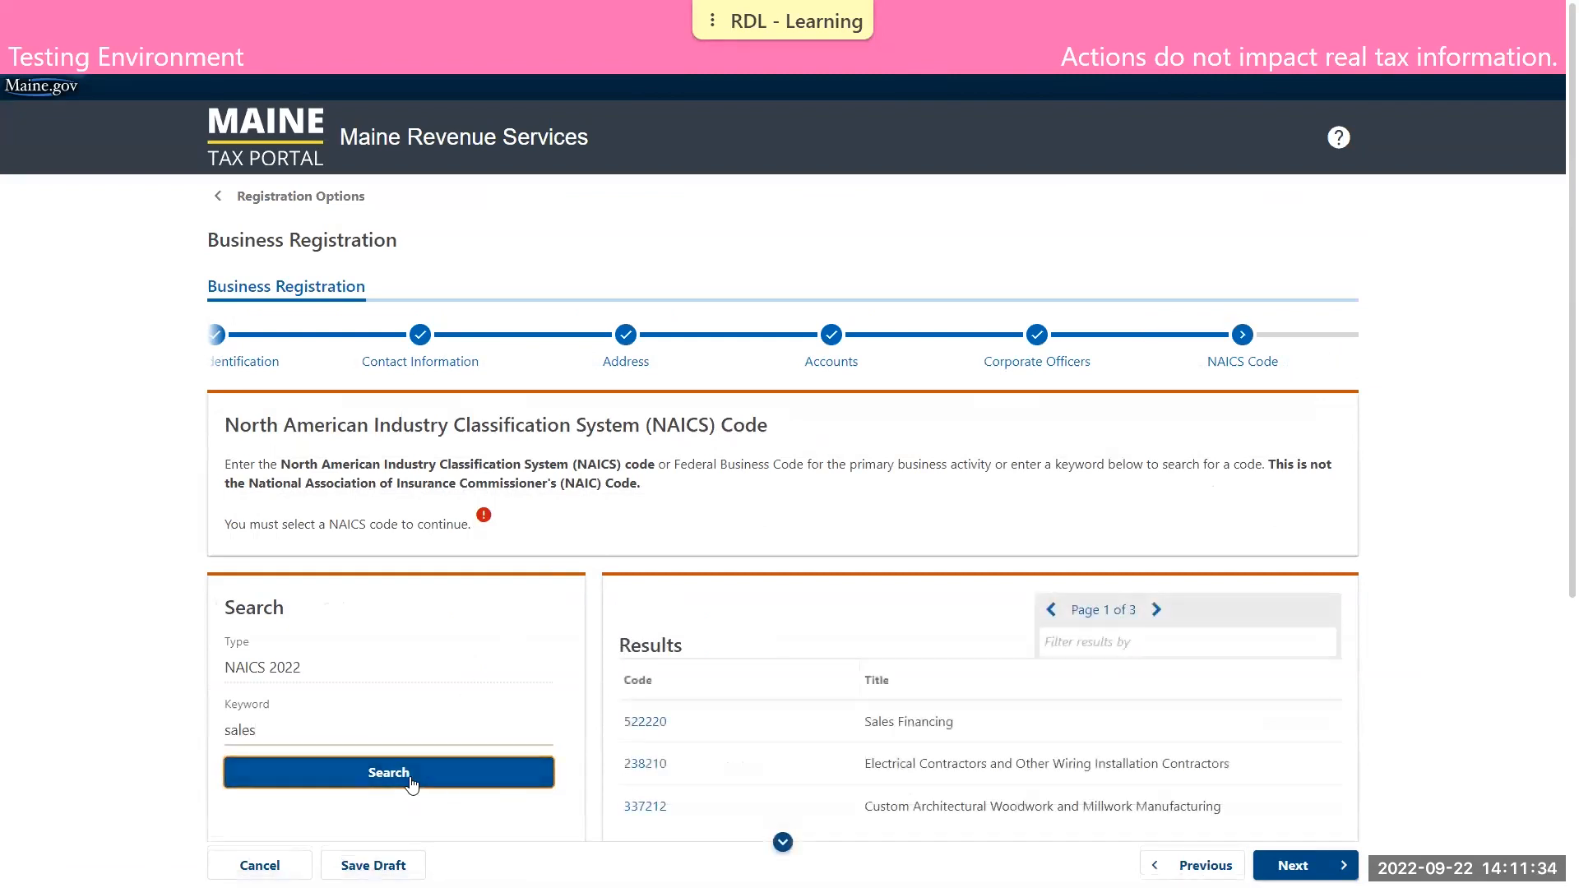
Select NAICS code 423510, Metal Service Centers and Other Metal Merchant Wholesalers
scroll(758, 603, down, 4)
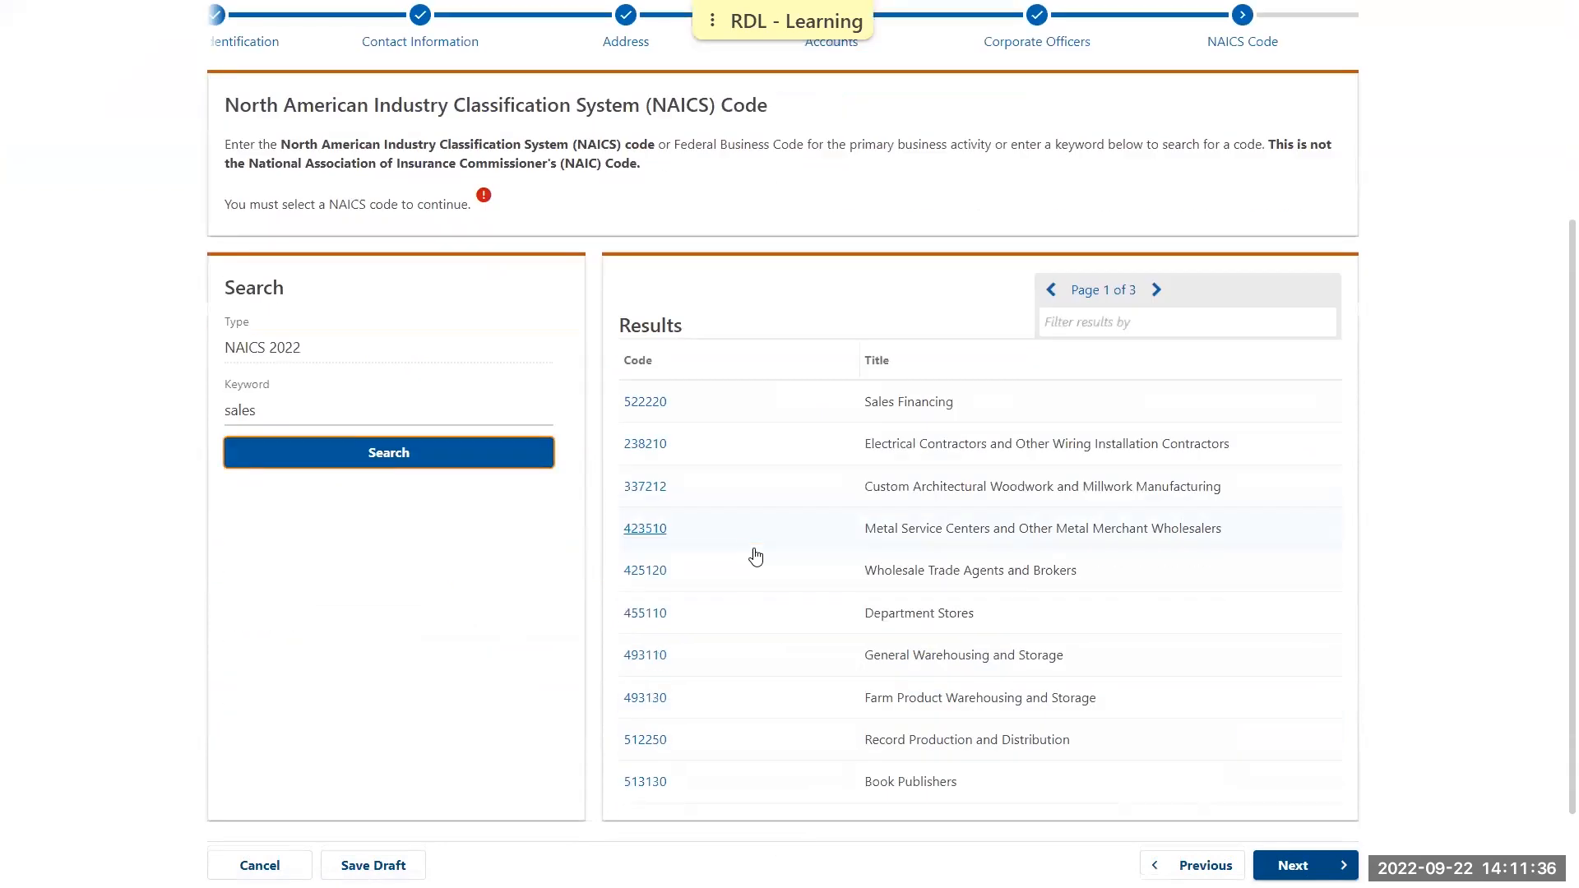
click(646, 520)
scroll(674, 520, down, 2)
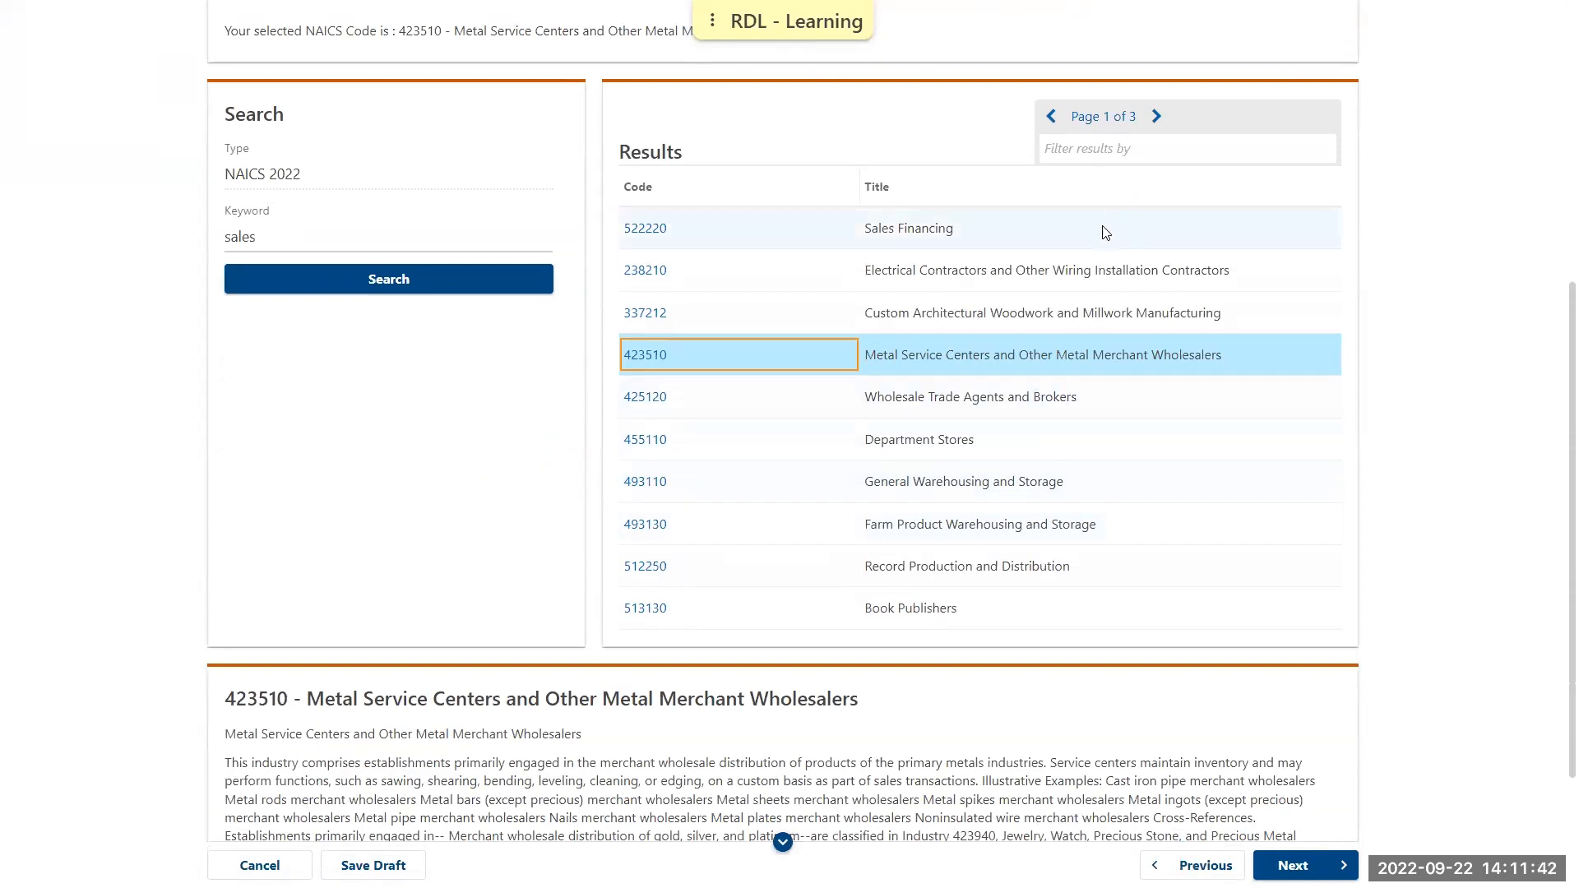
Filter the NAICS results by "sales", select code 522220 Sales Financing, and continue to the Service Provider page
click(1125, 153)
text(sales)
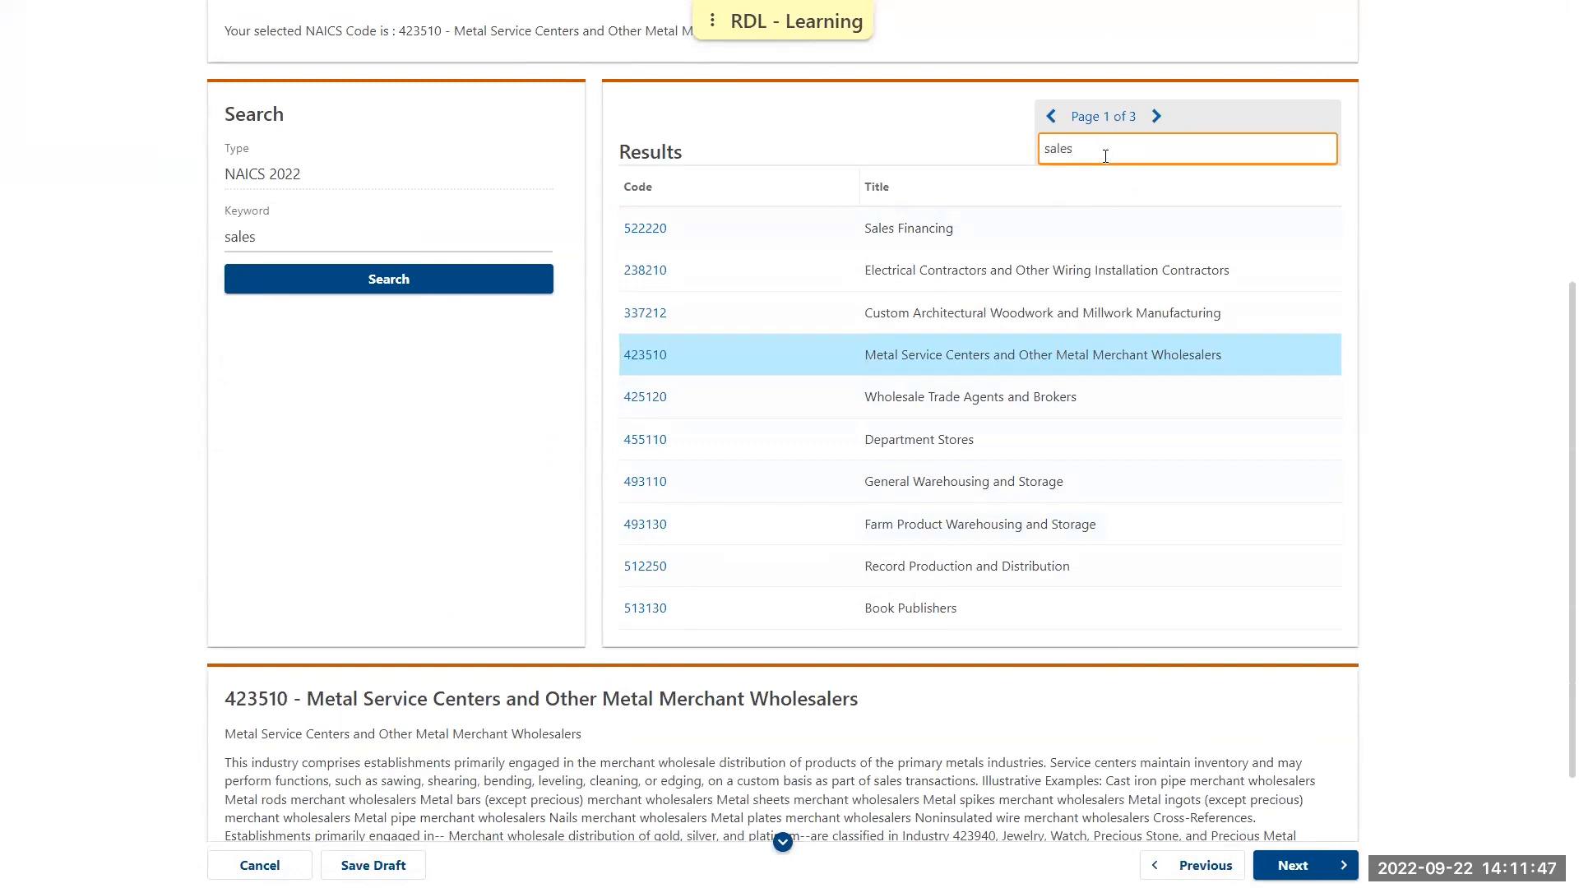
key(Return)
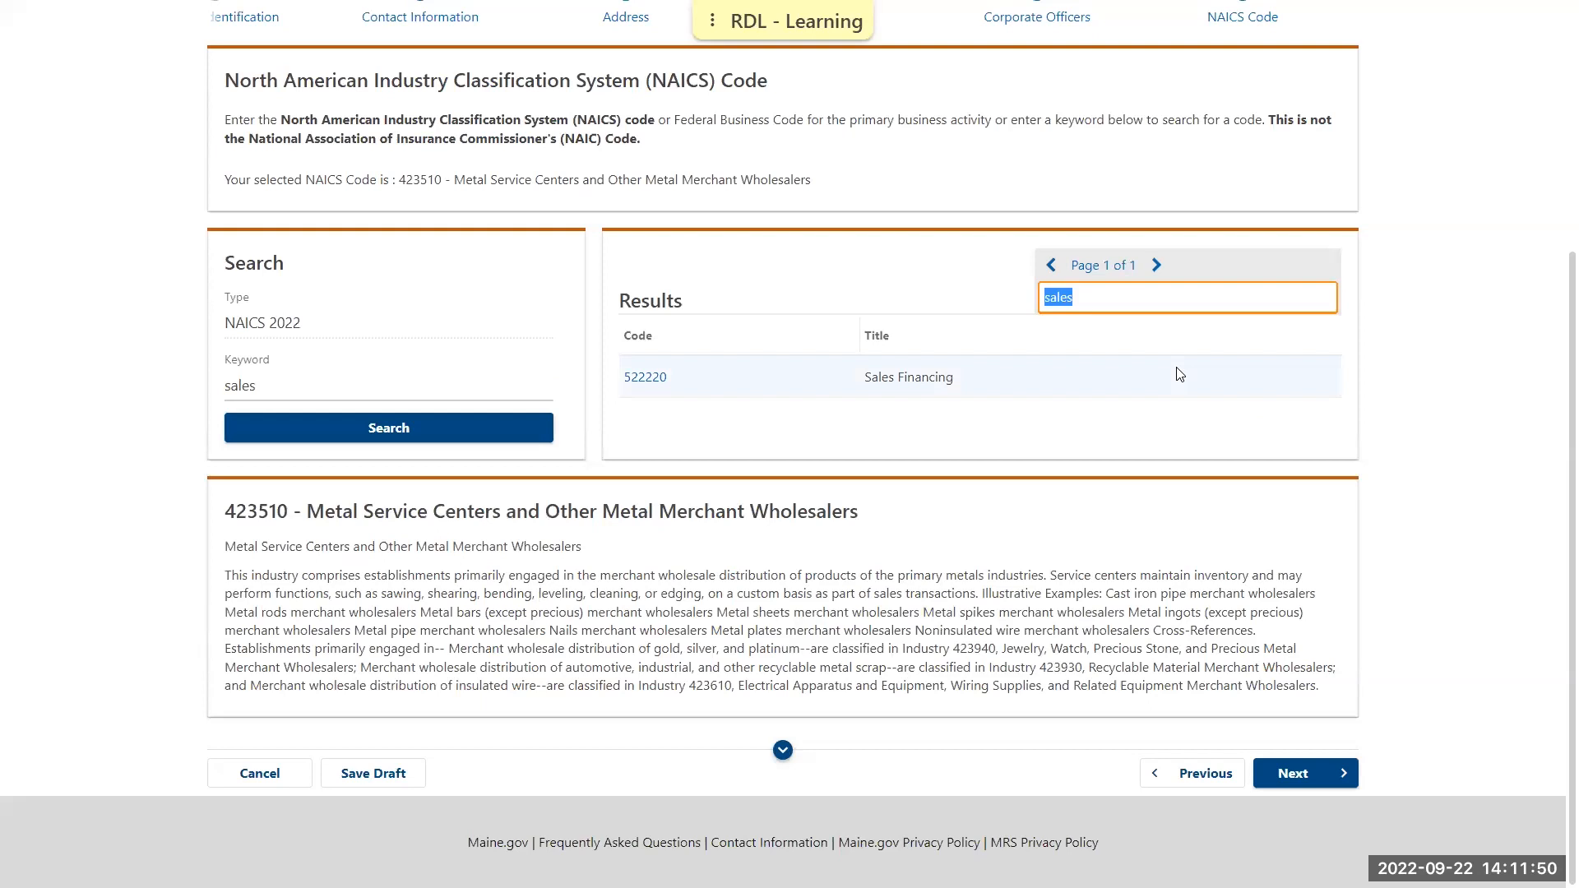
click(646, 379)
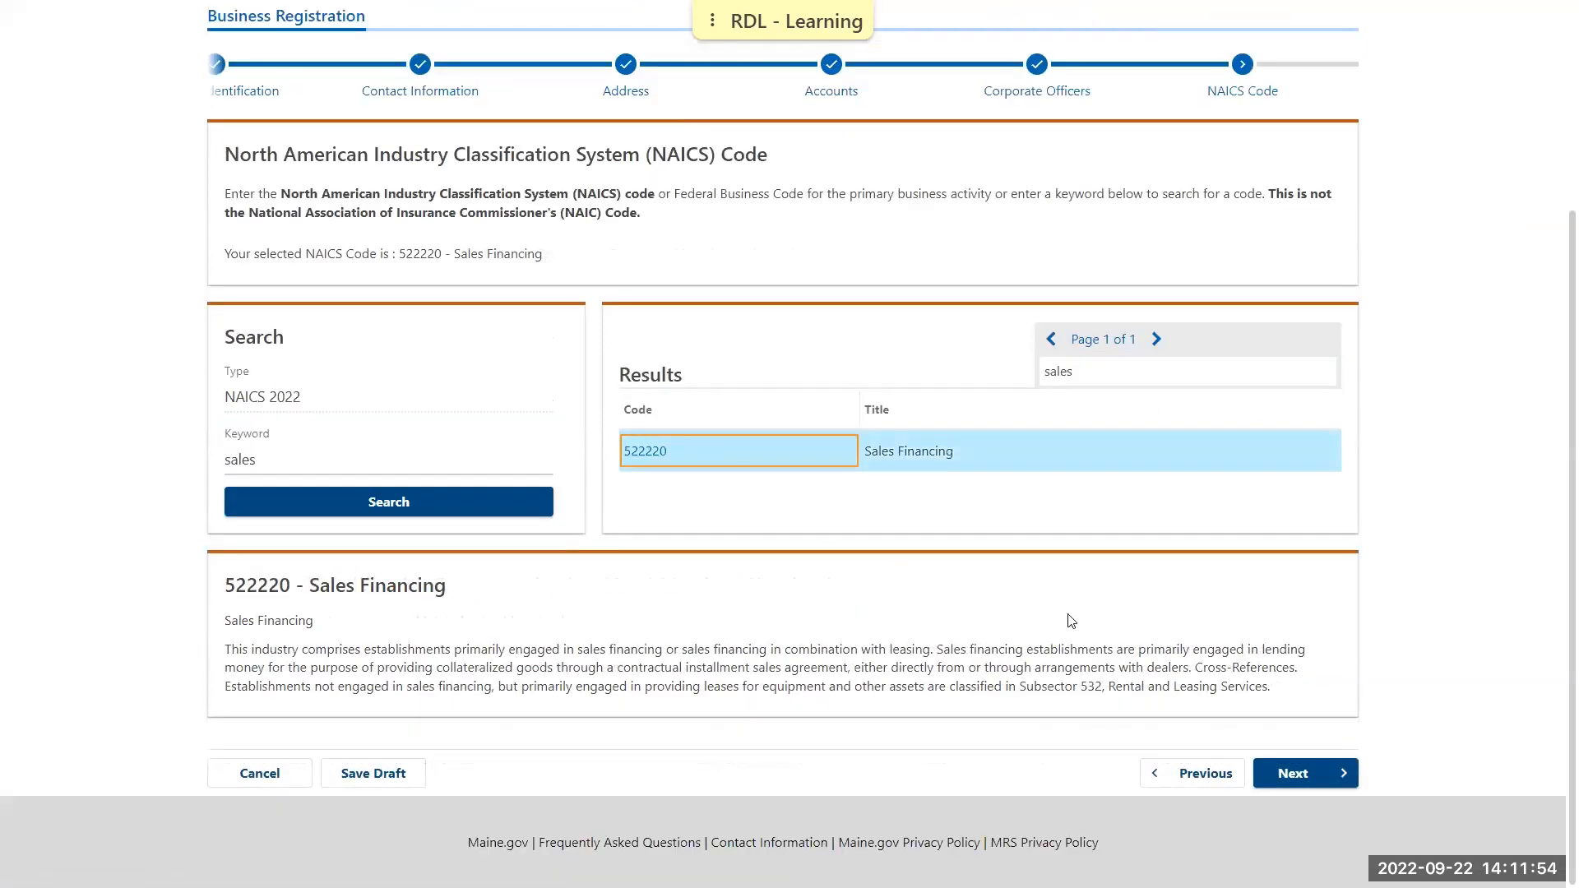
click(1298, 778)
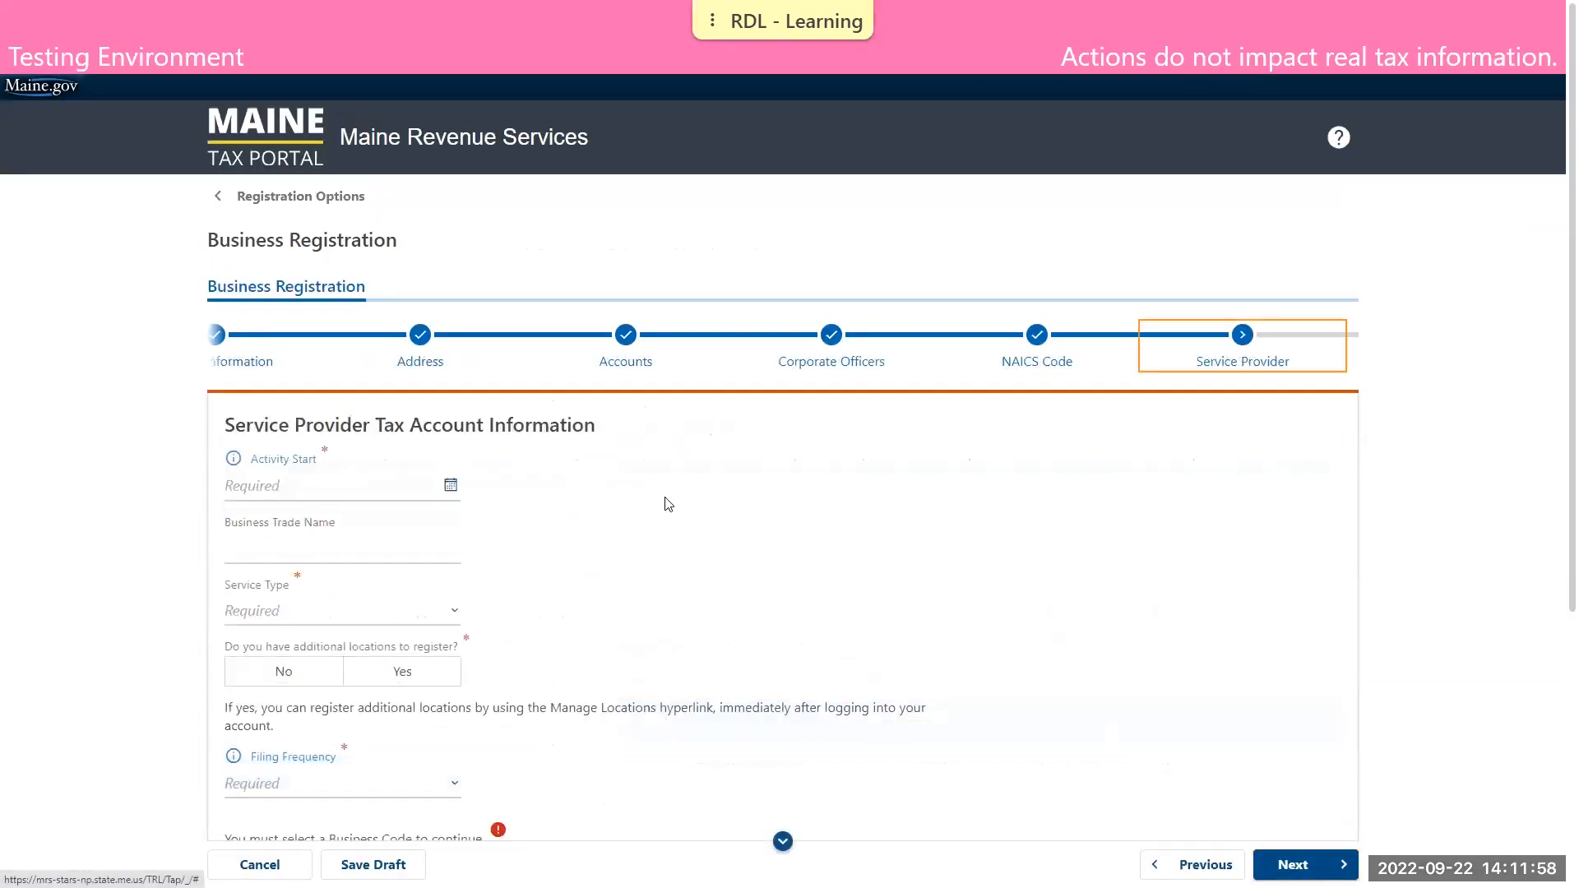
Set the Service Provider Tax activity start to 01-Jan-2020 and the business trade name to DEMO BUSINESS ONE
scroll(575, 477, down, 1)
click(347, 403)
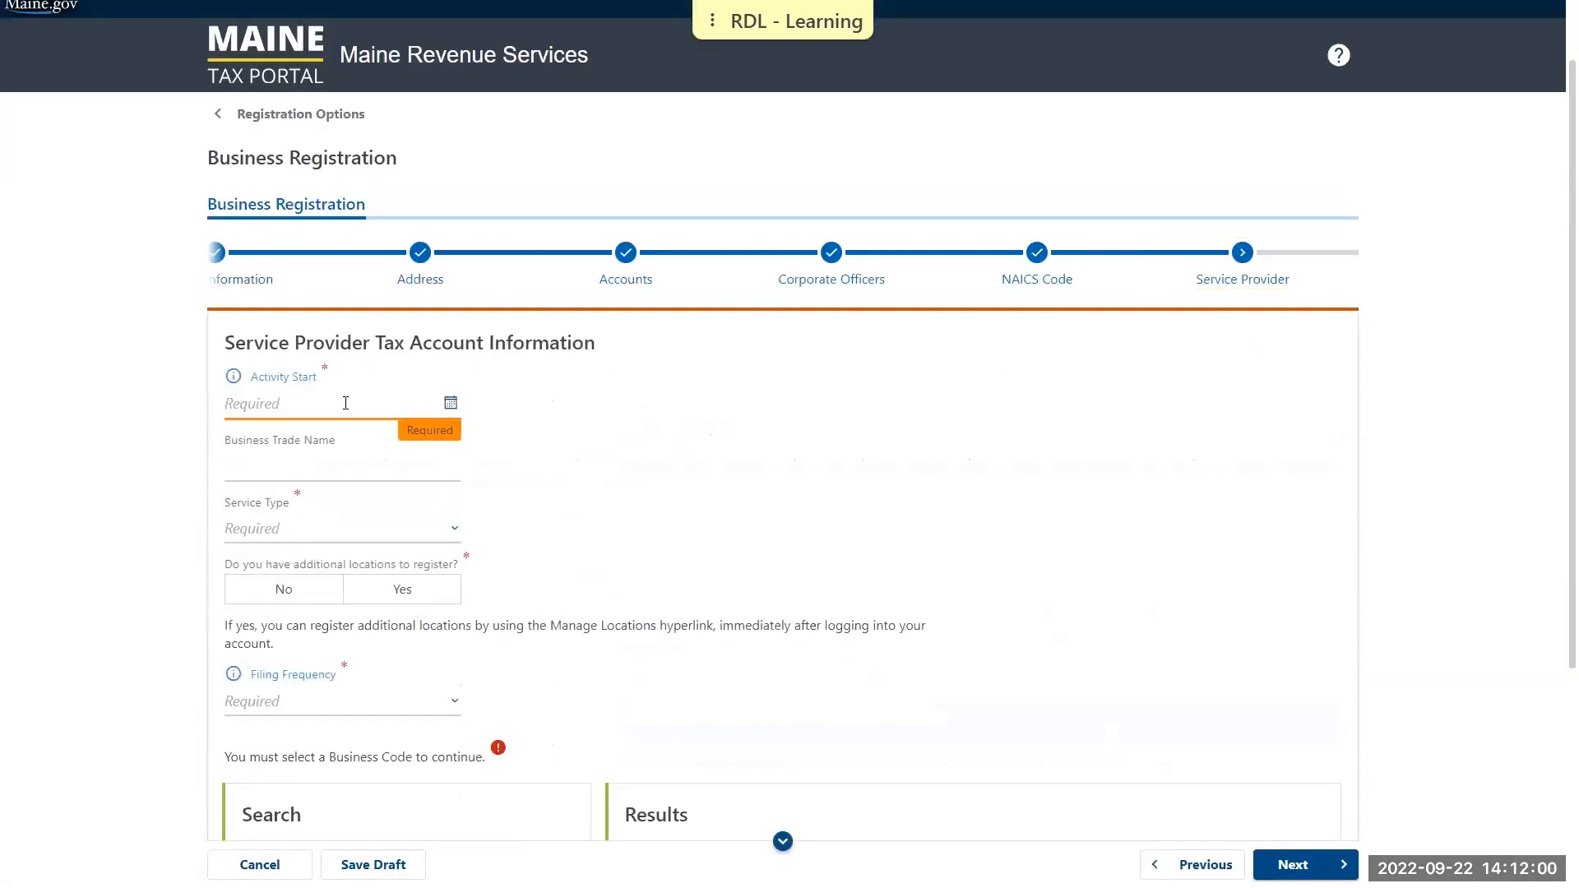
text(01012020)
key(Tab)
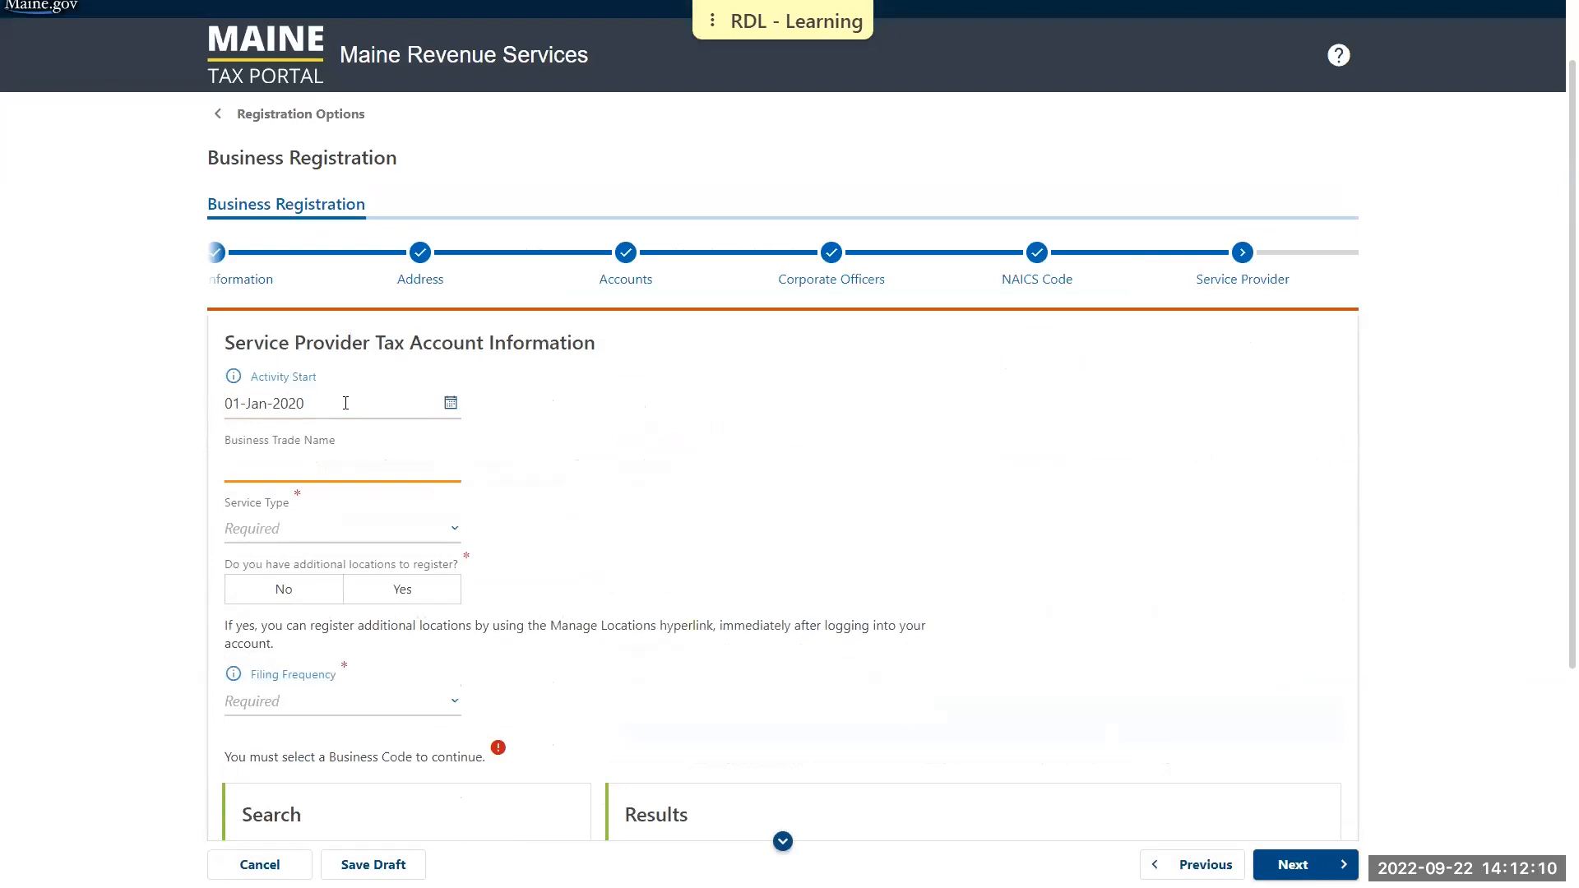
text(DEMO BUSINESS ONE)
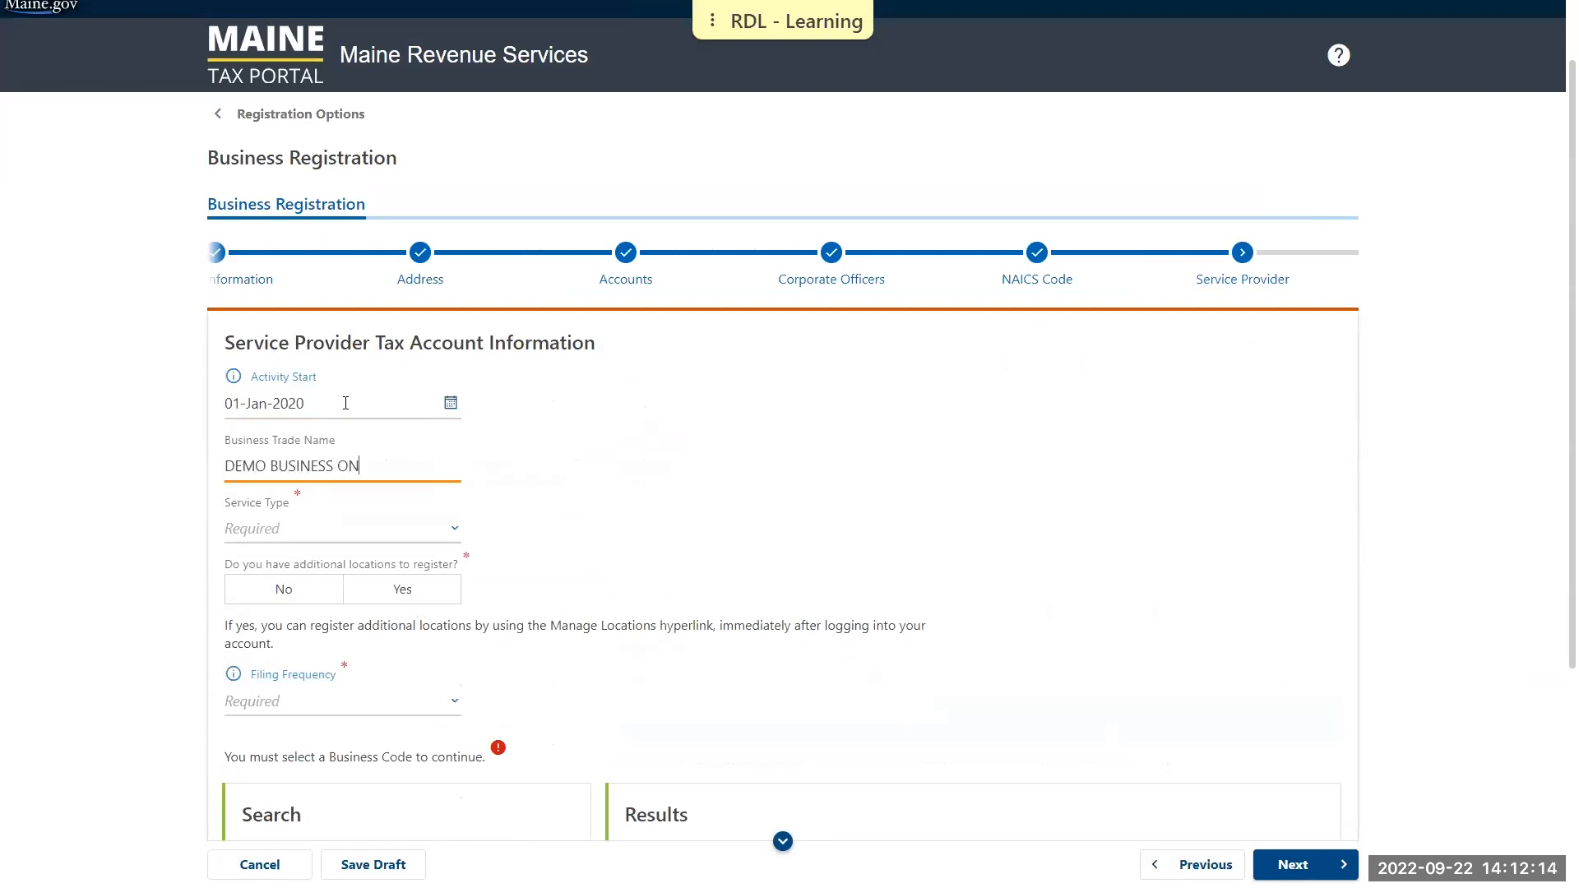
Choose Home support services licensed by DHHS as the service type and answer No to registering additional locations
click(339, 531)
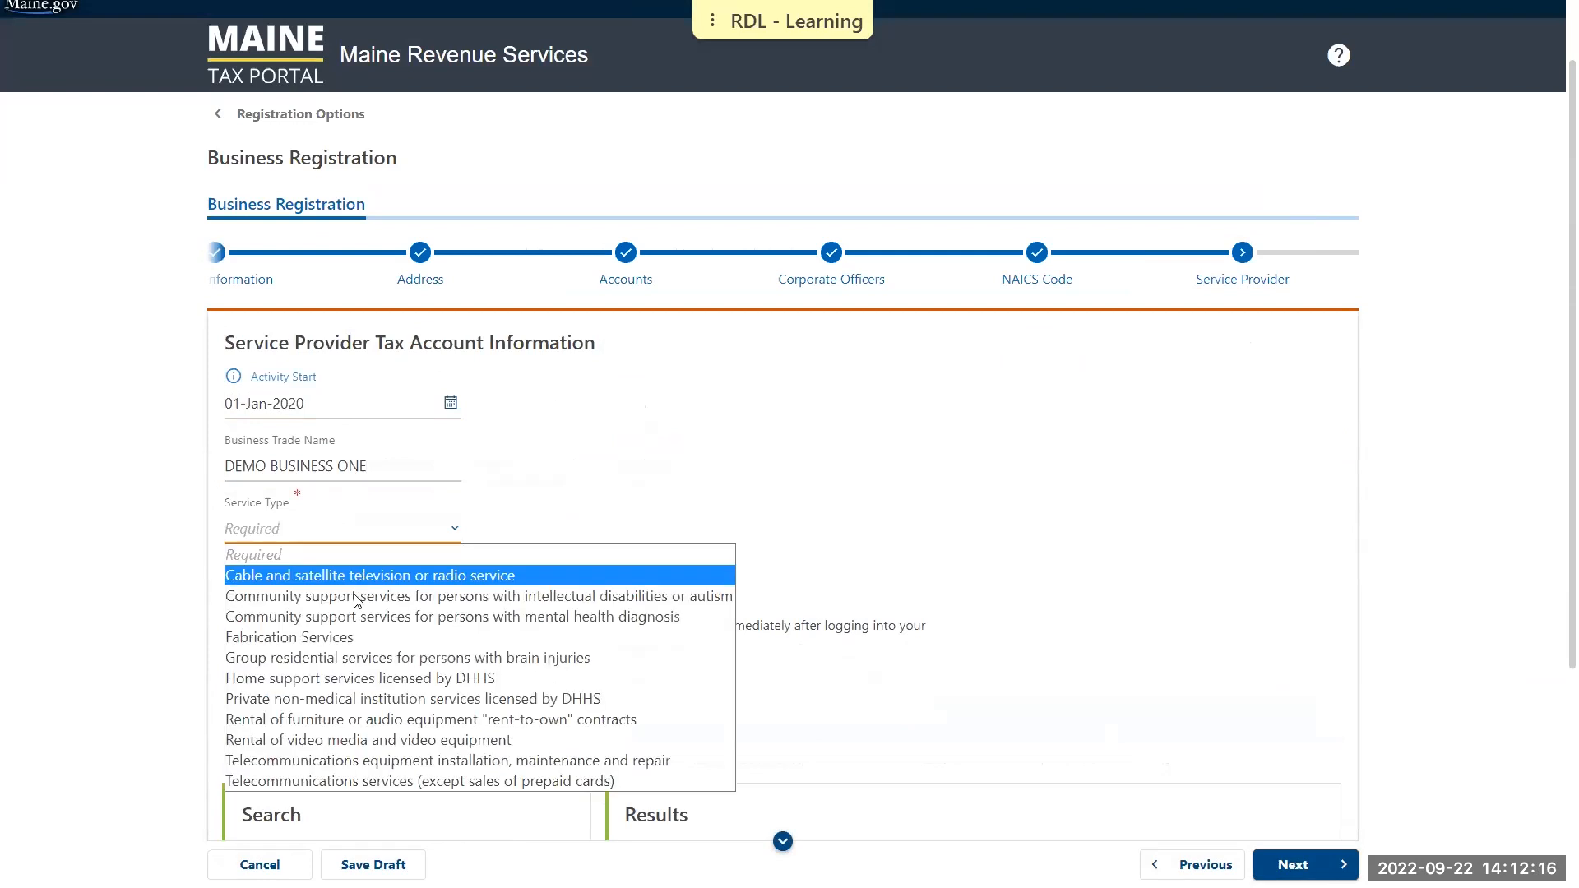
click(339, 680)
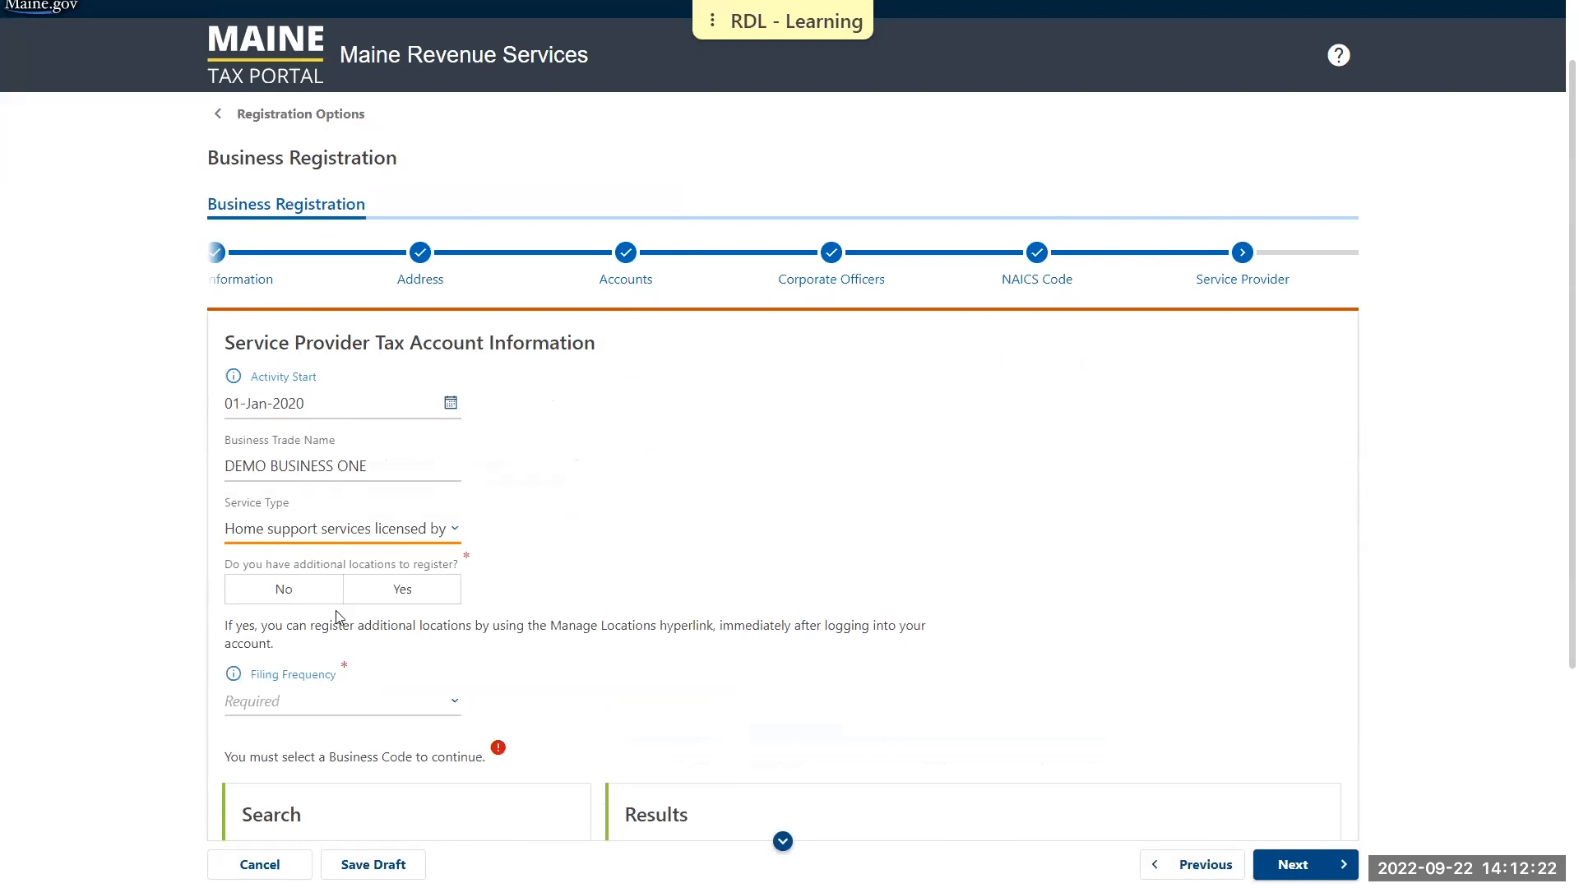
click(306, 592)
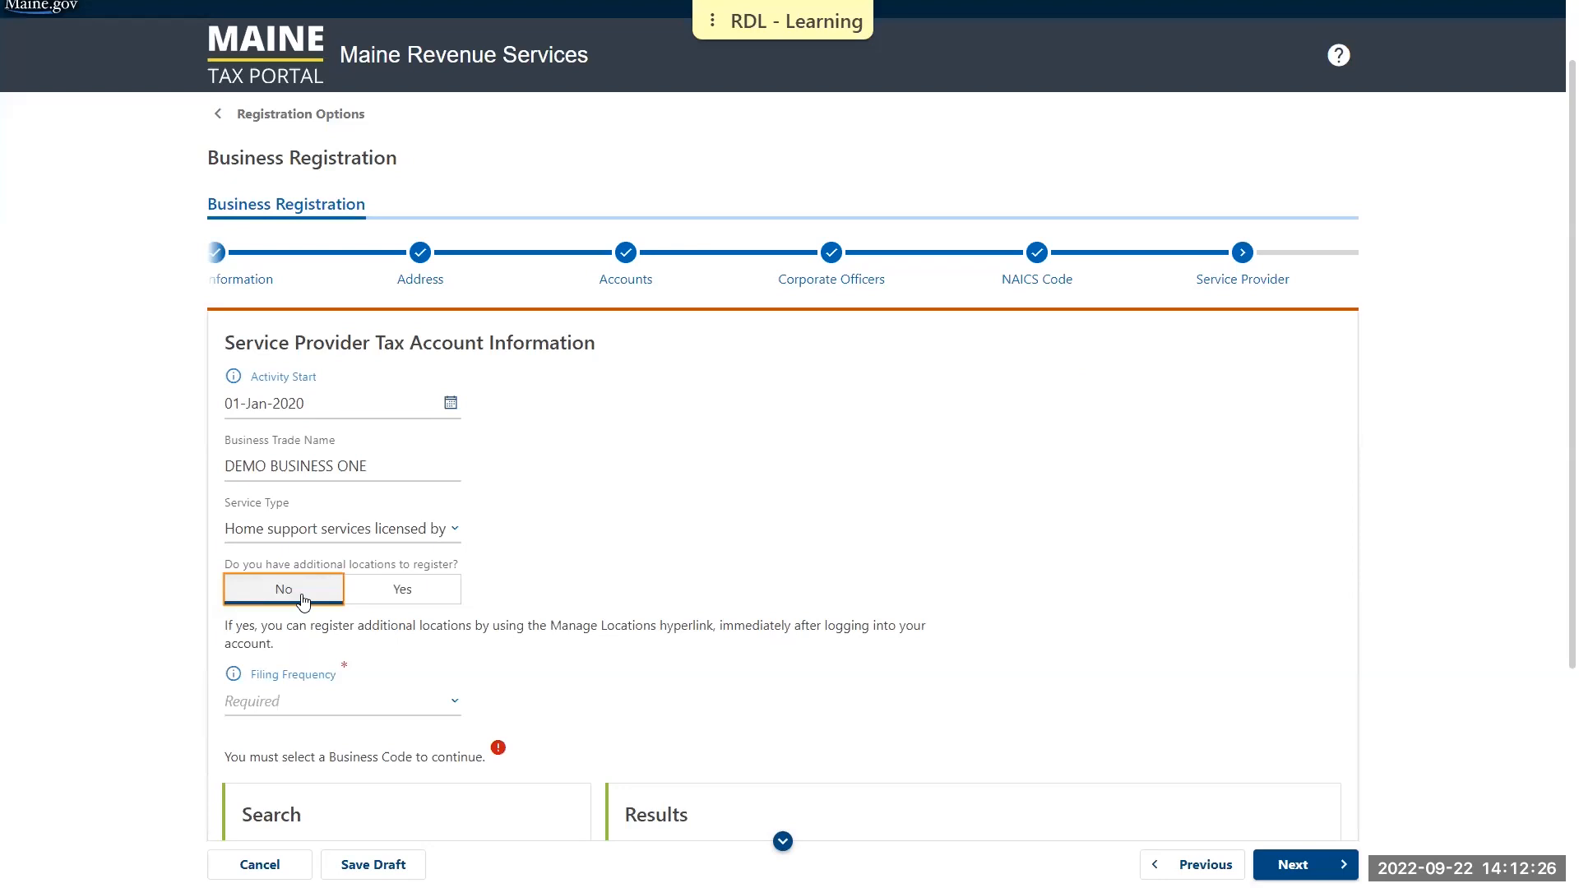
Review the filing frequency guidelines and set the filing frequency to Annual
click(261, 678)
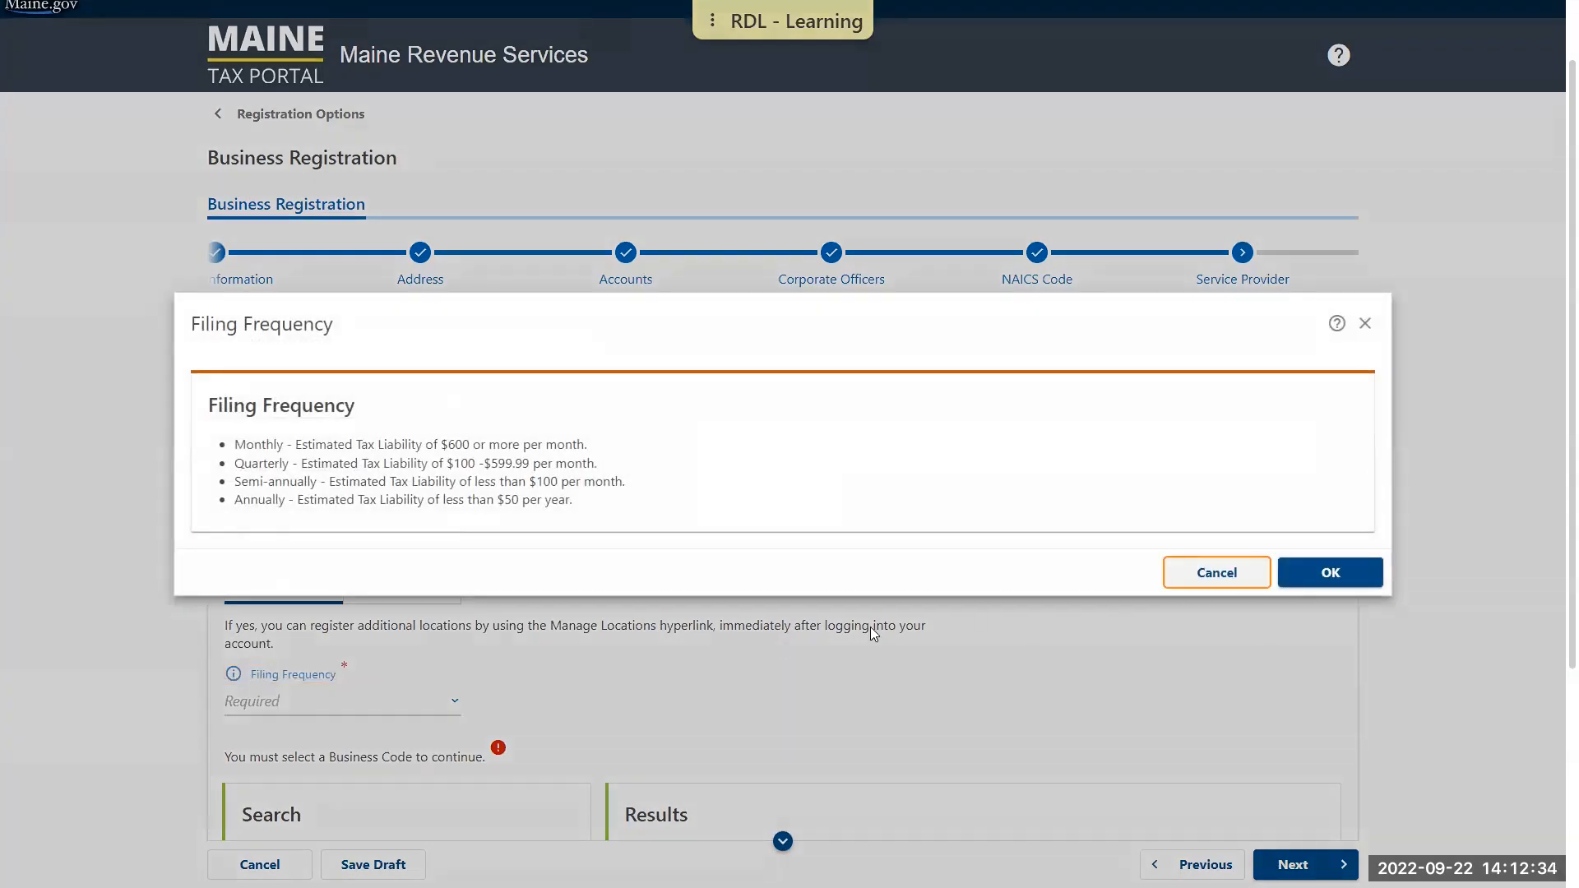
click(1356, 574)
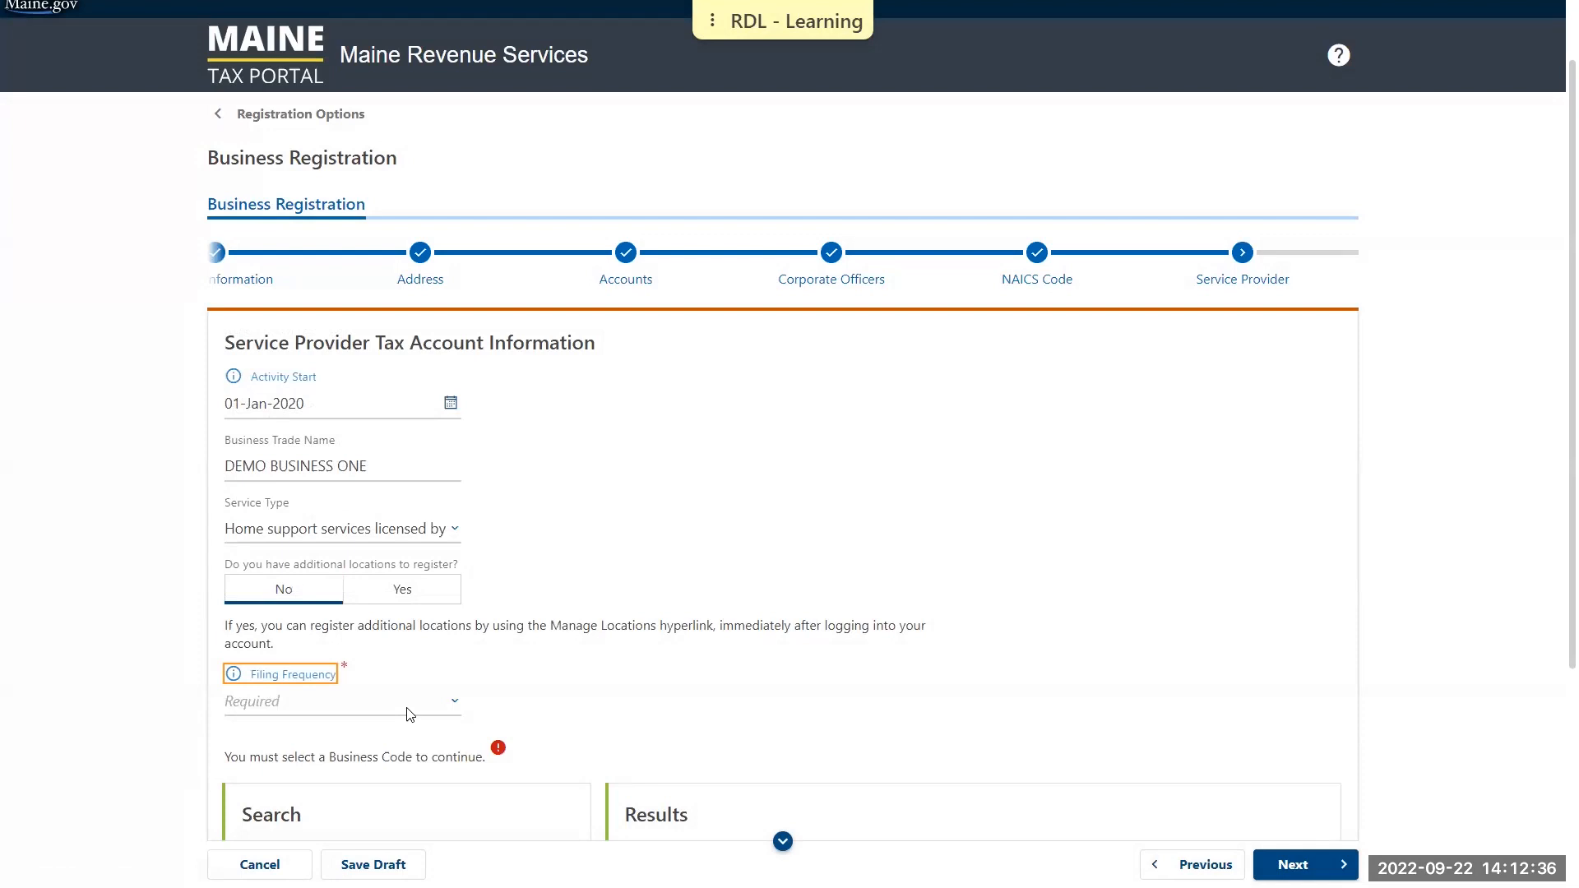
click(410, 714)
click(301, 749)
Search the business codes for "service", clear the "sales" filter from the results, and run the search again
scroll(796, 535, down, 4)
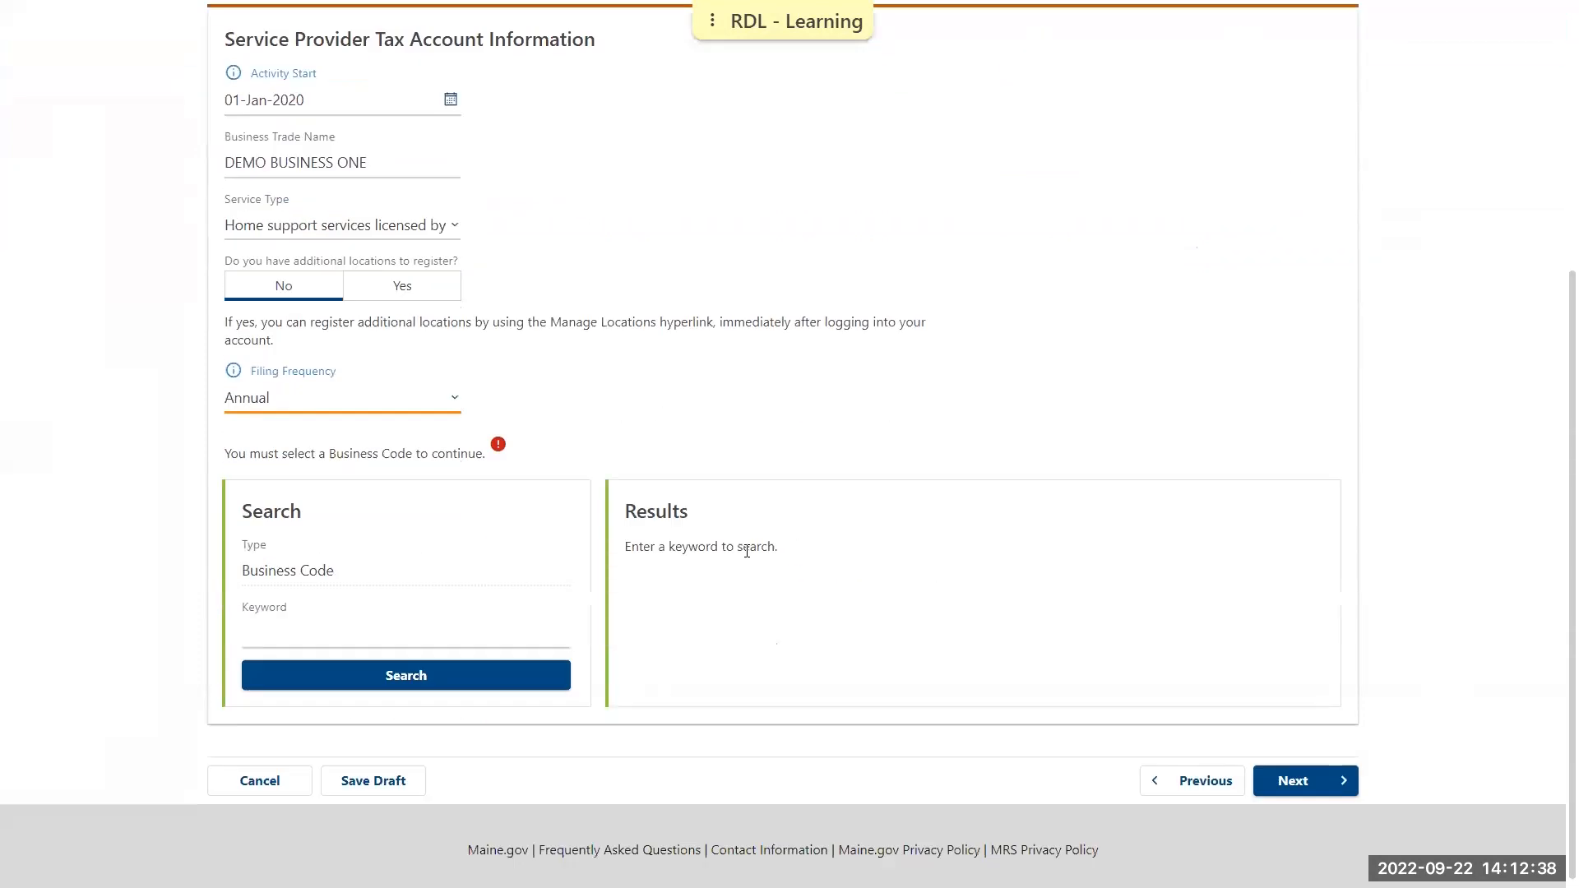
click(411, 623)
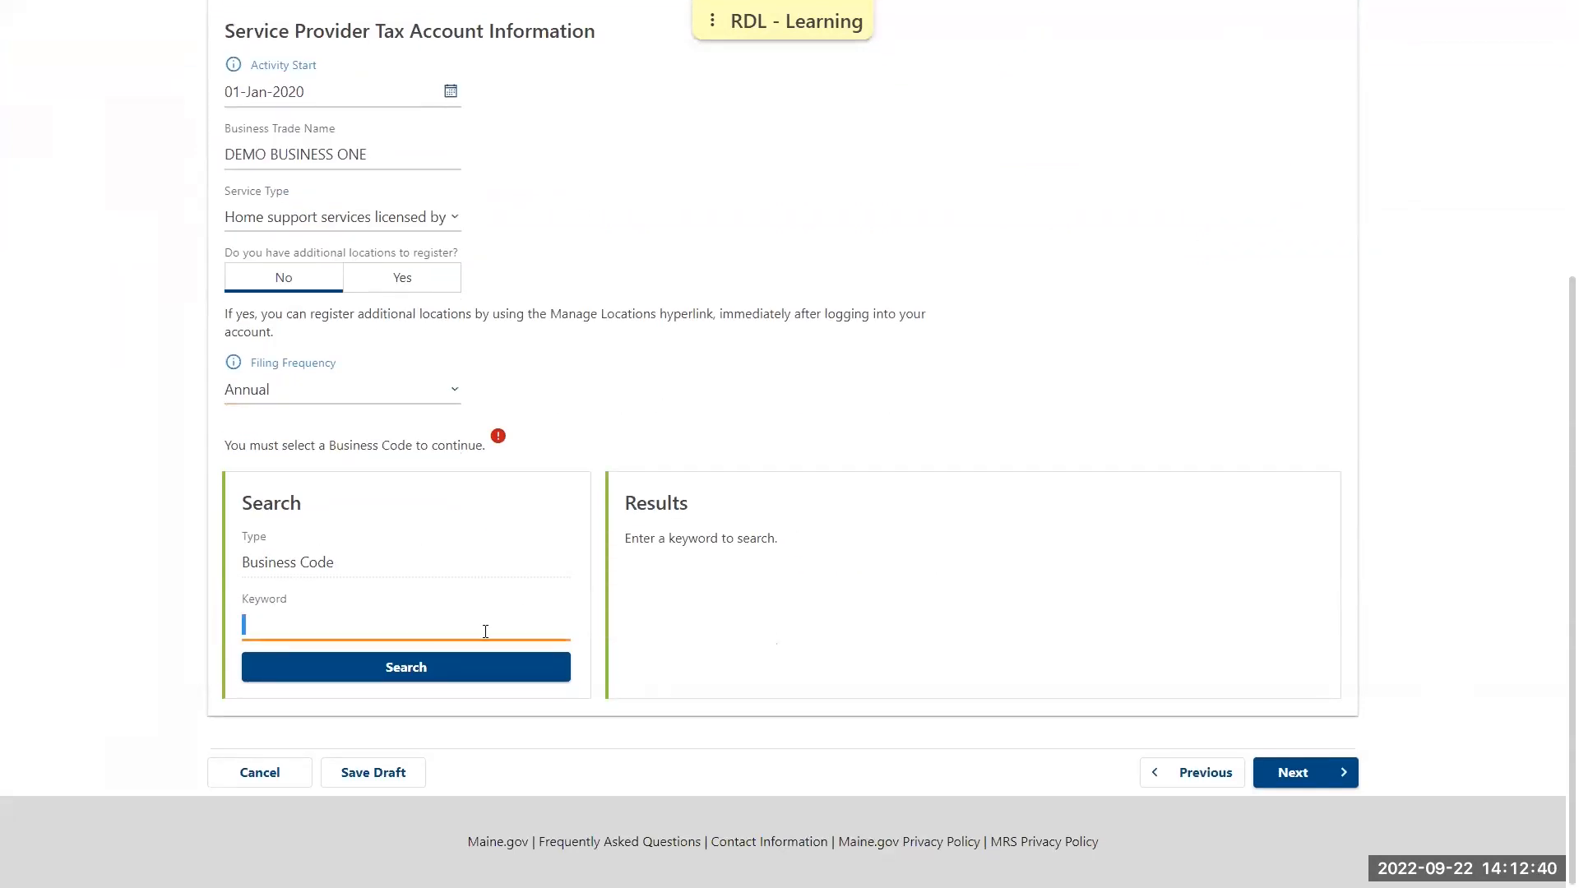
text(service)
click(451, 673)
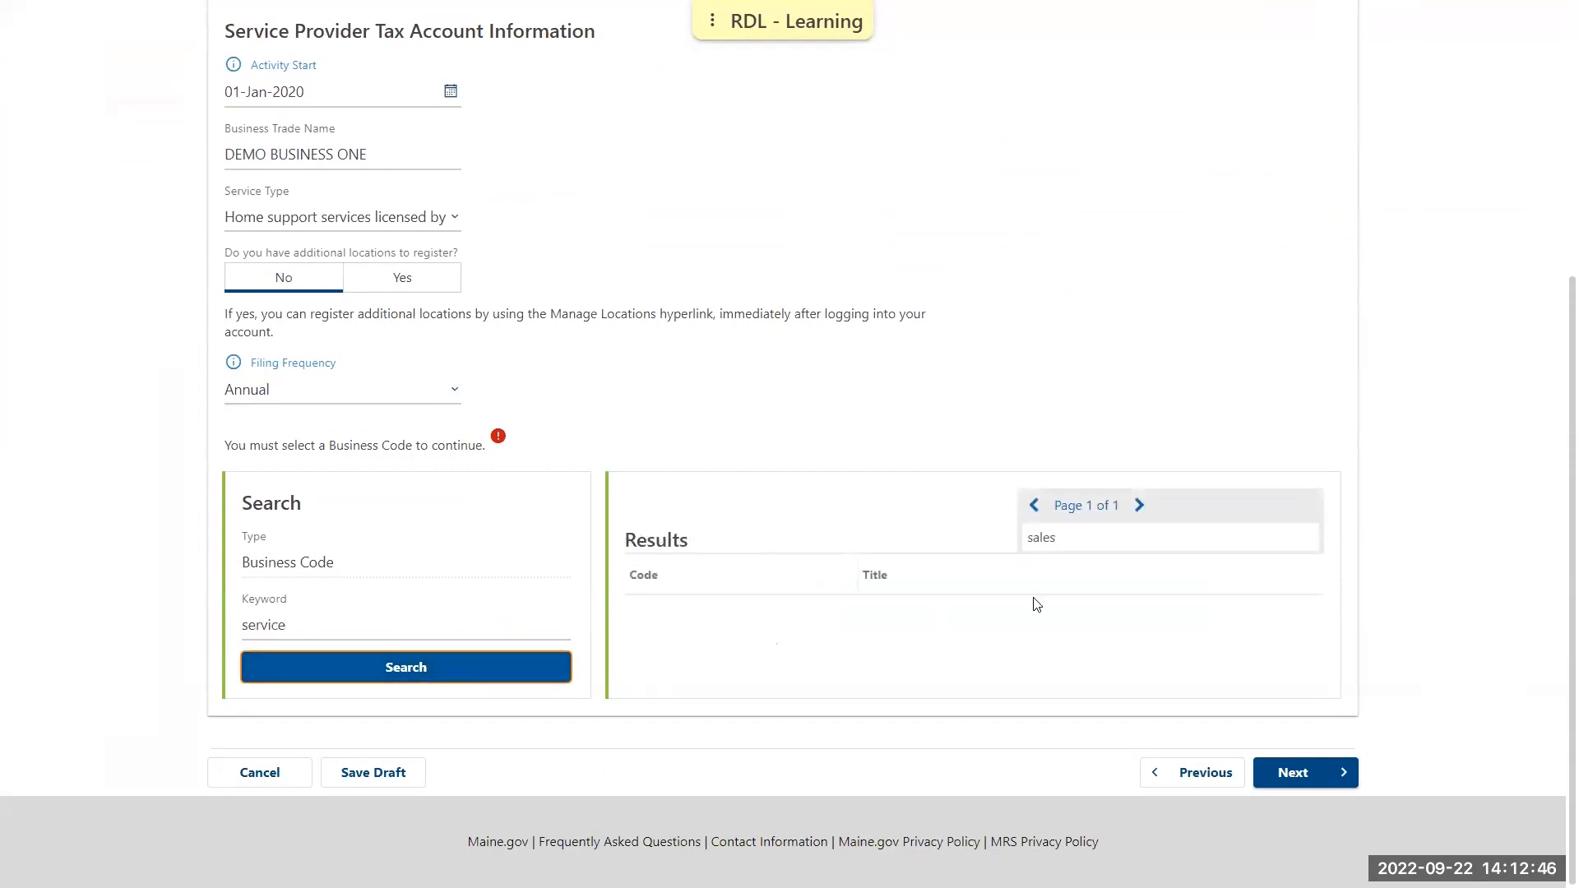
click(1078, 543)
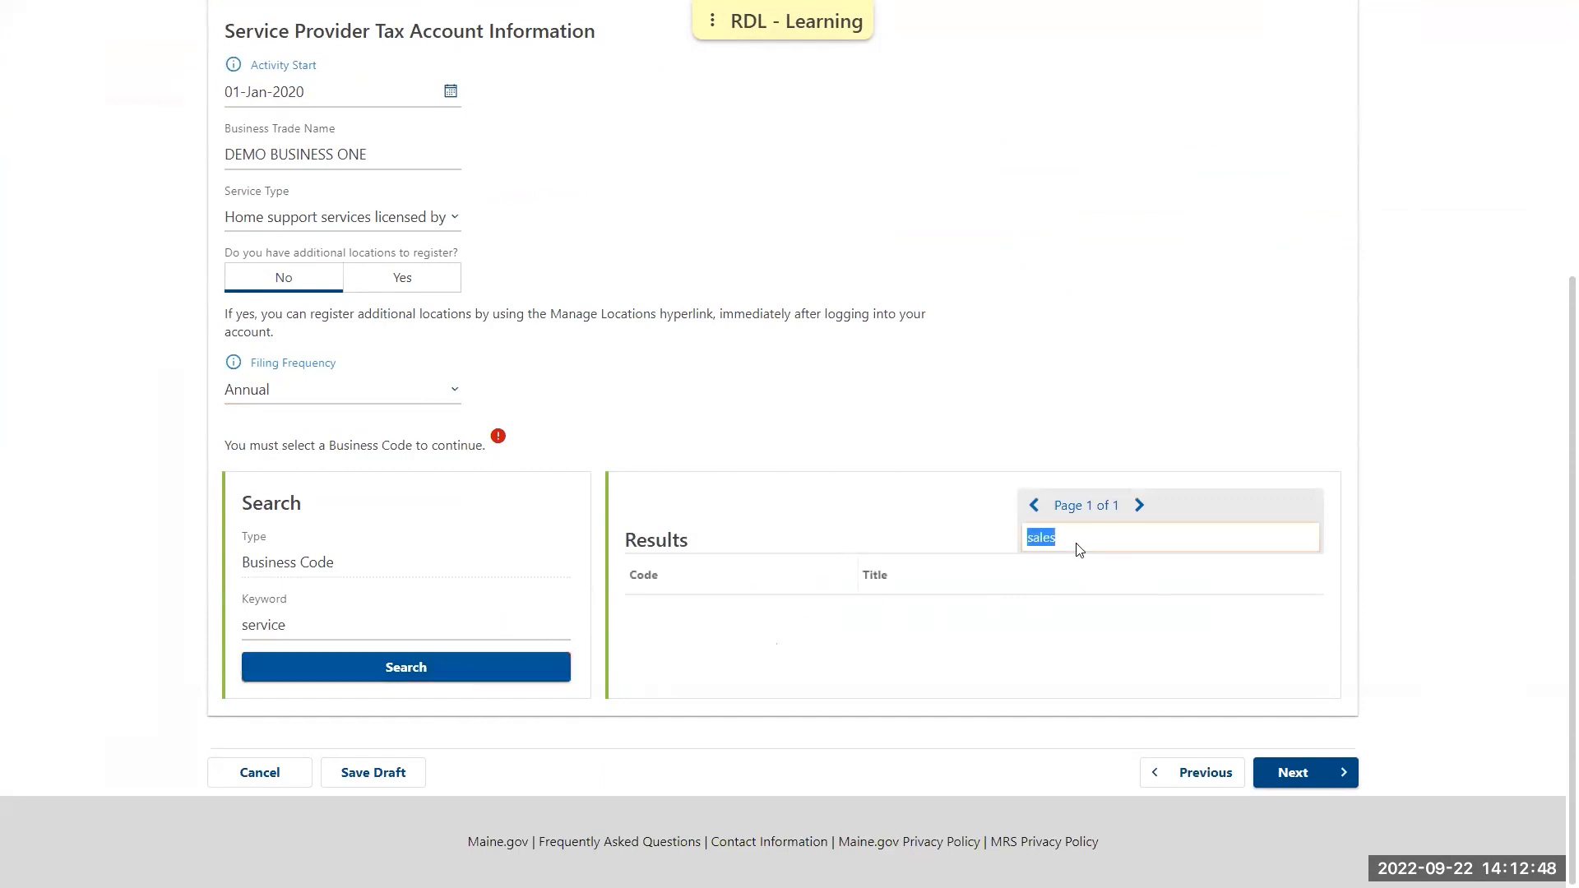
key(BackSpace)
click(496, 667)
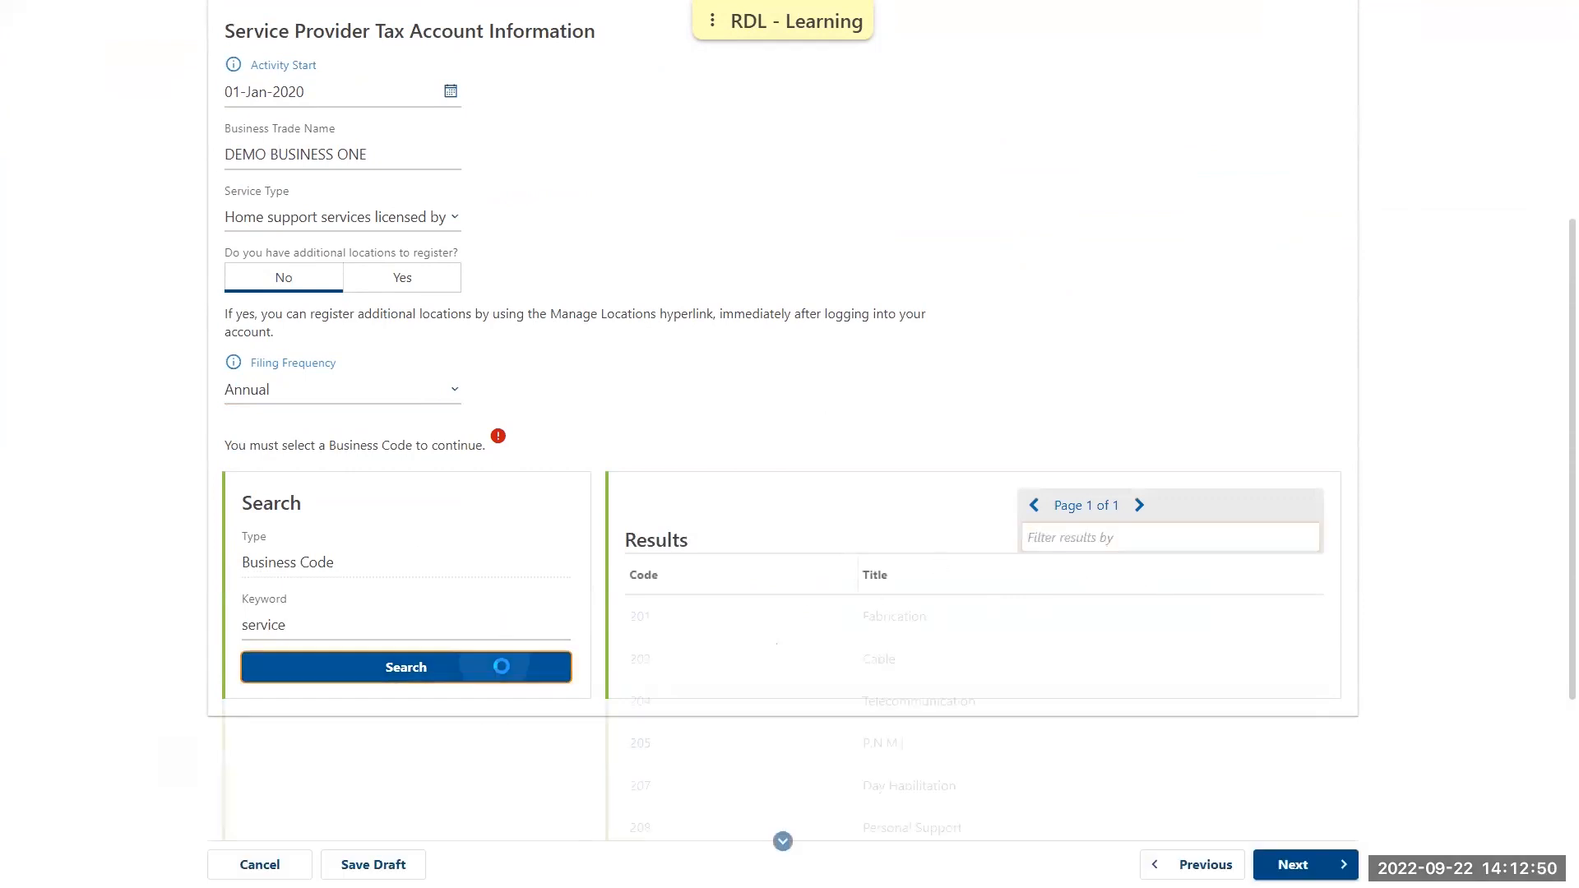
Select business code 201, Fabrication, for the Service Provider Tax account and continue to the Sales and Use Tax information
click(653, 618)
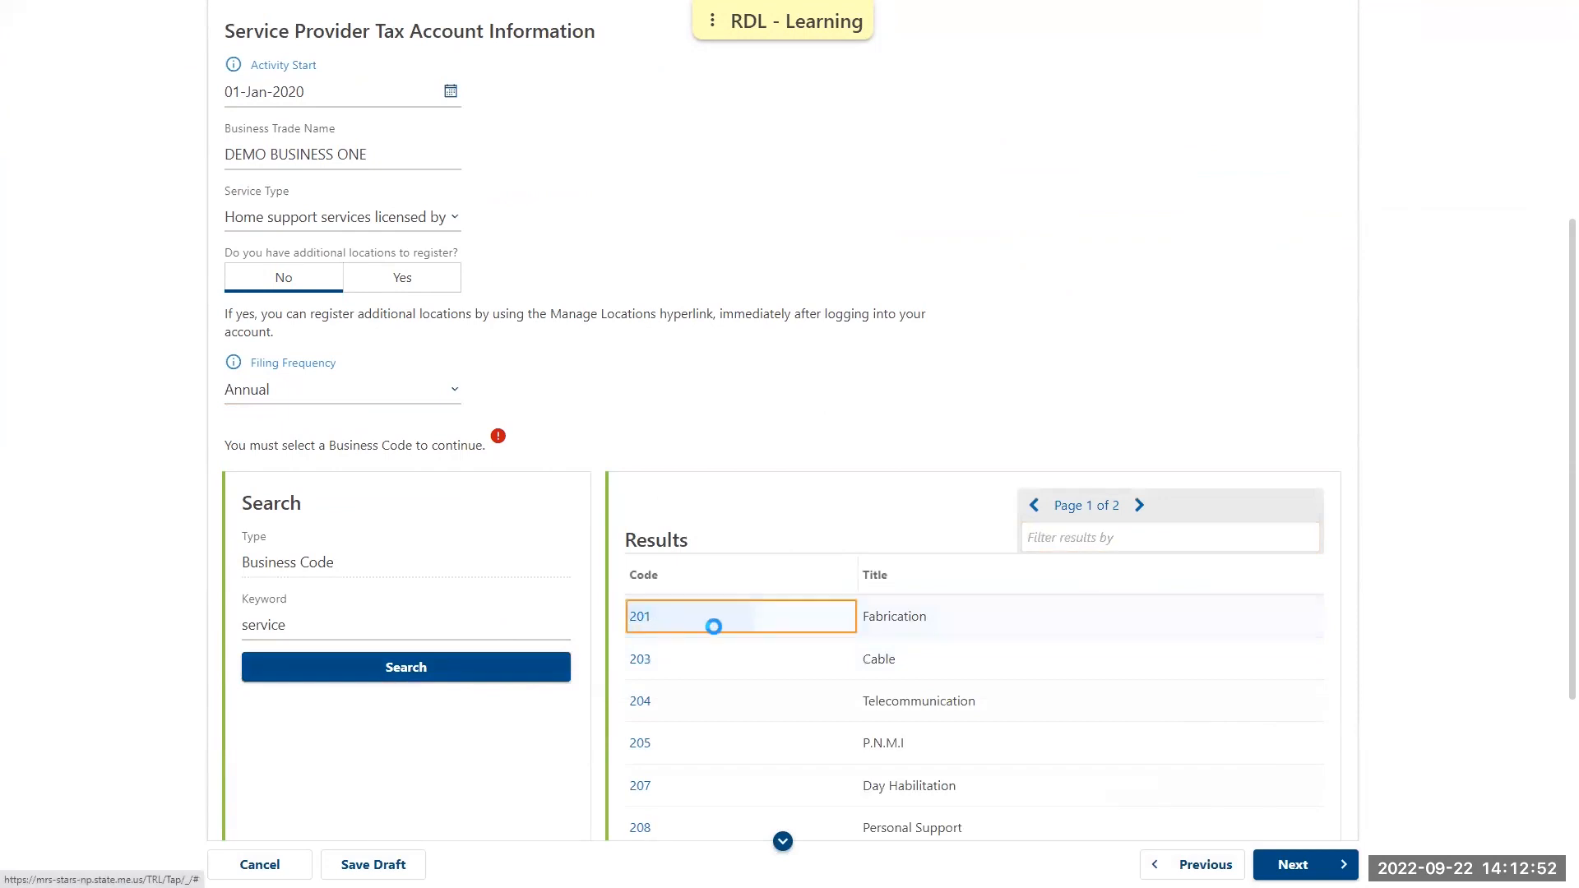
scroll(713, 624, down, 5)
click(1303, 820)
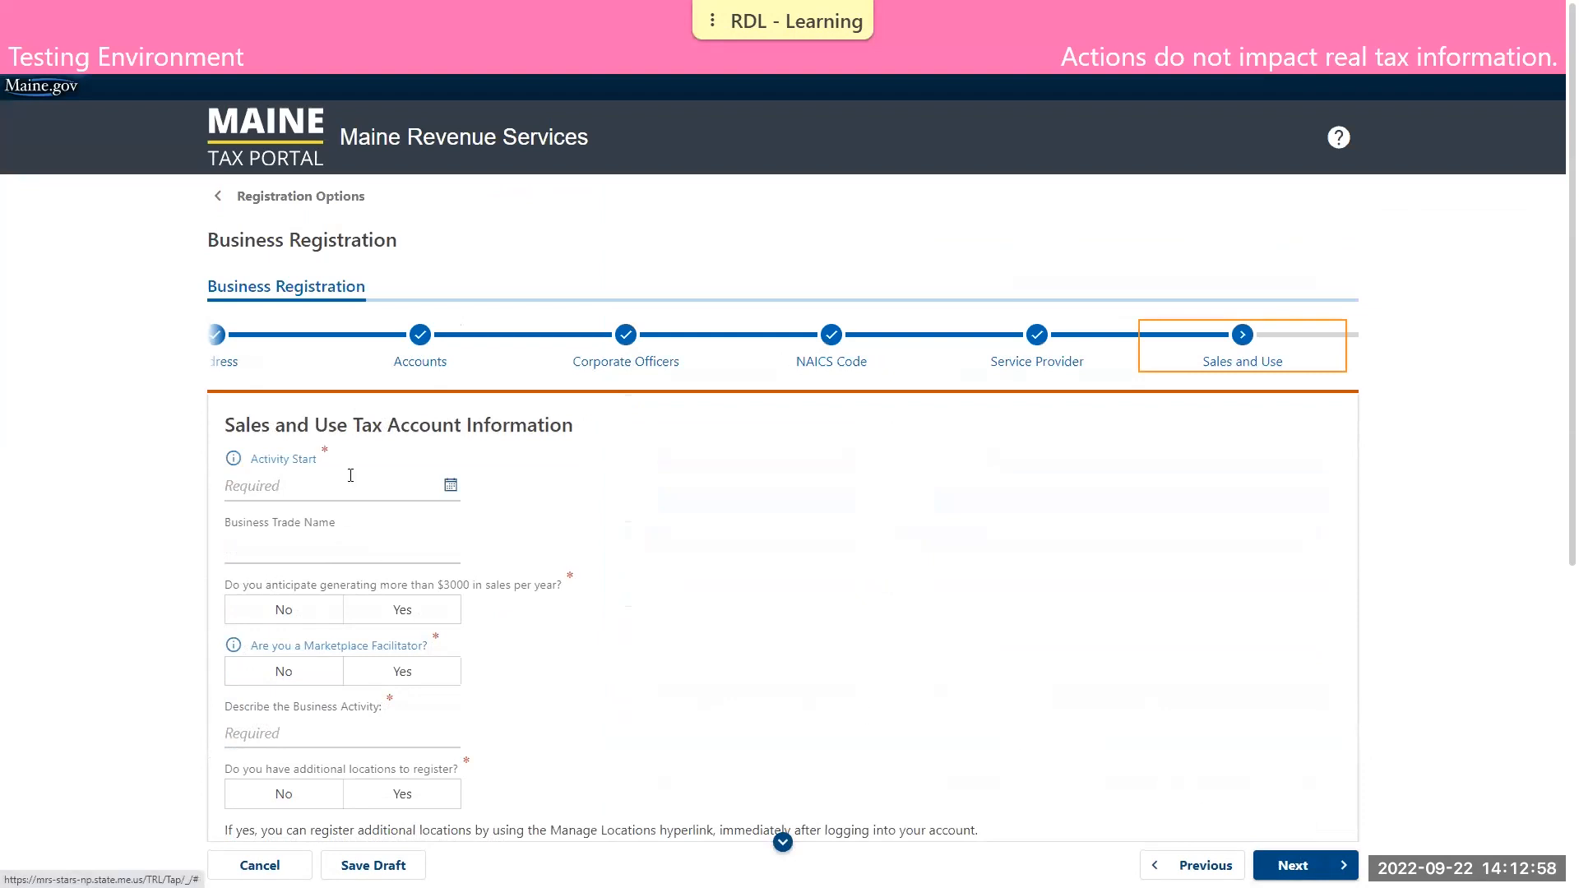
Set the Sales and Use Tax activity start to 01-Jan-2020 and the business trade name to DEMO BUSINESS TWO
click(306, 486)
text(0101)
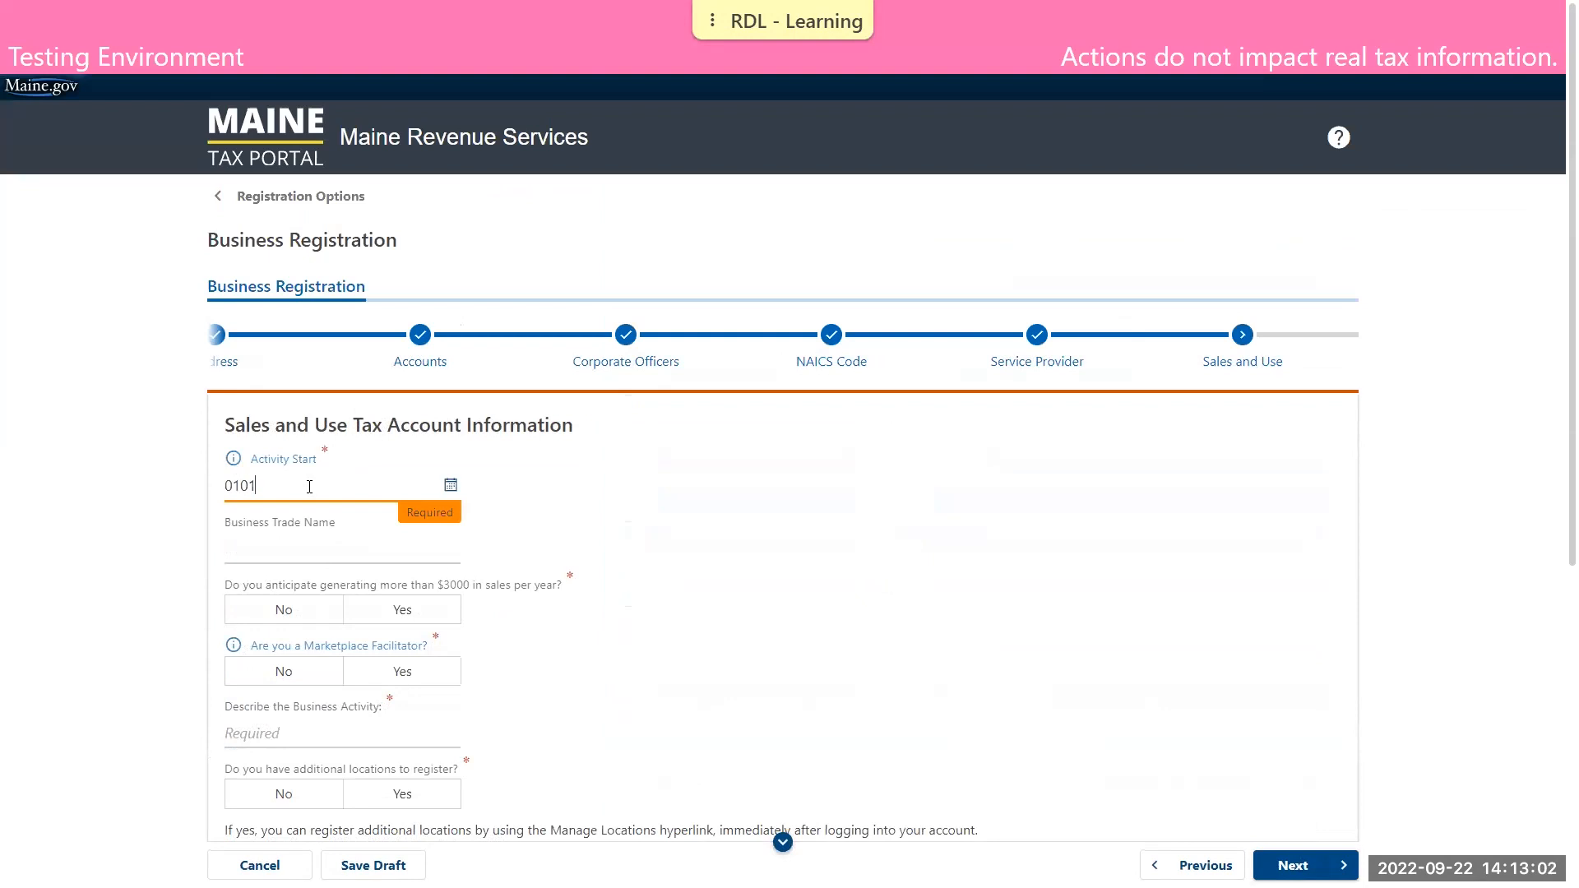
text(2020)
click(317, 549)
text(DEMO BUSINESS TWO)
click(721, 551)
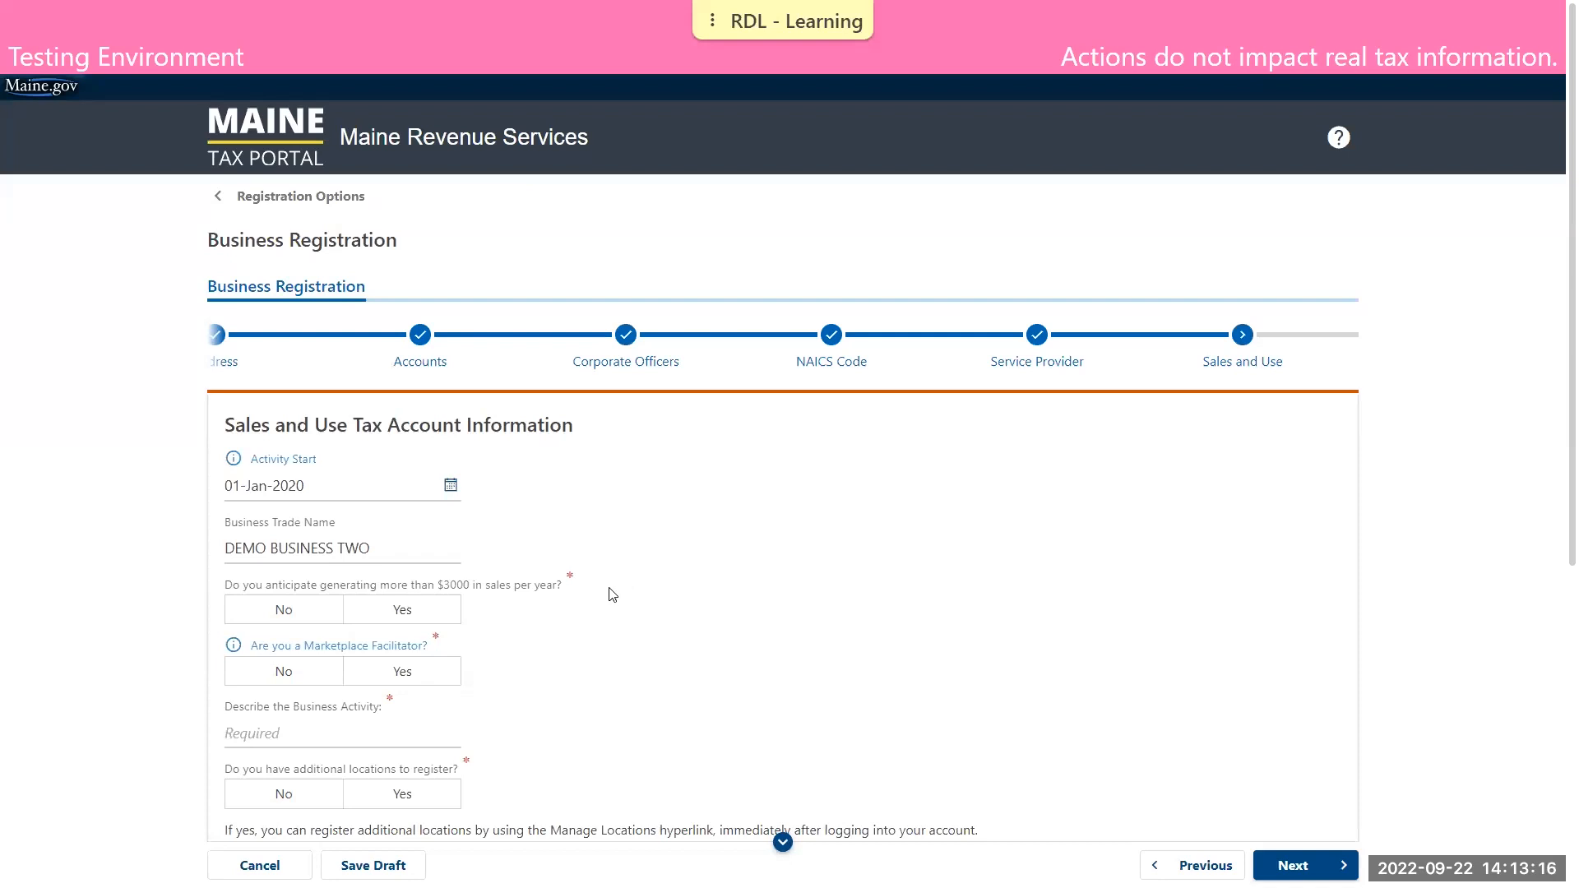
Answer Yes to anticipating more than $3000 in yearly sales and No to being a Marketplace Facilitator
click(427, 612)
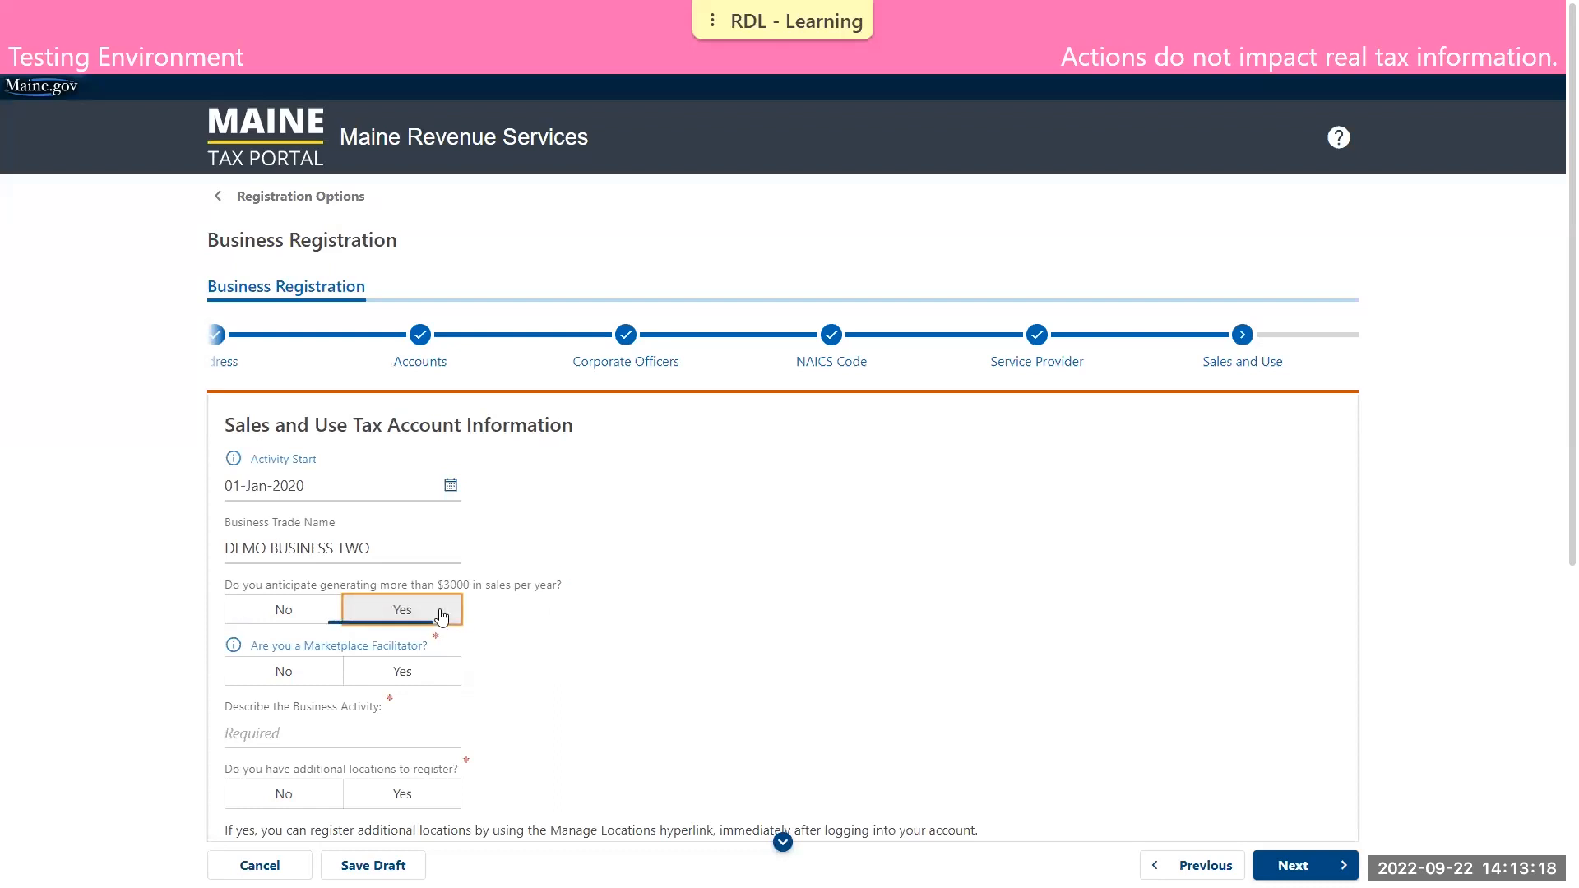
scroll(729, 539, down, 2)
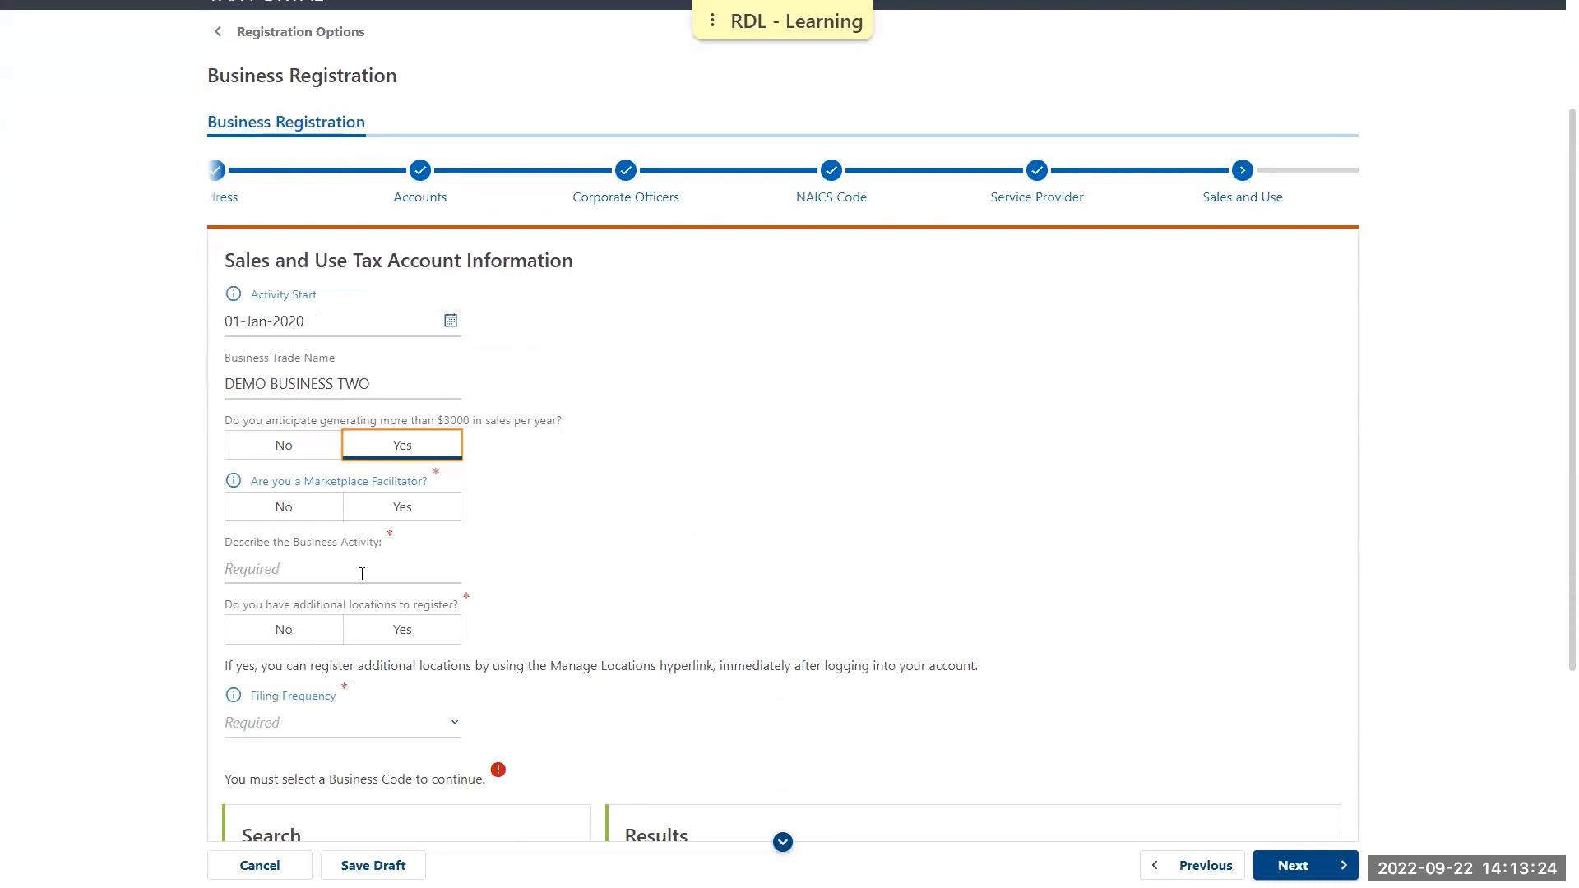
click(321, 518)
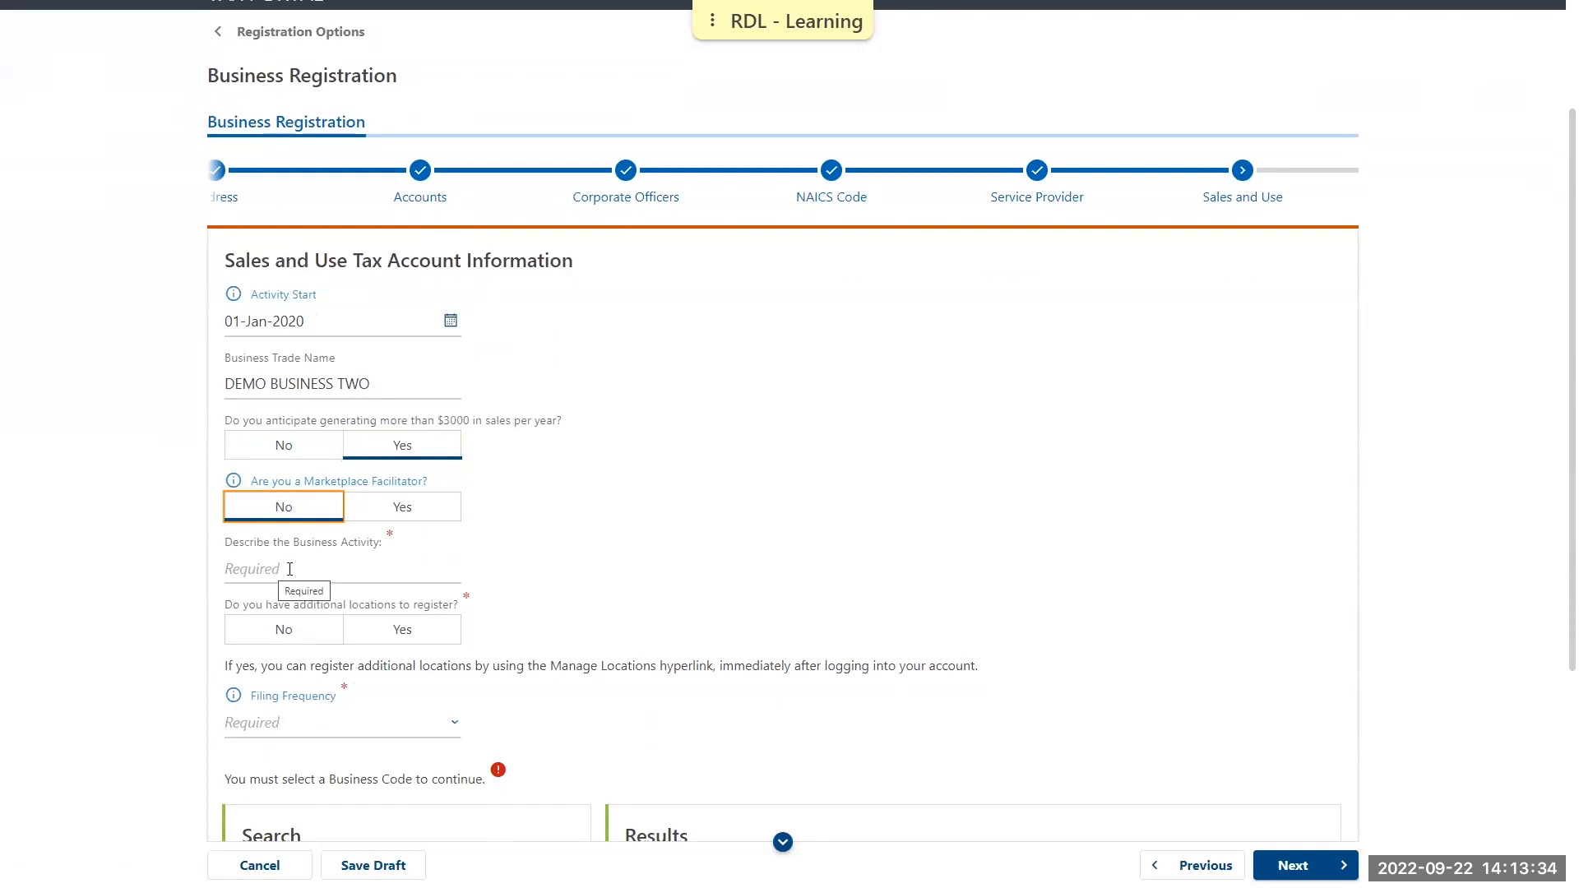
Describe the business activity as DEMO SALES and answer No to registering additional locations
click(335, 570)
text(DEMO SALES)
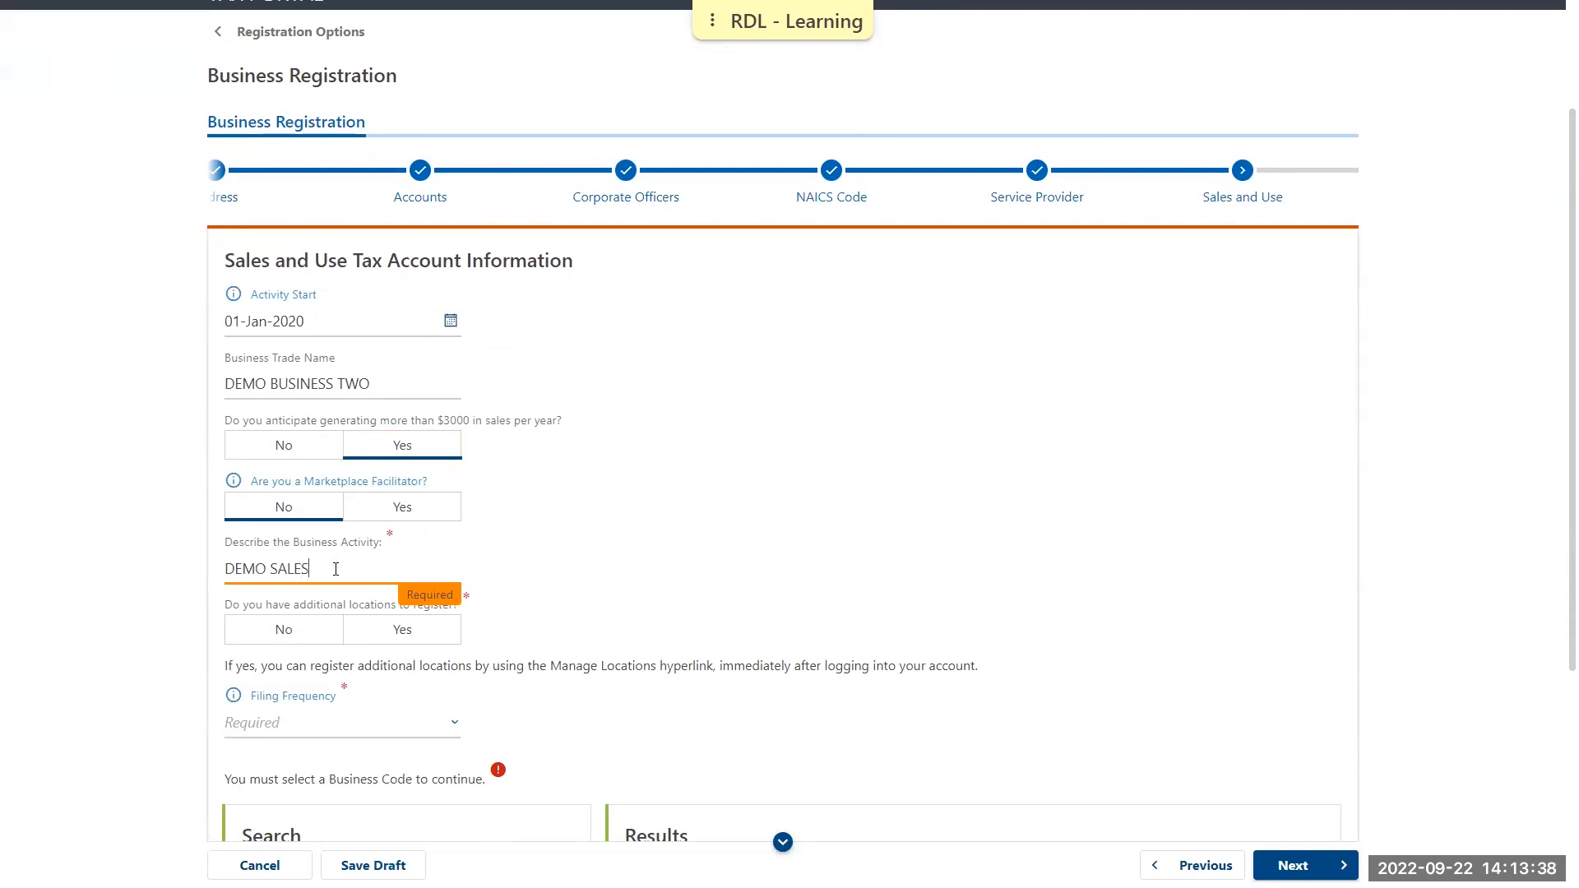
click(509, 543)
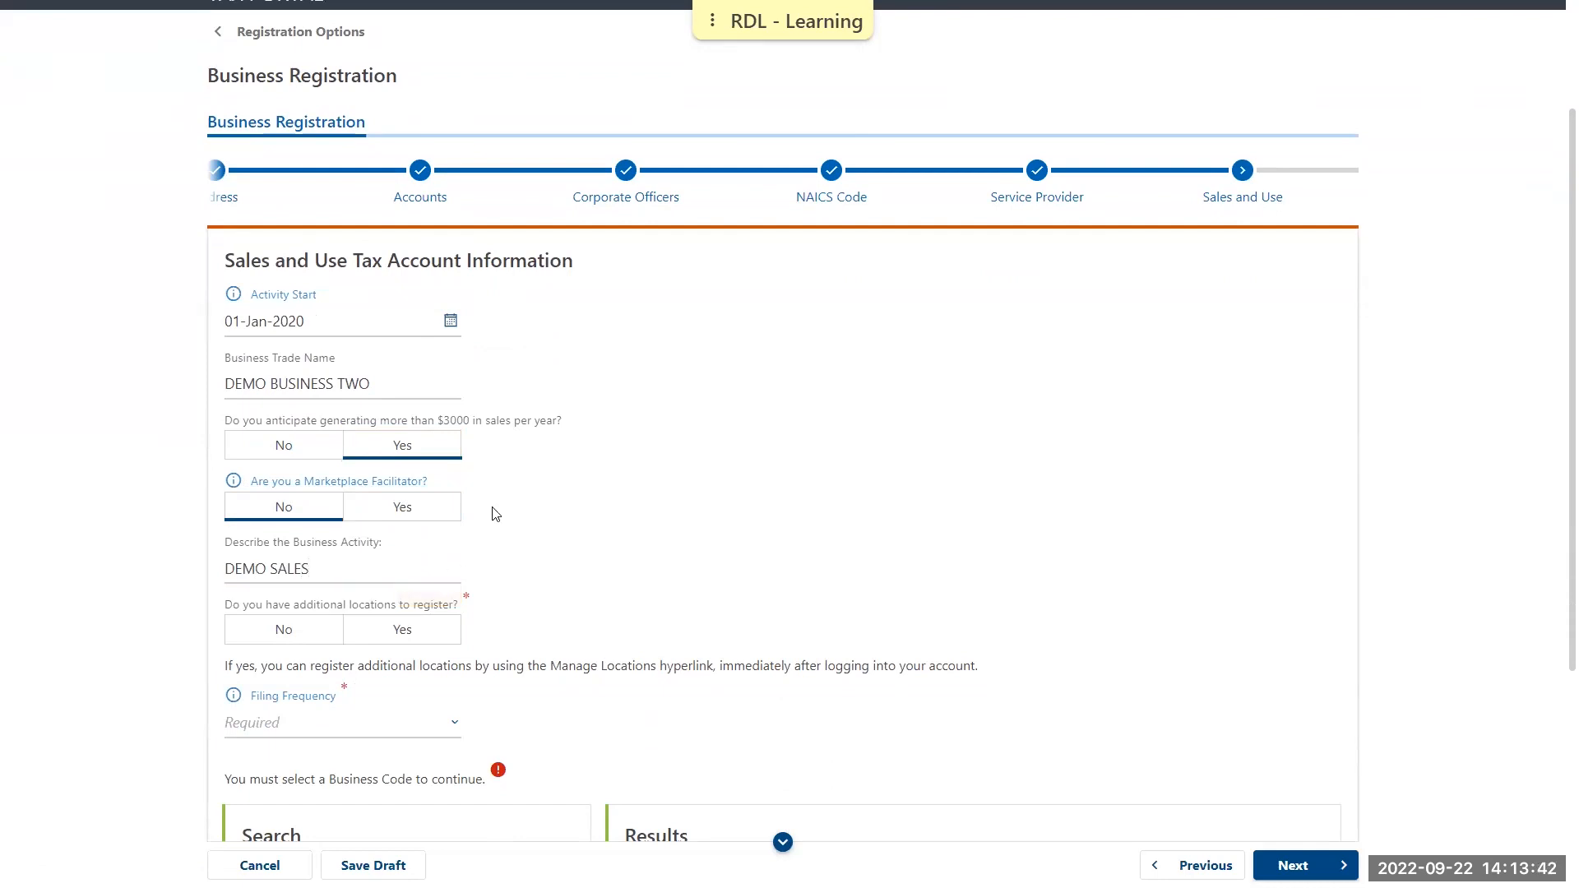
click(306, 628)
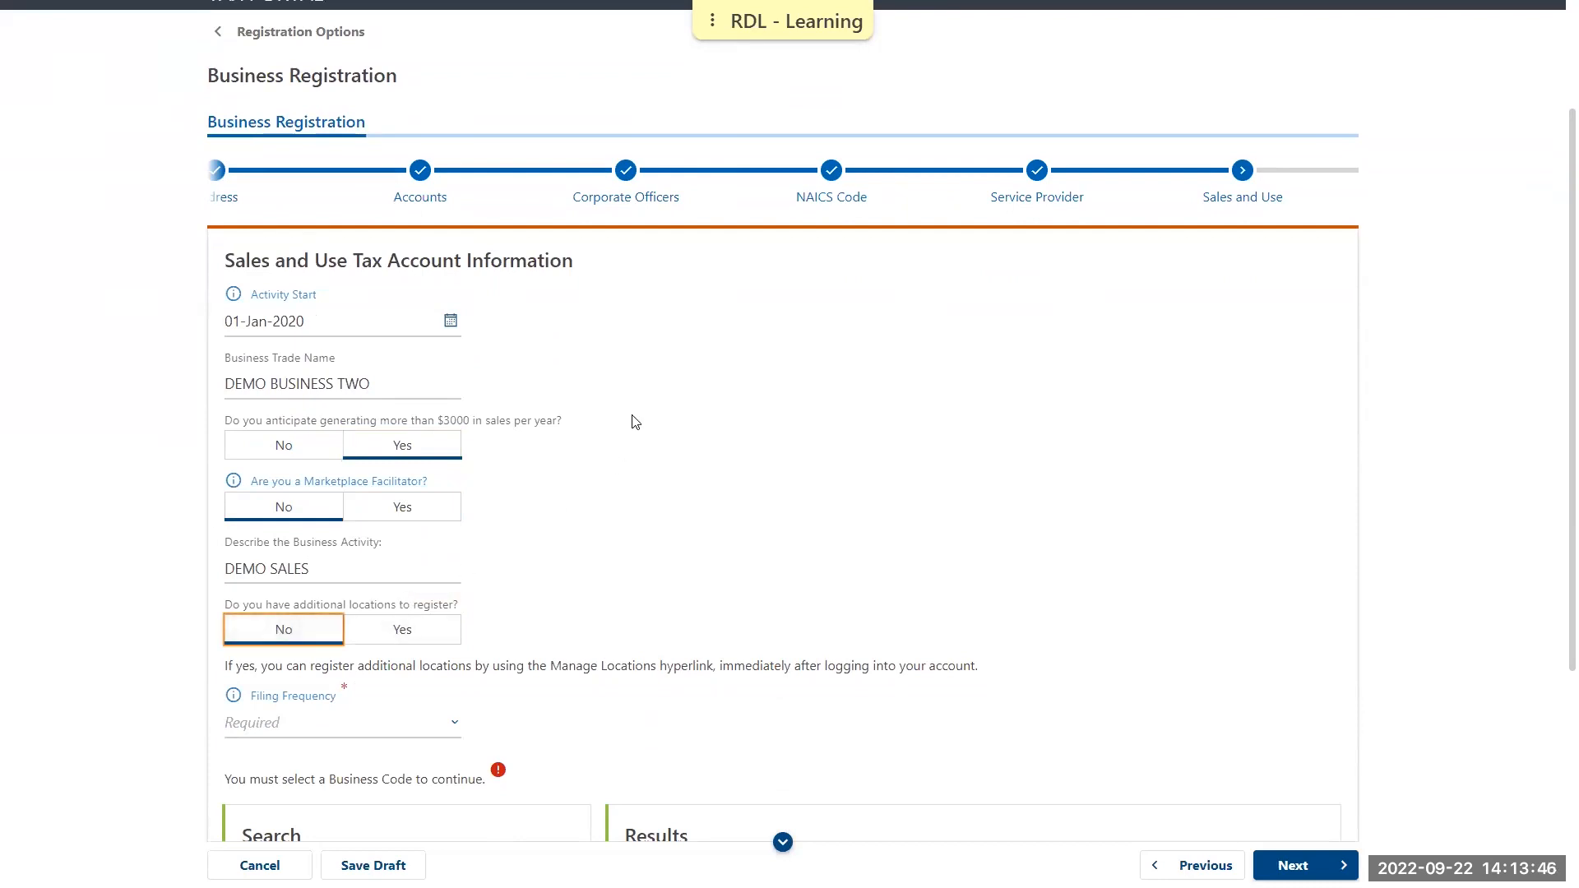
Set the Sales and Use Tax filing frequency to Monthly
scroll(635, 422, down, 4)
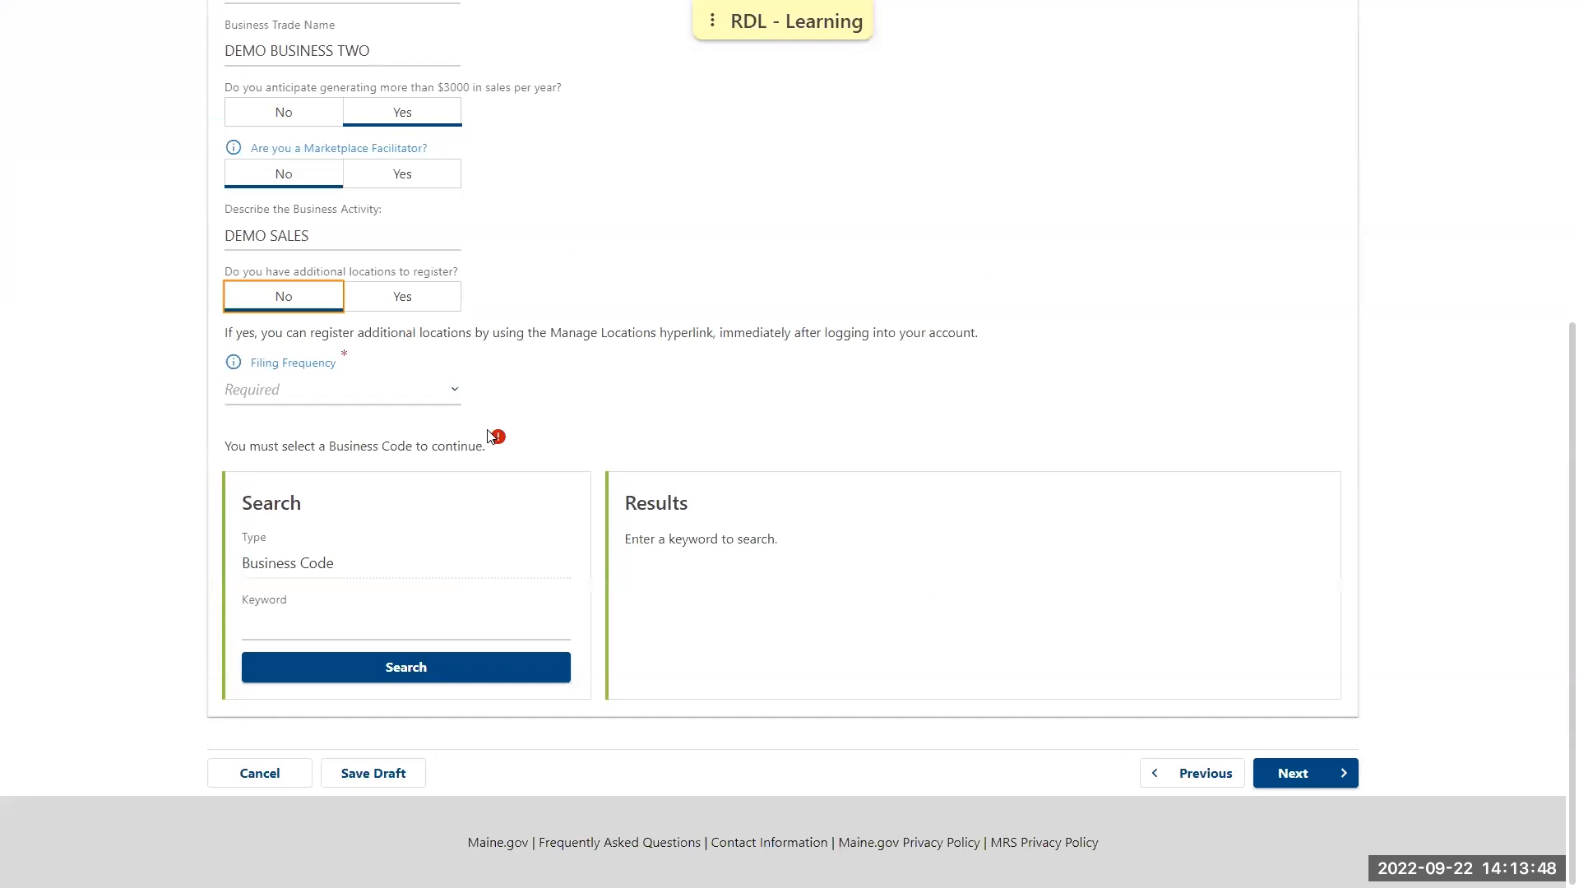
click(453, 389)
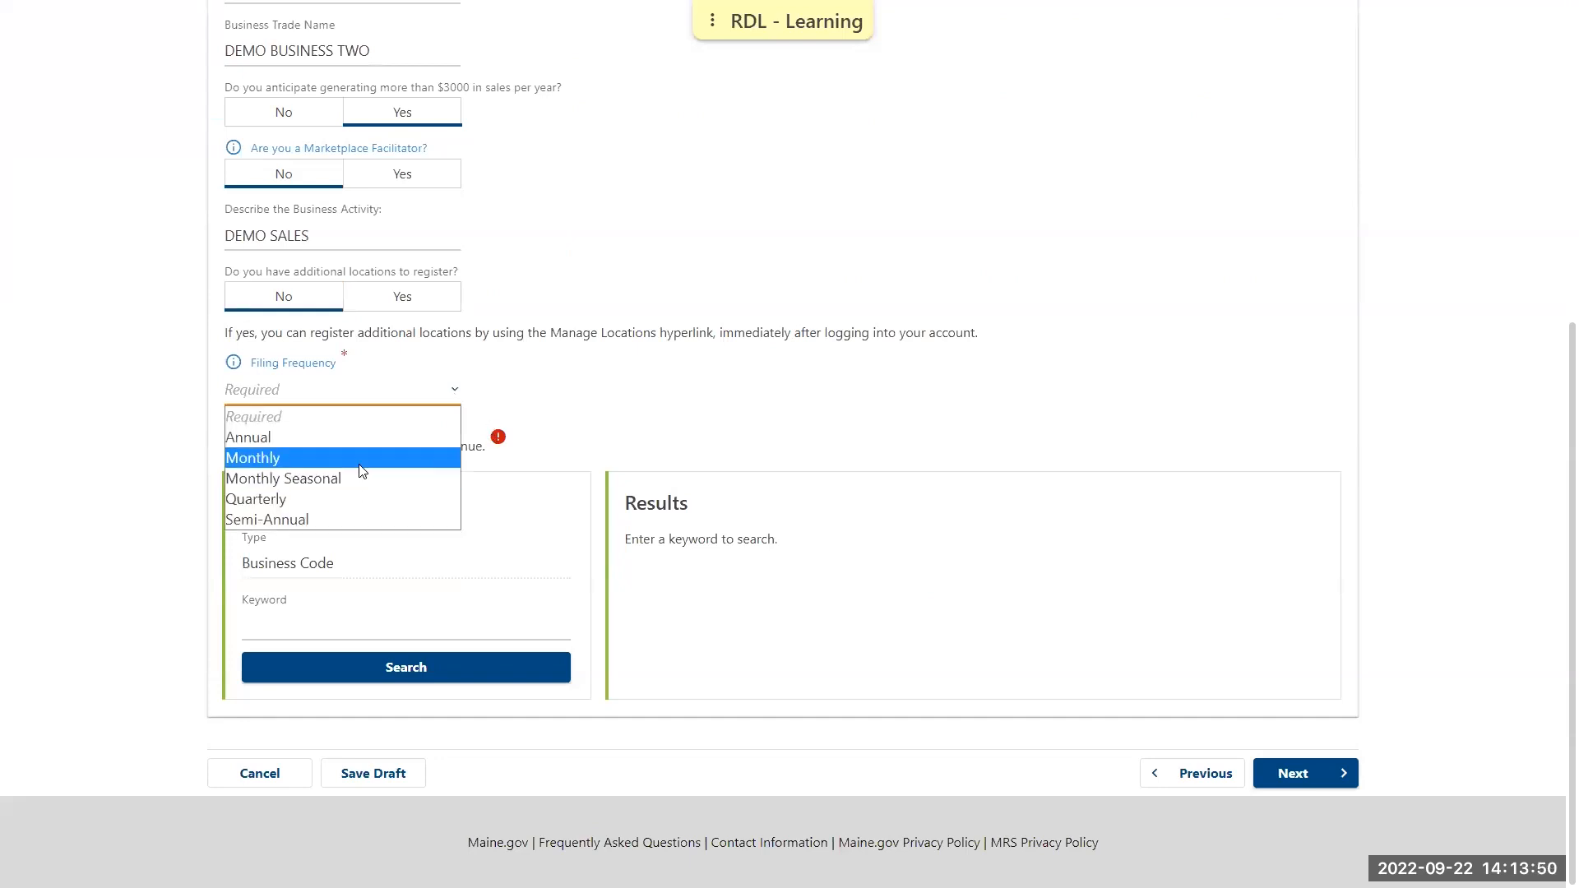
click(362, 460)
Search the business codes for "sales", select code 1, Lumber, and continue to the username sign-up question
click(294, 625)
text(sales)
click(405, 667)
click(634, 617)
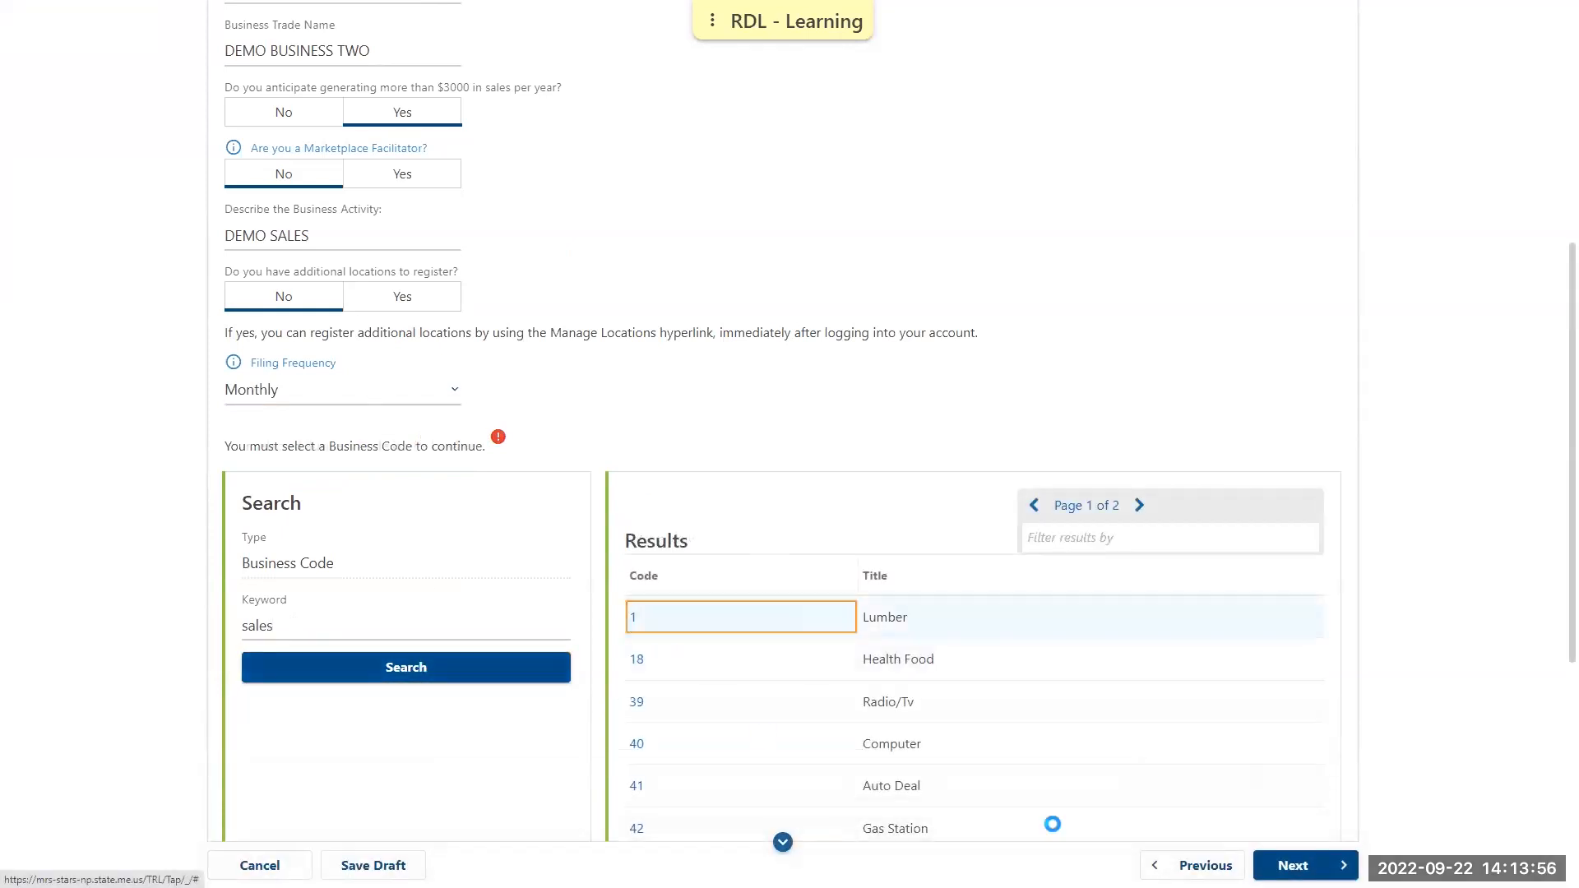
click(1293, 865)
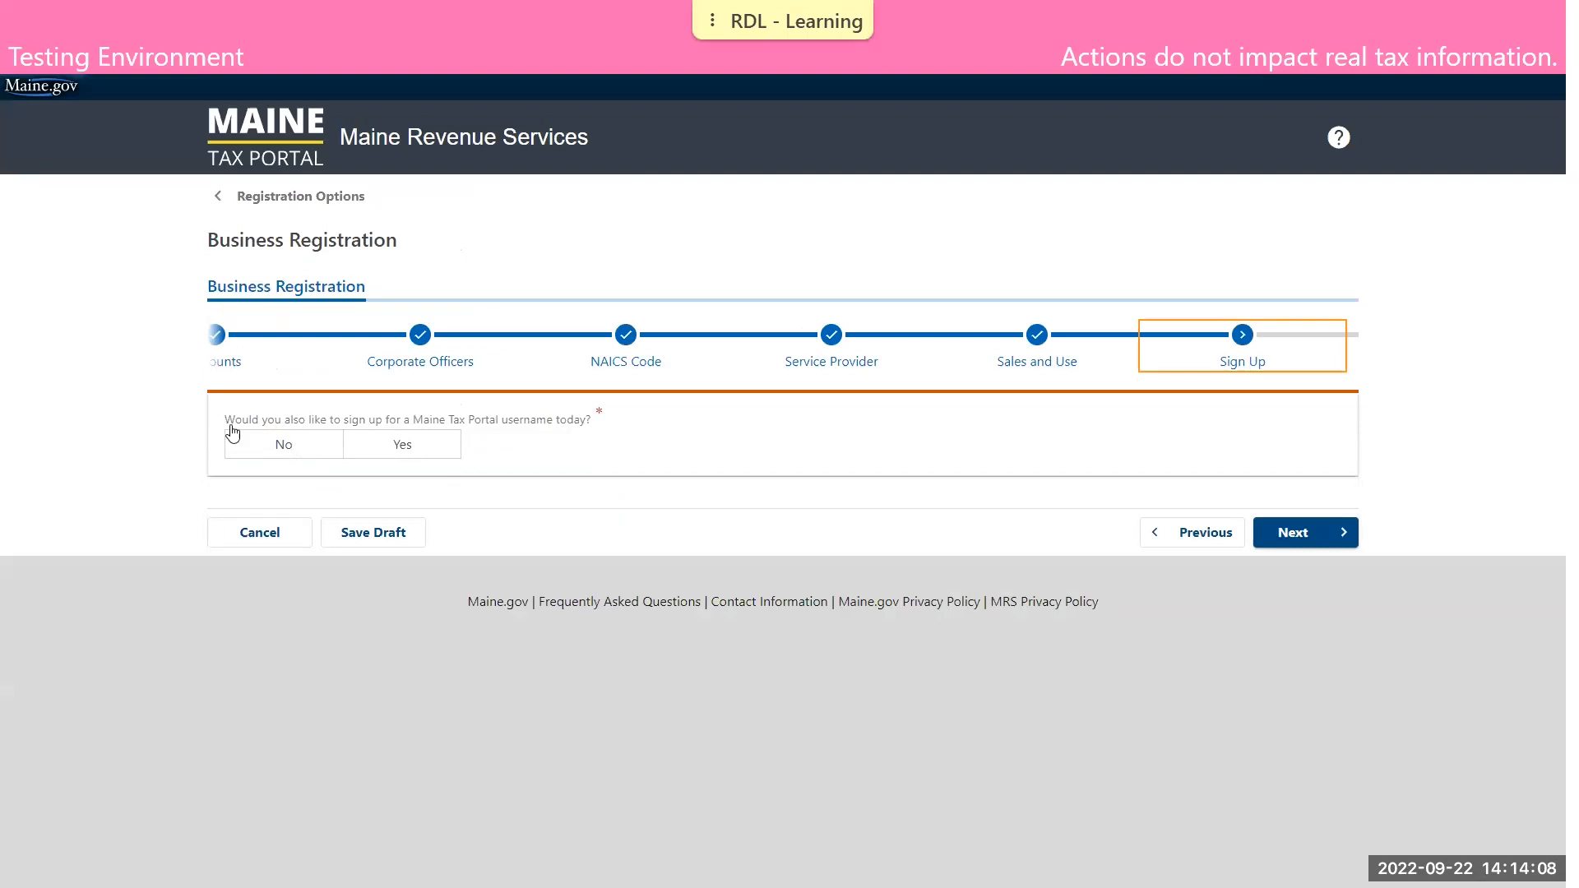
Decline signing up for a Maine Tax Portal username, and certify the registration to submit it
click(246, 448)
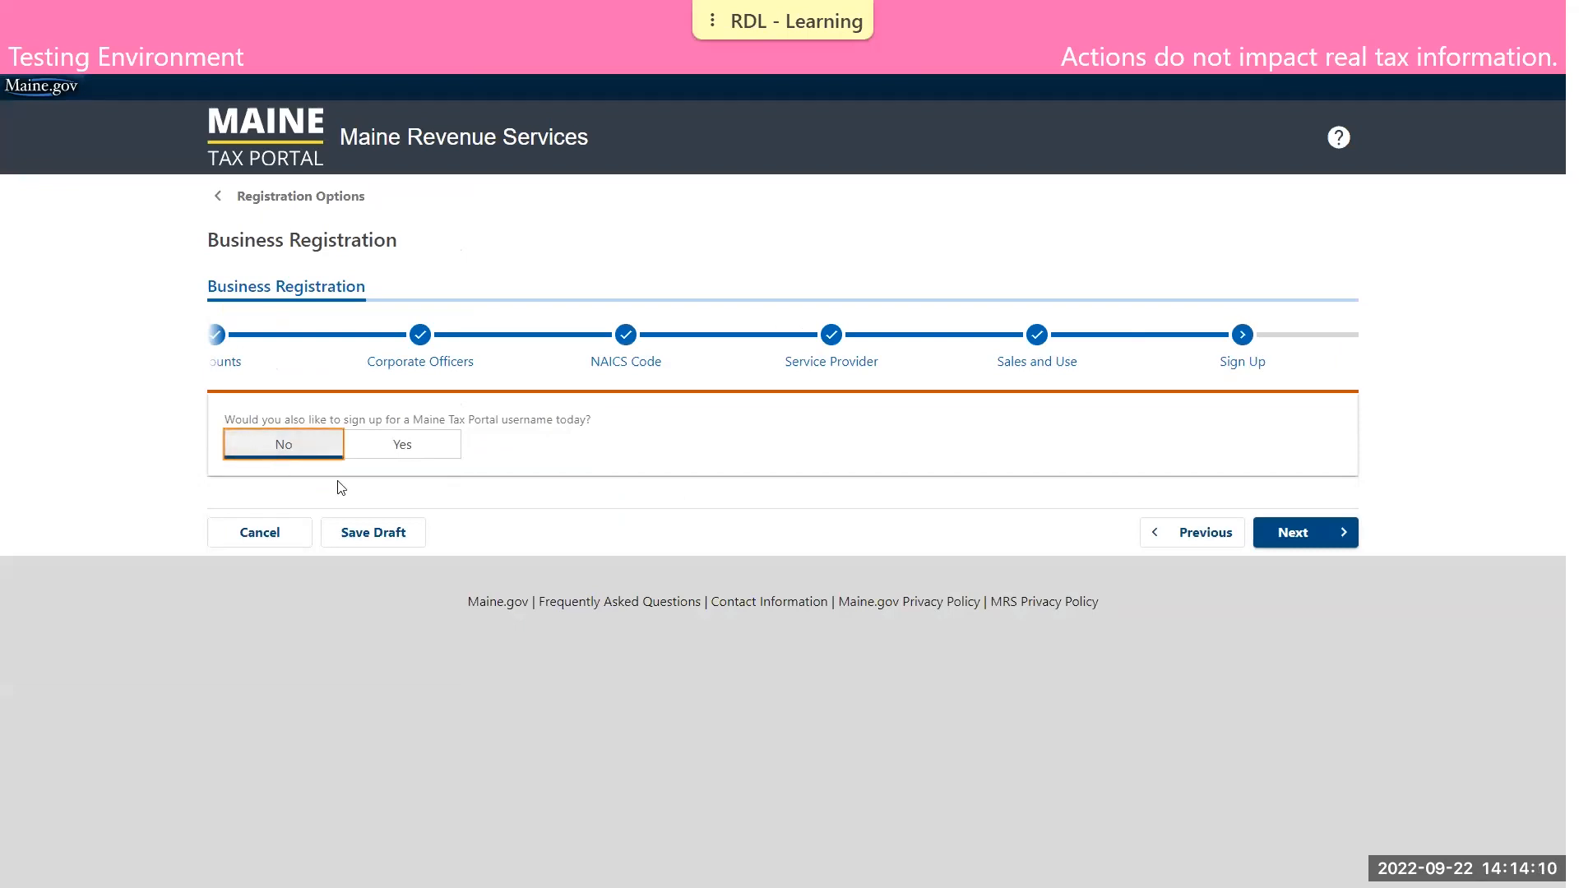
click(1317, 533)
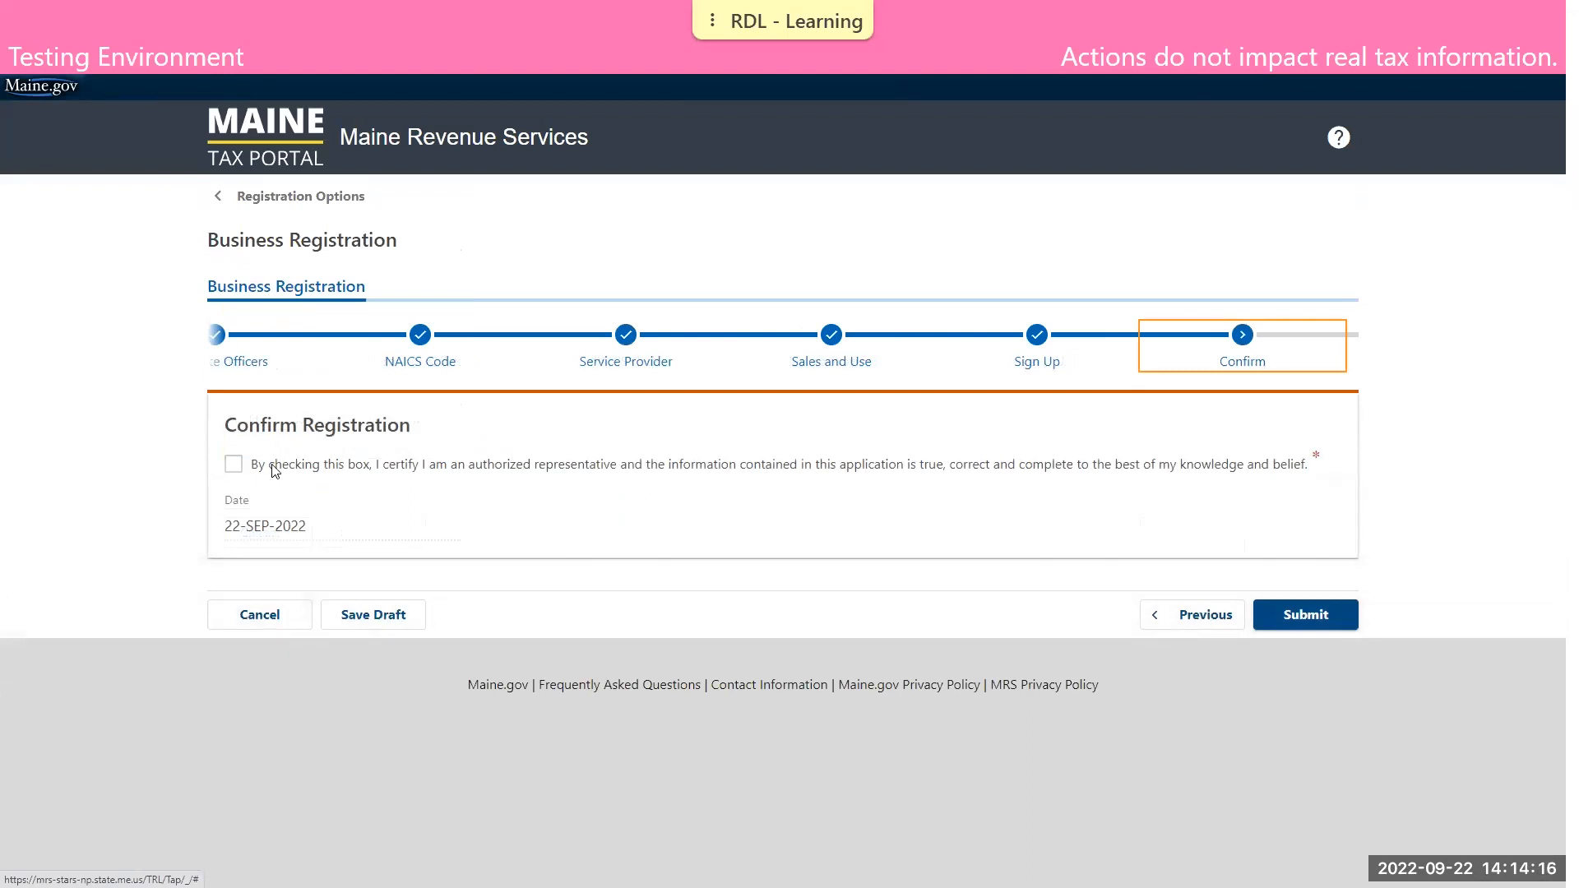
click(234, 465)
click(1295, 613)
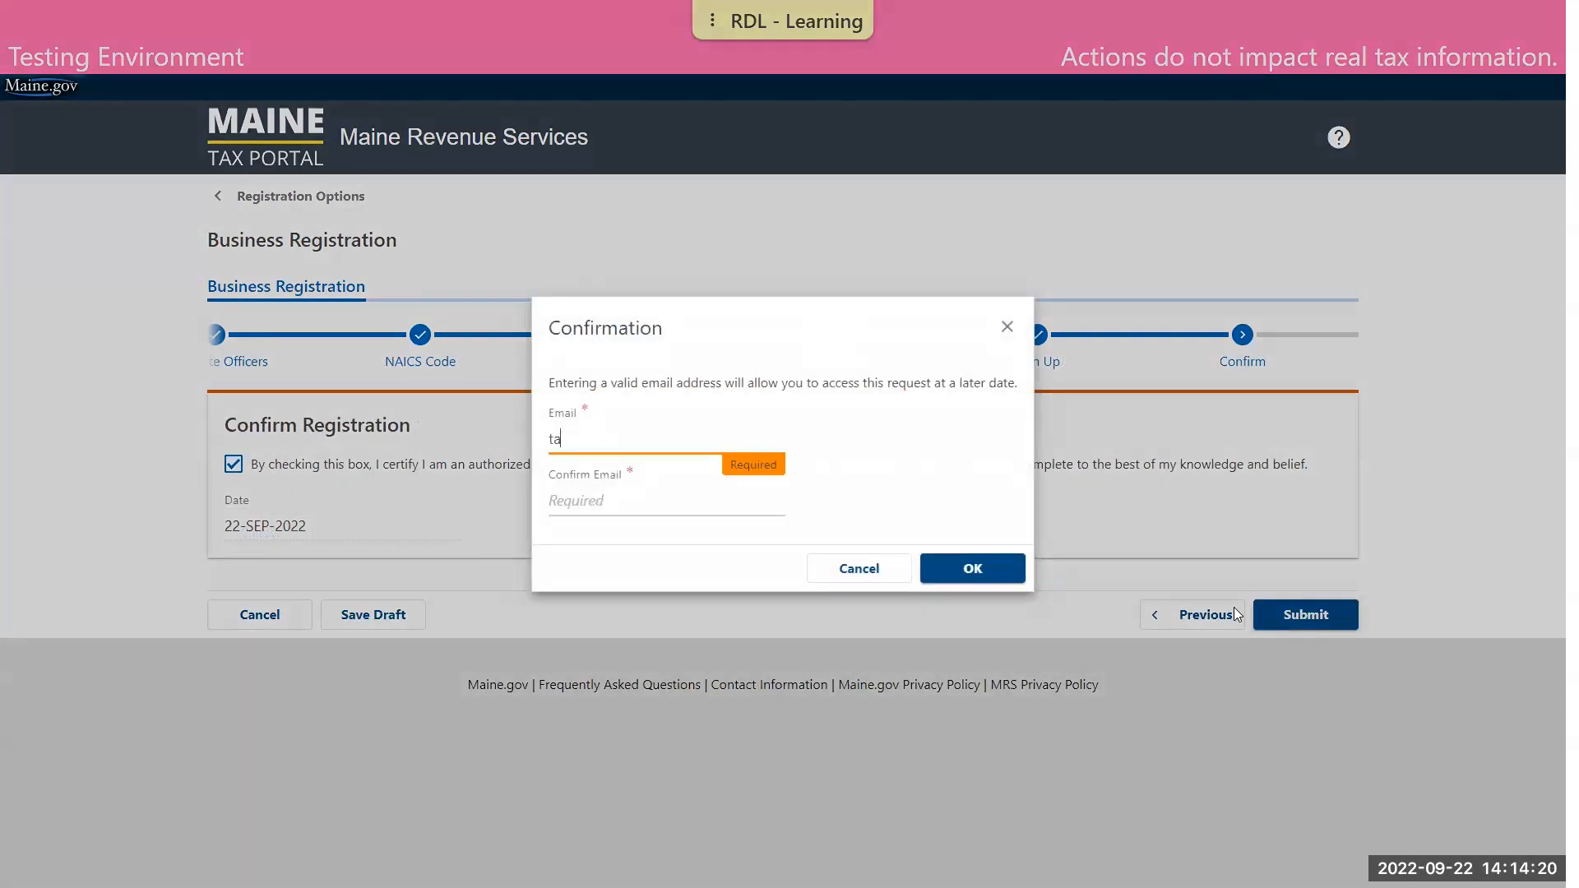
Enter and confirm the contact e-mail address for the submission and accept the confirmation request
key(Tab)
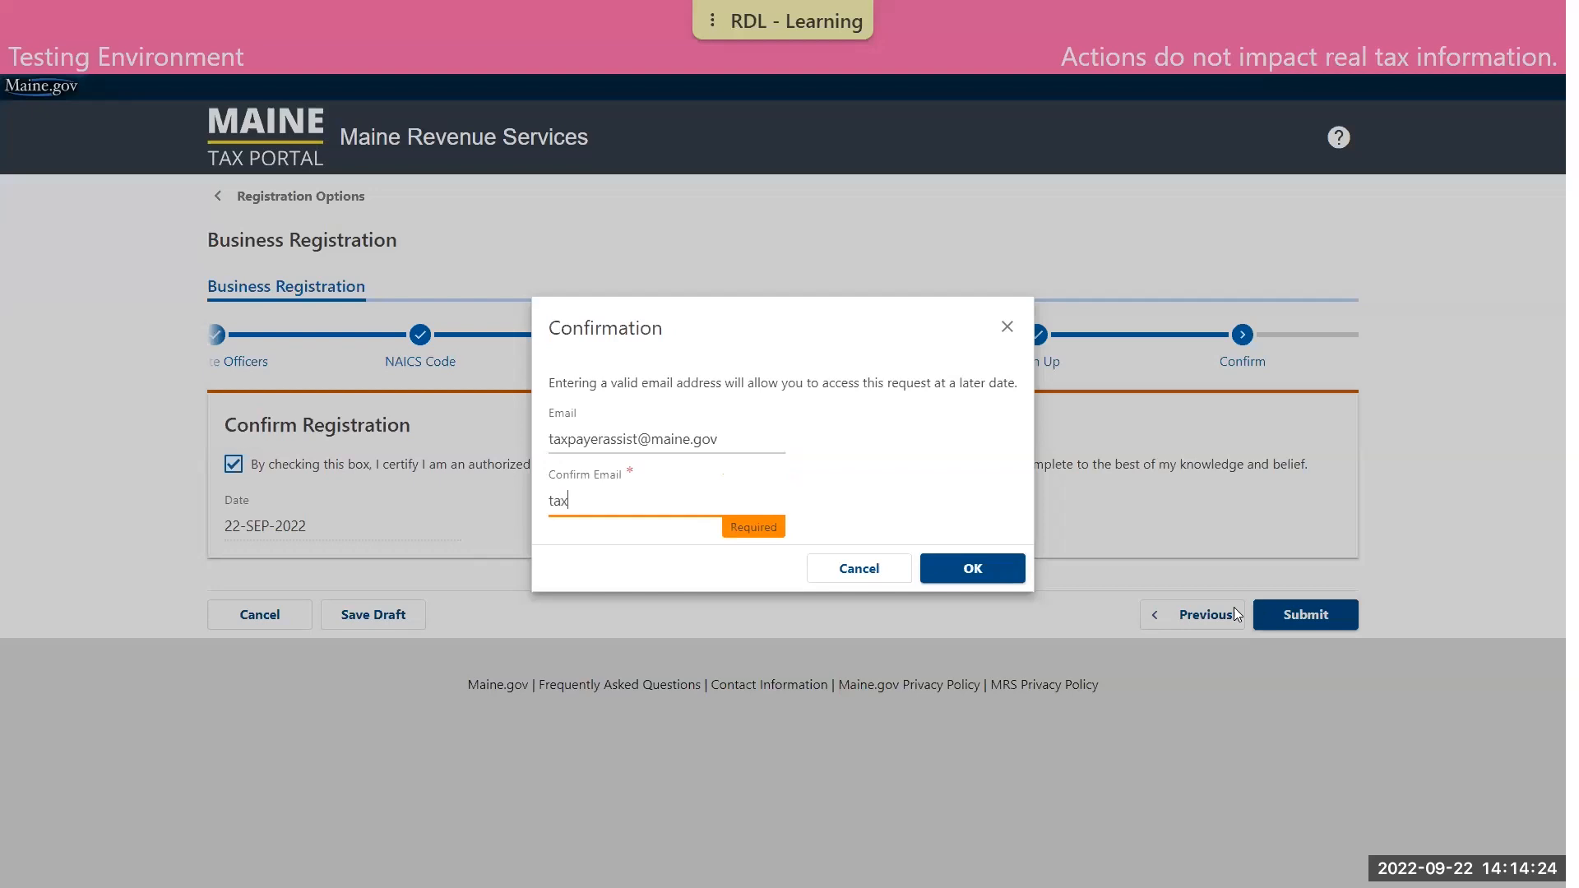
click(969, 569)
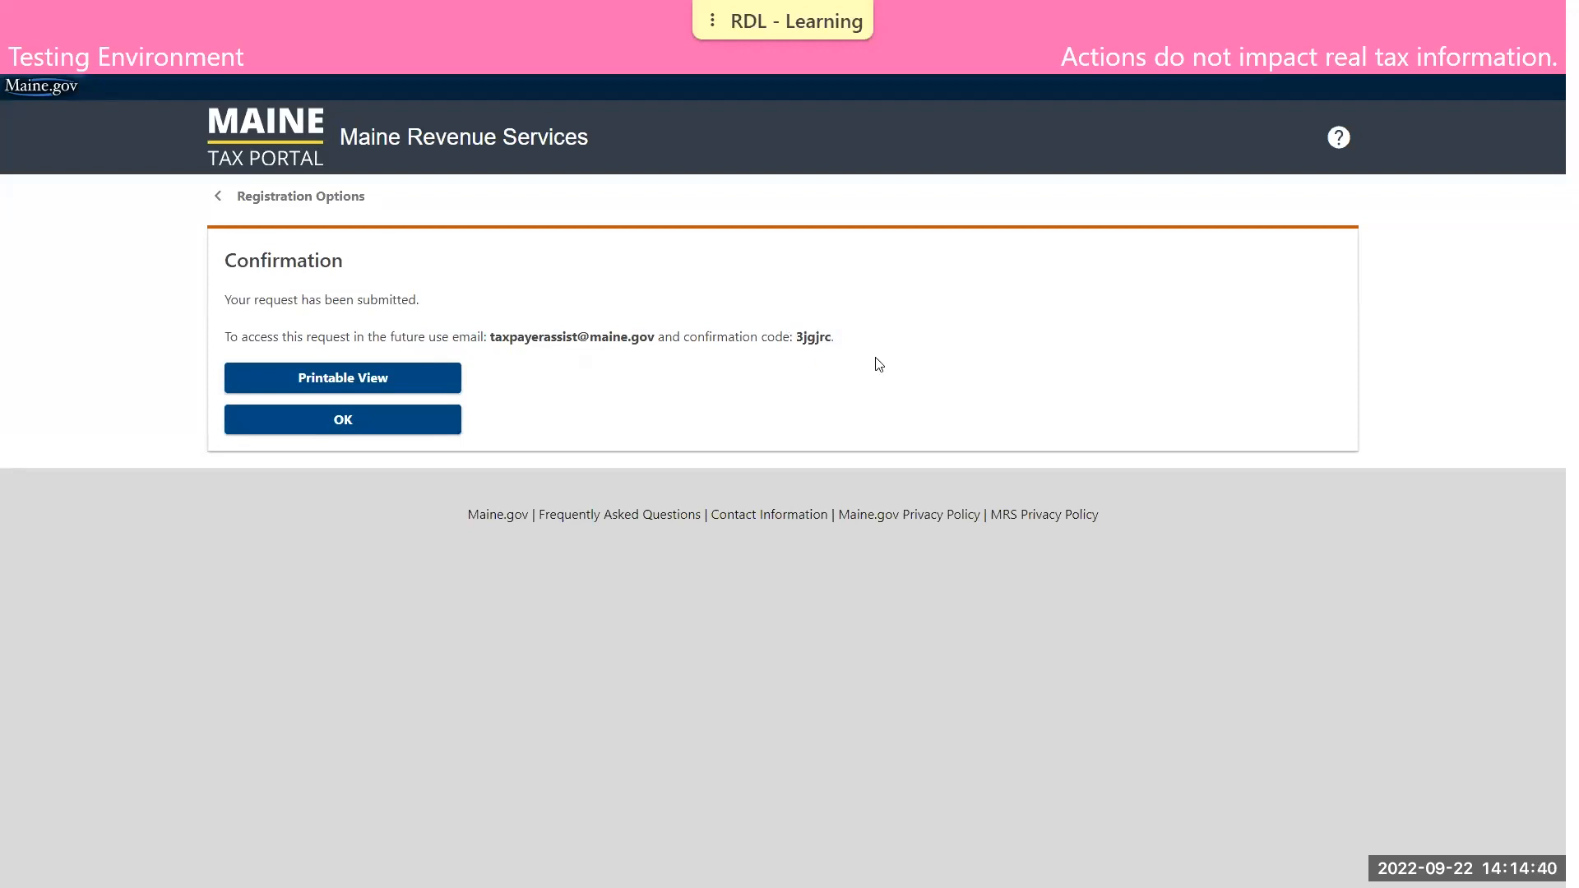
Return from the submission confirmation to the portal home page and view the Maine Tax Portal invitation letter PDF
click(418, 432)
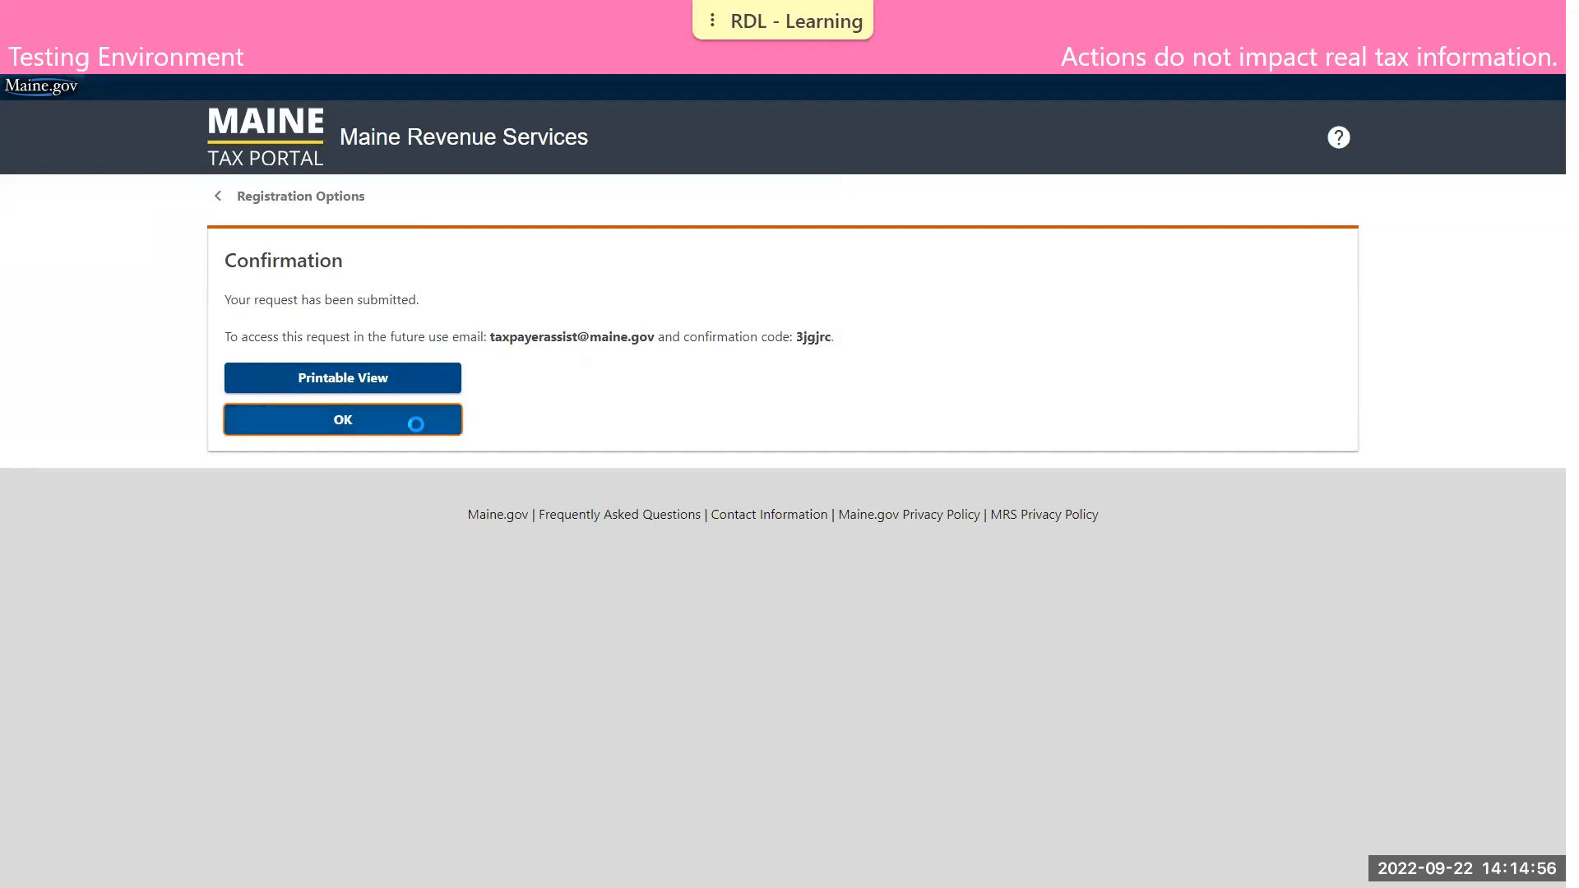
click(257, 200)
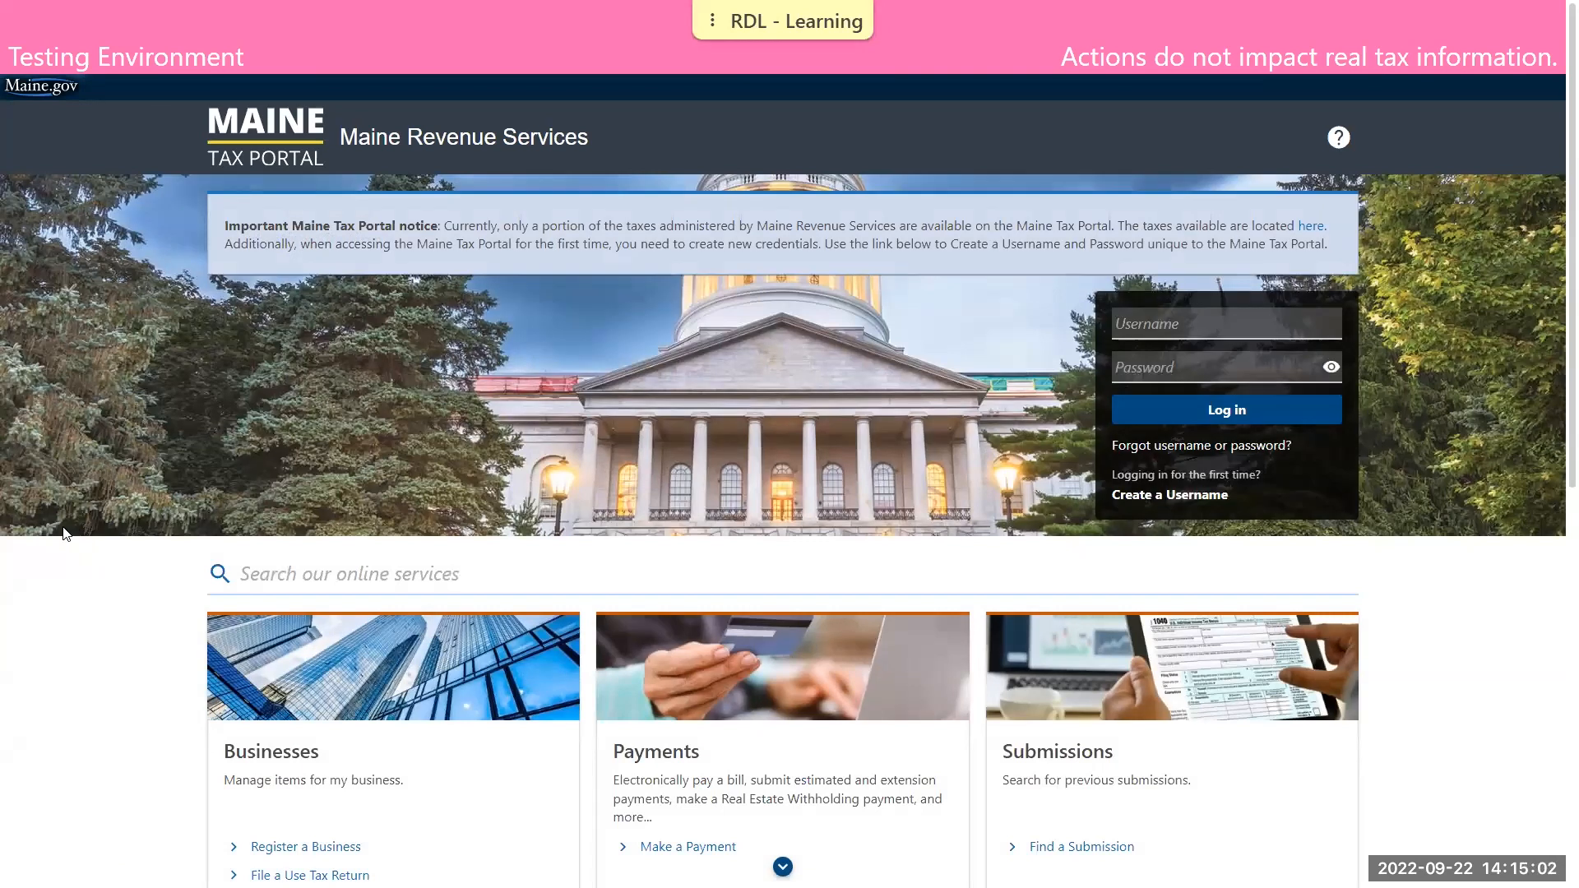
key(ctrl+Tab)
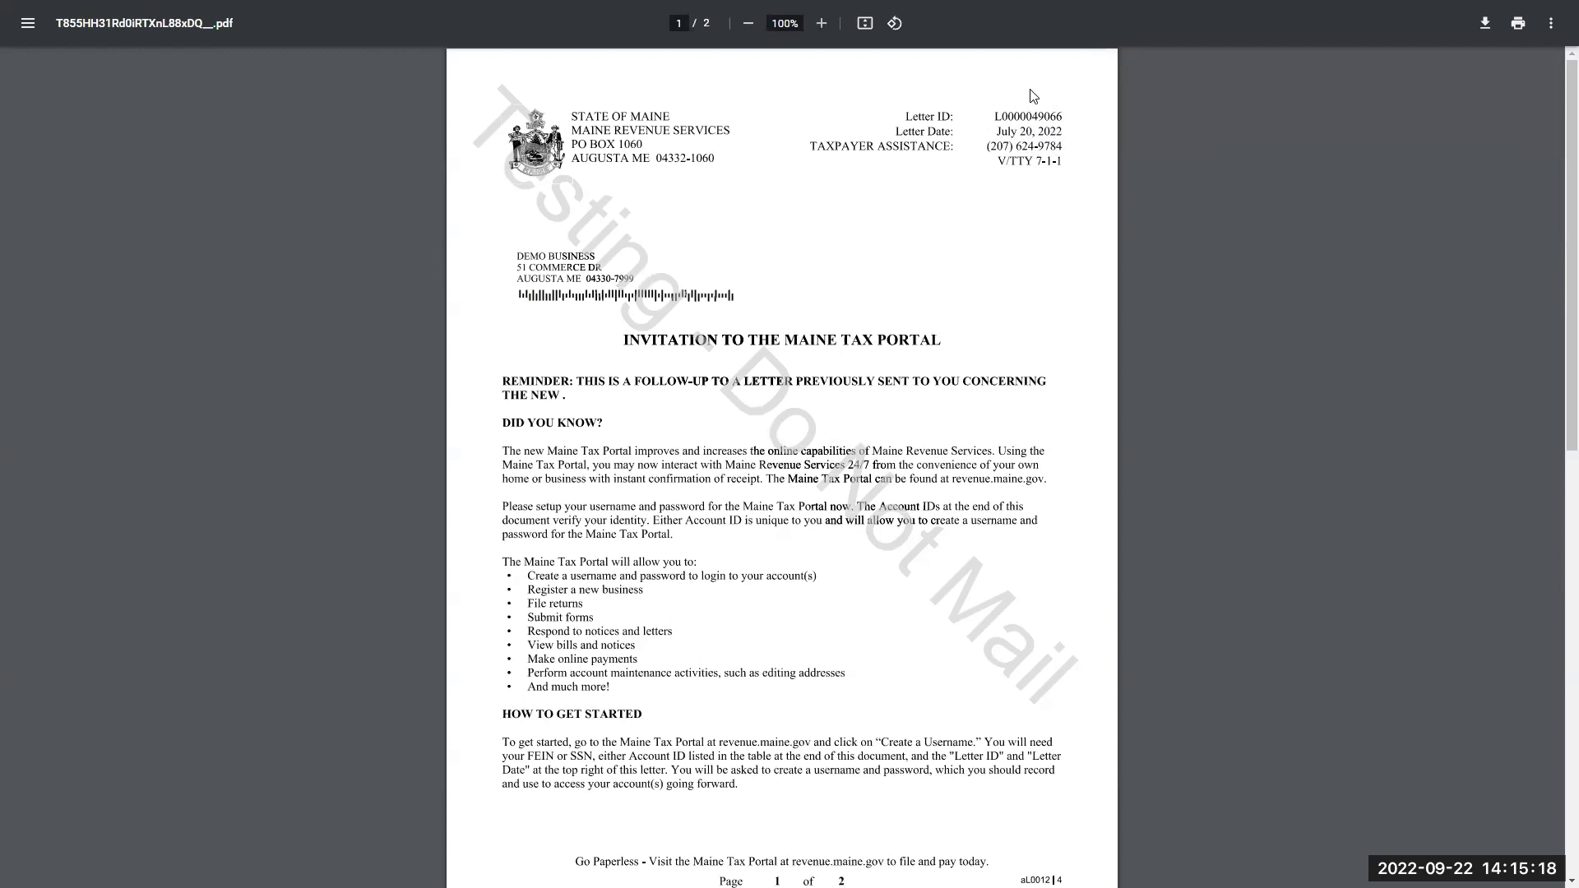
key(alt+Tab)
Go to the business registration options on the portal home page and start creating a username
scroll(1026, 258, down, 2)
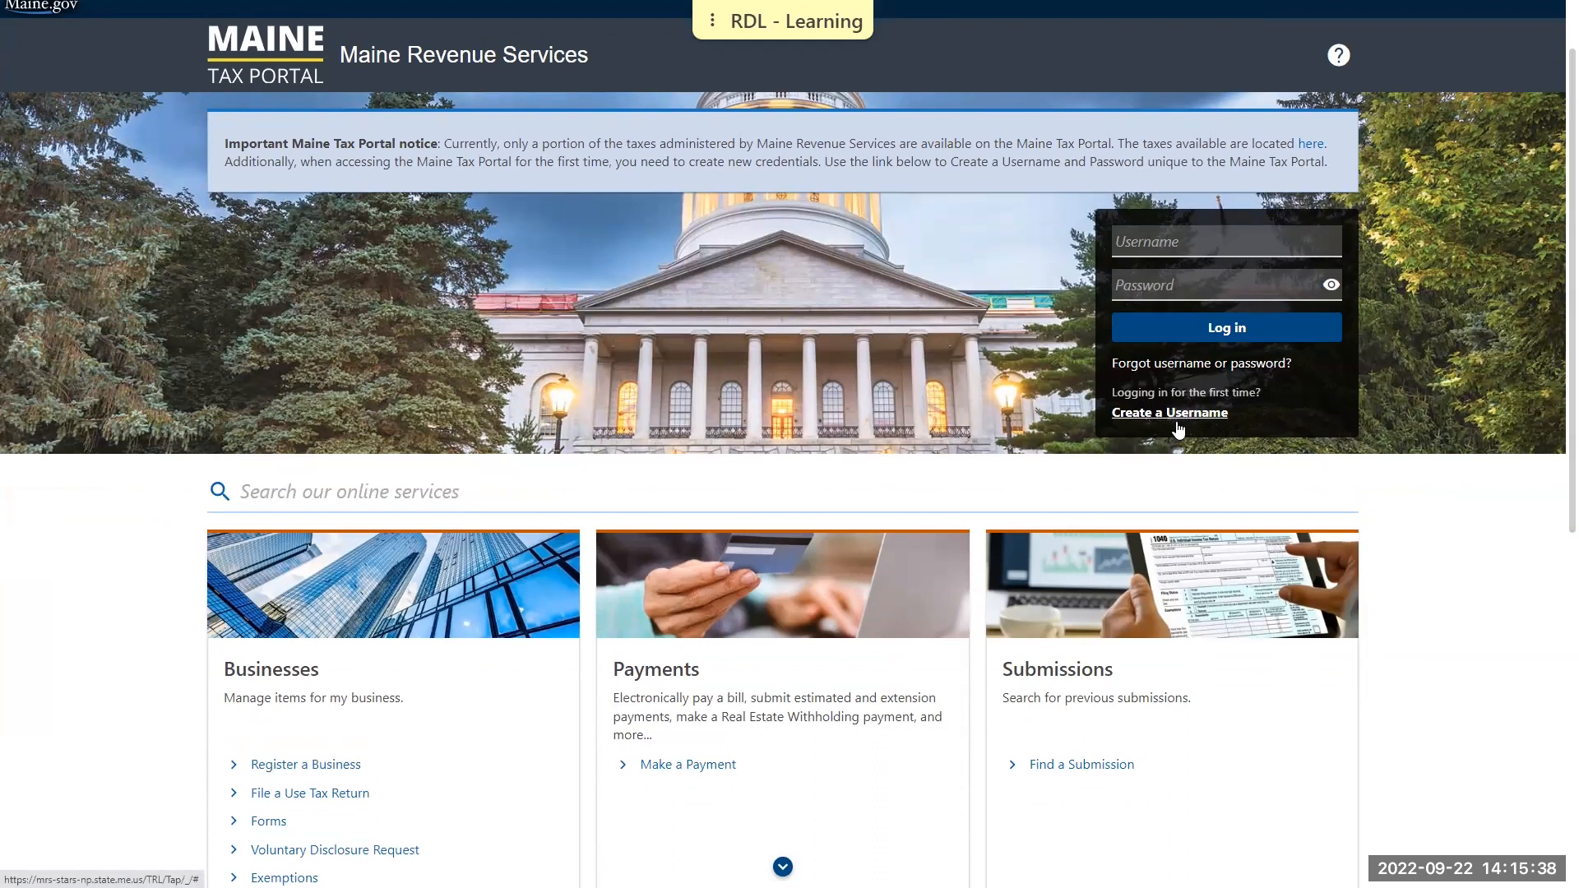
scroll(352, 528, down, 2)
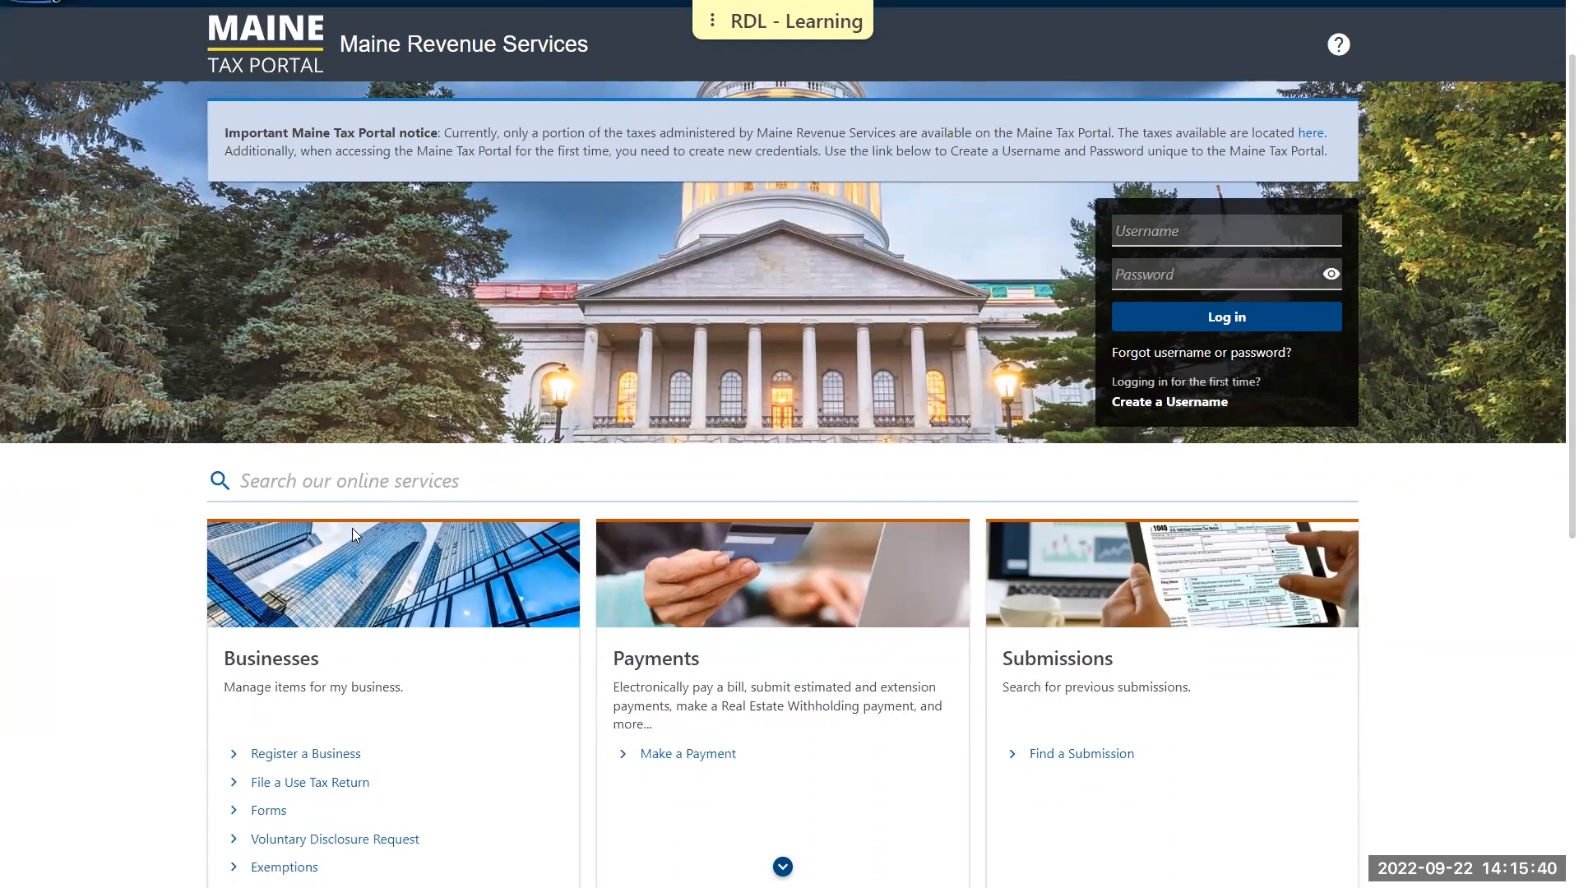
scroll(354, 527, down, 1)
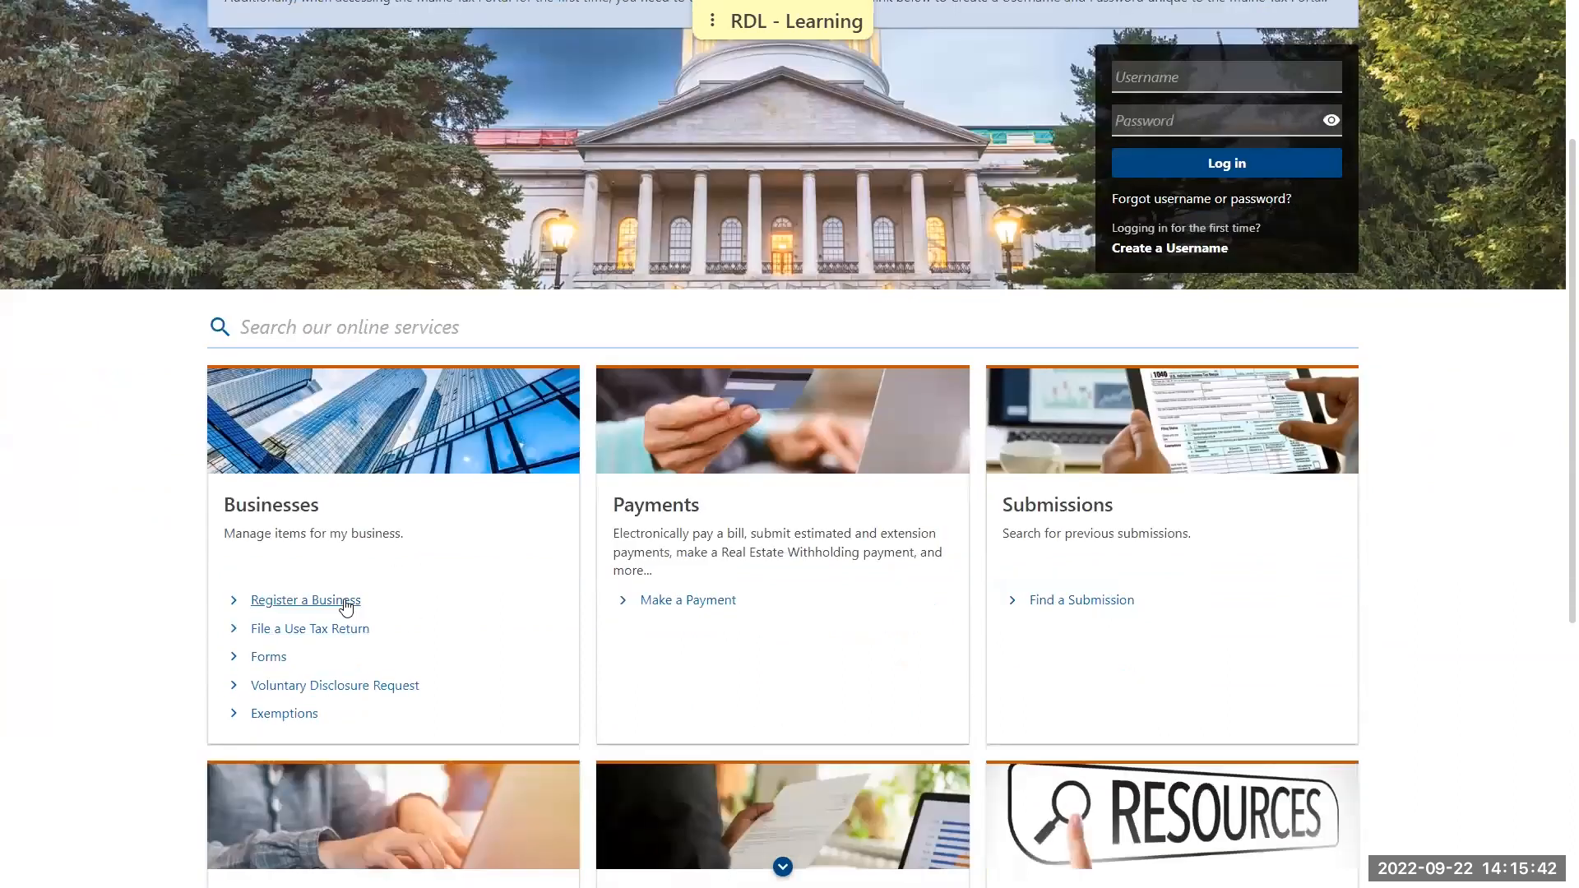
click(344, 599)
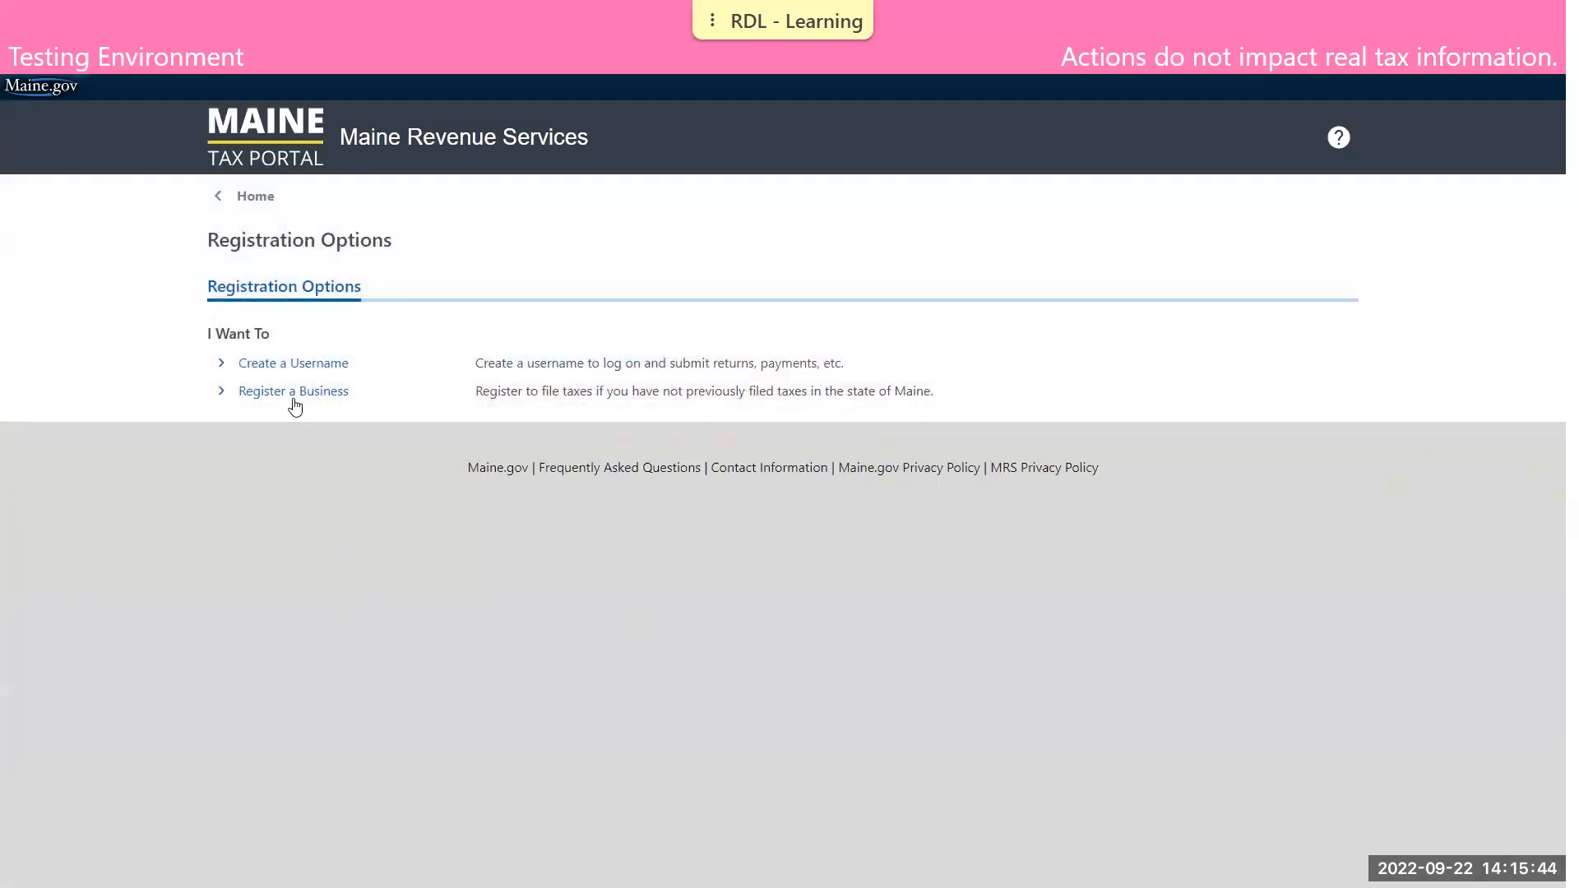
click(306, 368)
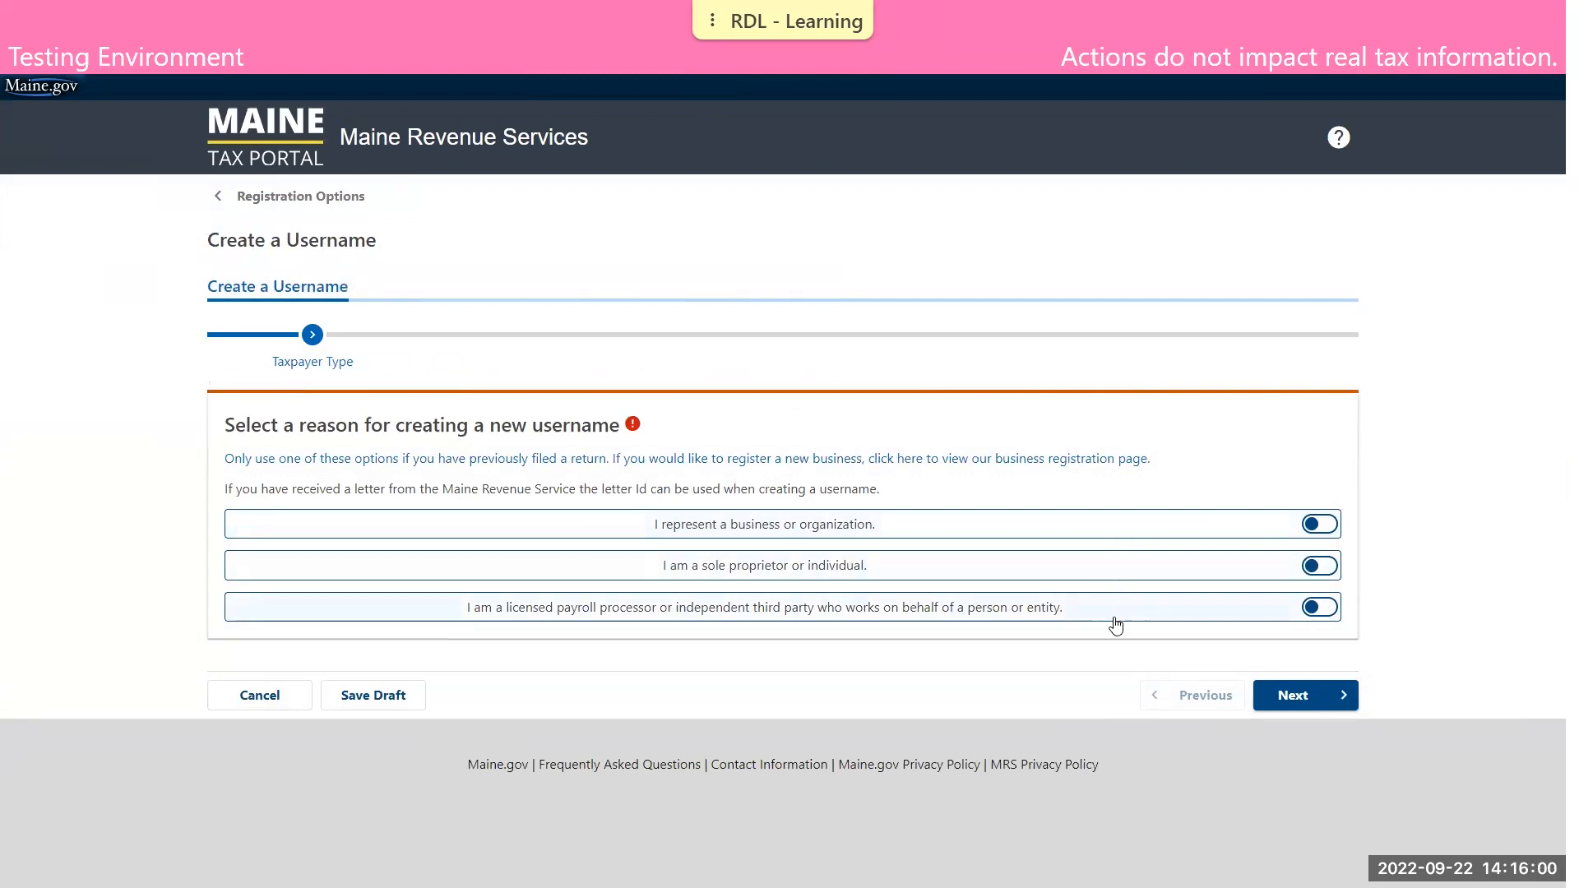
Choose "I represent a business or organization" as the reason and continue past the required information page
click(1315, 525)
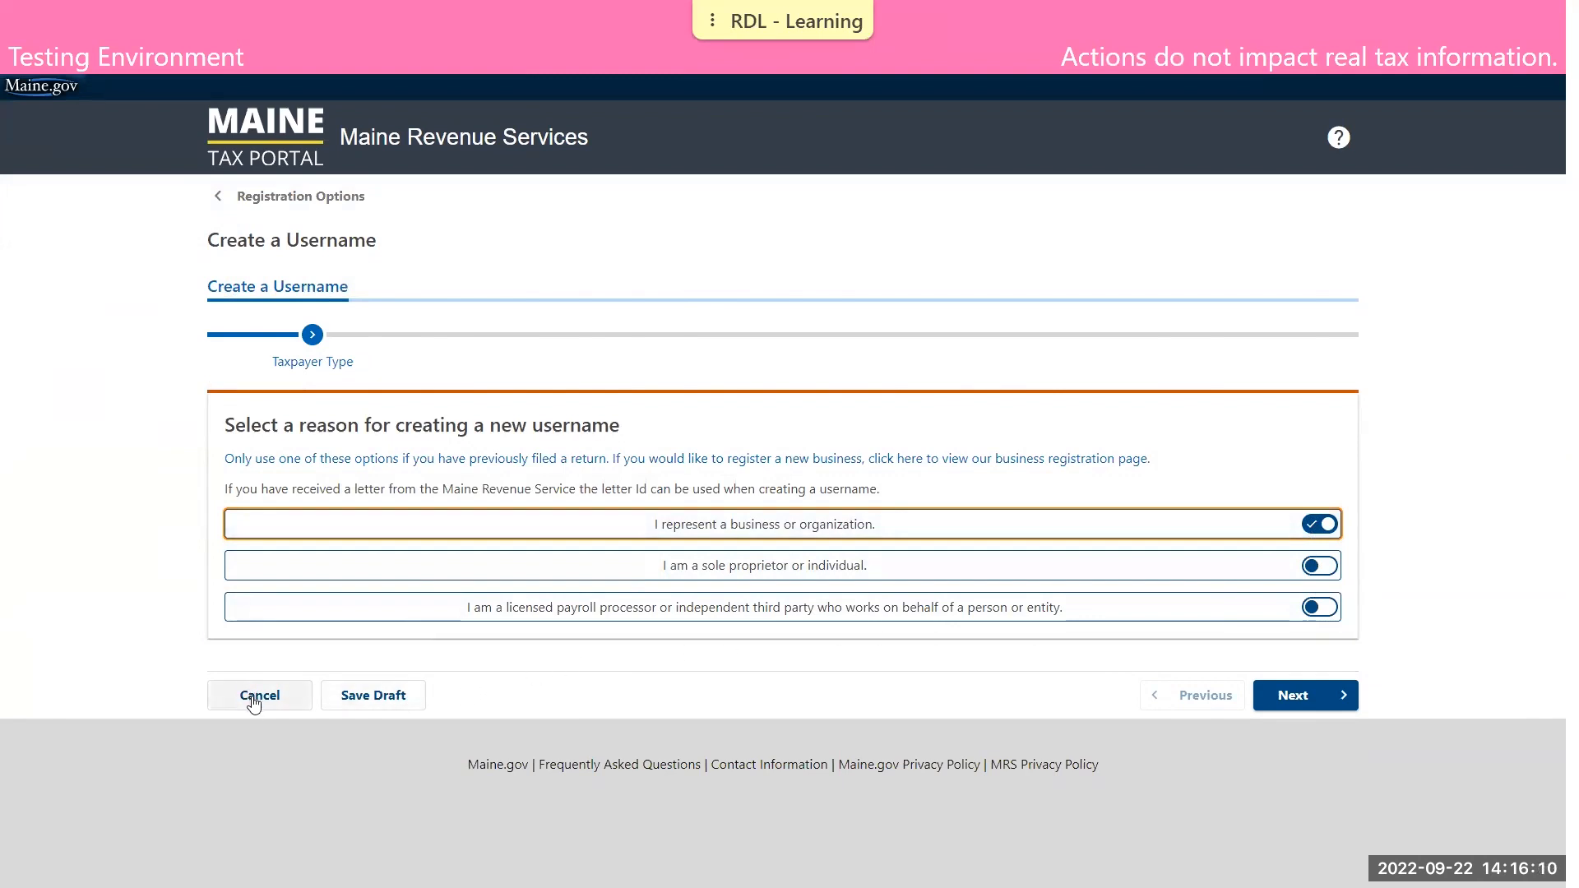
click(1326, 705)
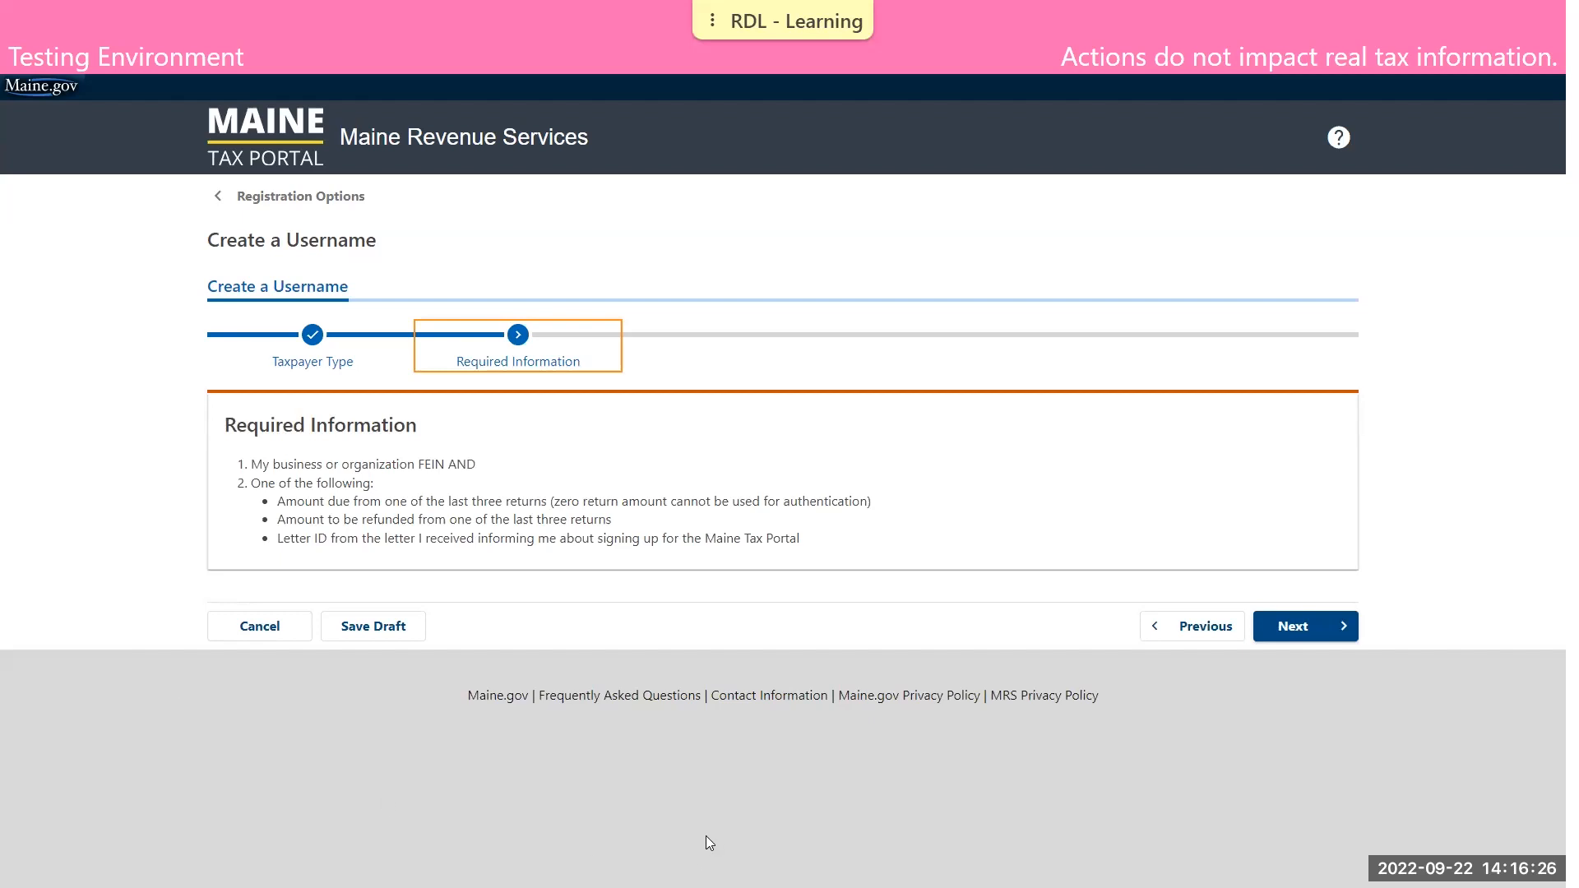
click(1297, 625)
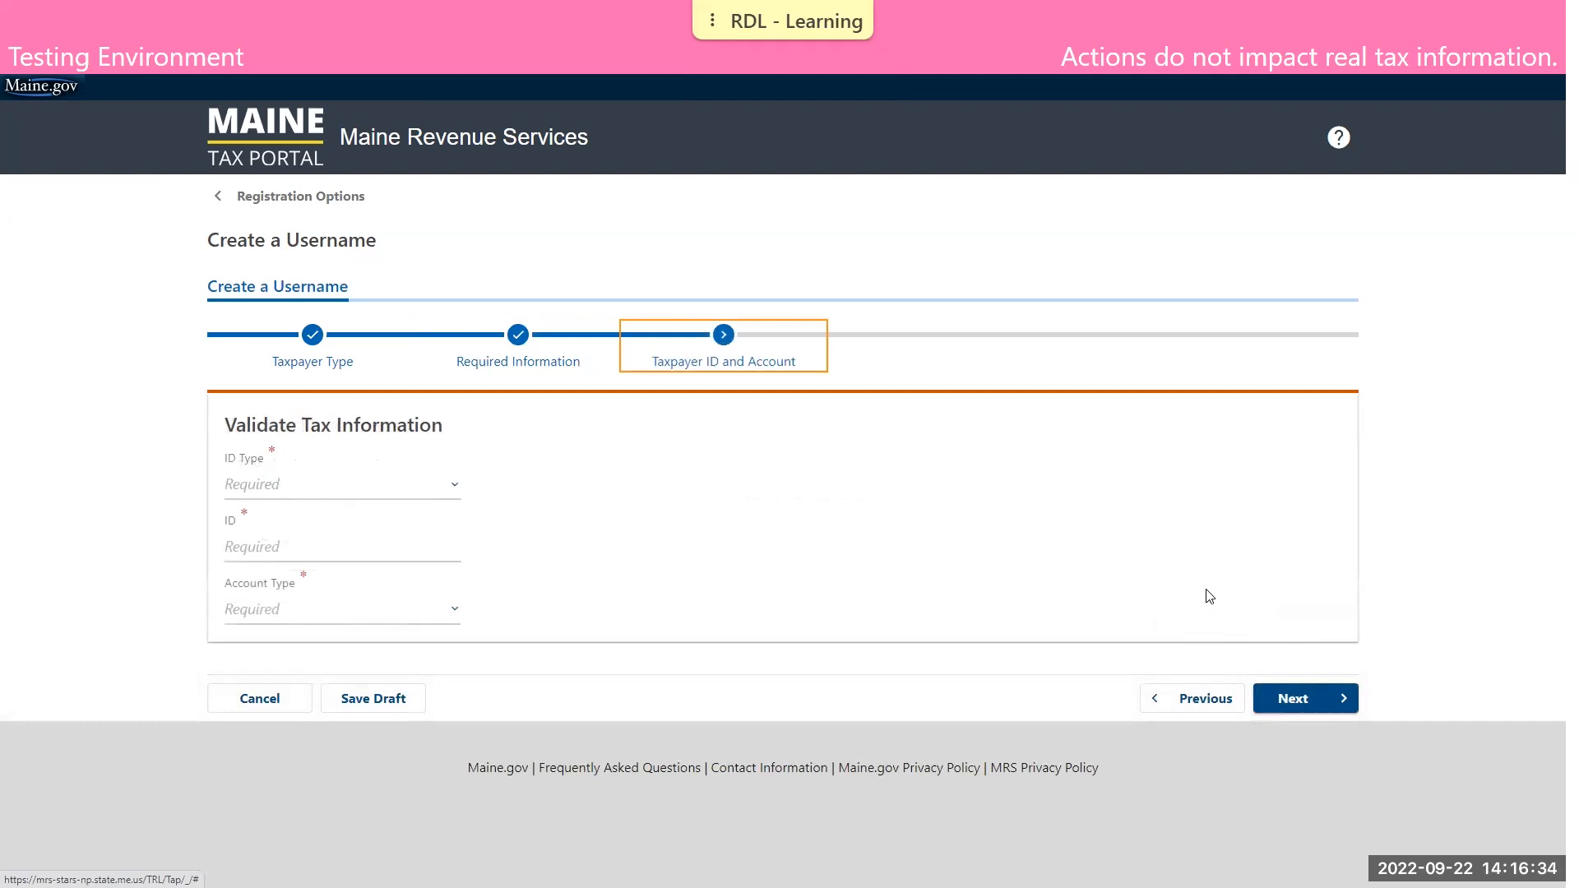
Set the ID type to Federal Employer ID and enter the business's employer ID number
click(454, 486)
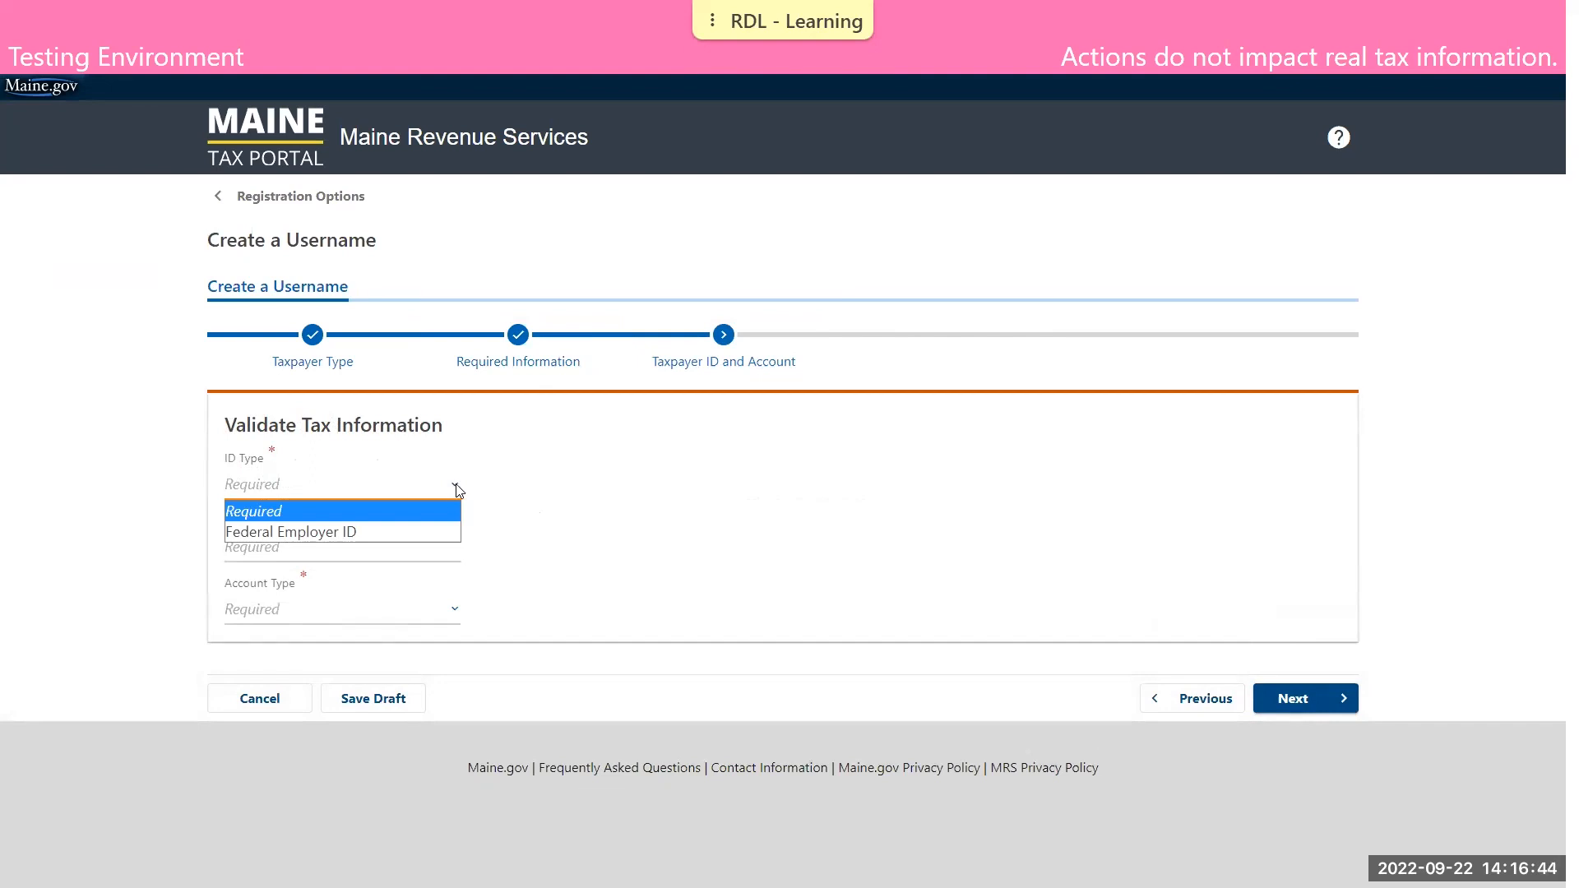
click(324, 533)
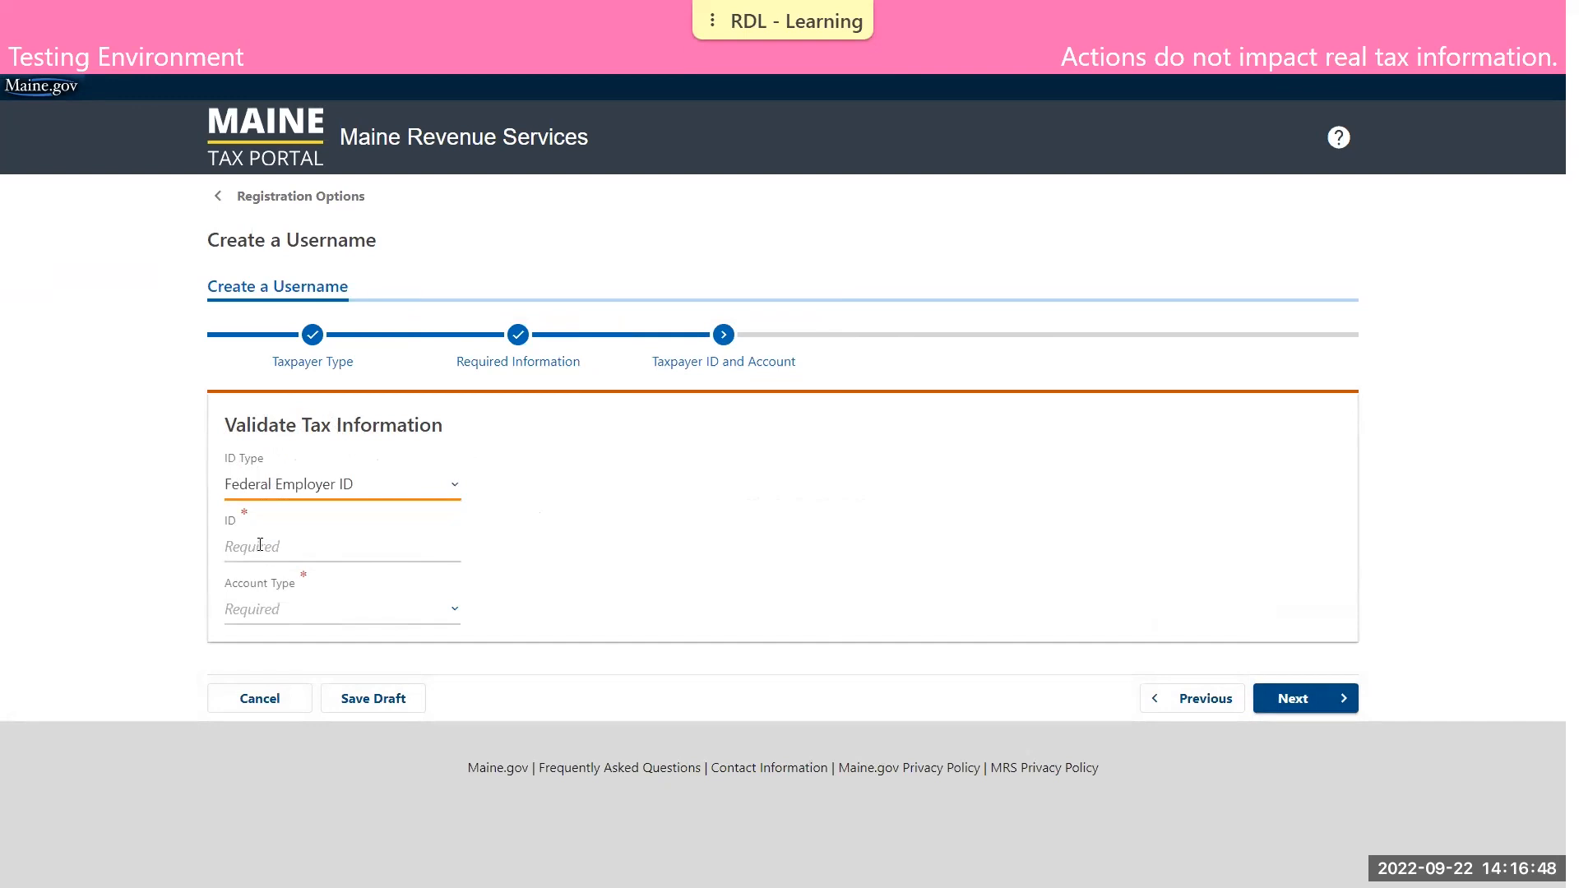
click(296, 556)
text(11-1111111)
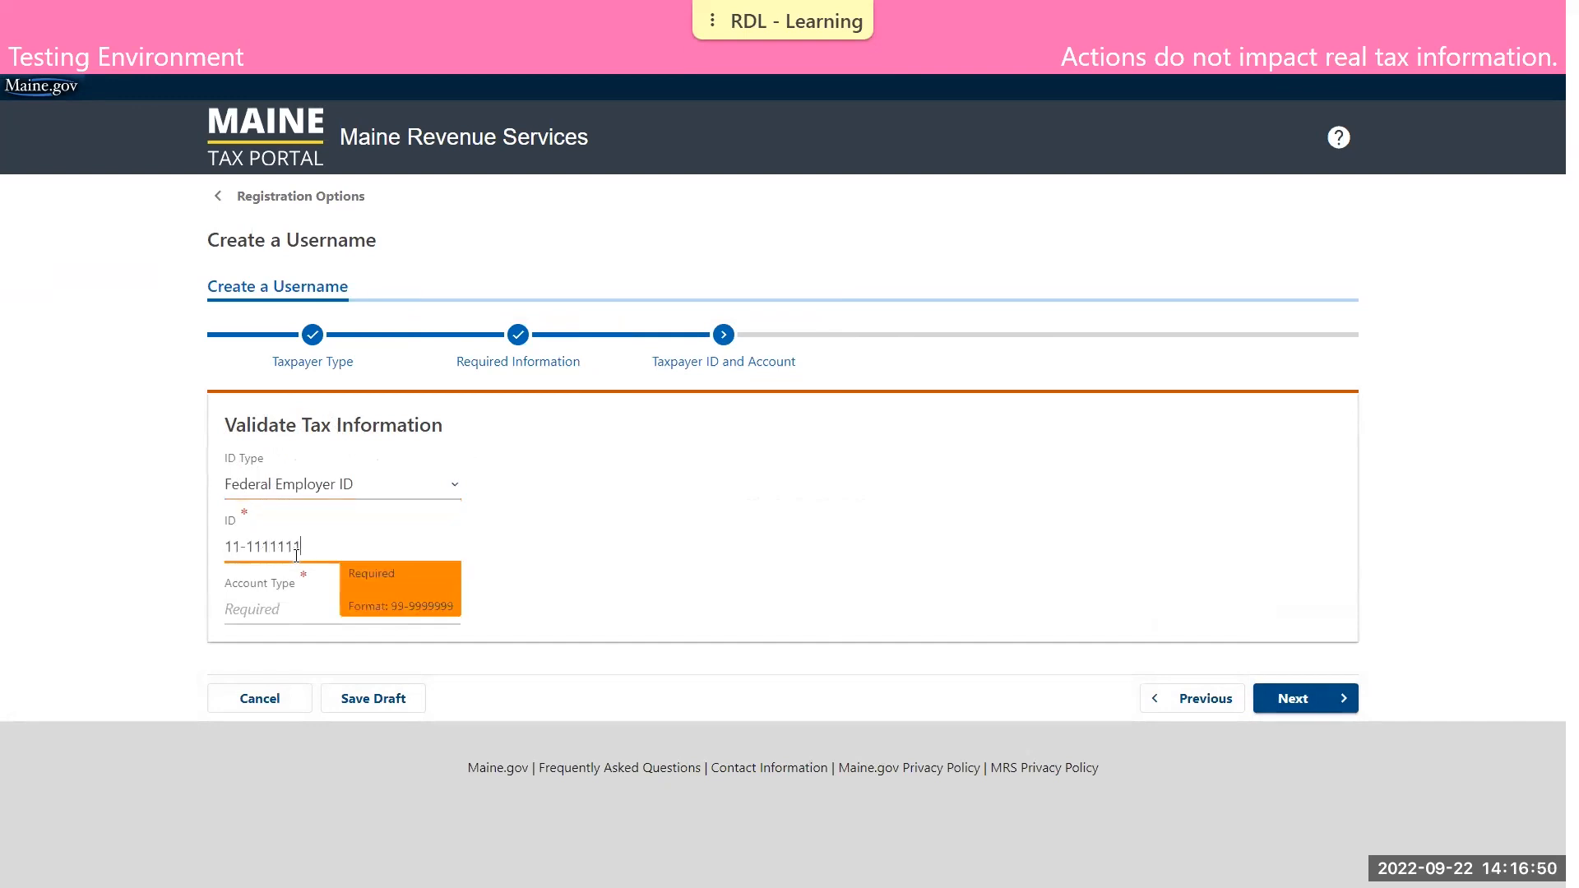
Set the account type to Sales and Use Tax and continue to the verification type
click(304, 619)
scroll(453, 497, down, 1)
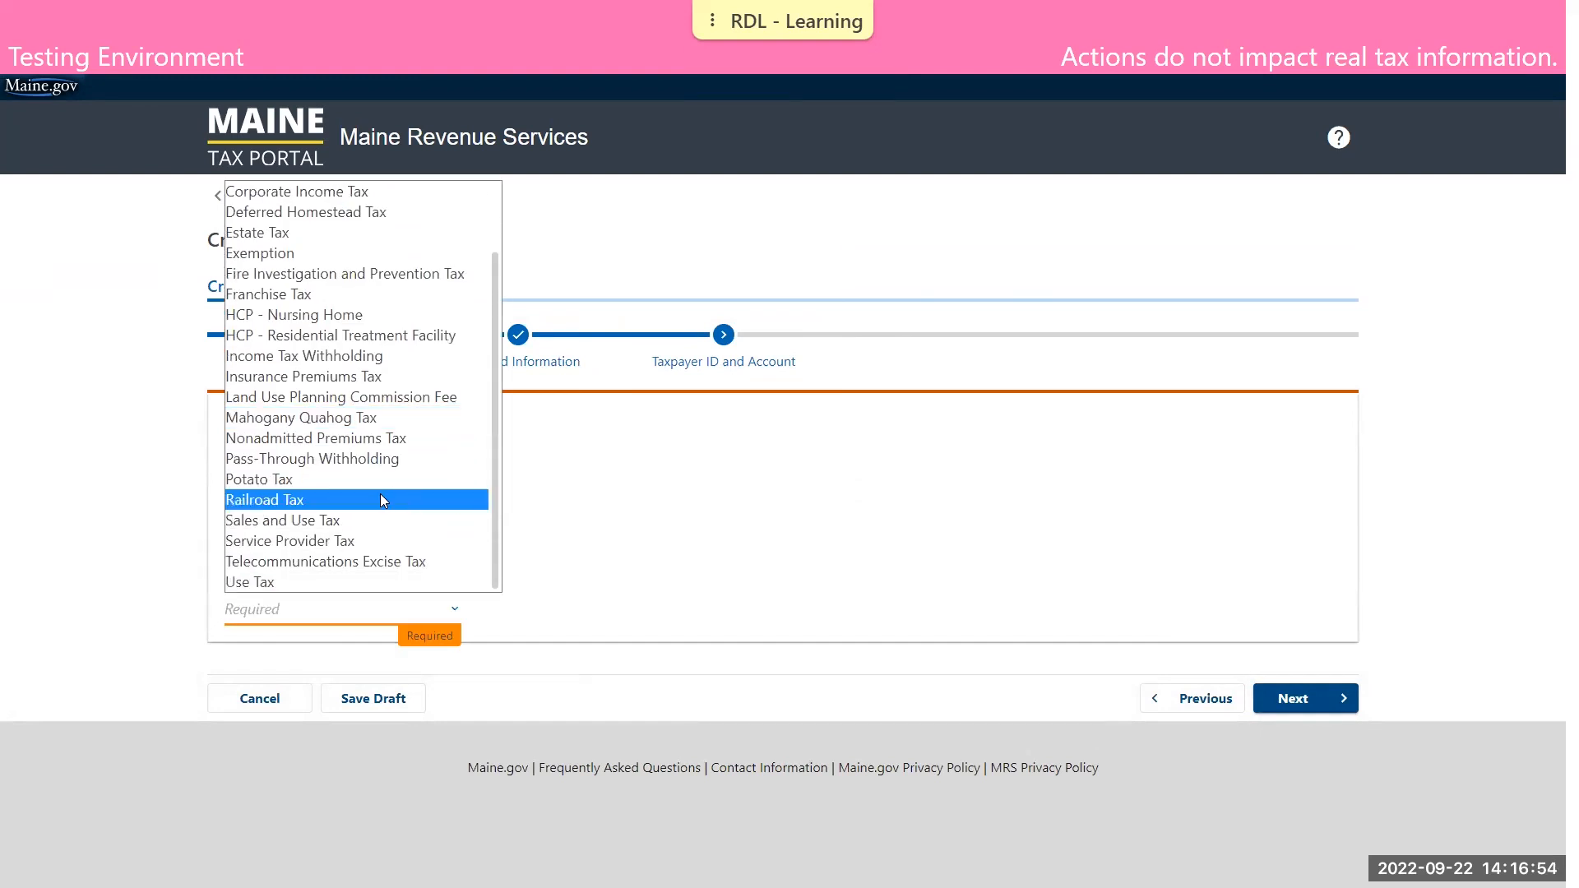
click(325, 527)
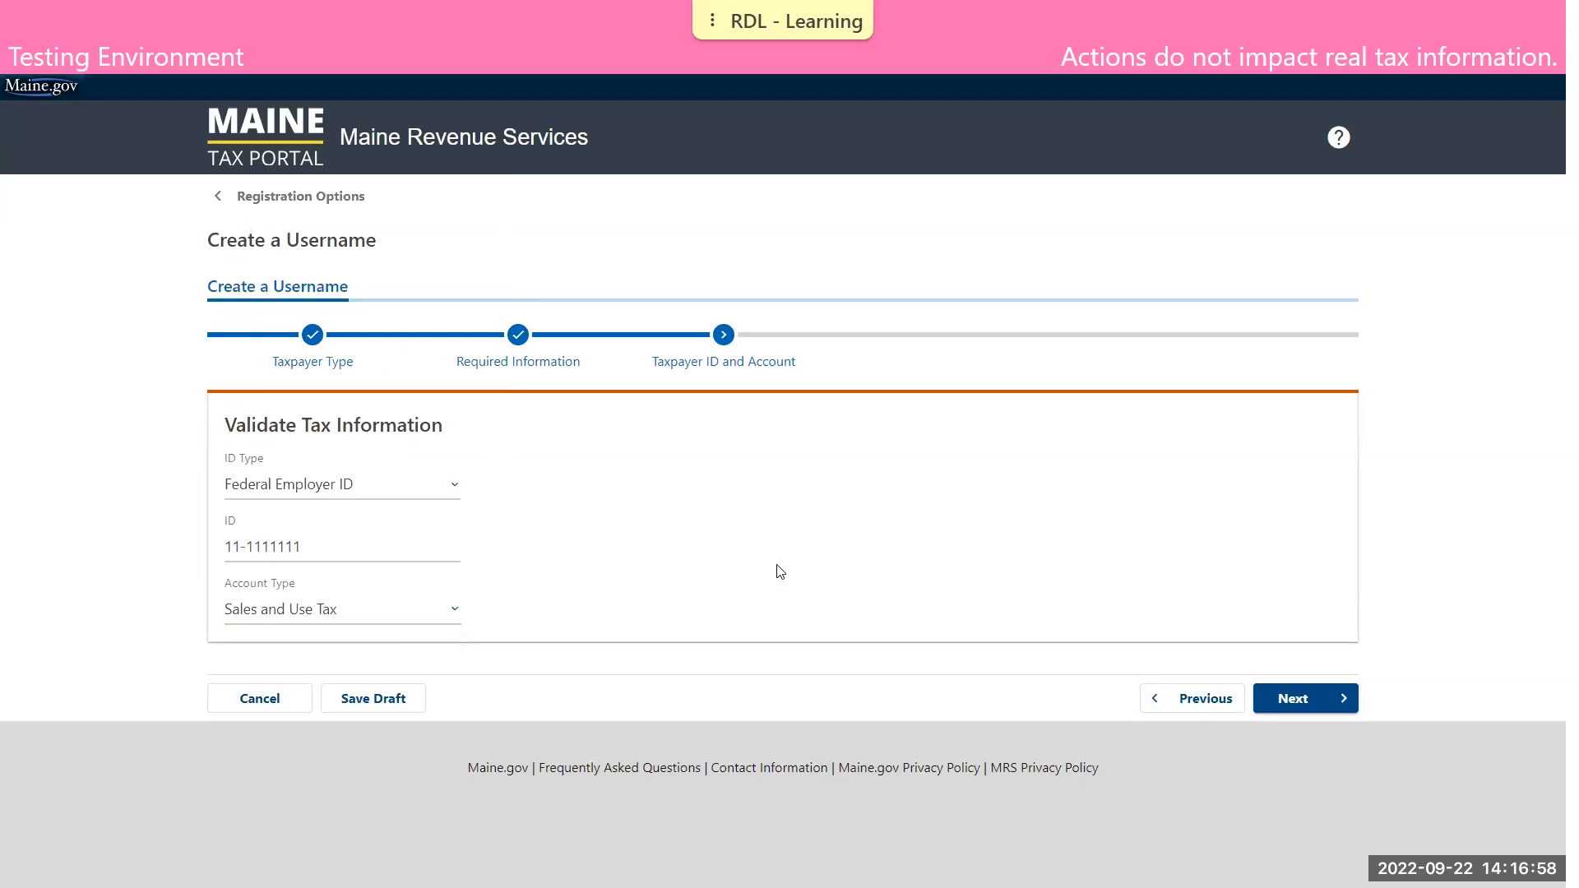
click(1327, 704)
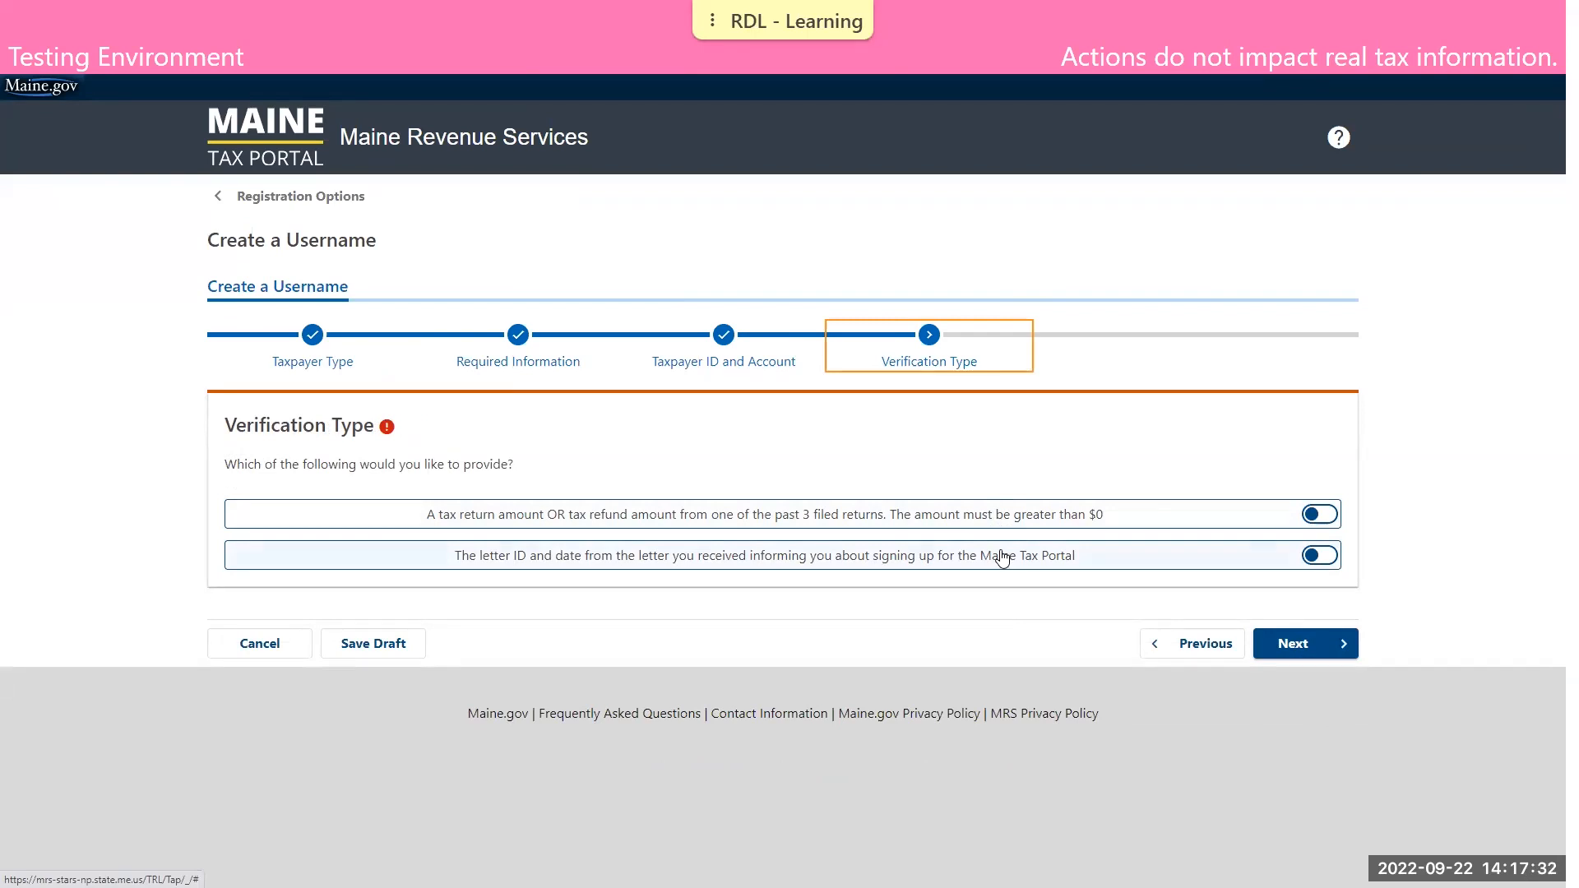
Choose verification by tax return or refund amount, enter a tax return amount of 5,775, and continue to the online access setup
click(1317, 516)
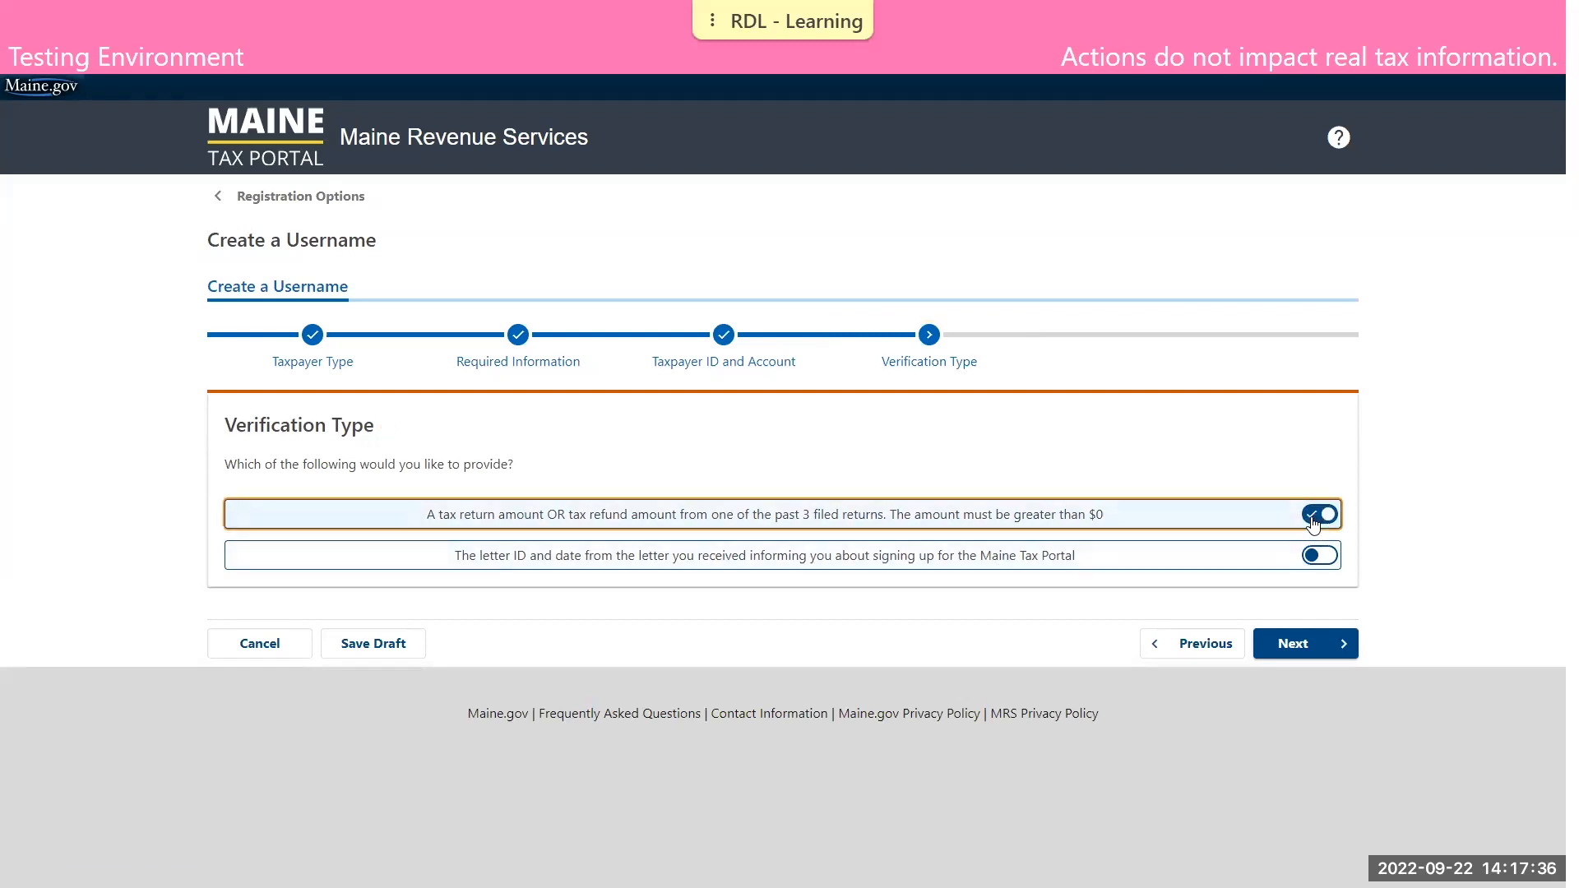
click(1303, 647)
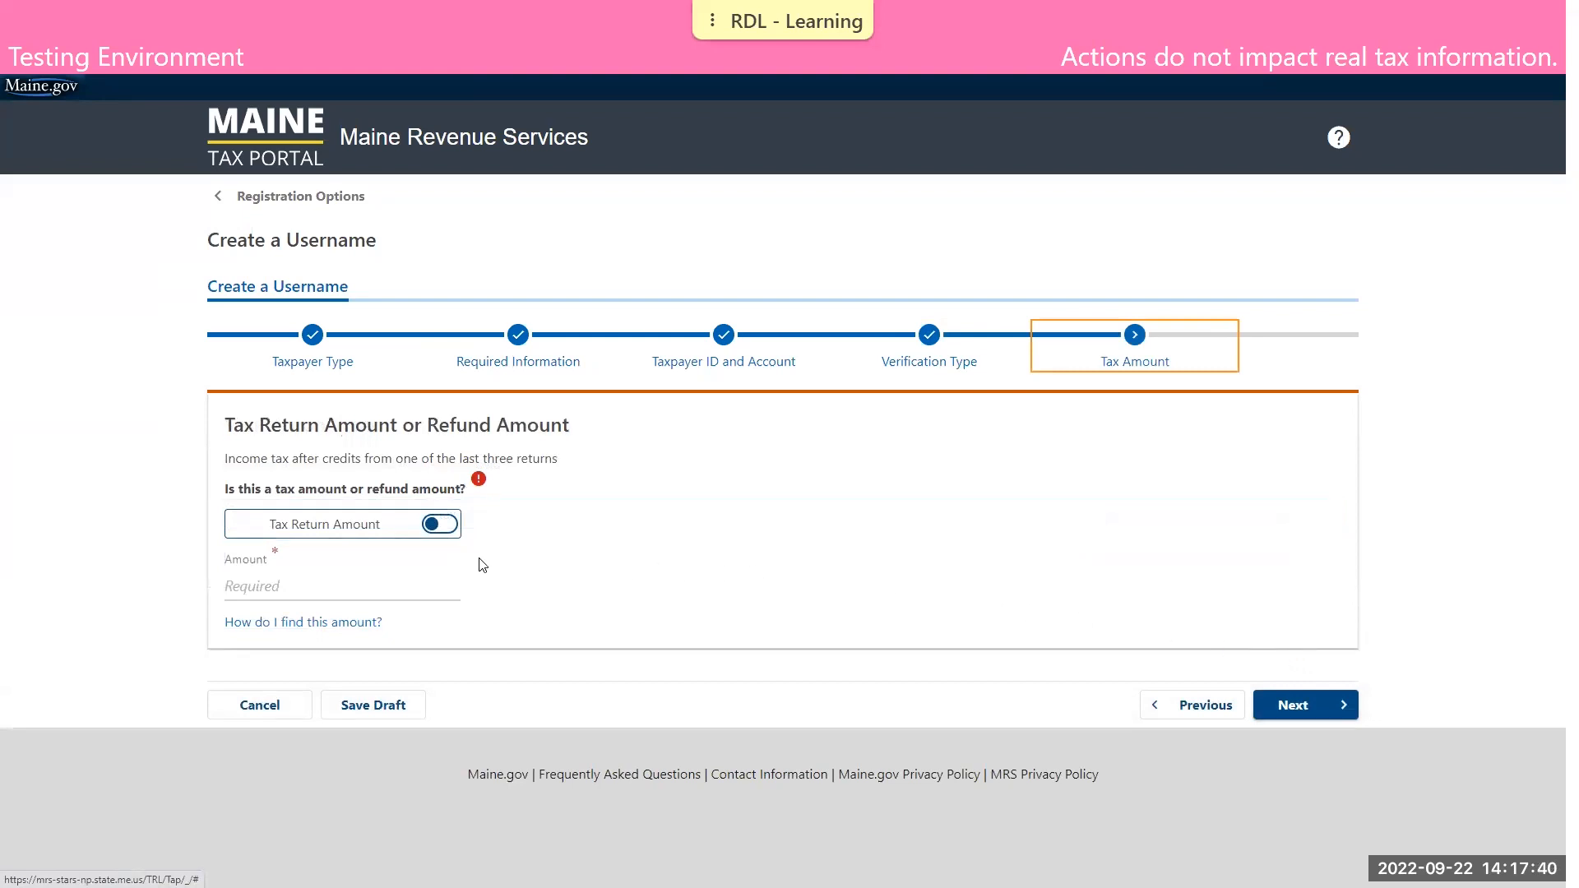
click(439, 525)
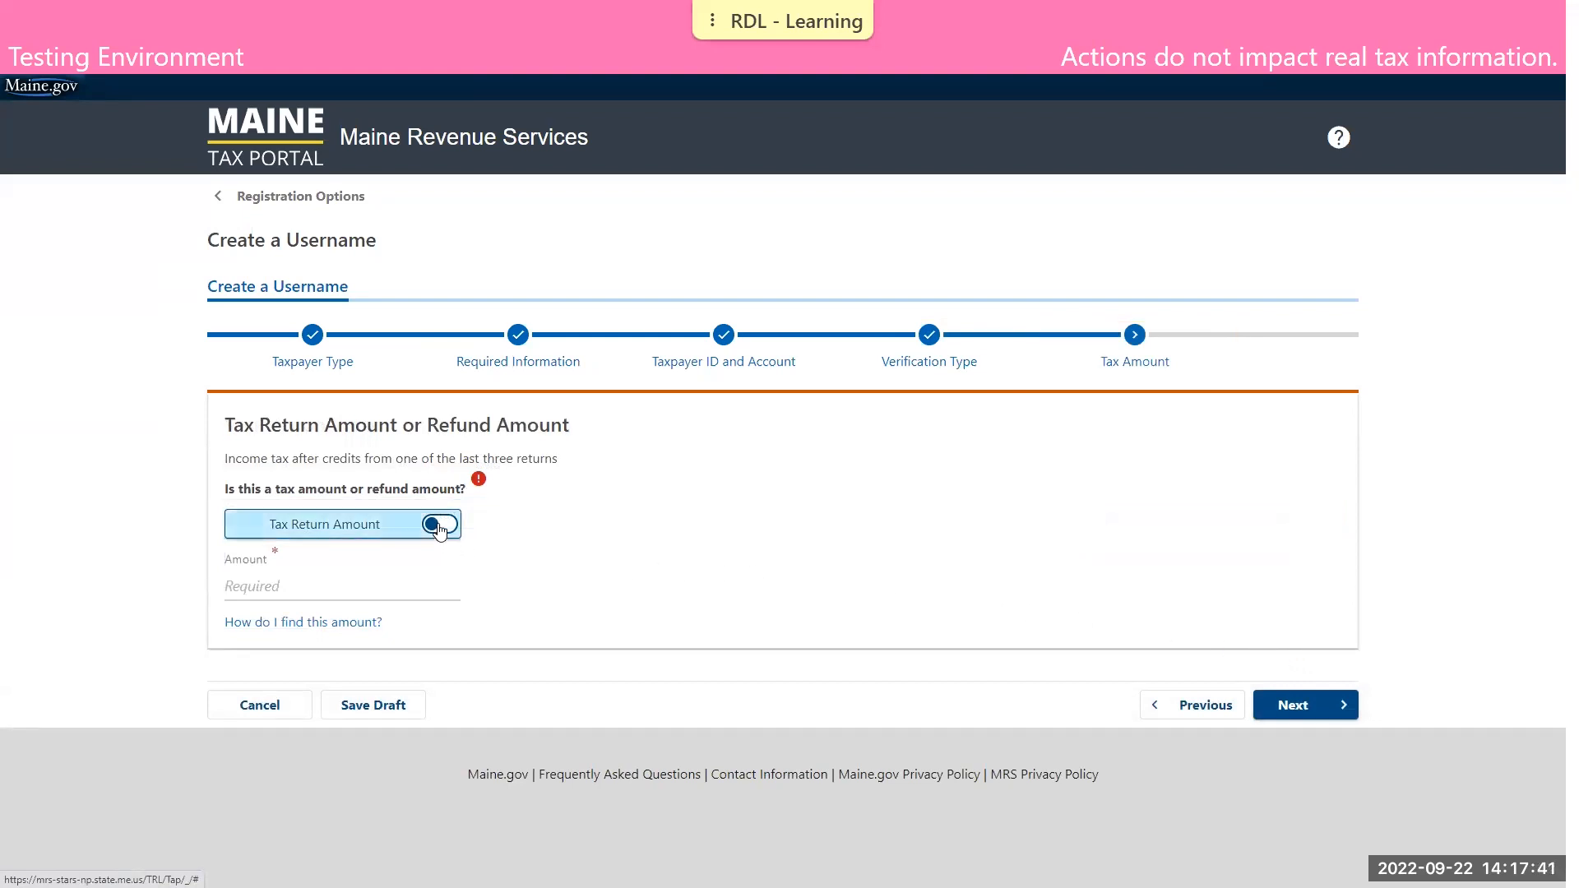
click(354, 586)
text(5775)
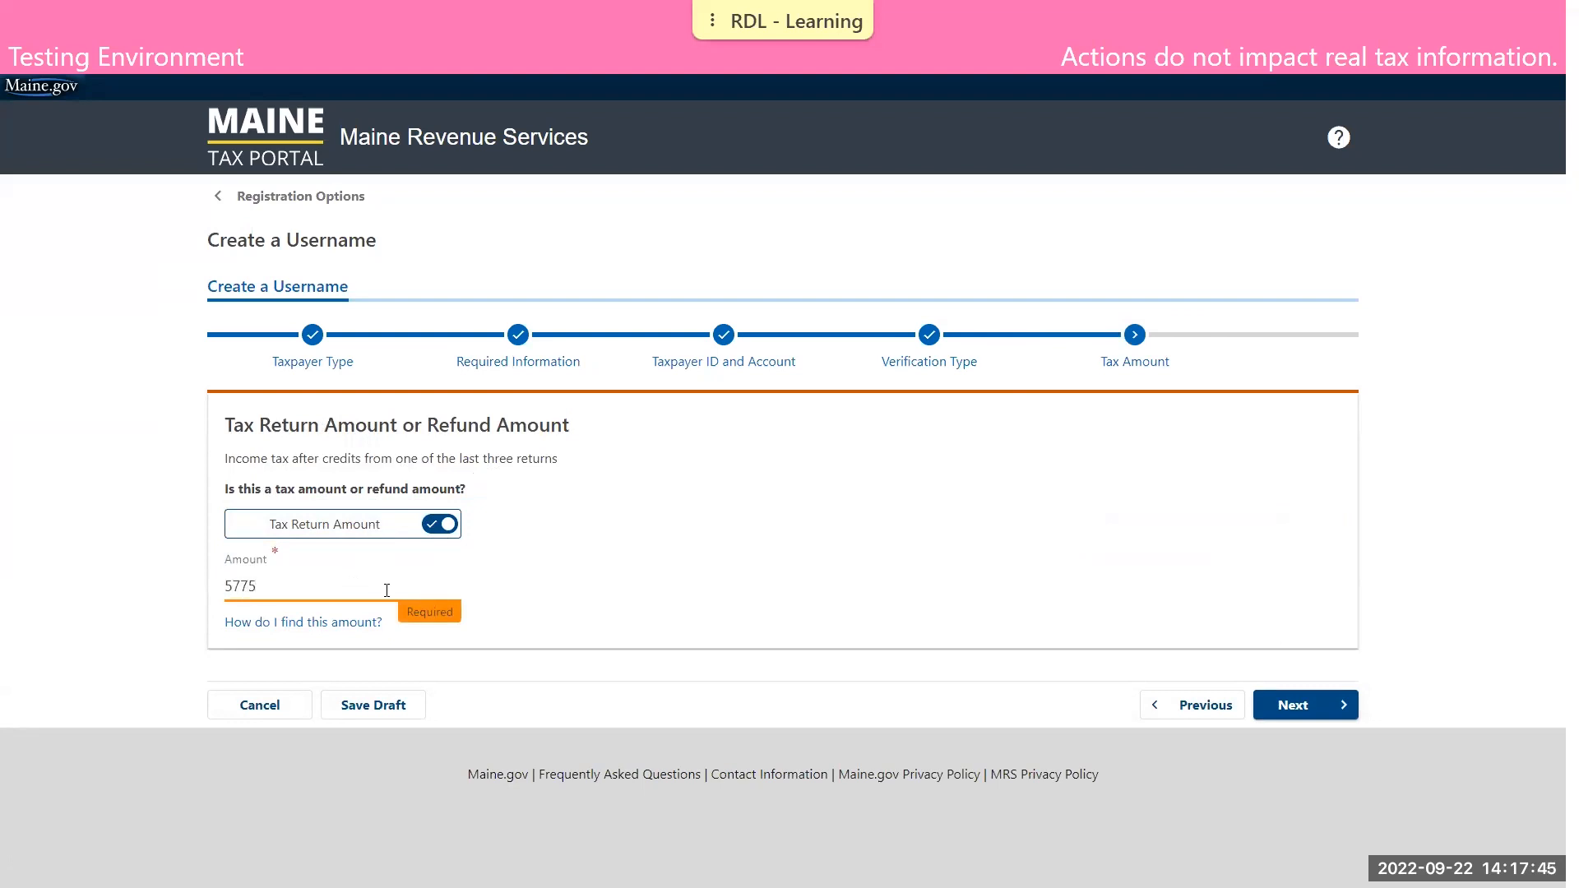
click(882, 544)
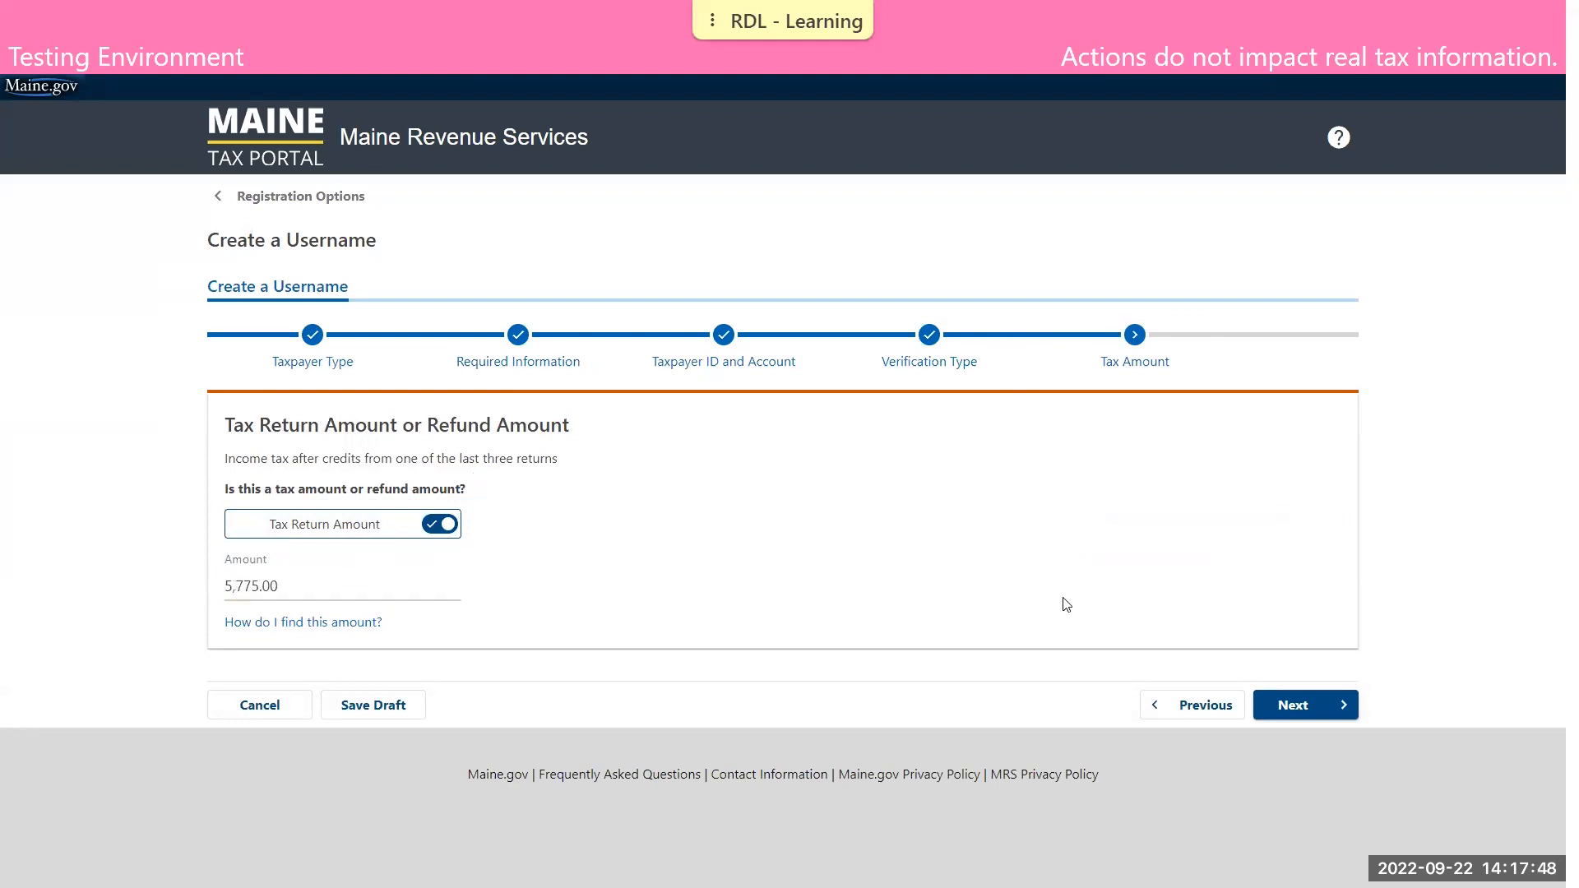
click(1294, 708)
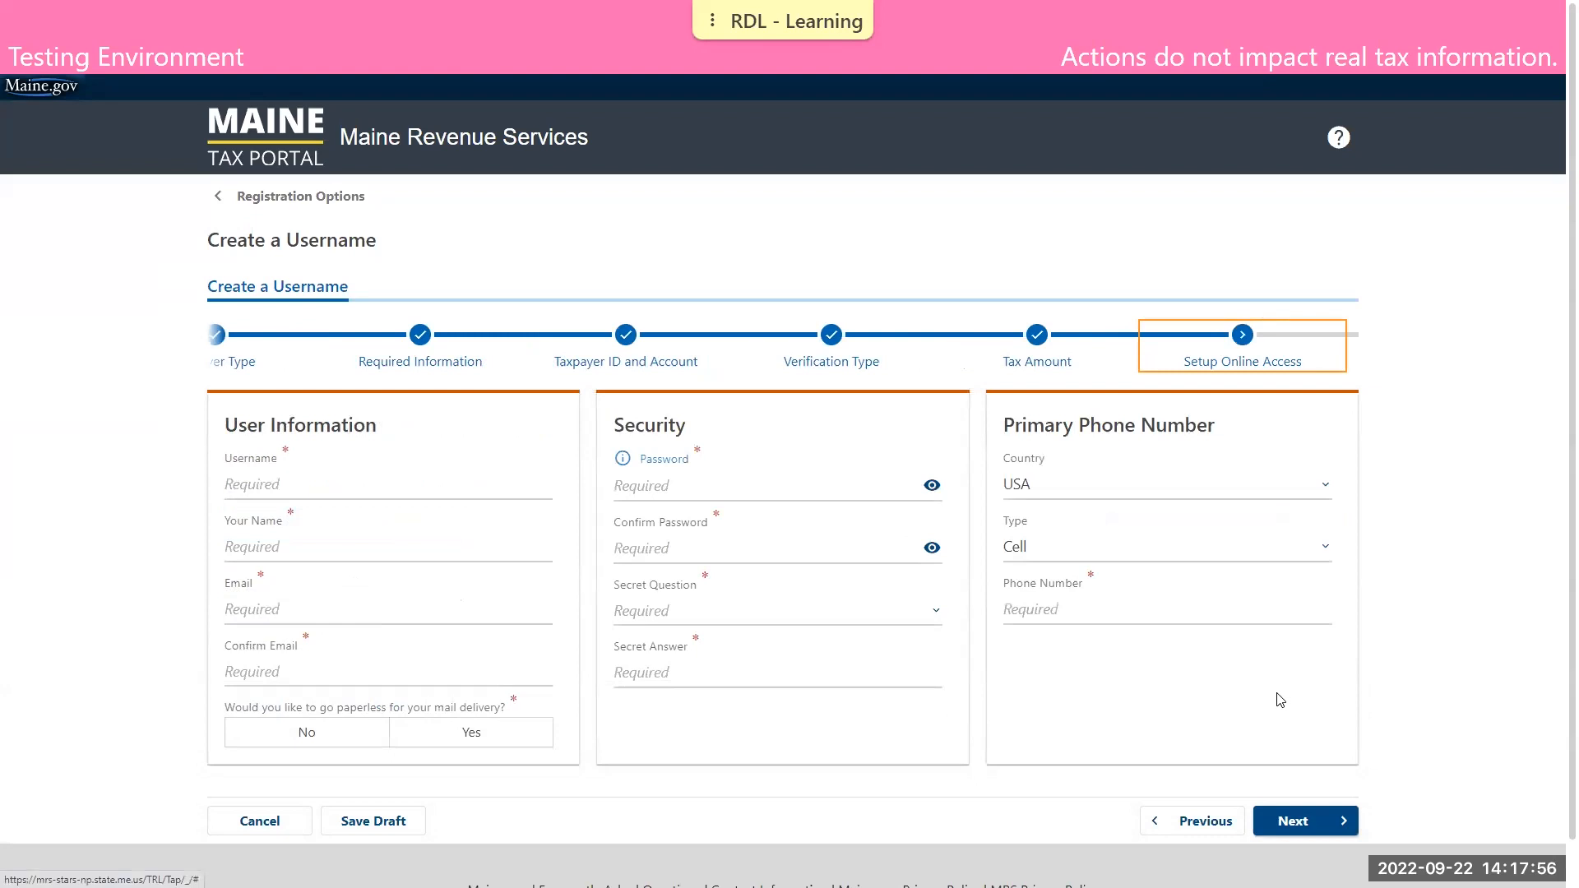
Return to the verification type, switch it to the letter ID and date option, consult the invitation letter, and continue
click(1202, 823)
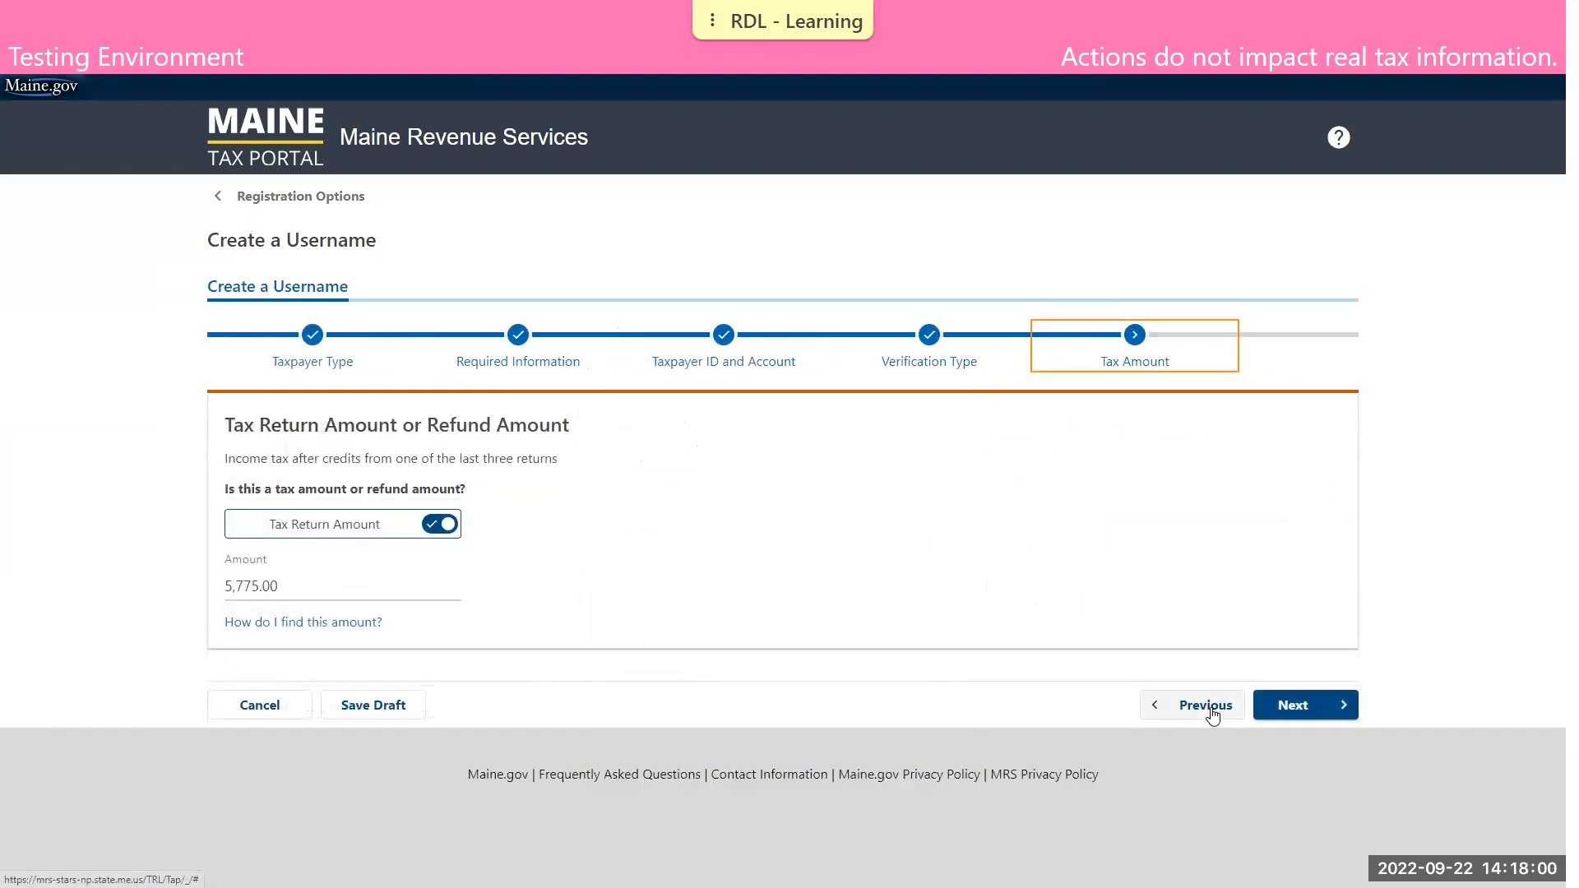
click(1200, 707)
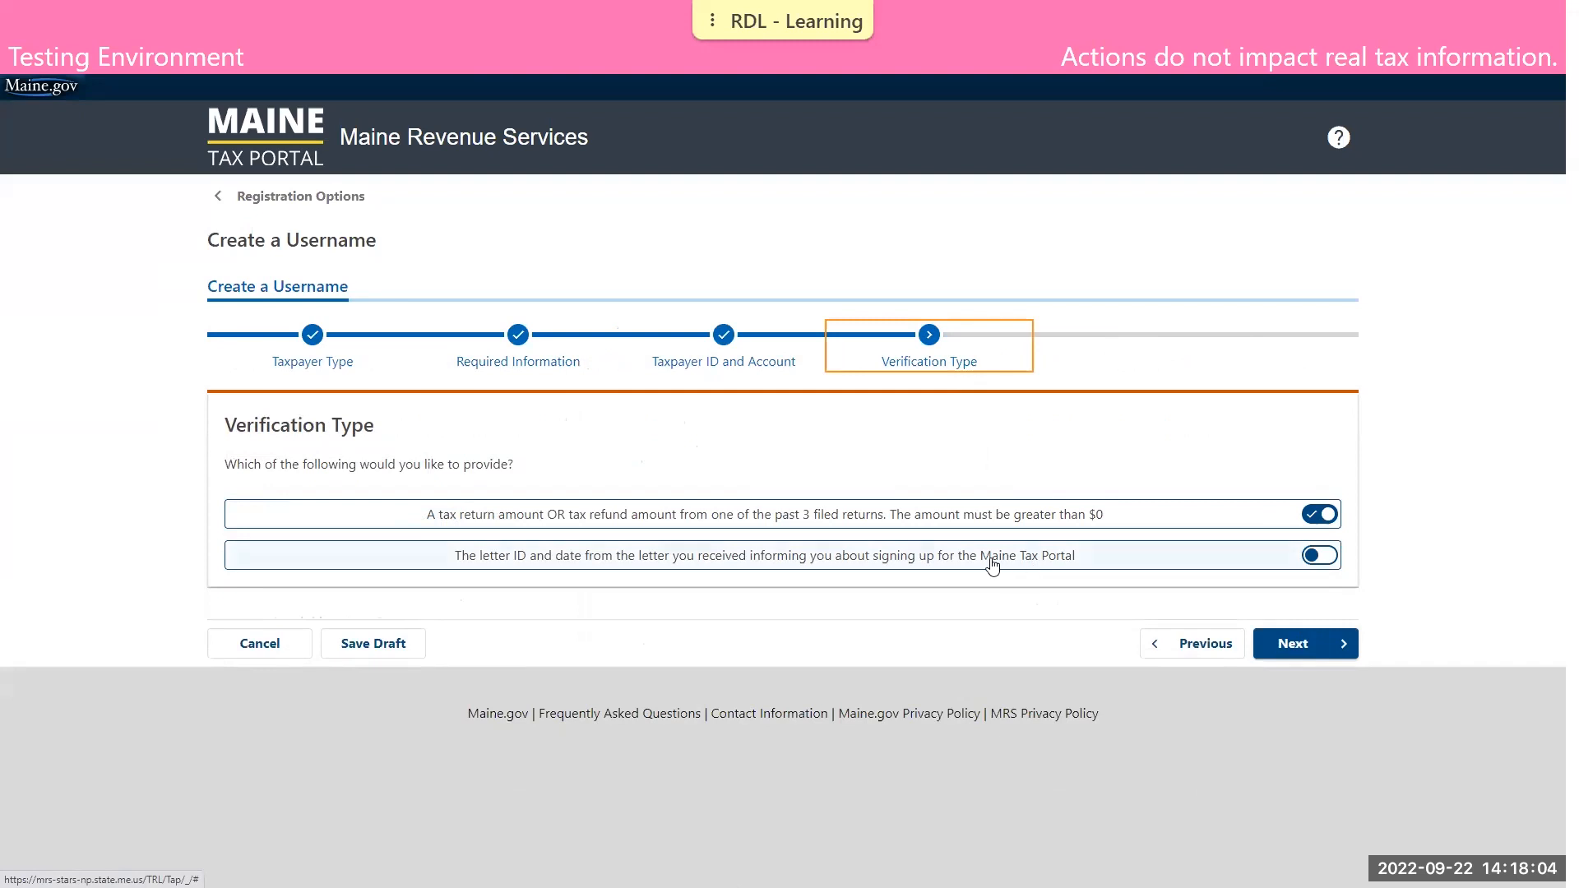
click(1326, 560)
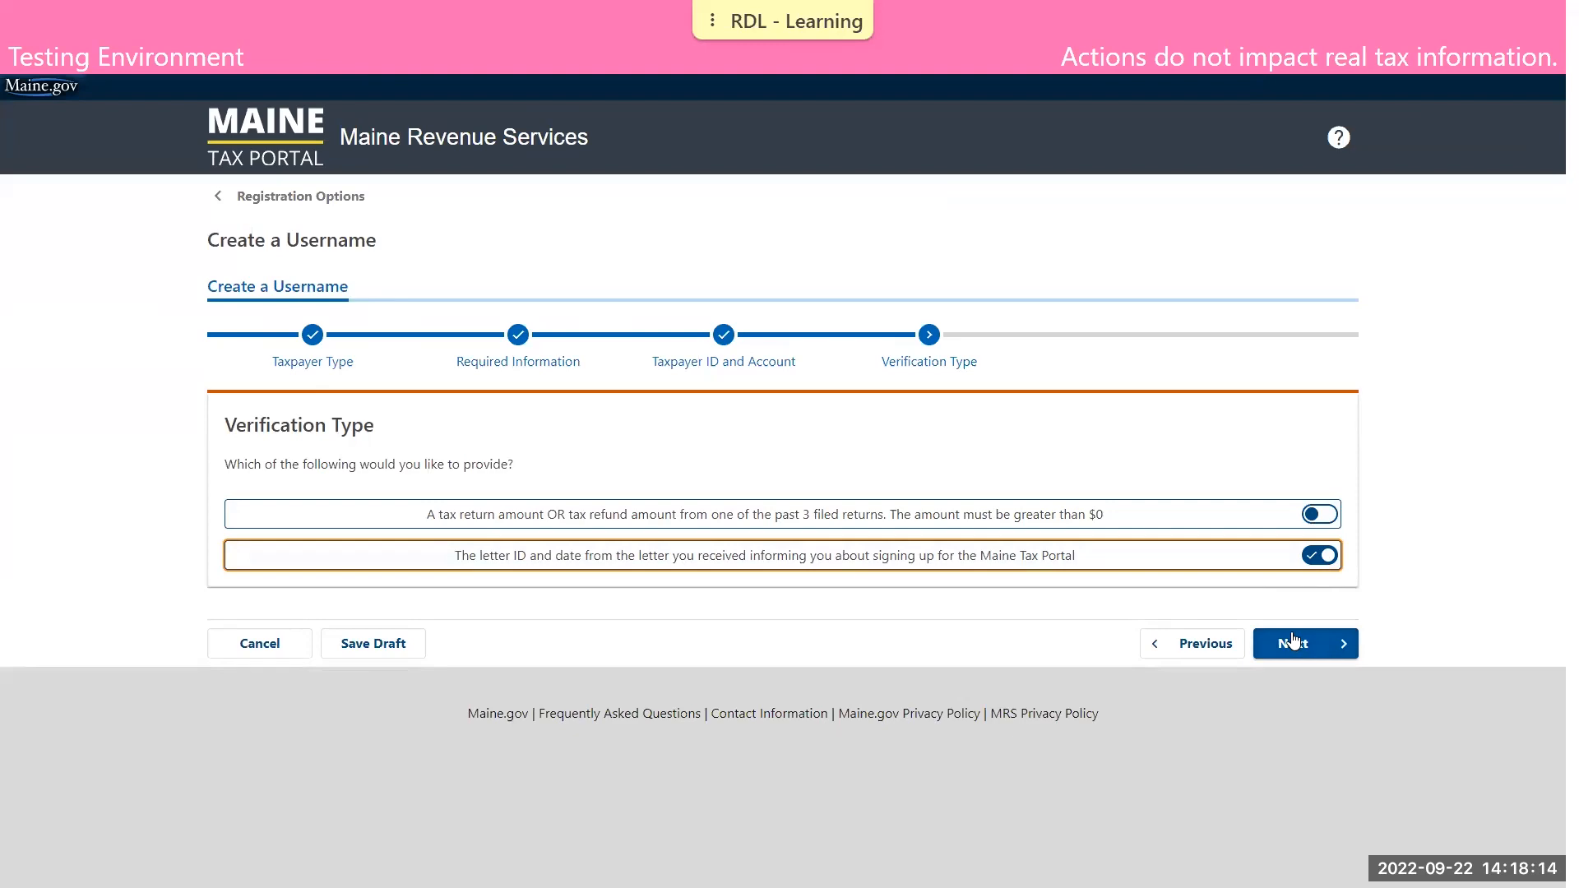
key(ctrl+Tab)
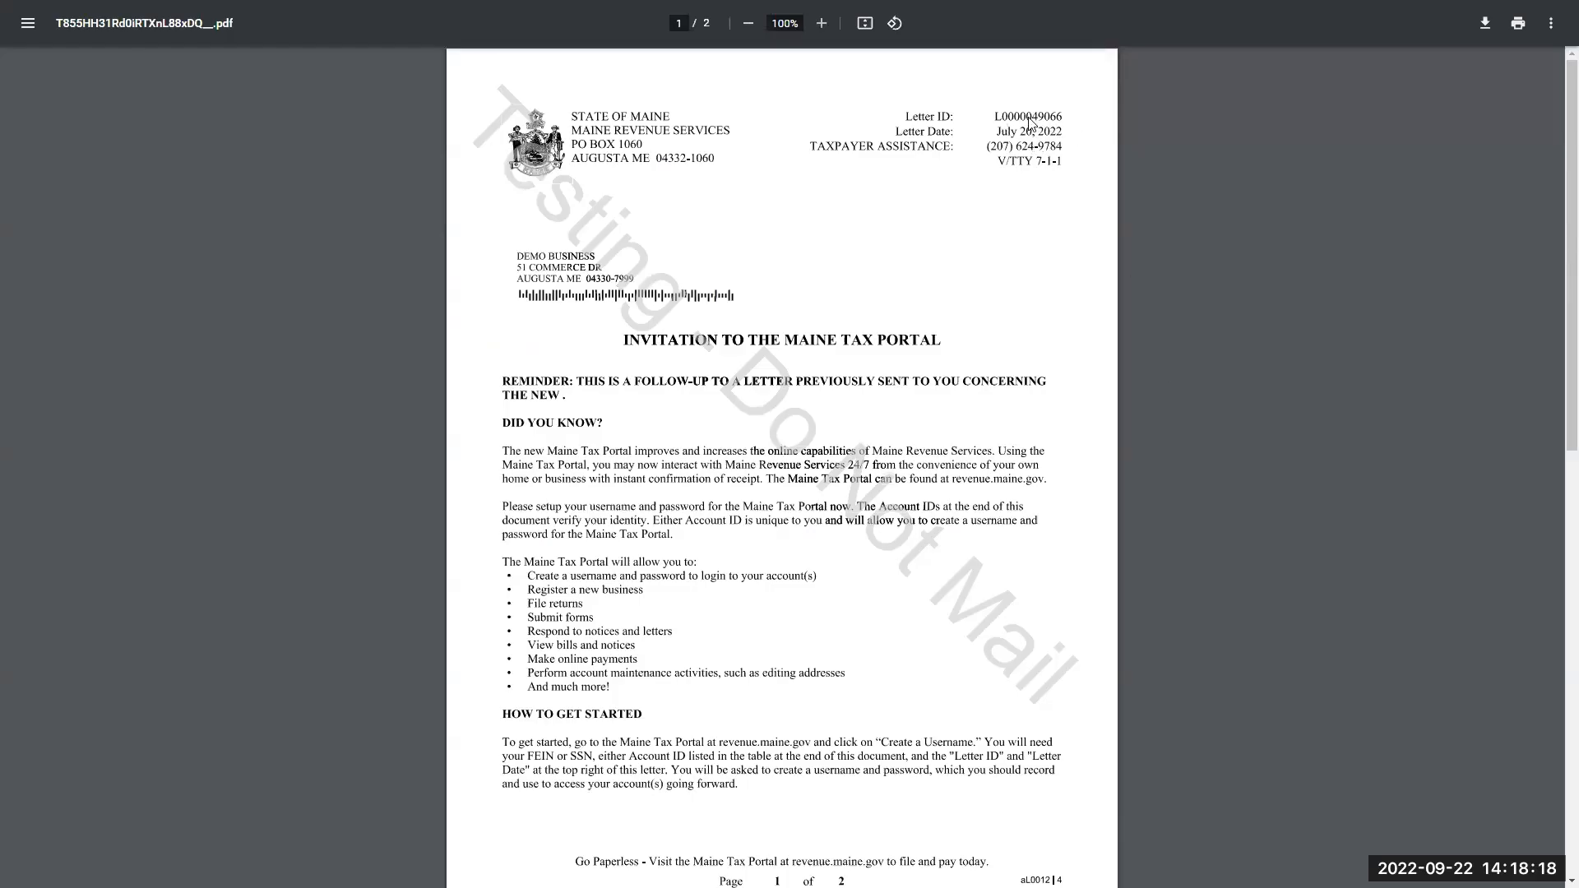
key(ctrl+shift+Tab)
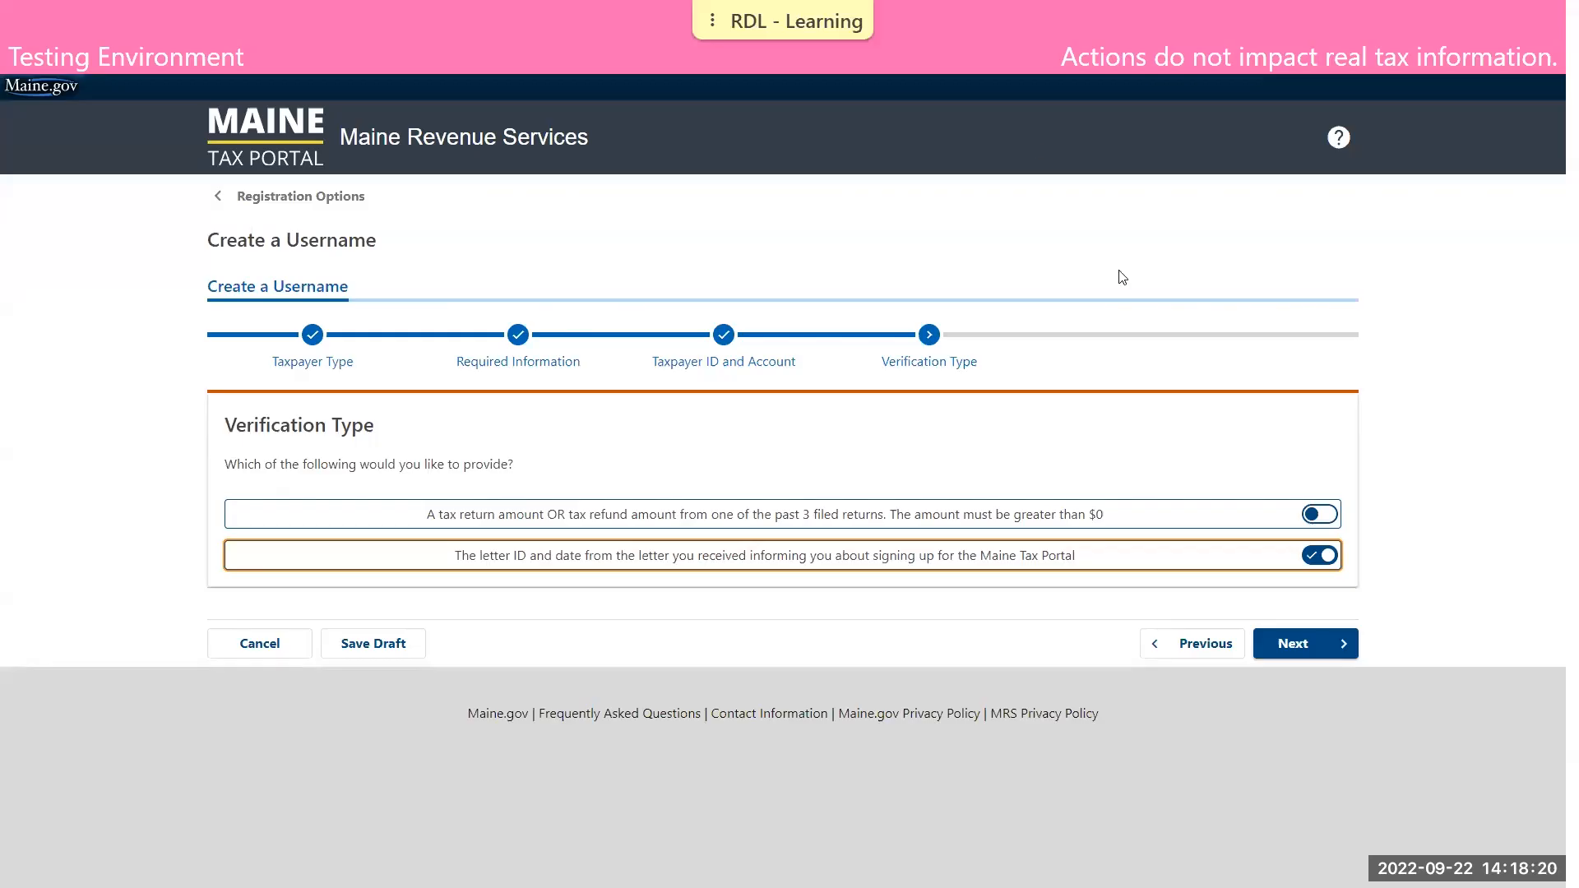
click(1298, 647)
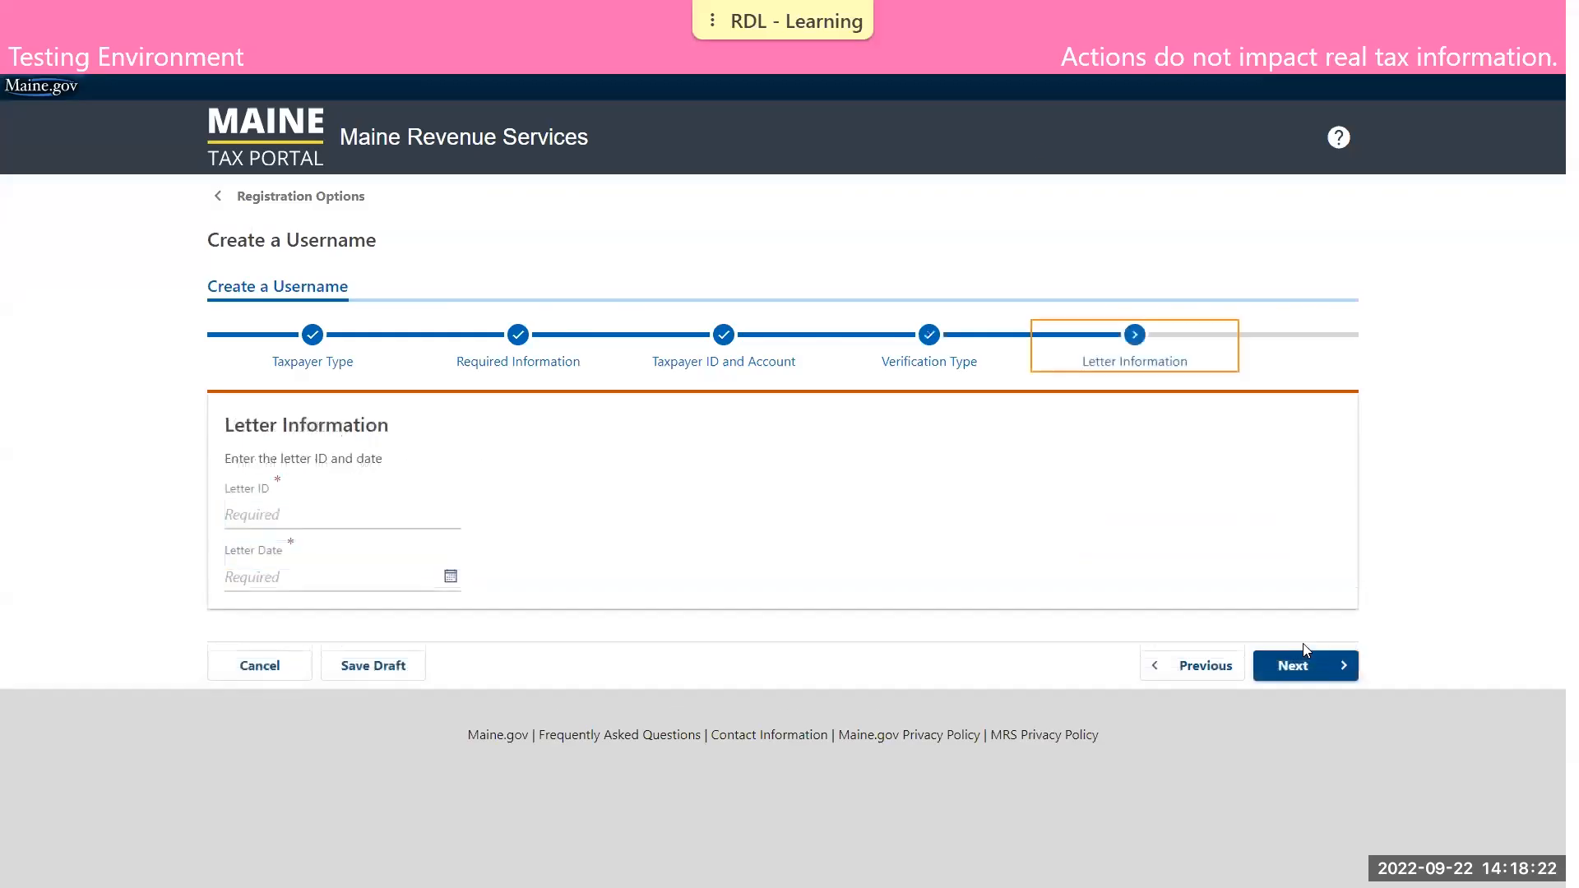
Enter the letter ID from the invitation letter with the letter date 07/20/2022, and continue to the online access setup
click(388, 505)
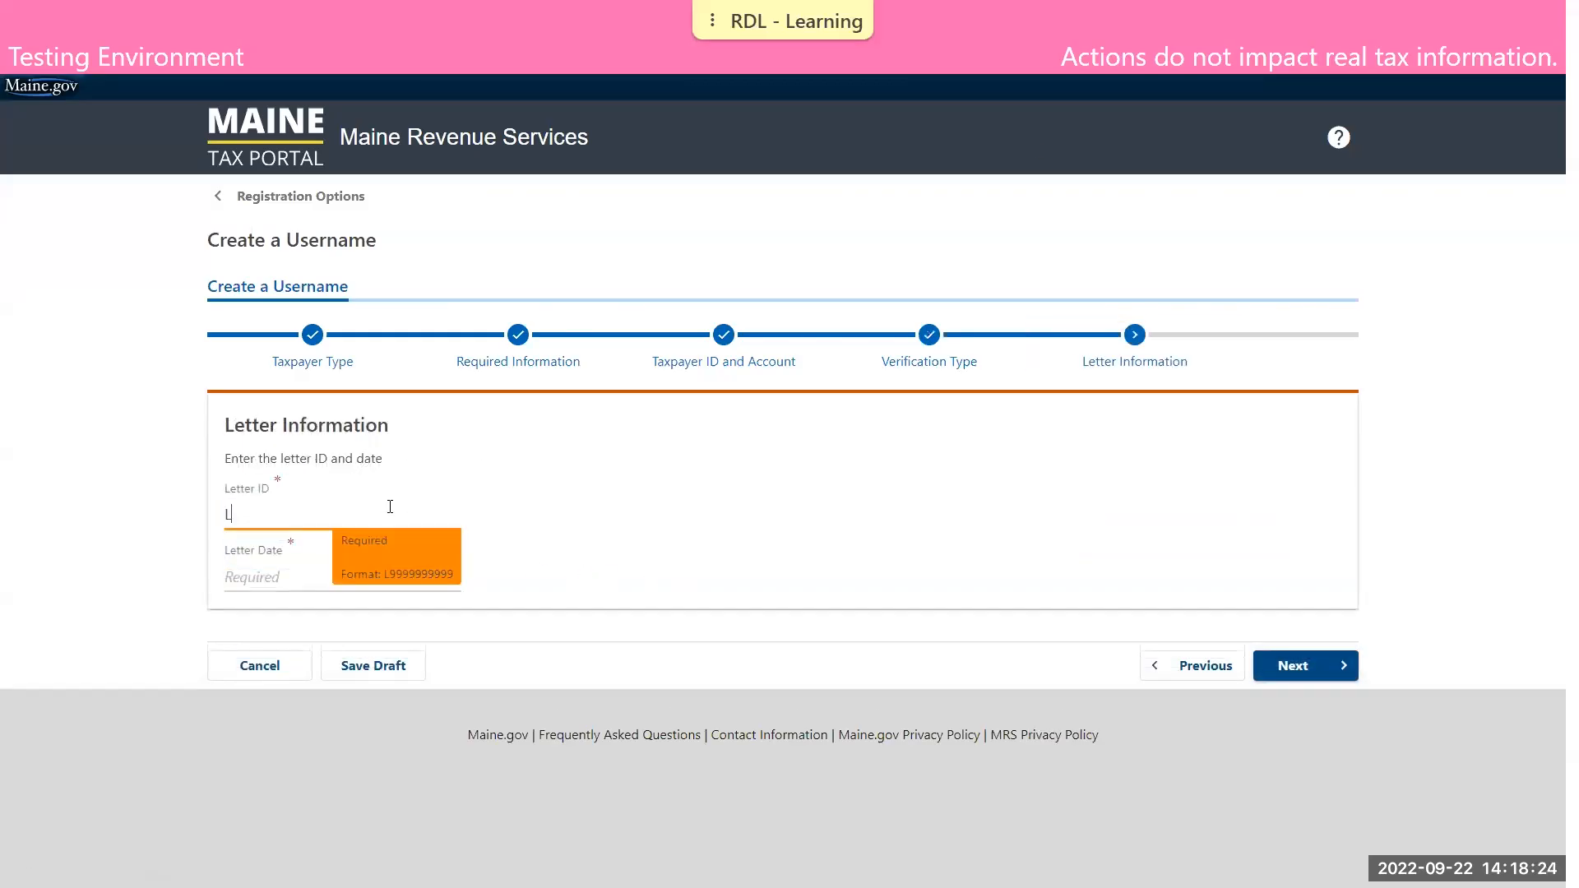
key(Tab)
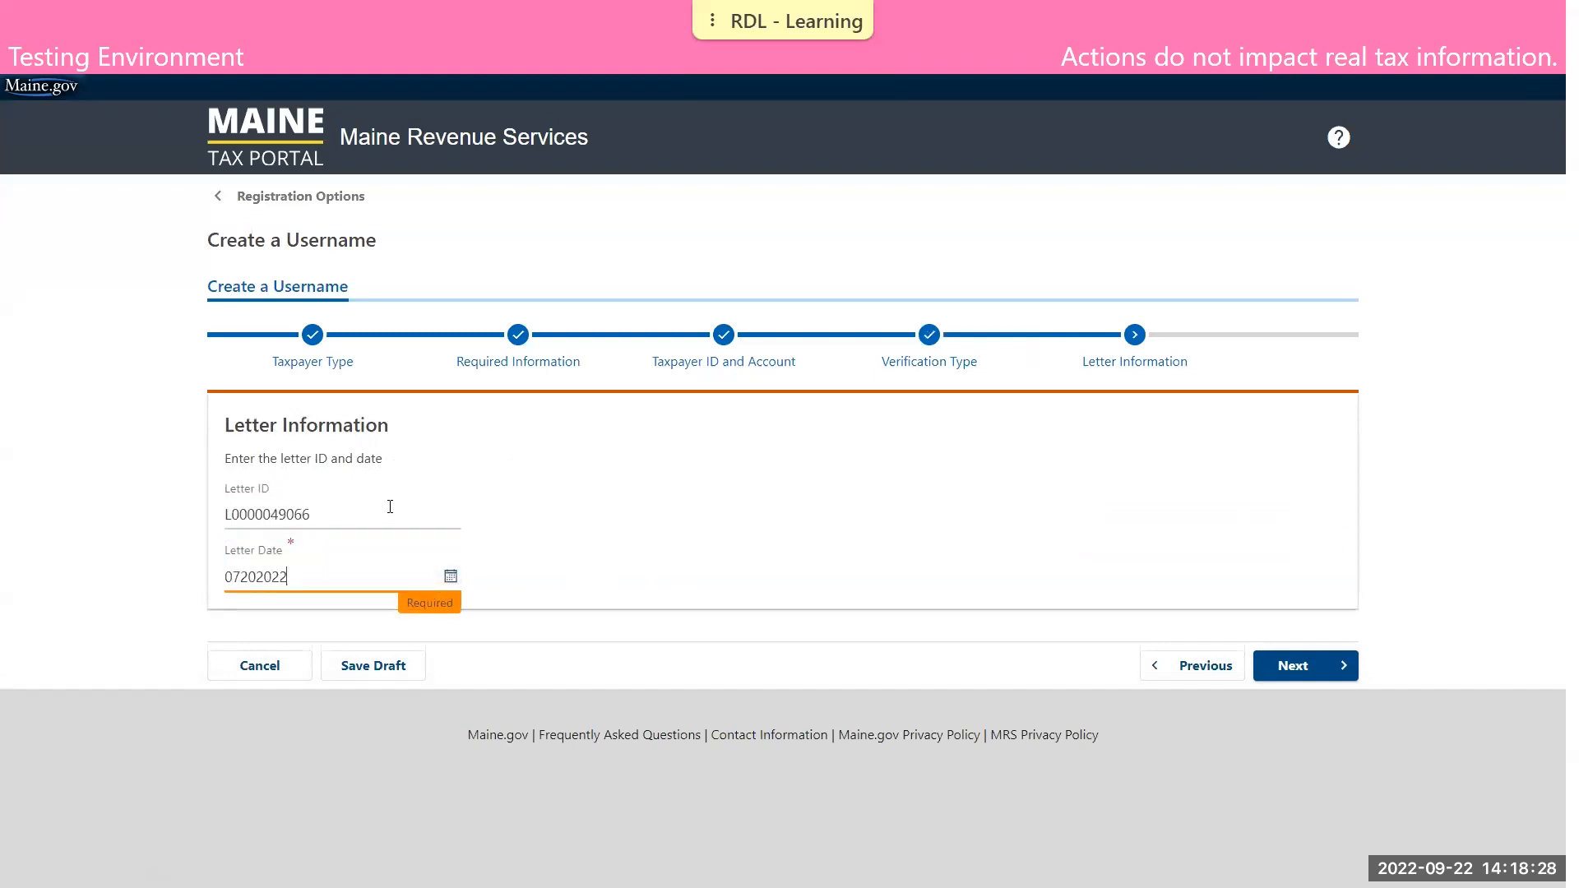
key(Tab)
click(1322, 667)
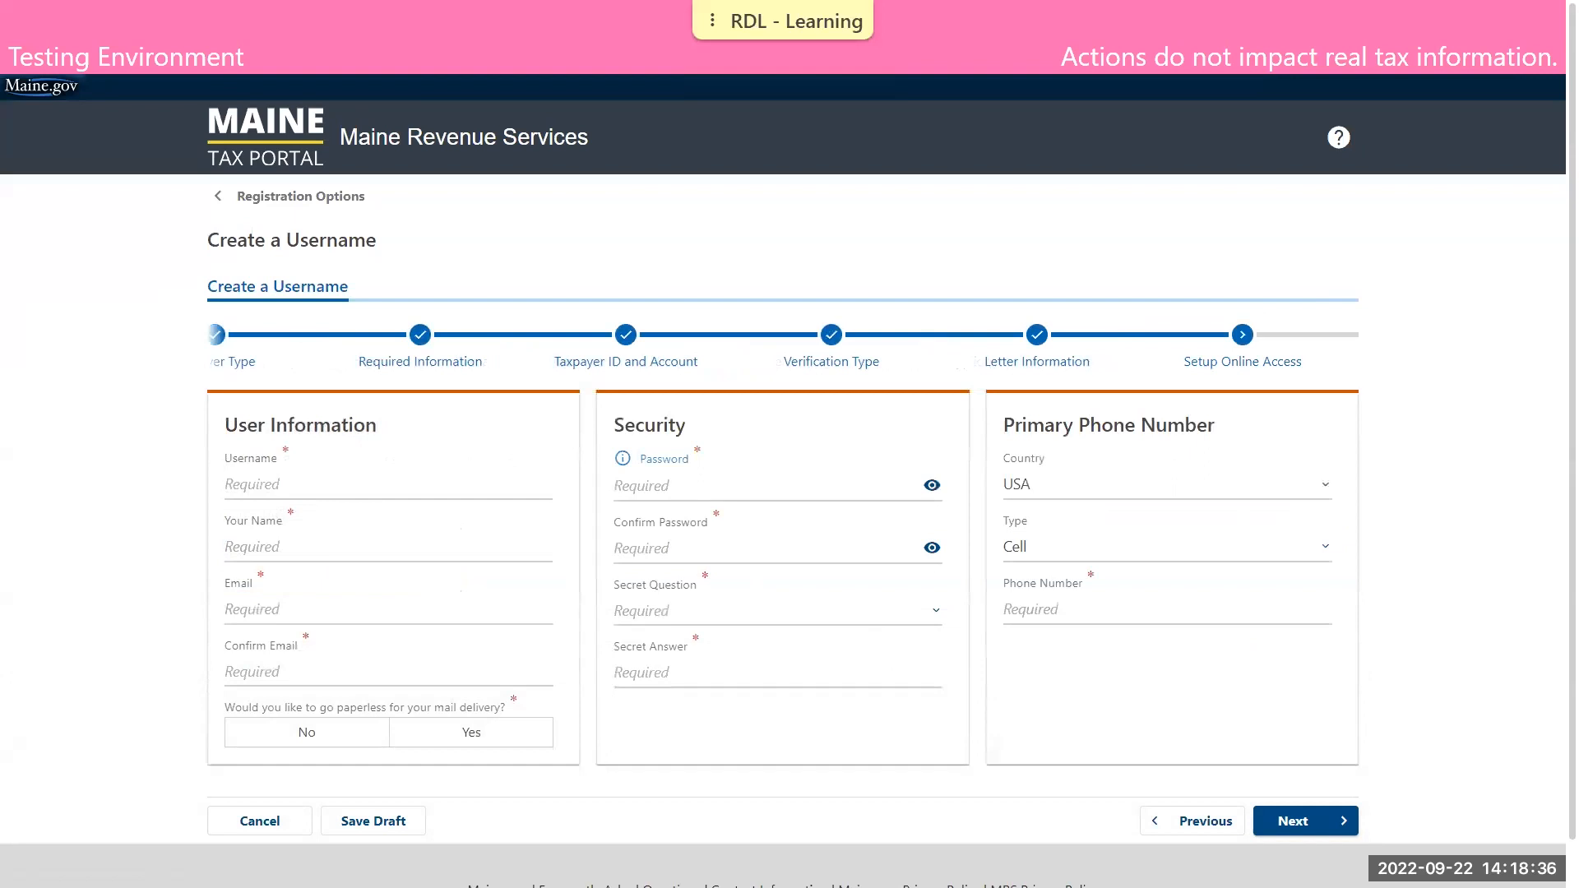
Set the username to DEMOBUSINESS and the name to DEMO BUSINESS in the user information
click(273, 480)
text(DEMOBUSINESS)
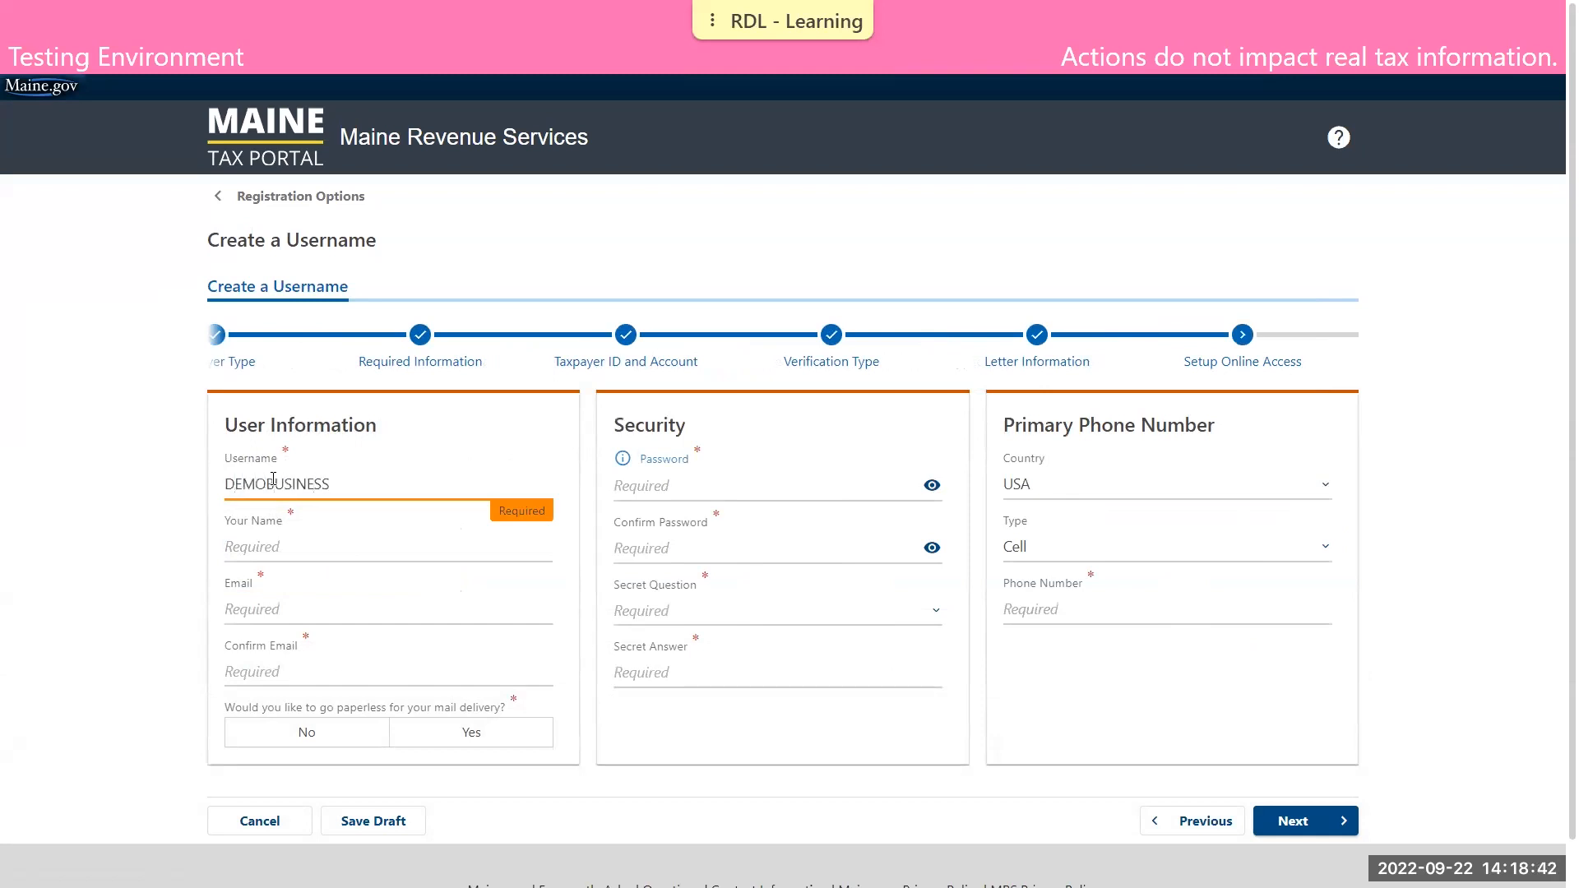
key(Tab)
text(DEMO BUSINESS)
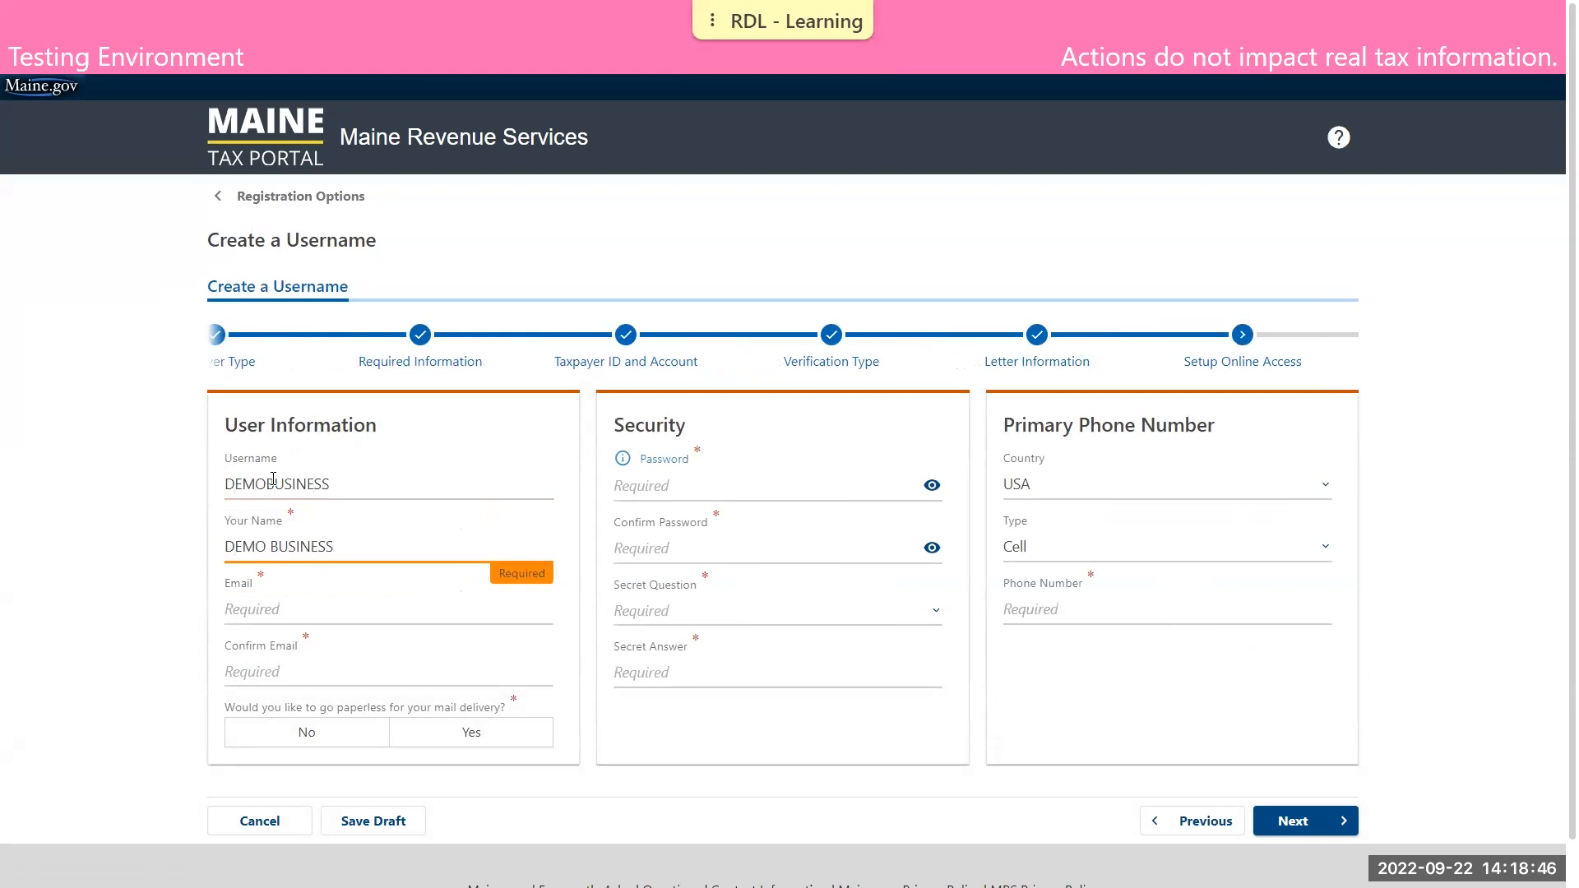
Enter and confirm the business's contact email, and answer No to paperless mail delivery
key(Tab)
key(Tab)
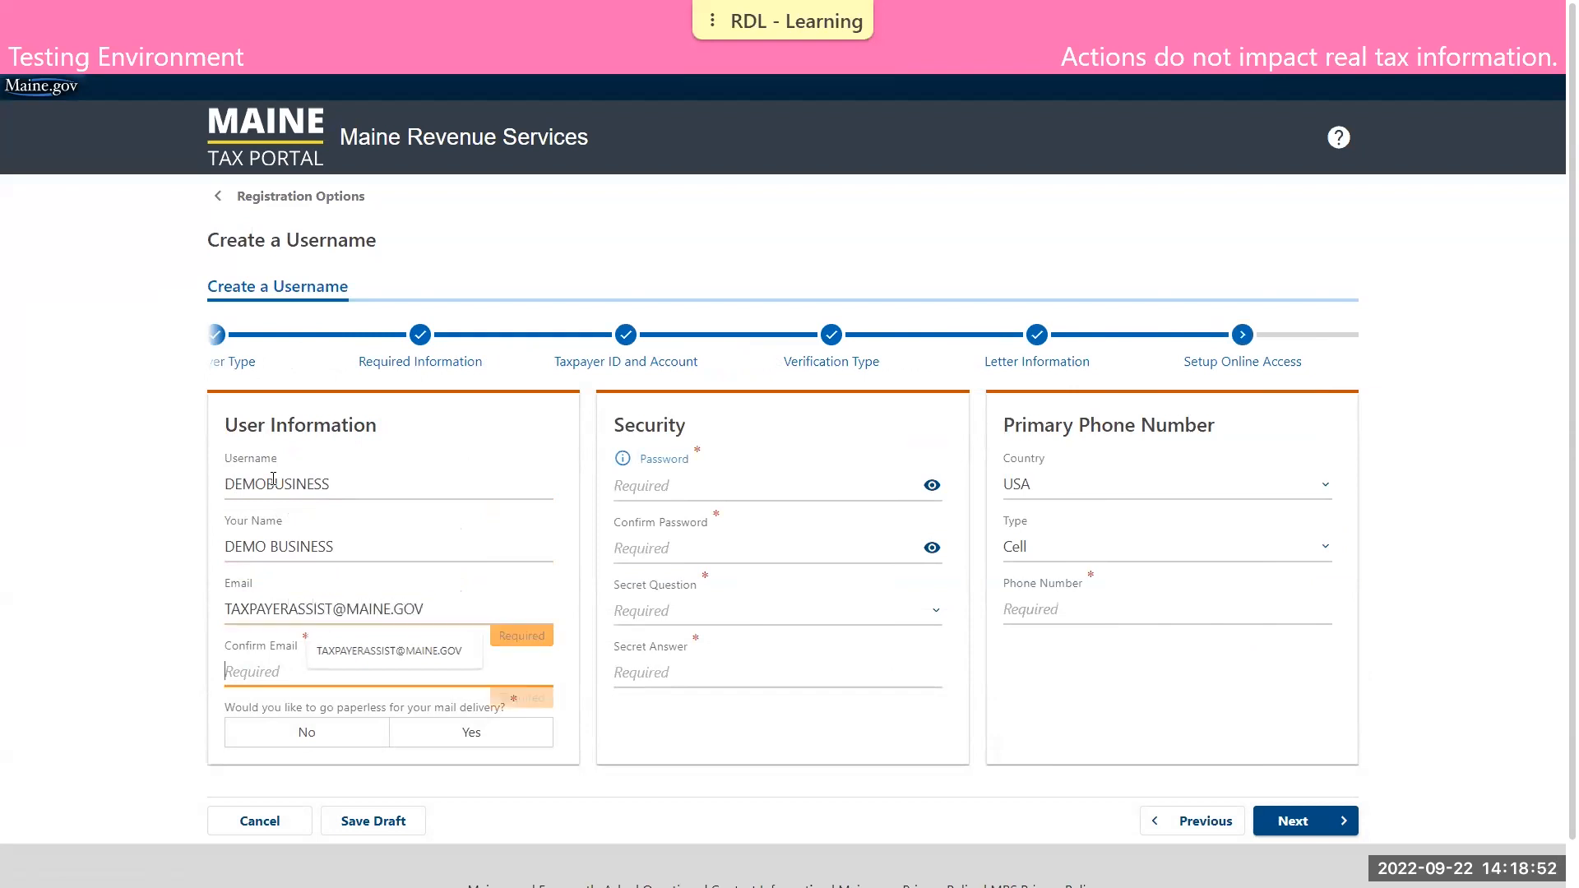
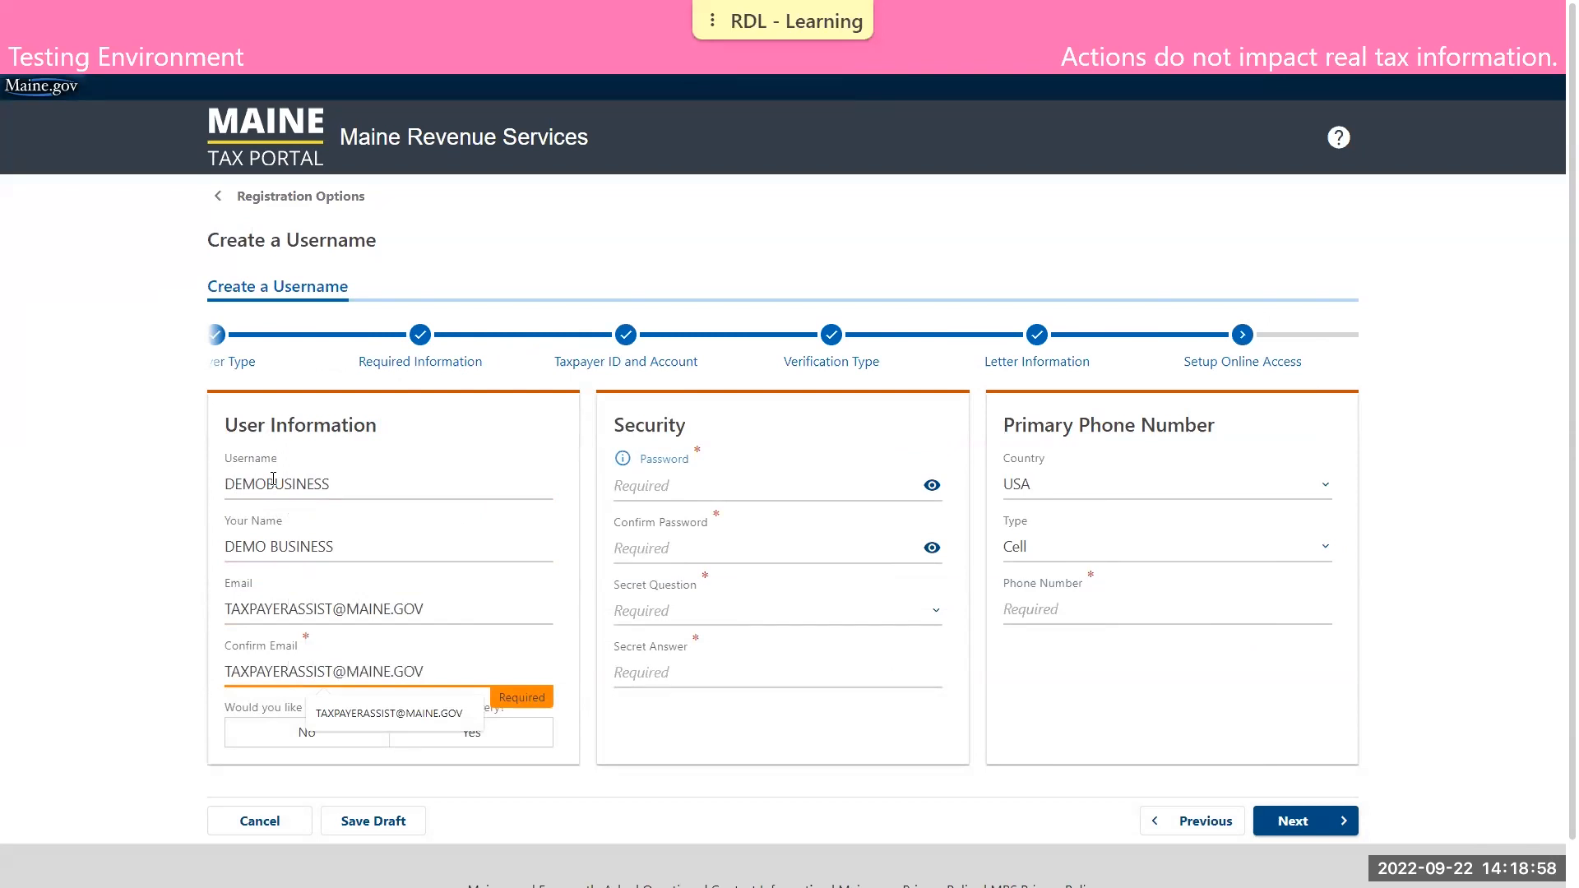
click(272, 749)
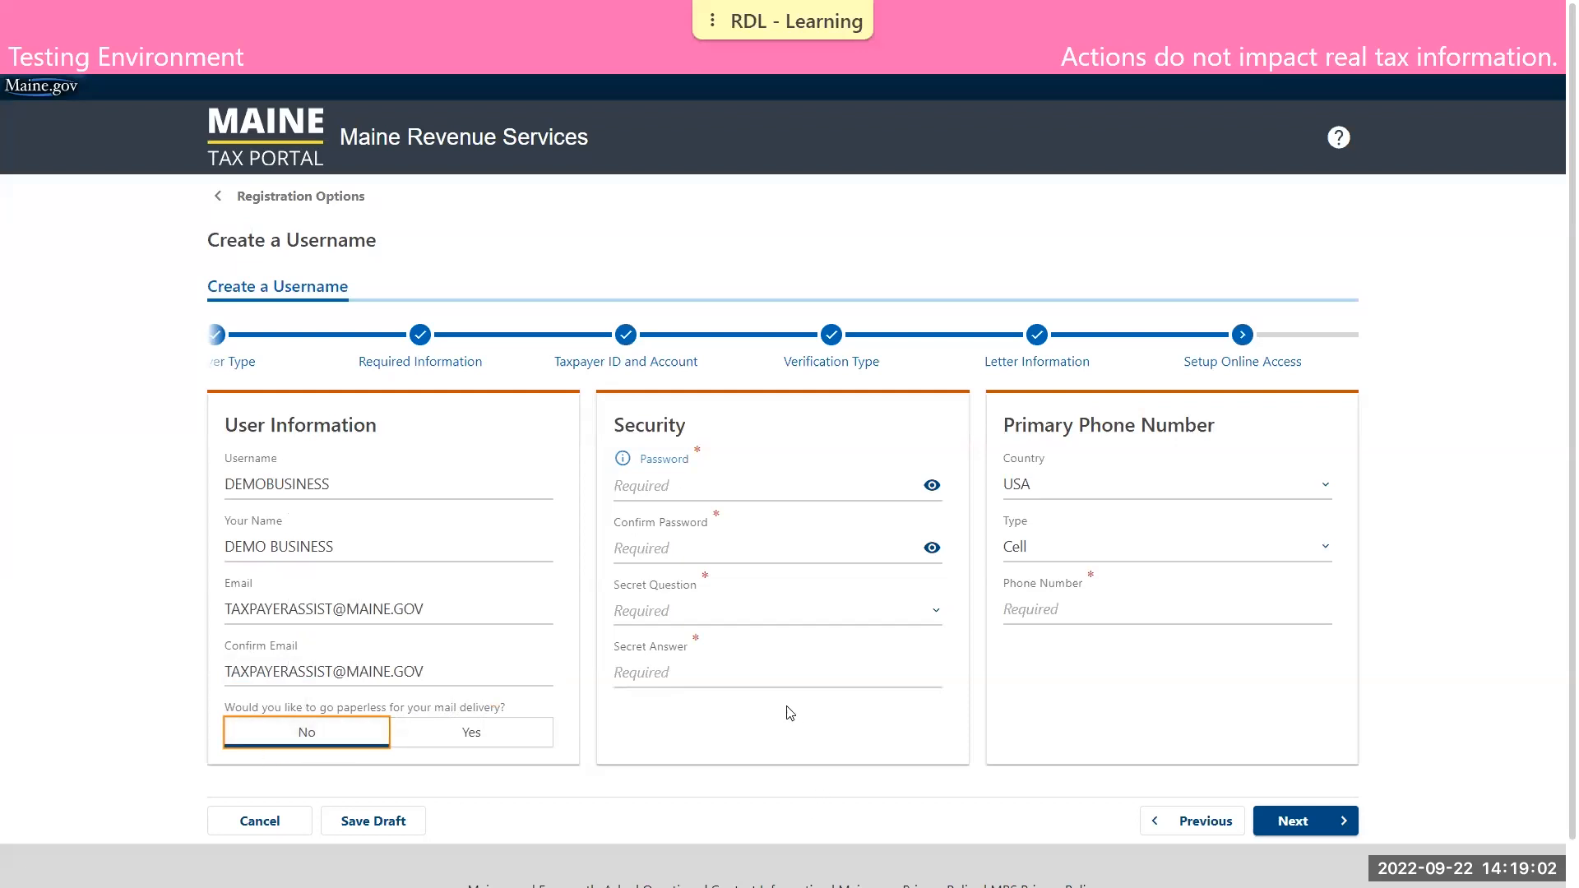
Enter the account password, check it against the password requirements, and fill in the password confirmation
click(705, 486)
text(D•••••••••••••)
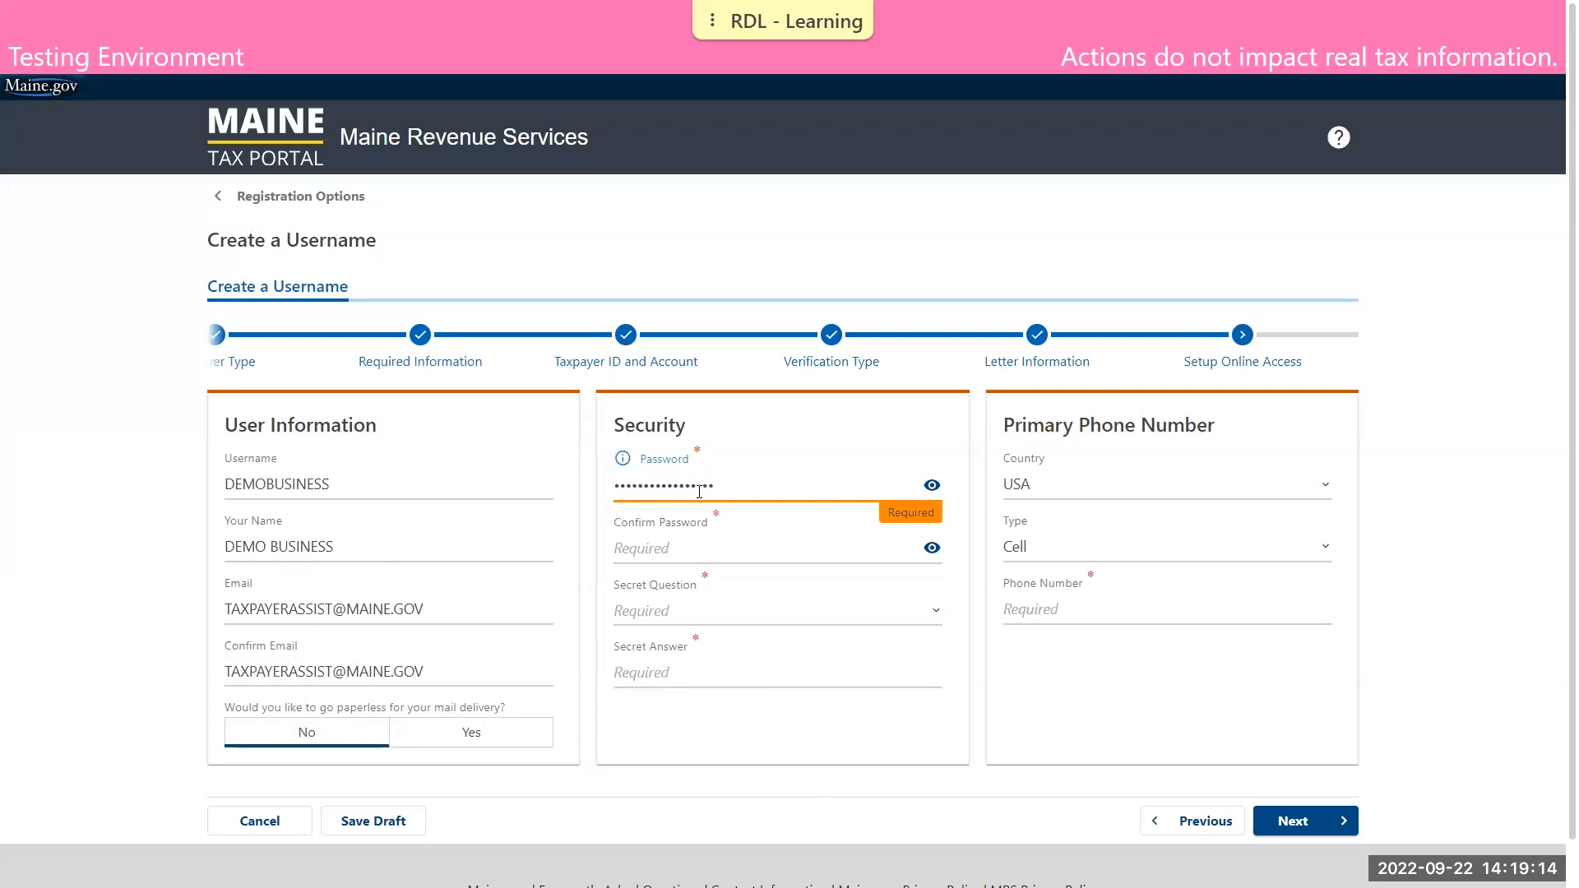
click(628, 466)
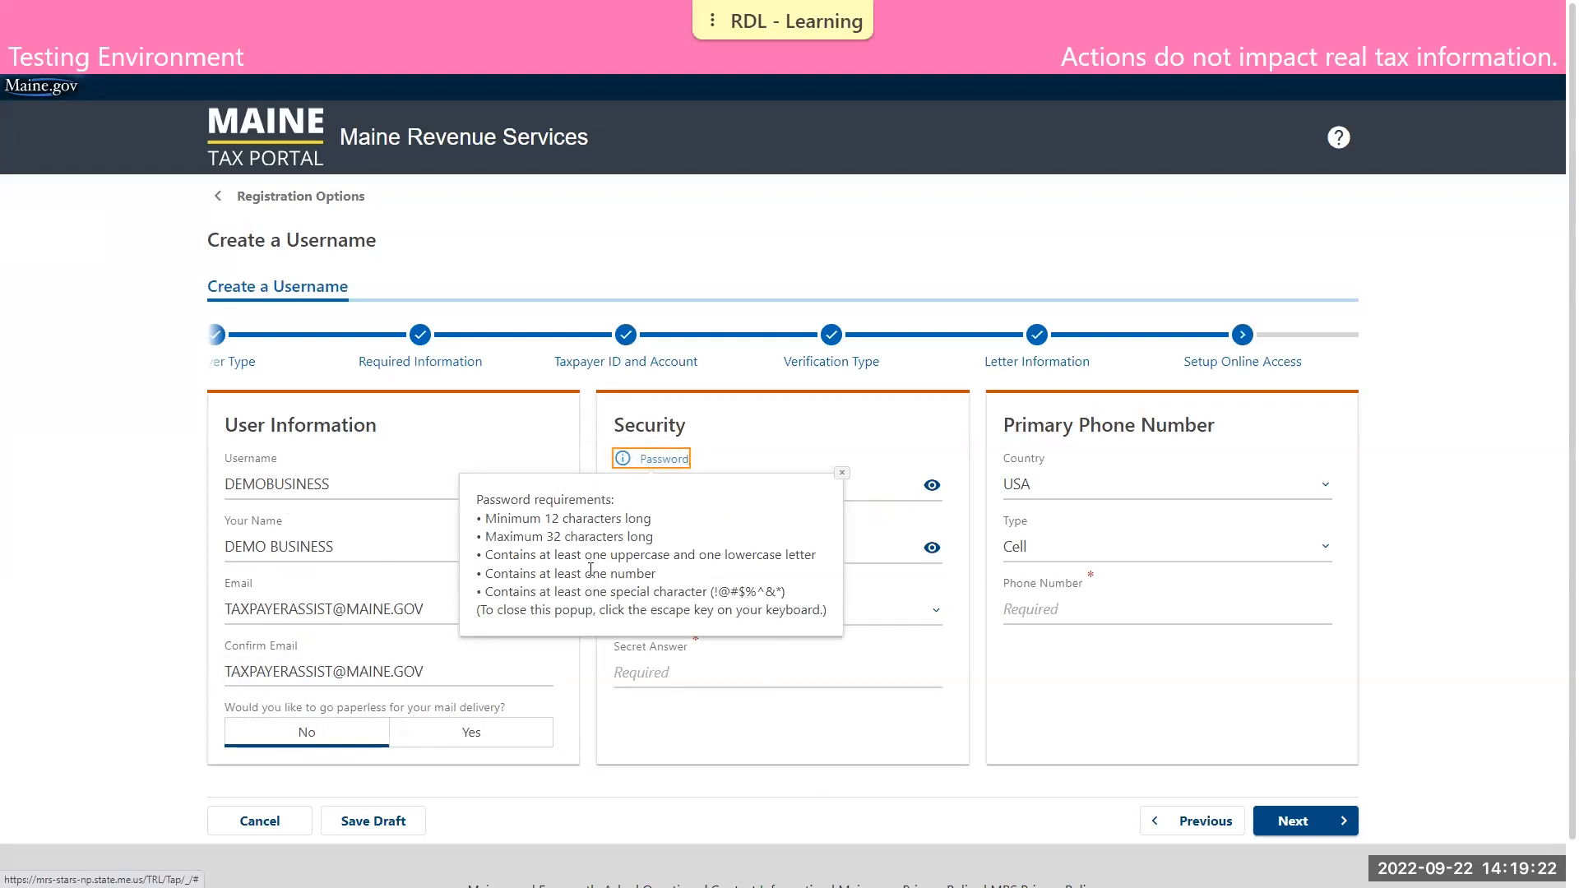
click(841, 473)
click(932, 485)
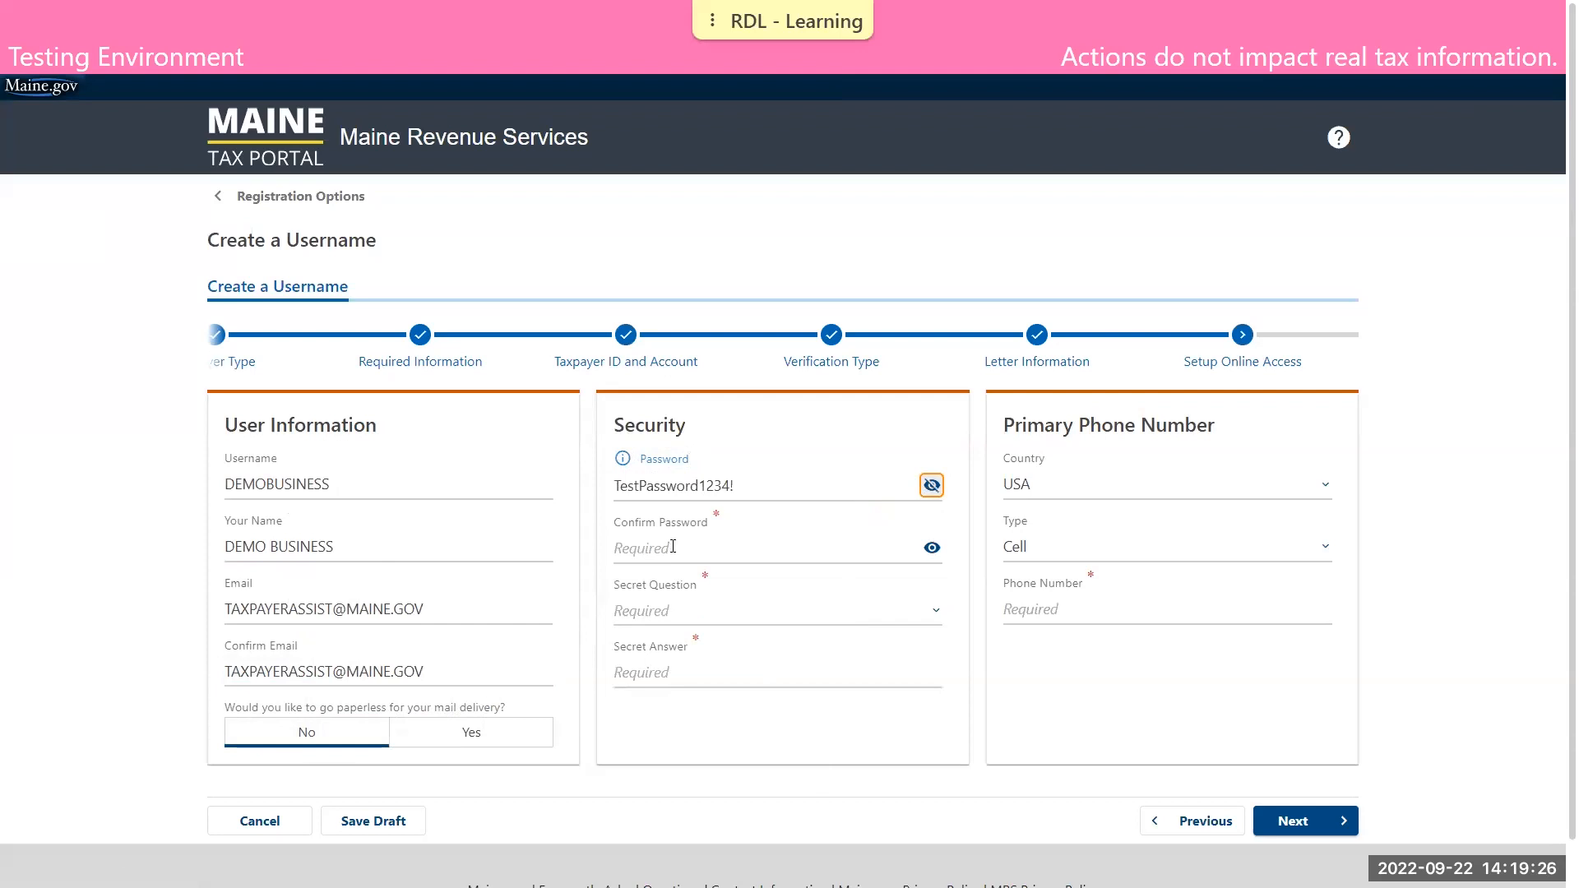
click(665, 548)
text(Test)
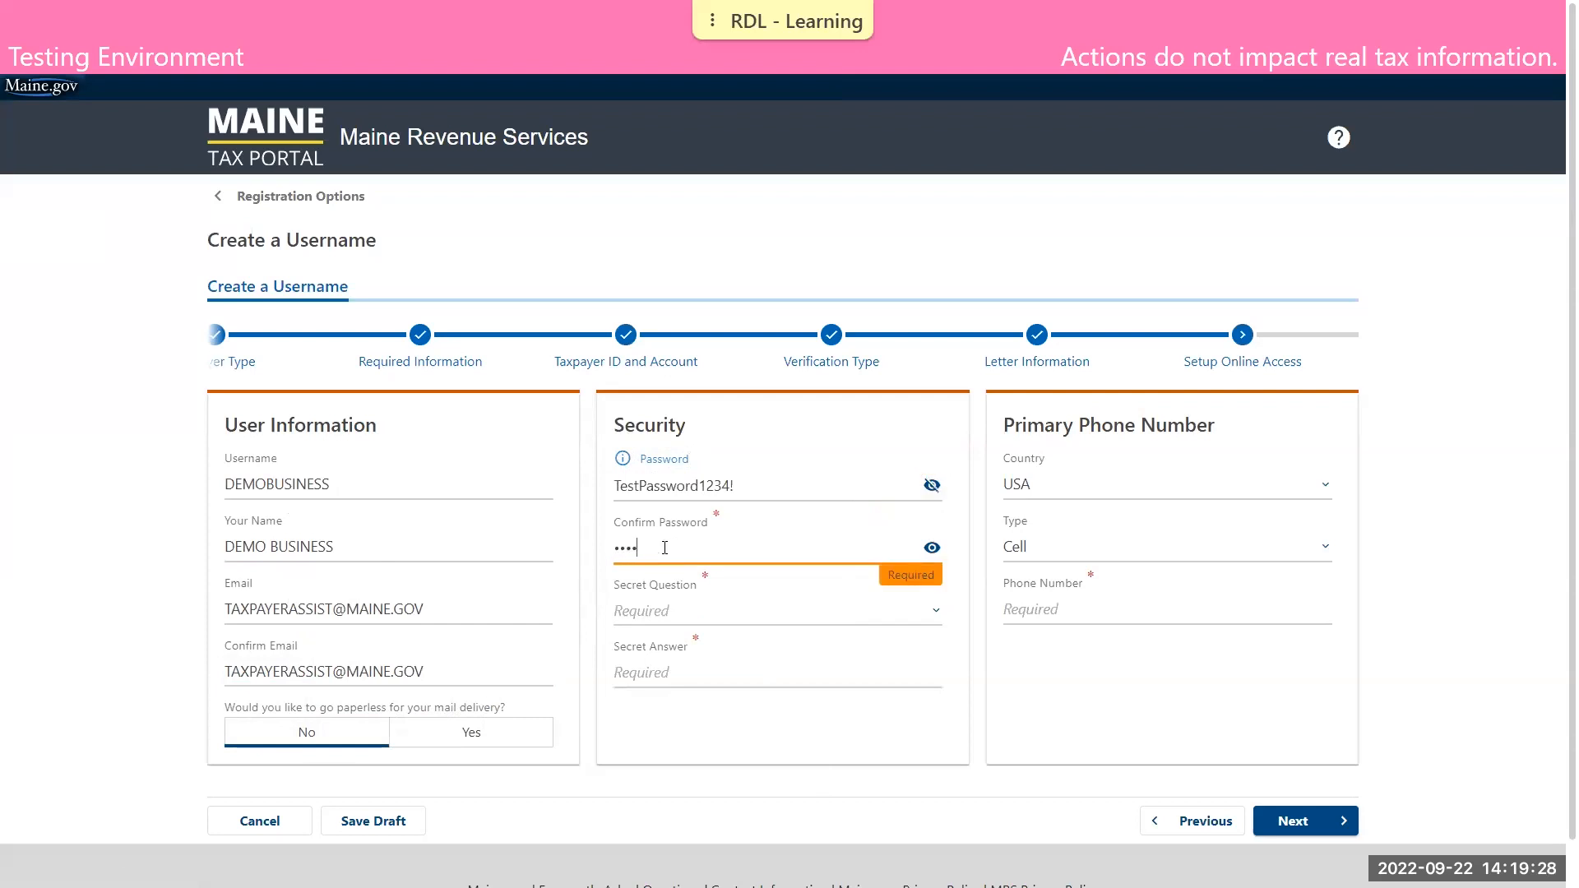
text(Password123)
click(1069, 715)
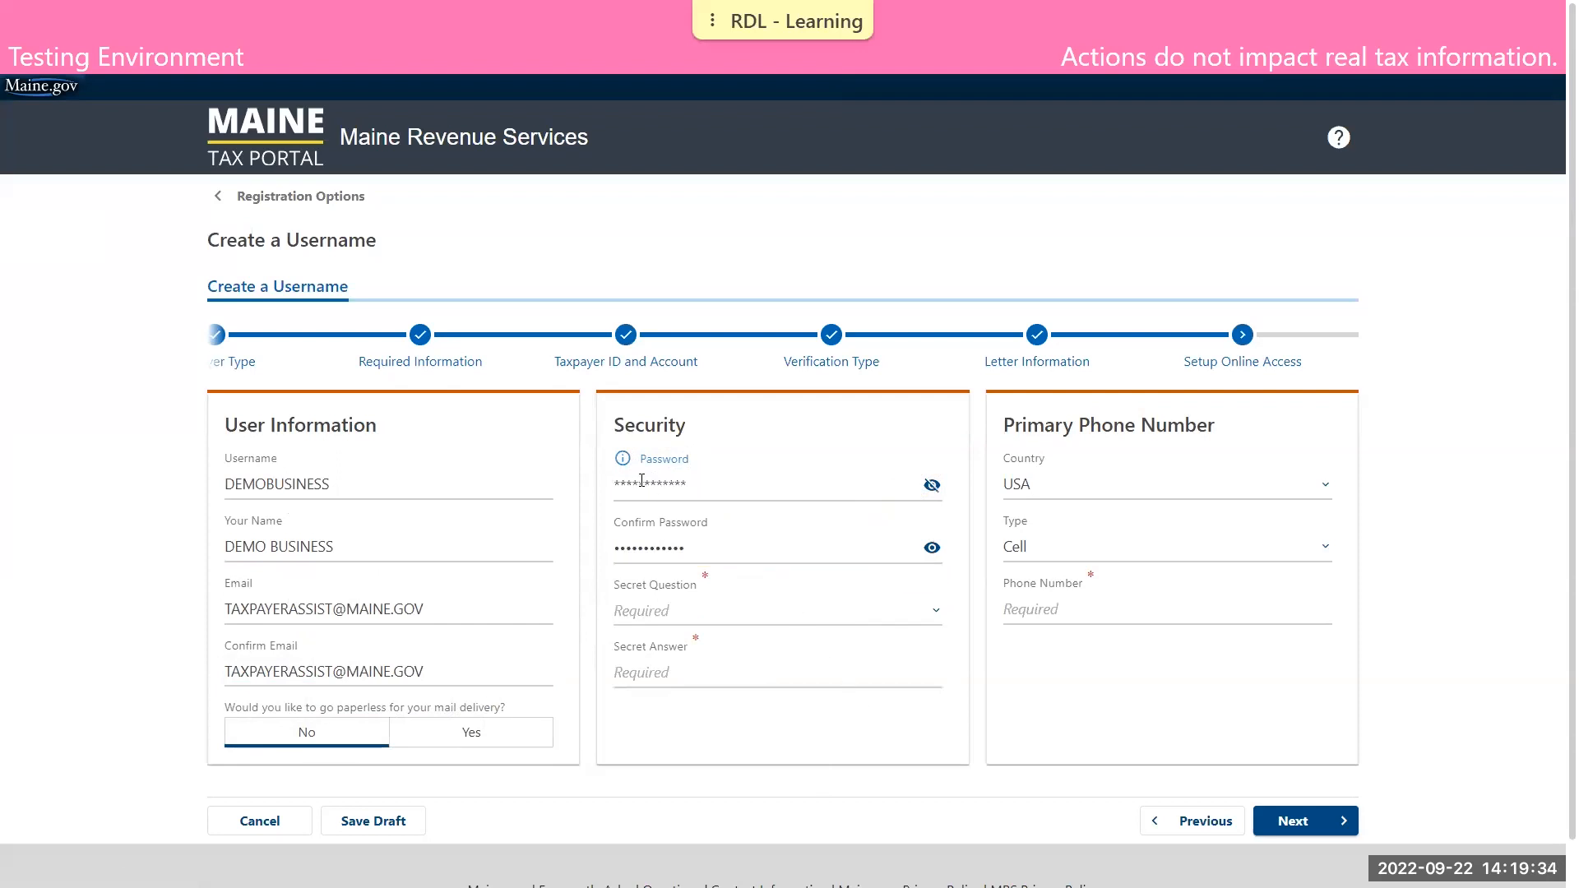
Choose the secret question about the first and last name of a favorite childhood friend and enter the secret answer
click(668, 615)
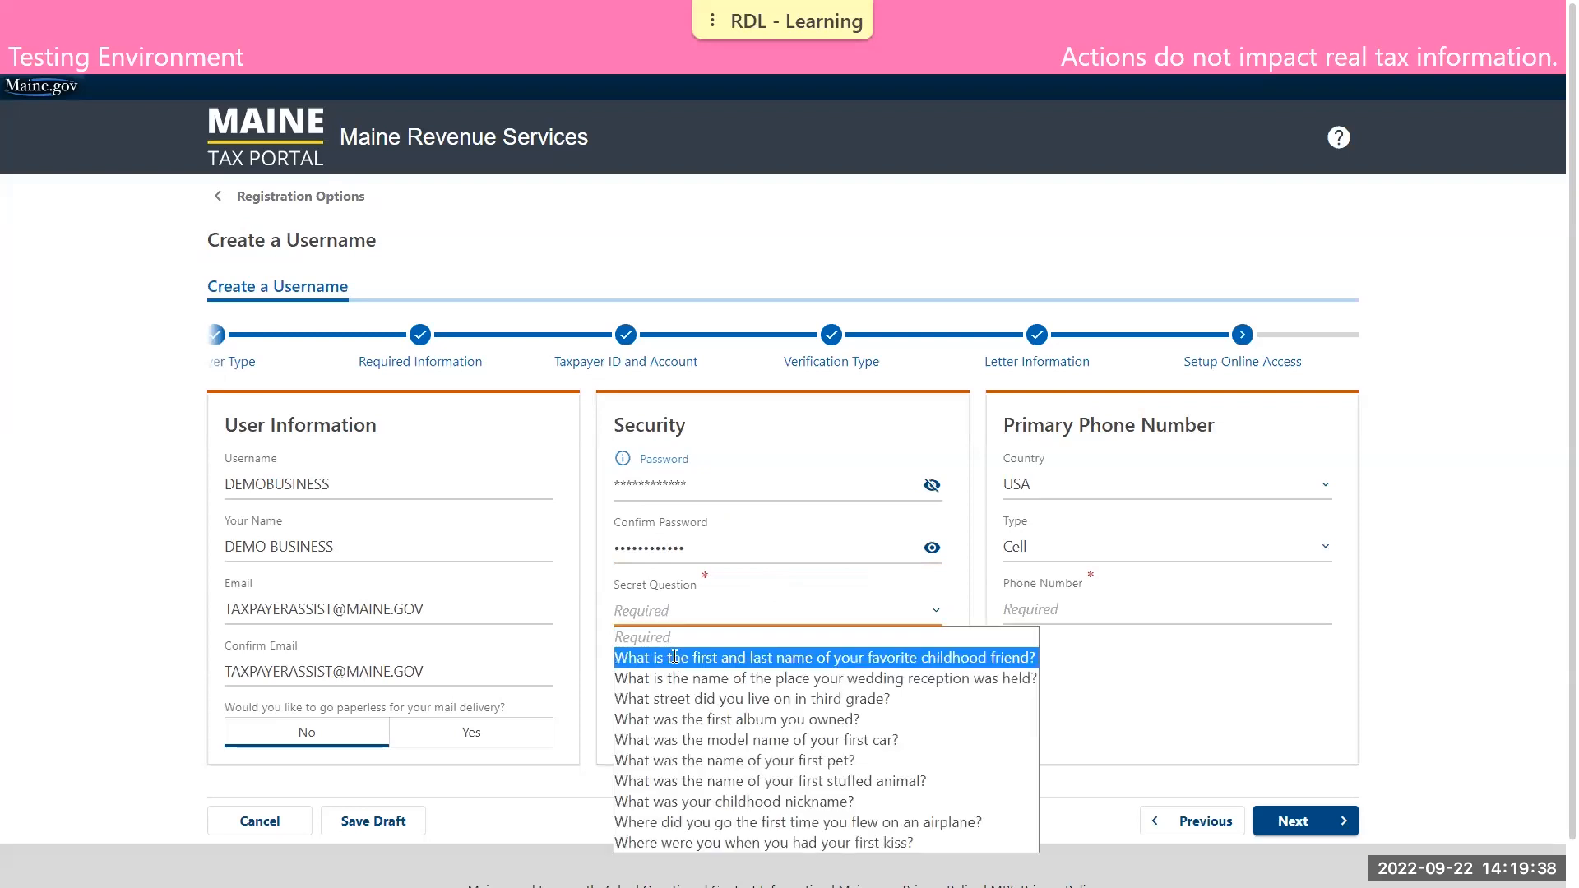
click(674, 660)
text(Tw)
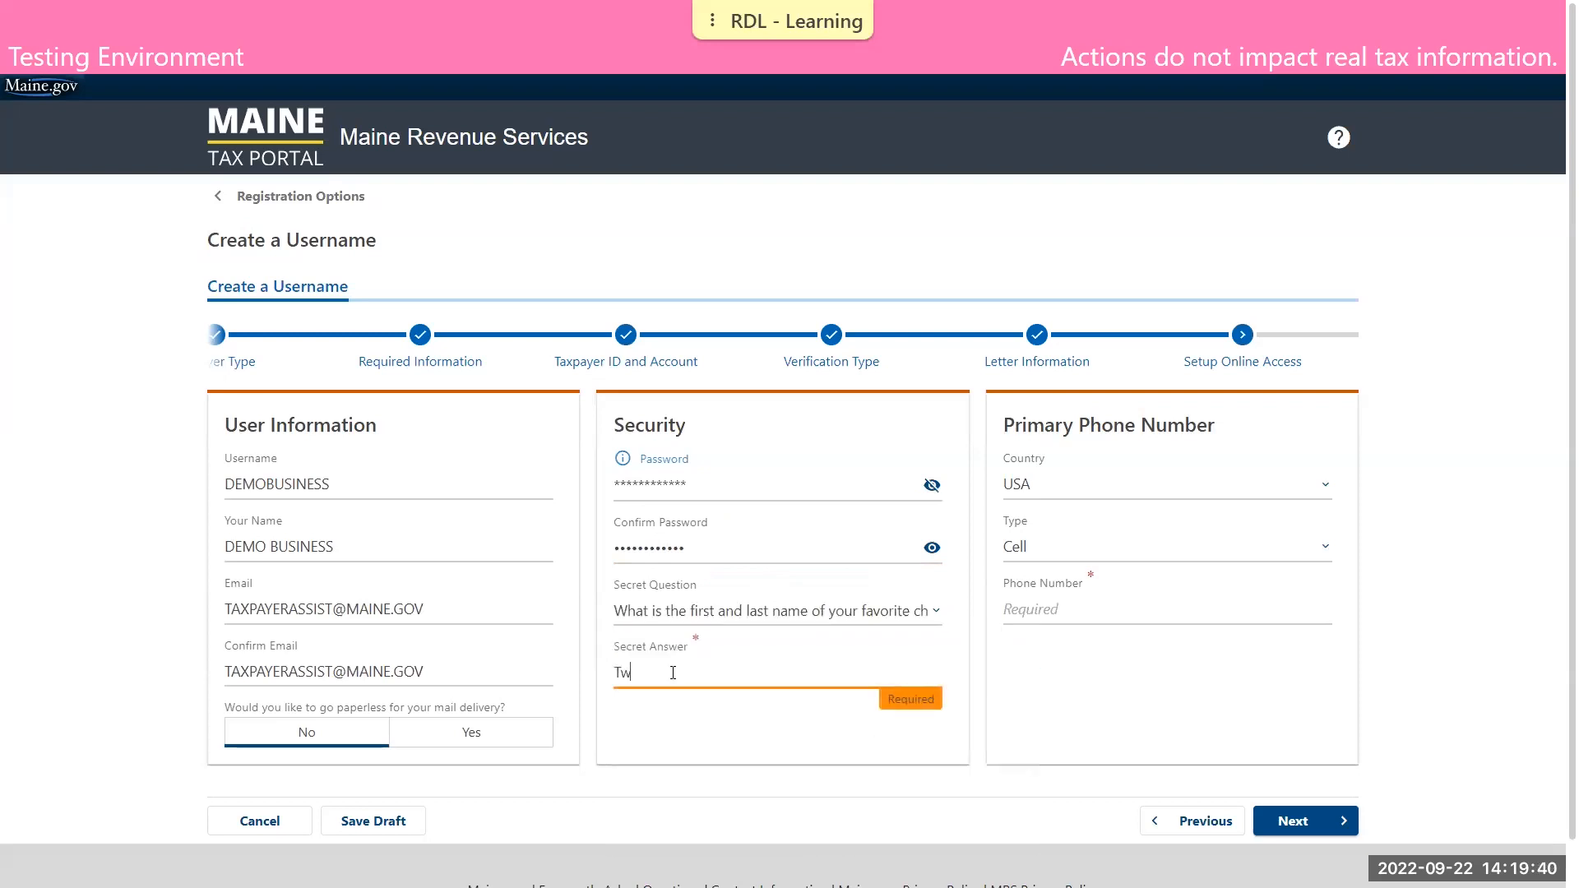
key(BackSpace)
text(est)
Enter the primary phone number with the type Business and continue to the registration summary
click(1139, 612)
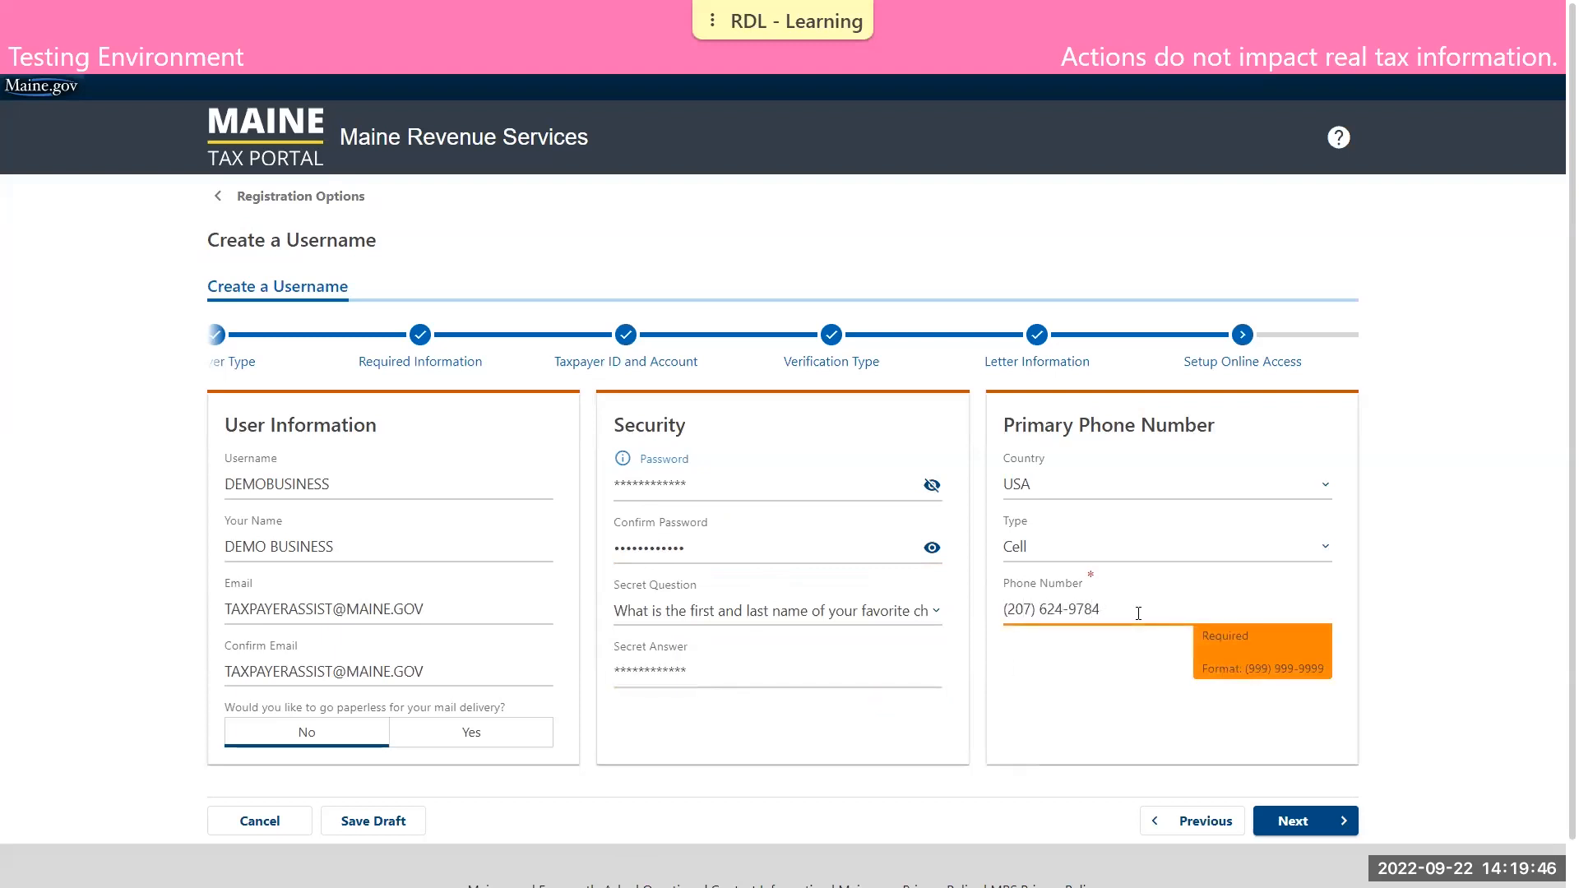
click(1124, 546)
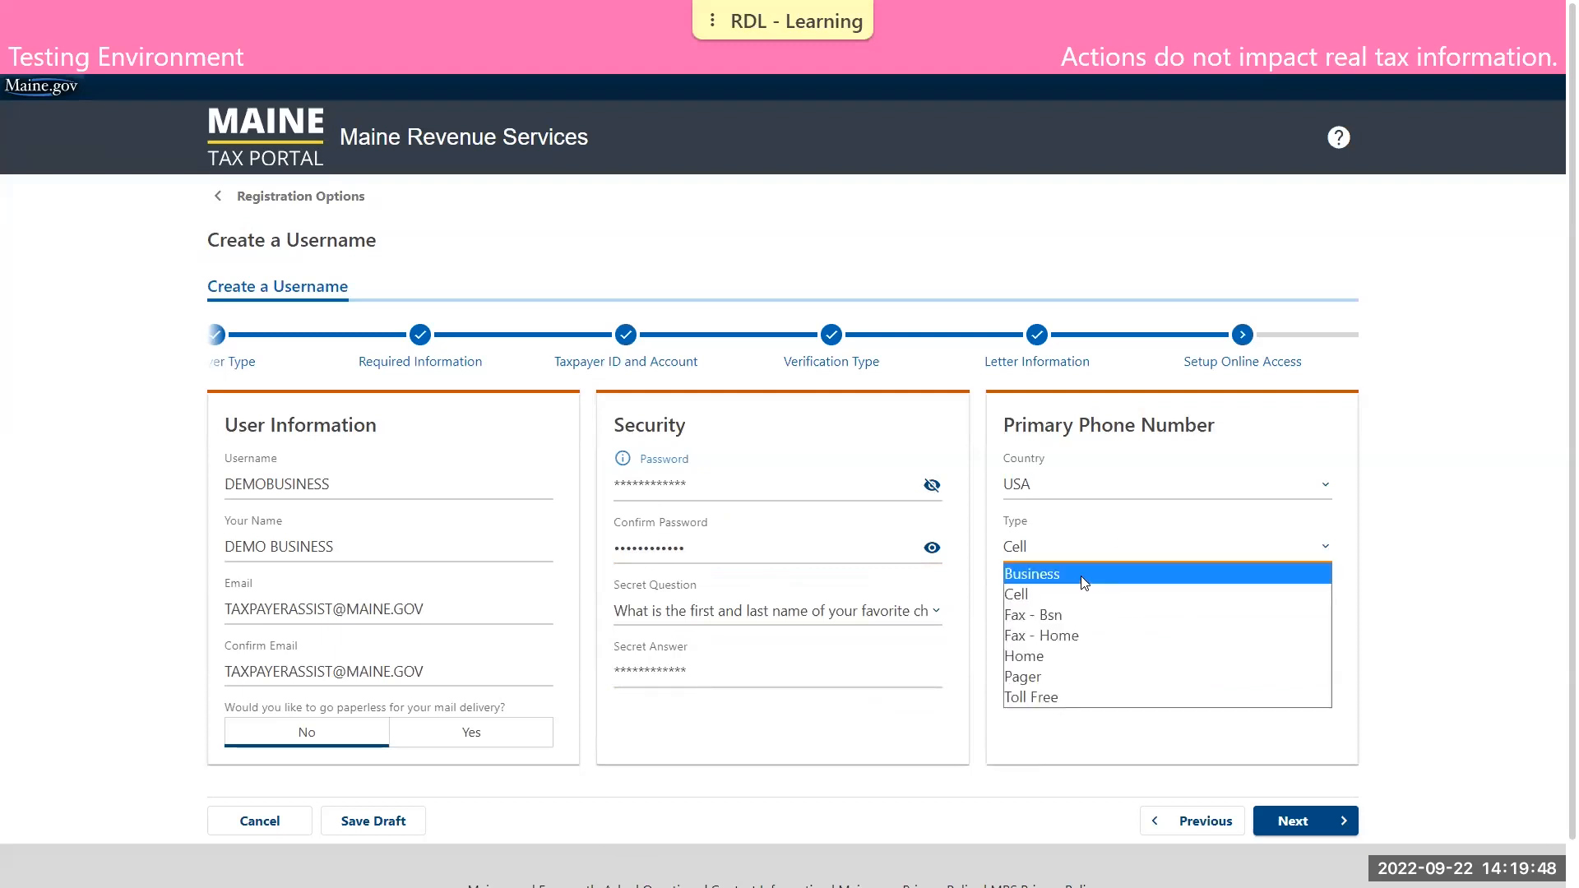
click(1081, 576)
click(1297, 821)
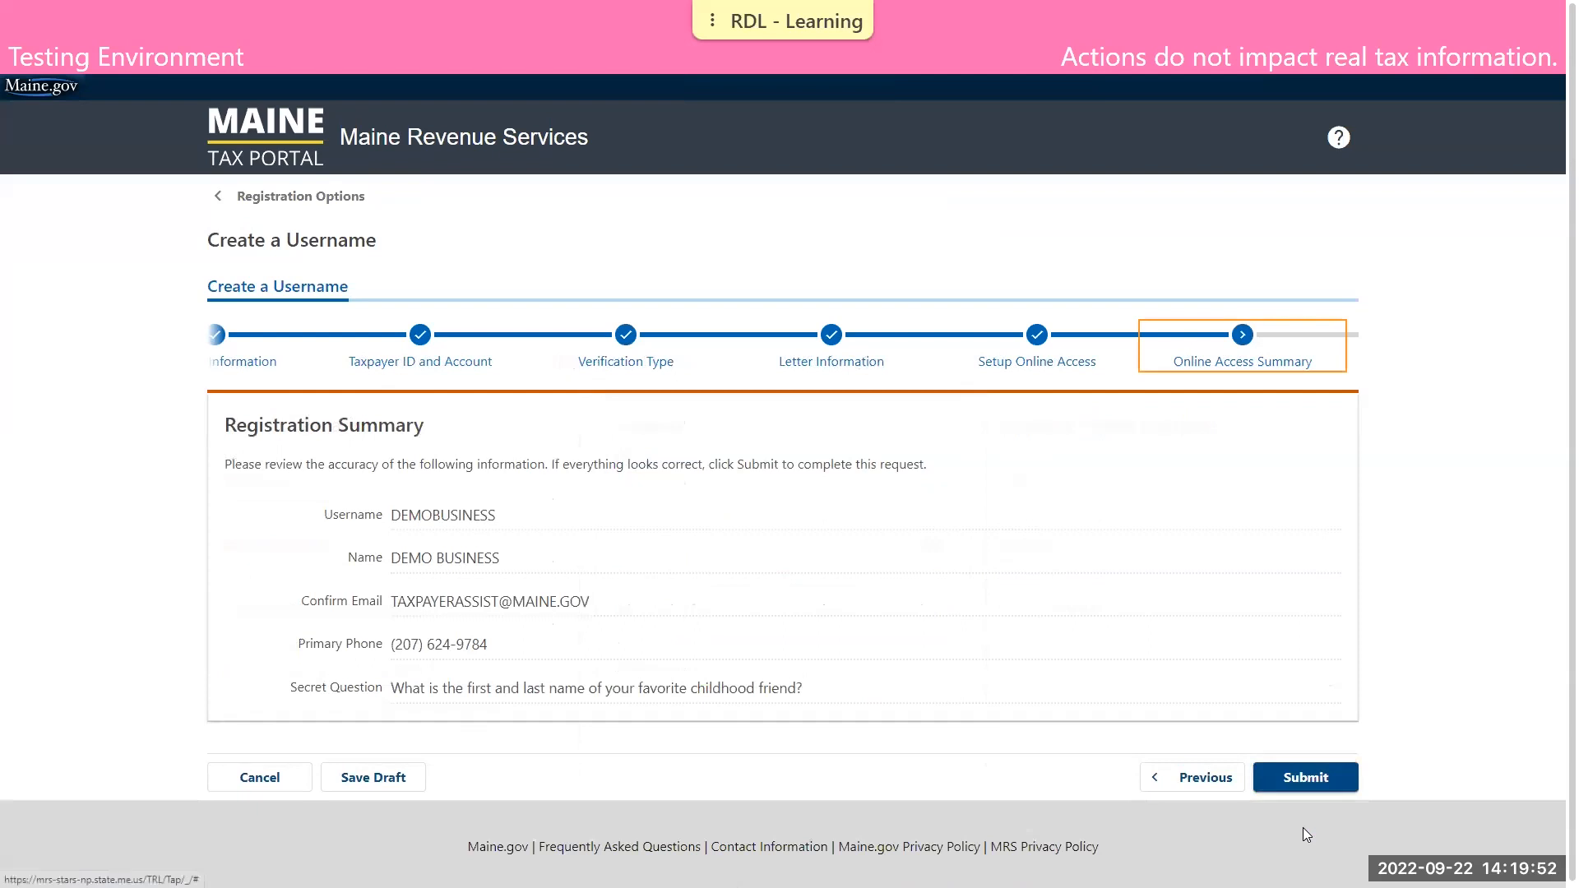
Submit the username registration, entering and confirming the contact email for accessing the request
click(1318, 785)
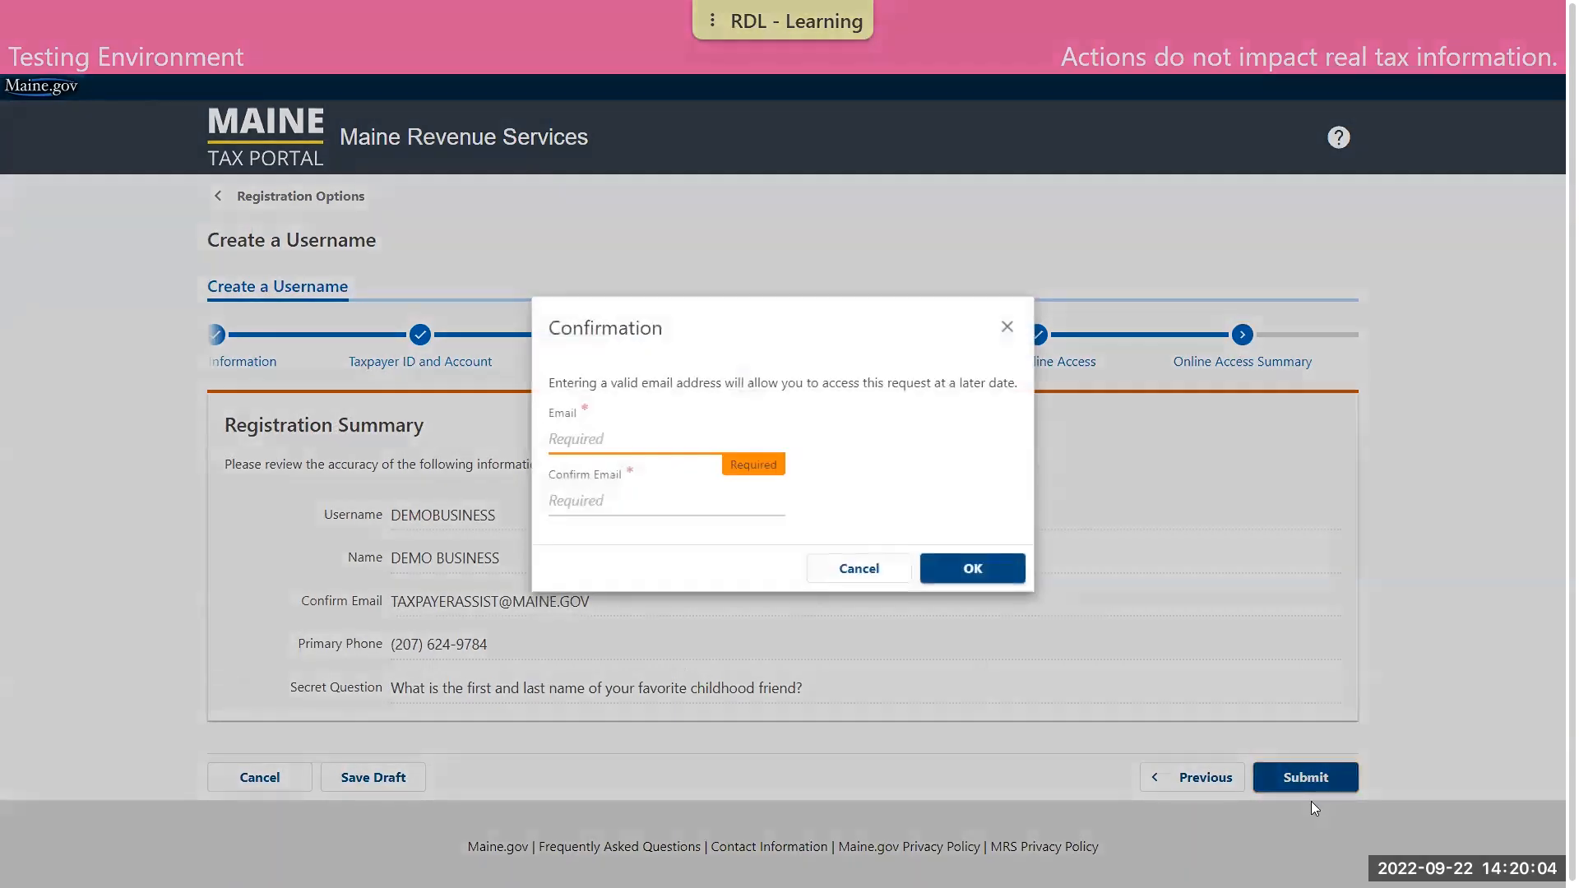
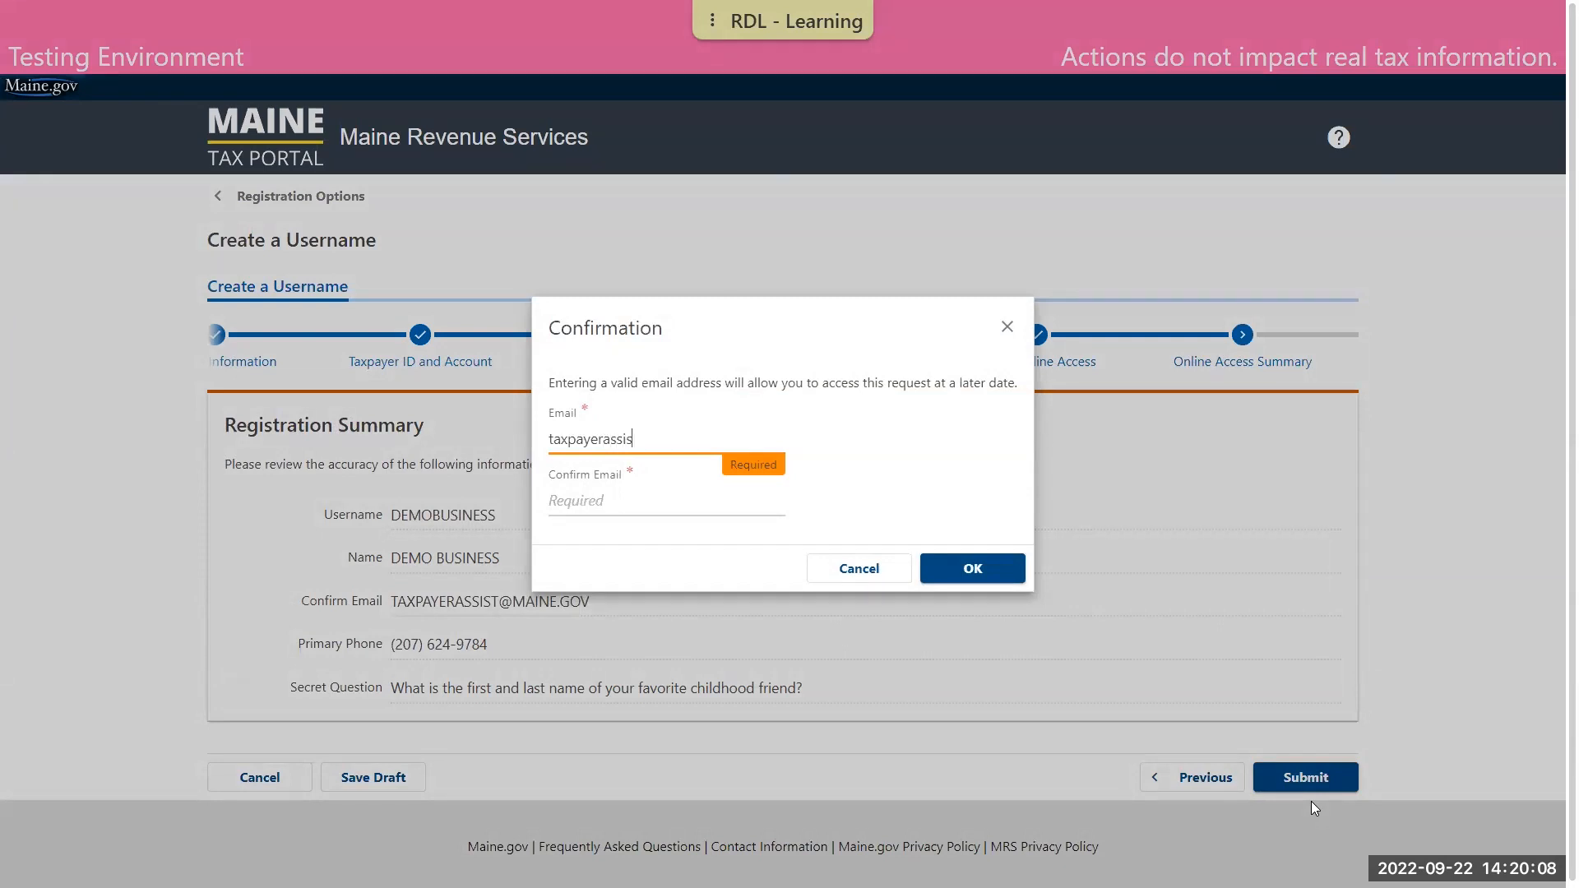
key(Tab)
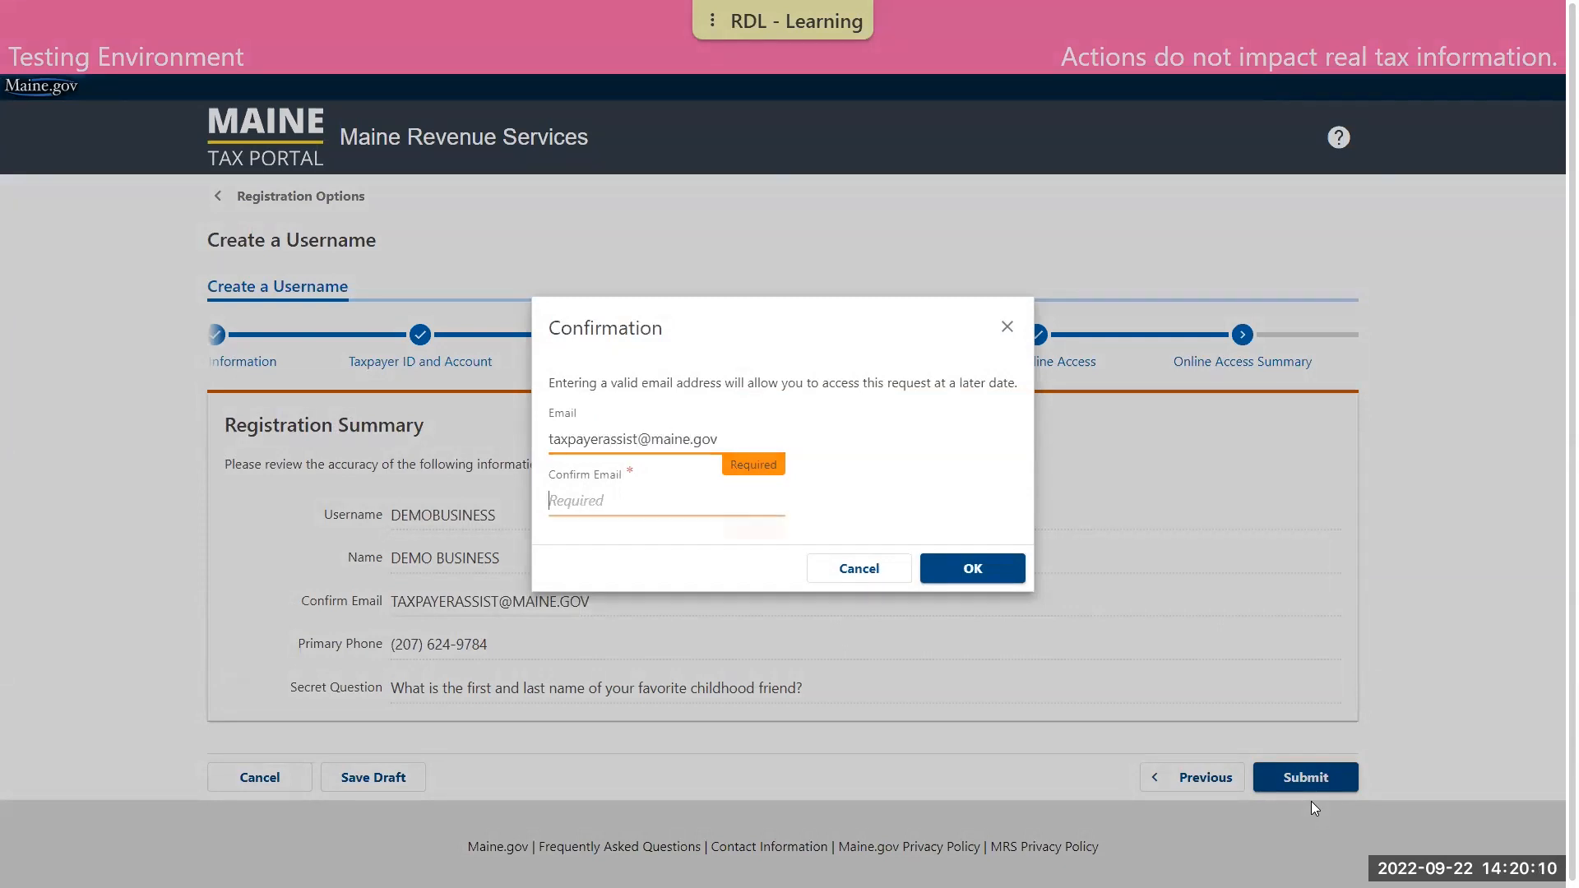
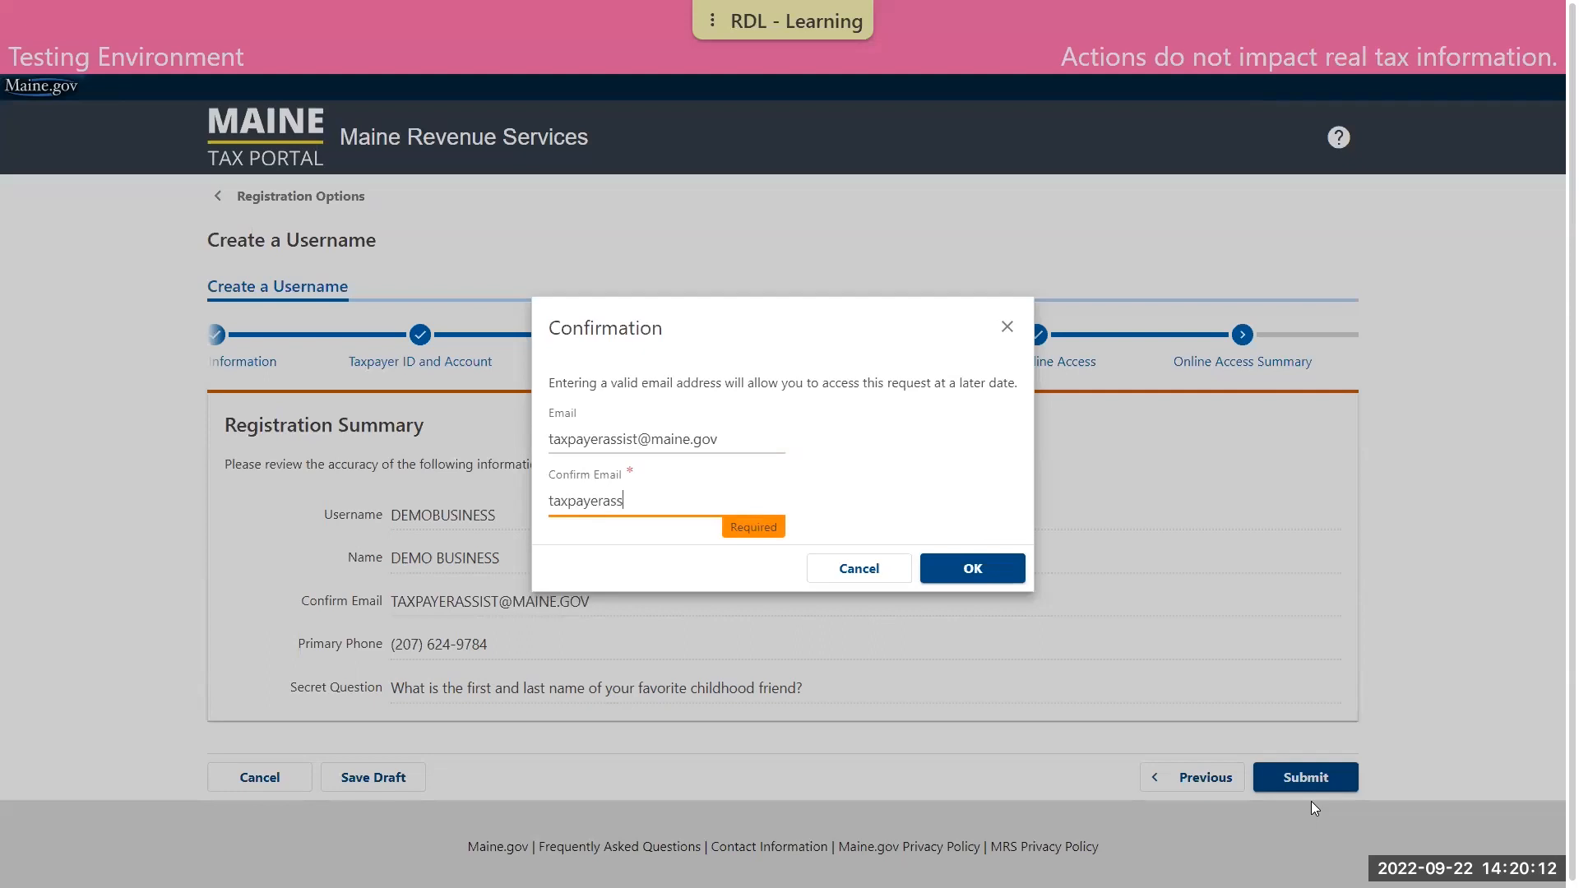
click(1013, 568)
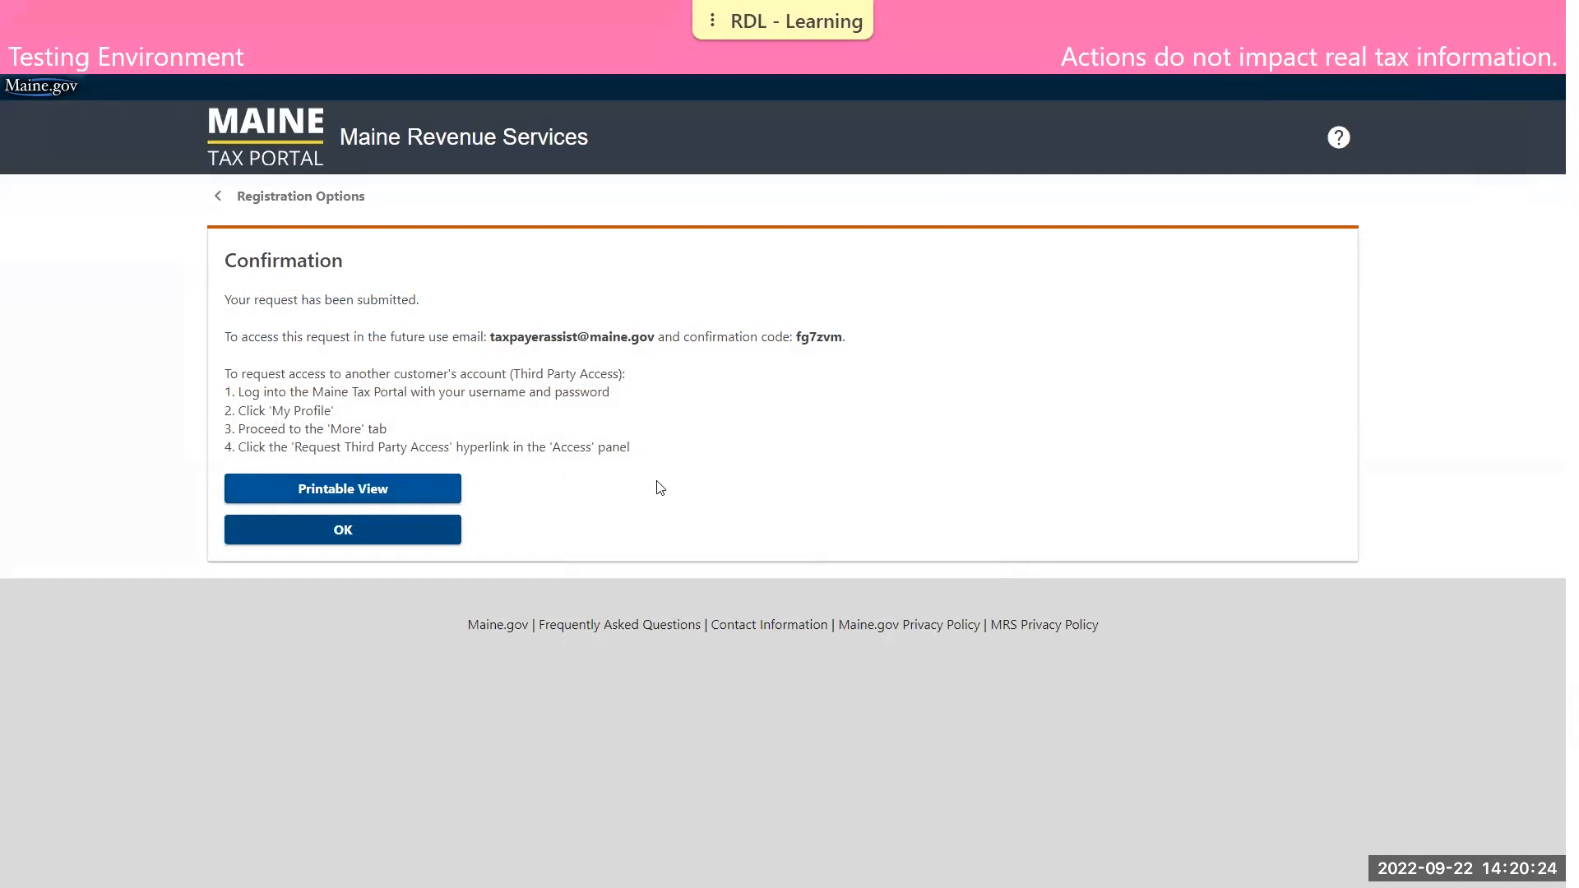
Dismiss the username request confirmation and return to the portal home page
click(444, 531)
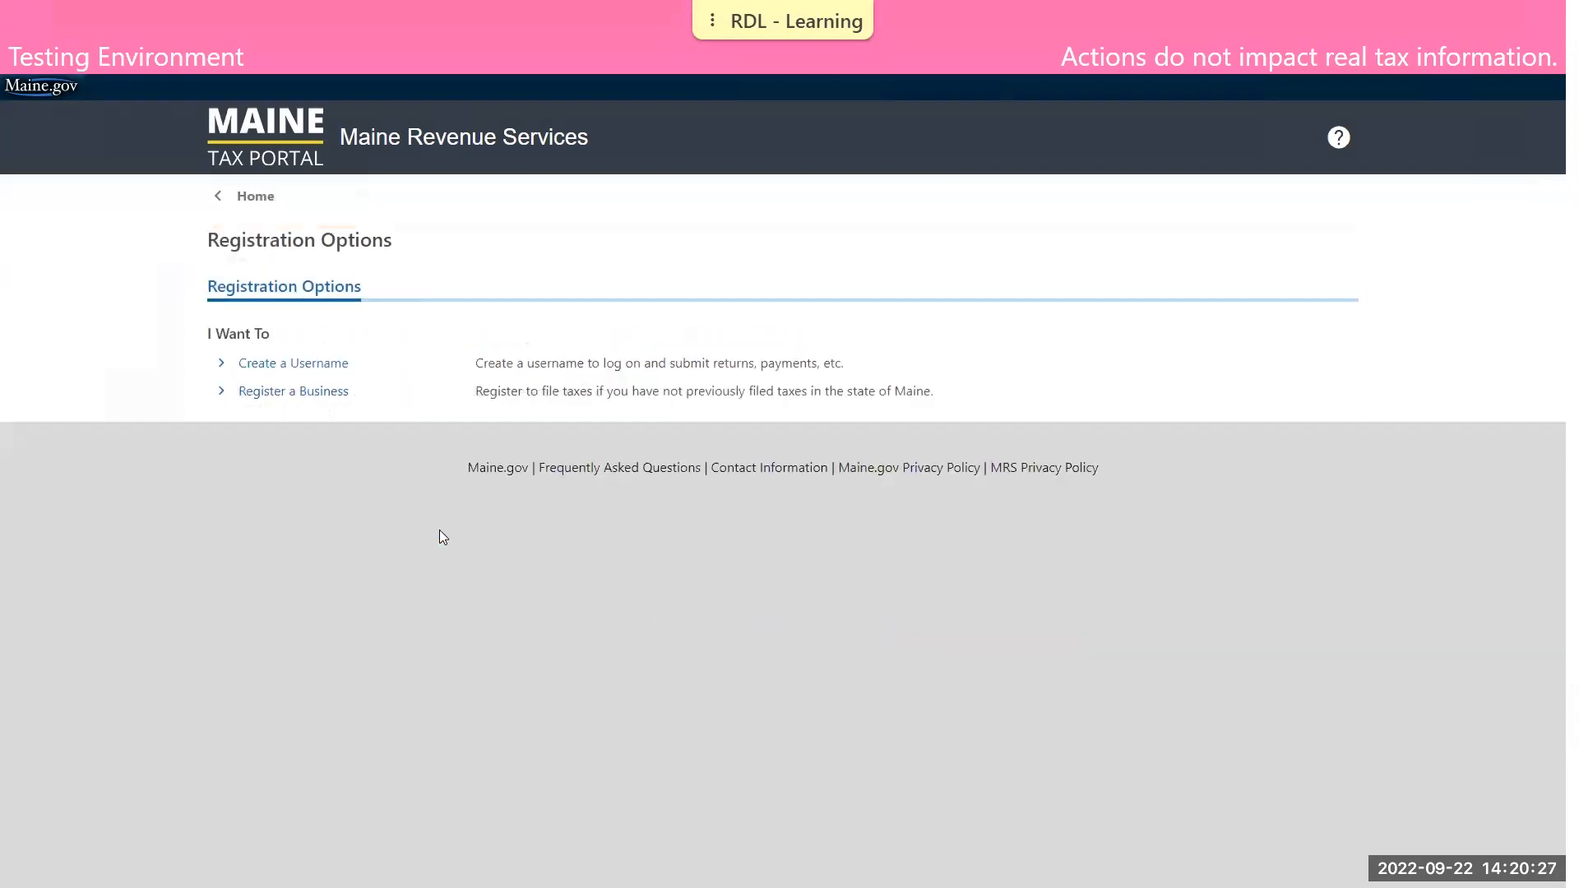
click(256, 197)
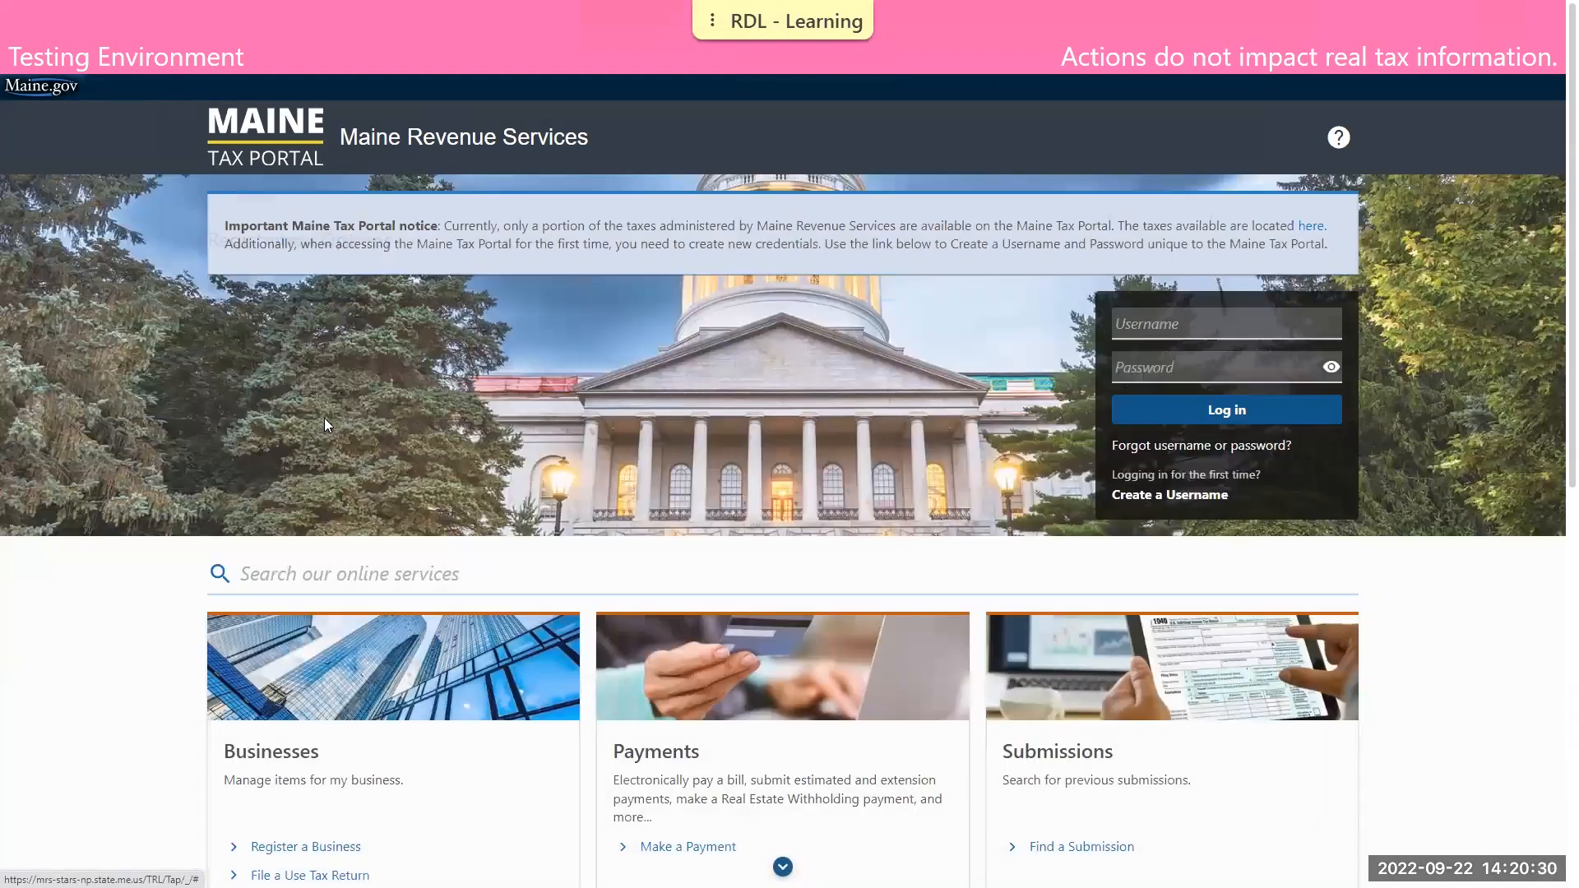
Start a Sales and Service Provider Refund Application, choose Sales and Use Tax as the refund type, and continue to the taxpayer information
scroll(114, 498, down, 1)
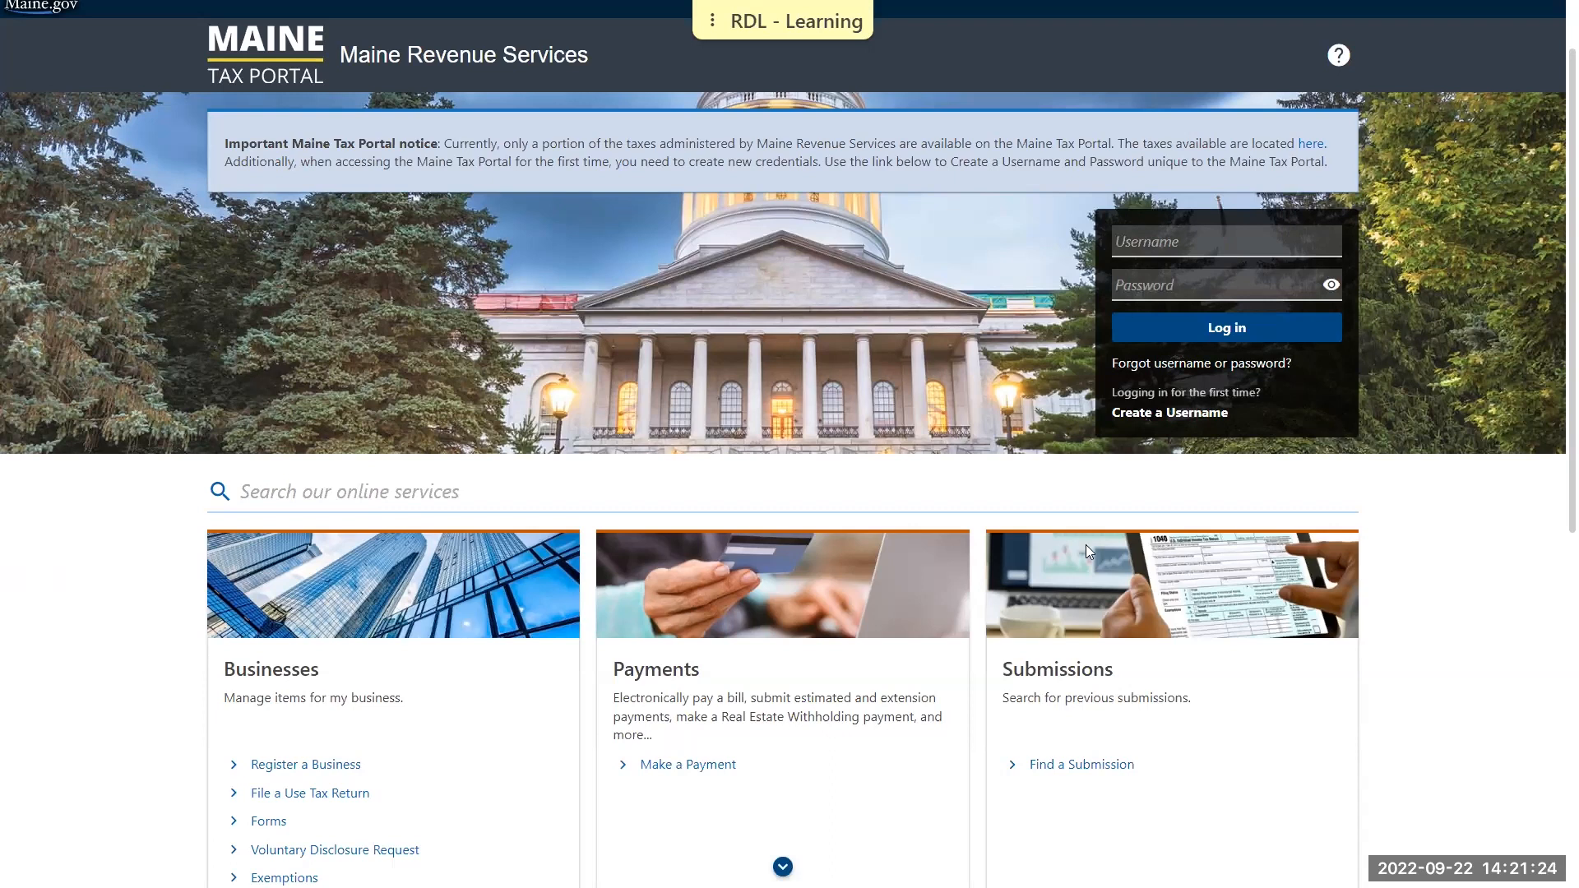
scroll(1480, 559, down, 1)
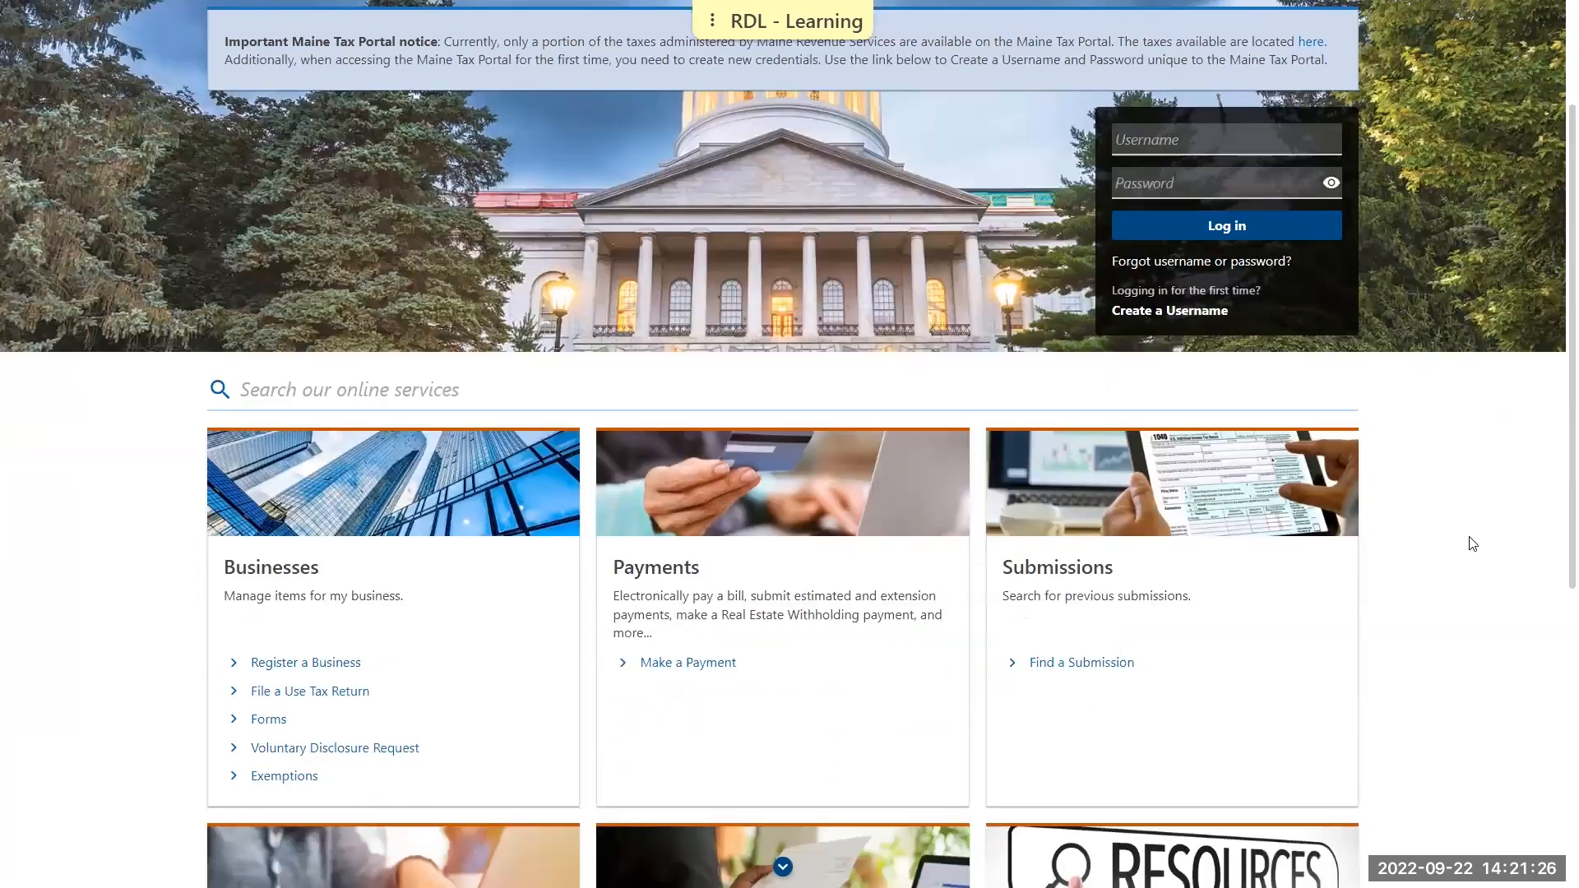
scroll(1472, 543, down, 5)
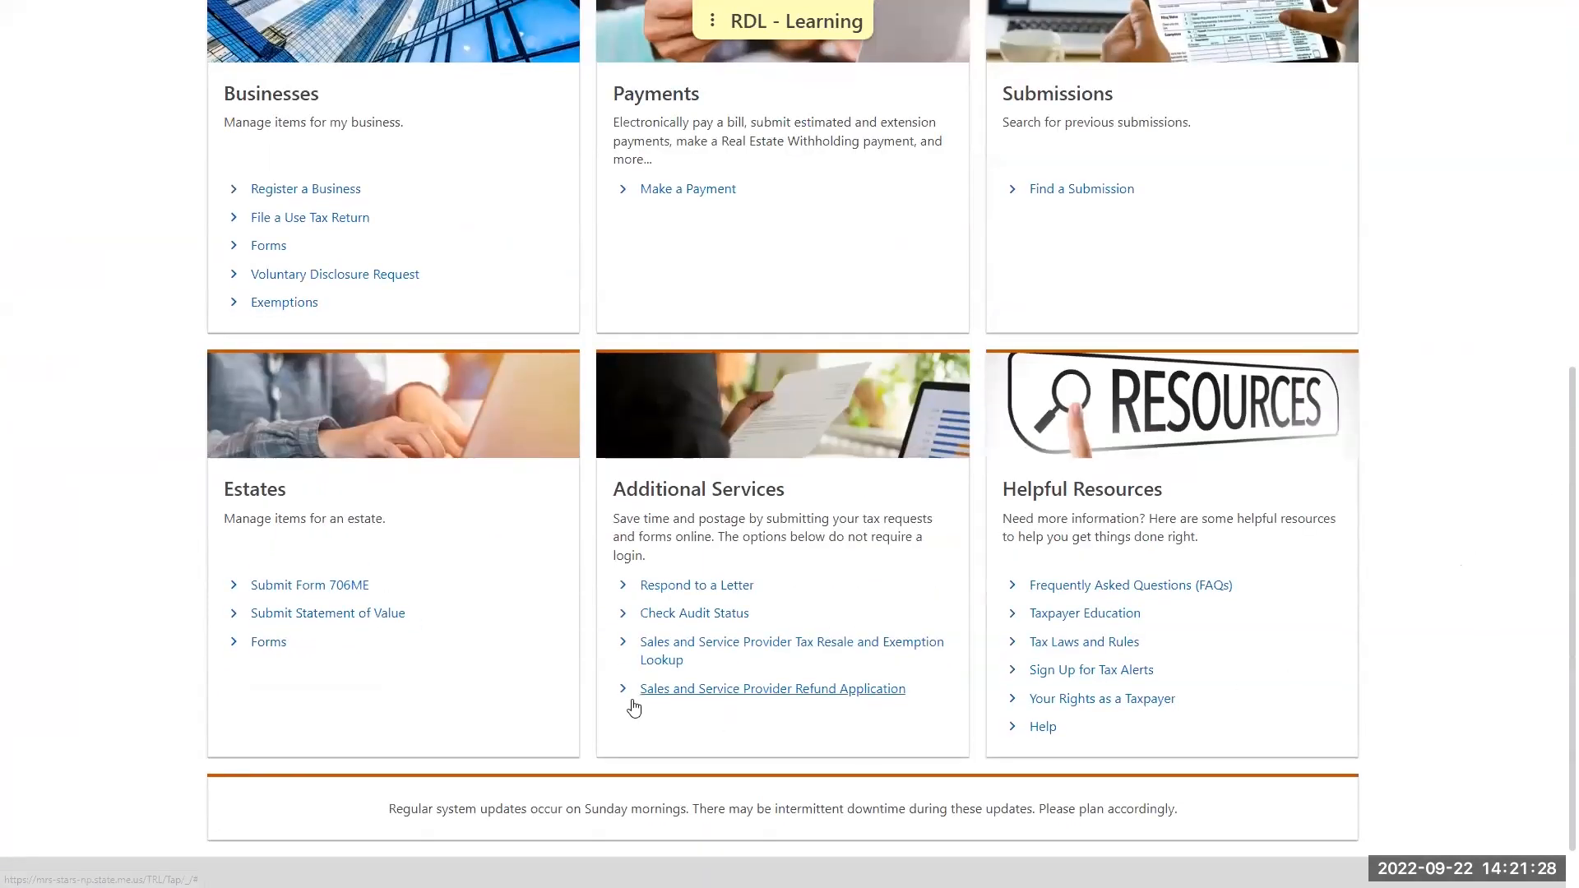
click(833, 693)
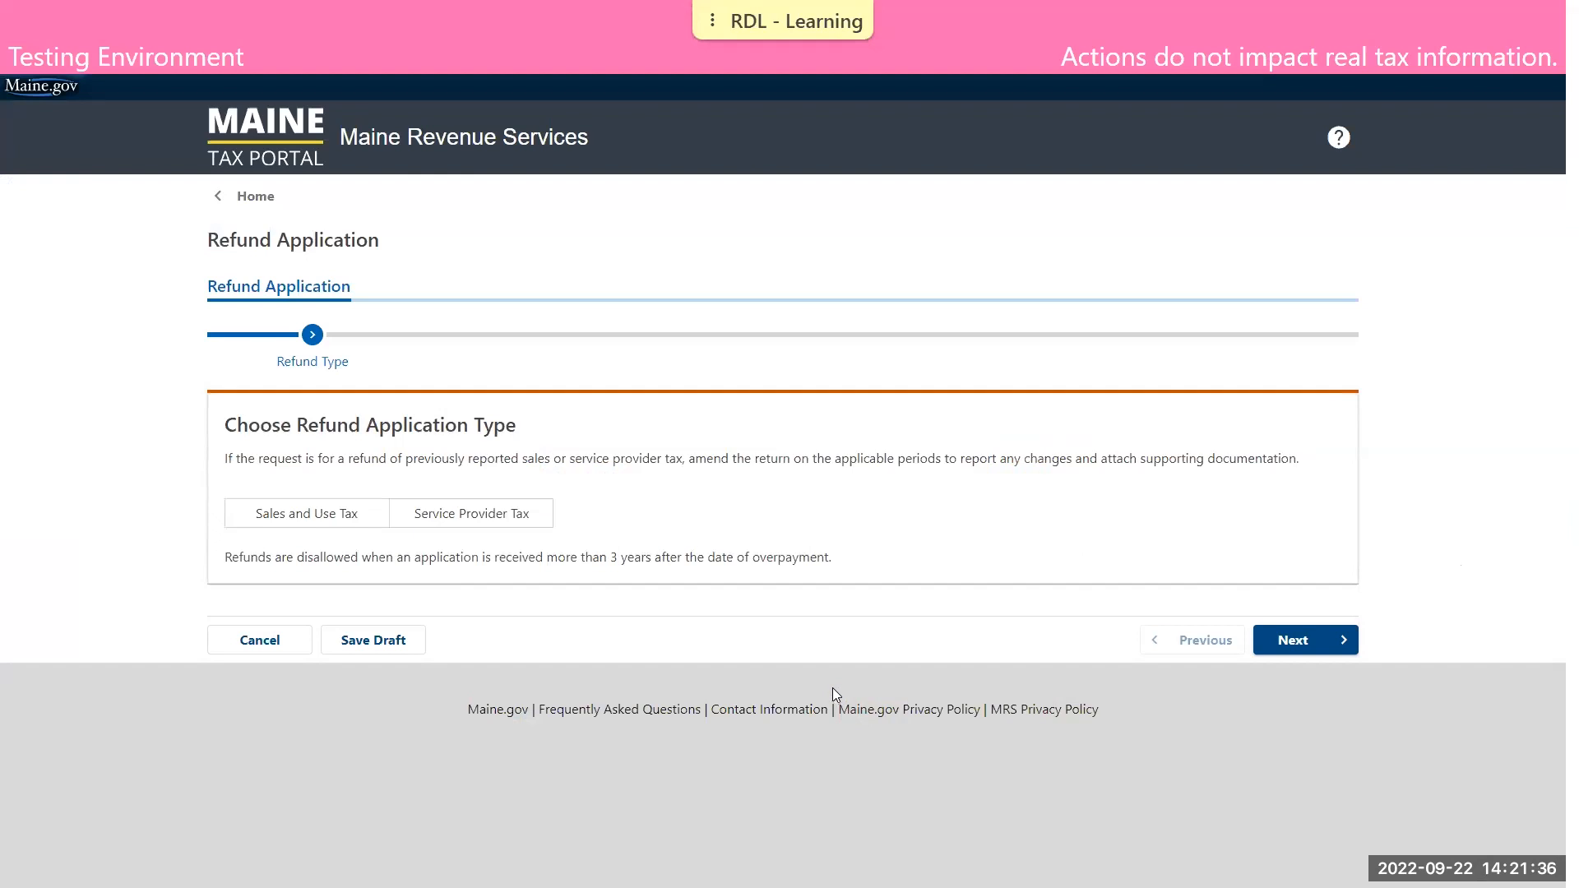
click(332, 520)
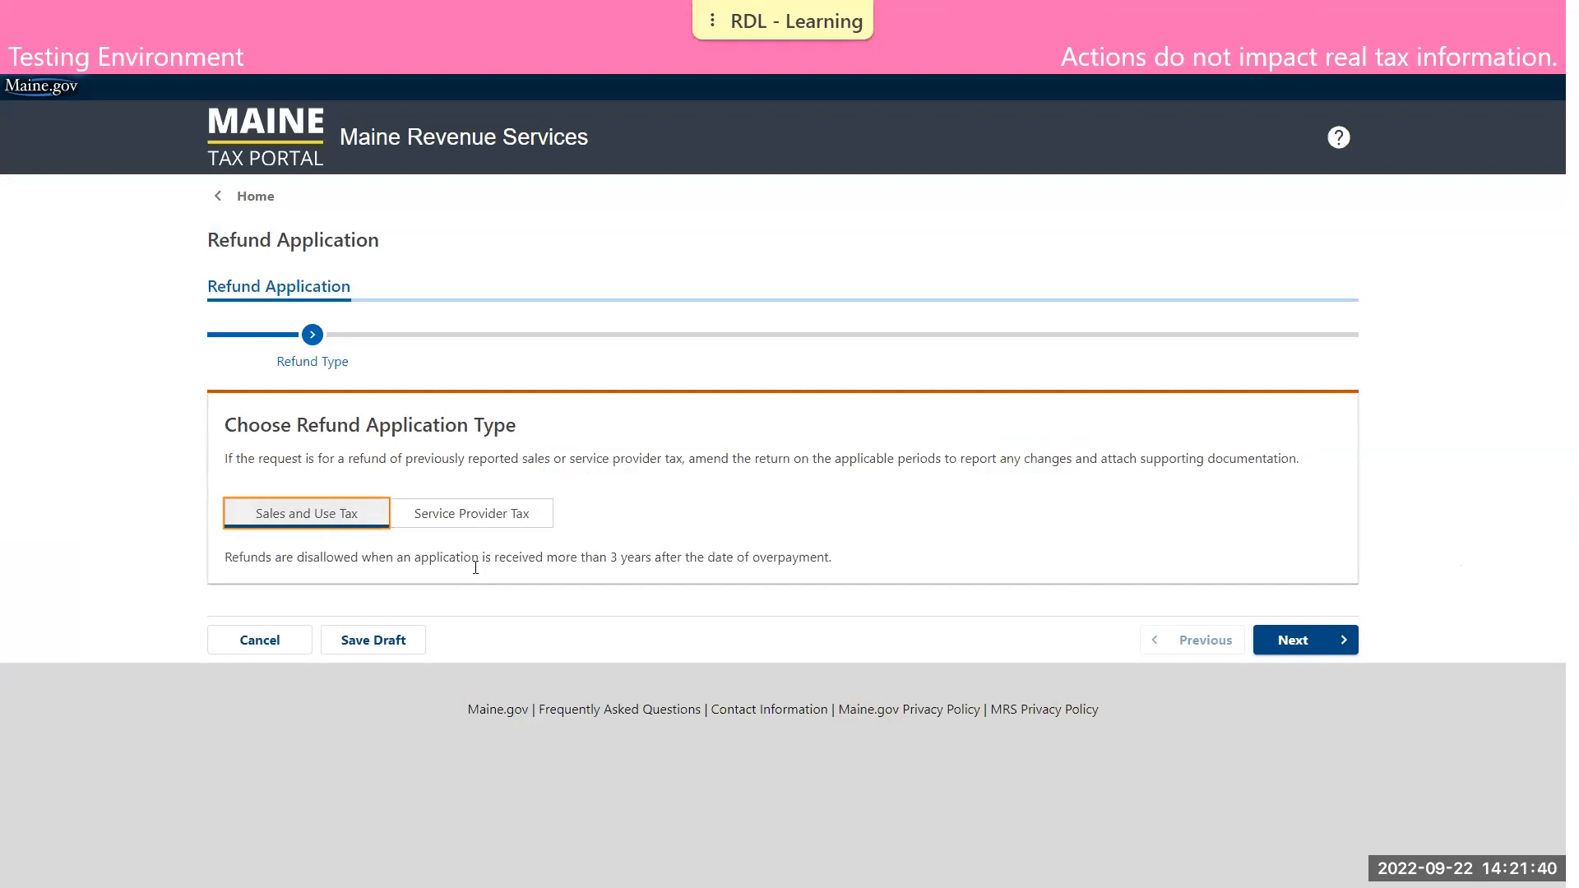
click(1340, 642)
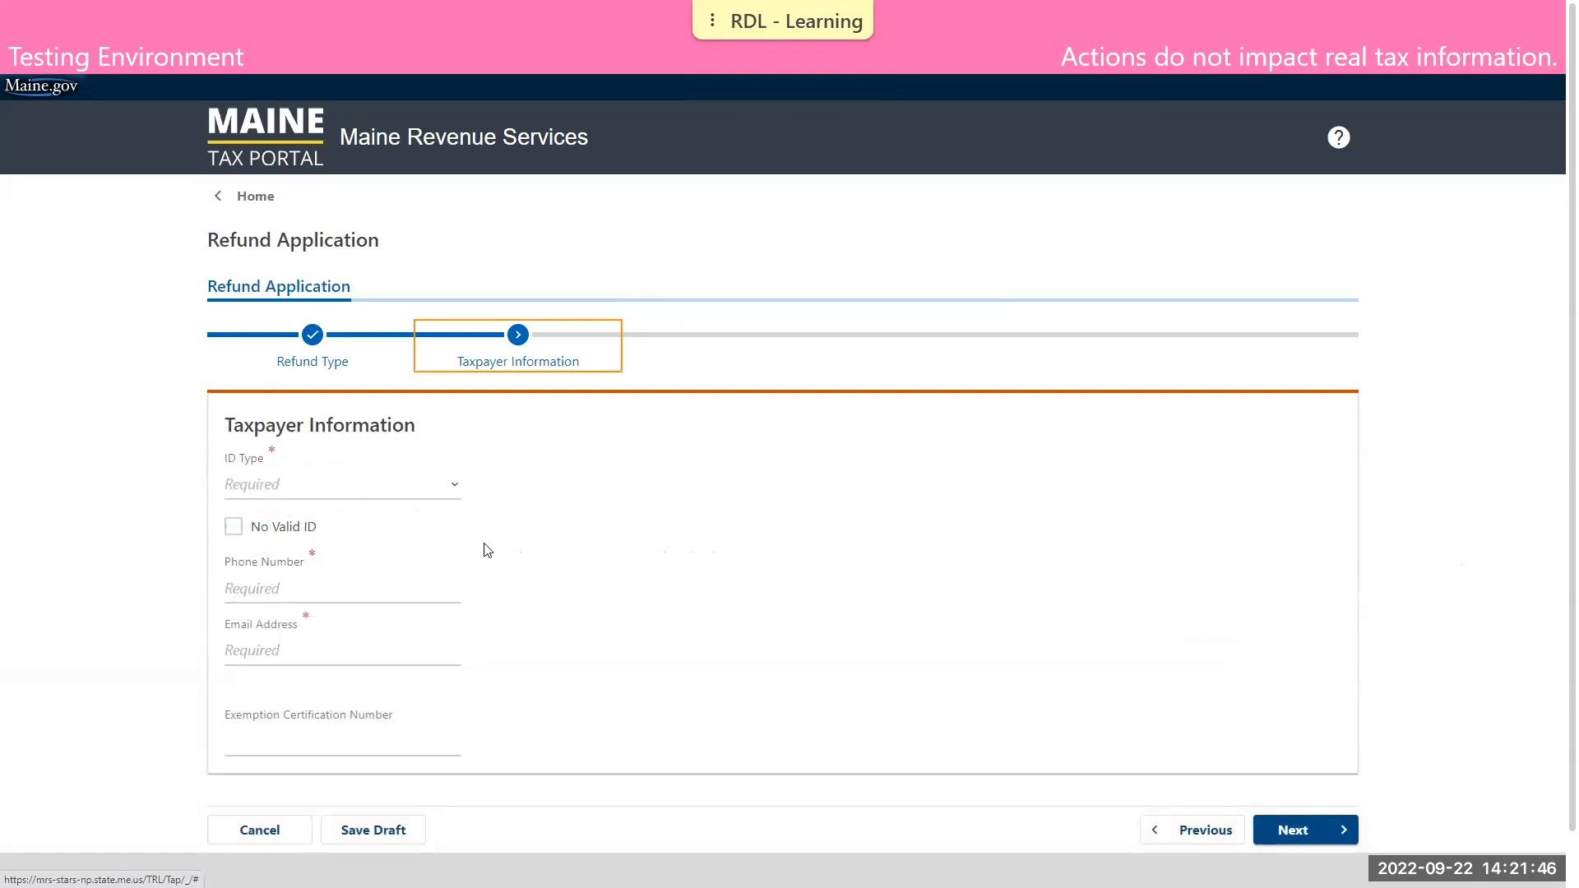
Set the taxpayer ID type to Employer Identification Number and enter the EIN and the business name DEMO BUSINESS FOUR
click(405, 492)
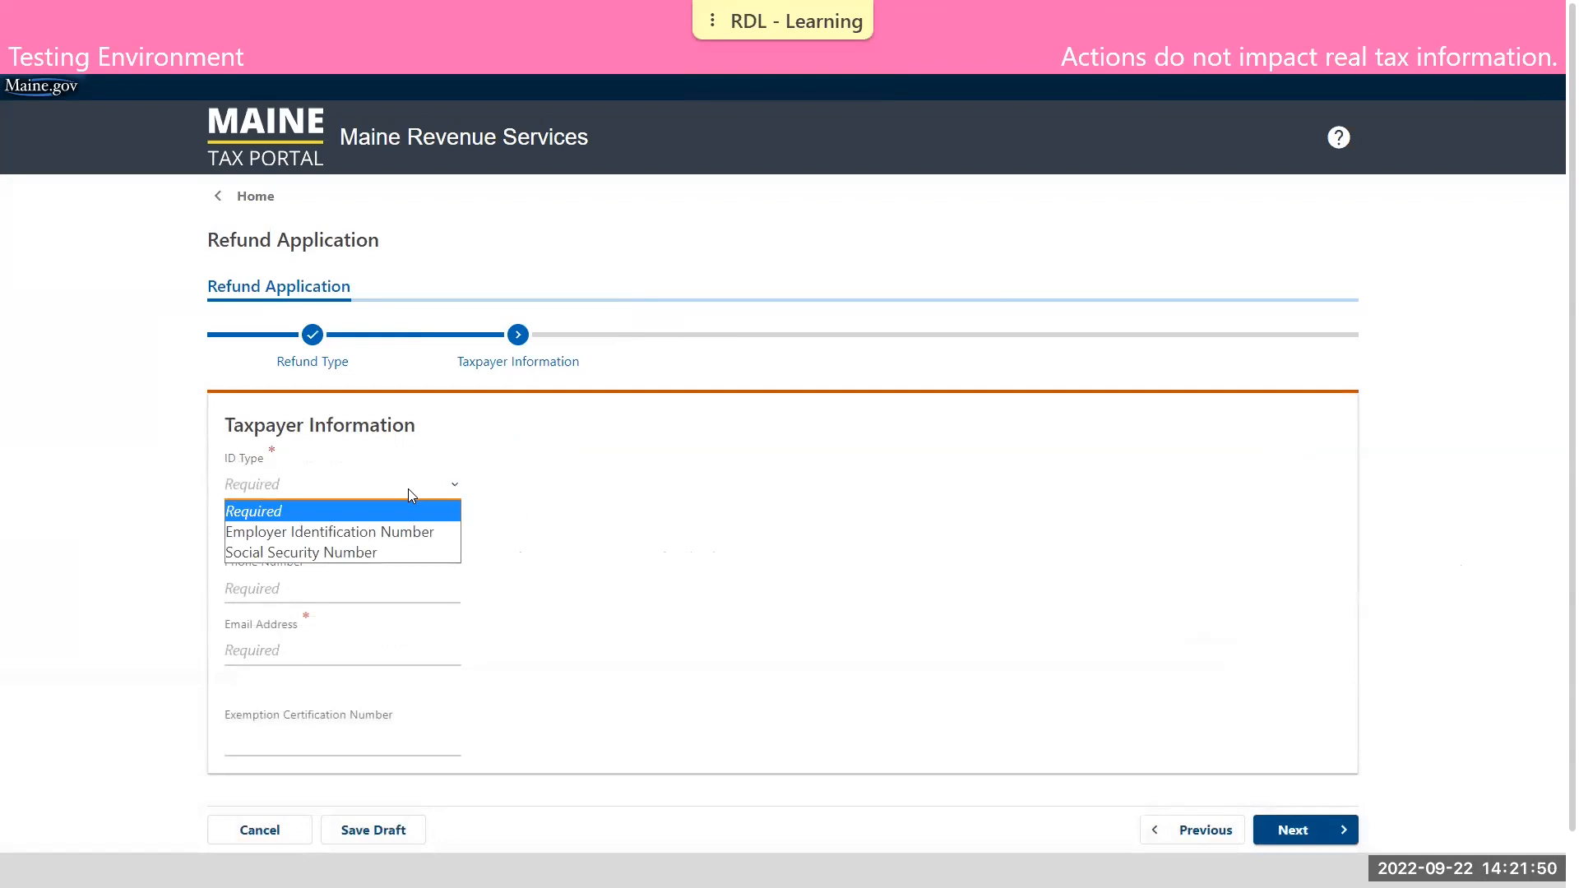
click(423, 533)
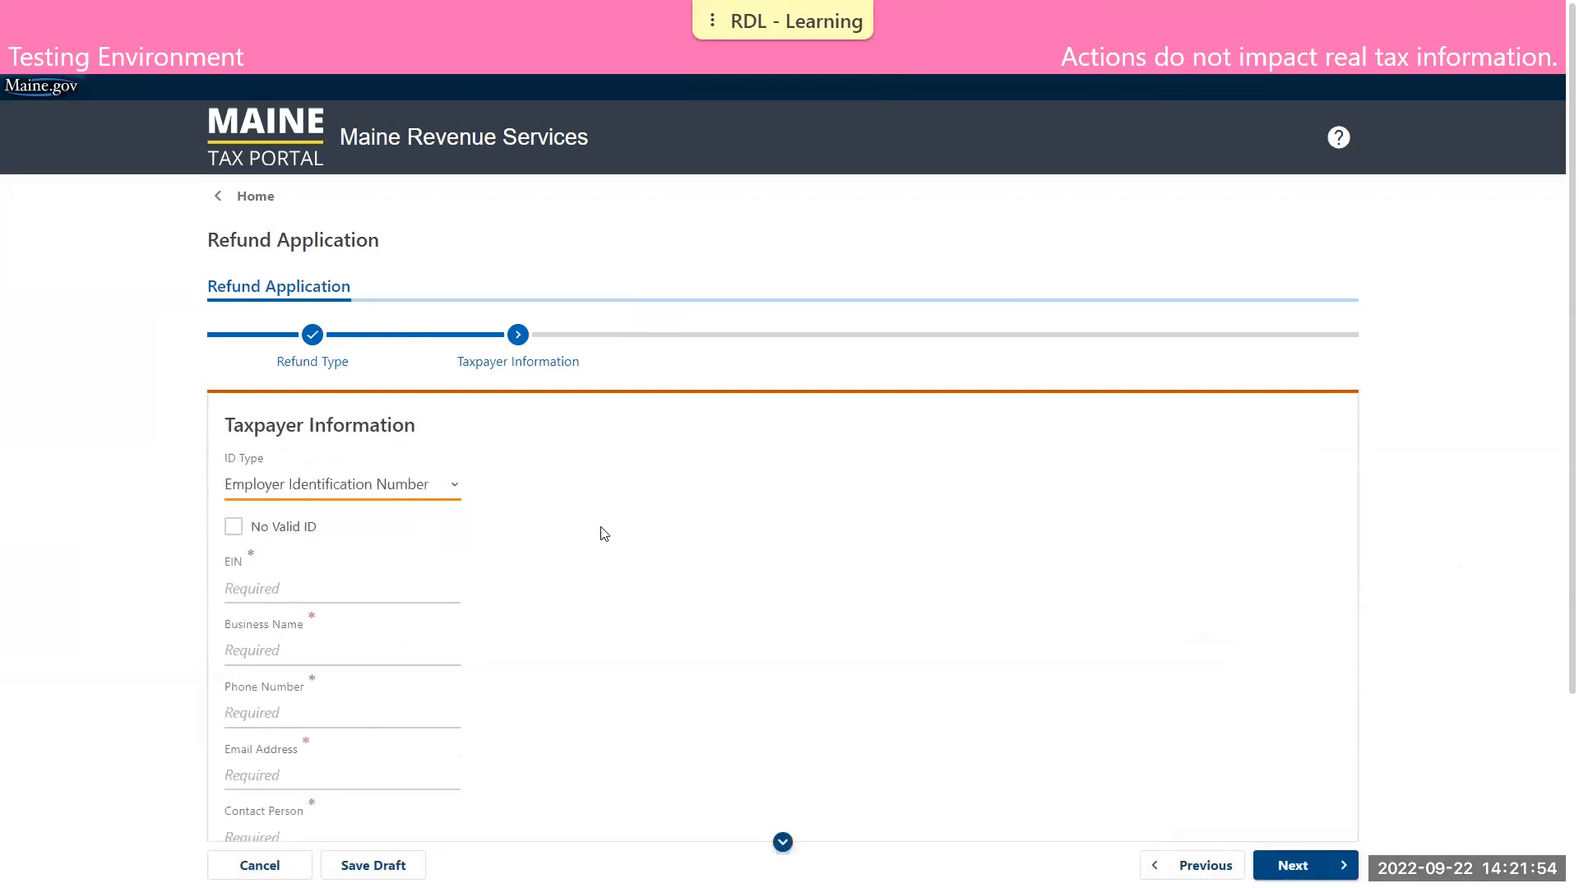
scroll(625, 522, down, 1)
click(369, 425)
text(22-2222222)
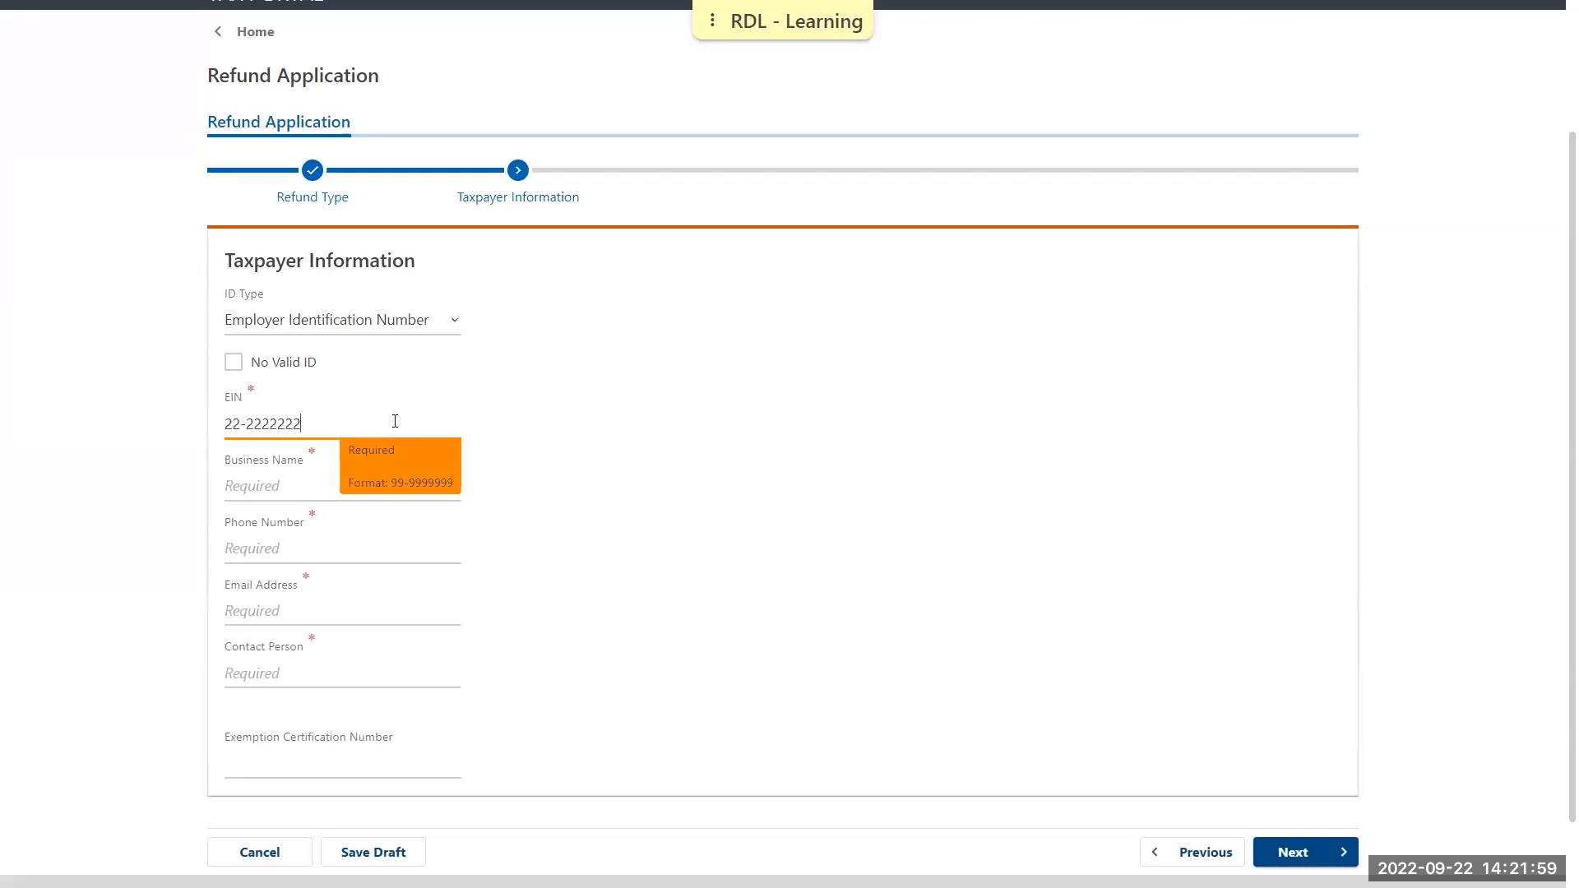
key(Tab)
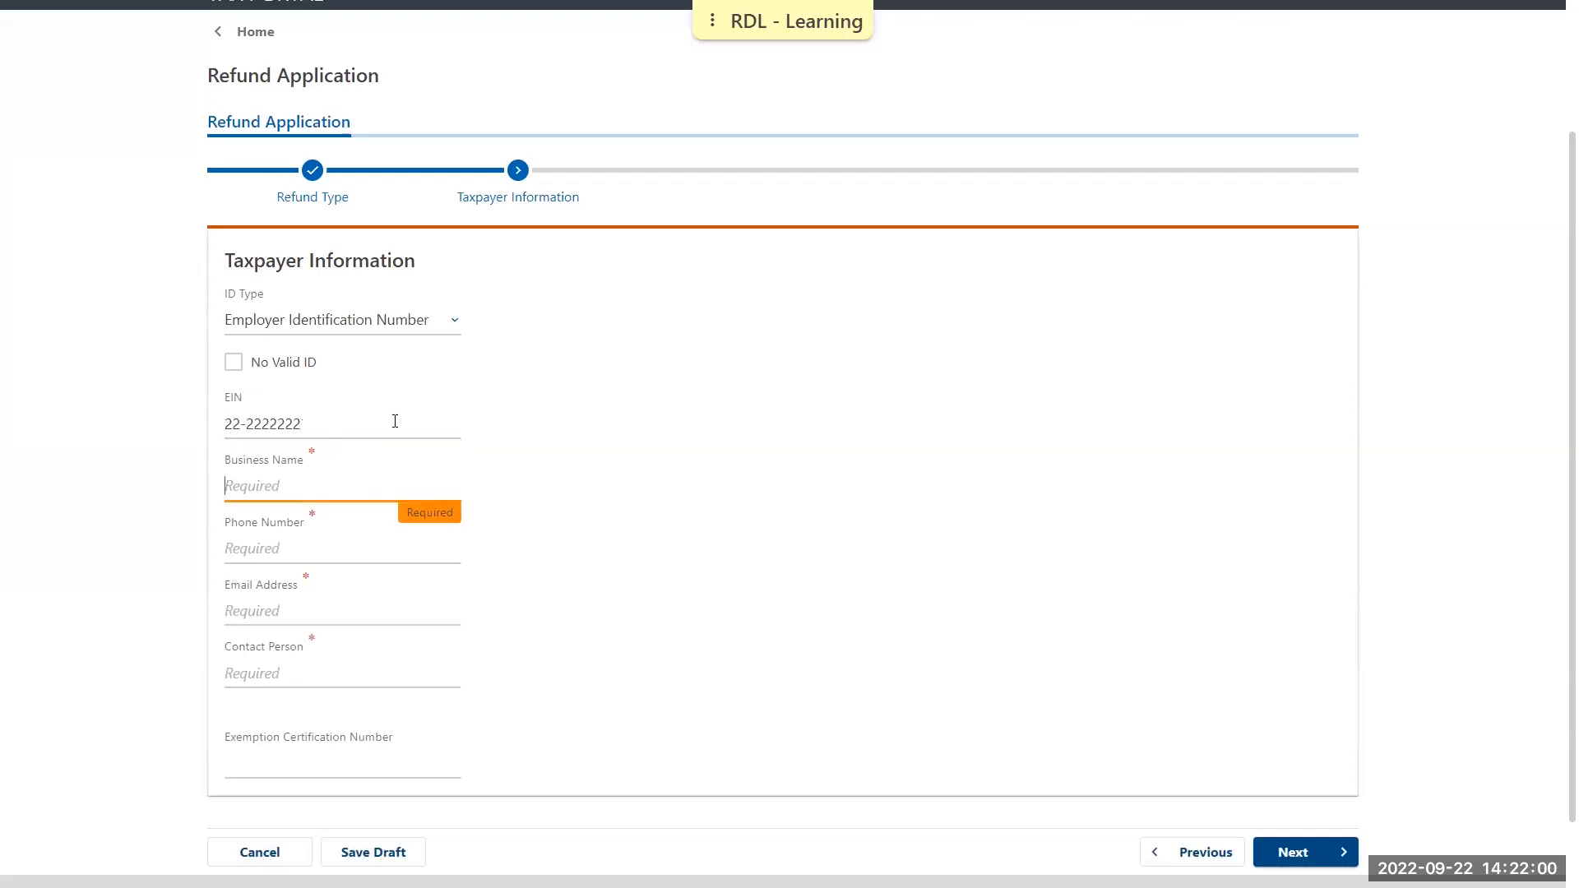
text(DEMO BUSINESS FOUR)
Enter the taxpayer's phone number, email address and contact person, and continue to the address
click(318, 553)
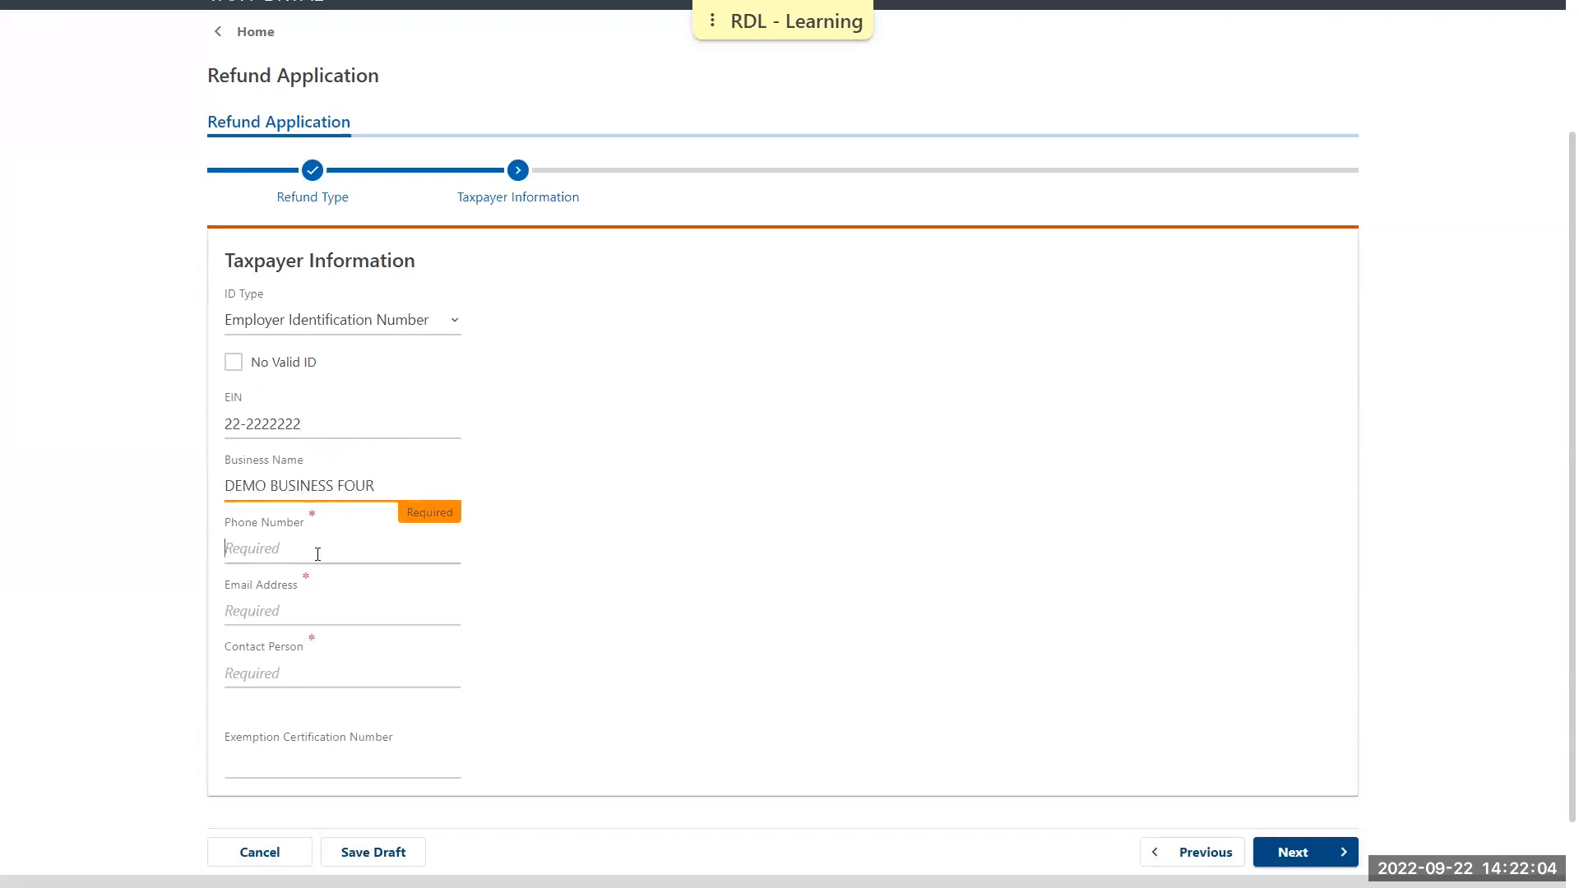
key(Tab)
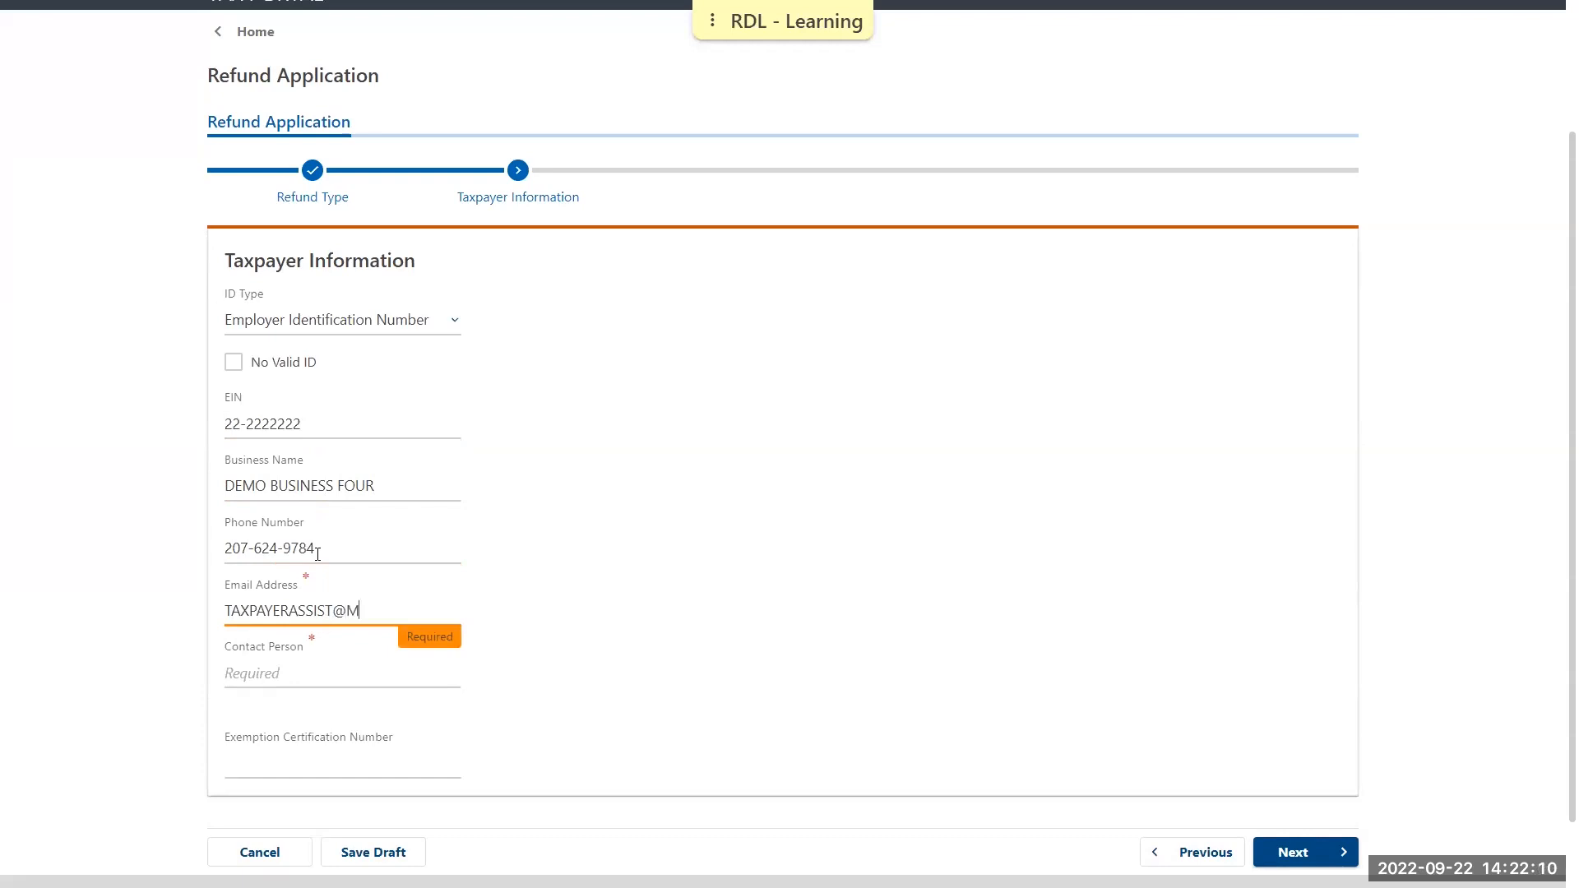
key(Tab)
text(DEMO TAXPAYER)
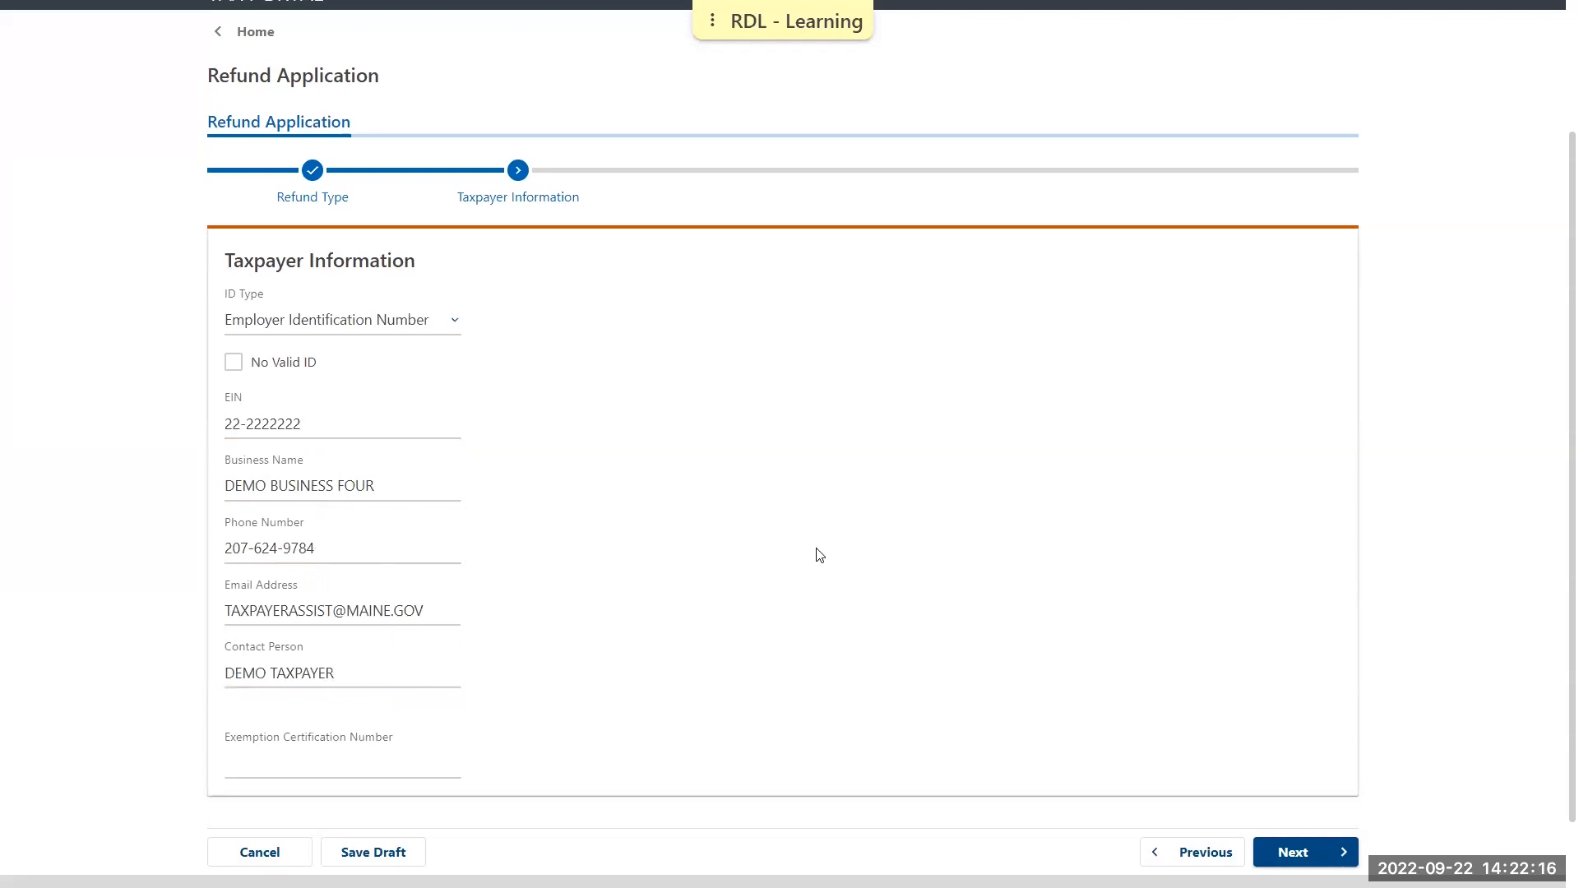
click(1317, 861)
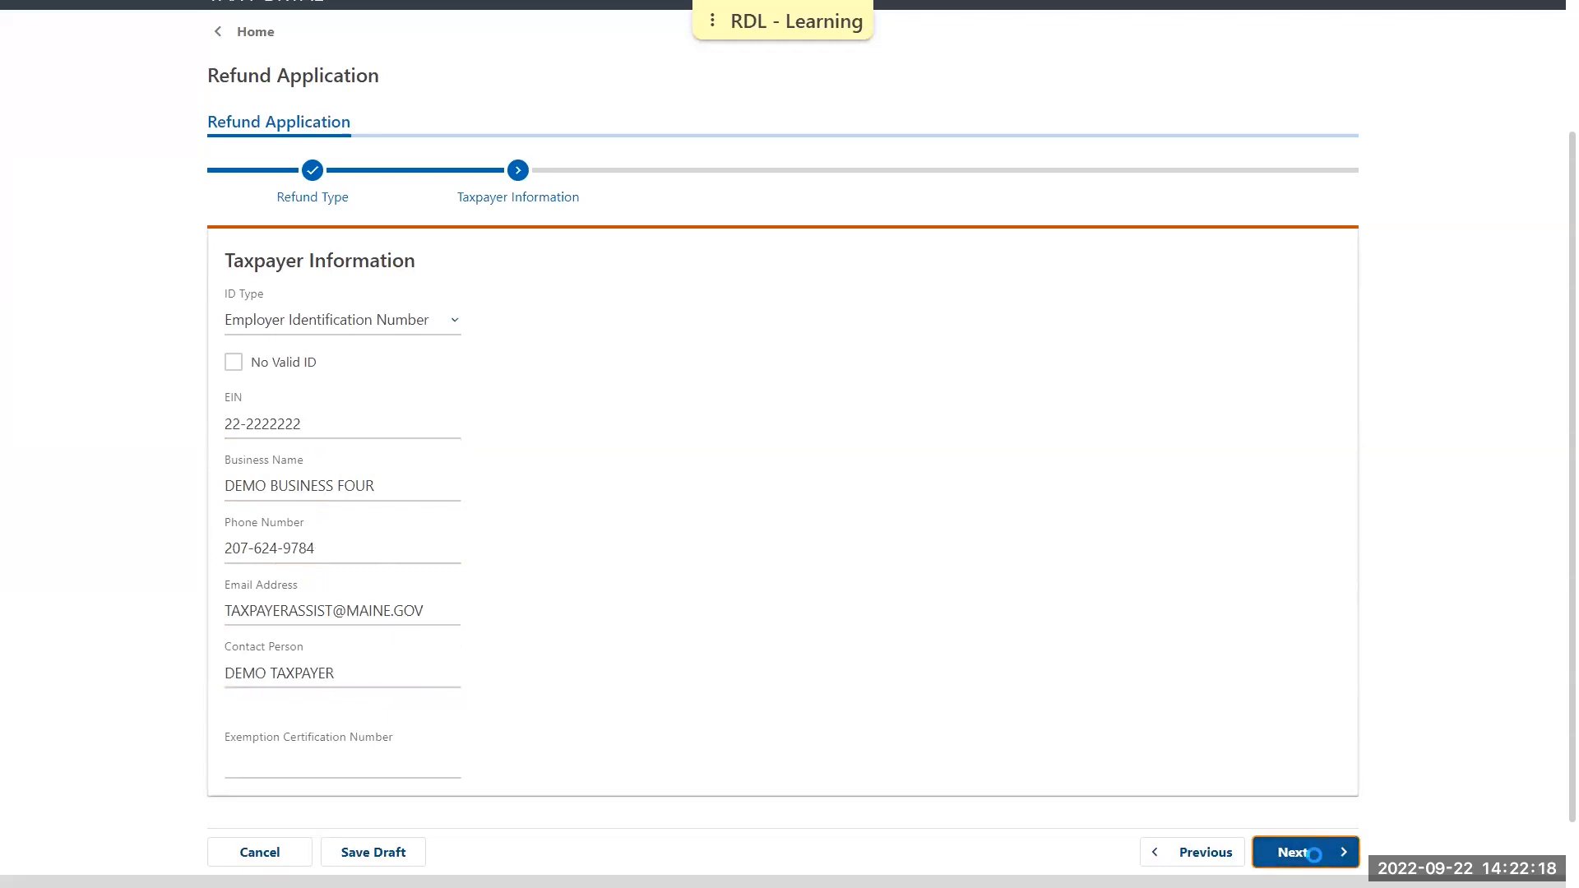
Fill in the street, city, state and zip code of the taxpayer's mailing address
click(434, 539)
text(51 COMMERCE DR)
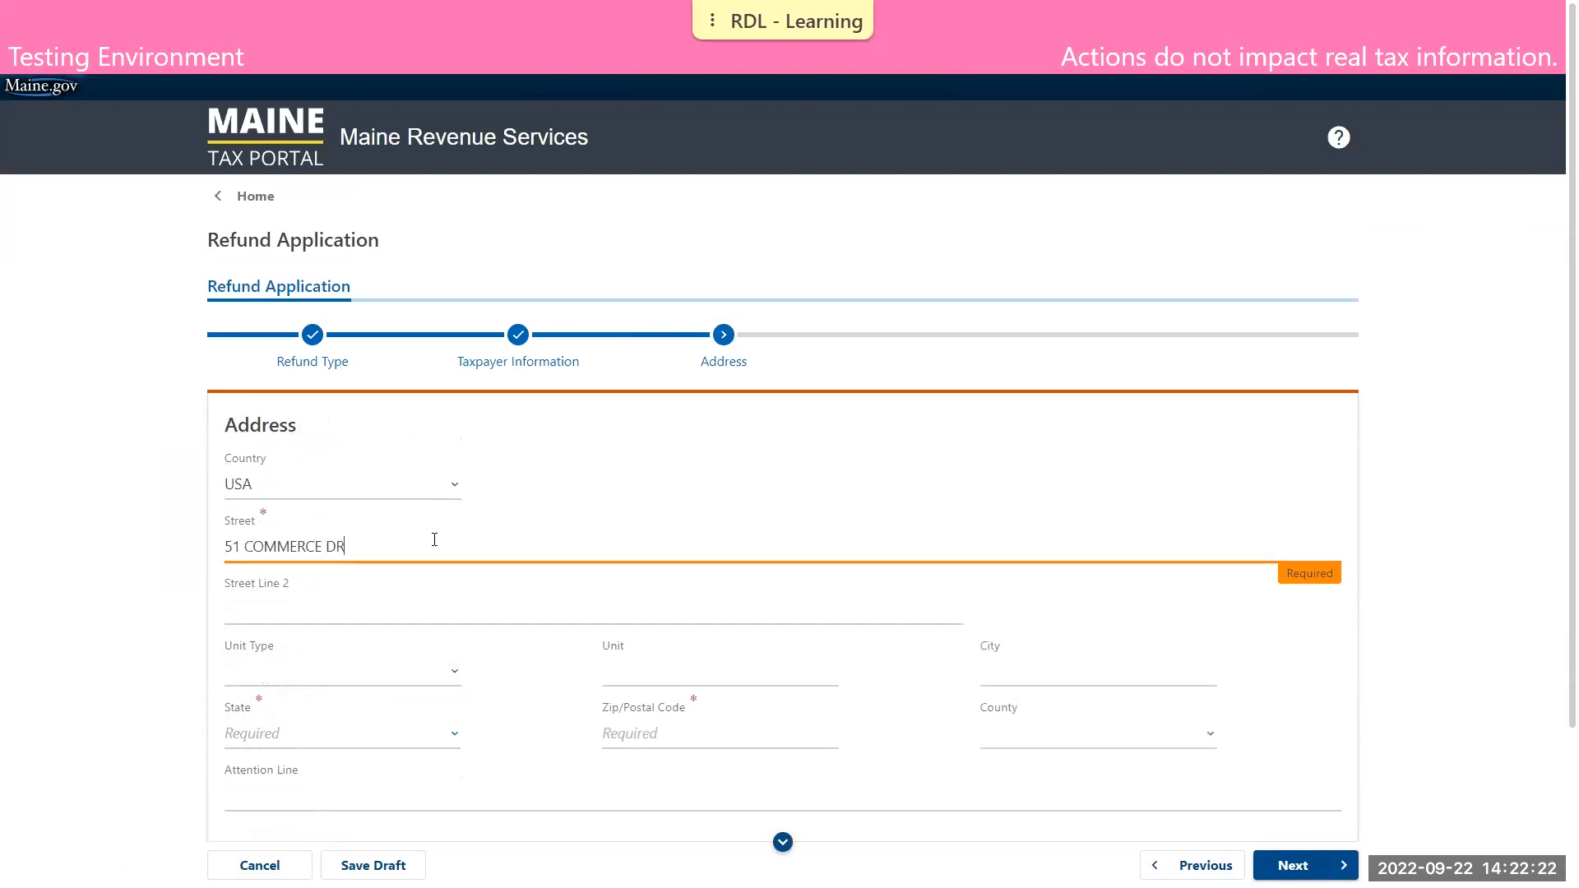
key(Tab)
key(Tab)
key(Tab)
key(Tab)
text(AUGUSTA)
key(Tab)
key(m)
key(Tab)
text(04330)
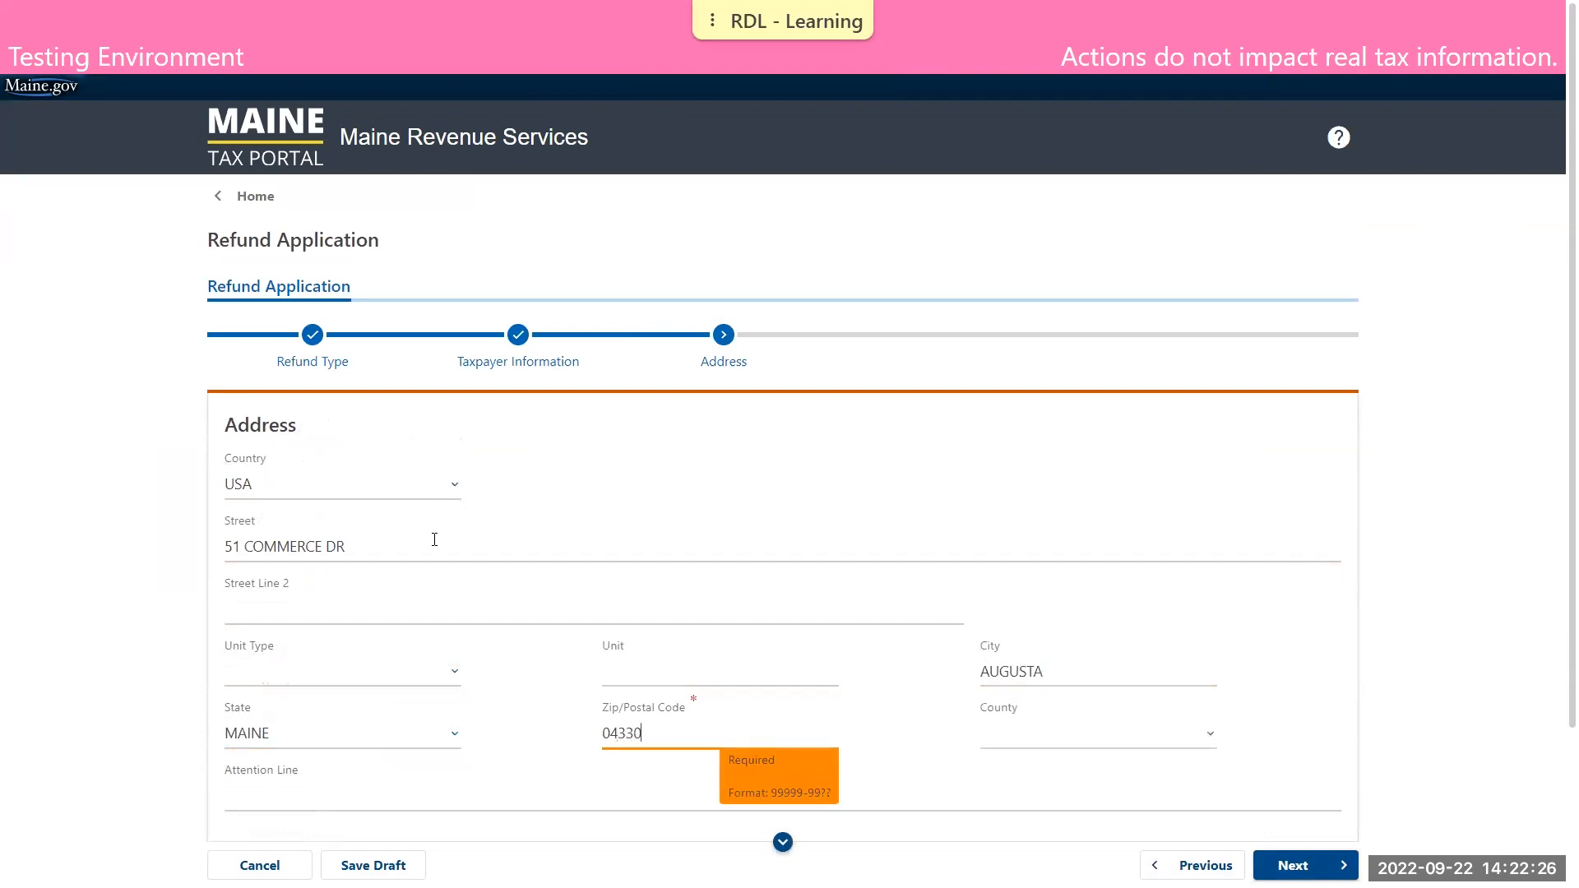
Verify the mailing address with USPS and continue to the refund information
scroll(458, 558, down, 2)
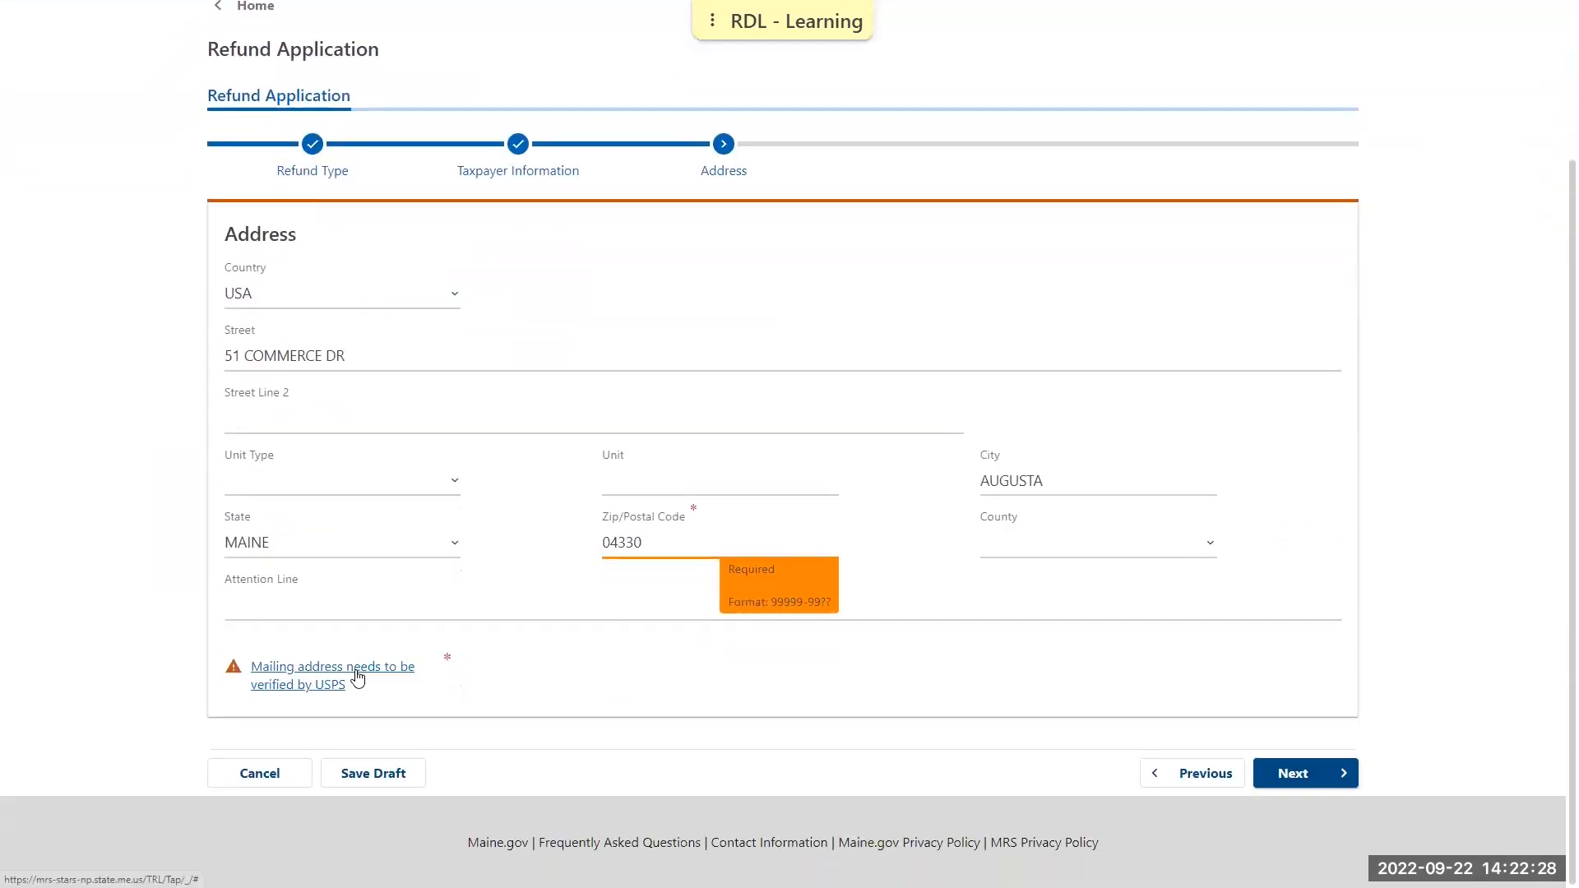
click(357, 677)
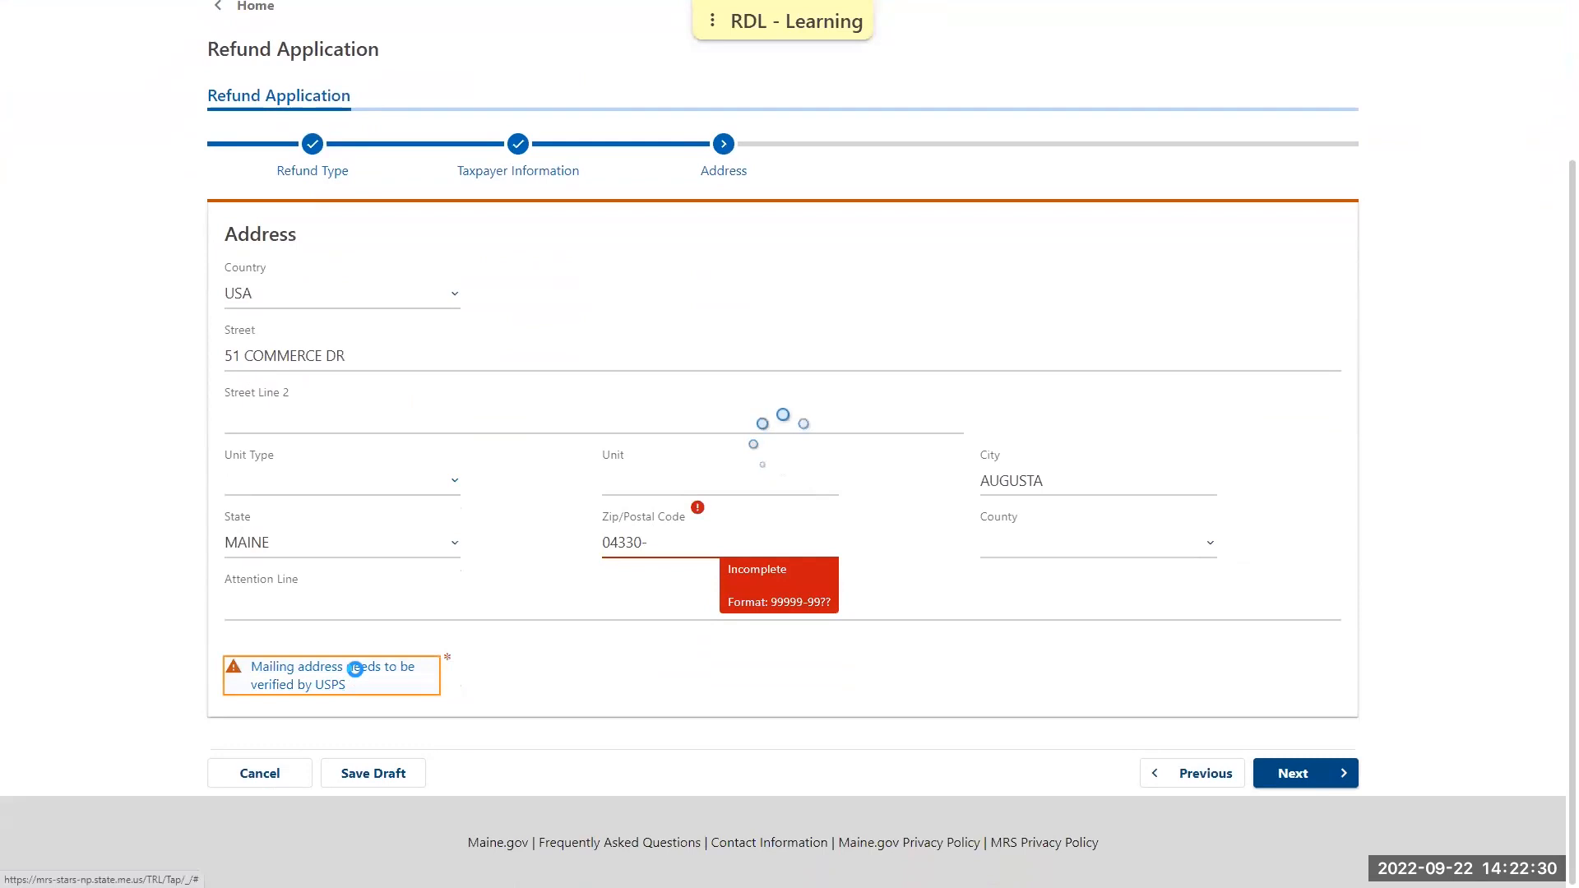
click(1307, 772)
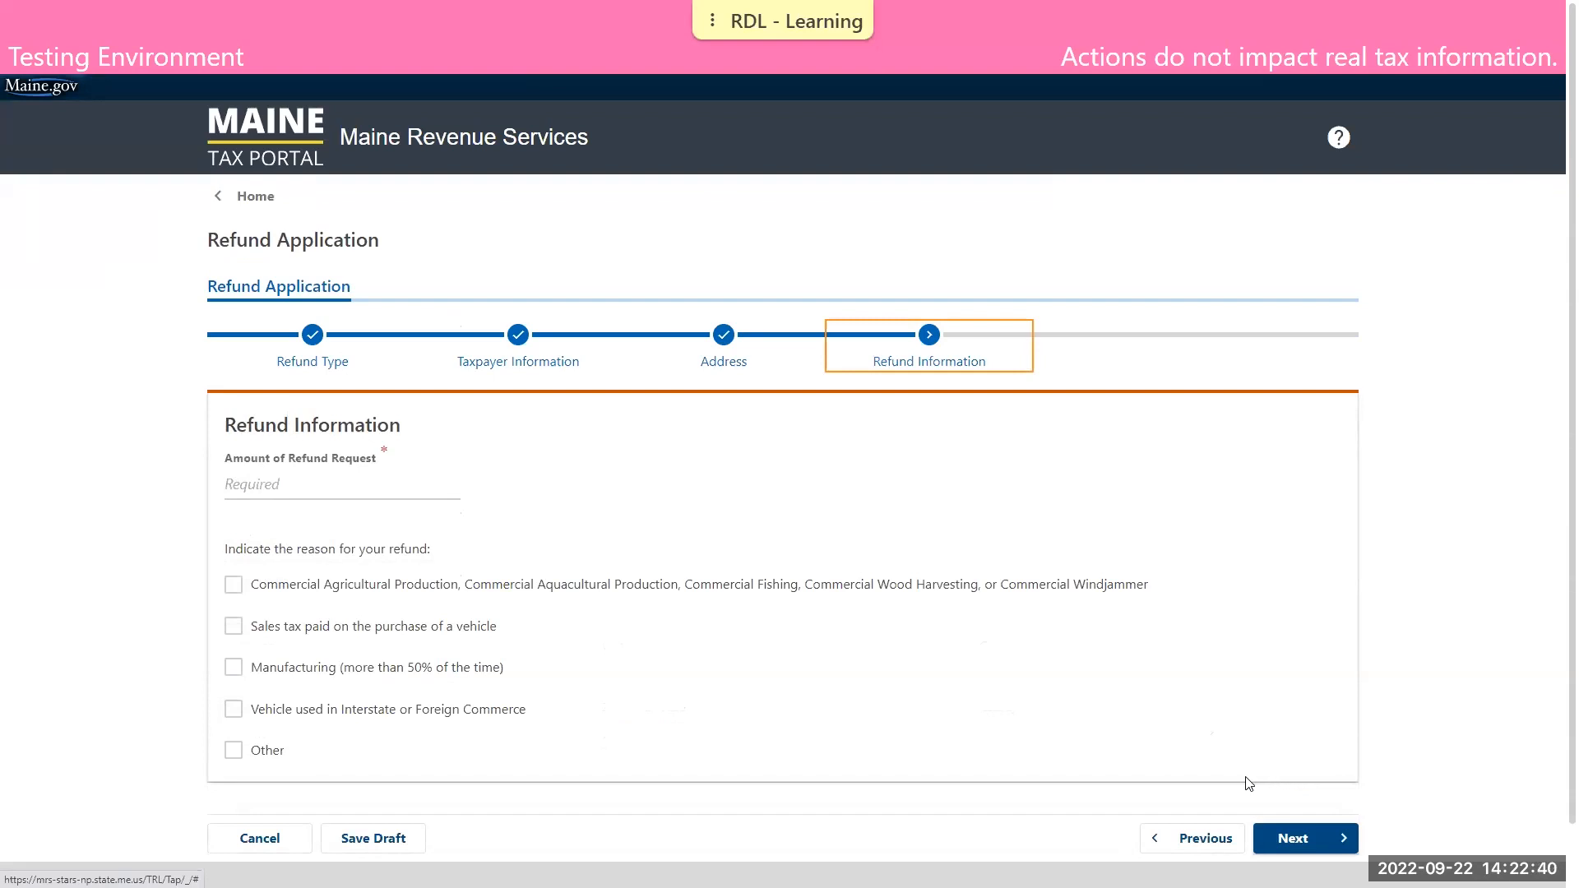
Set the amount of the refund request to 3,500.00
click(394, 488)
text(3,500.00)
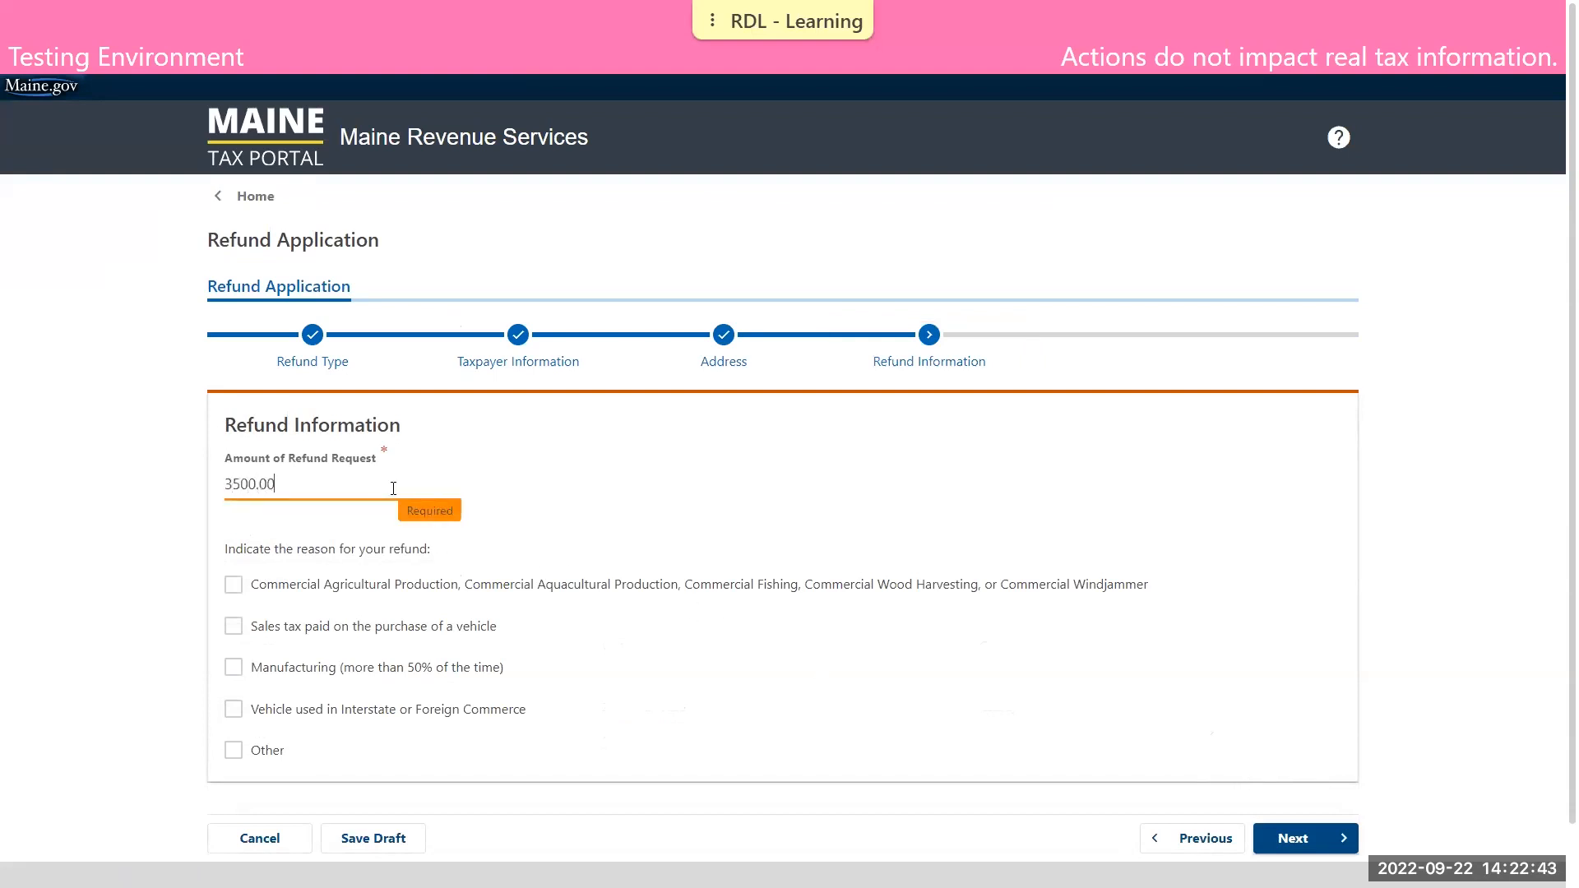
click(673, 497)
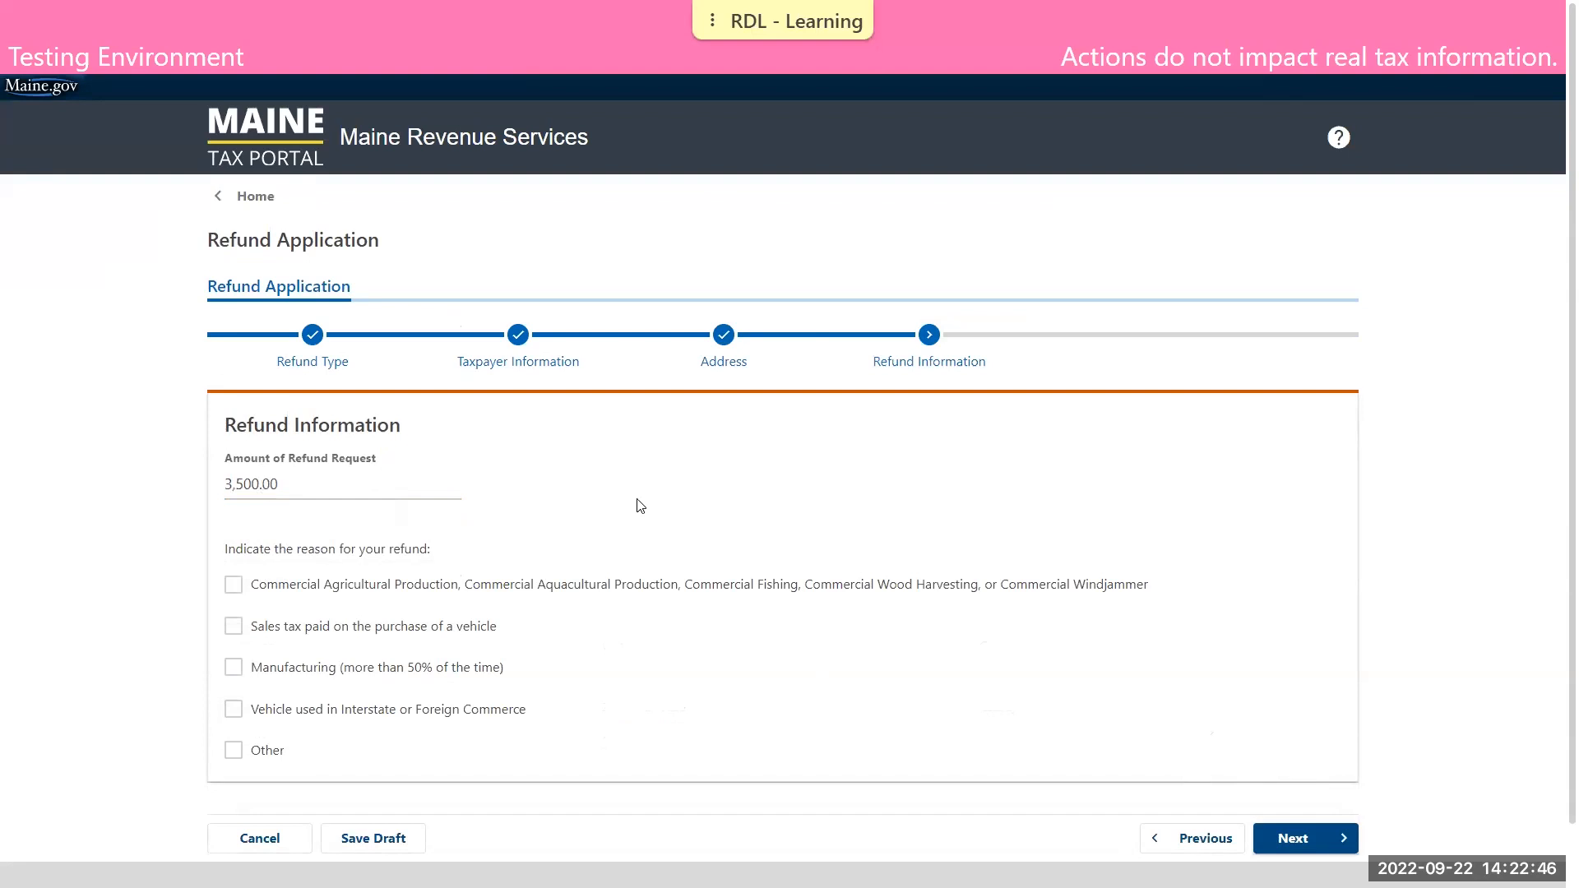
Give sales tax paid on a vehicle purchase as the refund reason with purchase date 01-Jul-2021, and continue to the documentation
click(235, 627)
click(282, 691)
text(07012021)
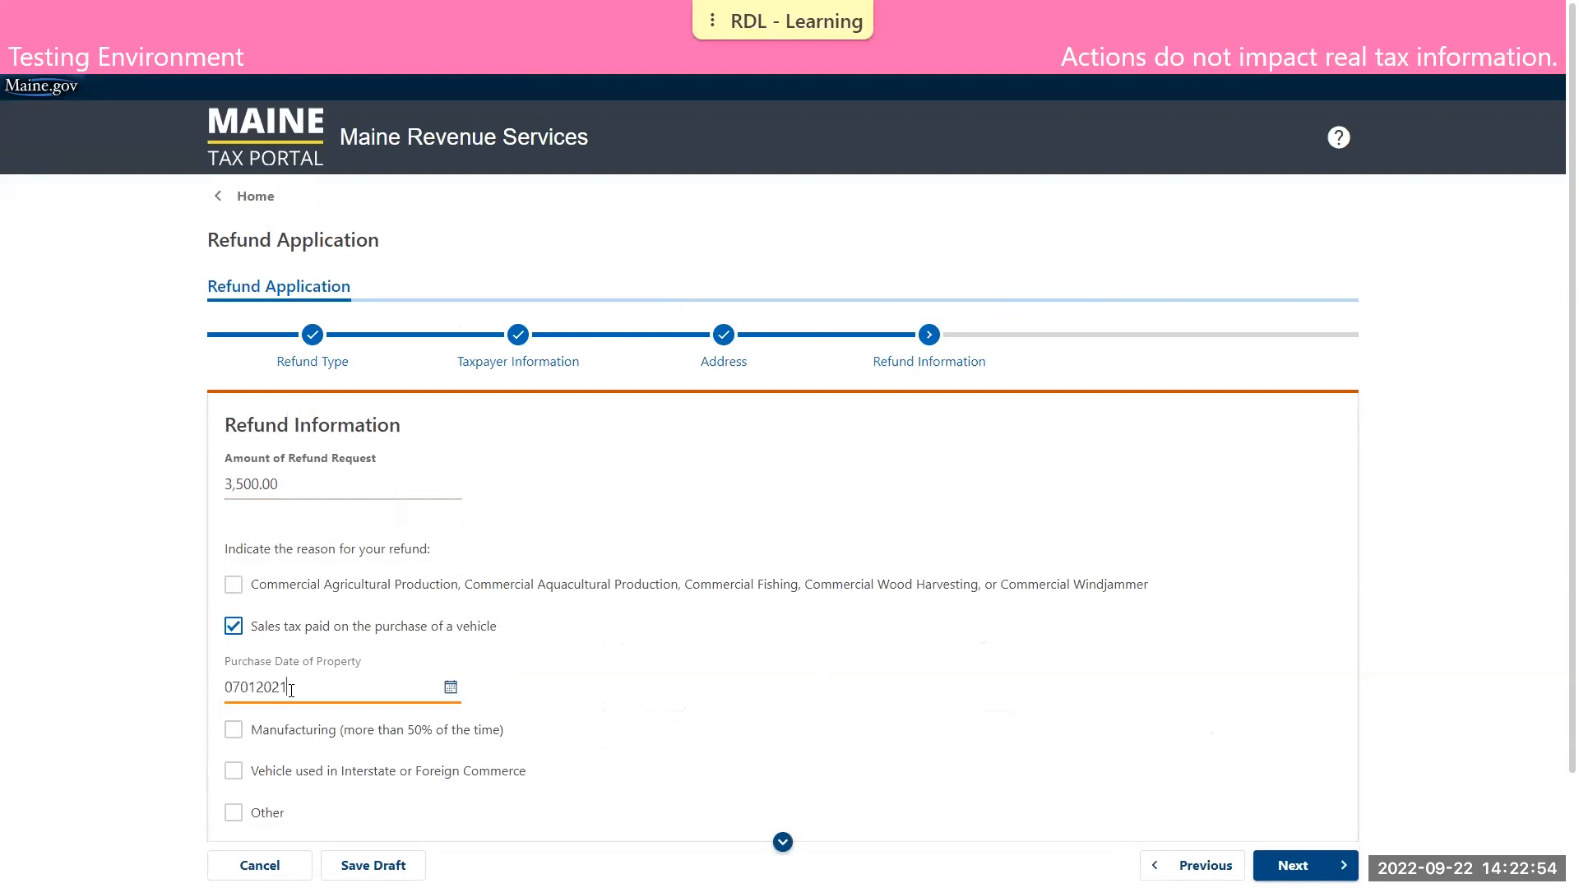
click(1004, 716)
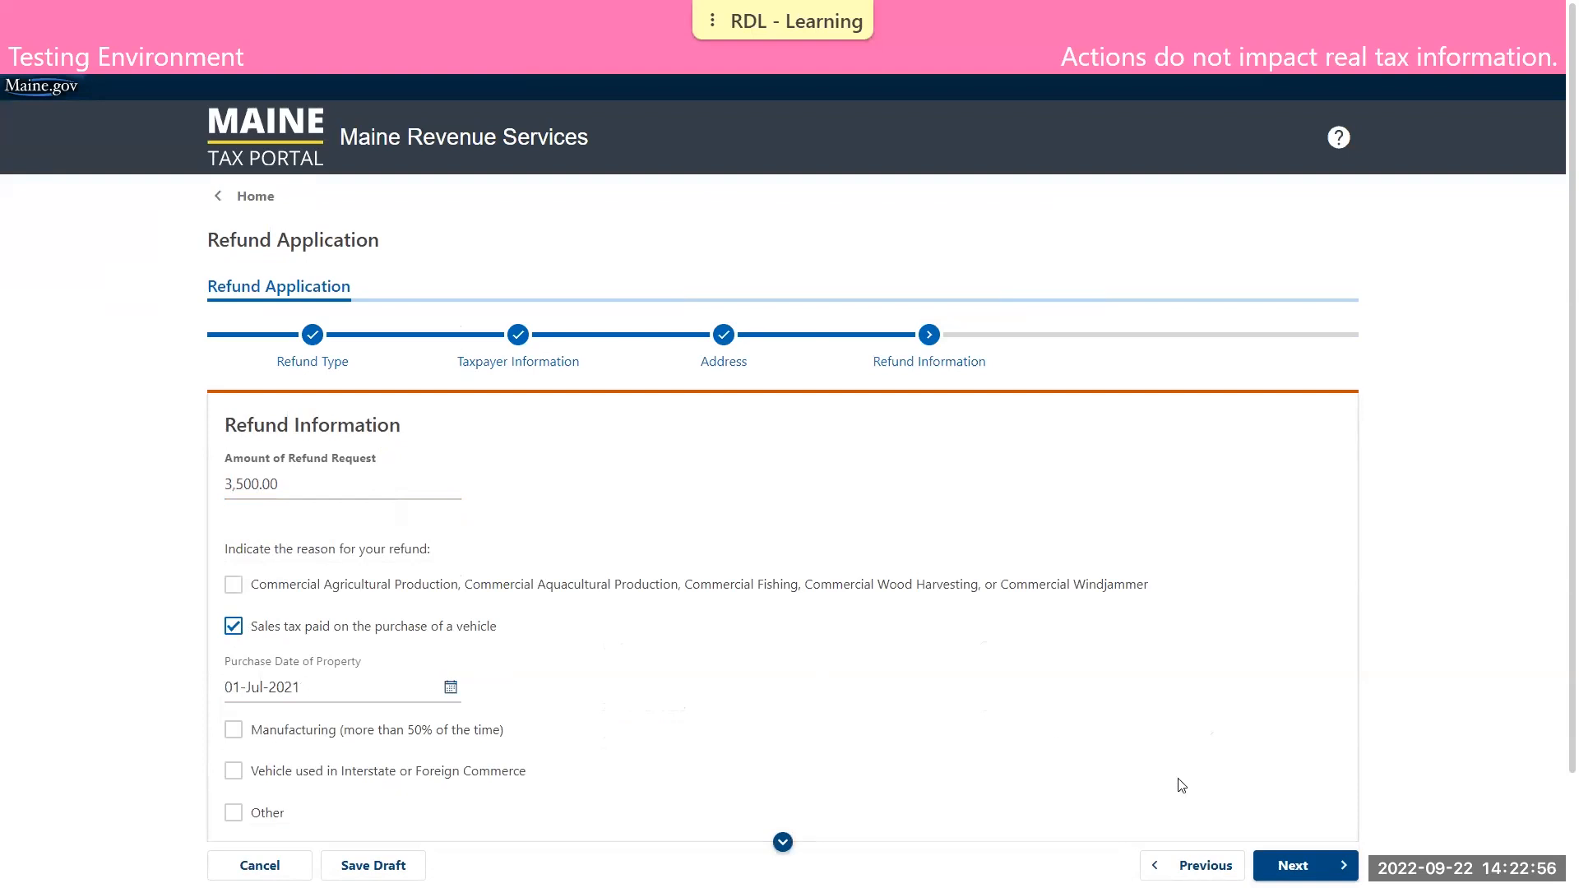
click(1296, 866)
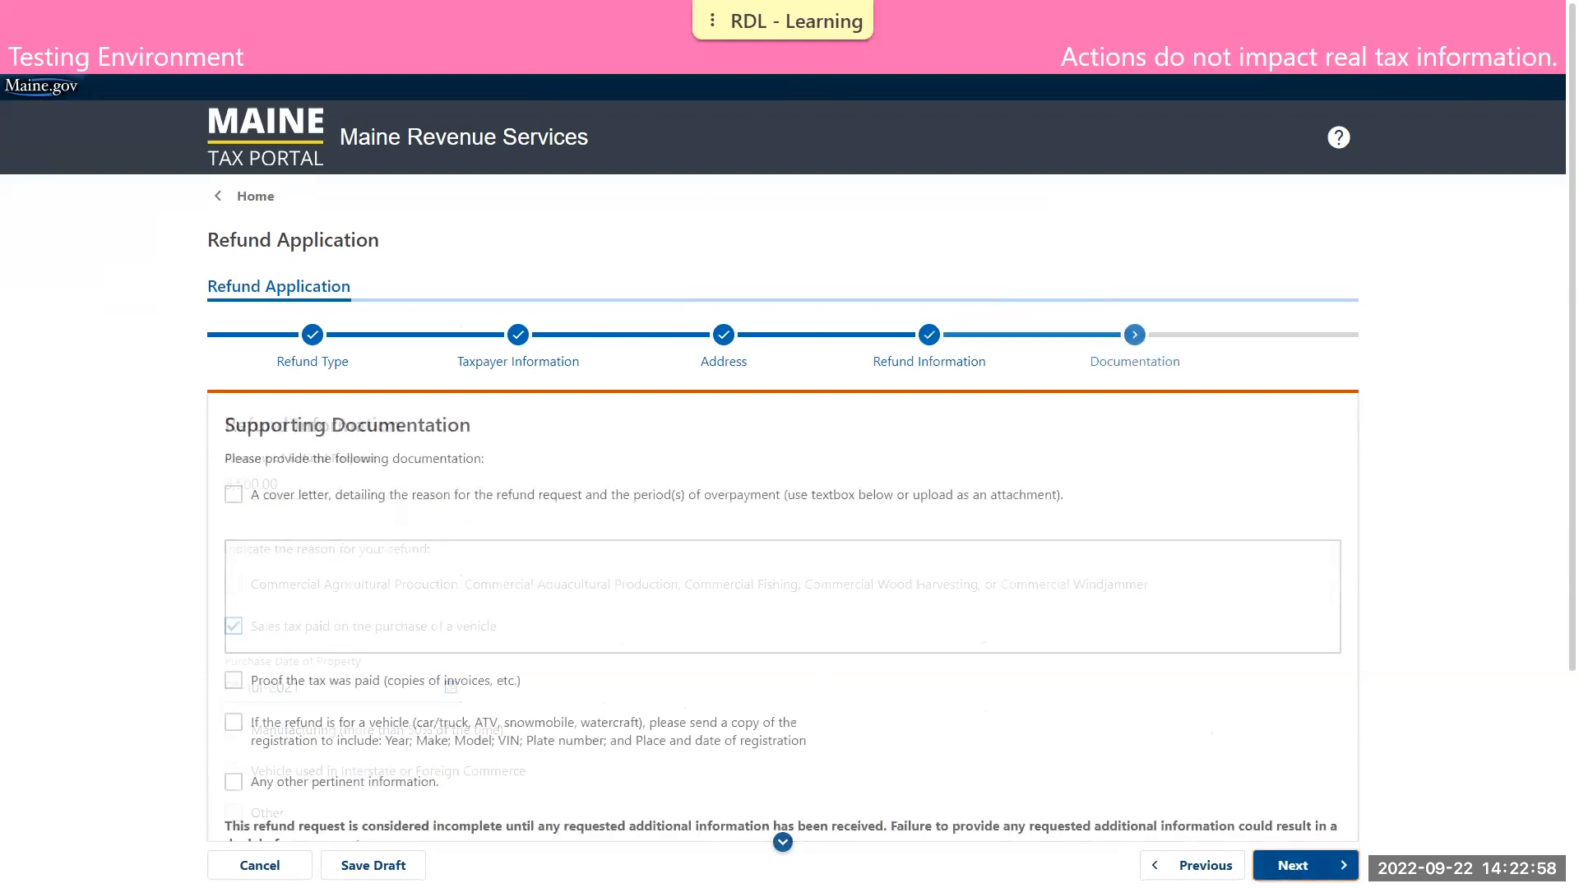
Mark the cover letter and the proof that the tax was paid as supporting documentation
scroll(1245, 599, down, 2)
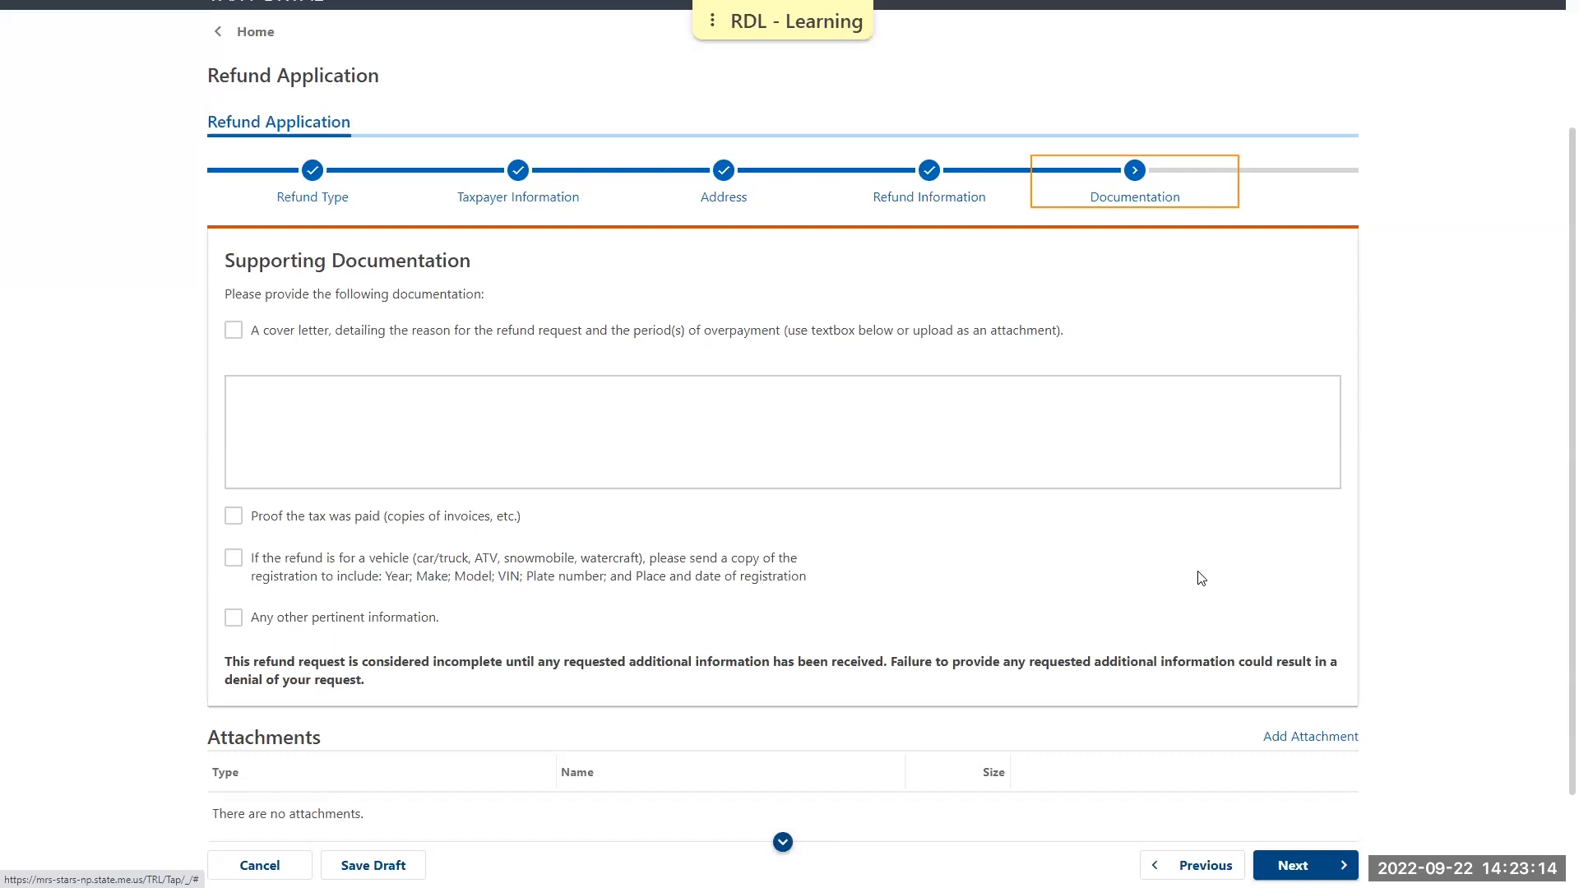
click(237, 332)
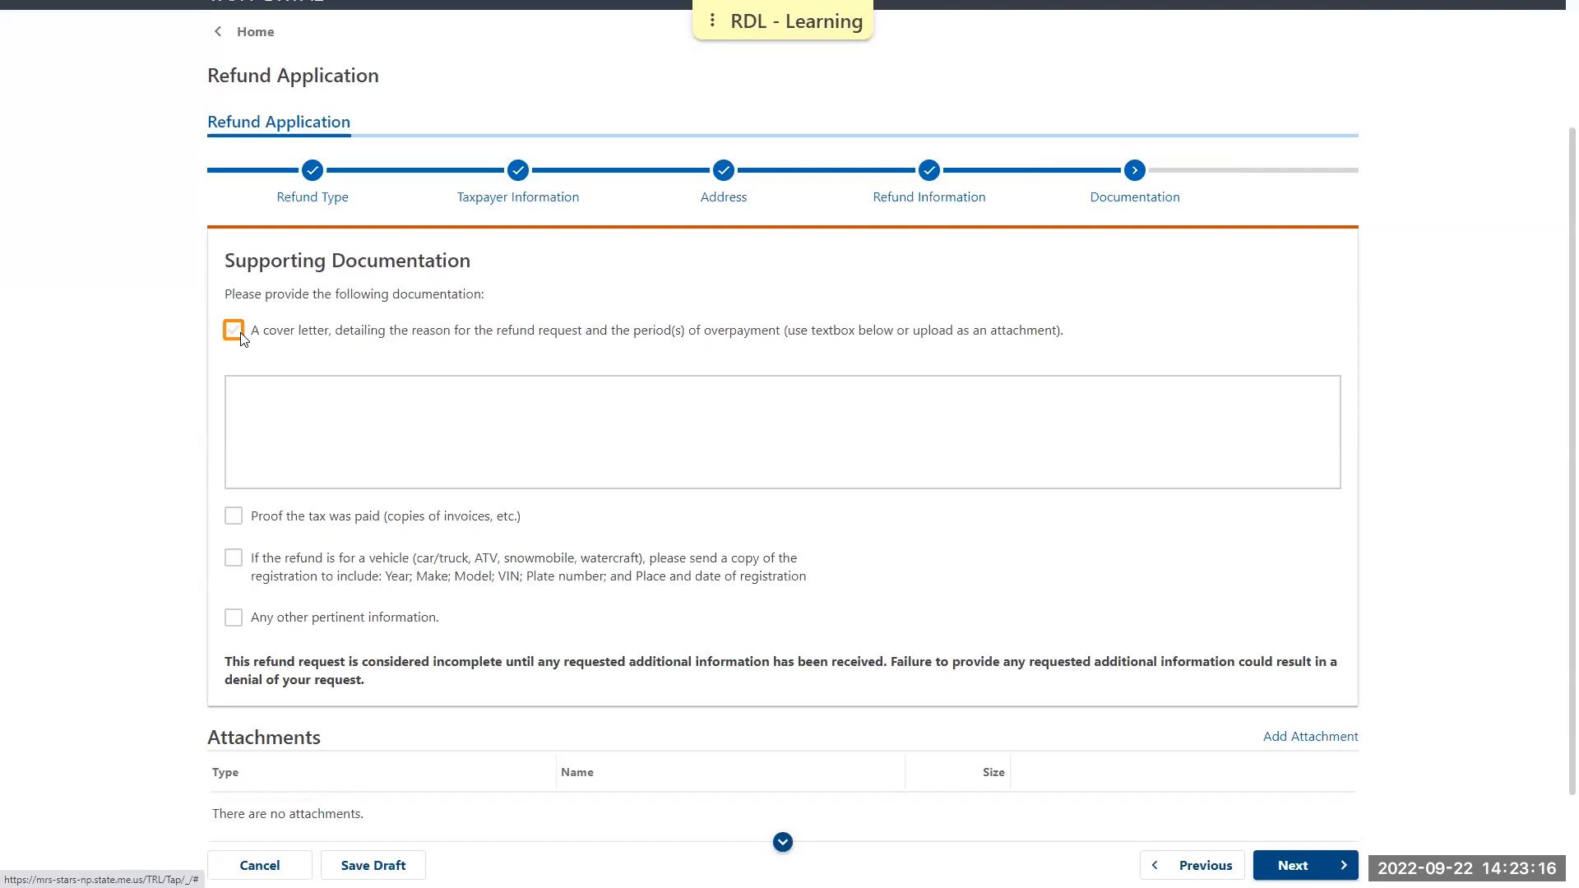
click(233, 518)
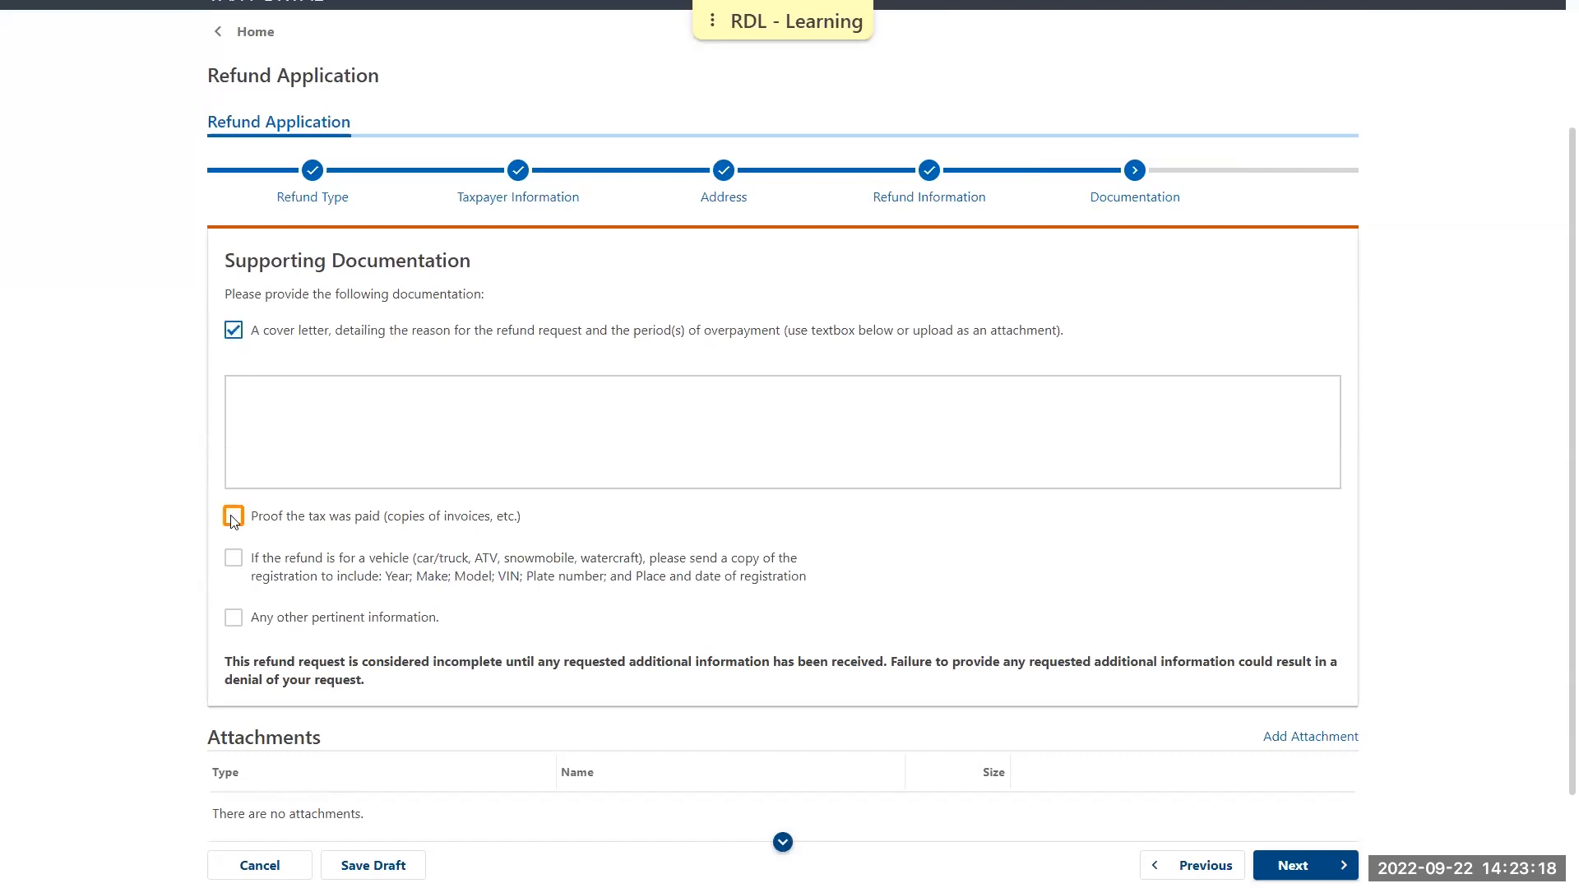
click(1382, 617)
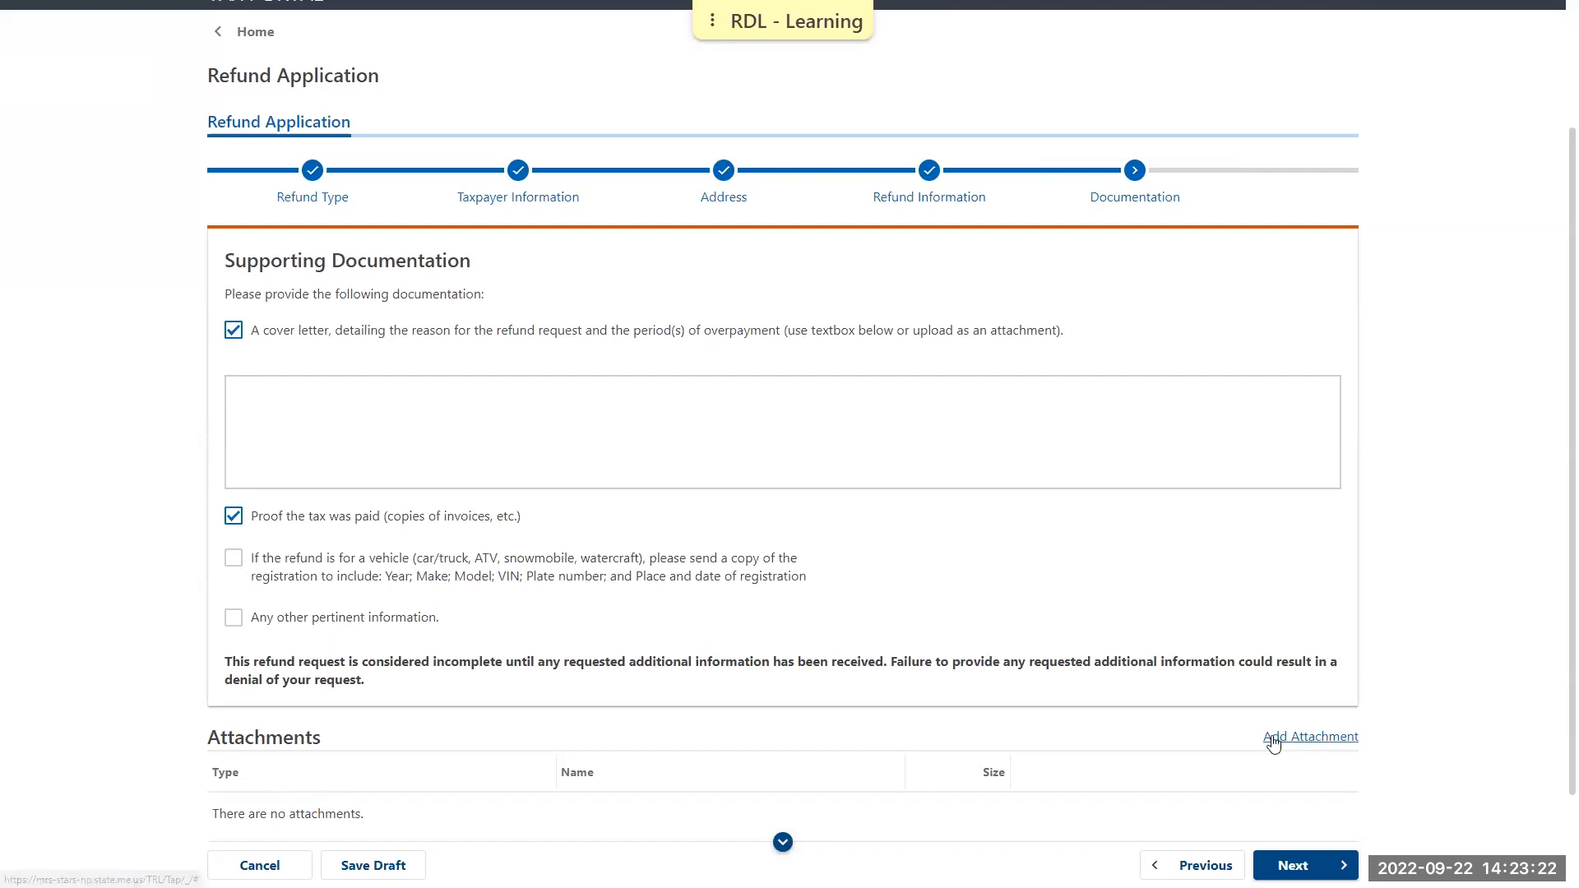
Attach Demo Doc 2_Cover Letter.pdf to the refund application as a Cover Letter
click(1316, 737)
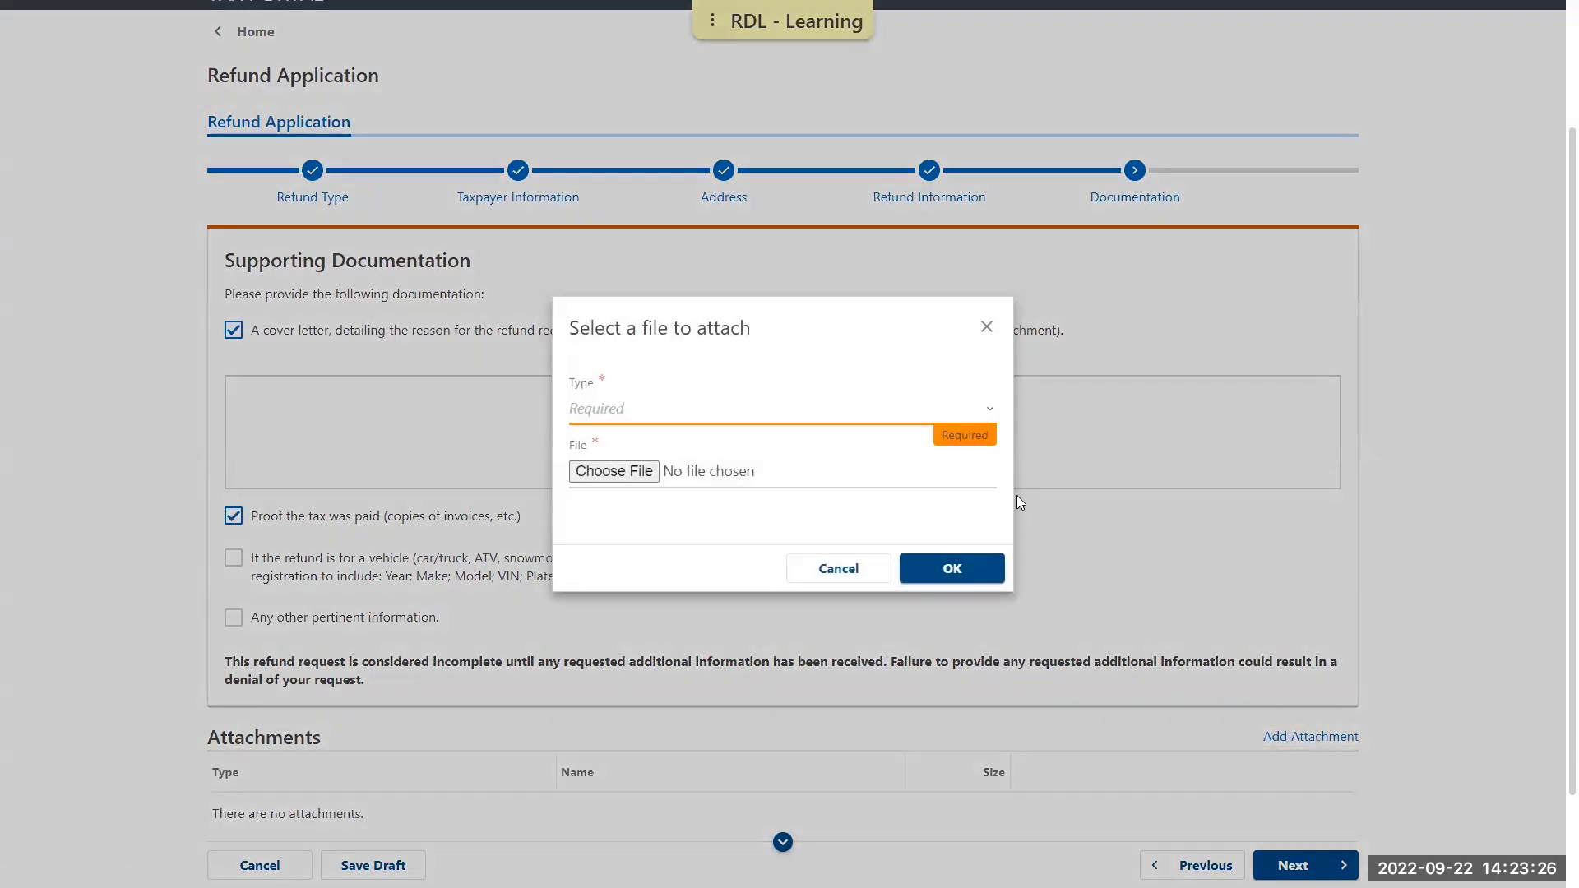
click(990, 408)
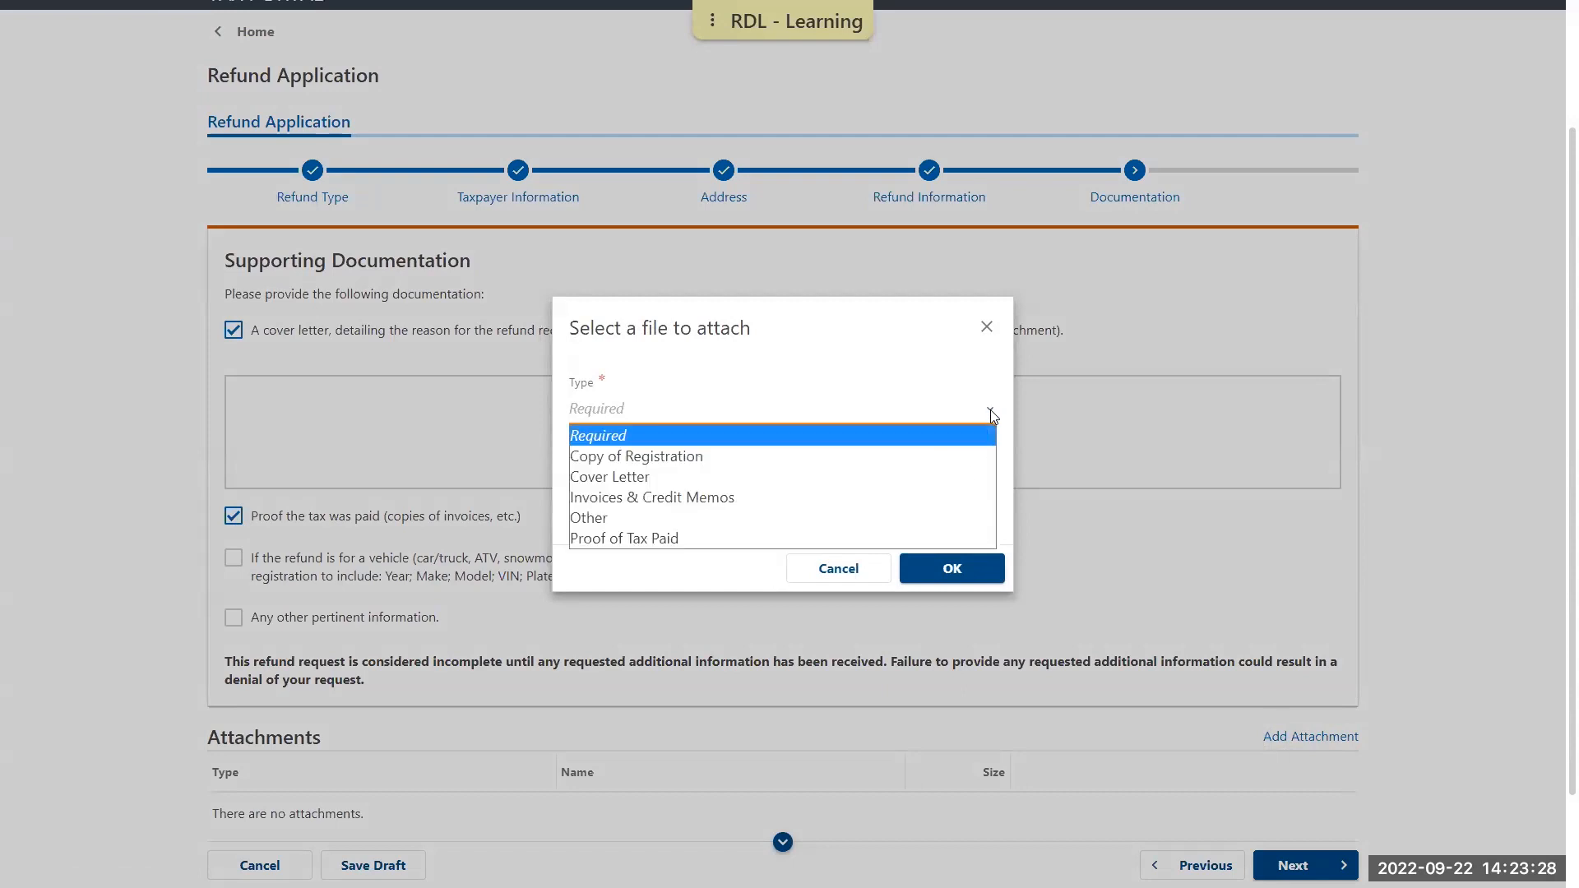
click(612, 478)
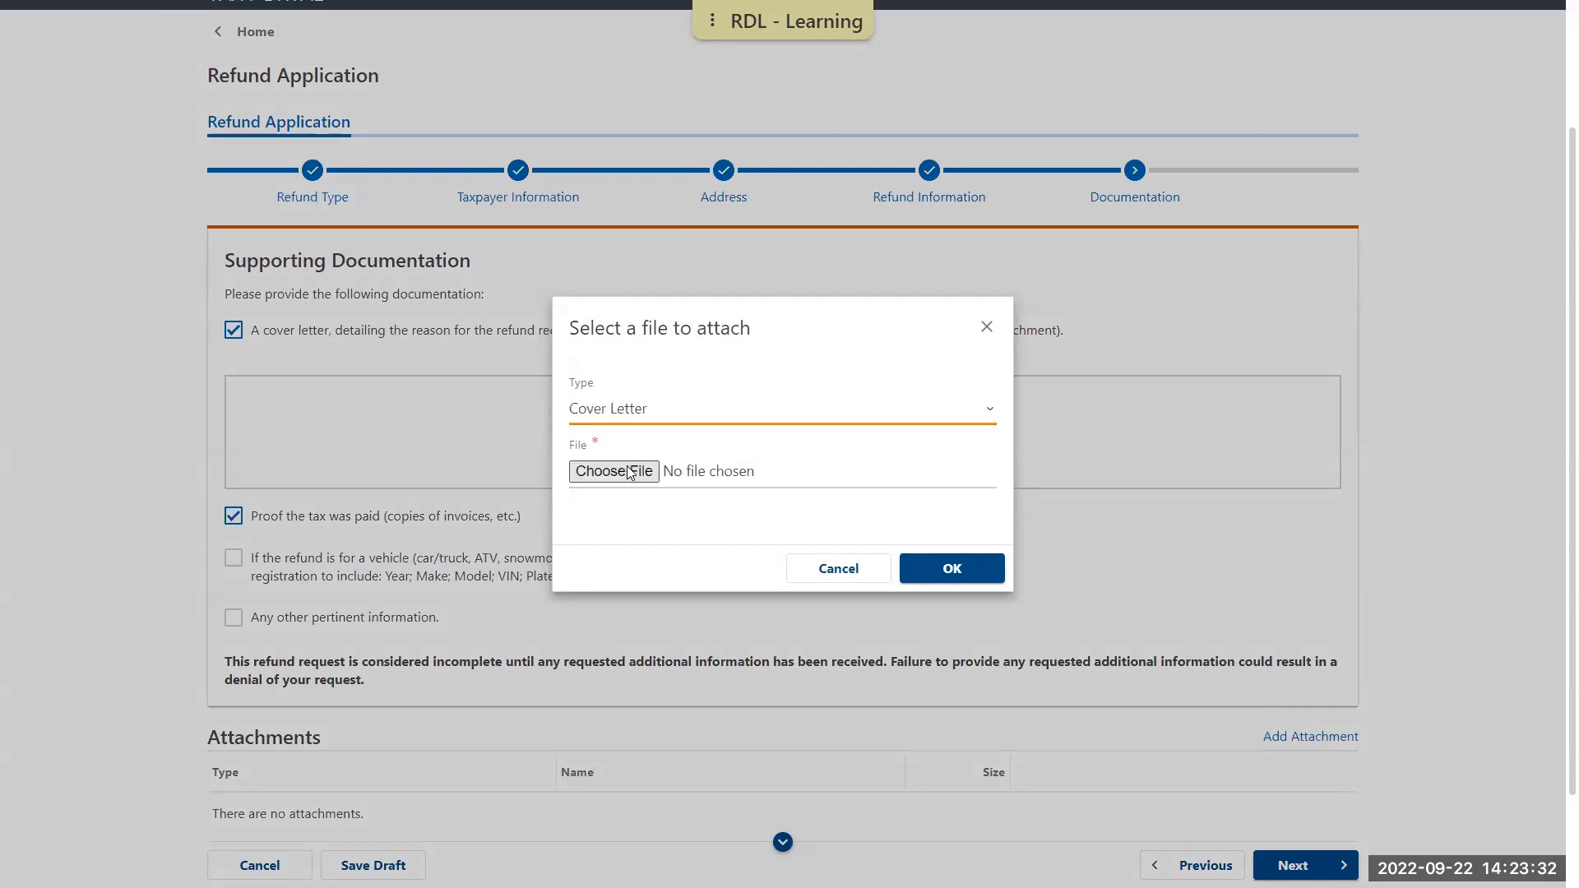
click(630, 473)
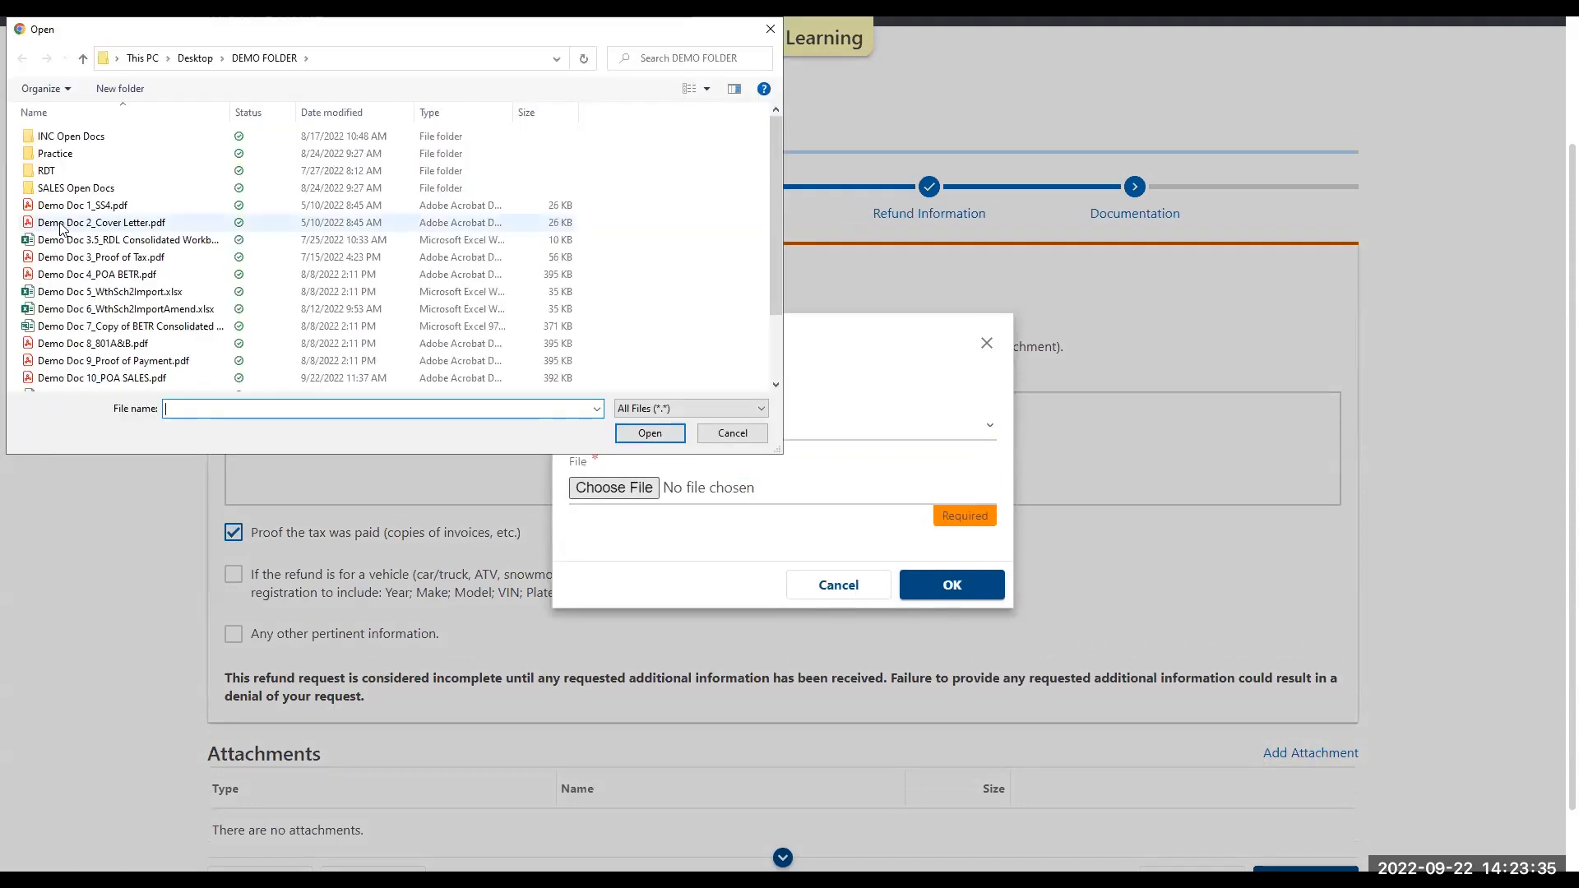
click(54, 207)
click(657, 437)
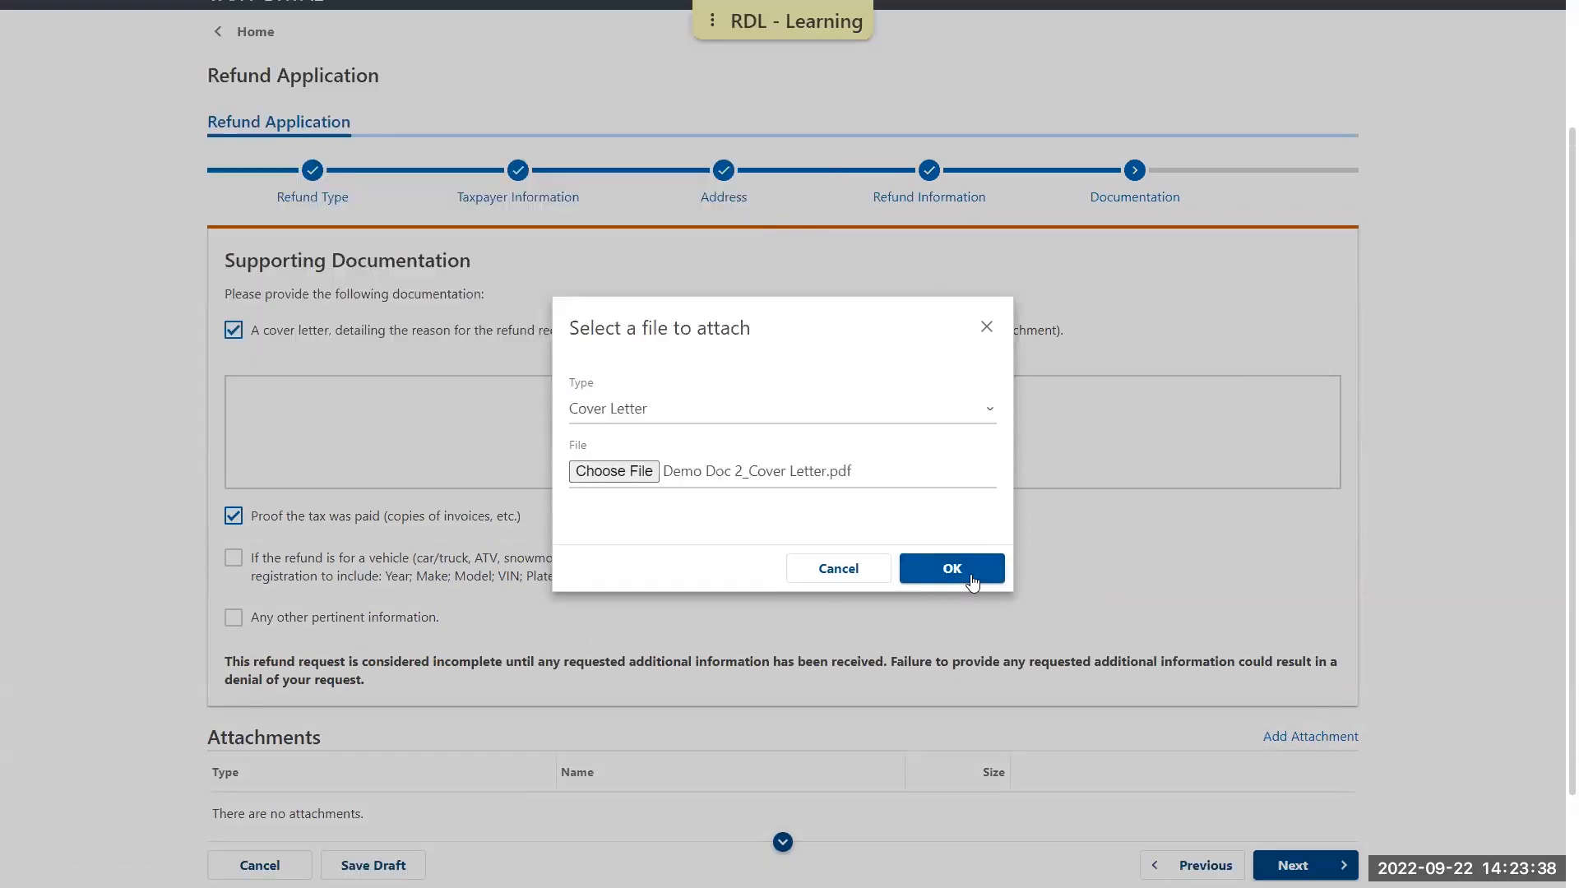
click(979, 581)
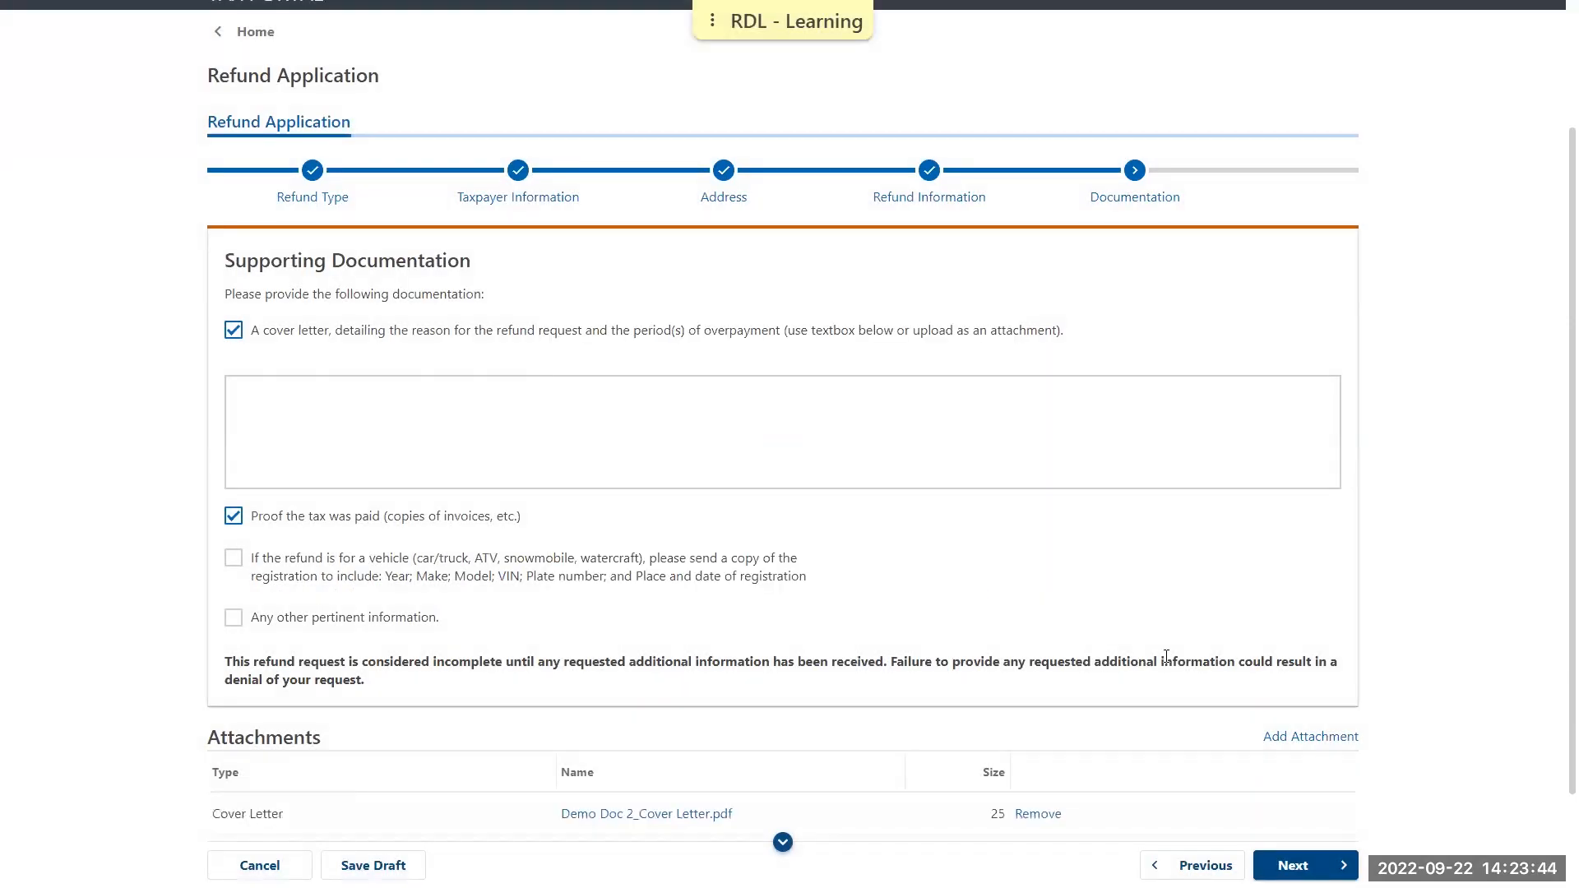
Attach Demo Doc 3_Proof of Tax.pdf as Proof of Tax Paid and continue to the direct deposit information
click(1328, 737)
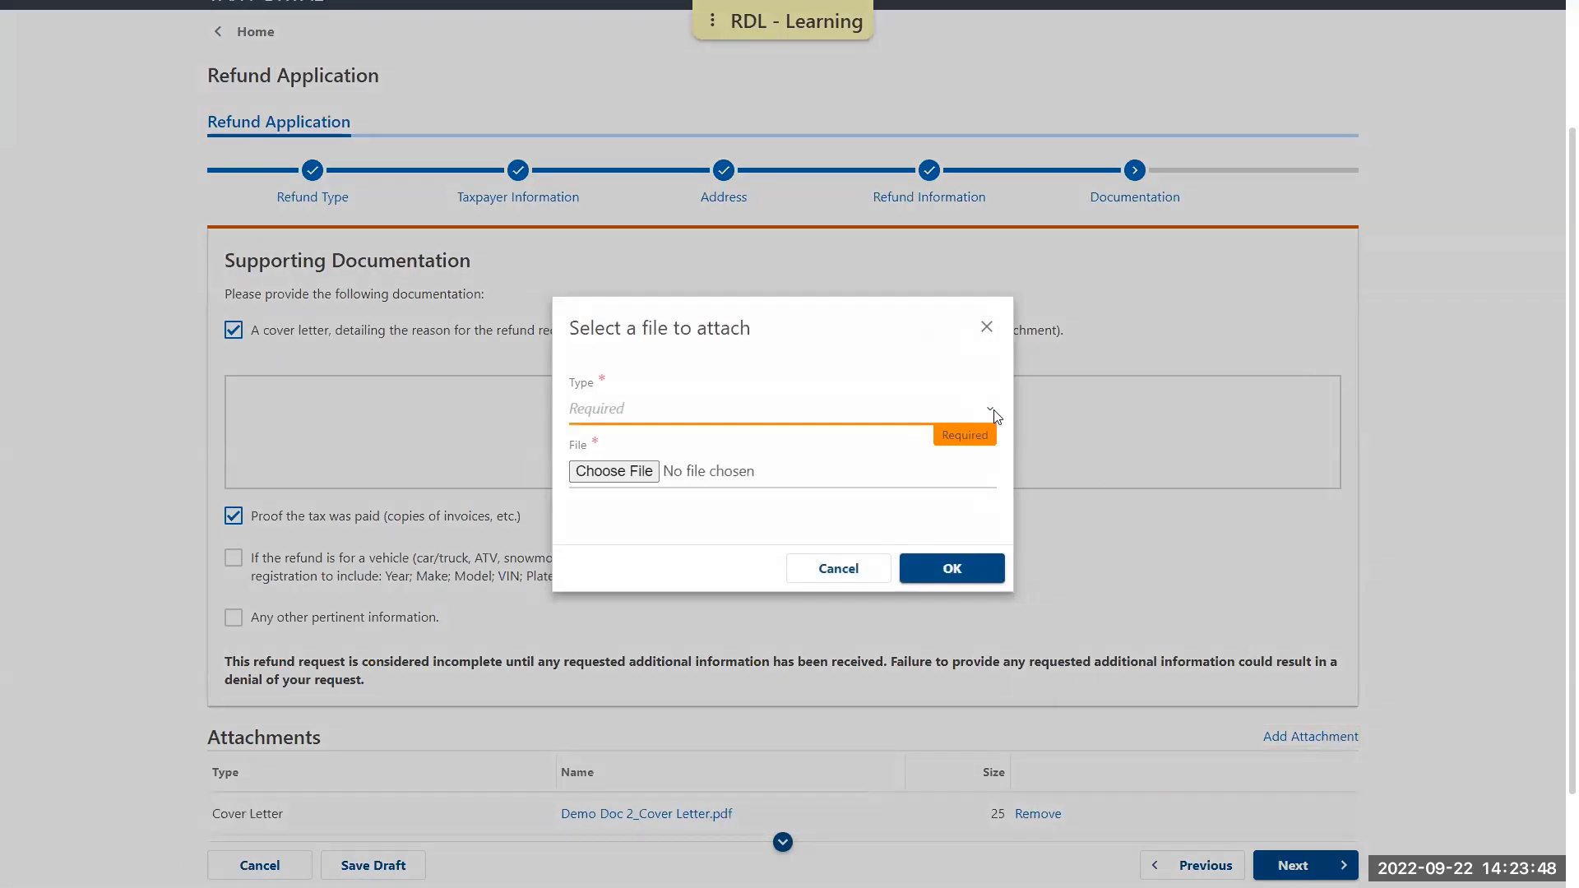
click(990, 410)
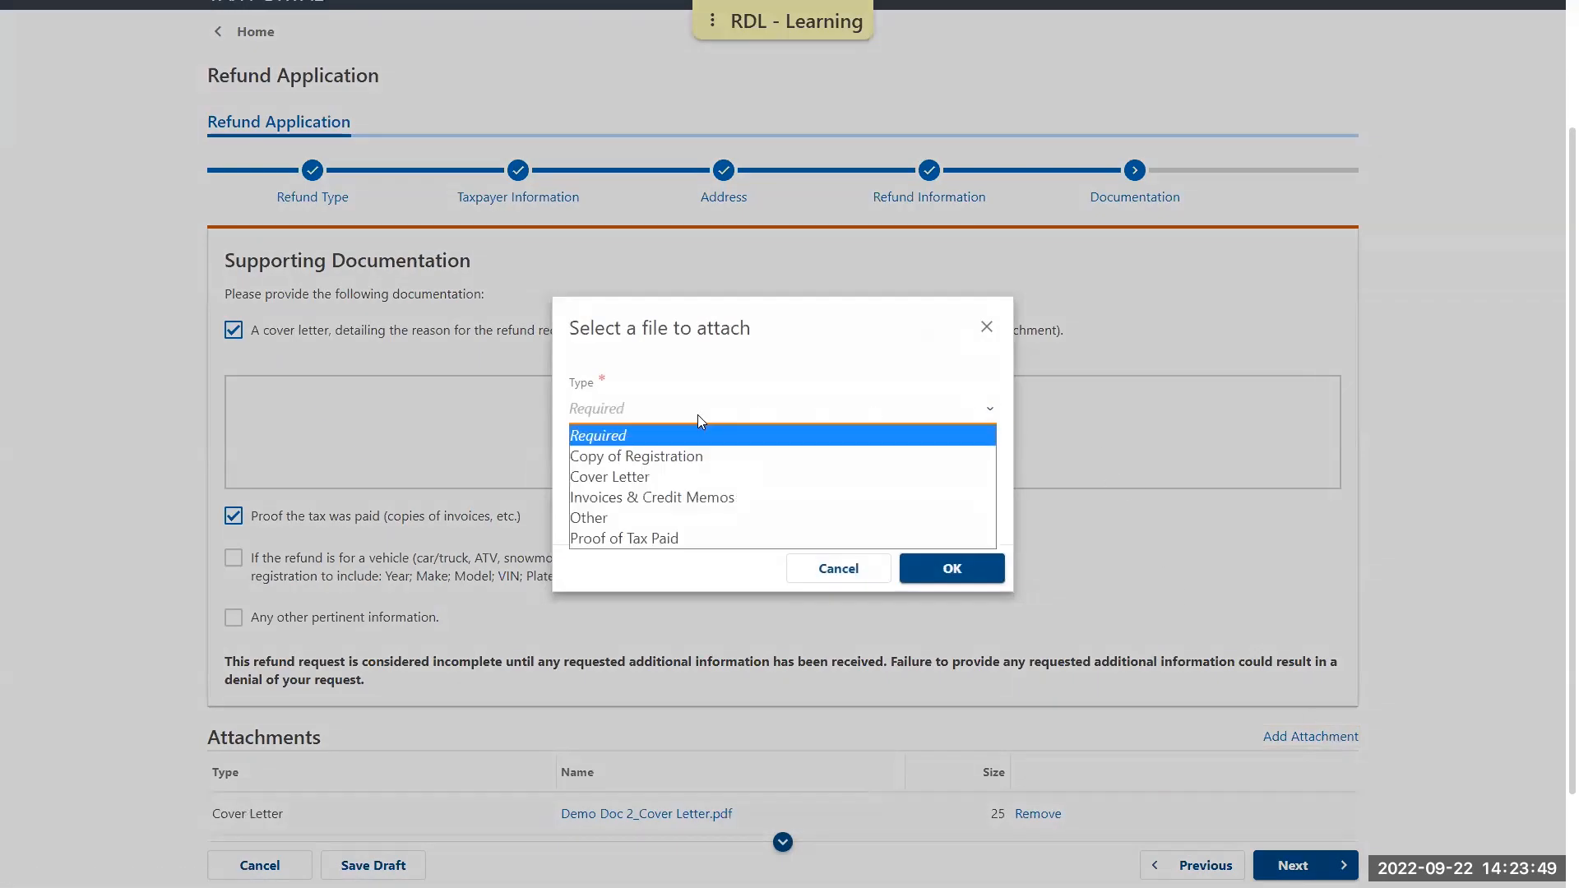
click(628, 539)
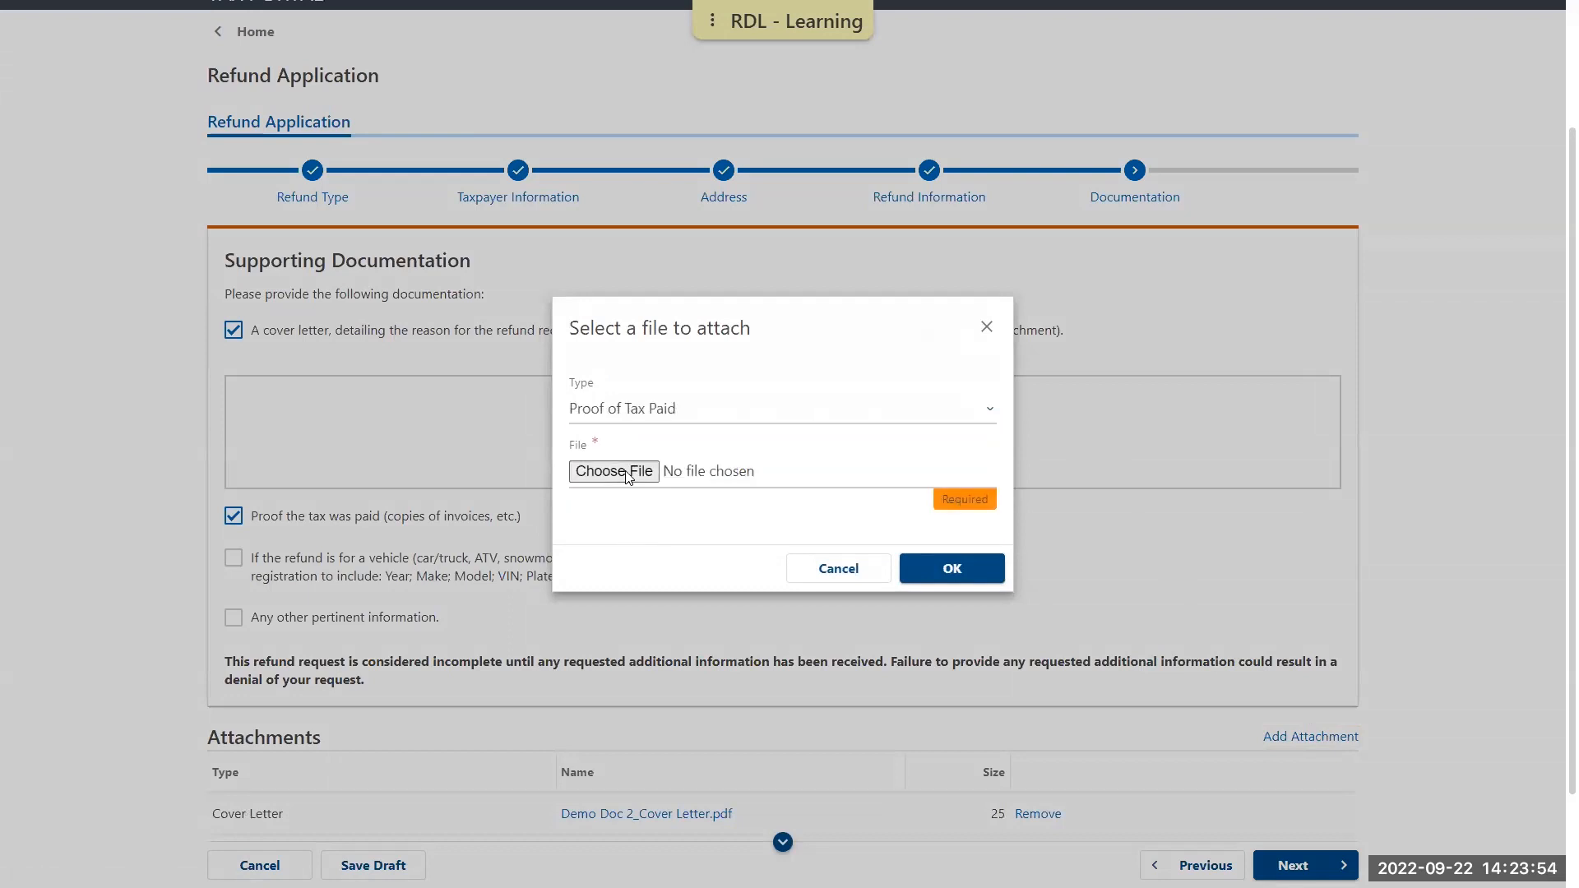
click(628, 476)
click(73, 240)
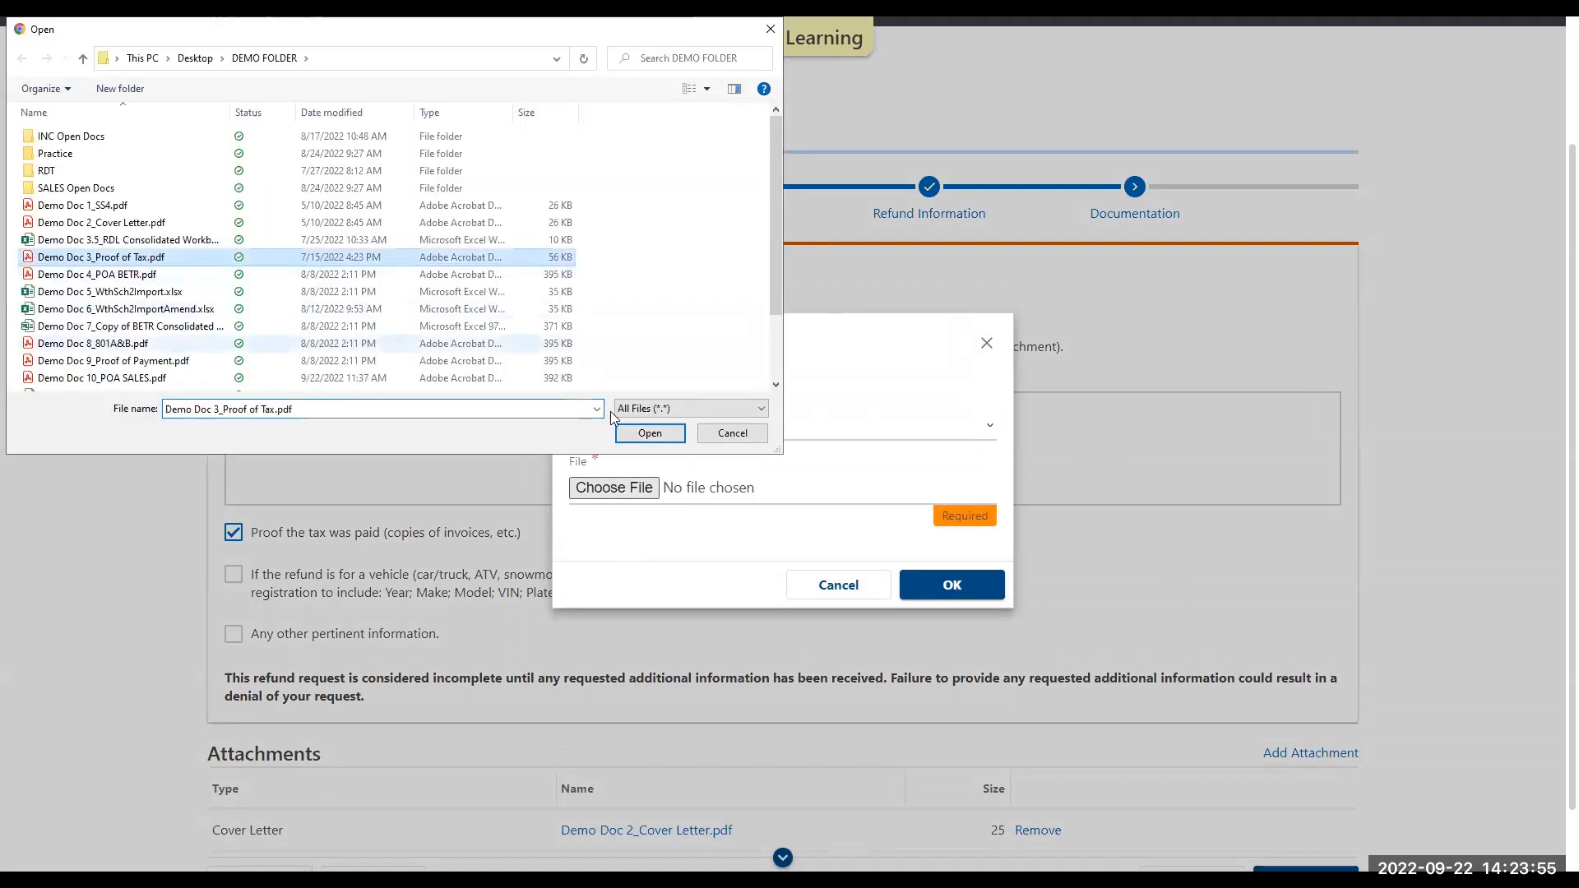
click(661, 436)
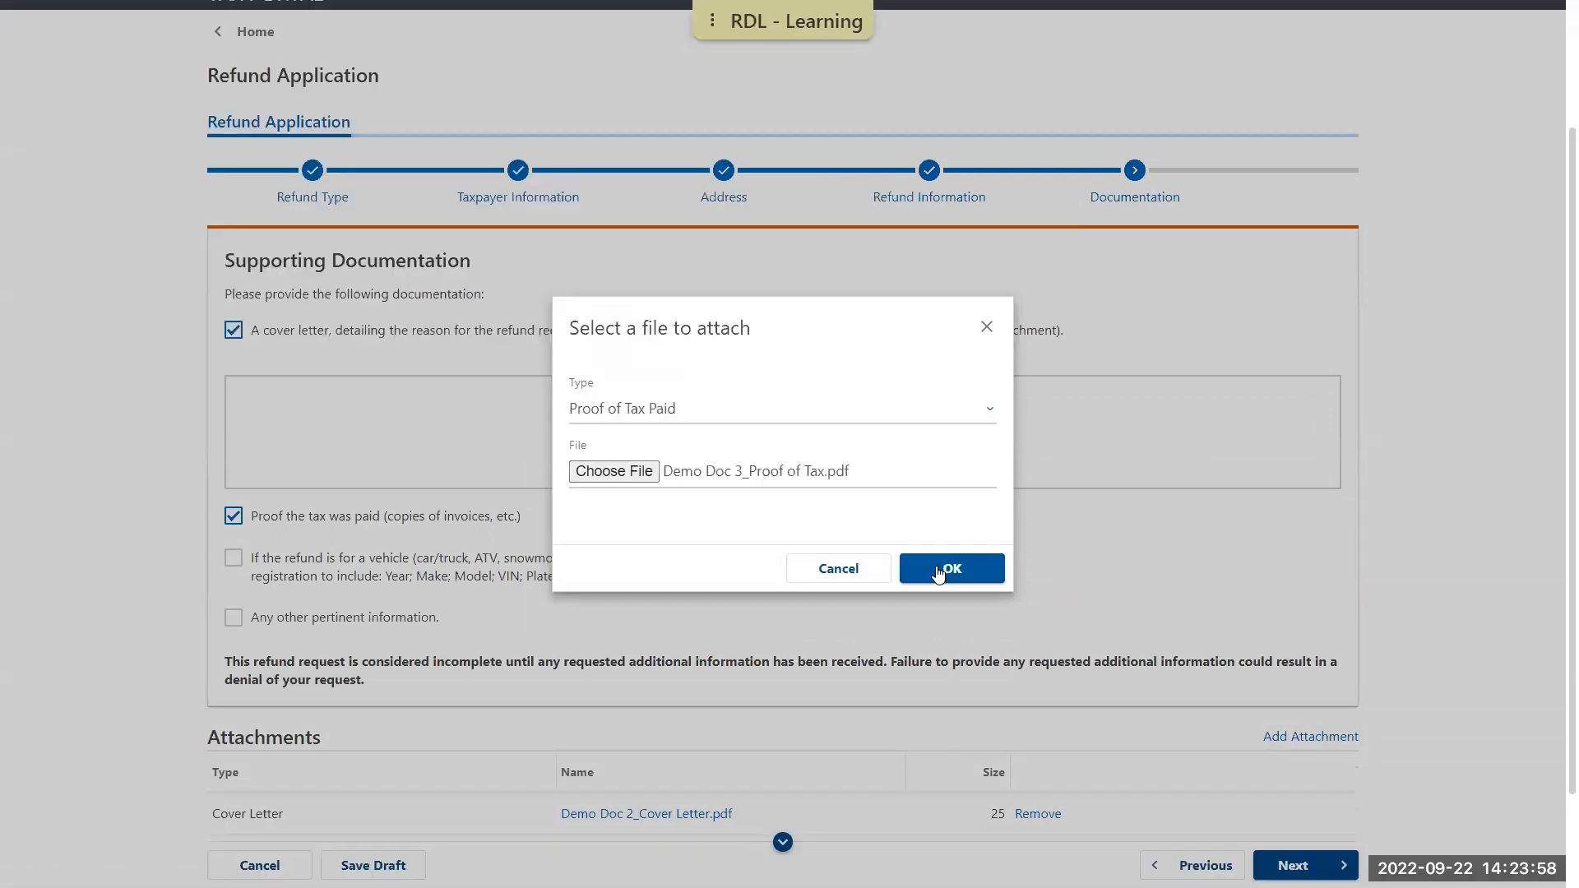
click(939, 571)
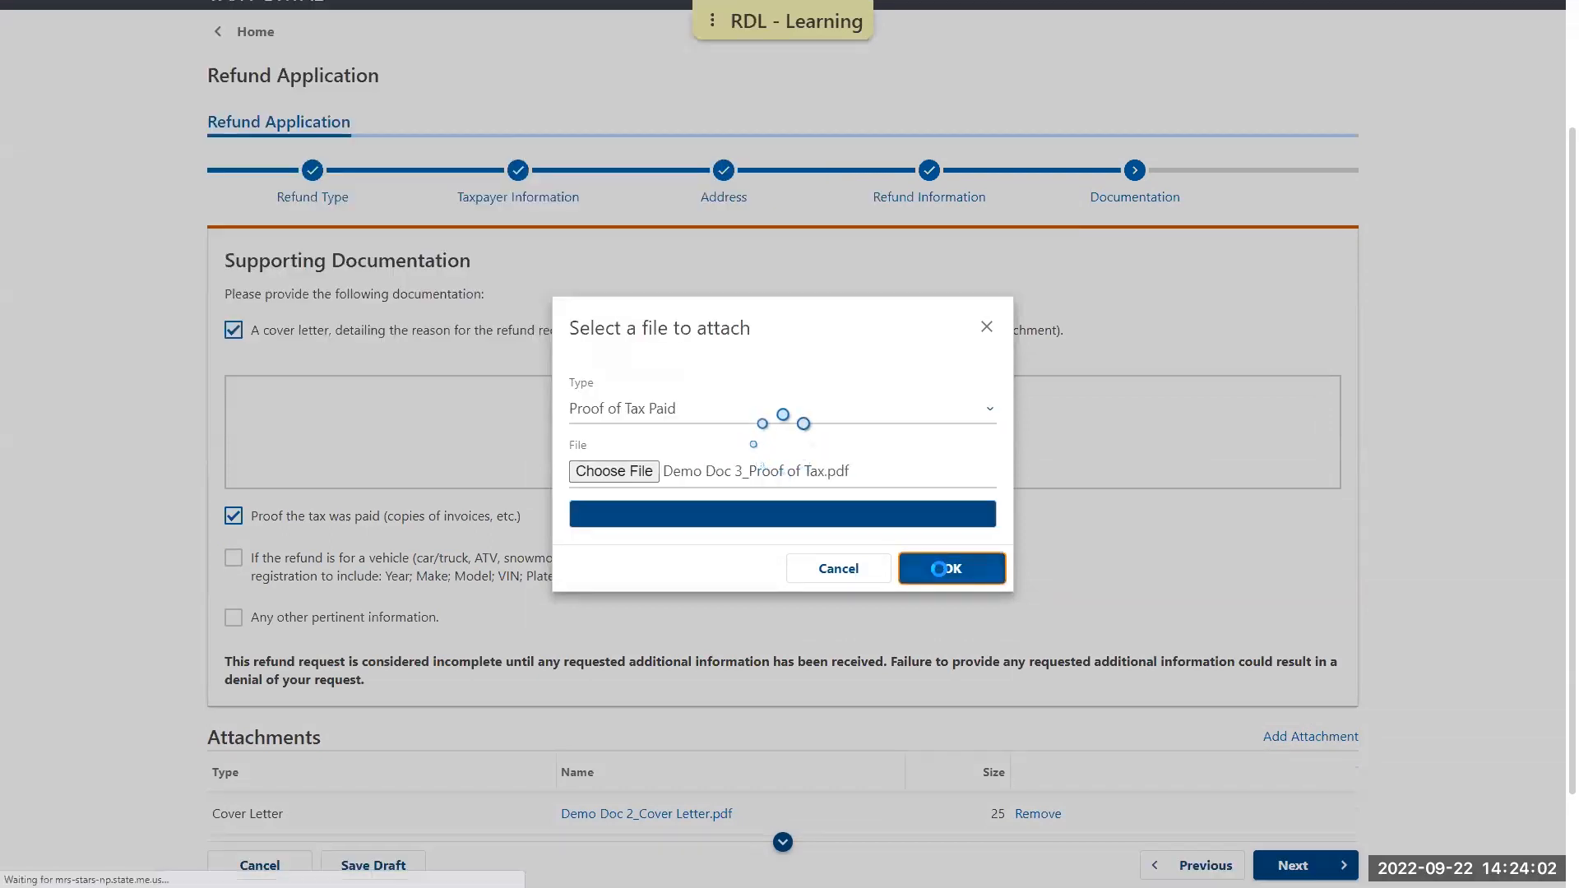
scroll(1111, 518, down, 3)
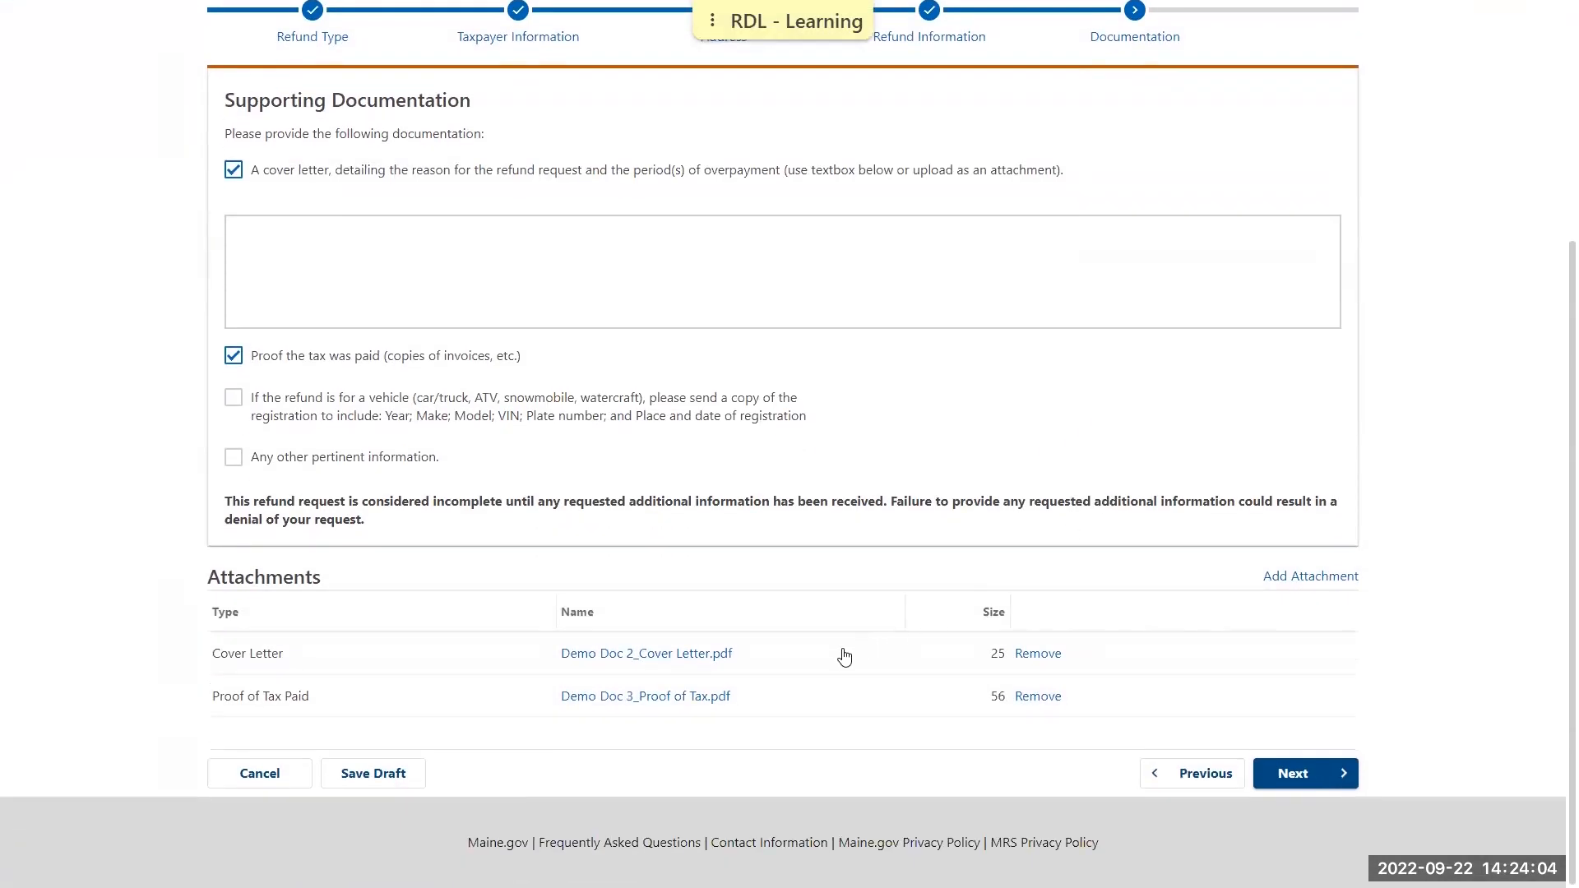
click(1298, 772)
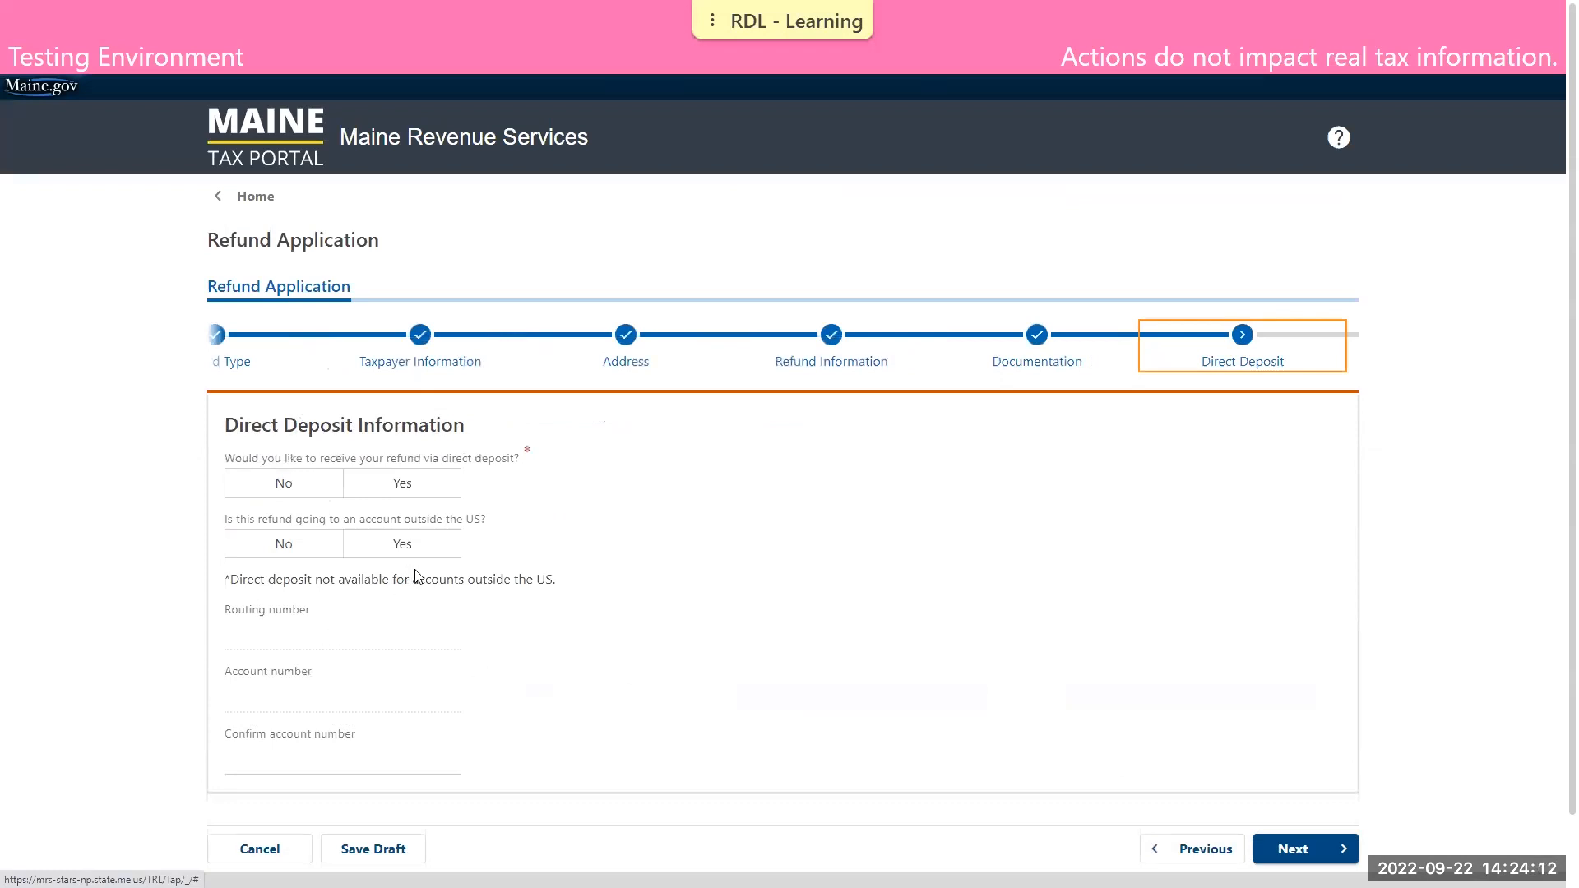
Choose direct deposit to a US account, enter the routing number and the account number twice, and continue to the declaration
click(423, 492)
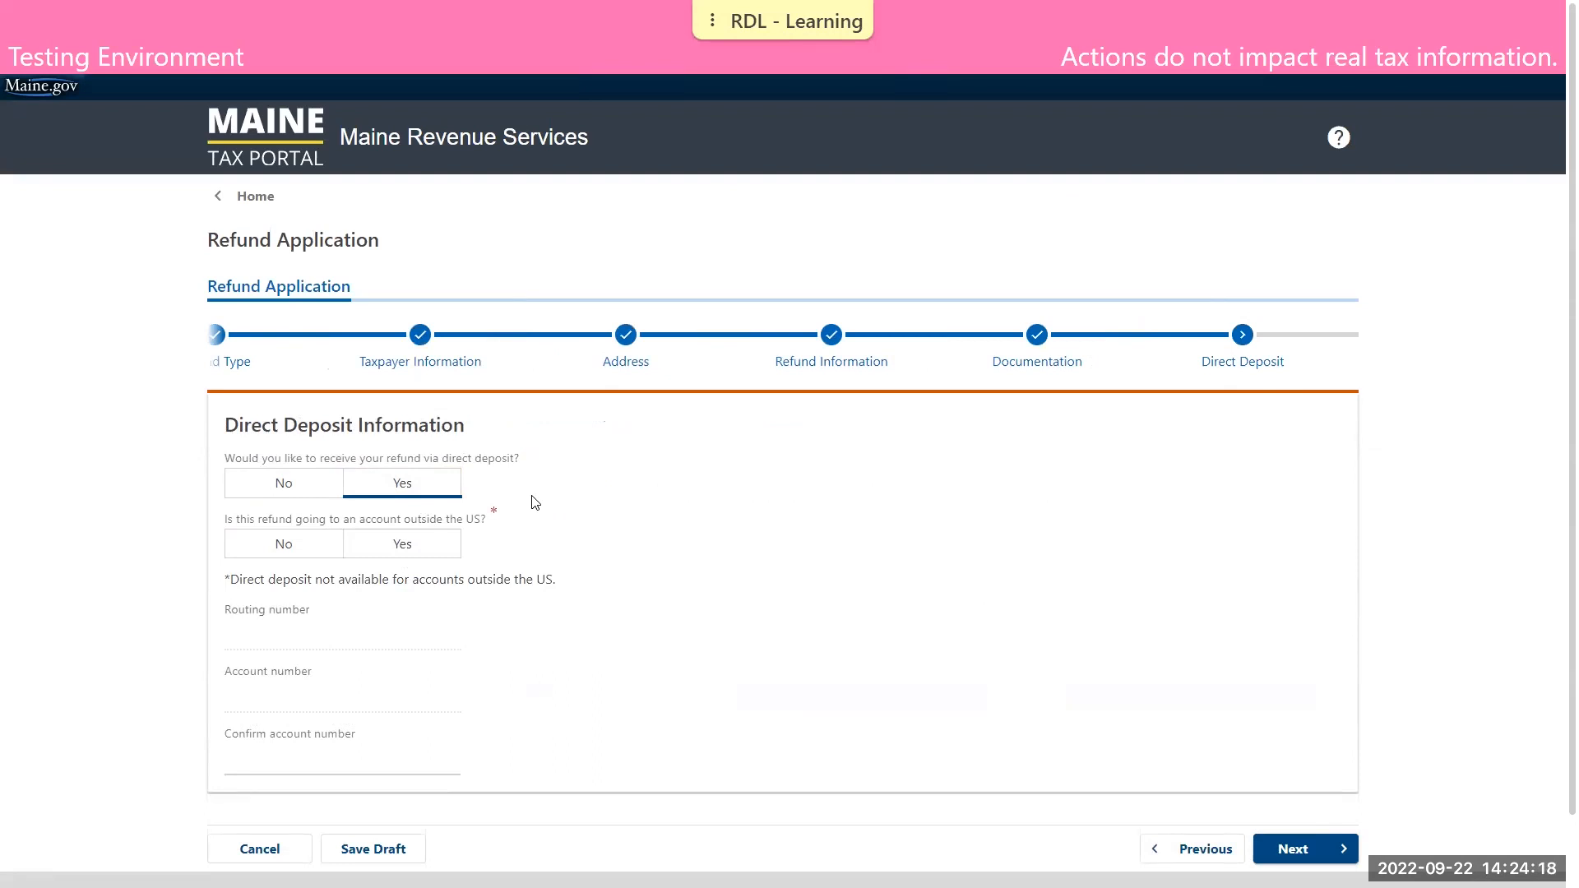
click(333, 554)
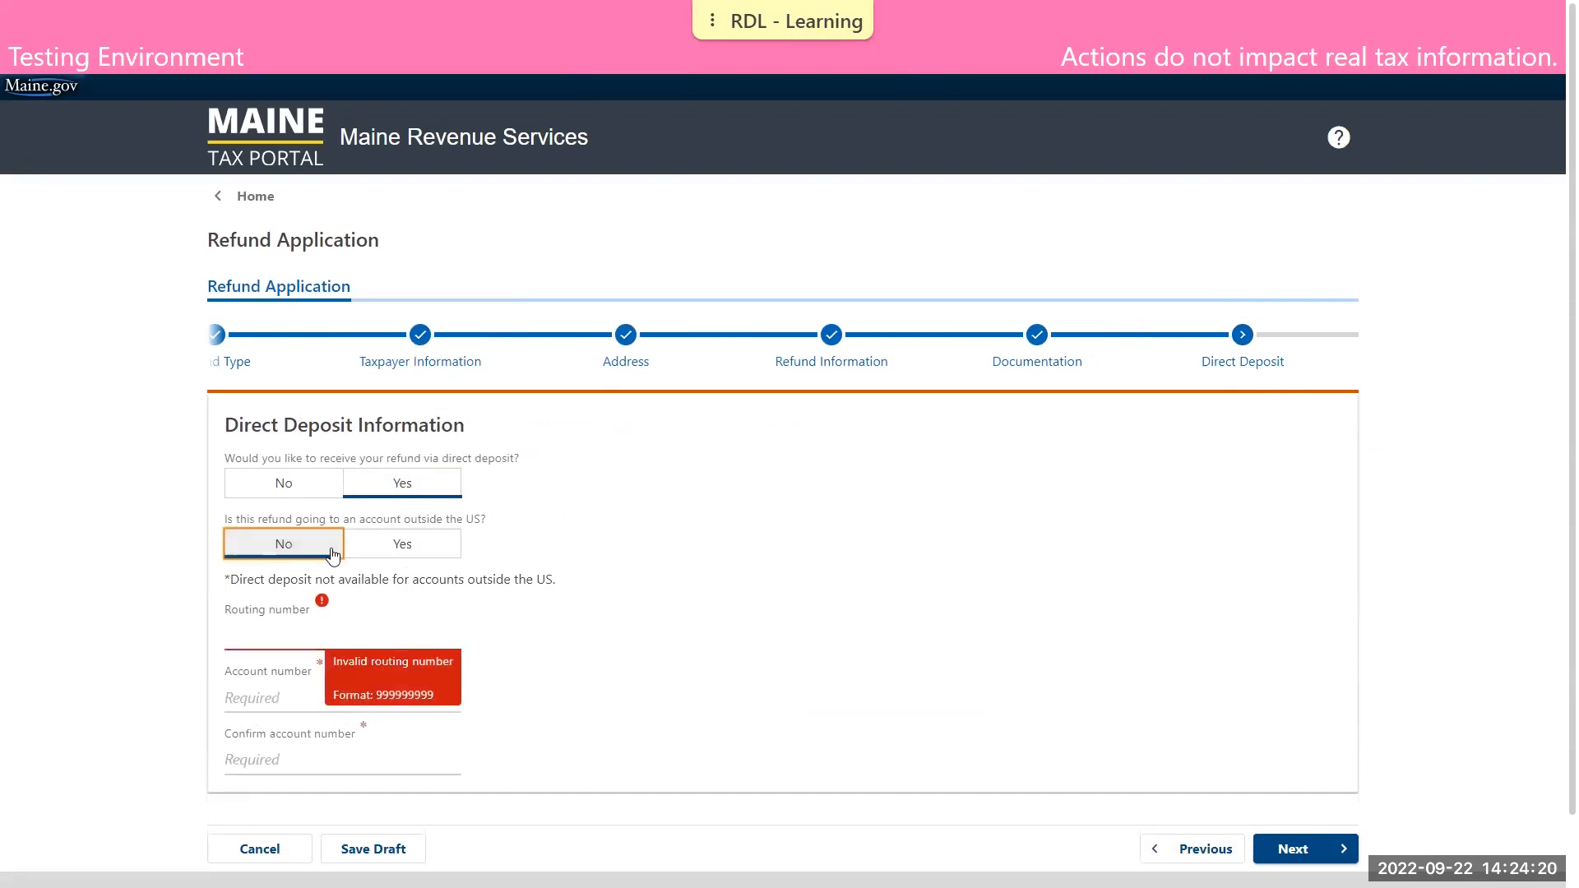
click(273, 641)
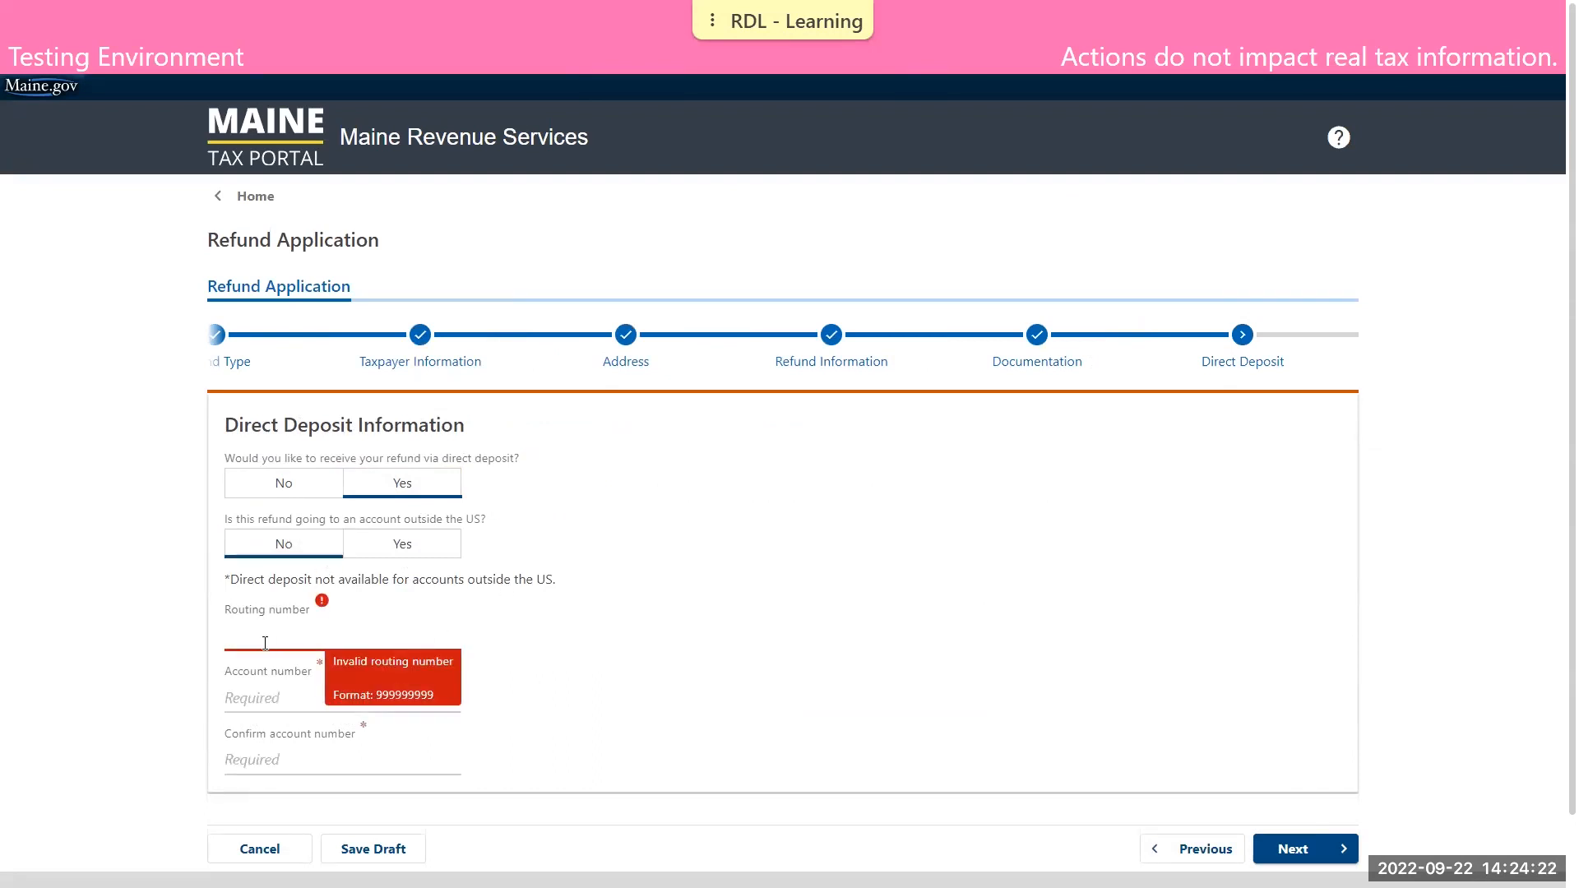
text(011200365)
key(Tab)
text(1)
key(Tab)
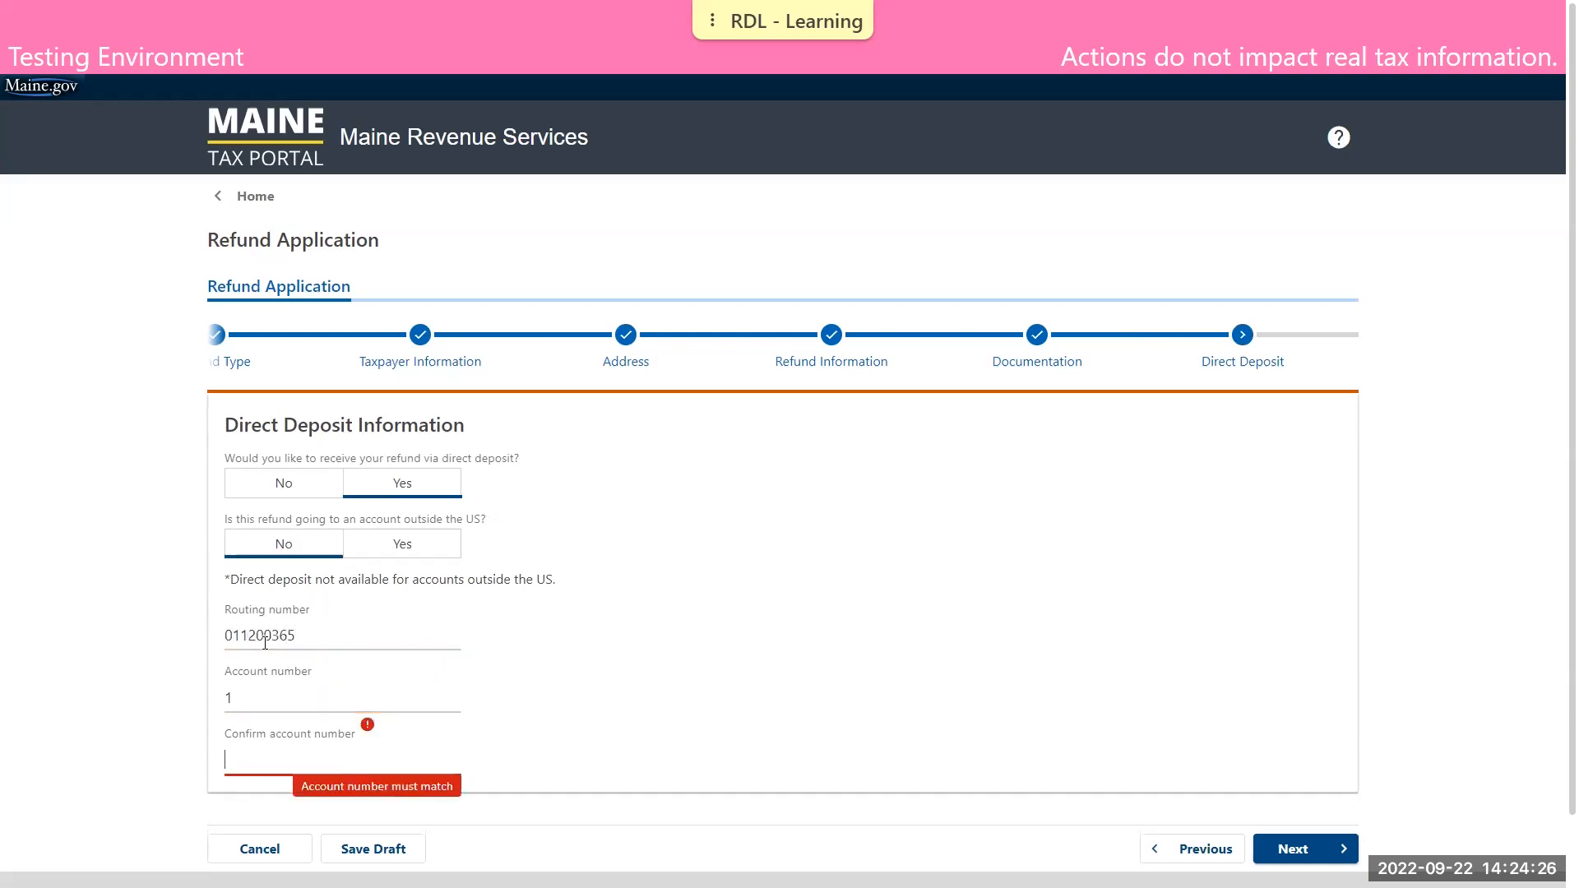
key(Tab)
click(848, 582)
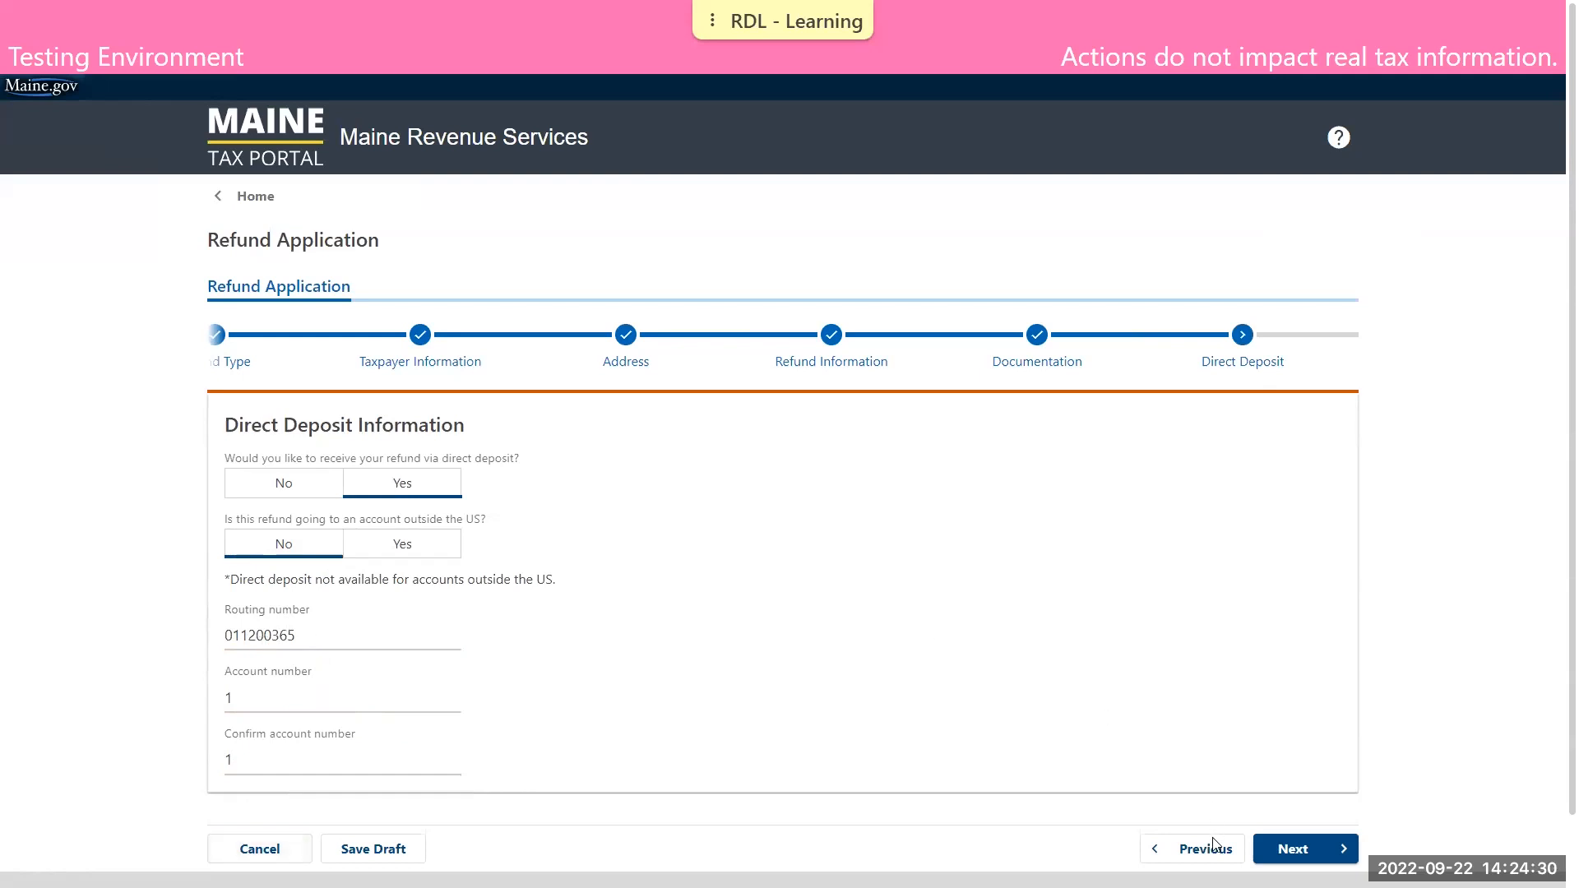
click(1304, 854)
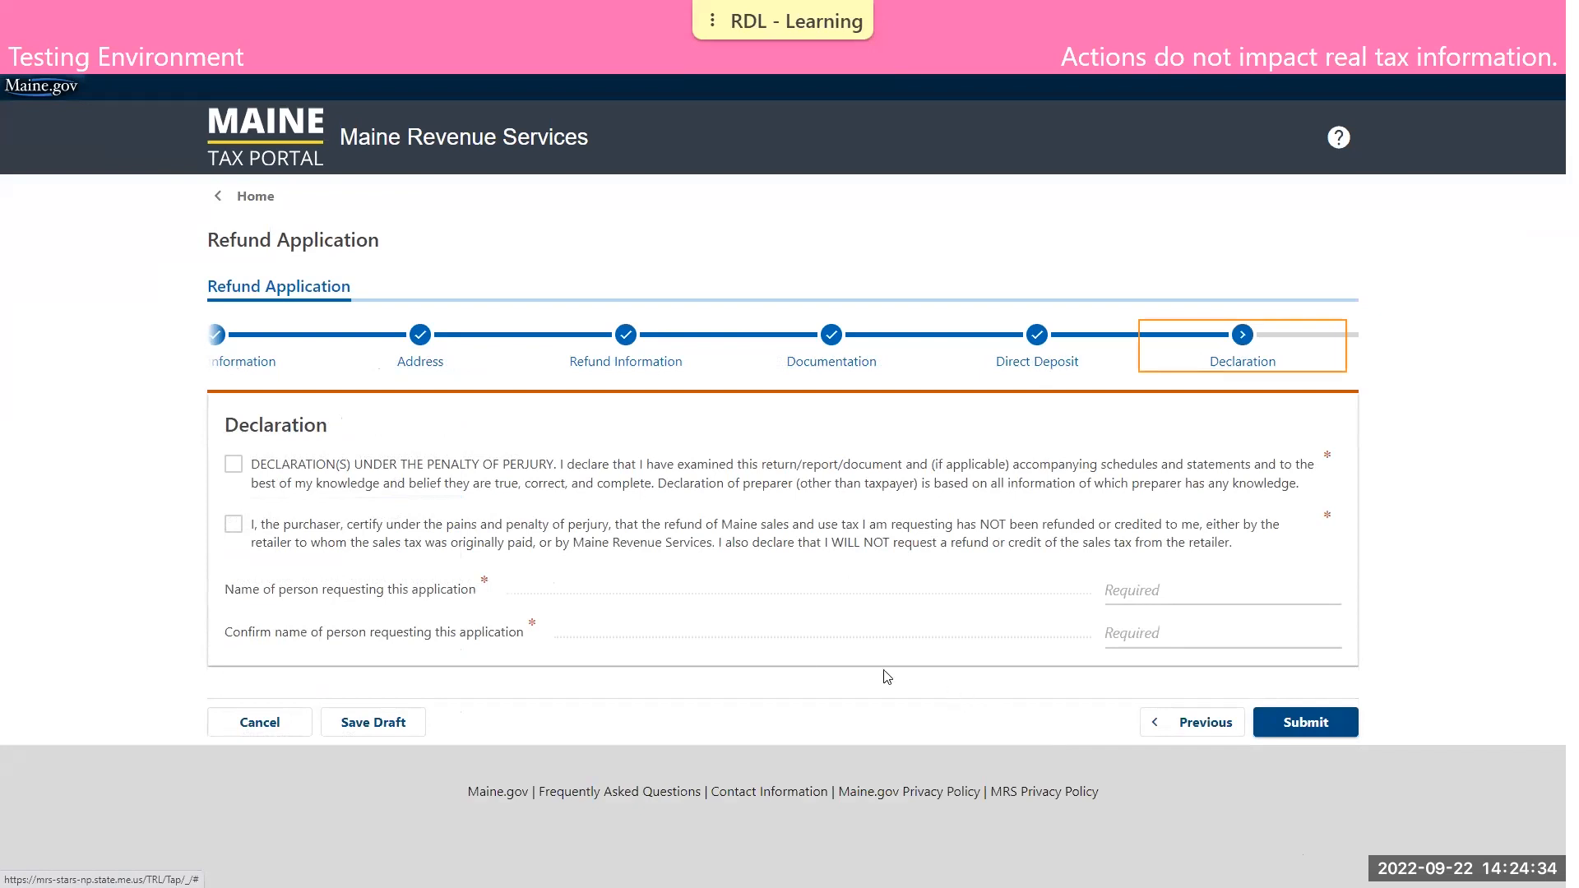
Accept both declarations and enter the name of the person requesting the application
click(238, 468)
click(235, 526)
click(1184, 578)
text(DEMO TAXPAYER)
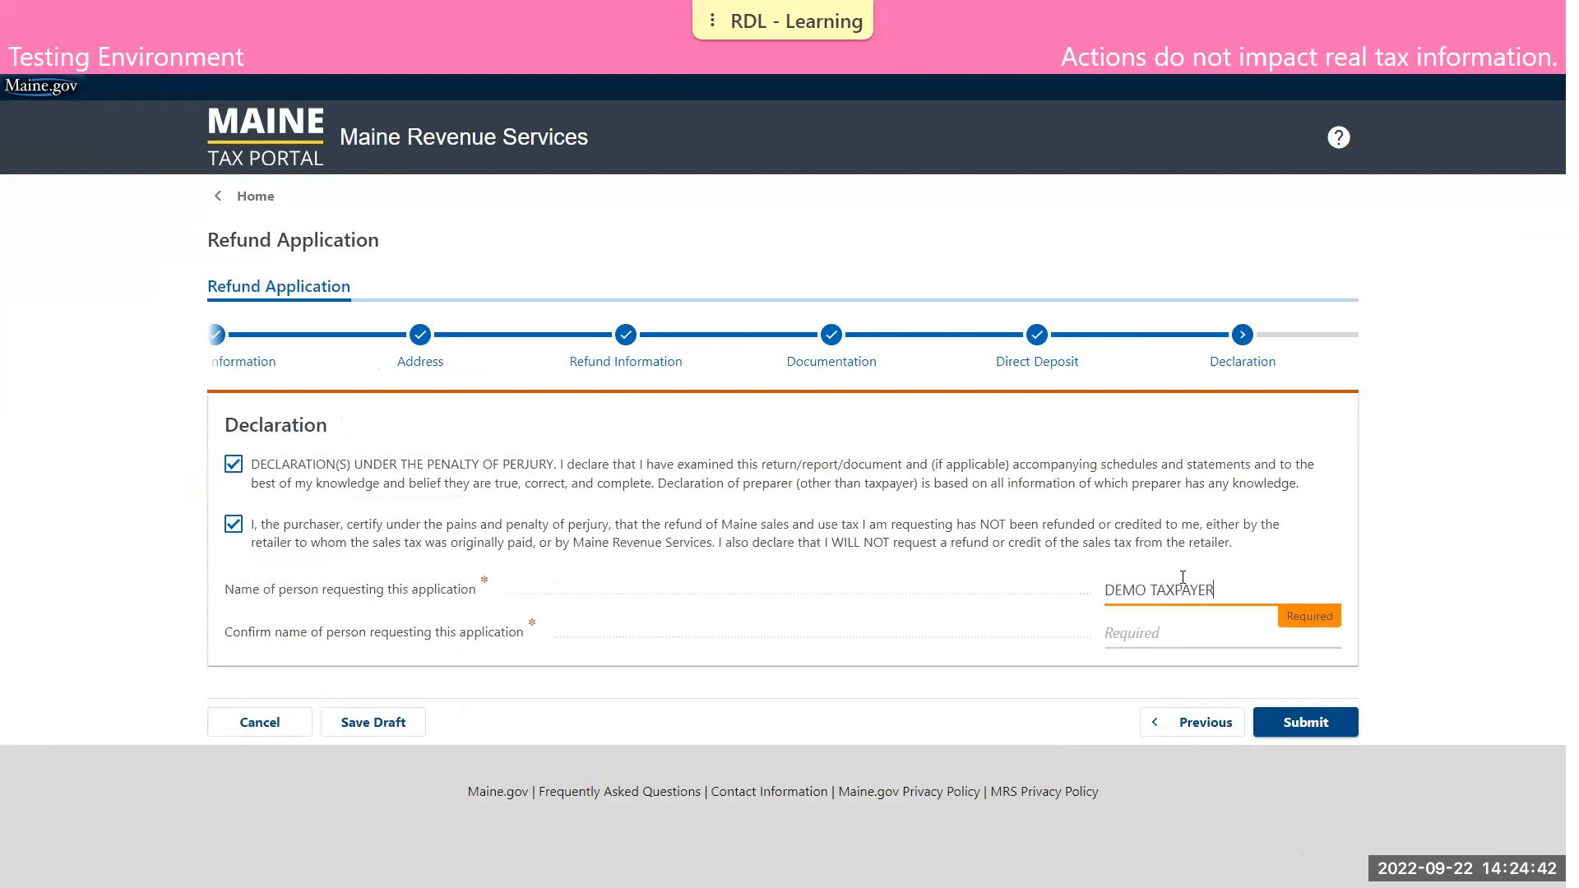
Confirm the requester's name and submit the refund application
key(Tab)
text(DEMO TAXPAYER)
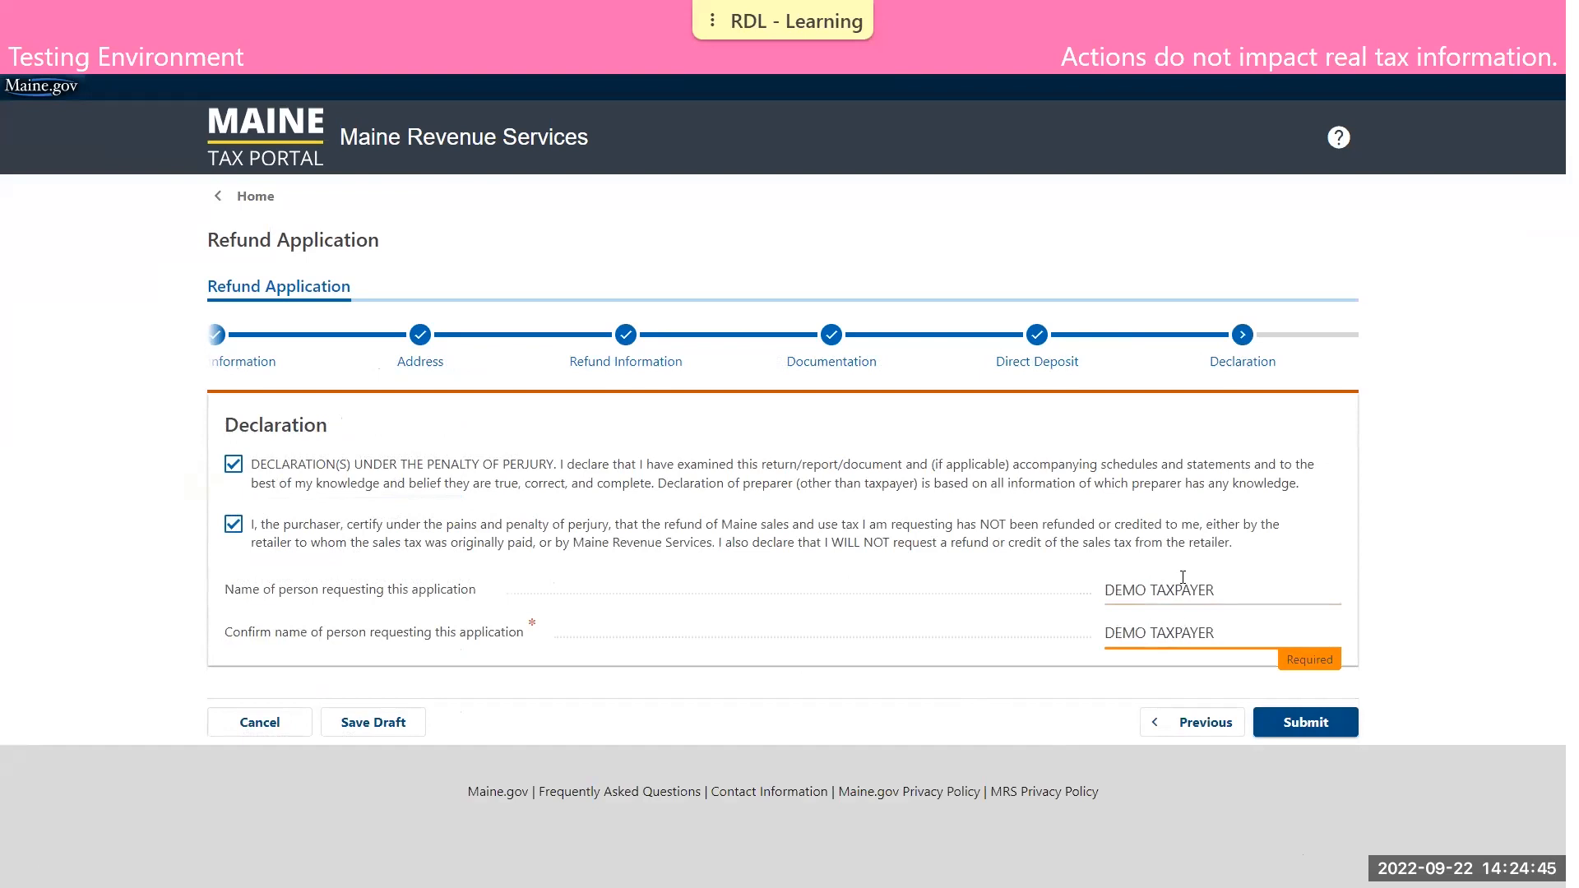
click(1282, 712)
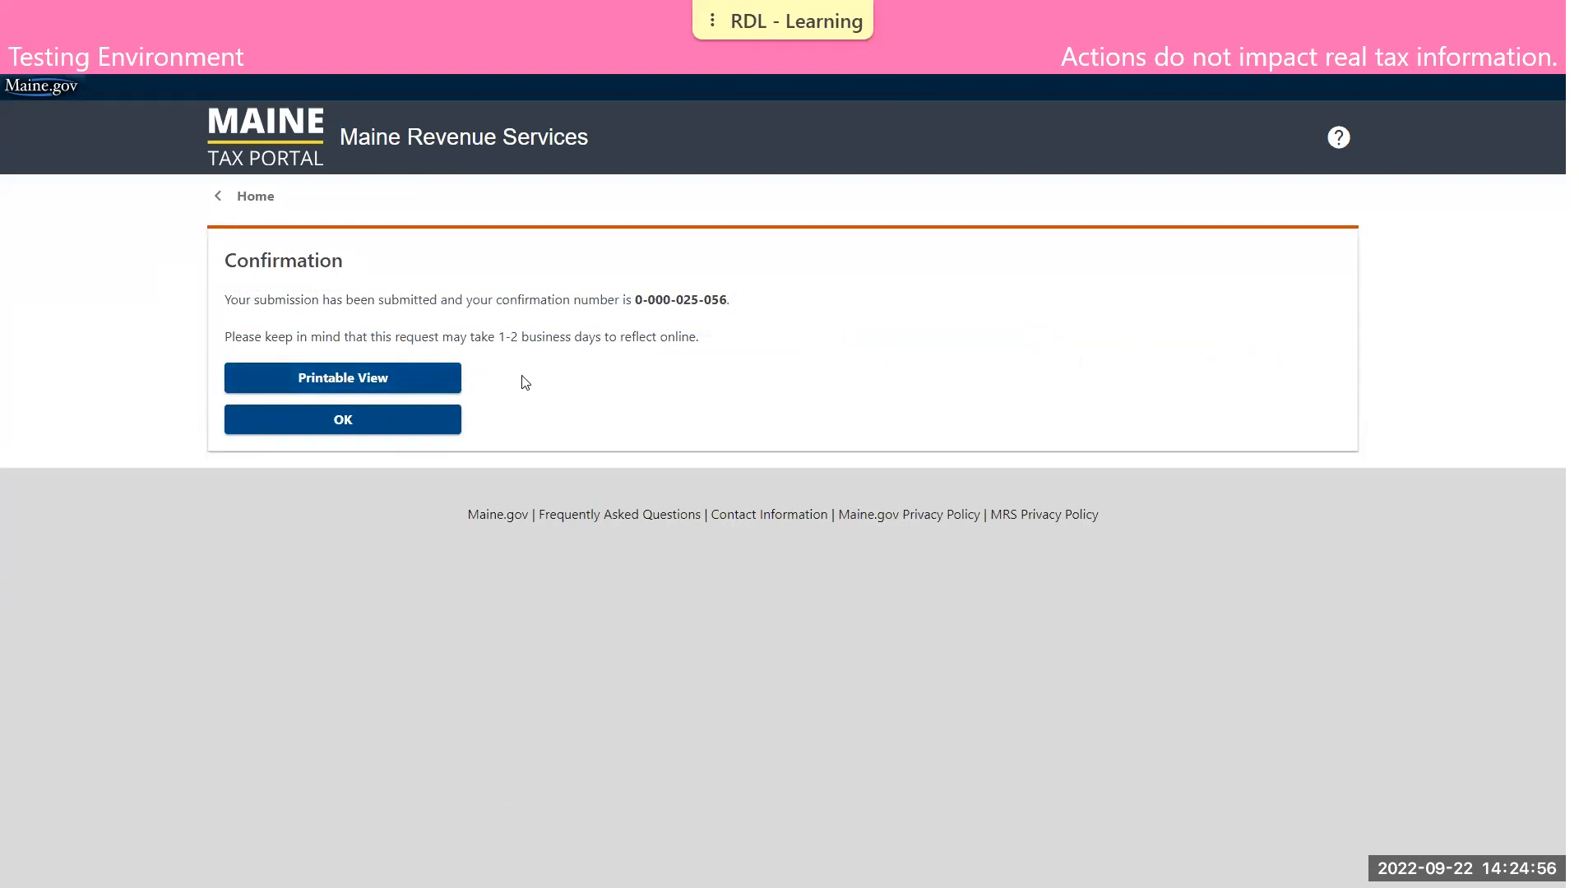
View the printable copy of the submitted refund application and return to the portal home page
click(449, 384)
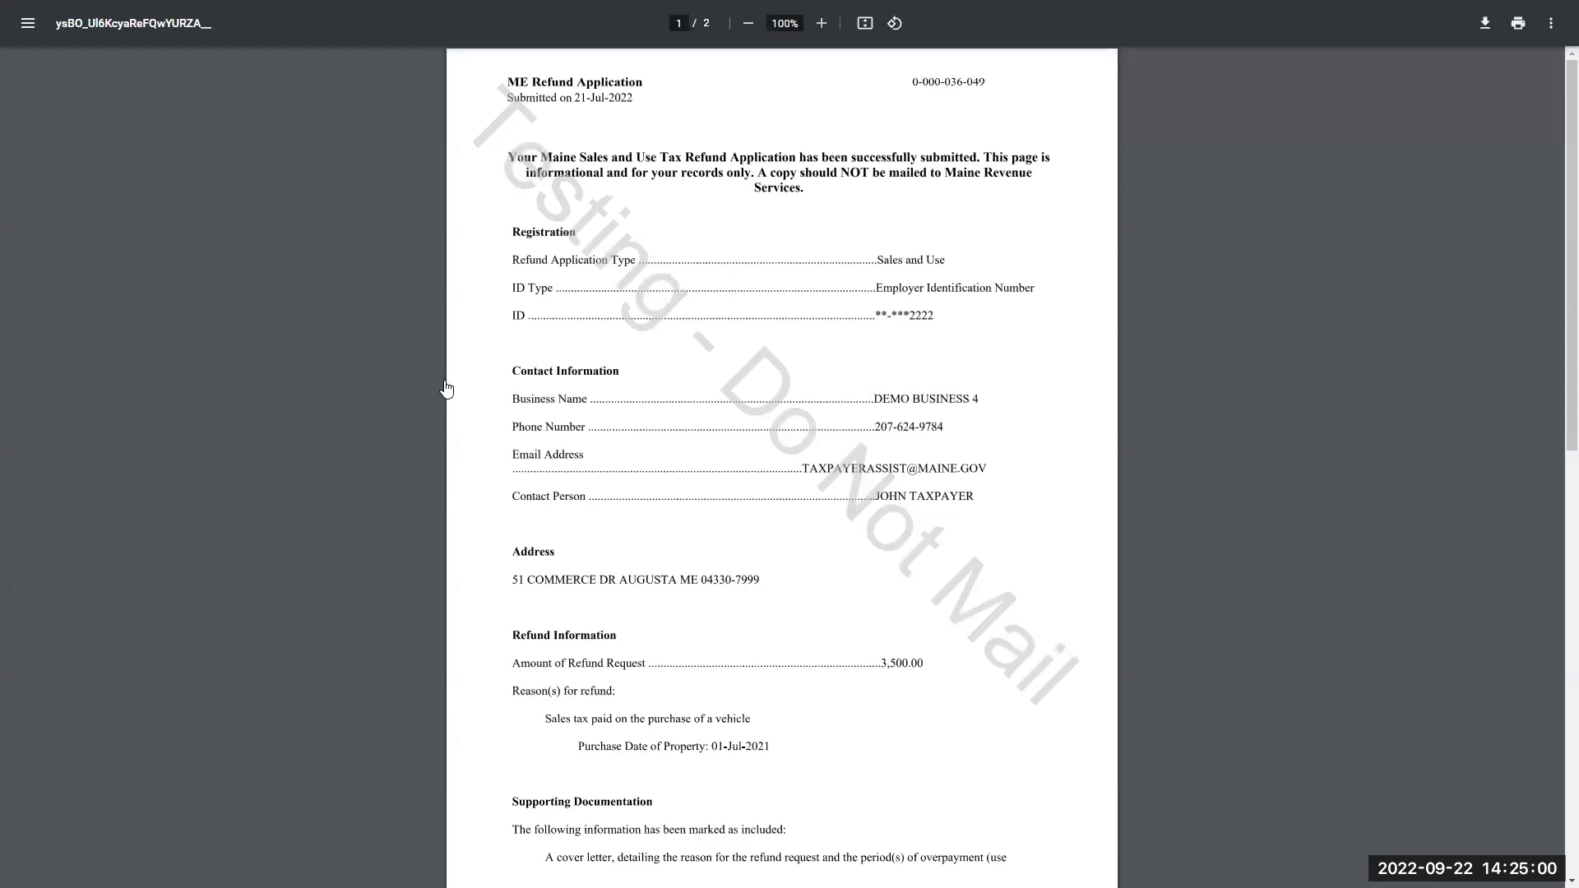
key(ctrl+w)
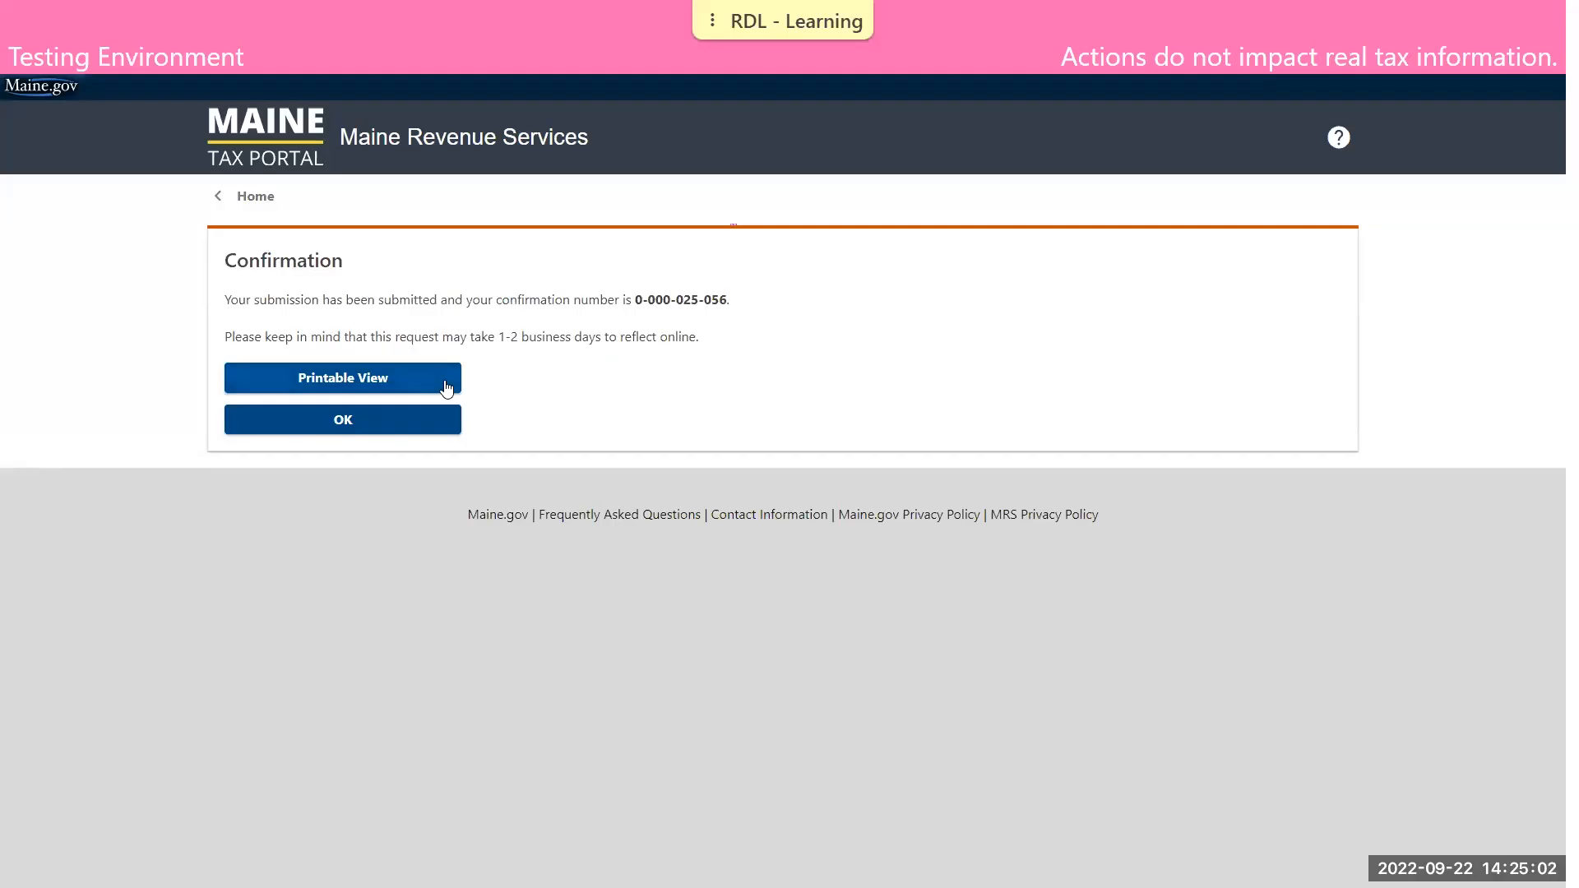
click(421, 418)
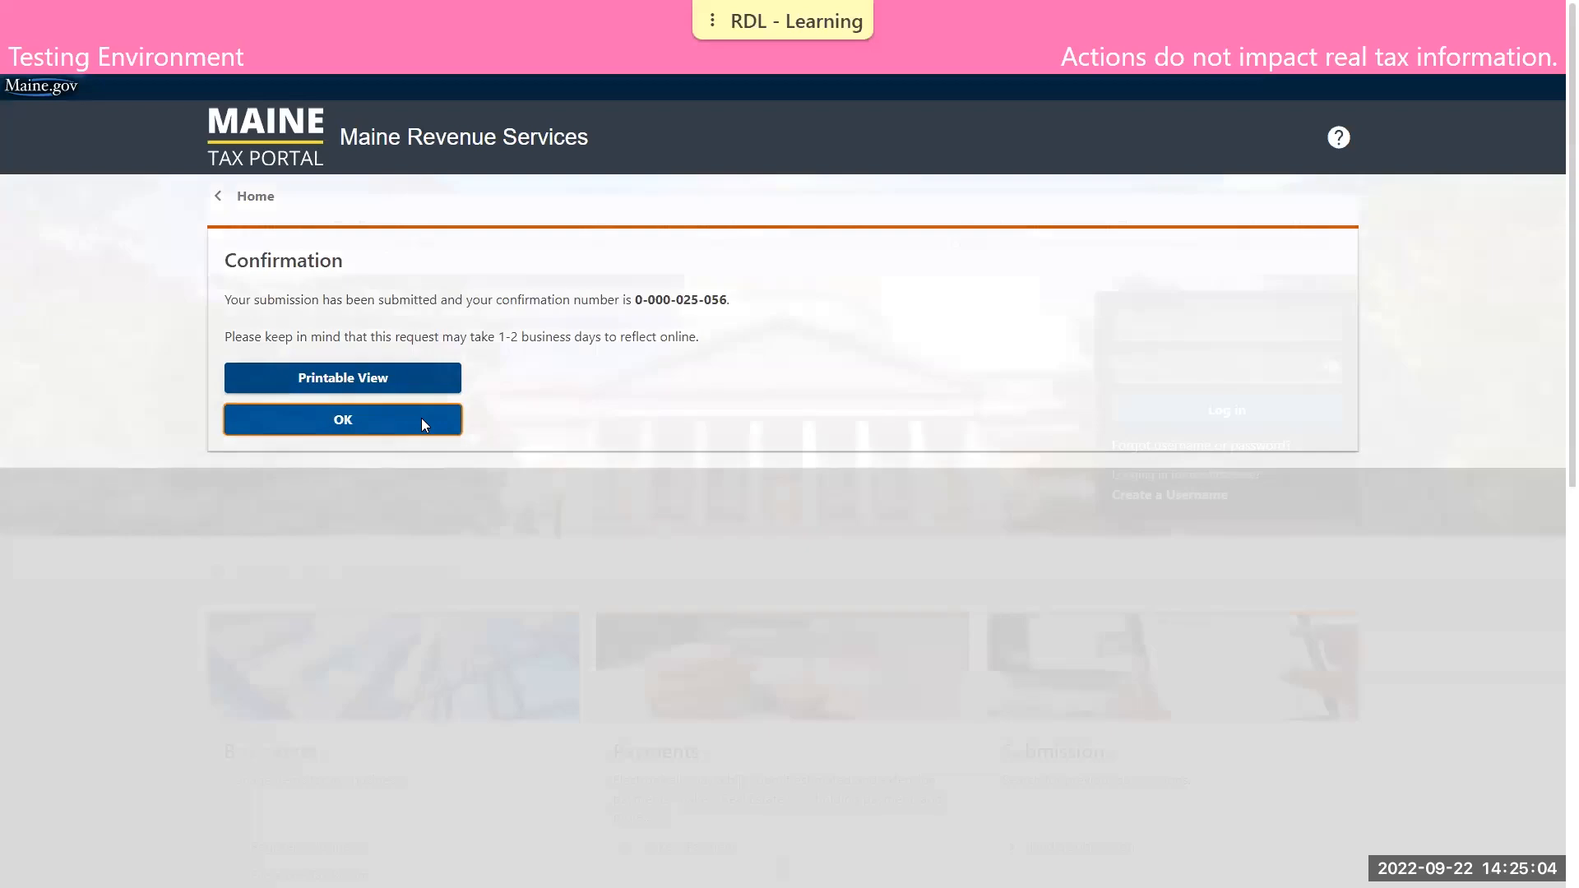
Log in to the portal with the username demobusiness and the account password
scroll(408, 389, down, 1)
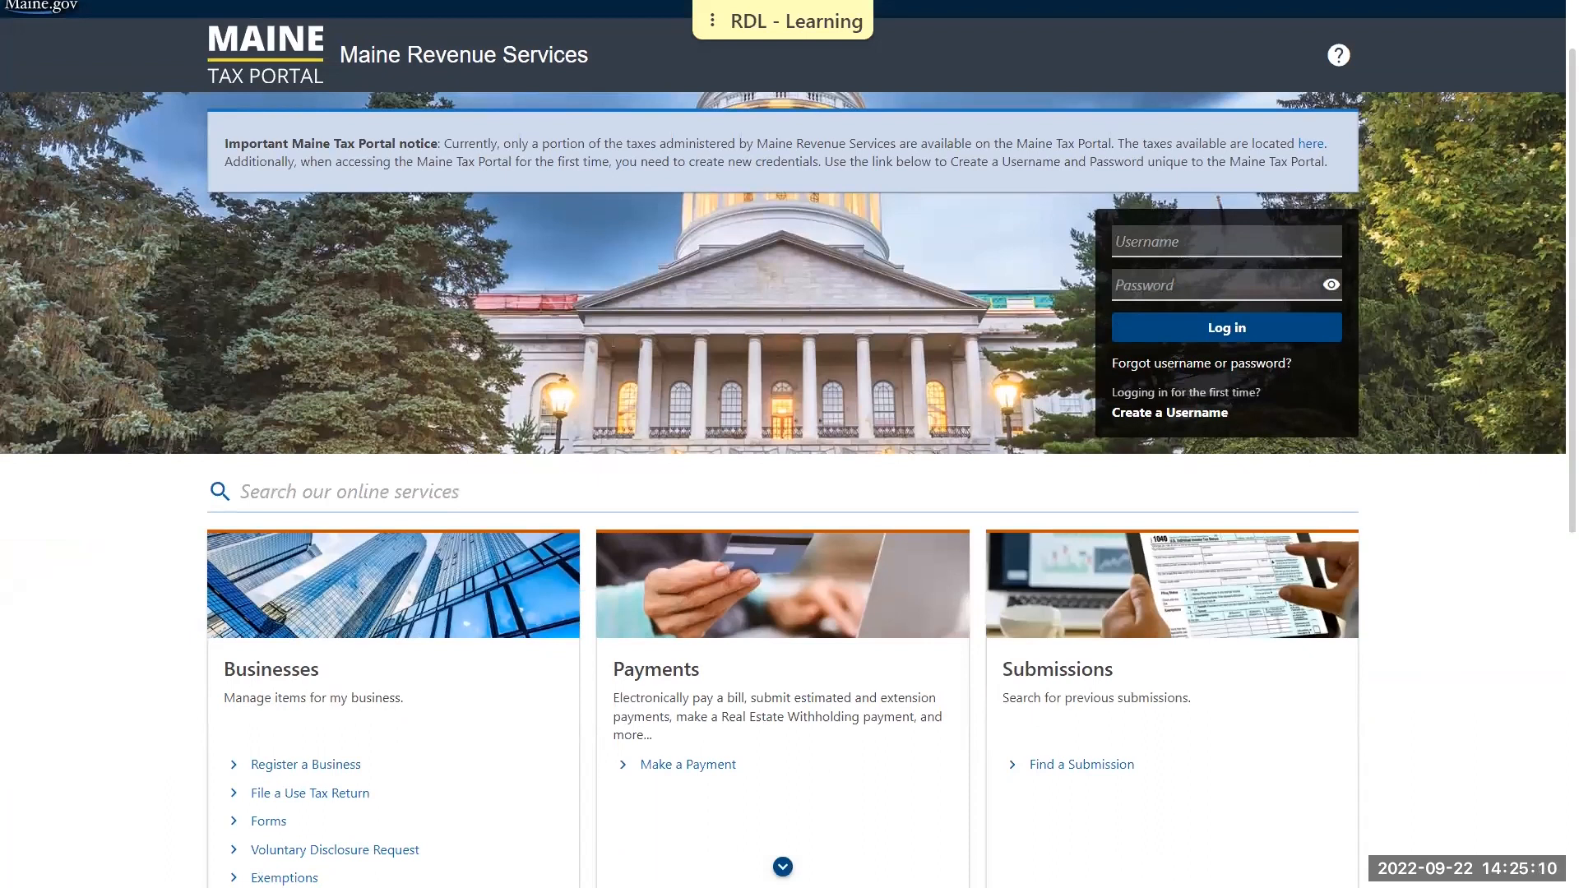
click(1275, 246)
text(demobusiness)
key(Tab)
text(d•••••••)
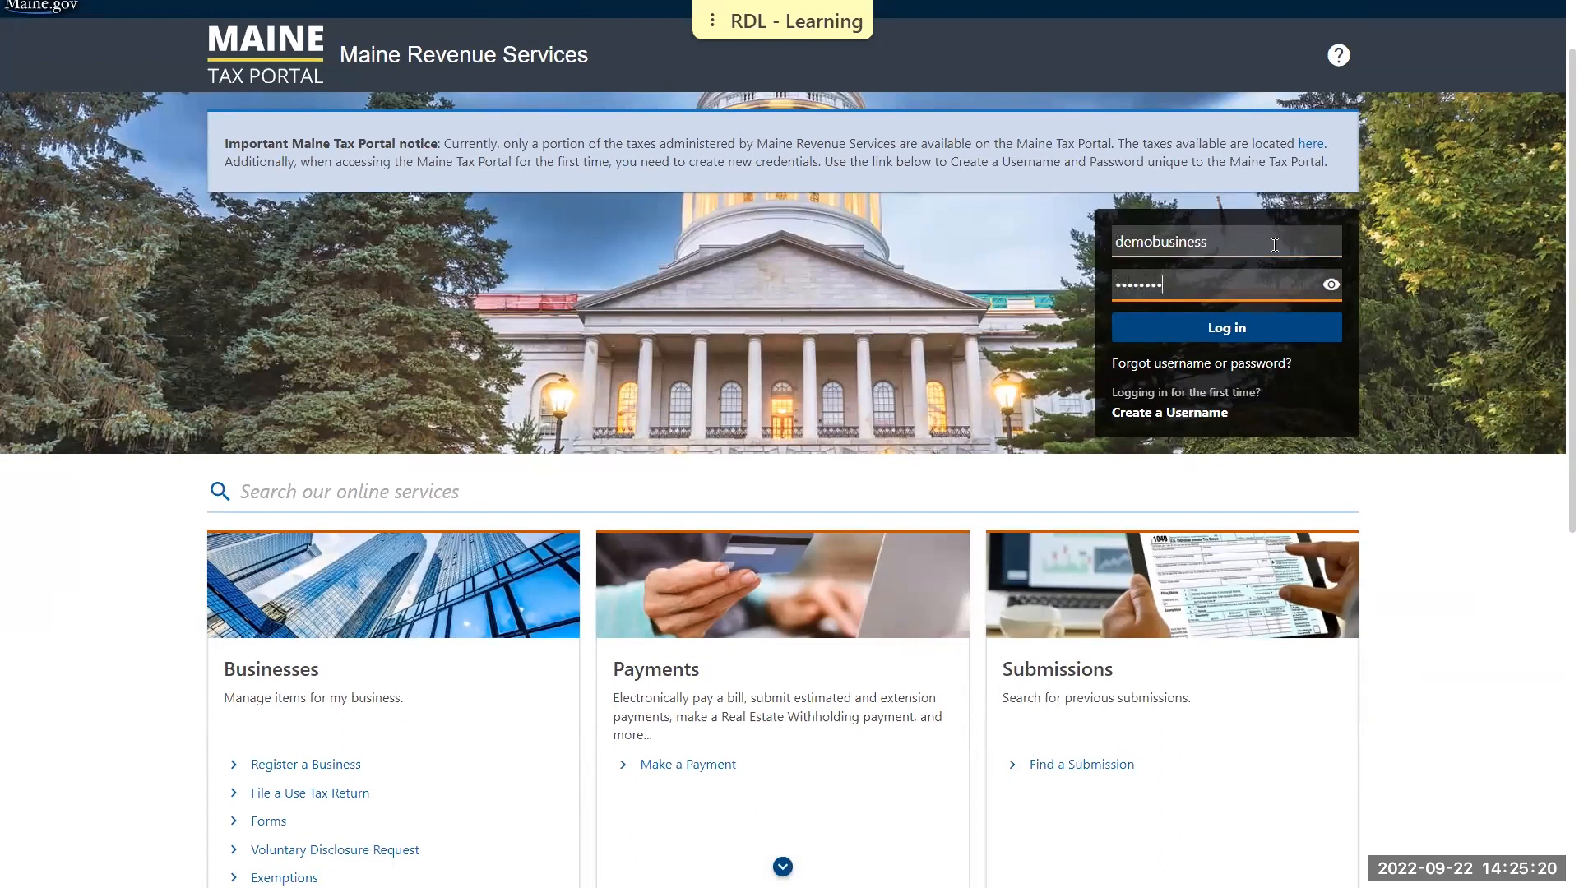
text(••••)
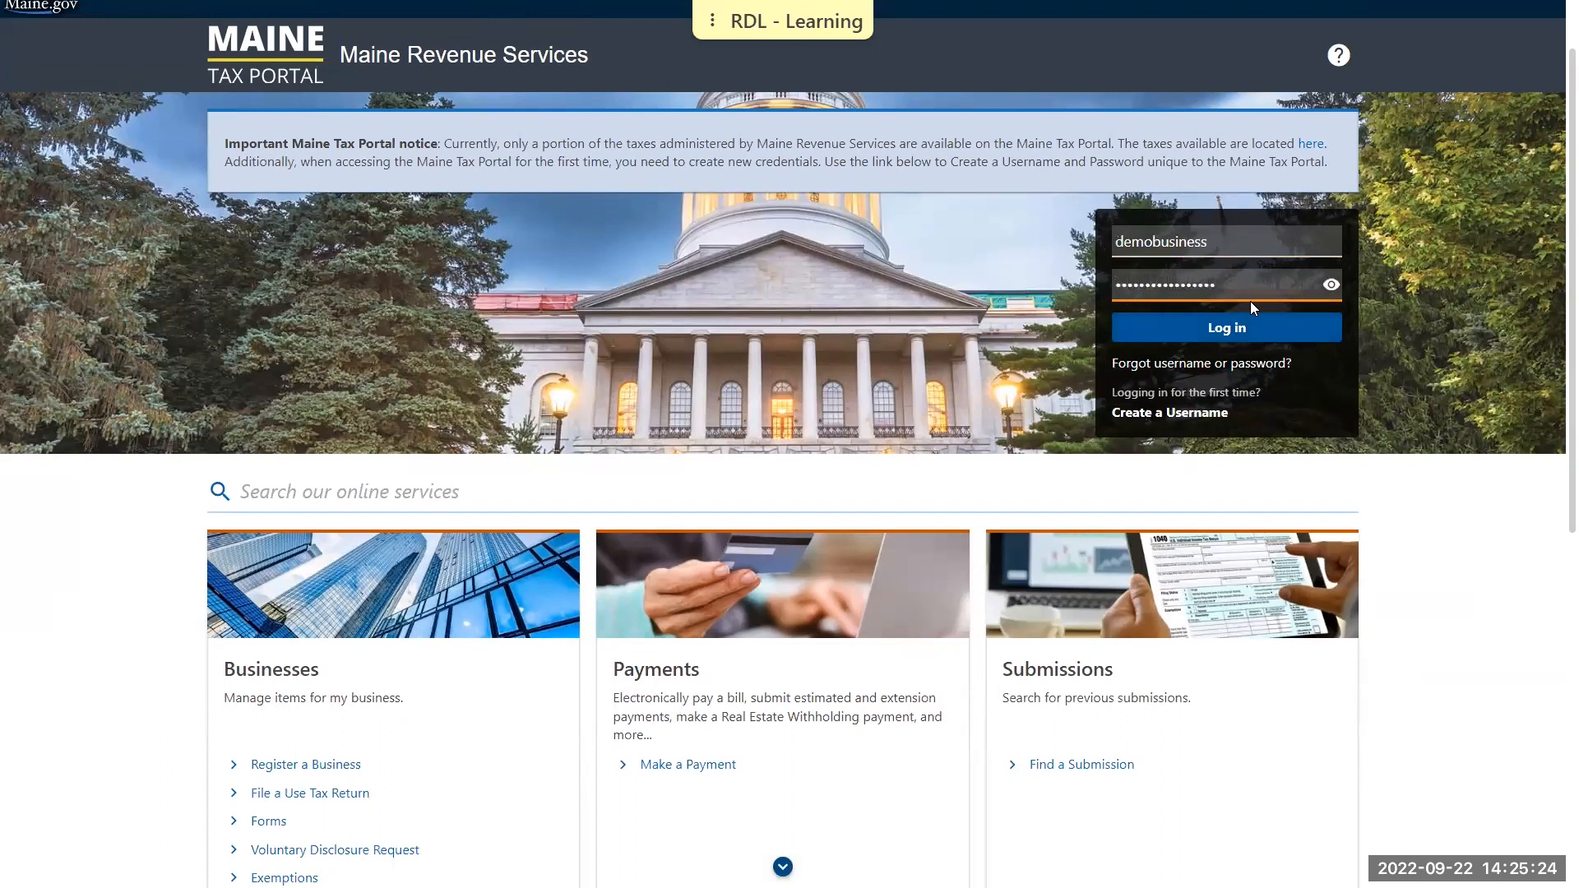
click(1249, 325)
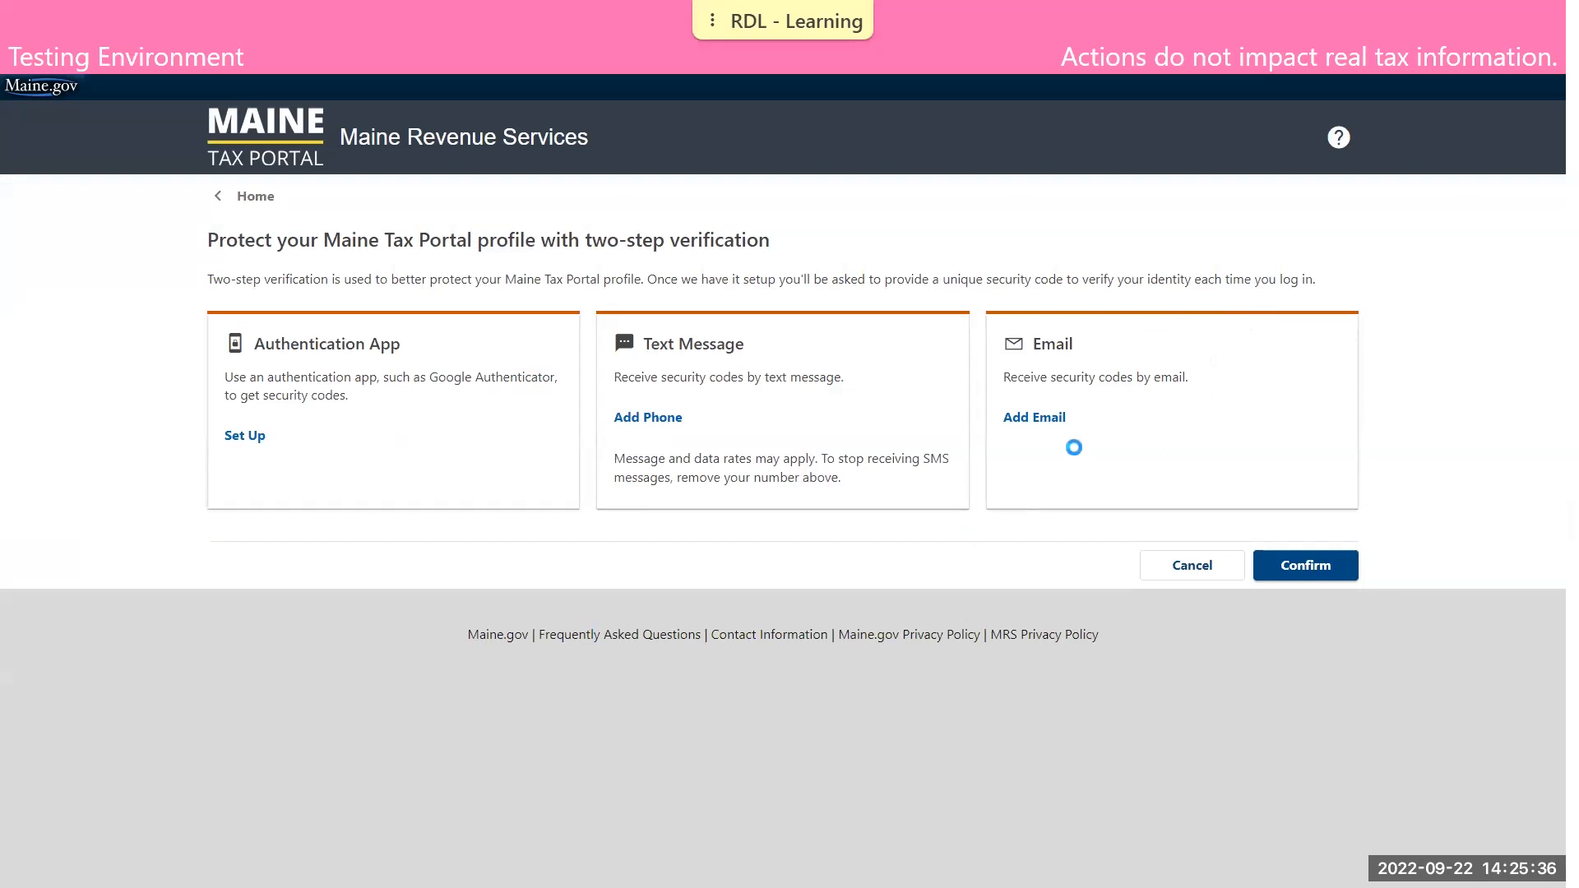
Add the taxpayer's e-mail address for receiving two-step verification codes and save it
click(1049, 419)
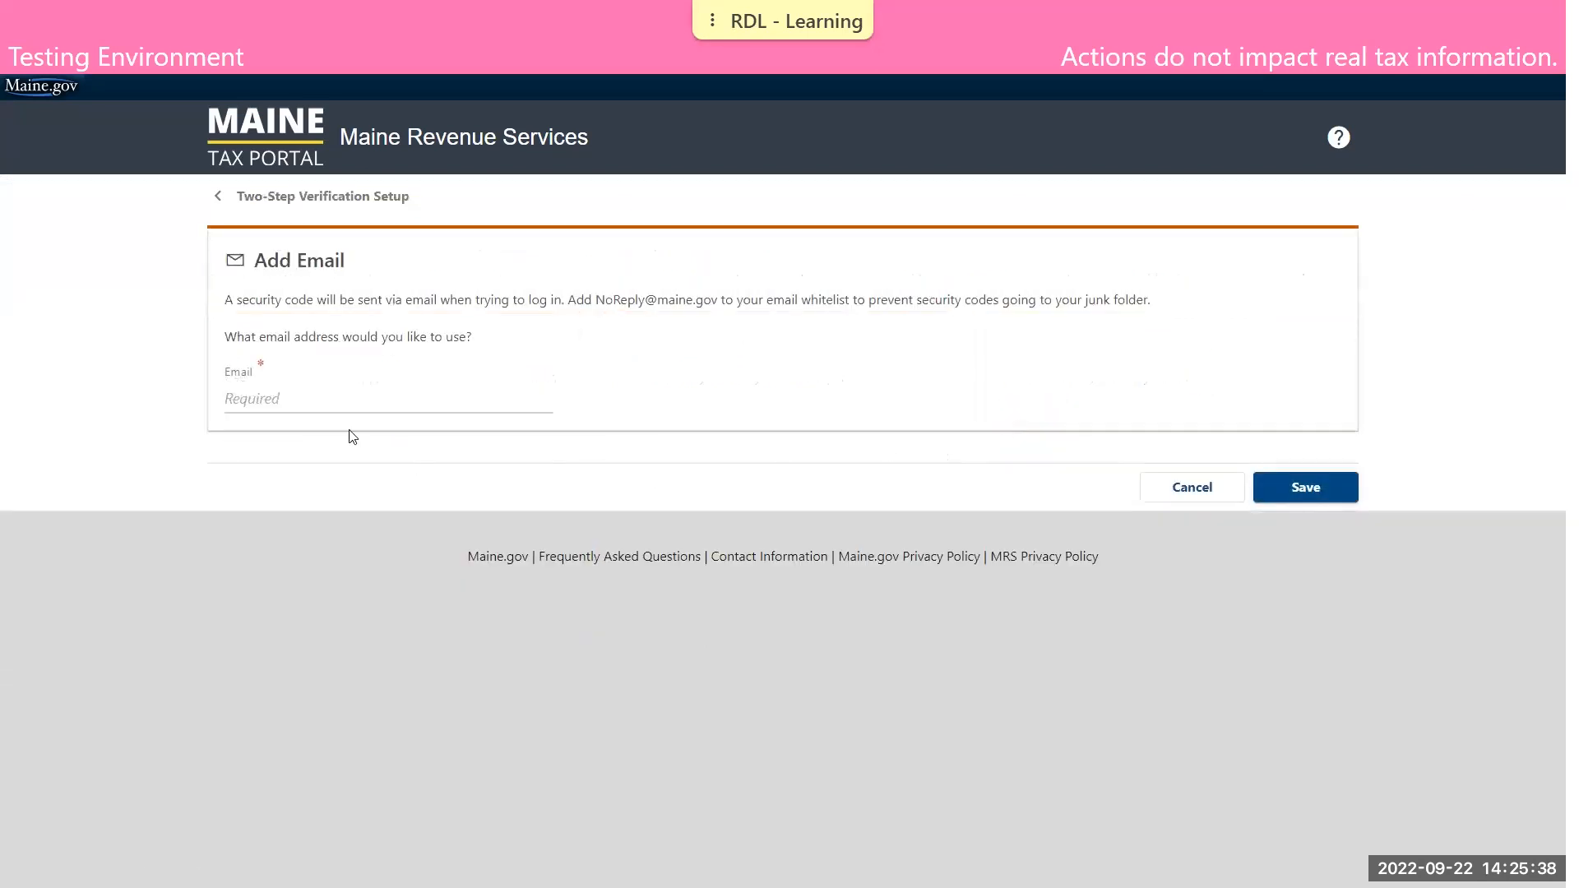
click(346, 401)
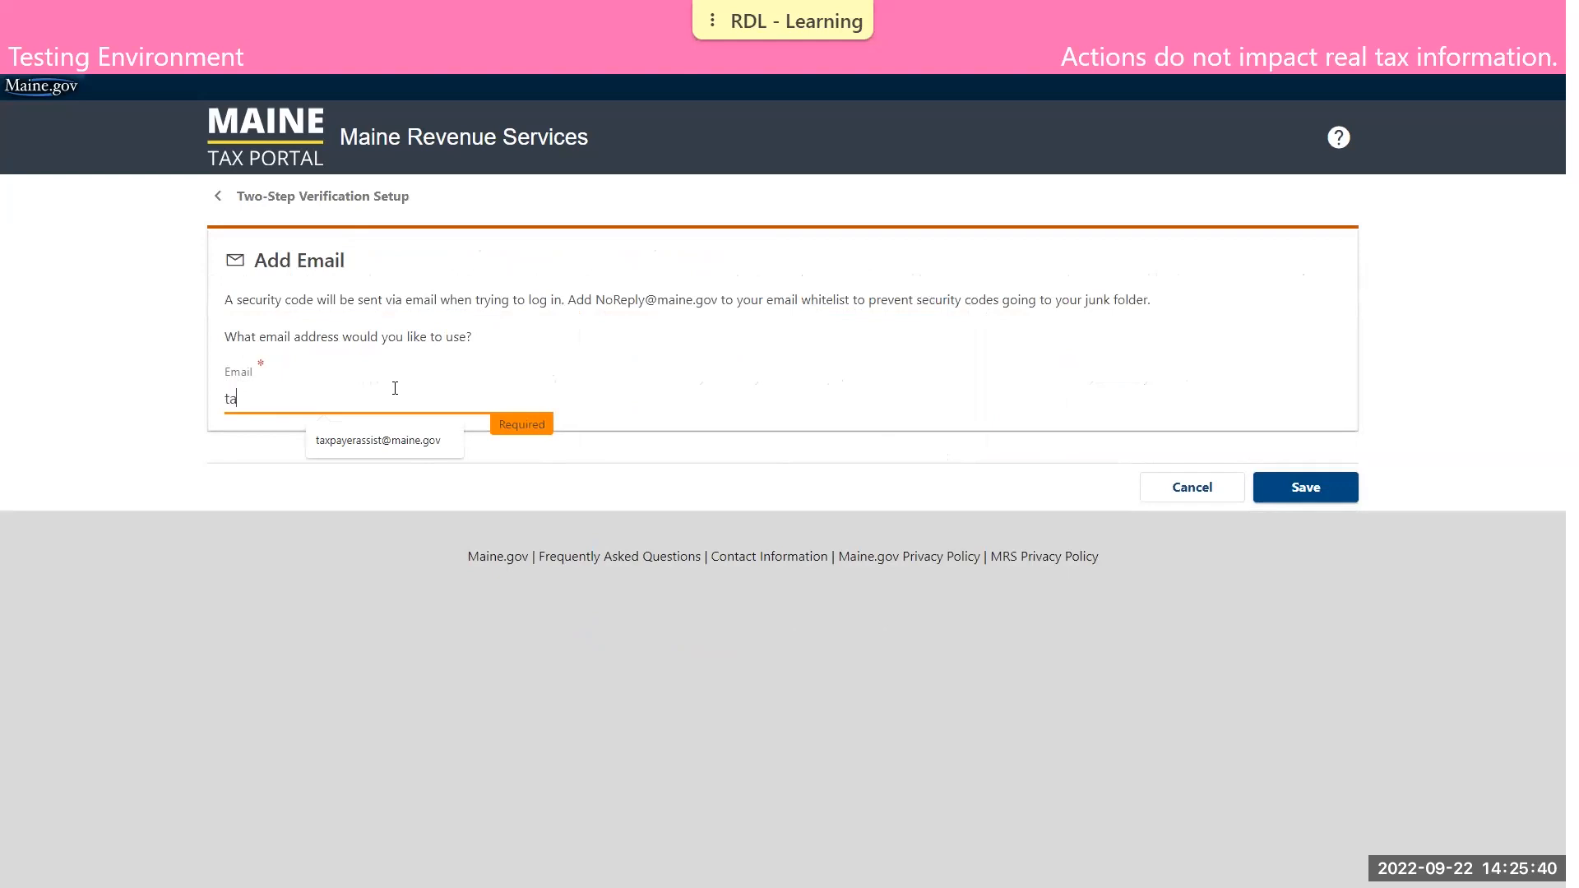
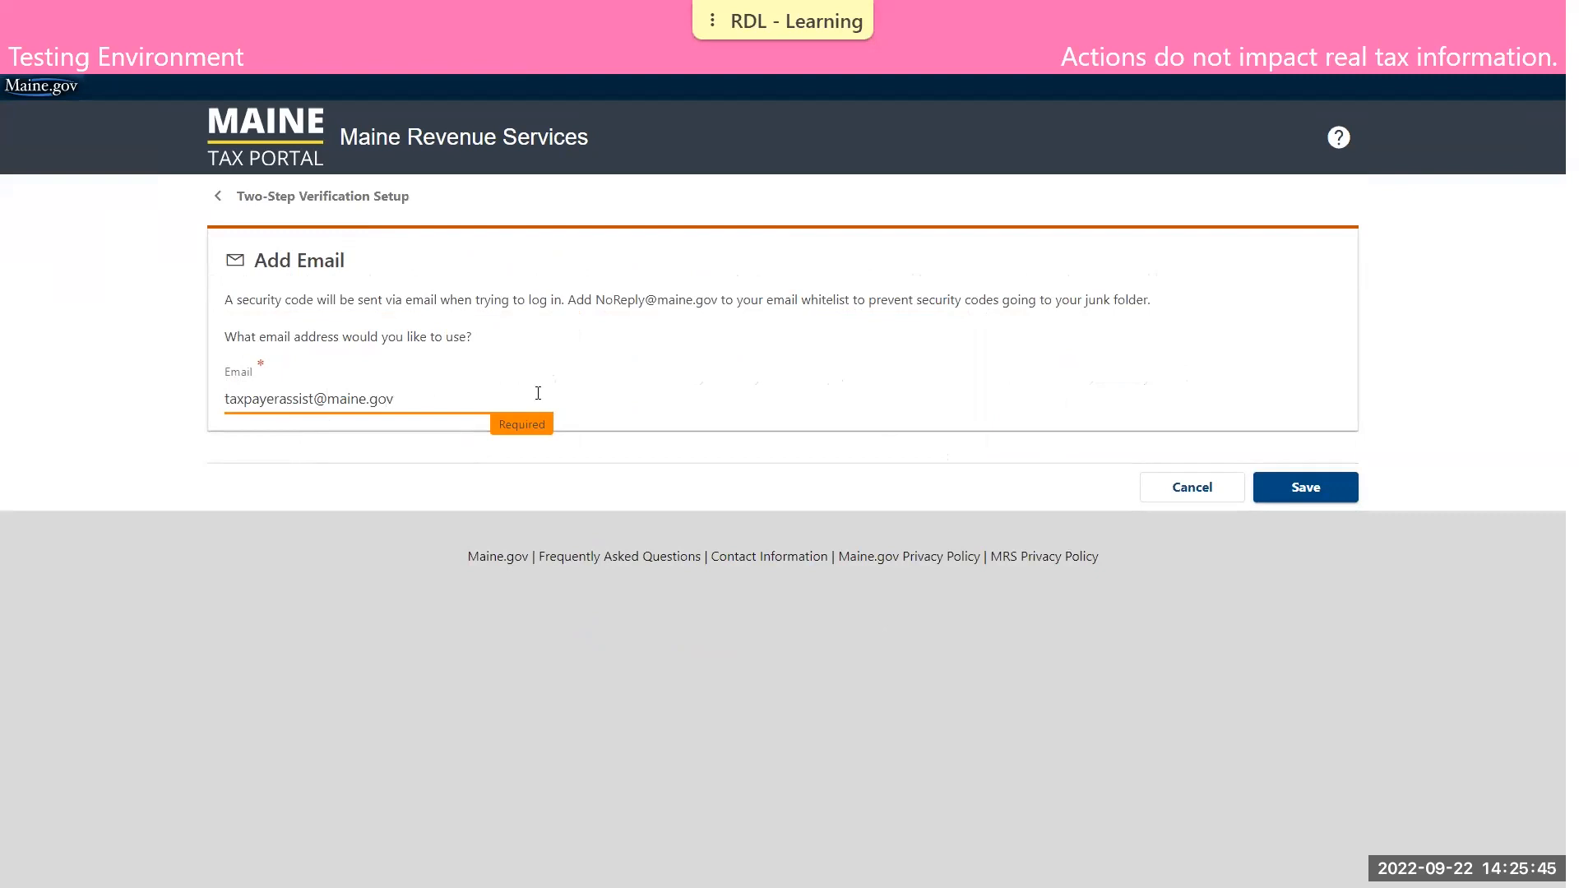
click(1323, 494)
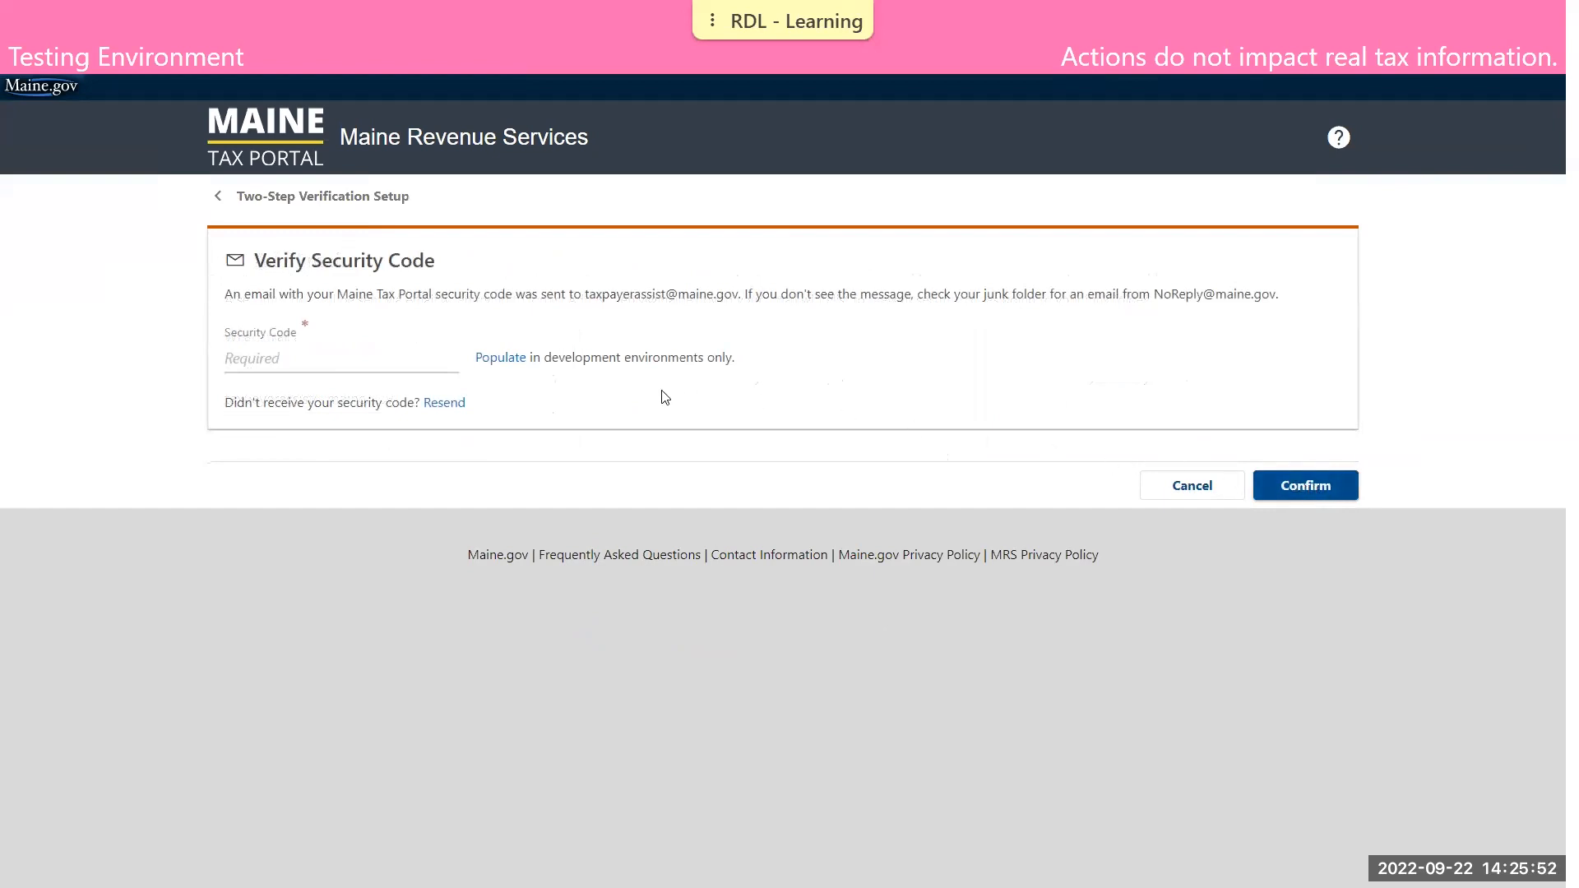
Fill in the two-step verification security code with the development-only populate option and confirm it
click(504, 361)
click(1336, 486)
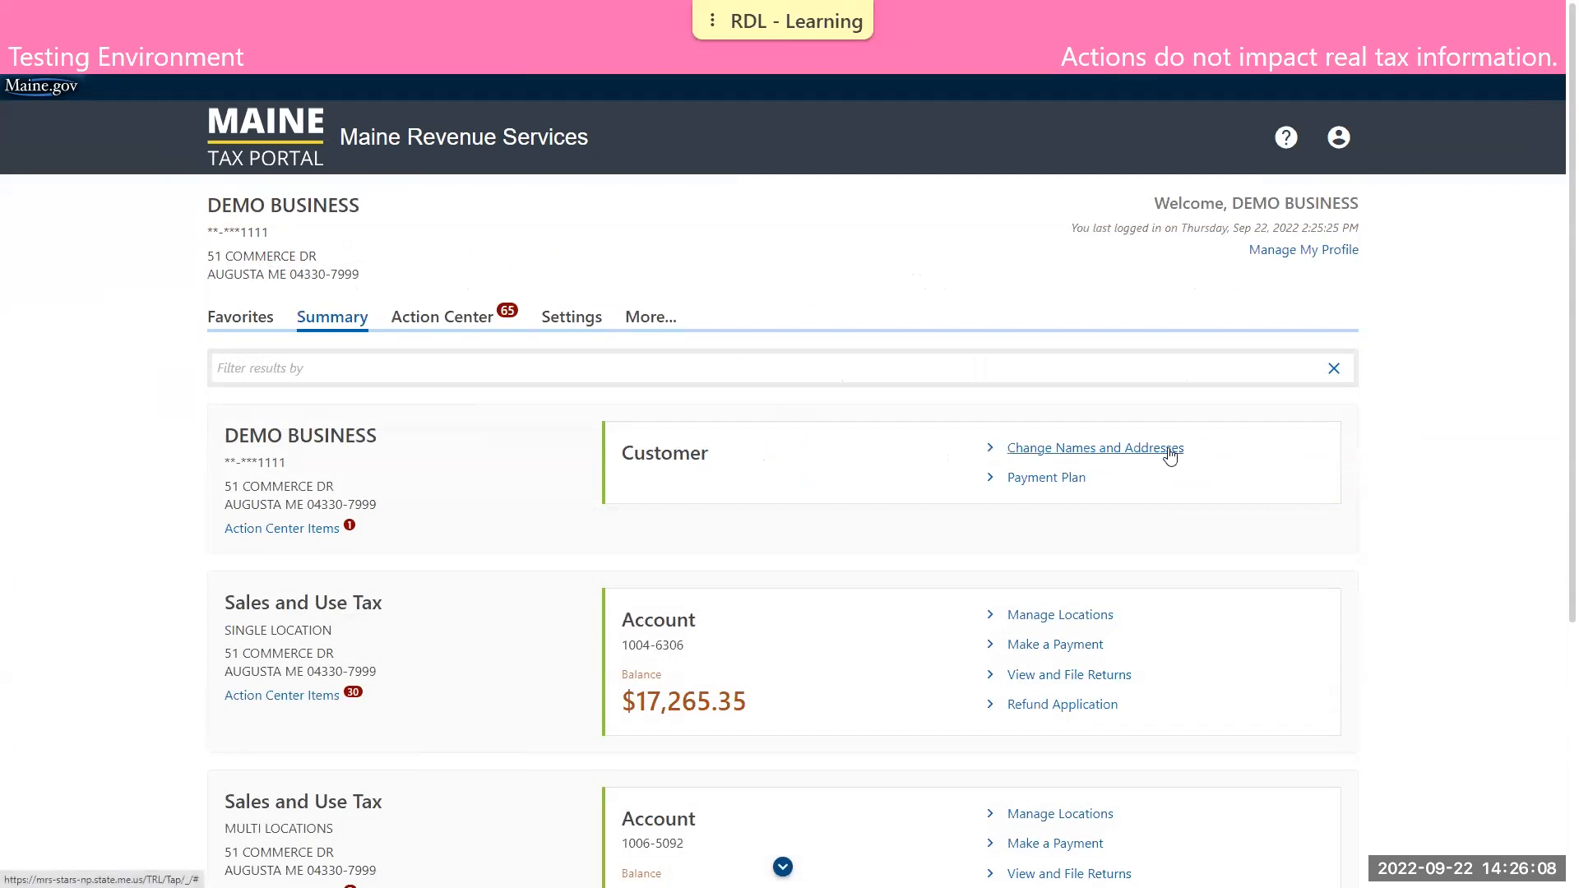
Look through the business's account summary, Action Center items, account settings and the additional portal options
scroll(1193, 465, down, 1)
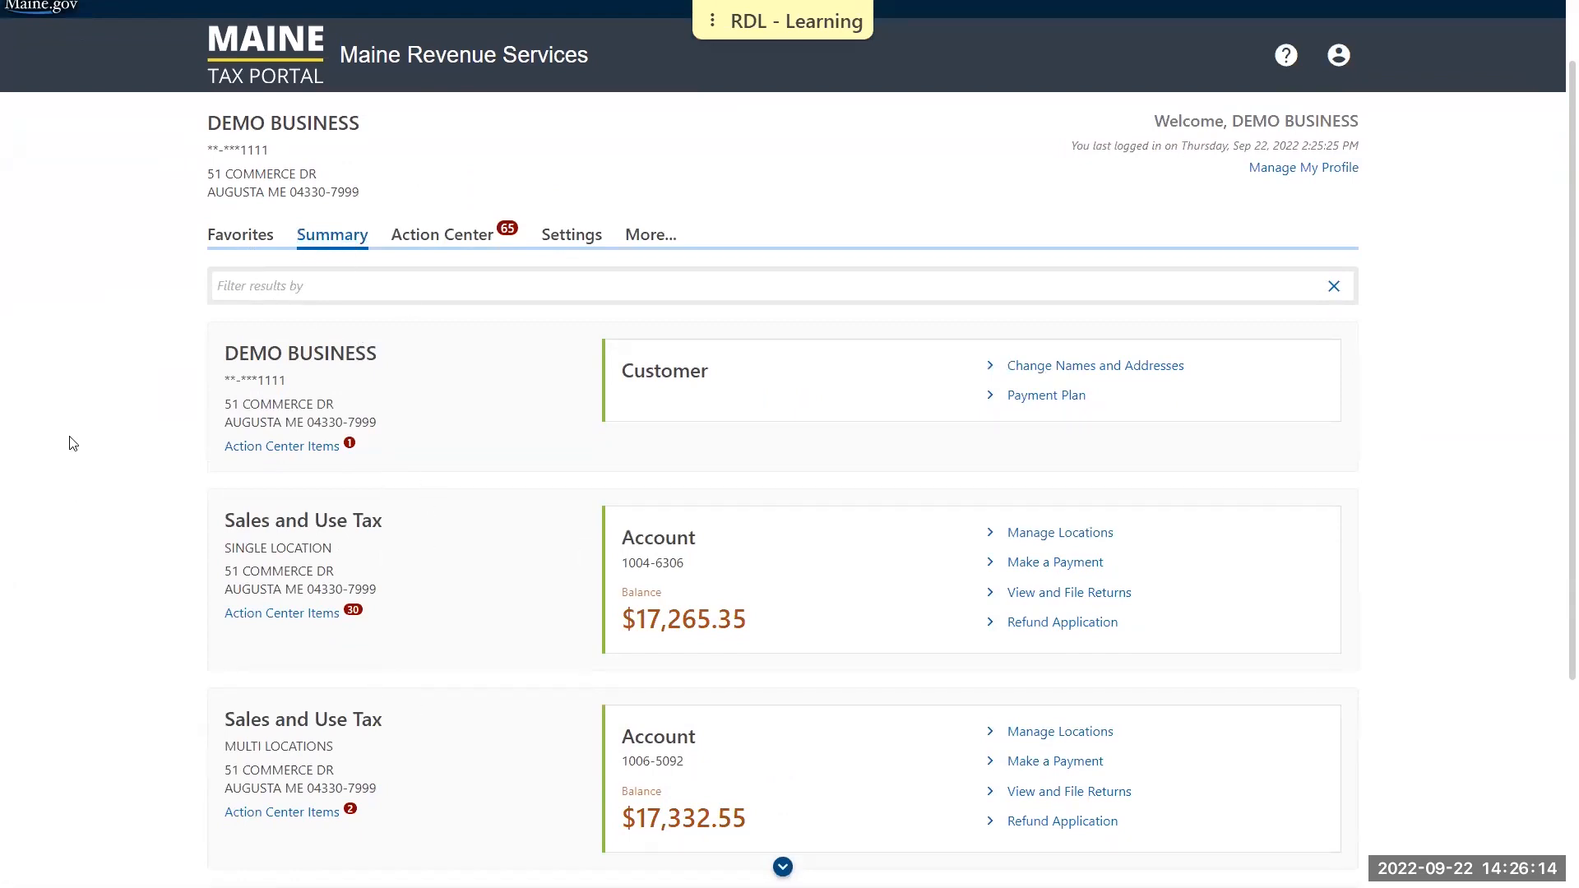
scroll(65, 428, down, 4)
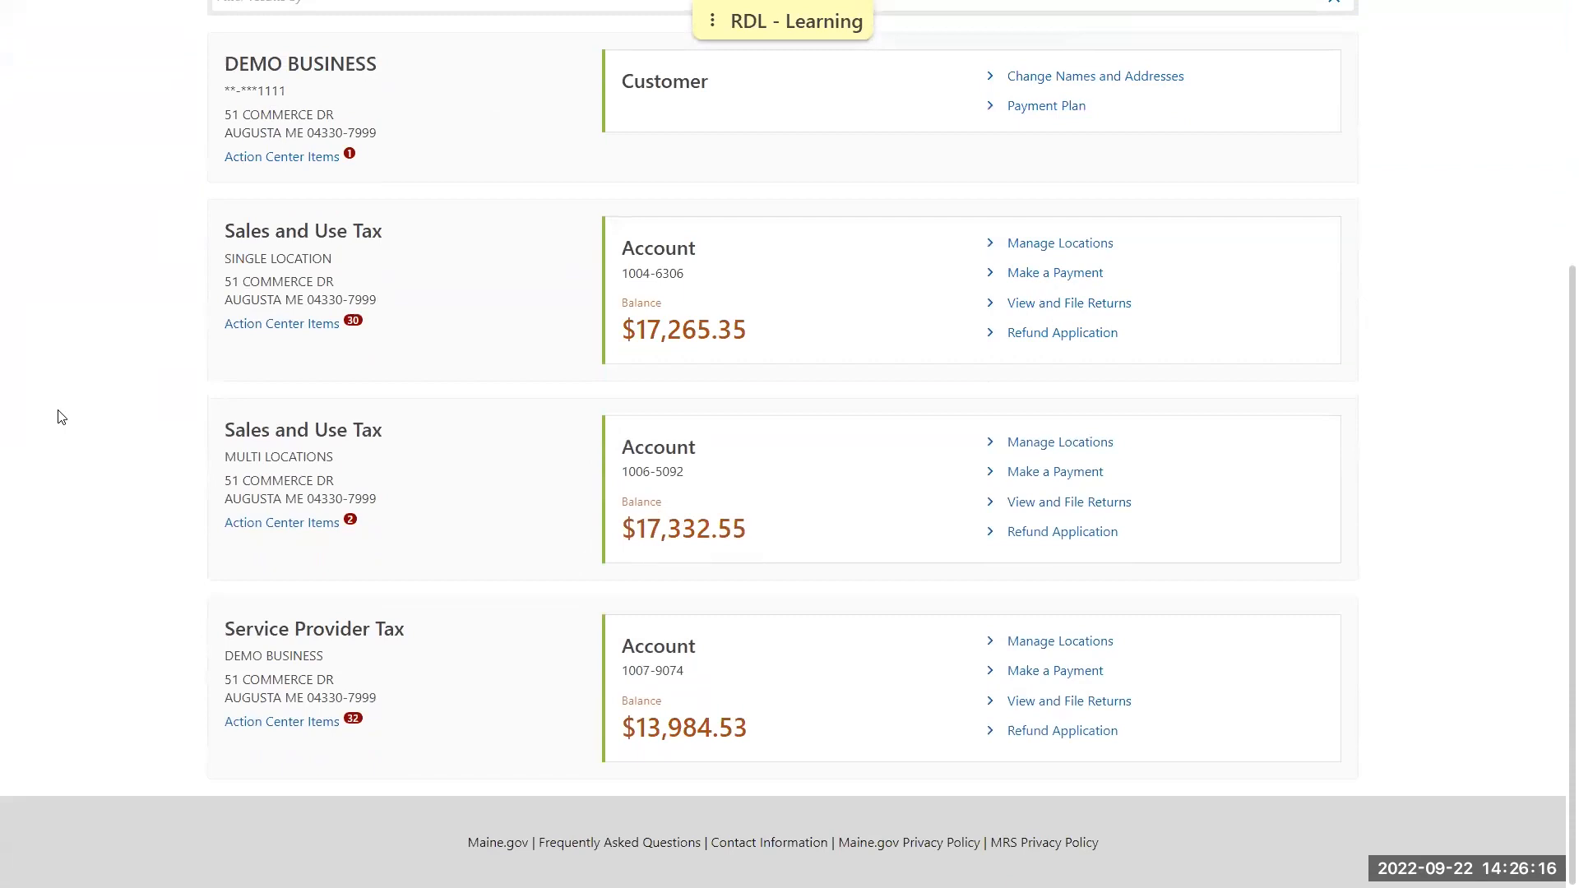
scroll(66, 419, up, 1)
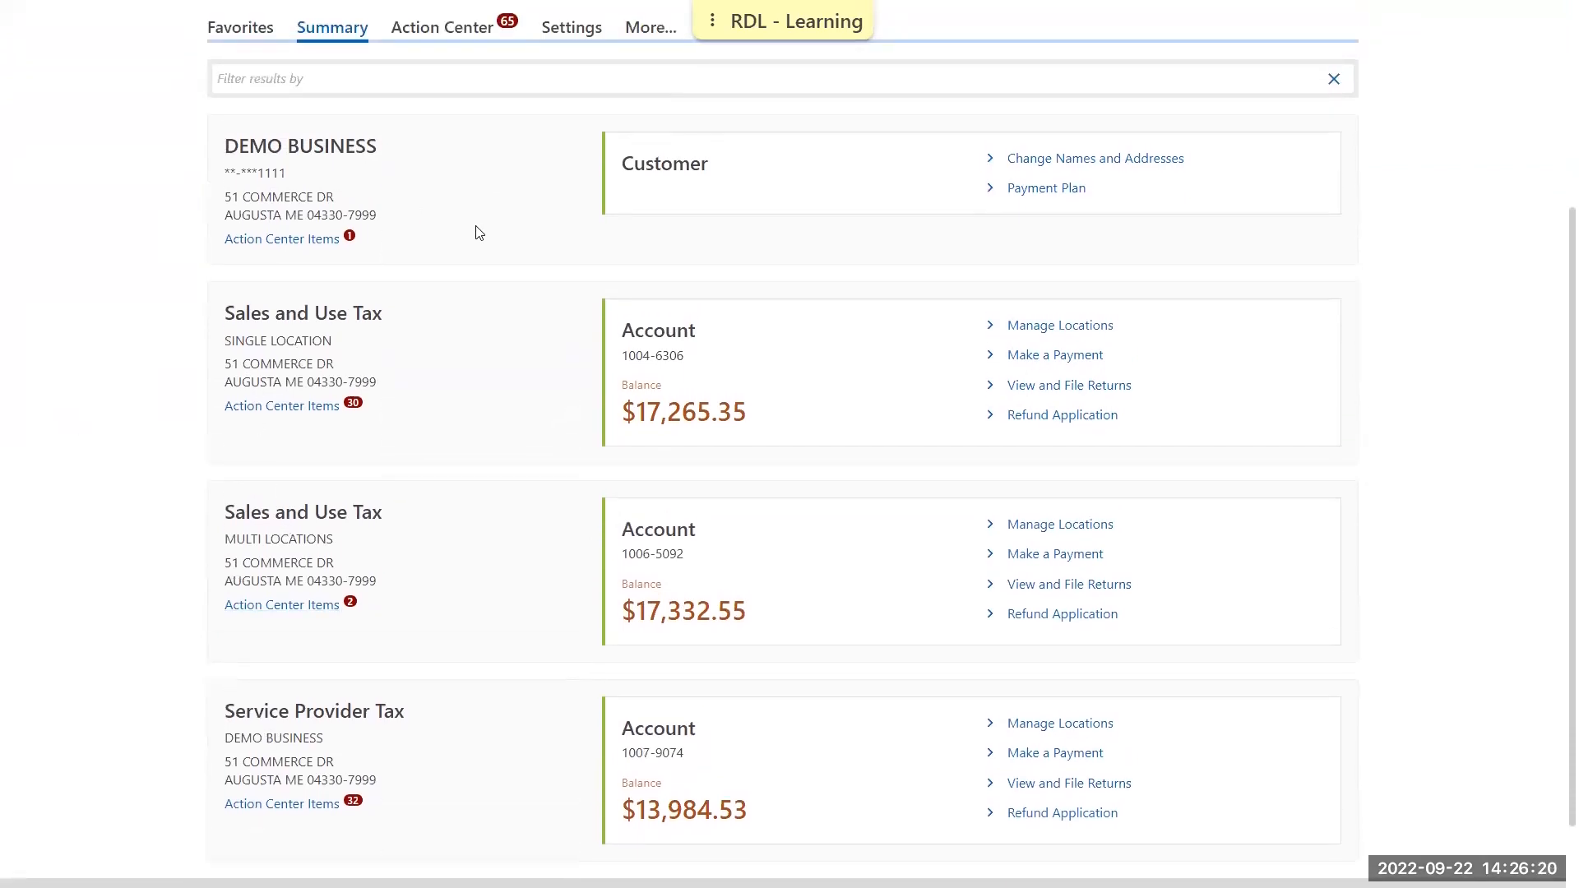
scroll(540, 247, up, 2)
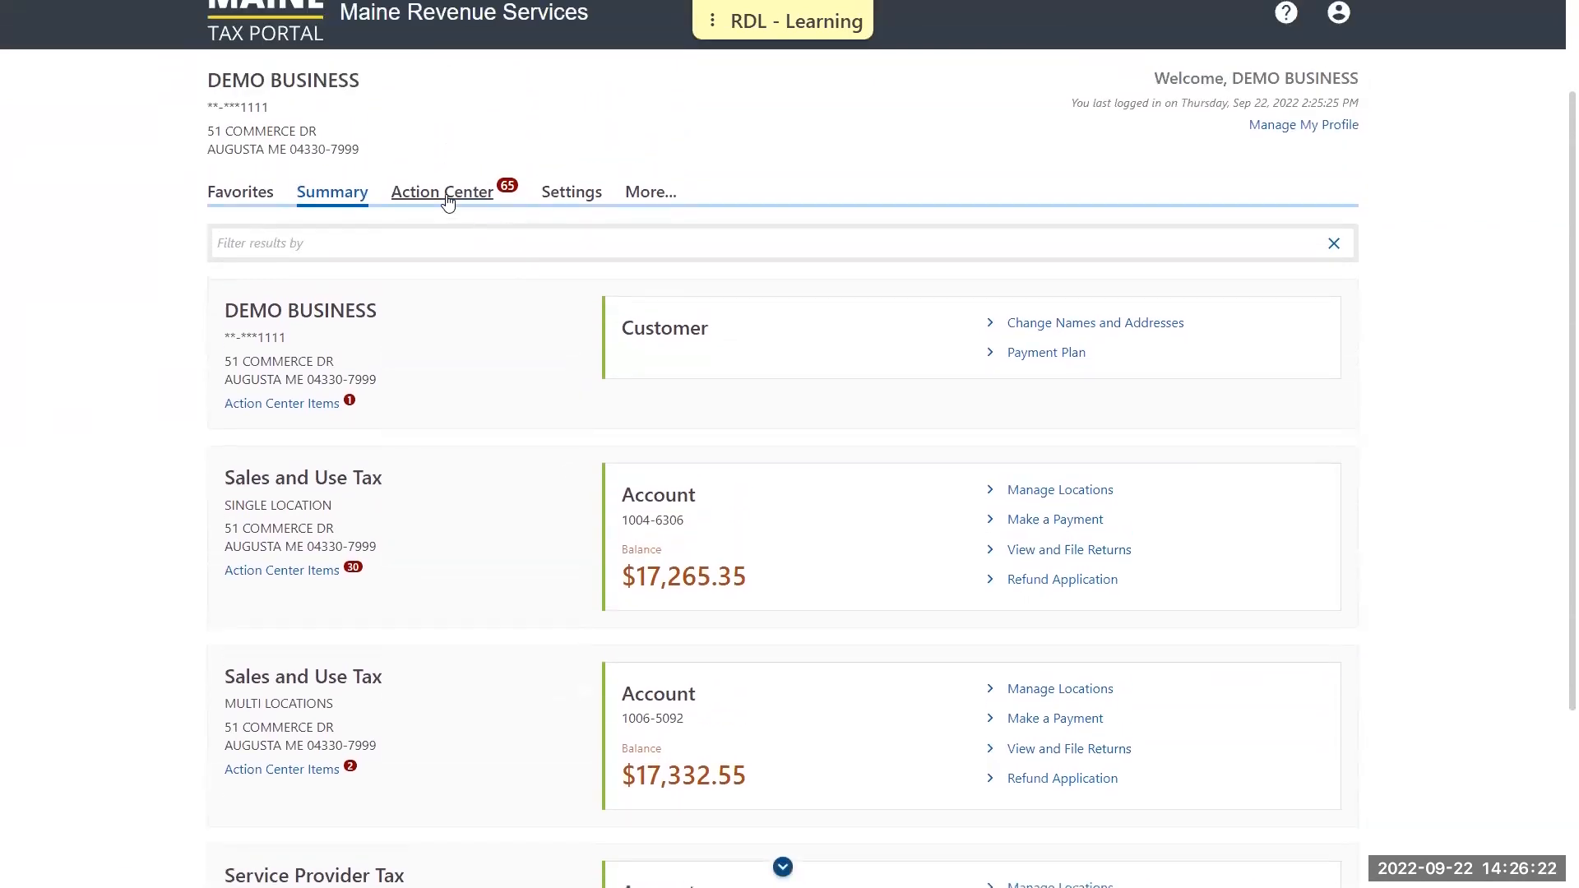
click(446, 194)
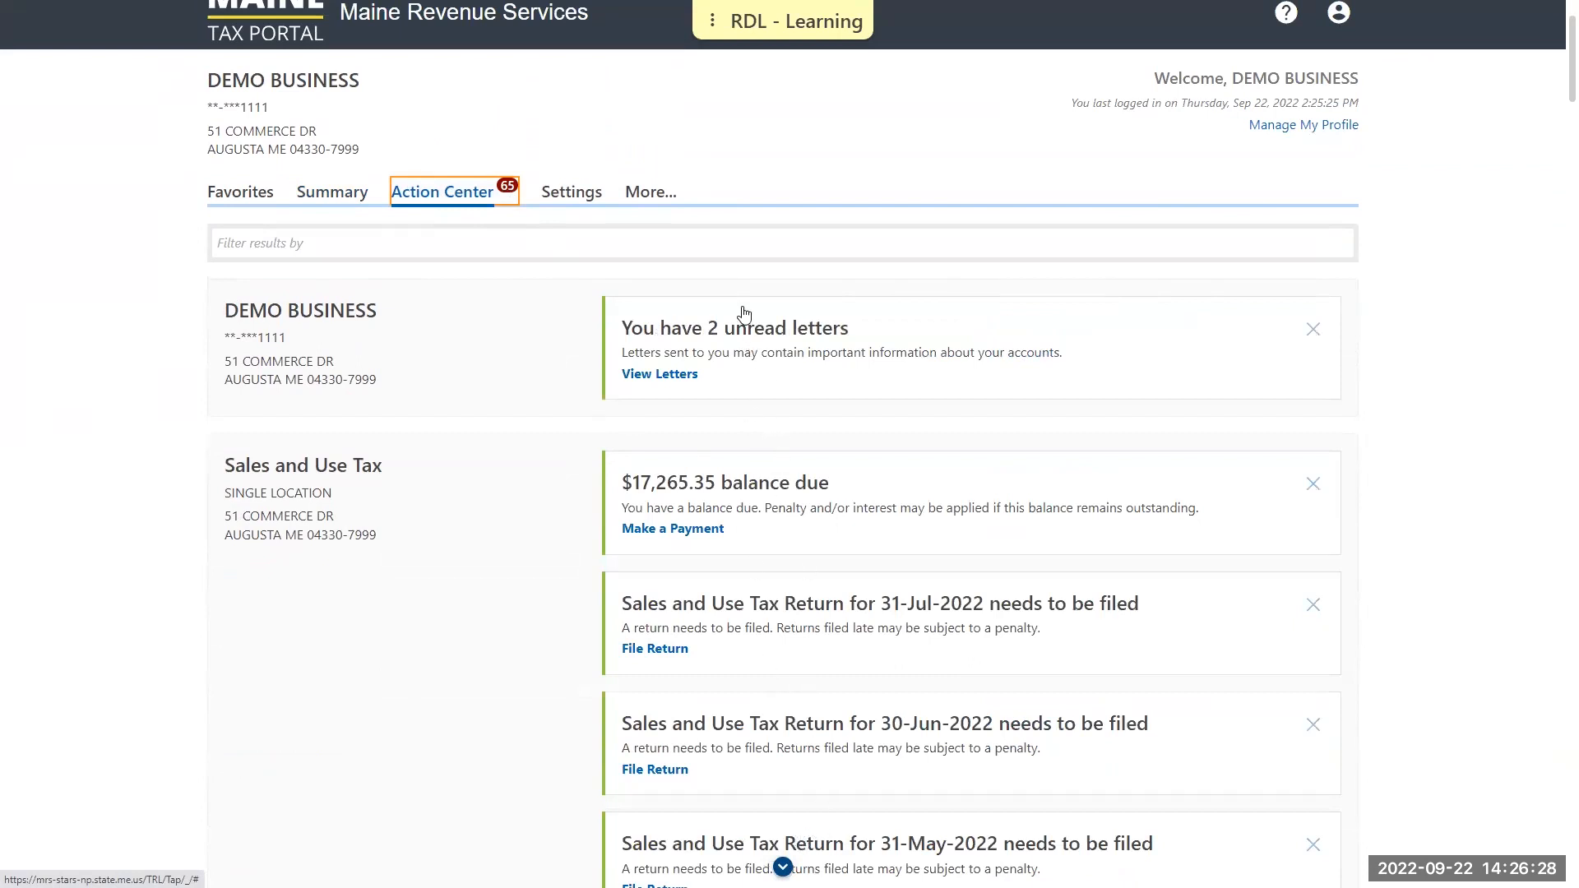
click(578, 193)
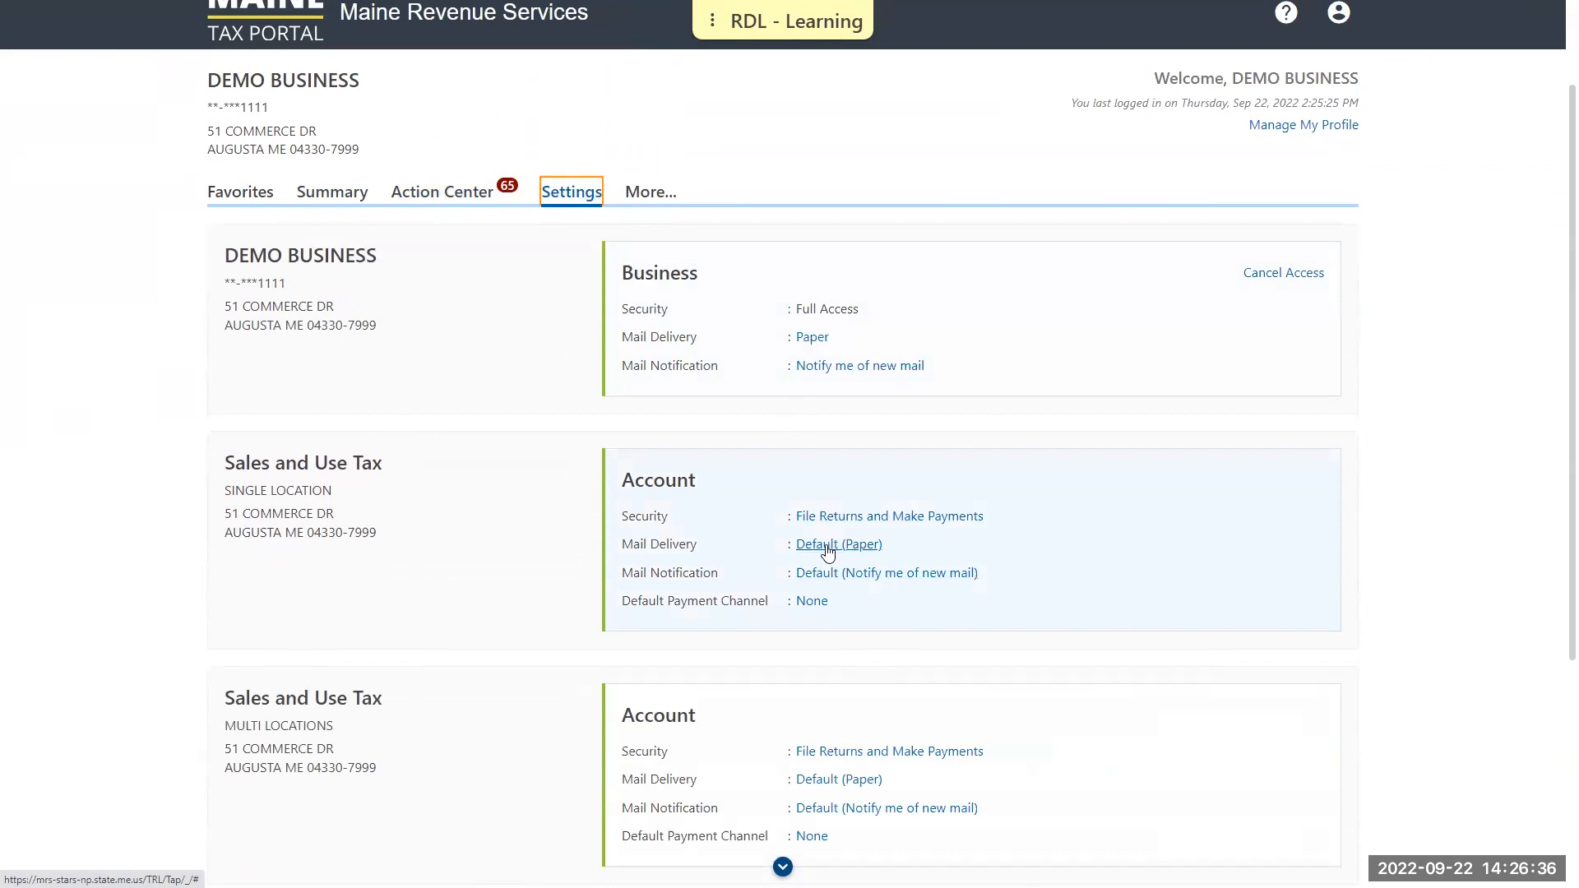
click(649, 190)
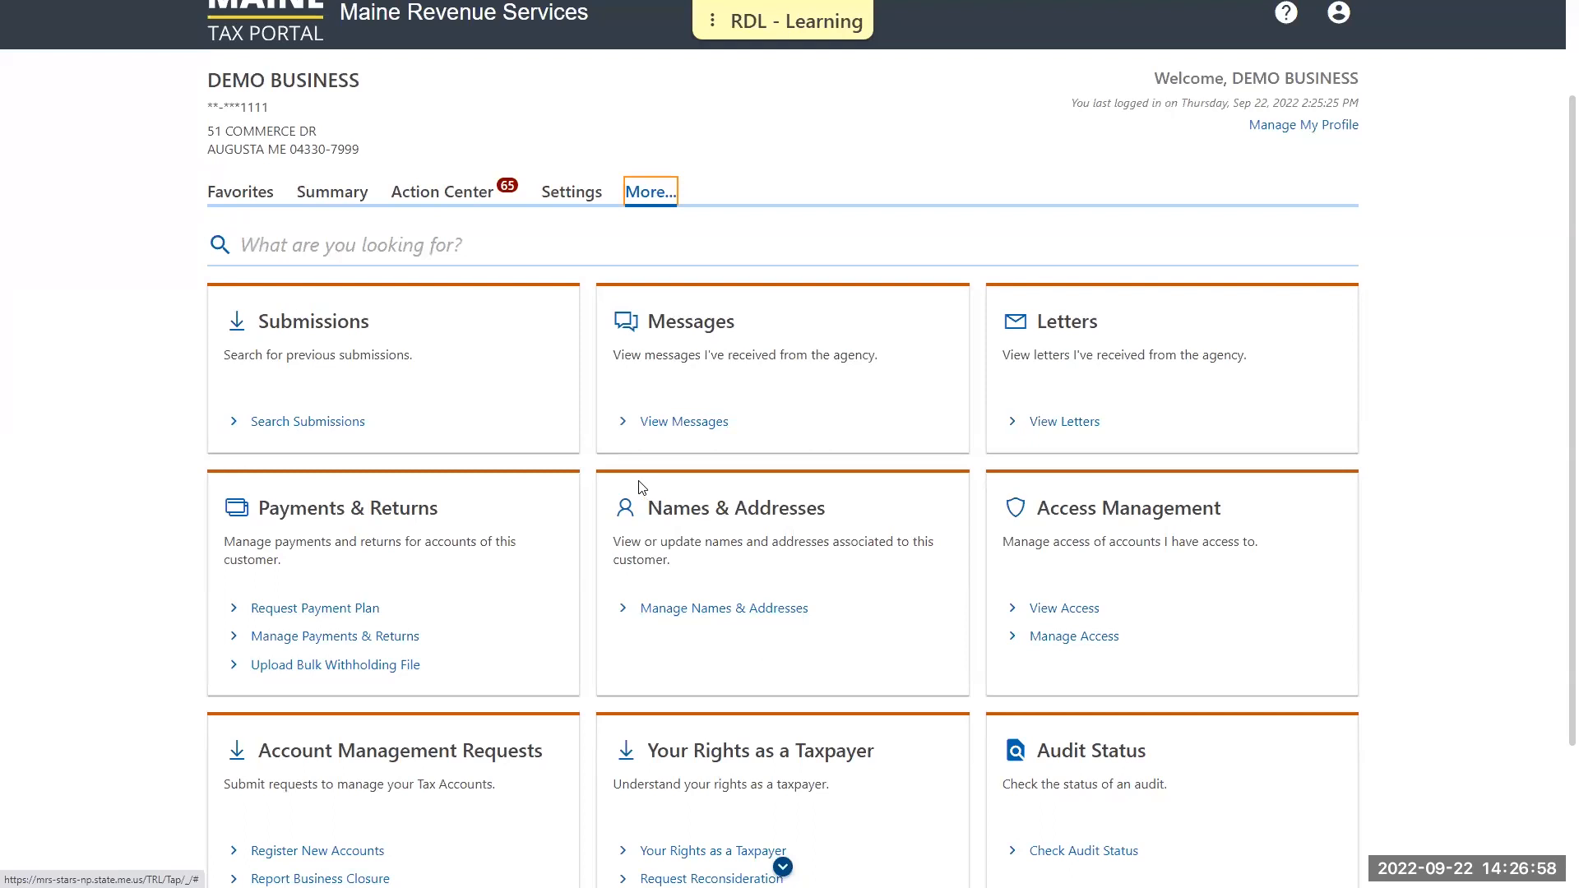
View the Retailer Certificate letter from the letters inbox, close it and return to the DEMO BUSINESS page
click(1062, 422)
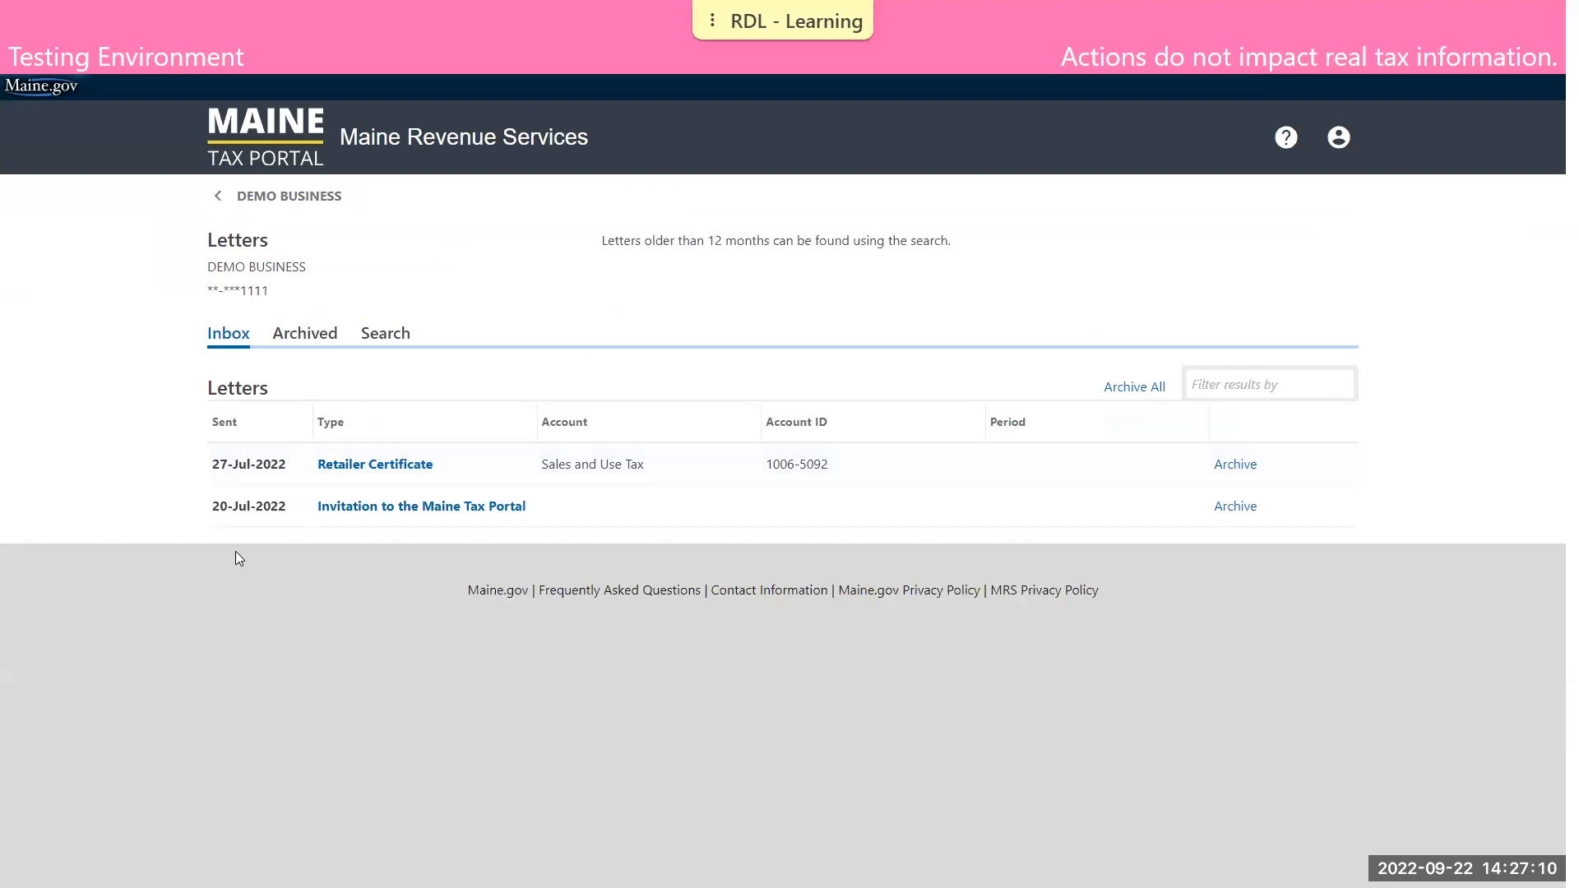
click(375, 466)
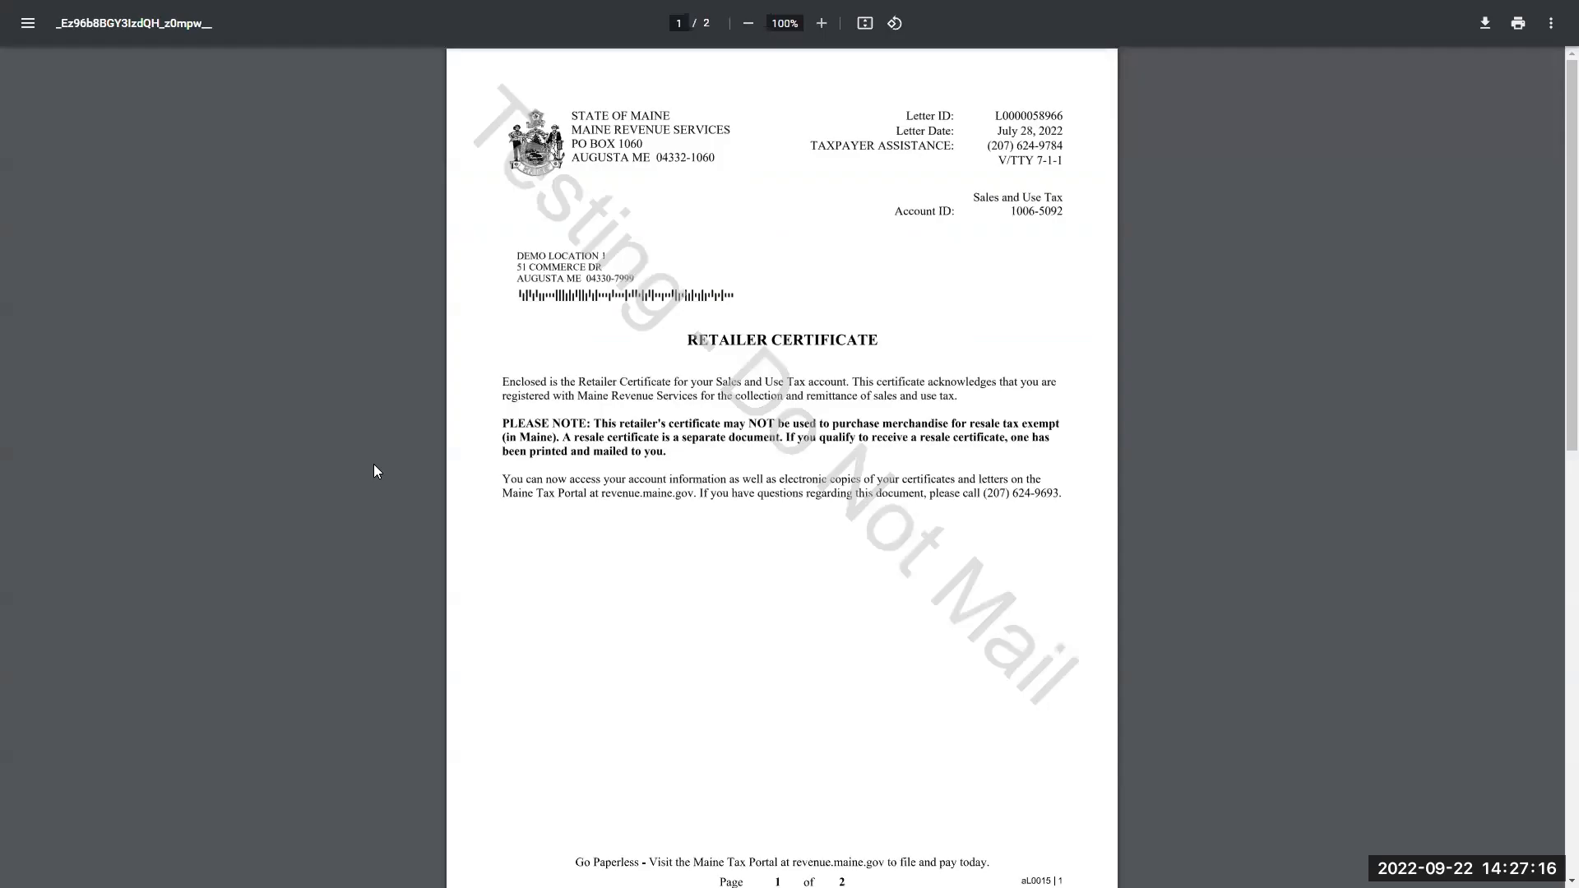
key(ctrl+w)
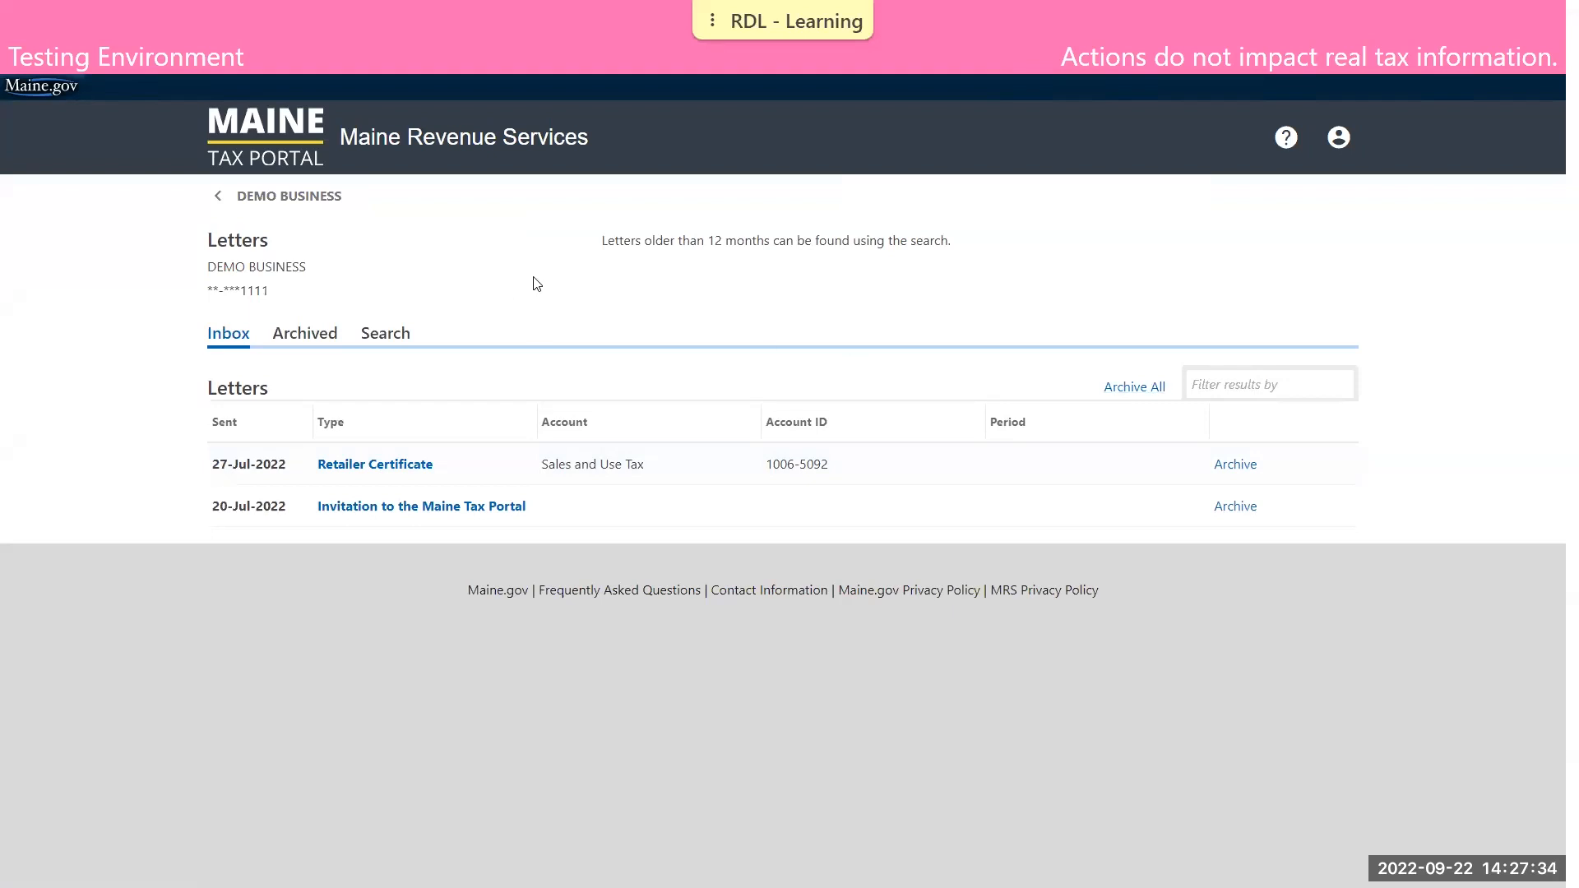
click(317, 202)
Start the 31-Jul-2022 return for the single-location Sales and Use Tax account and answer No to having gone out of business
click(343, 317)
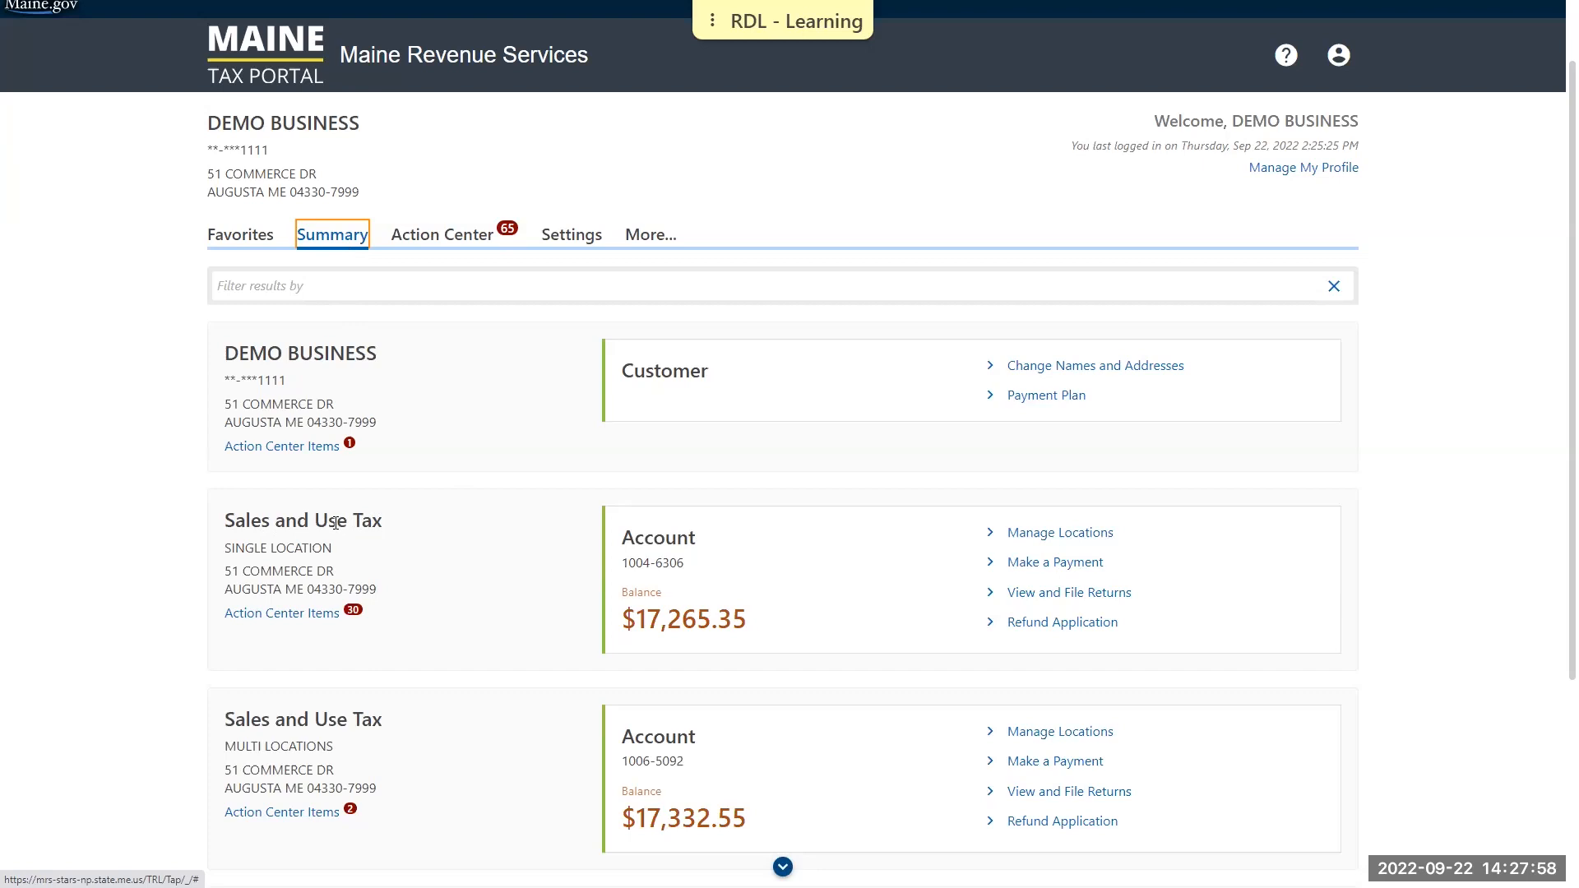
click(1104, 594)
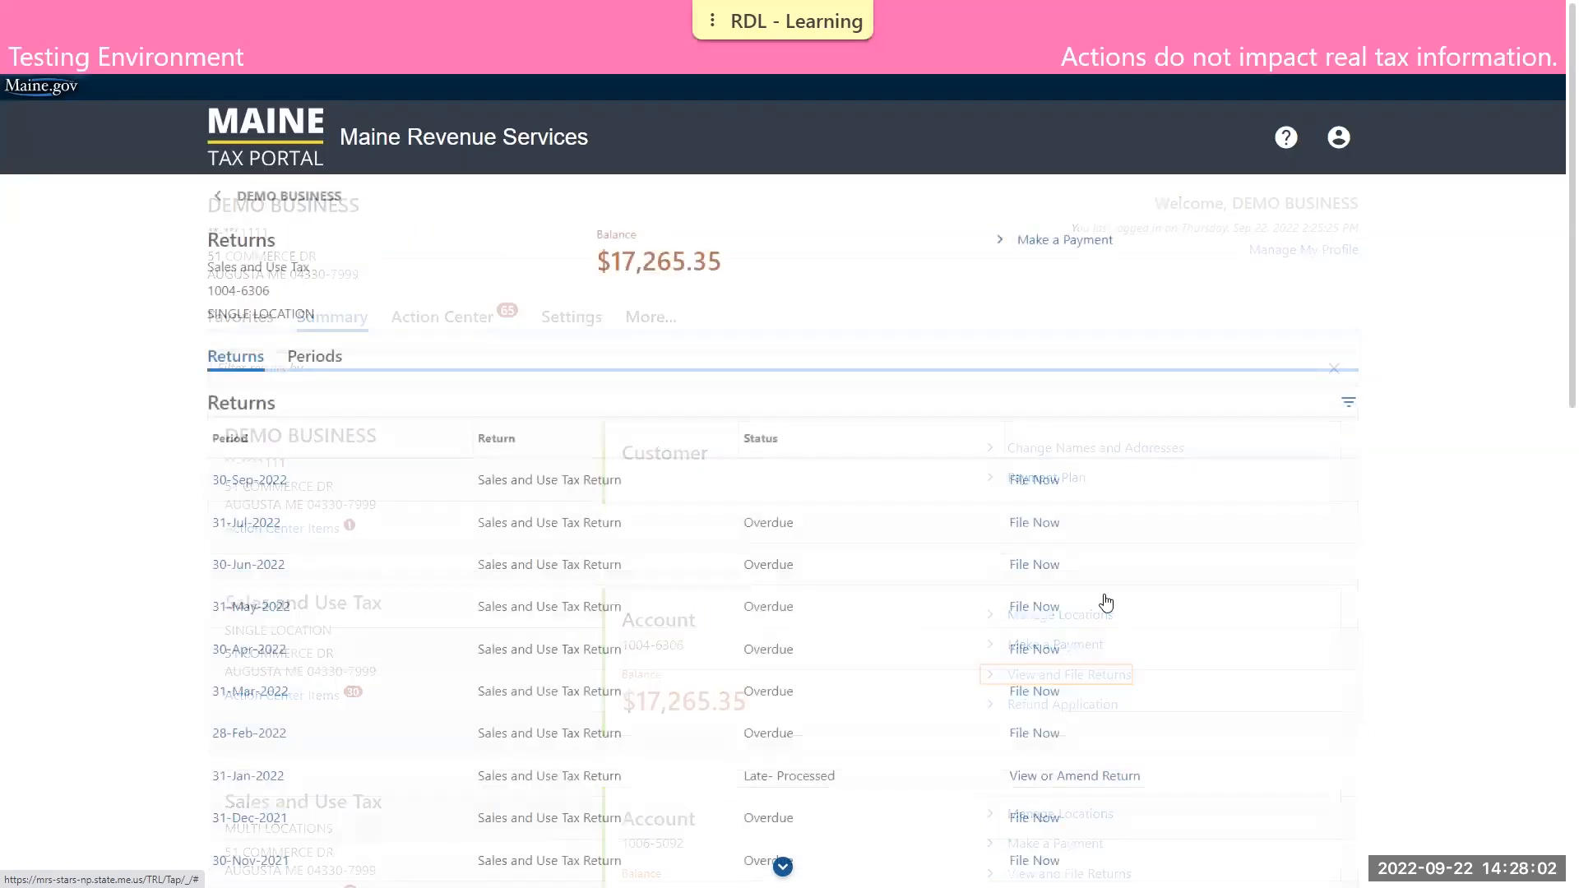
click(1035, 533)
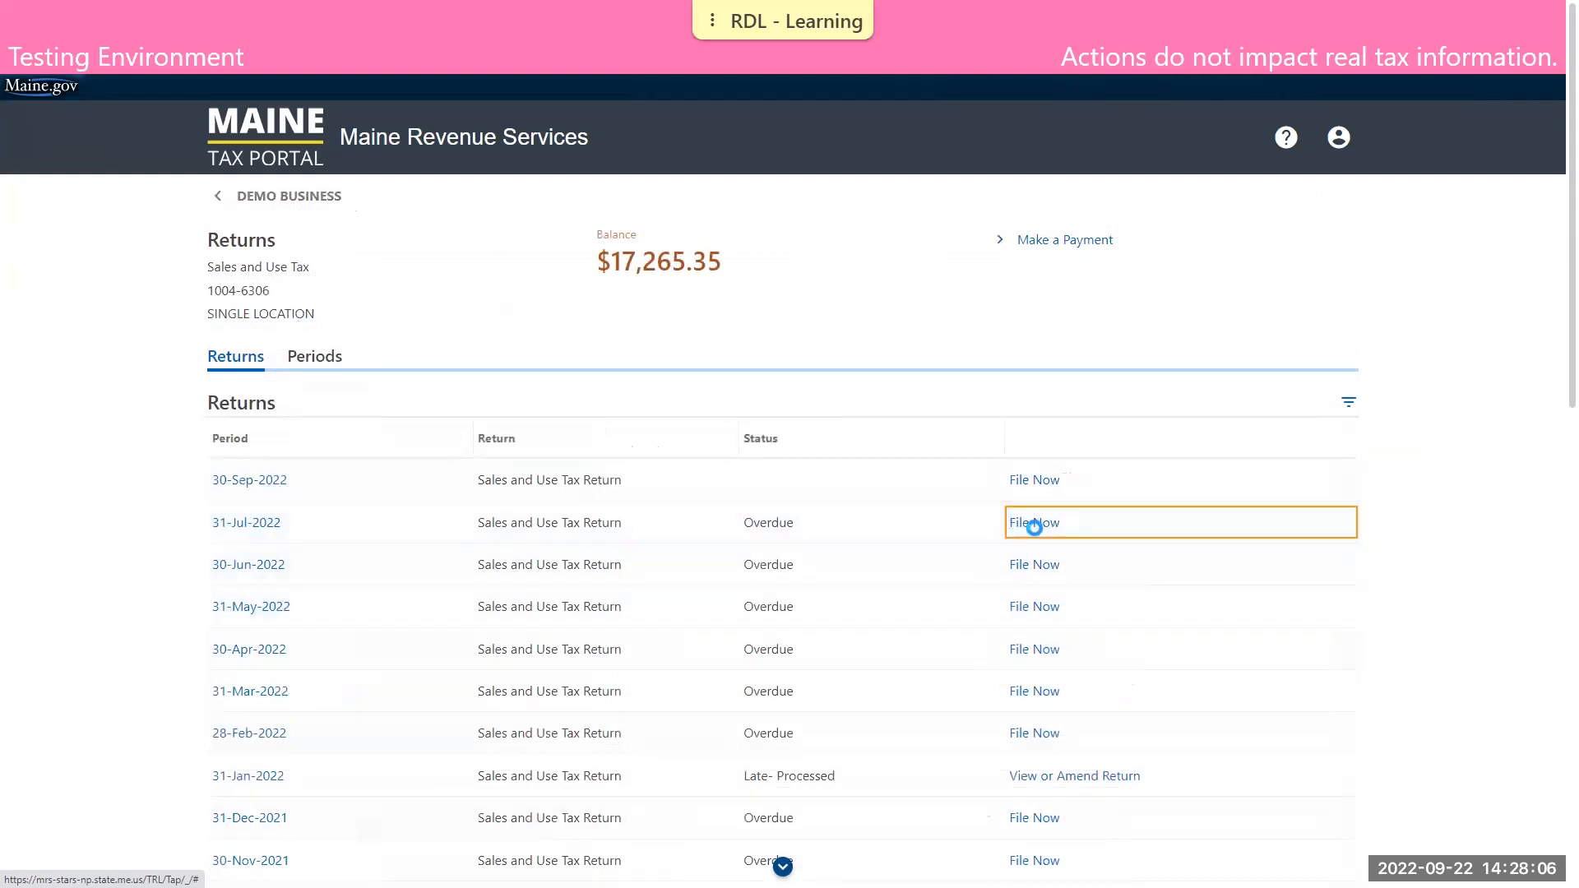
scroll(1043, 526, down, 1)
scroll(1043, 525, down, 2)
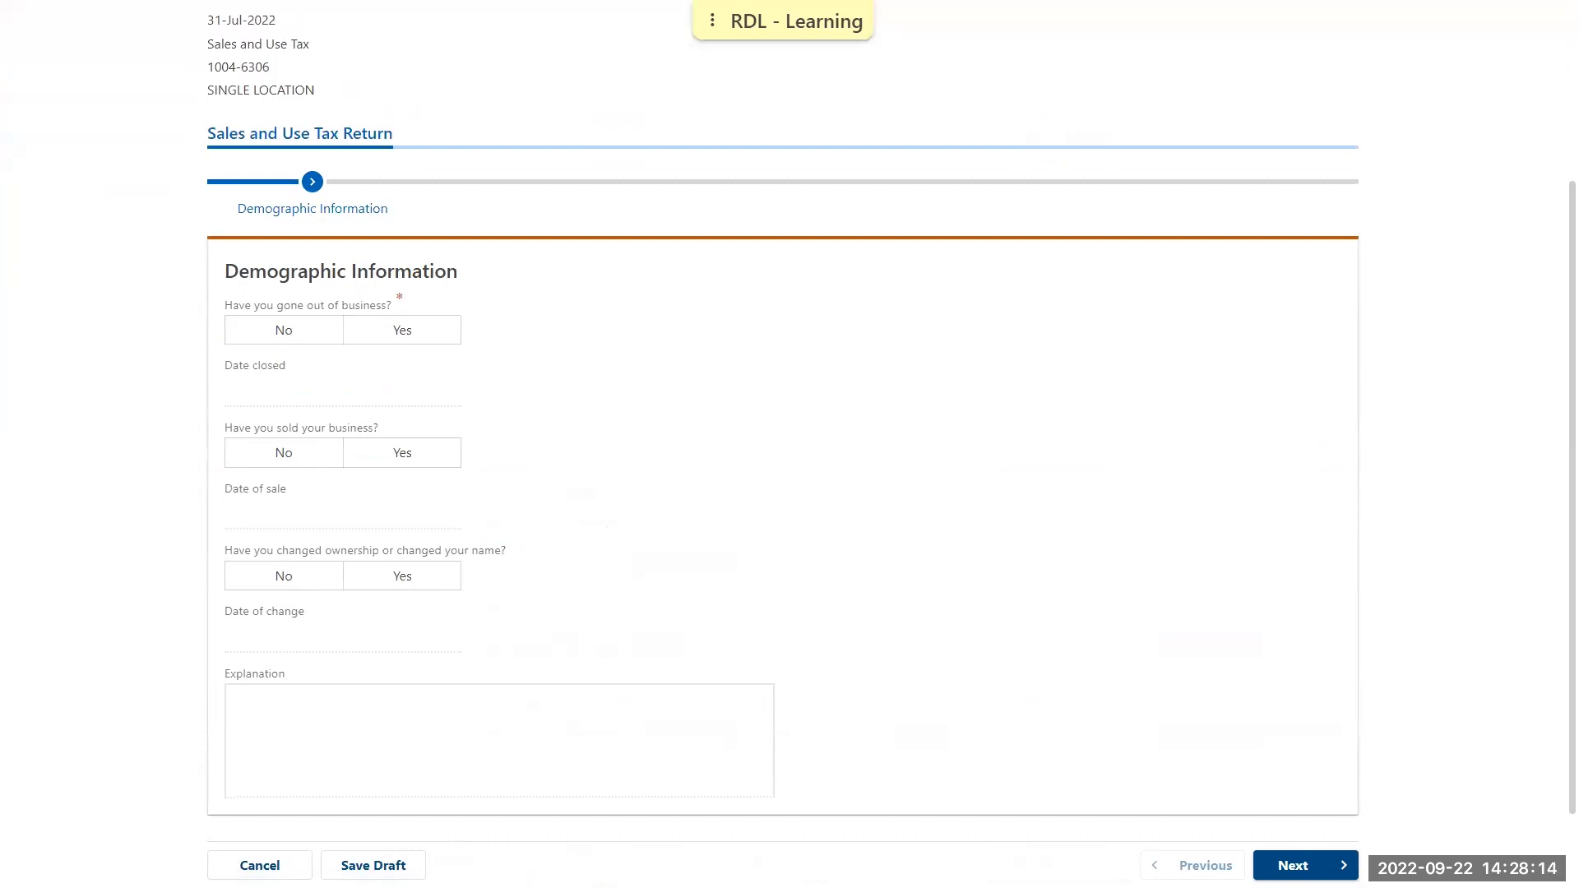
click(294, 337)
click(1300, 865)
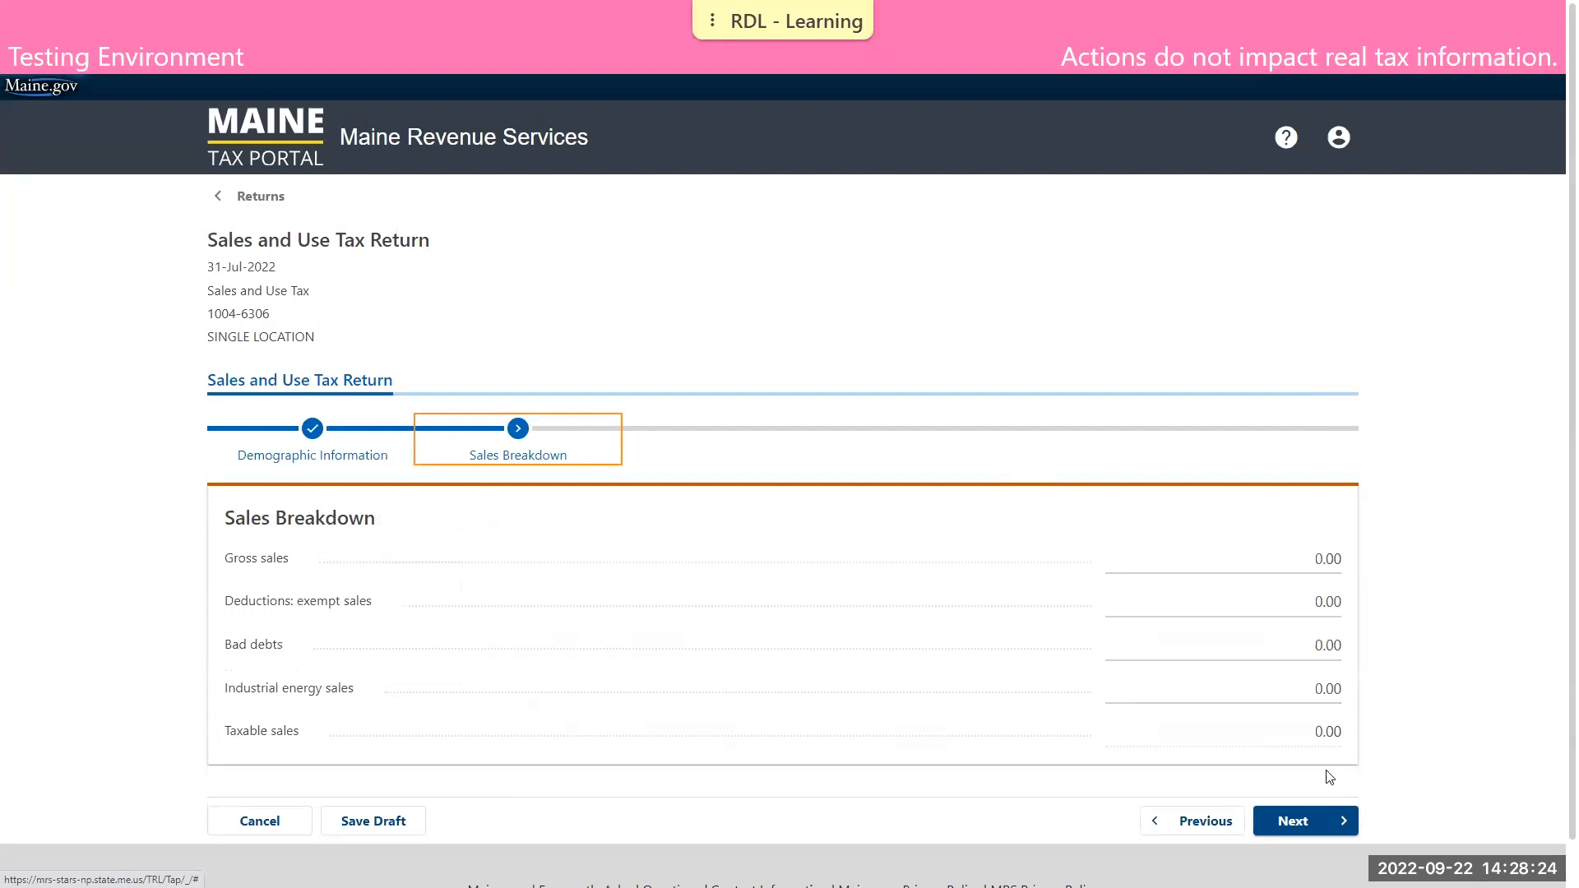
Enter gross sales of 85,000 in the Sales Breakdown and continue to the Sales section
click(1205, 566)
text(85000)
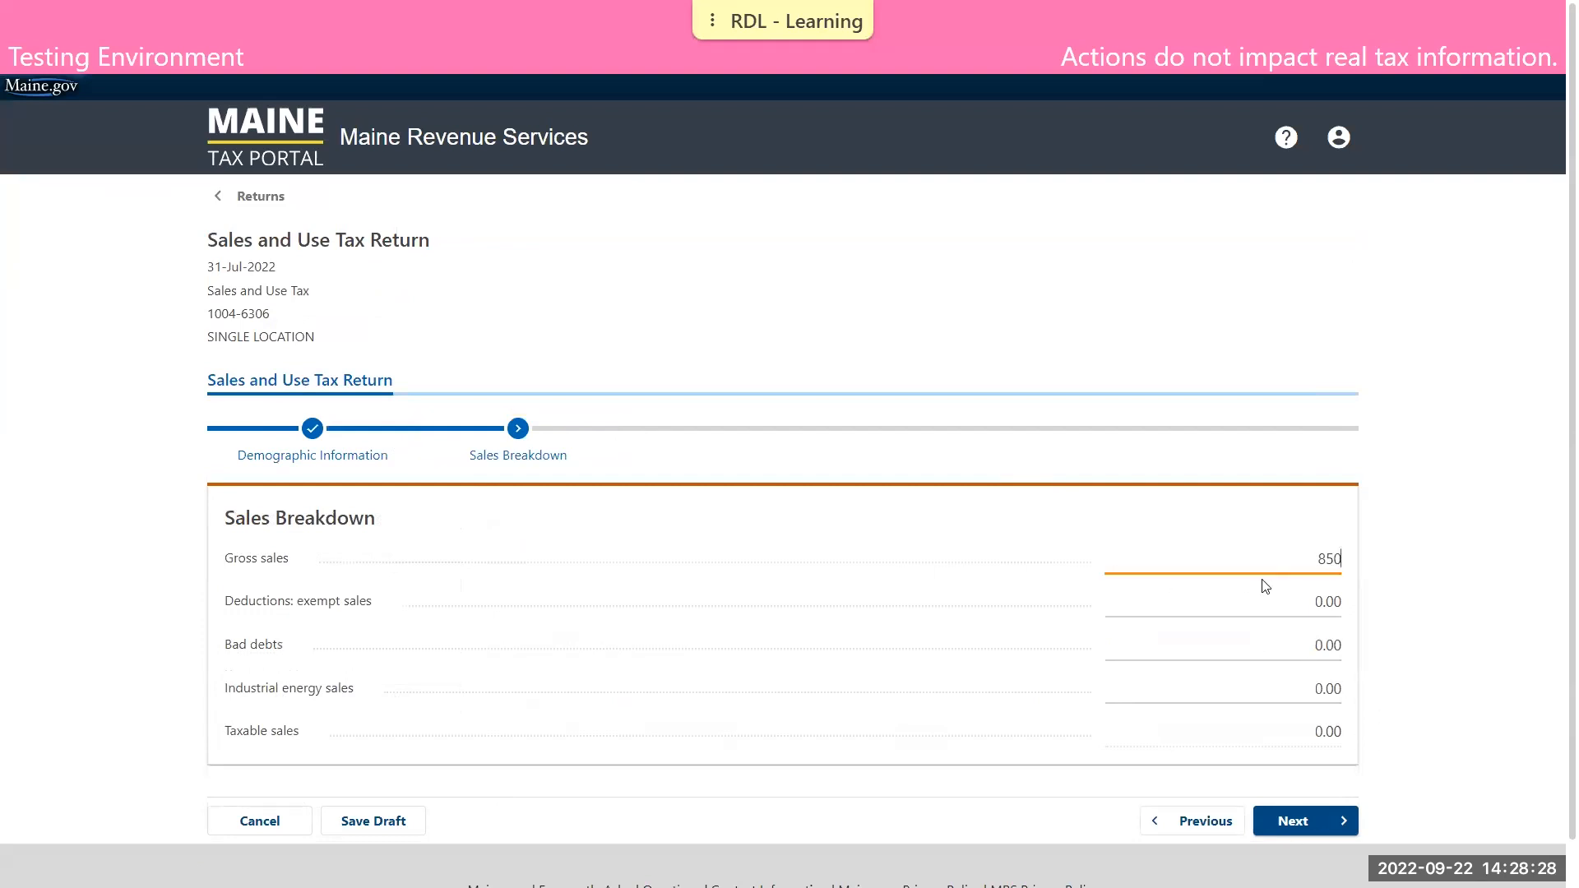
click(1403, 542)
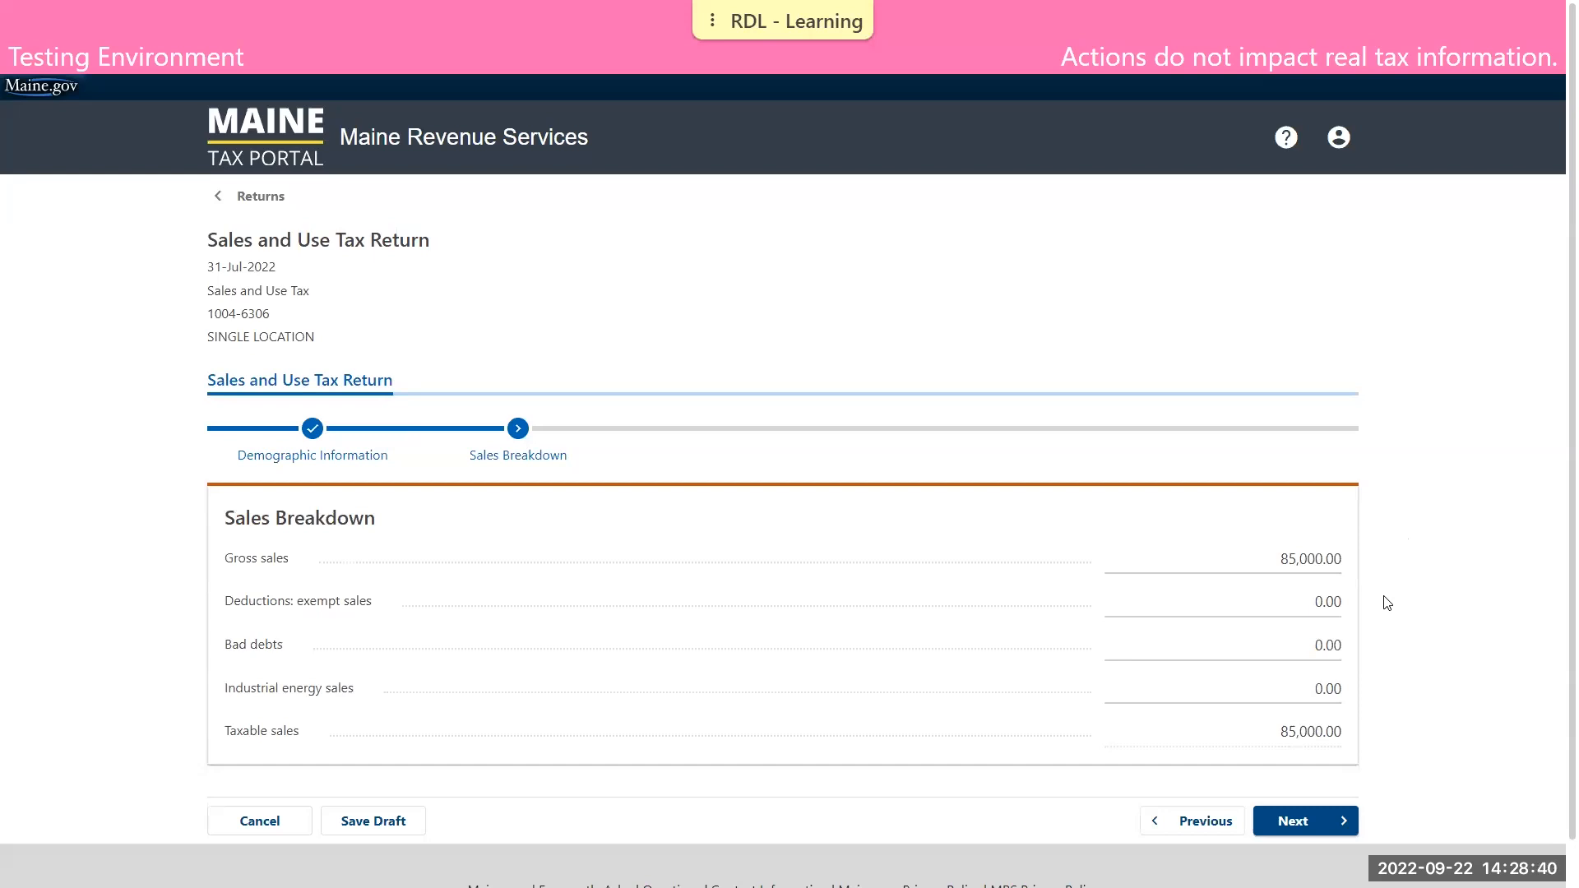
click(1310, 819)
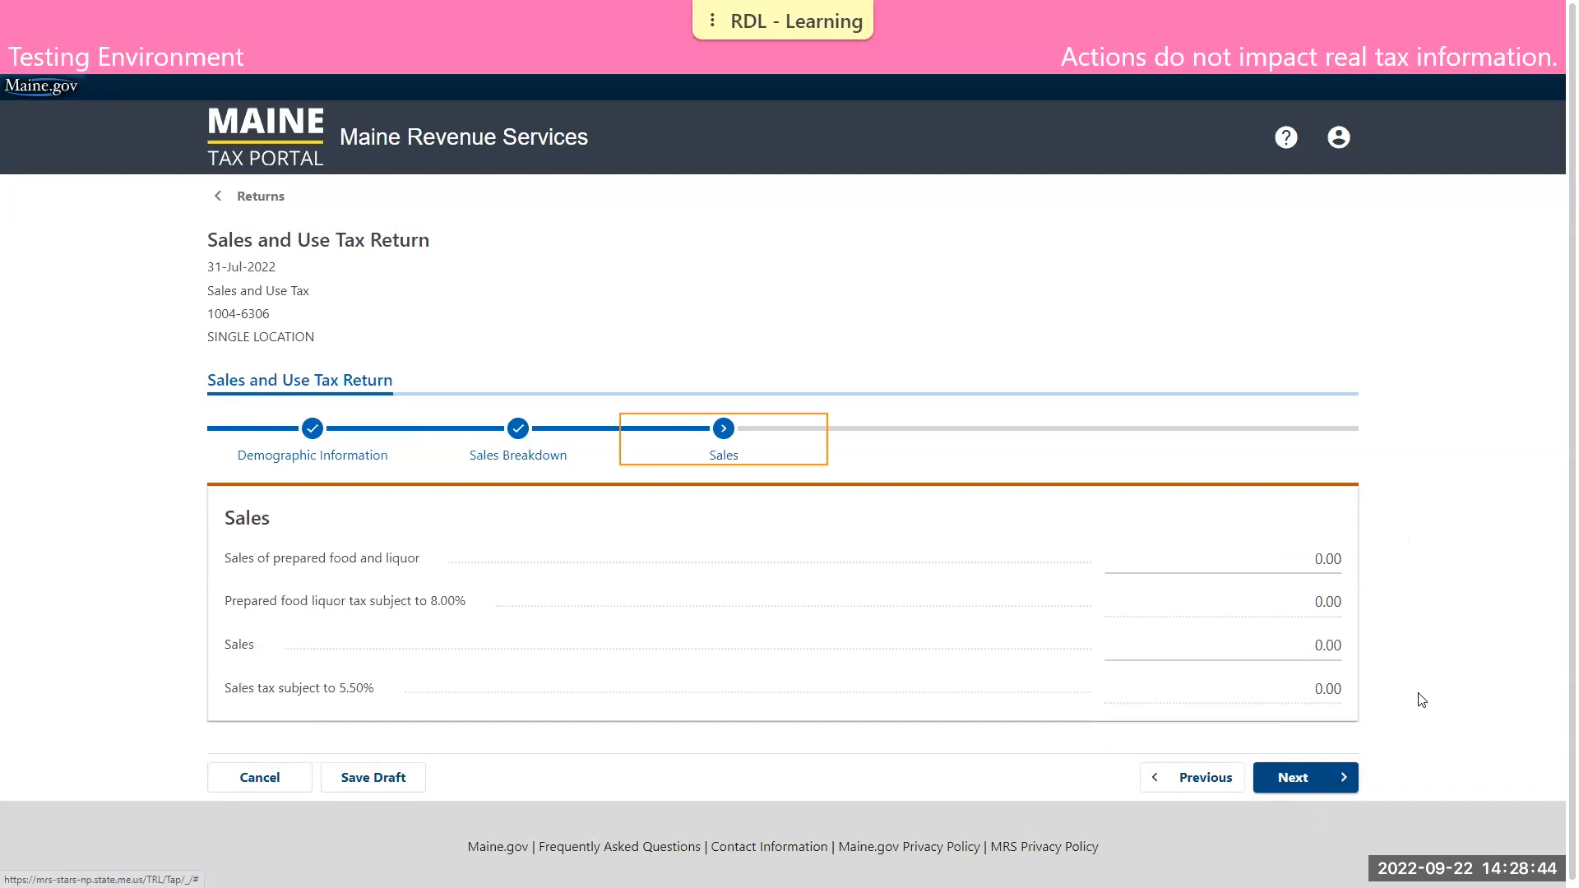
Report 85,000 on the Sales line for the 5.50% tax and continue to the Cannabis section
click(1284, 646)
text(85000)
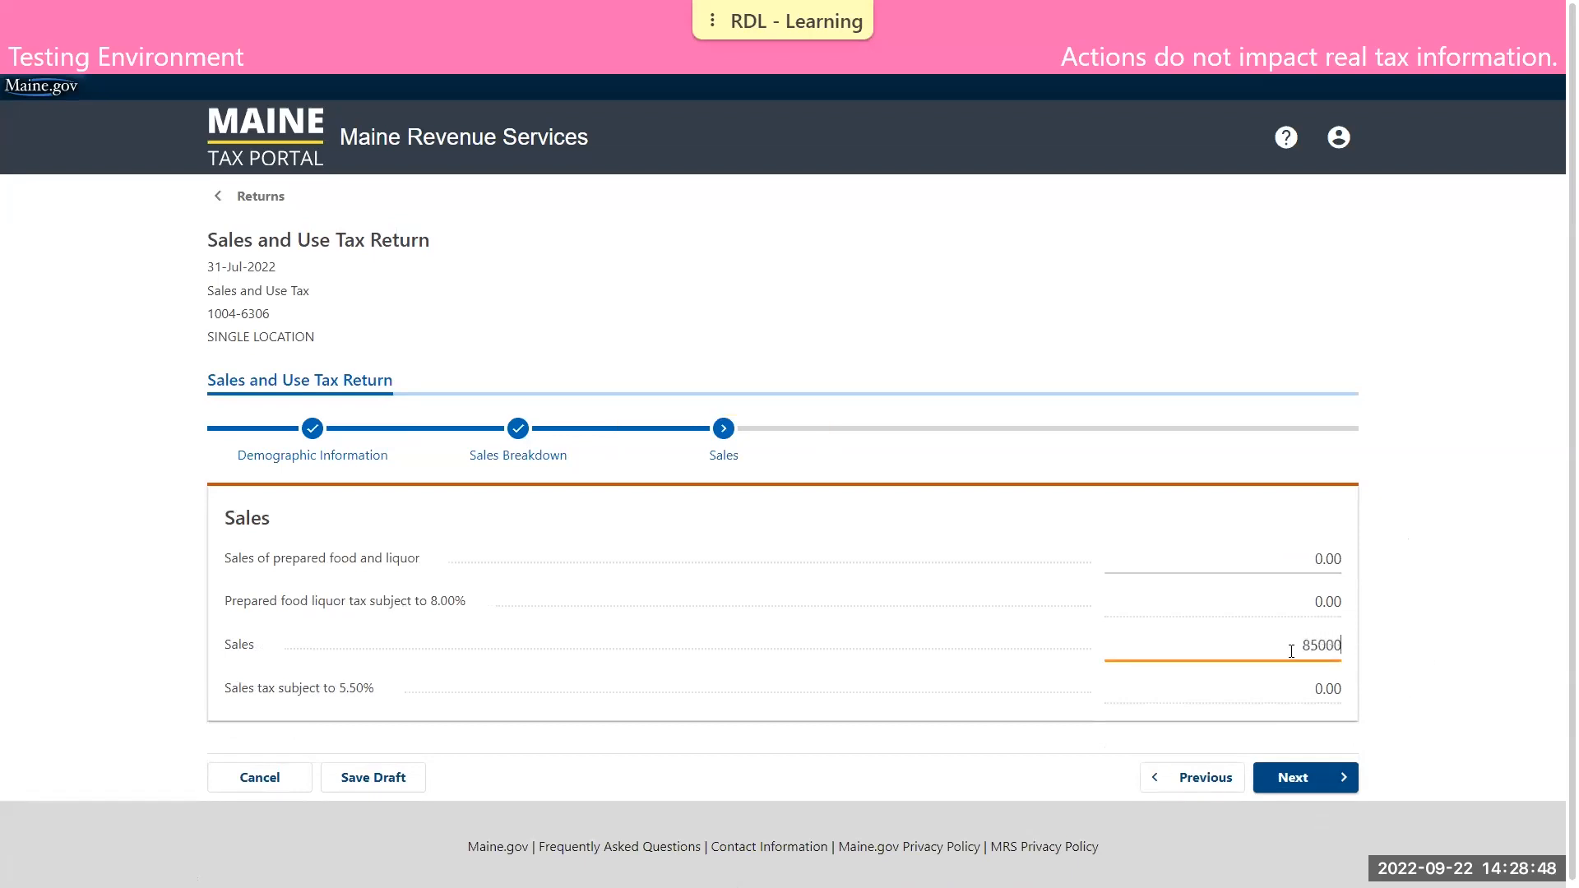
click(1423, 608)
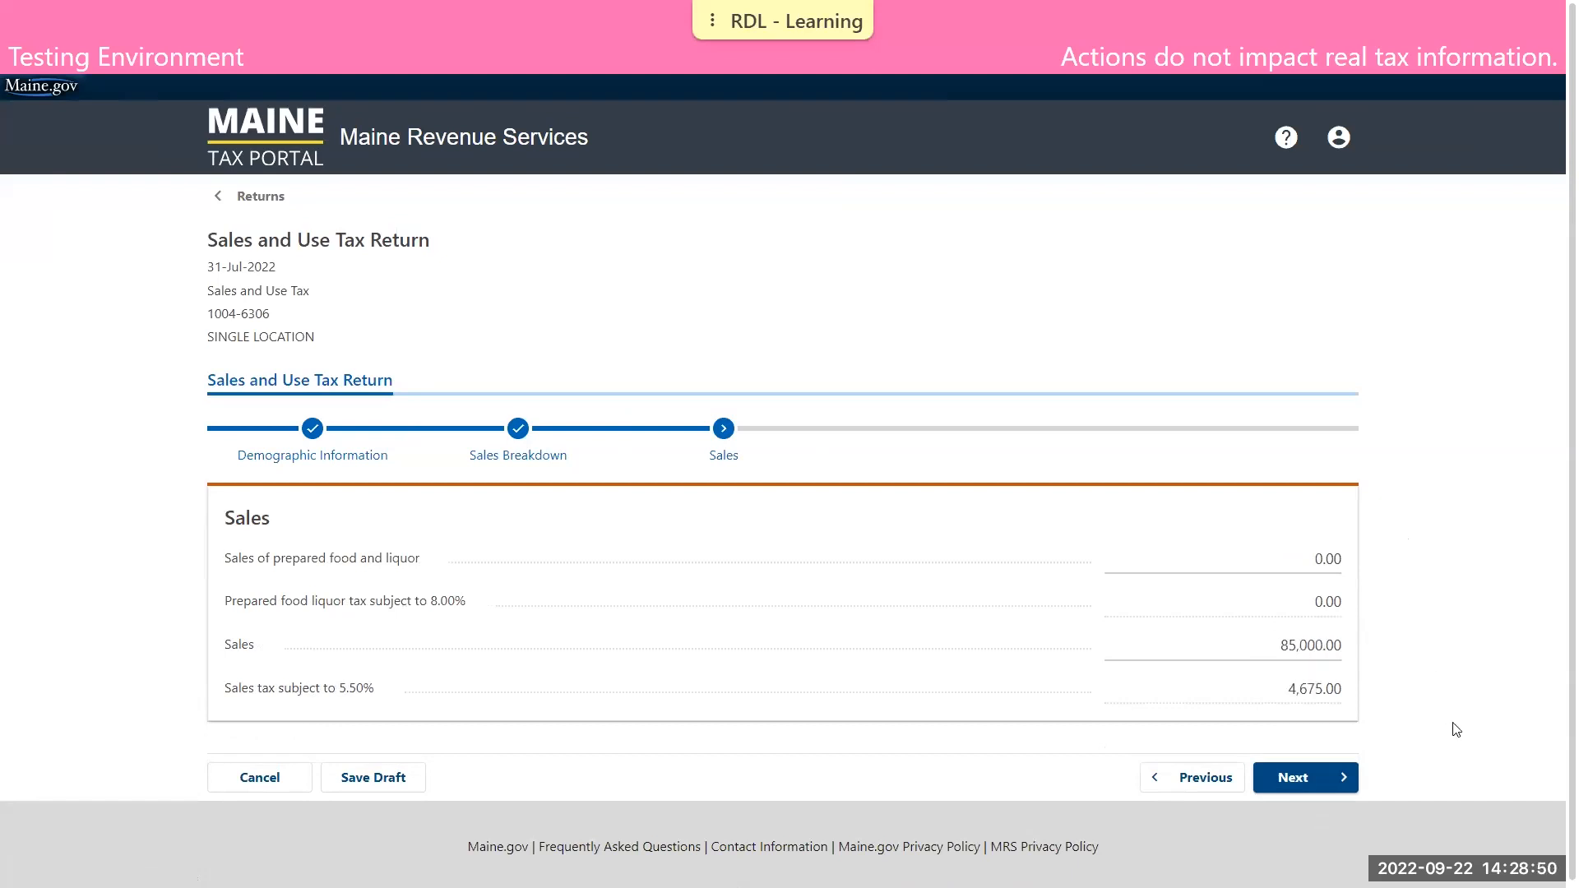
click(1317, 785)
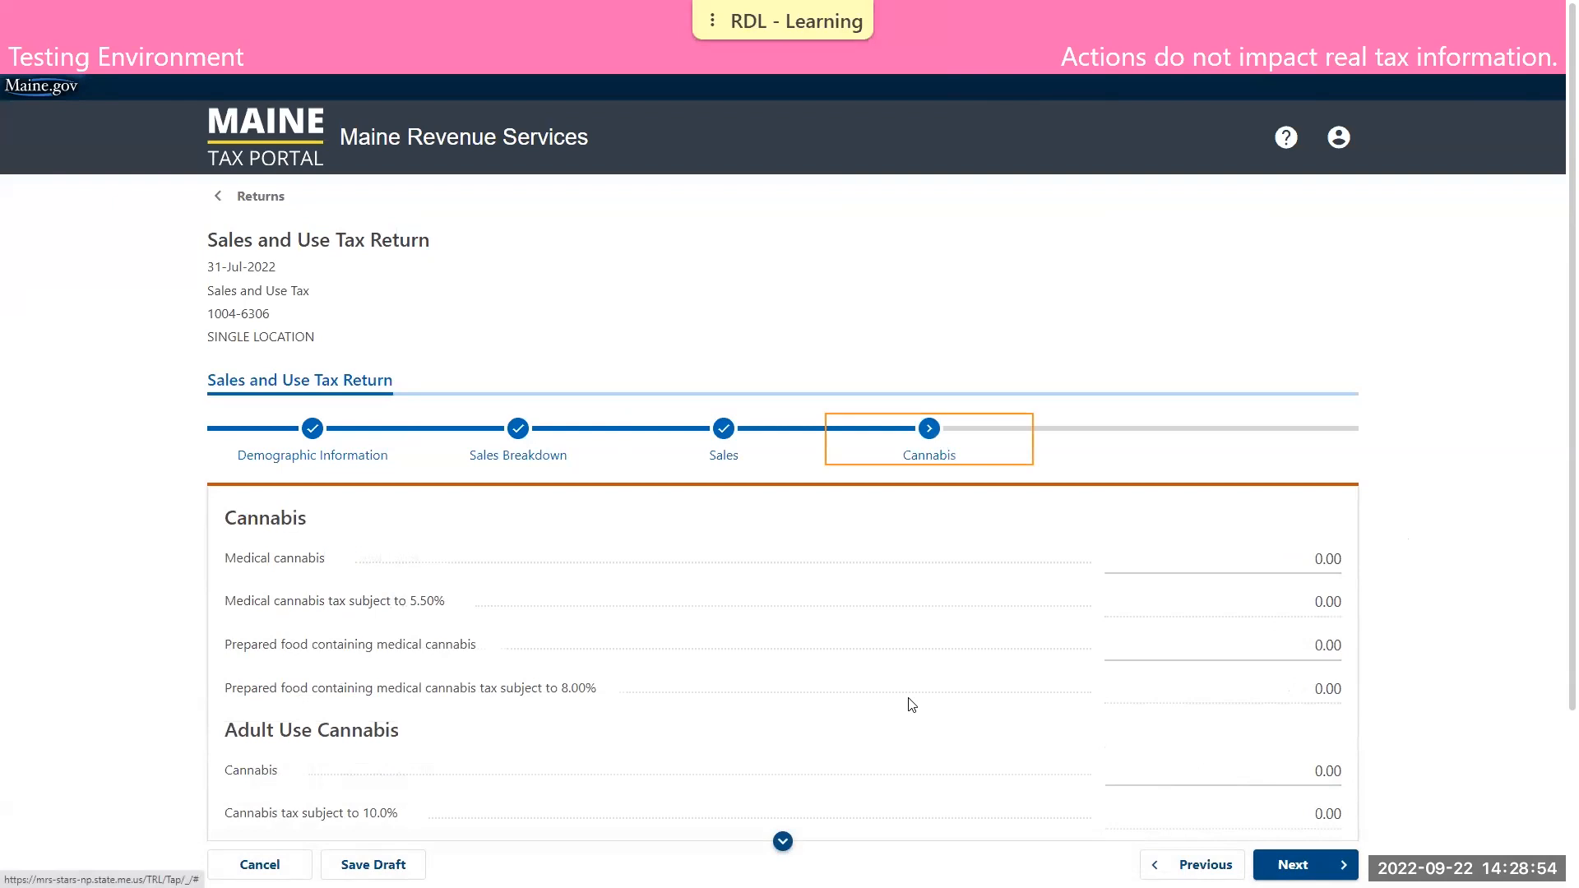
Proceed through Cannabis, Rentals, Taxable Sales, Use Tax, Fees, and Total Due and Credits without entering amounts, up to the Documentation requirements
click(1304, 864)
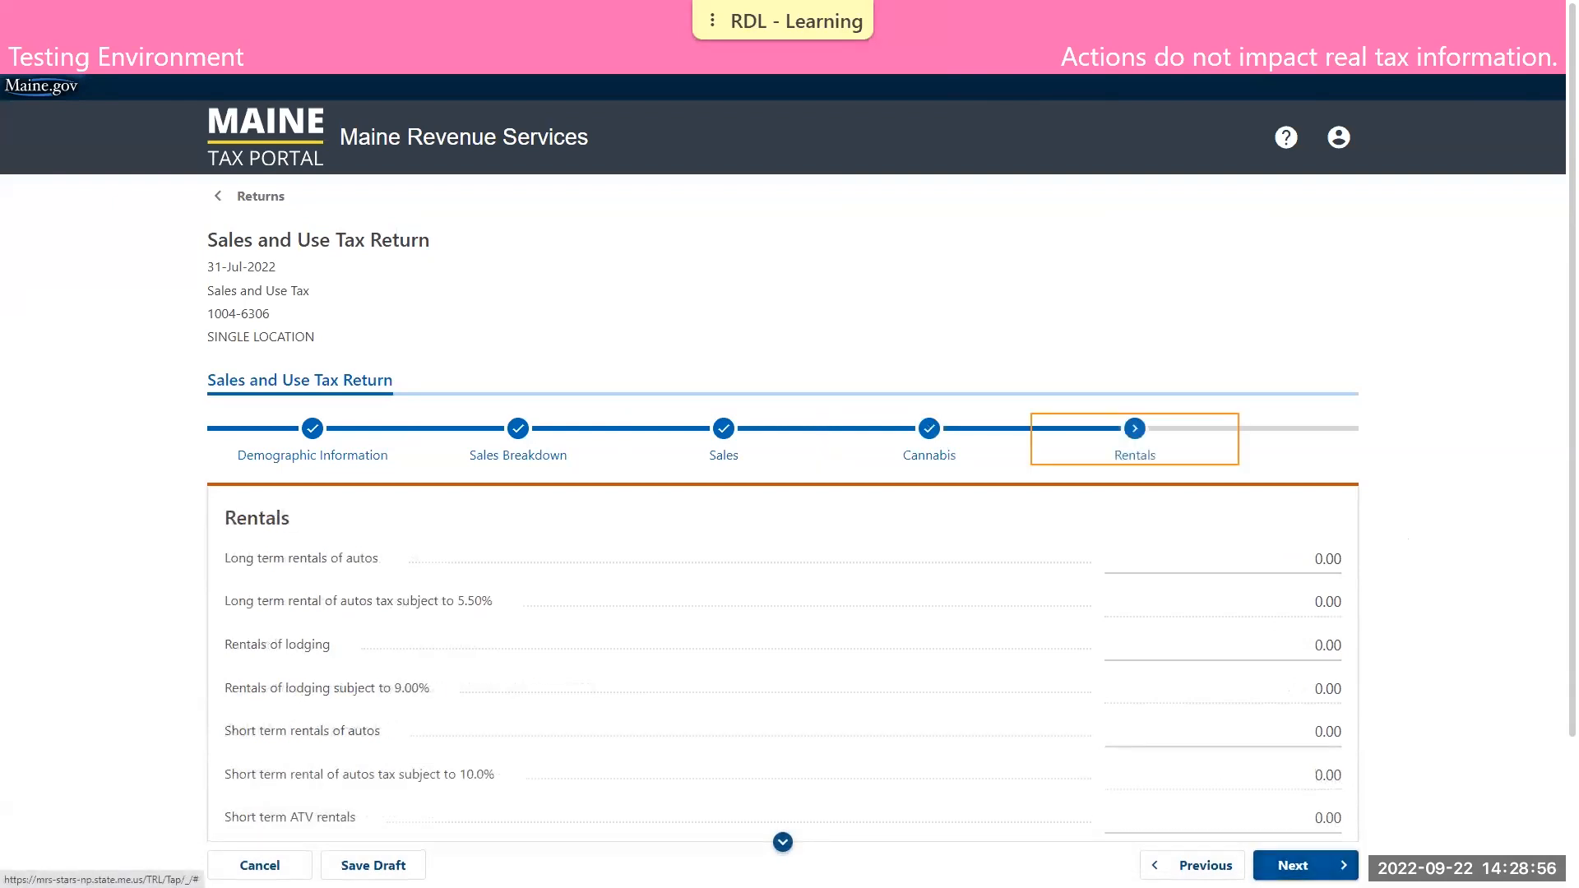
click(1304, 864)
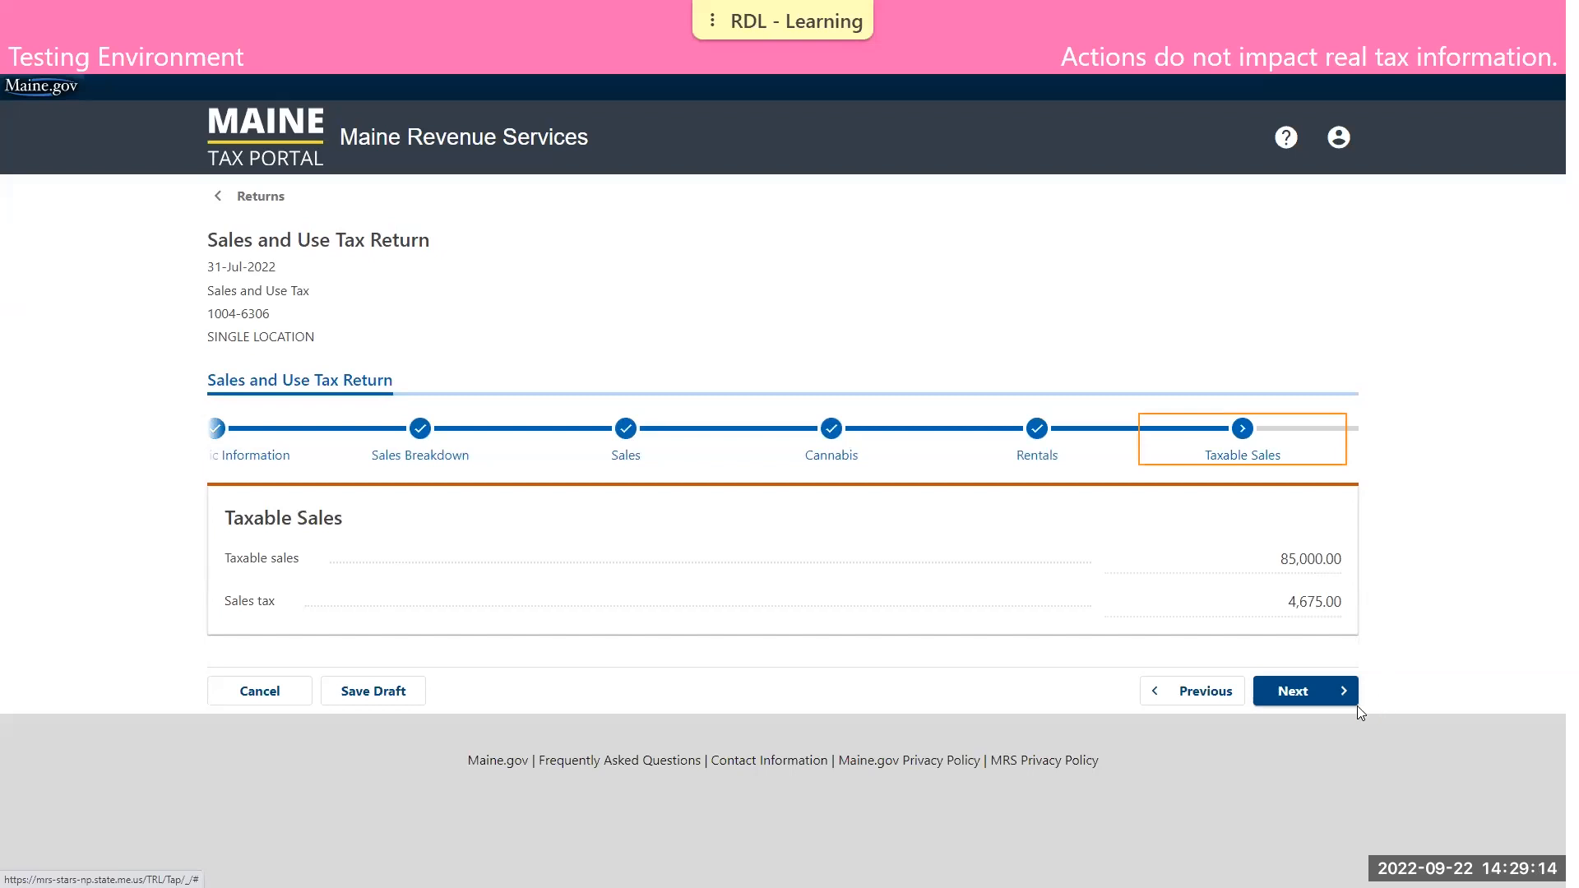
click(1330, 695)
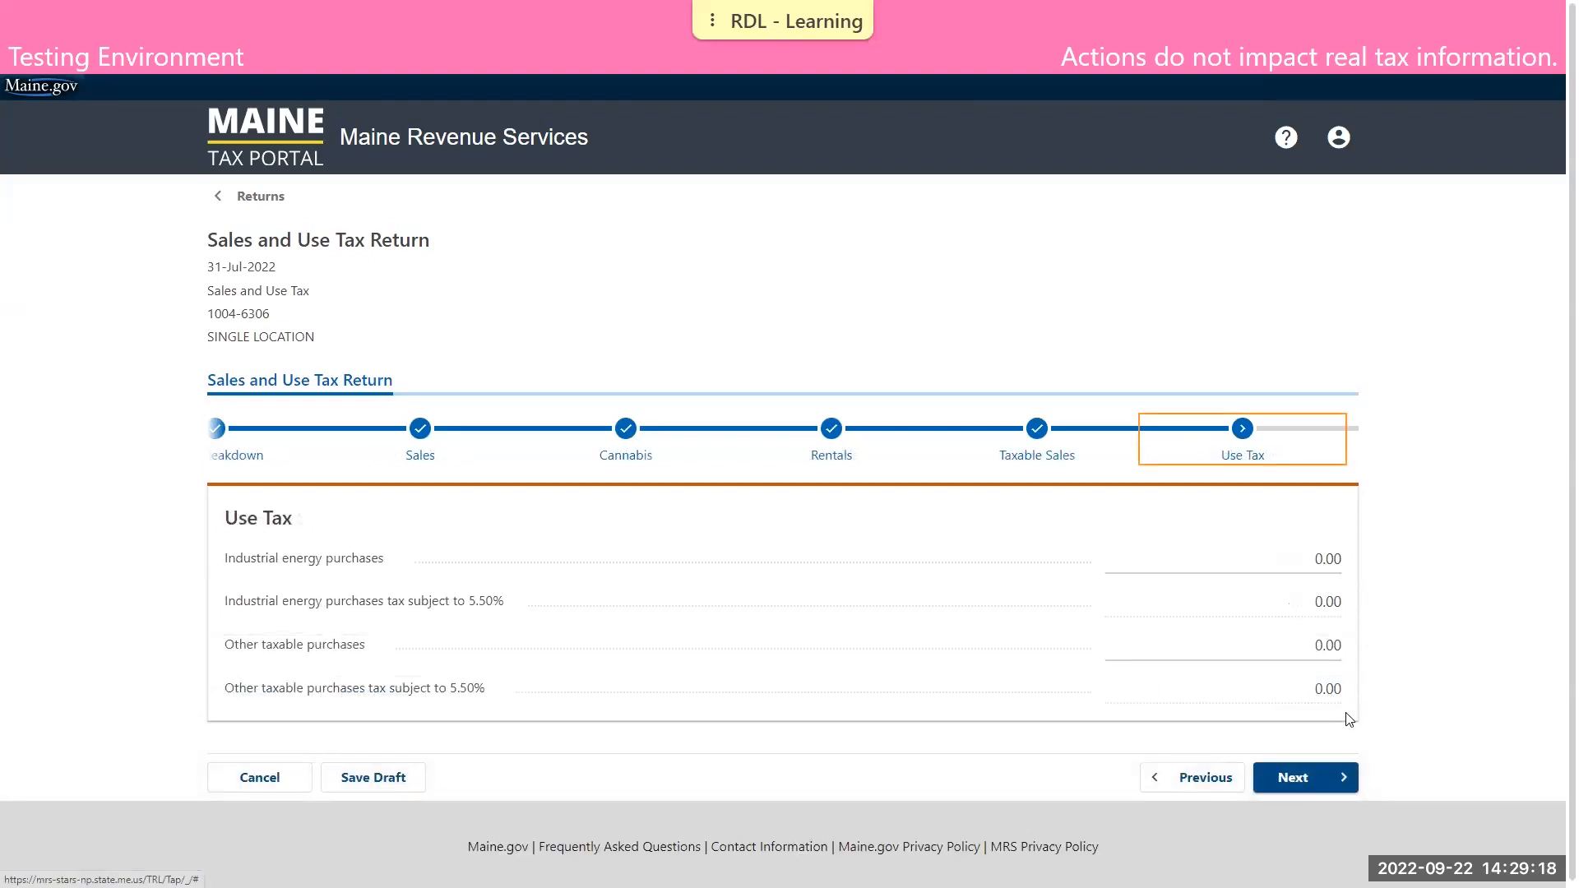
click(1344, 778)
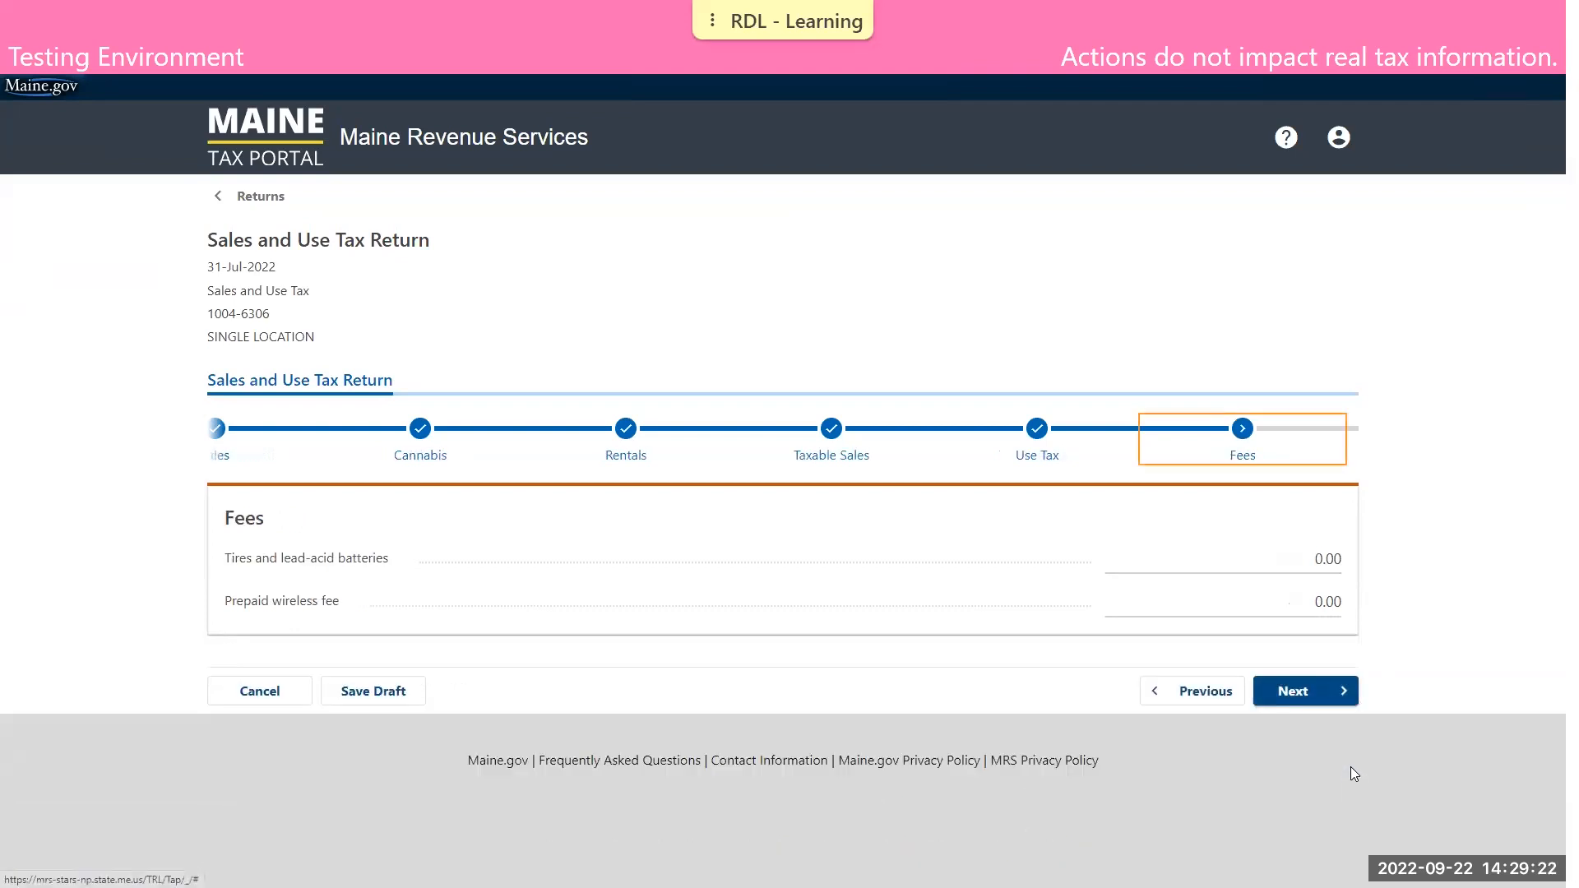
click(1322, 697)
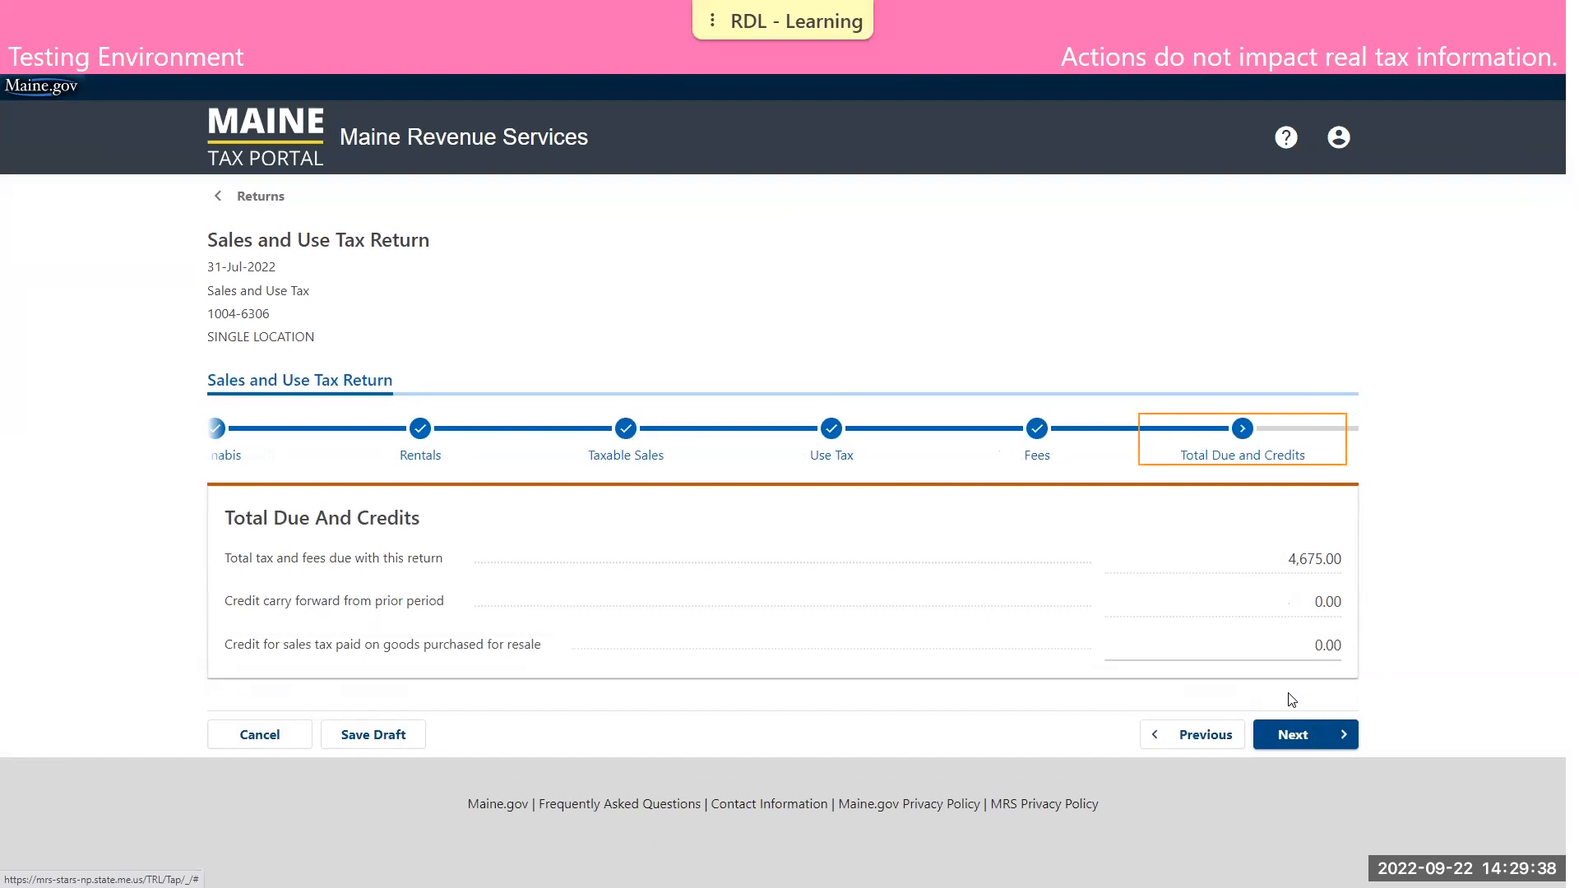
click(1291, 734)
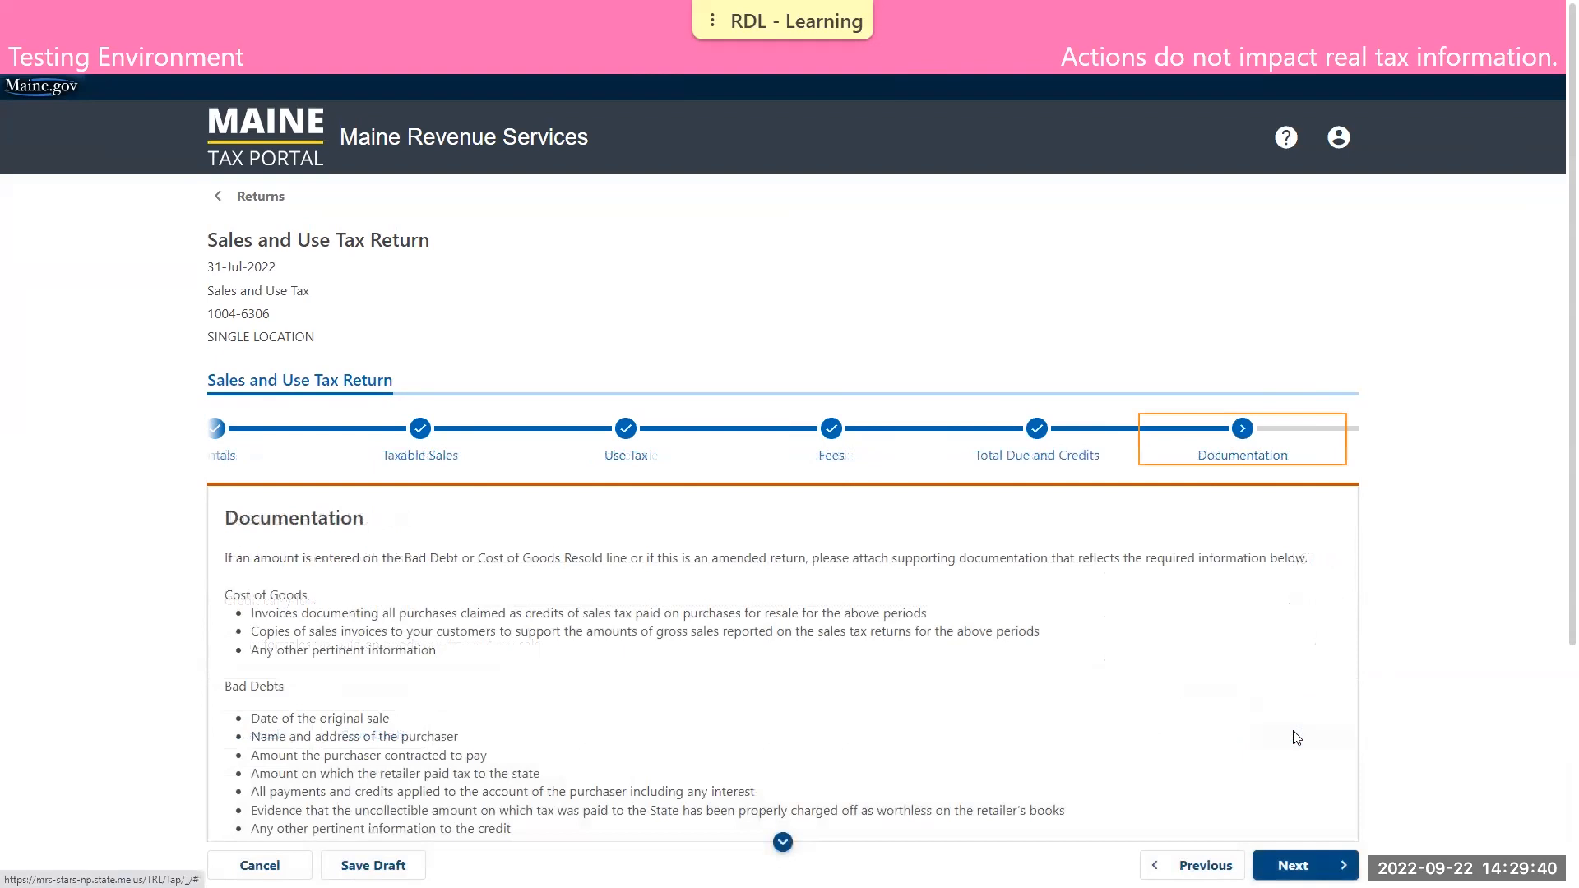
scroll(1315, 601, down, 3)
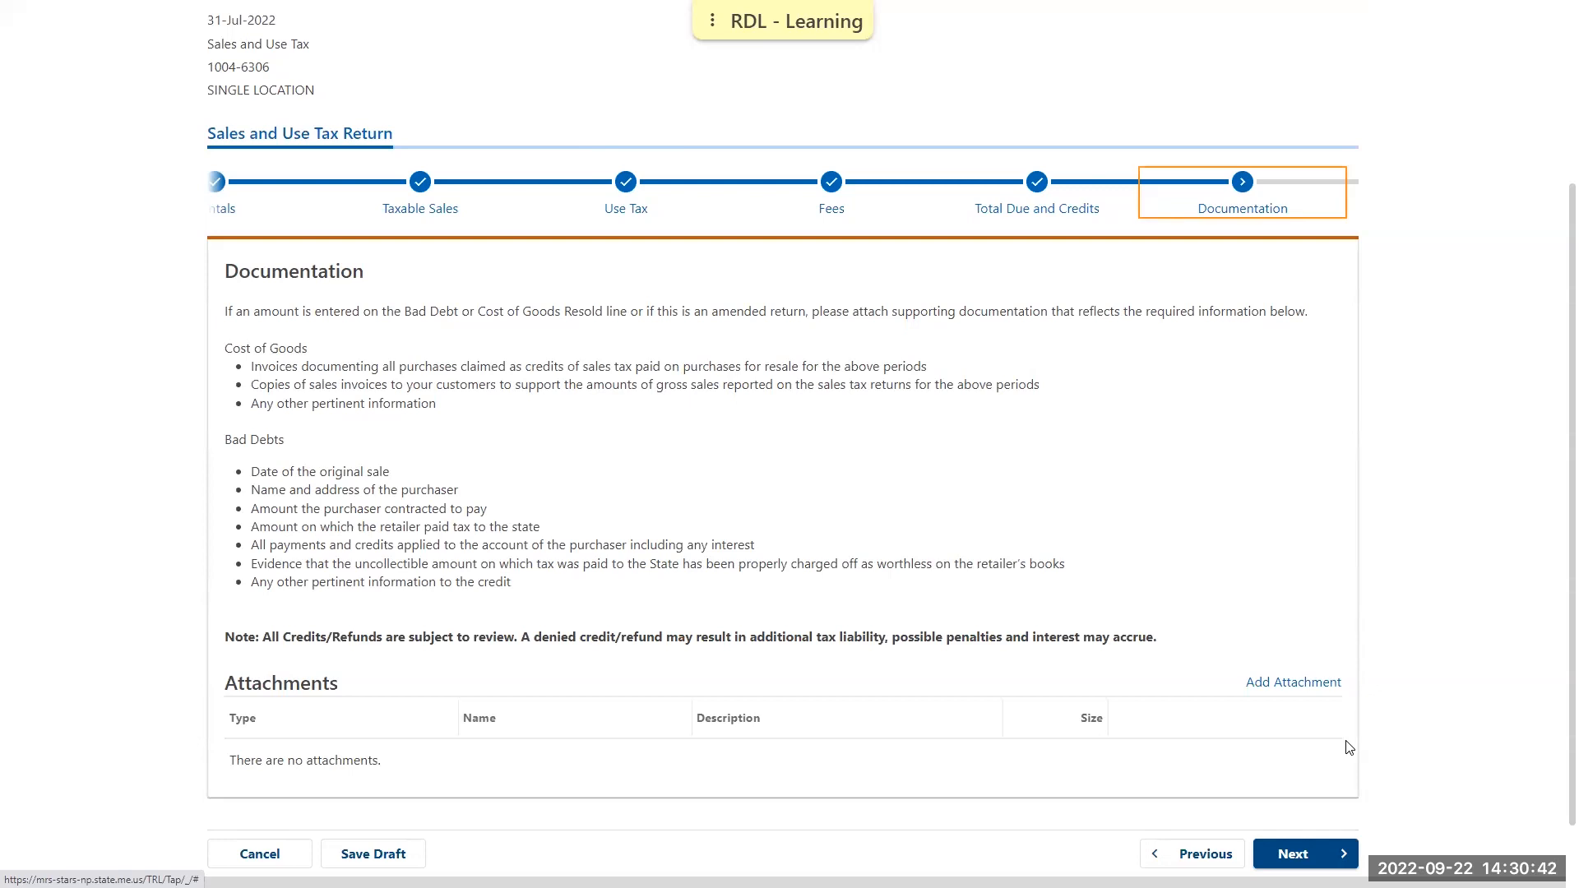
Continue past Documentation without attachments, answer Yes to making a payment right now, and proceed to the Payment section
click(1300, 856)
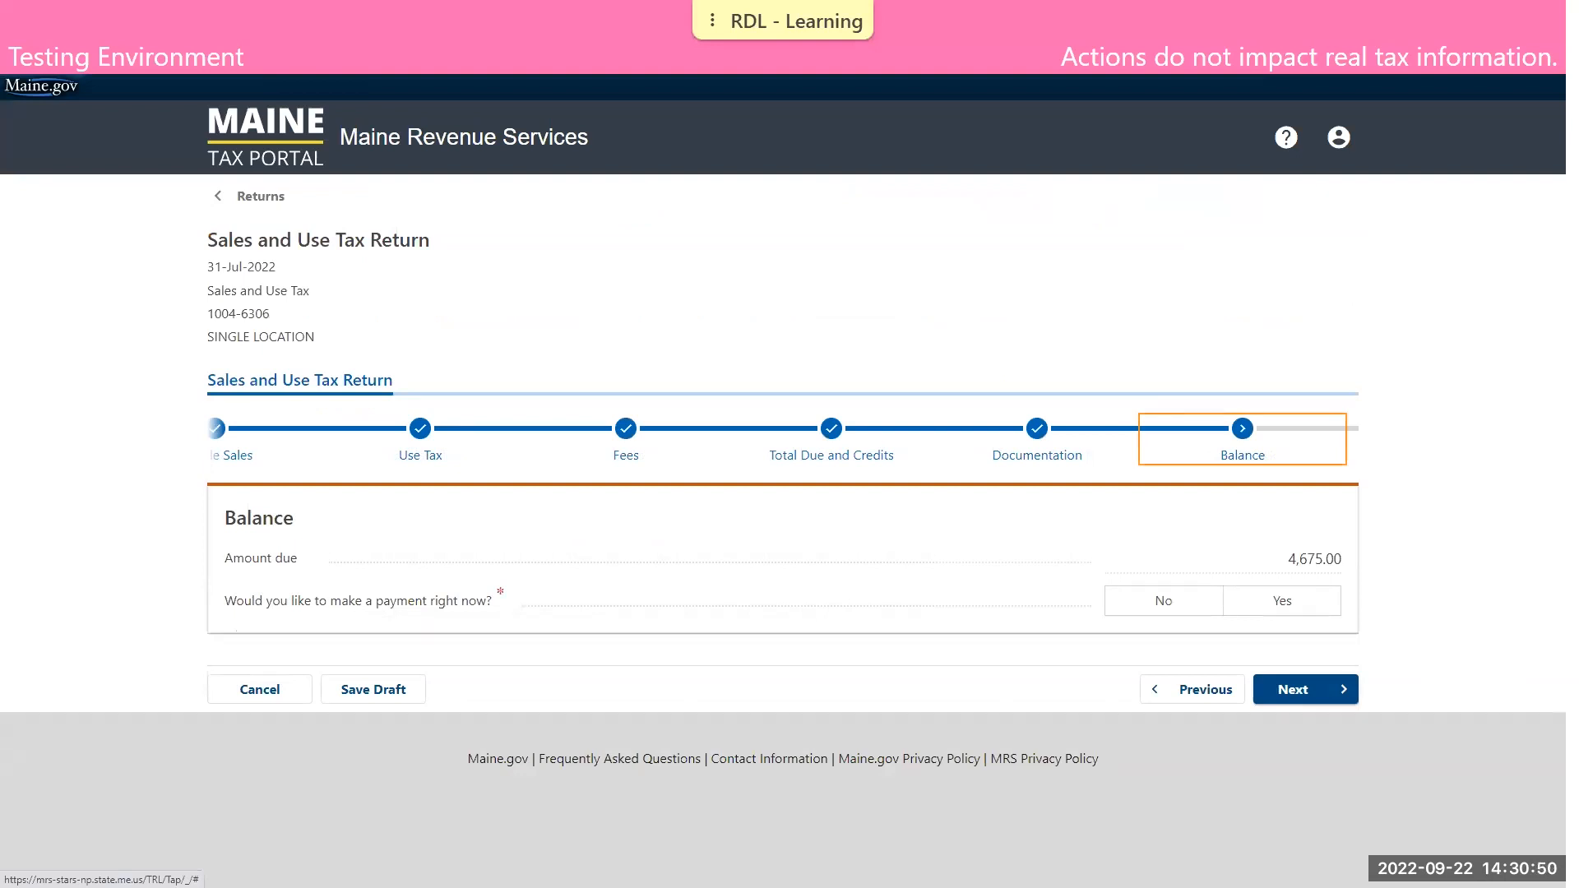
click(1293, 609)
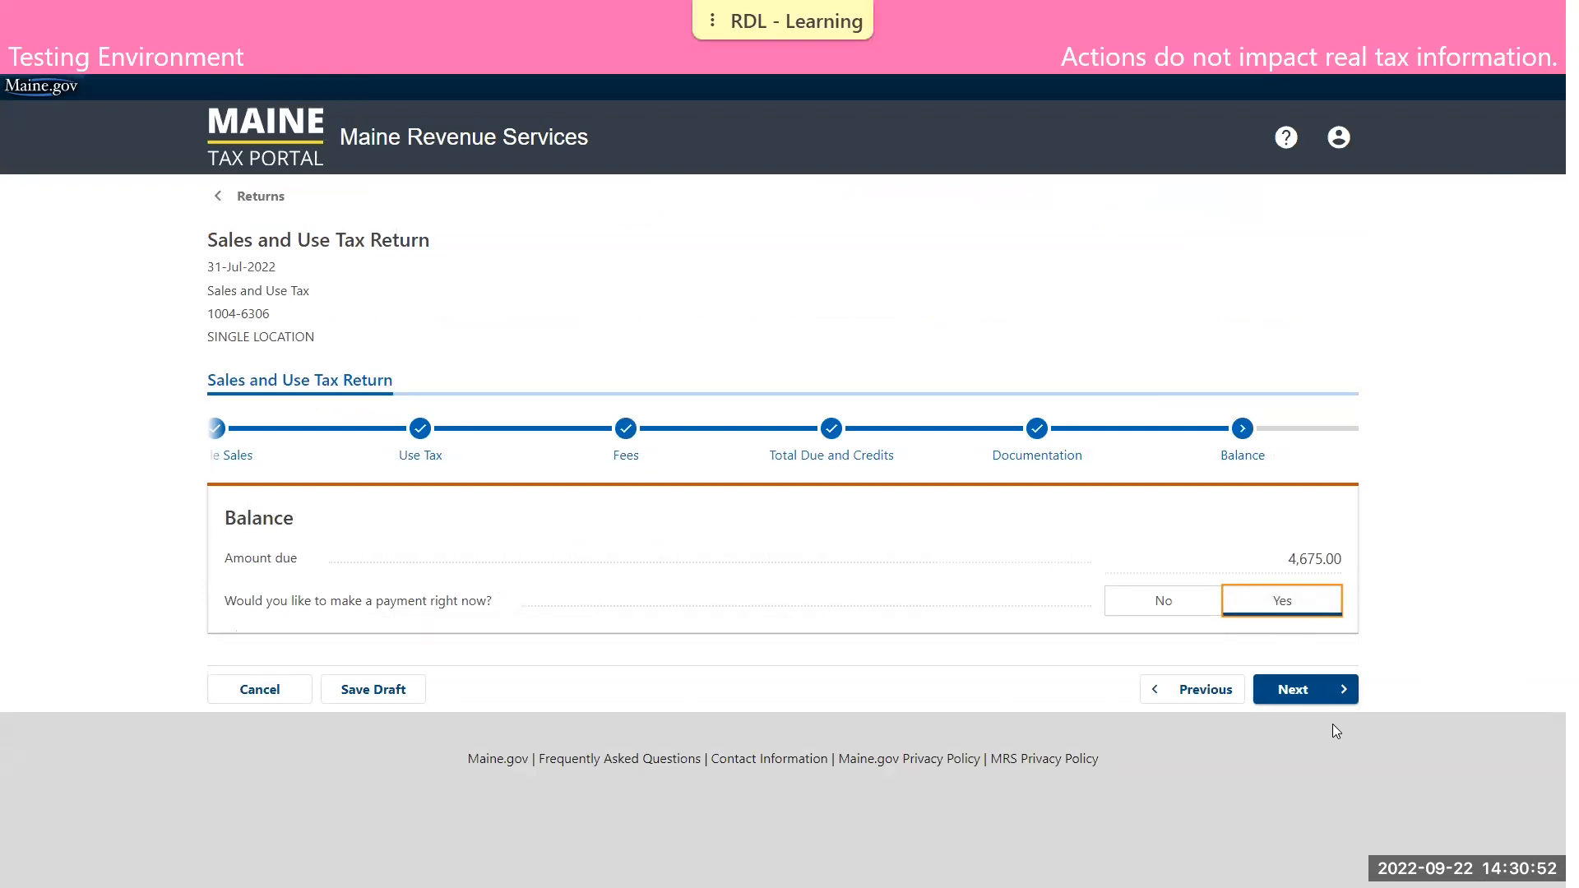
click(1338, 693)
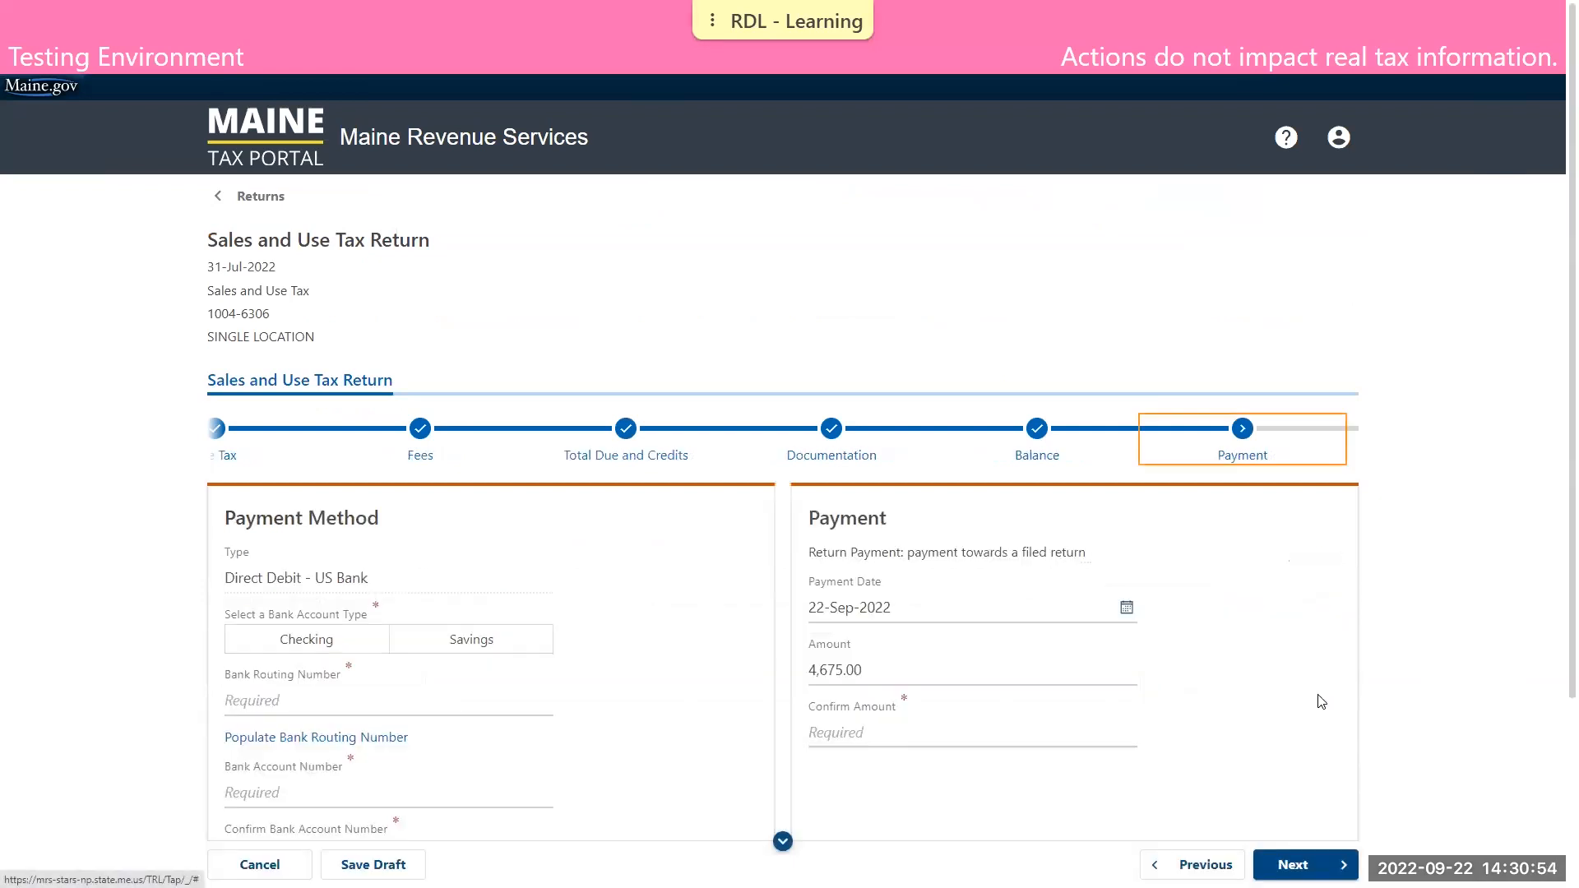
Set the bank account type to Checking, populate the bank routing number, and enter and confirm the bank account number
scroll(1320, 683, down, 3)
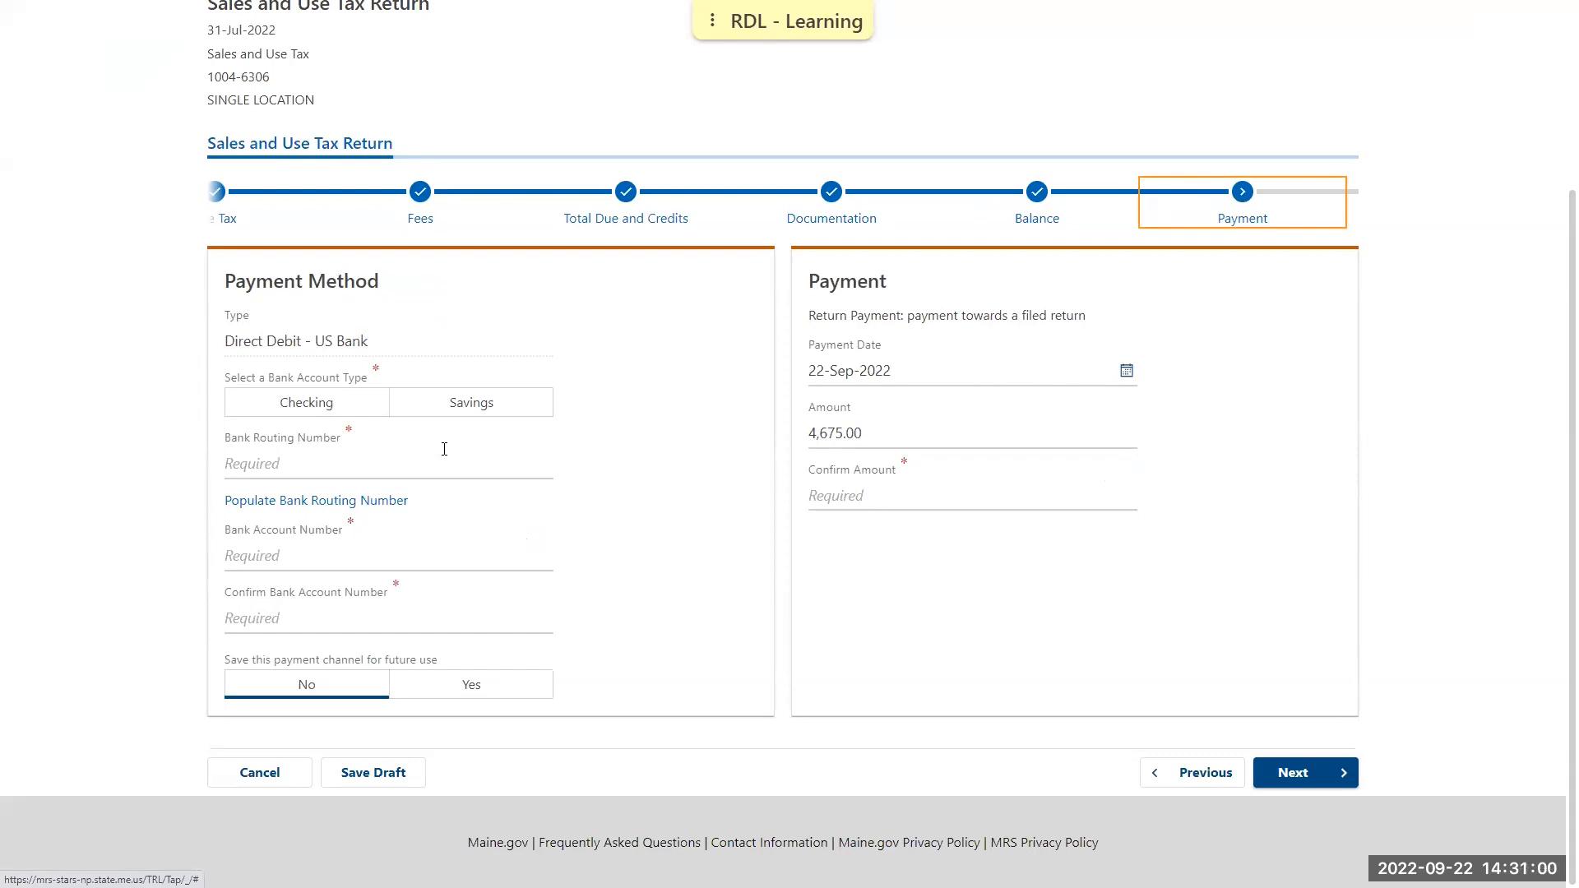
click(370, 412)
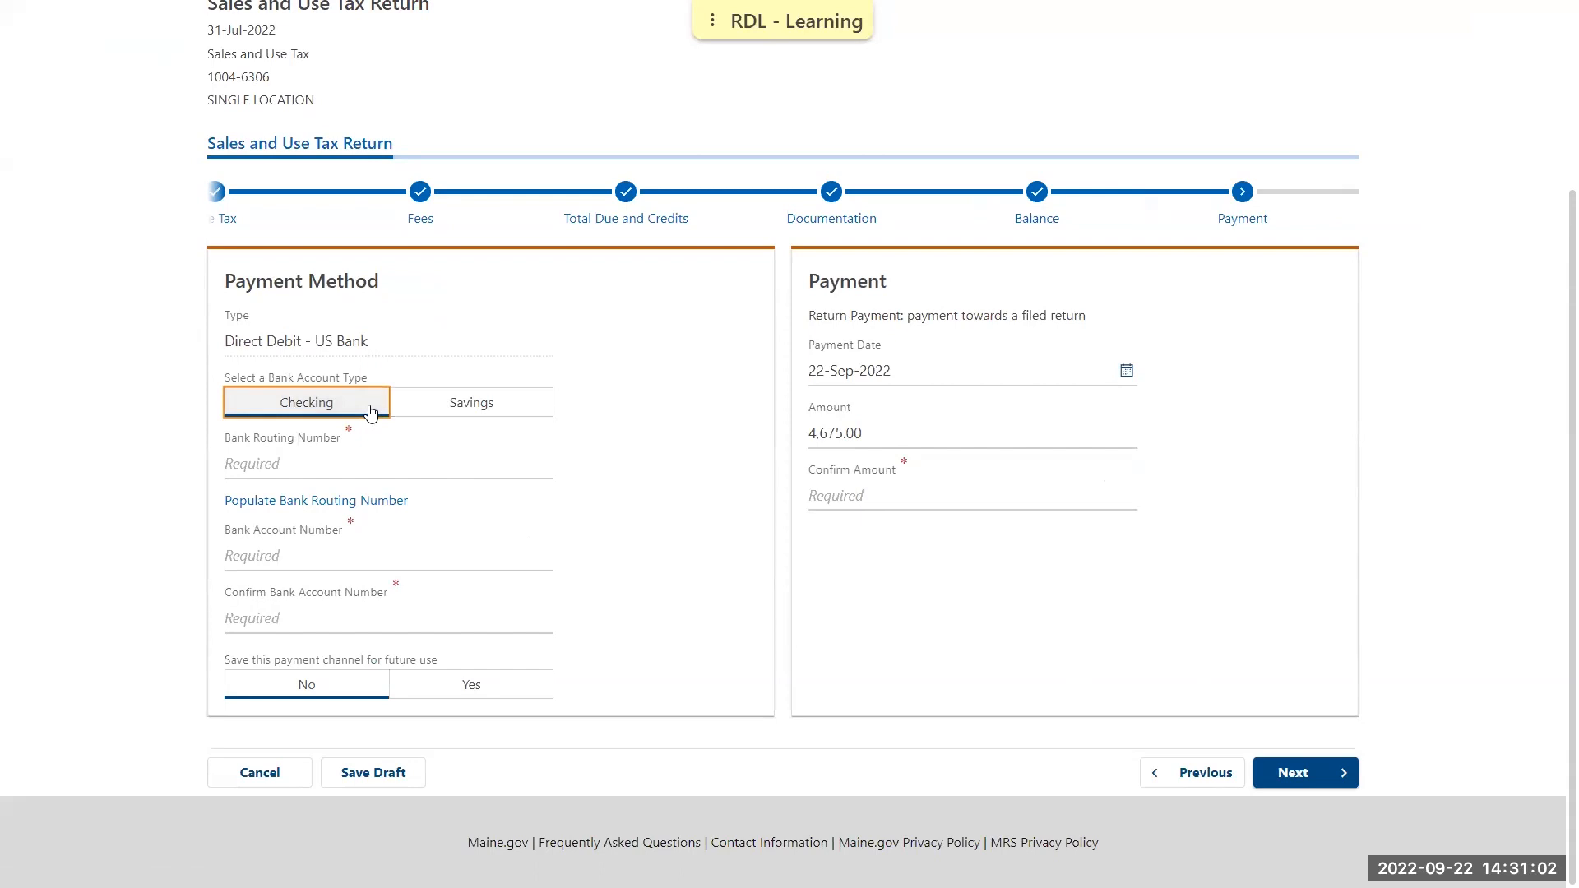
click(282, 498)
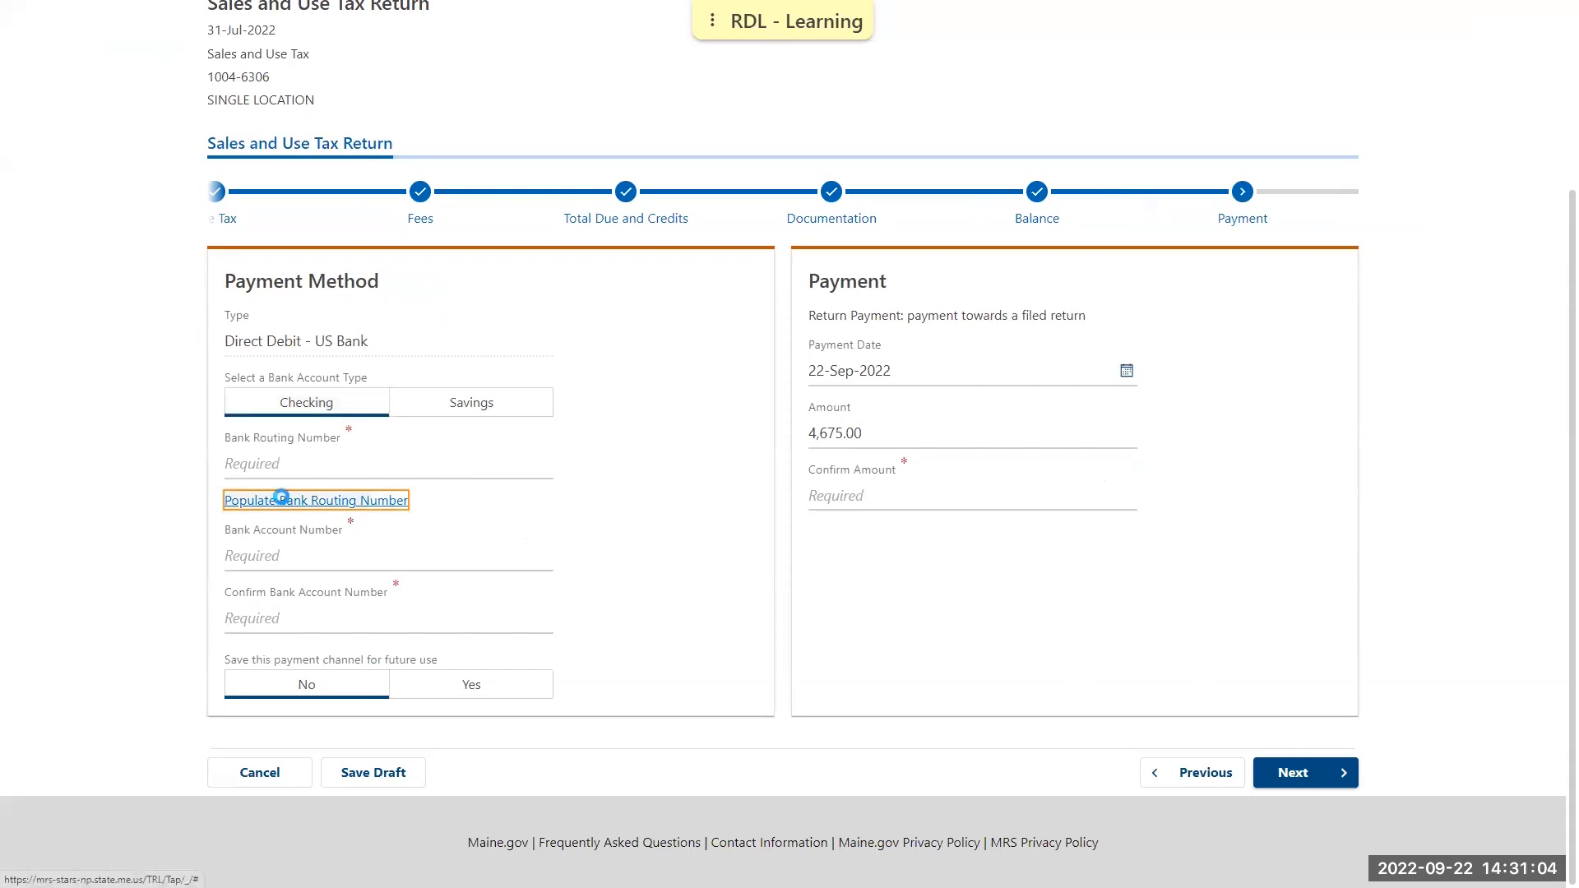
click(293, 587)
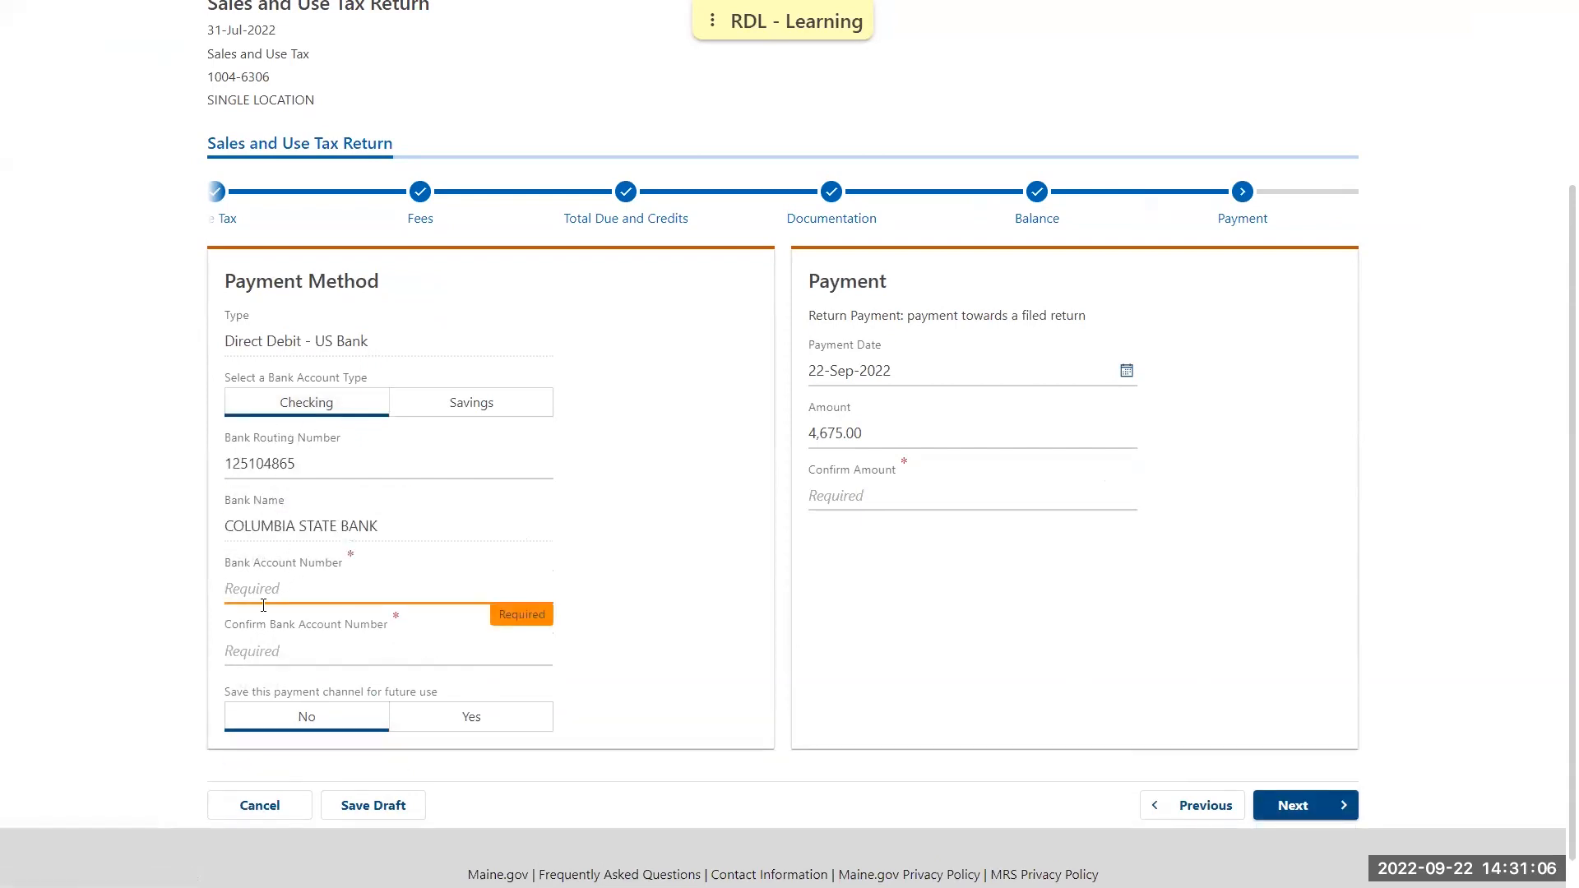
text(01)
key(BackSpace)
key(BackSpace)
text(1)
click(286, 655)
text(1)
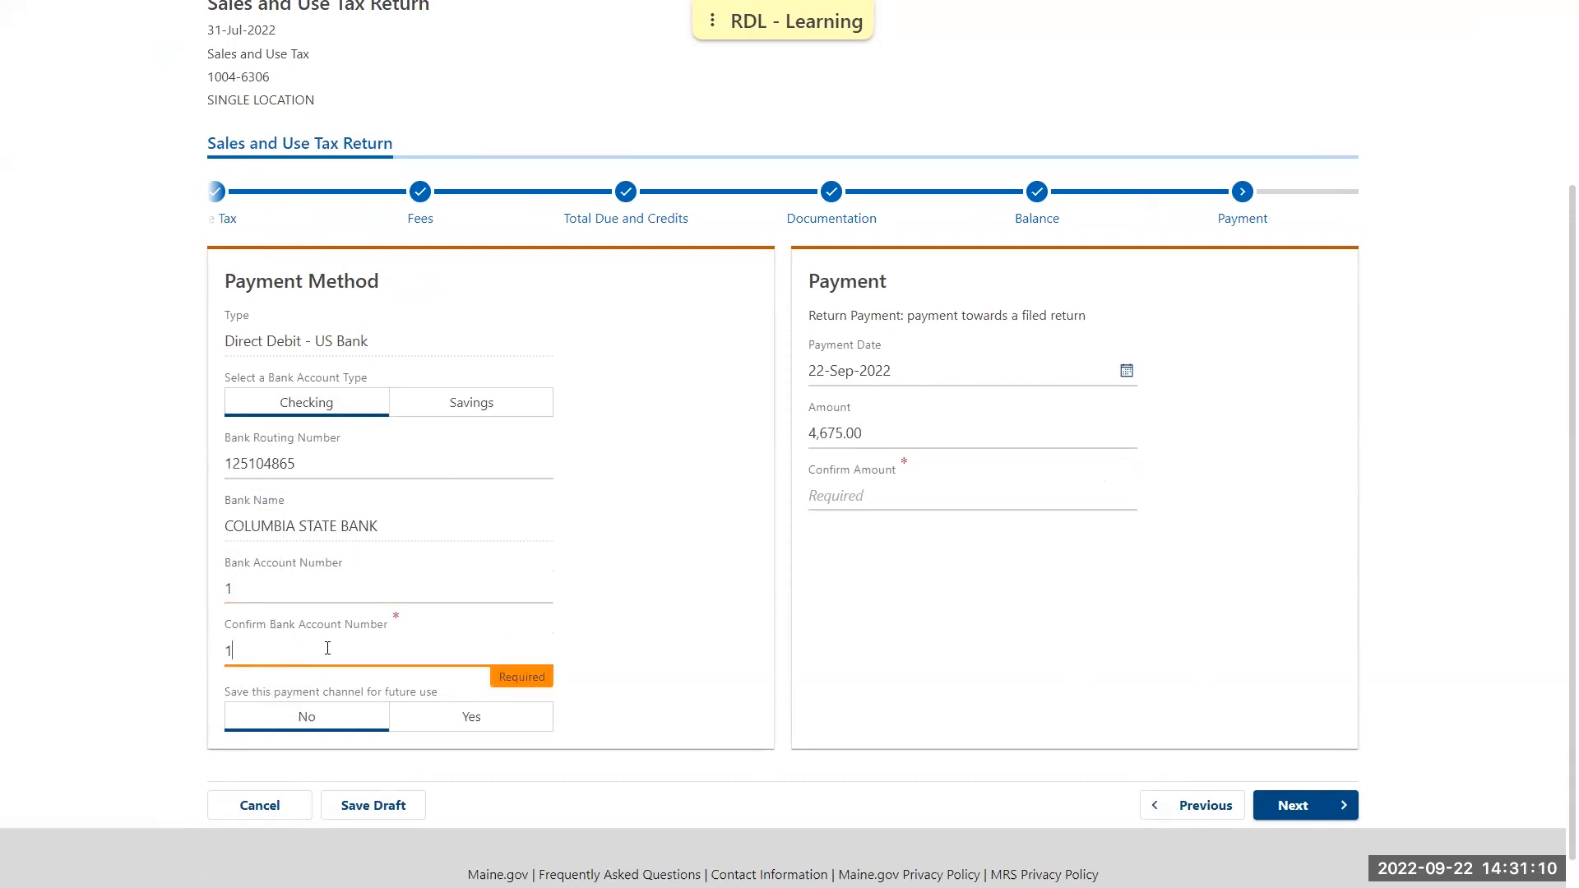
click(642, 657)
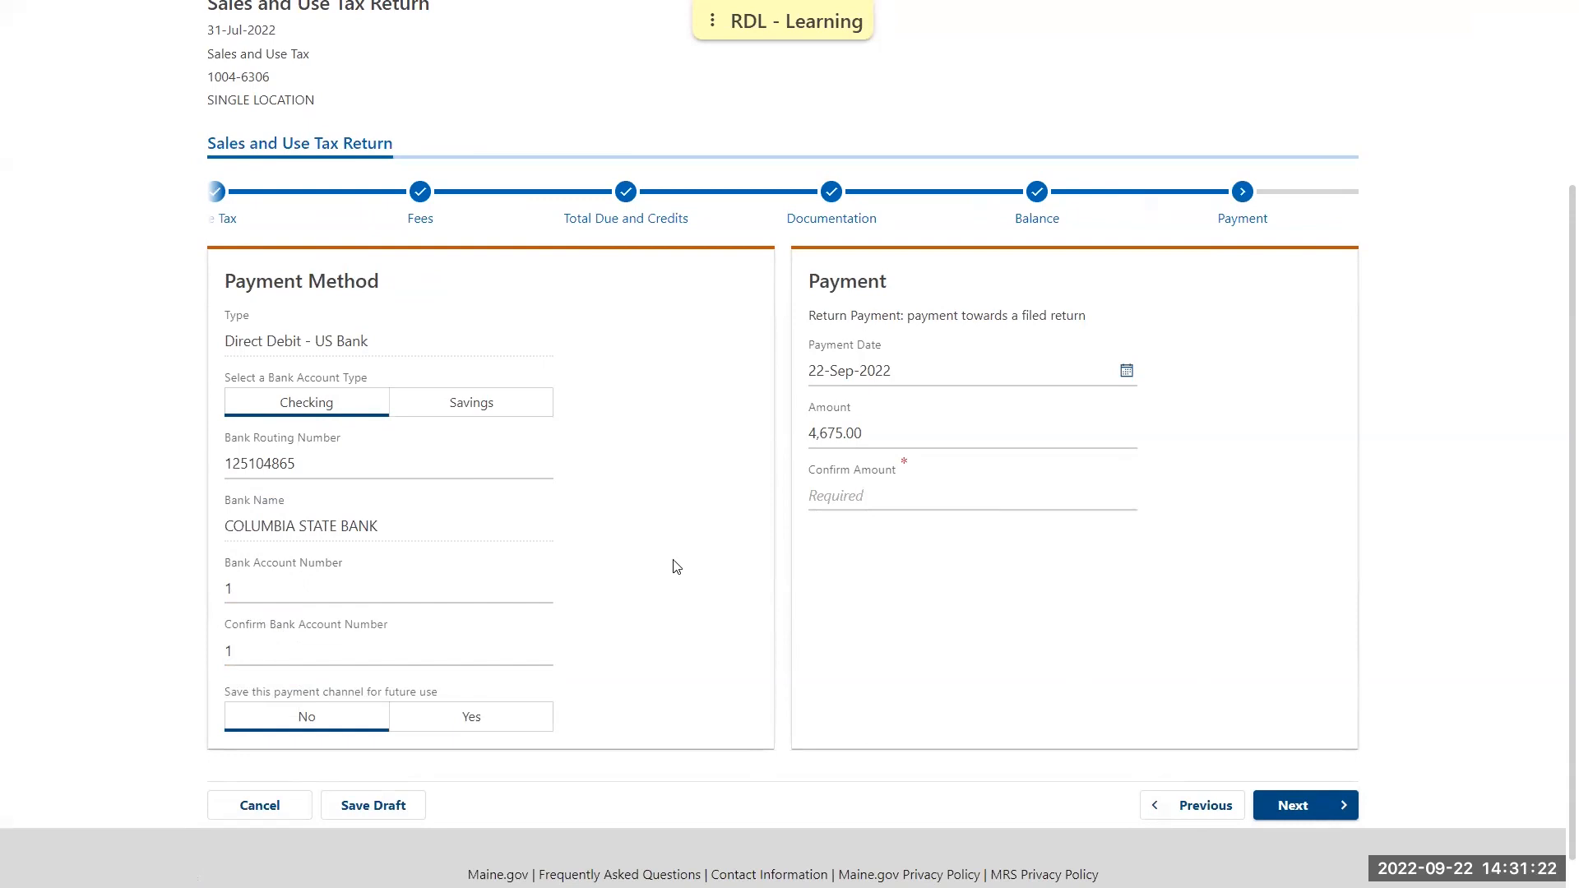
Set the payment date to today and try payment amounts of 500 and 7,000
click(1127, 371)
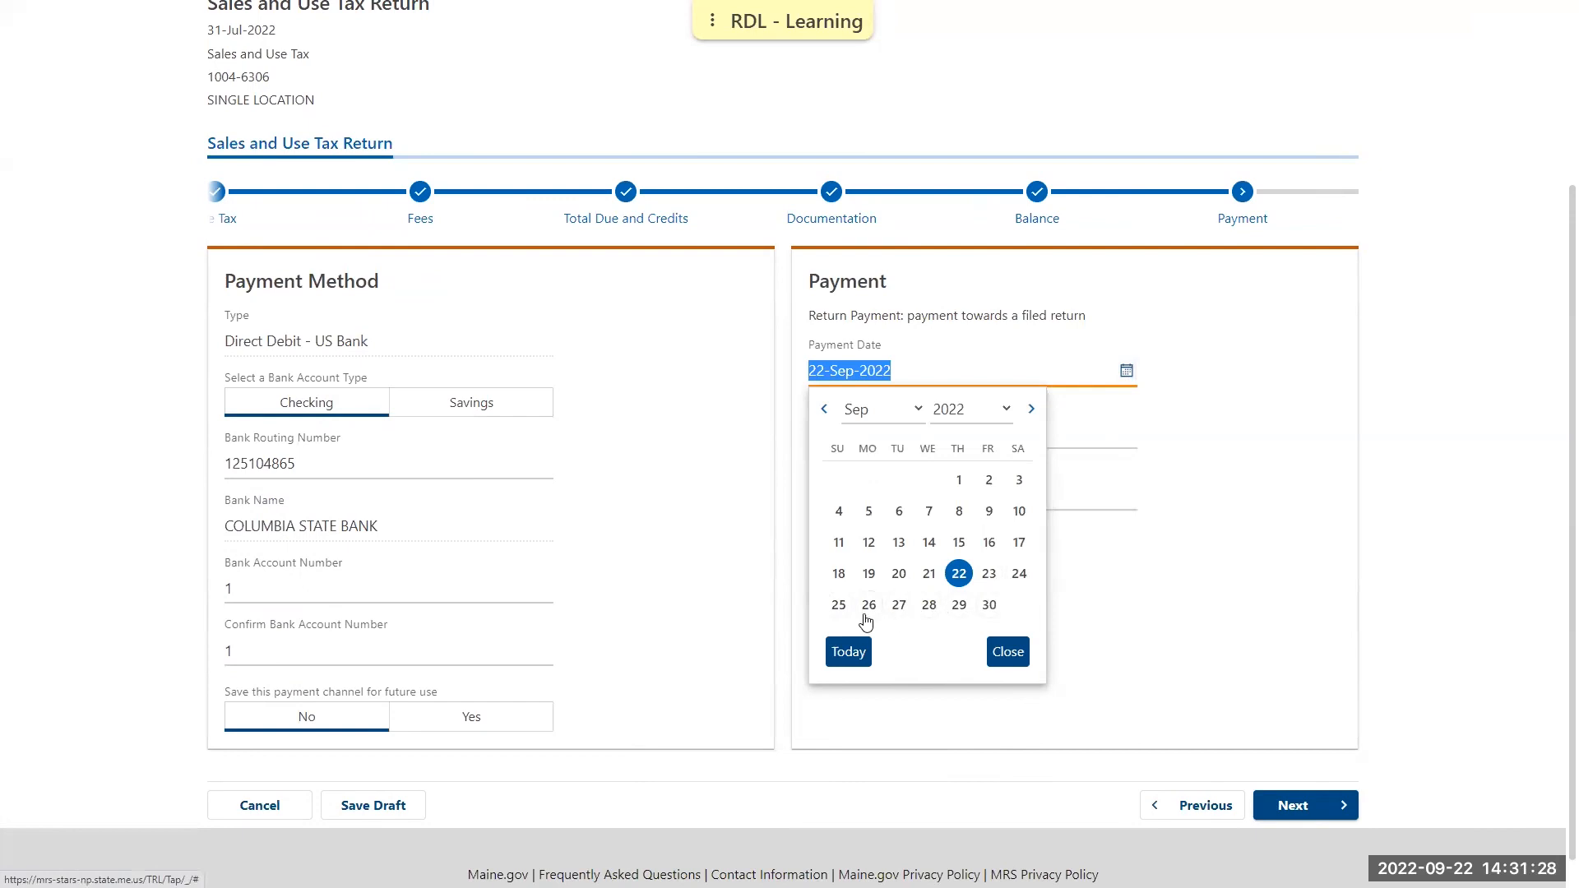
click(848, 651)
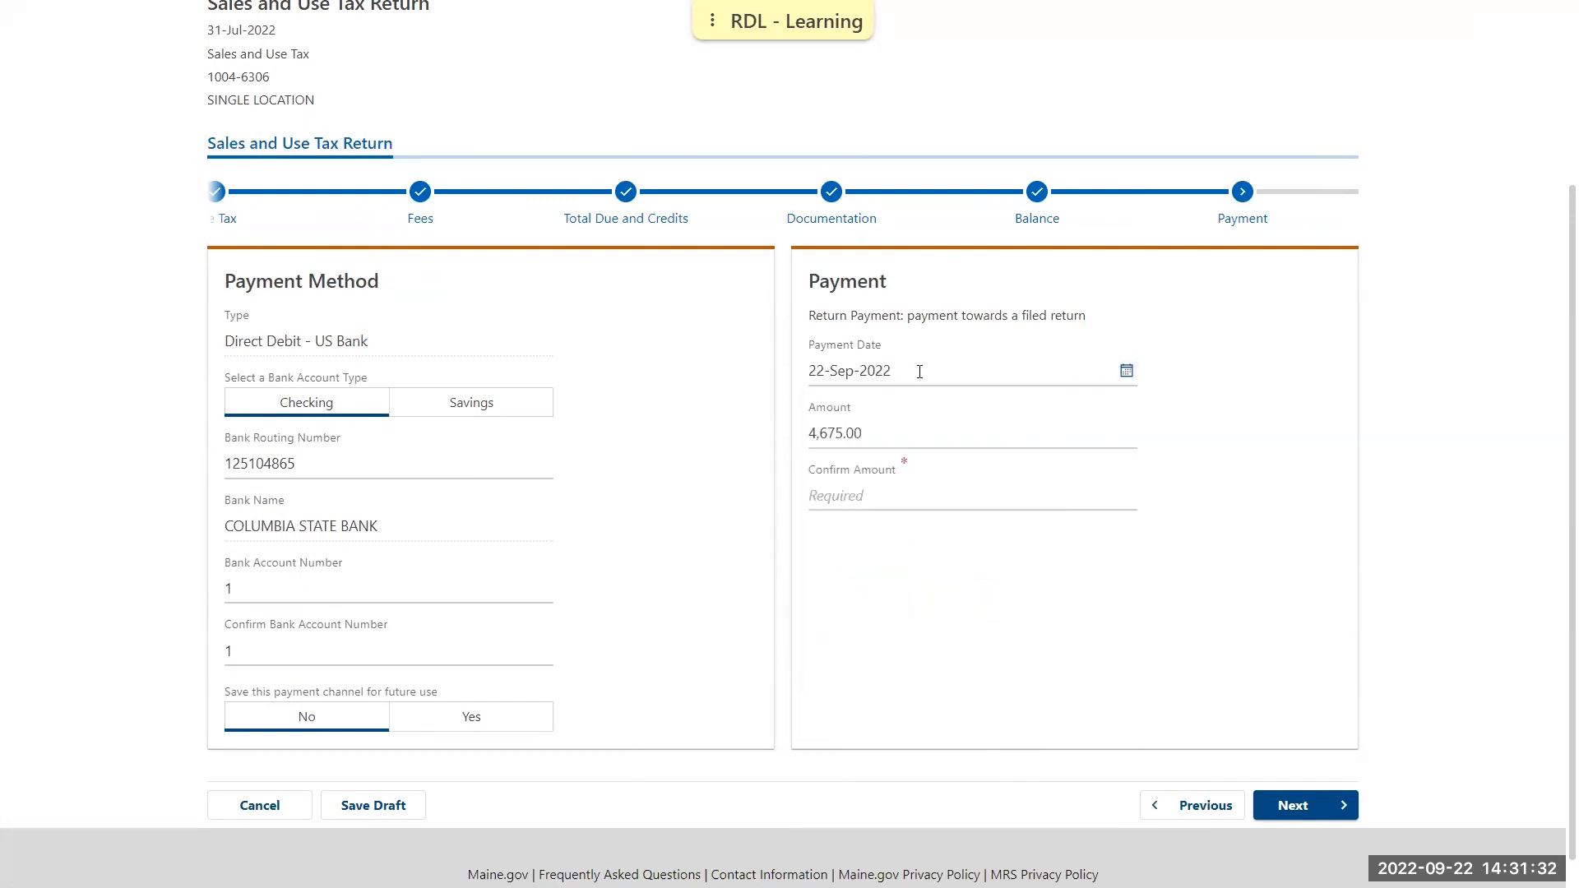
click(898, 434)
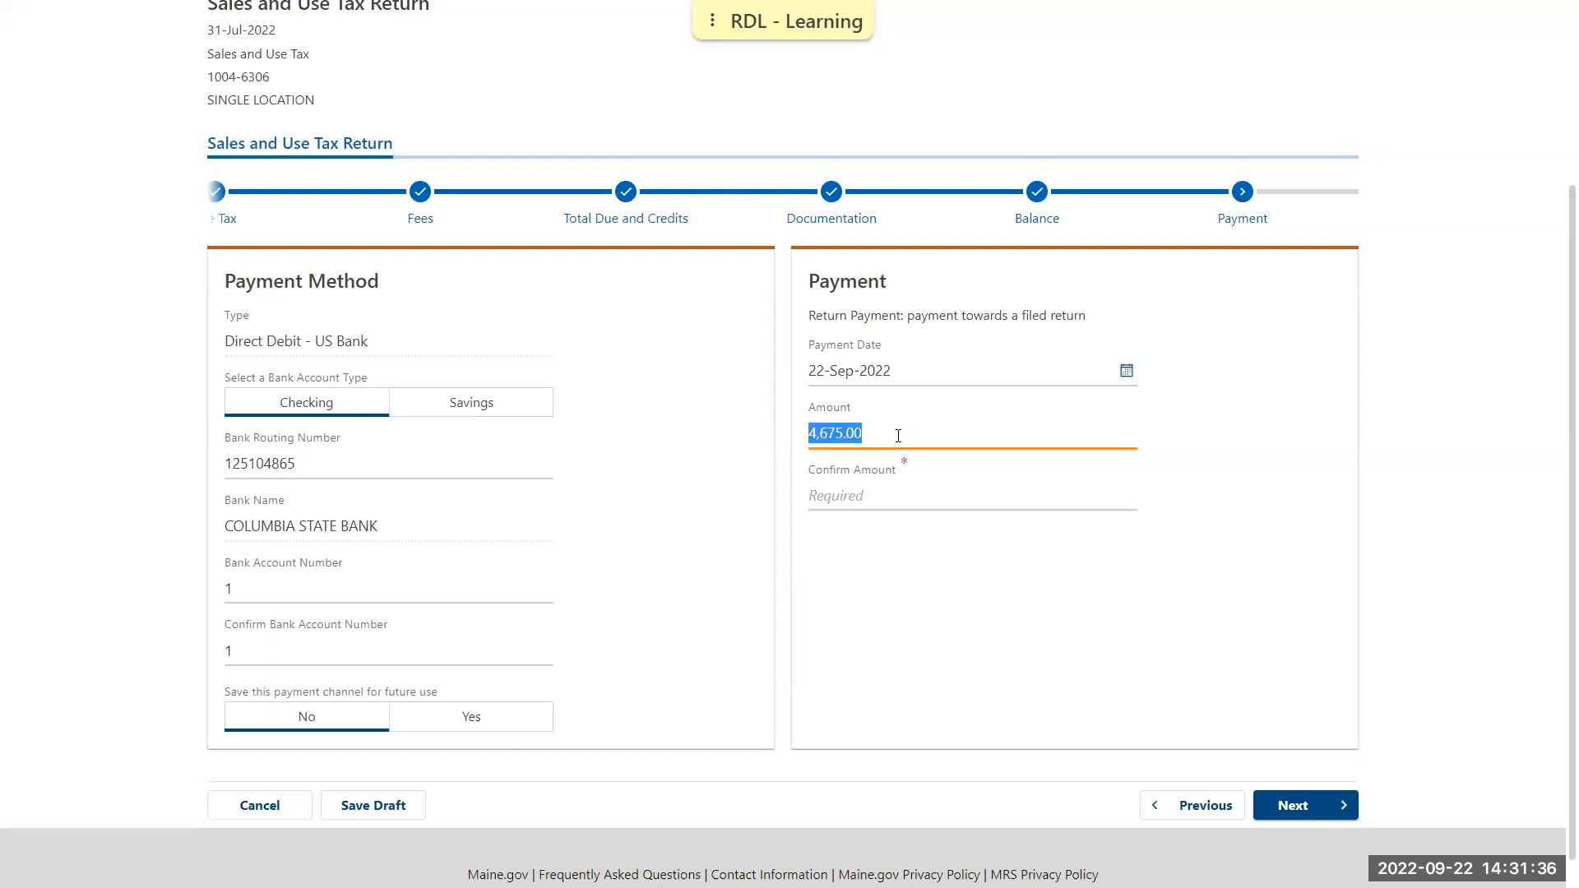
text(500)
click(1225, 408)
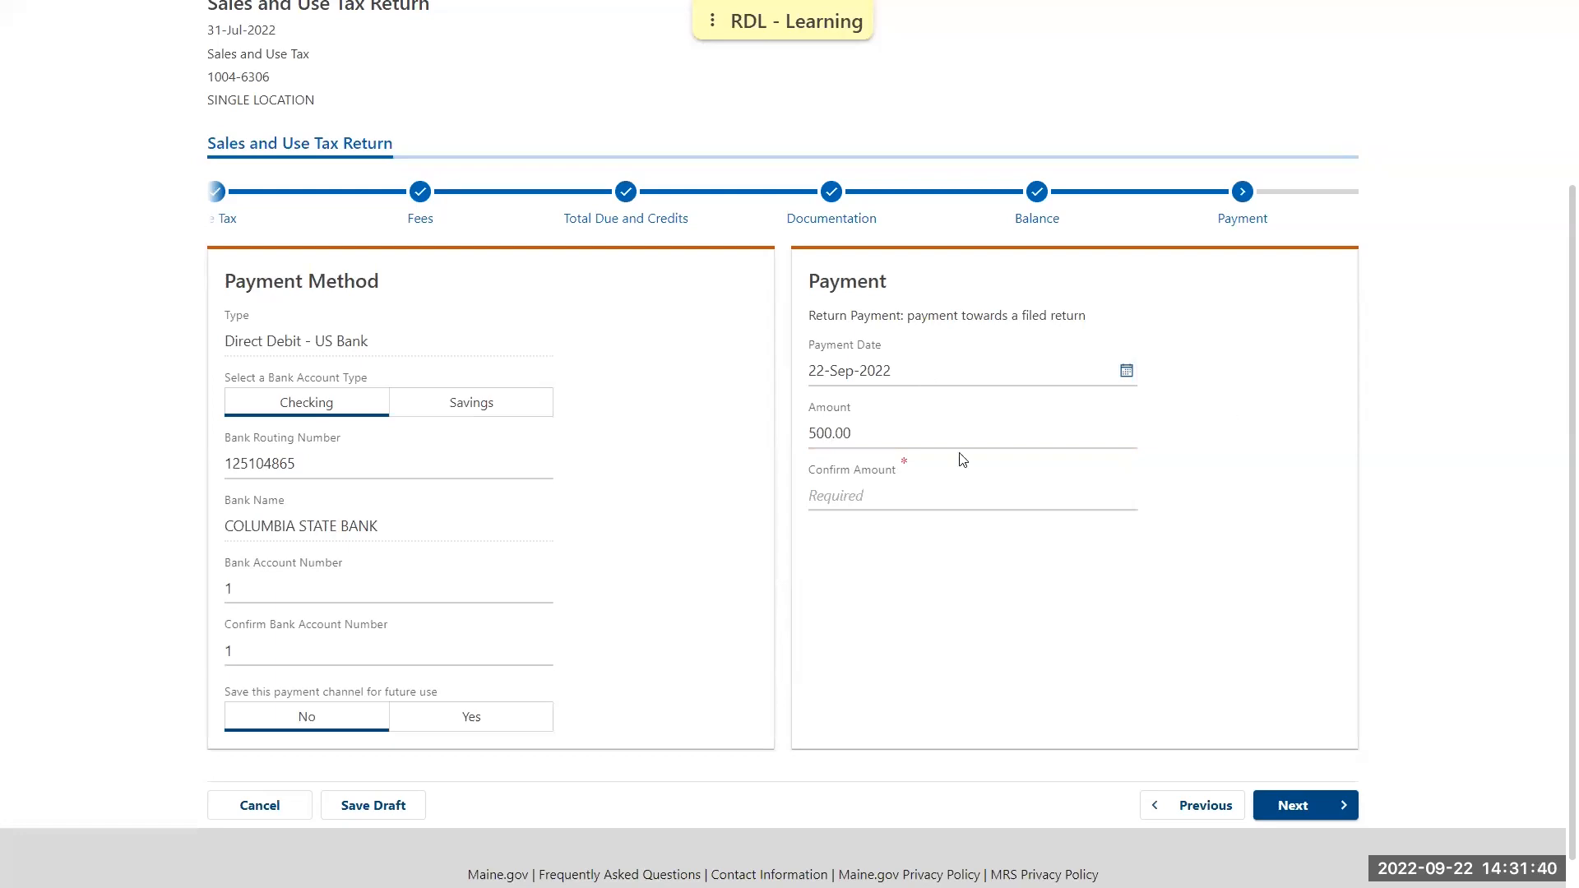
click(940, 433)
text(7000)
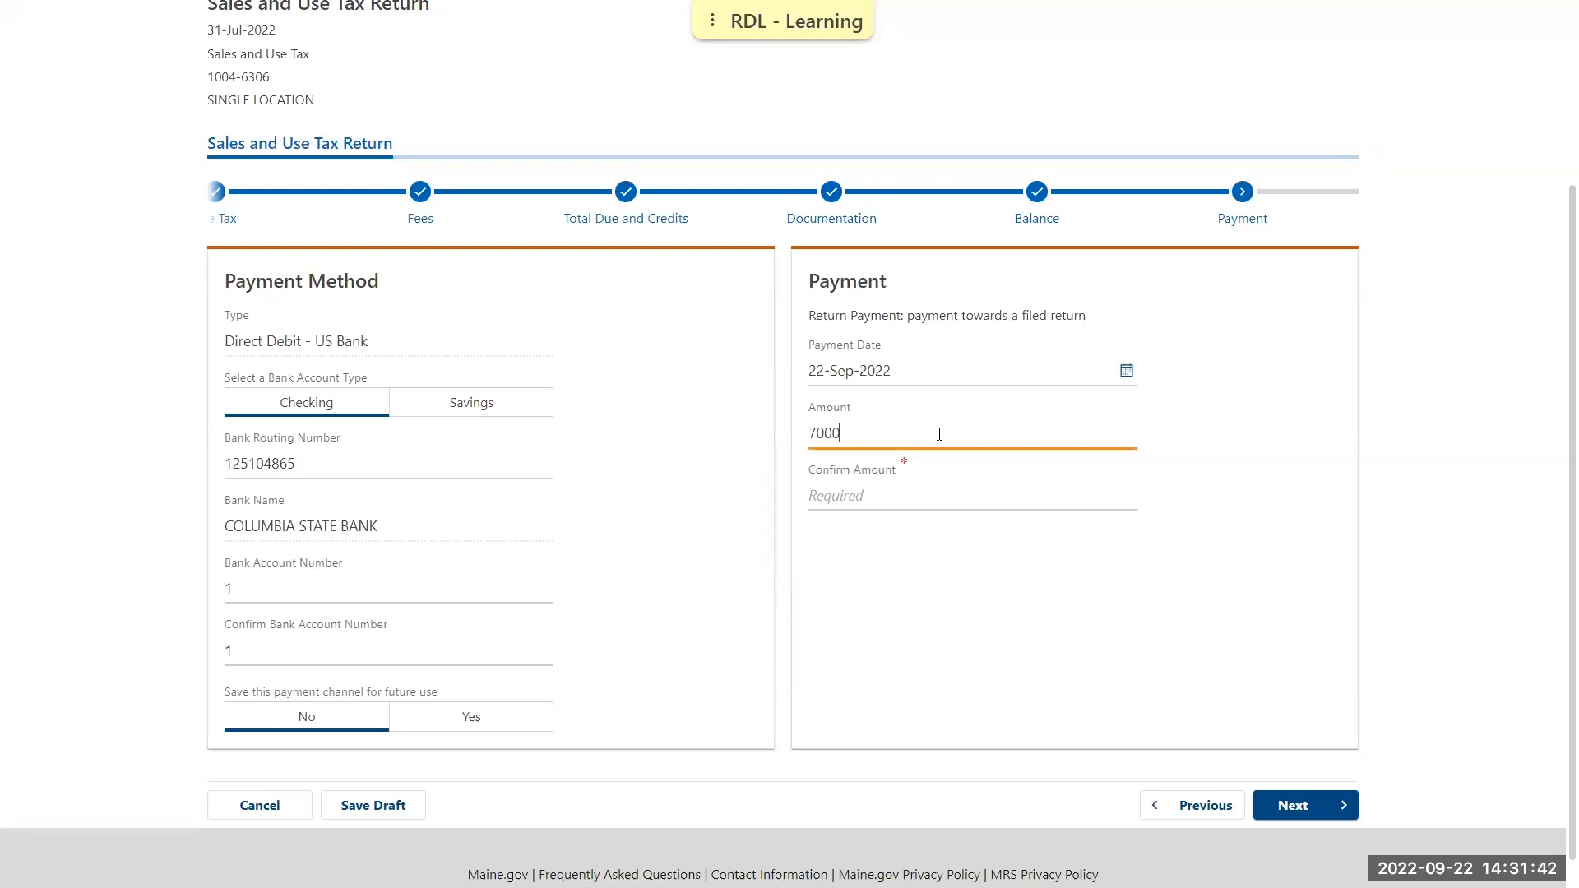
click(1281, 445)
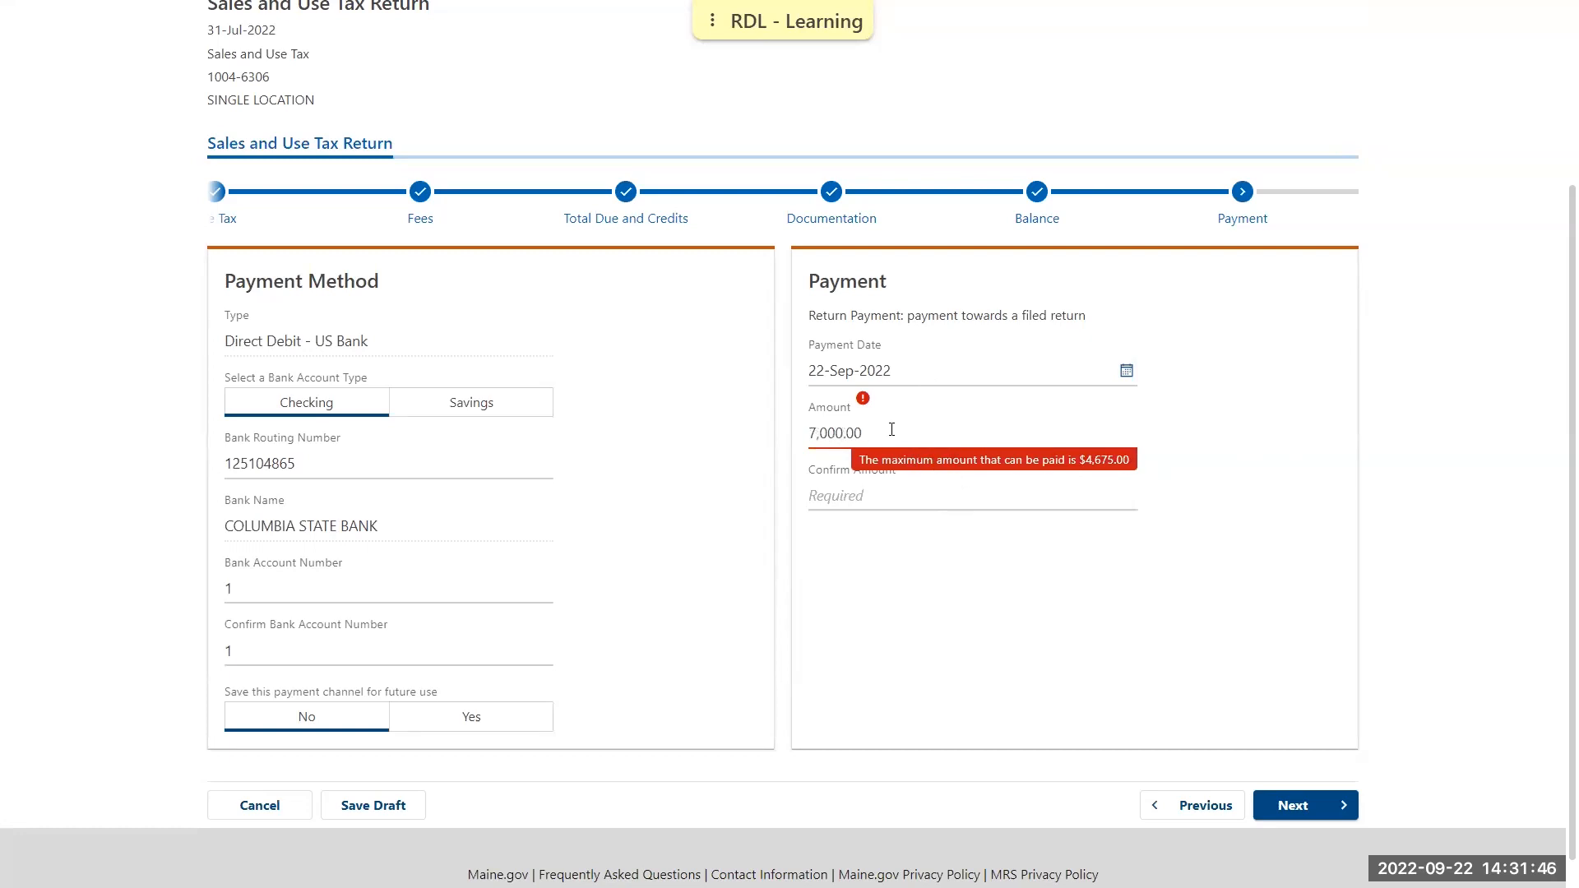
Enter and confirm a payment amount of 4,675 and continue through the Summary to the Declaration
click(918, 445)
text(4675)
key(Tab)
text(4675)
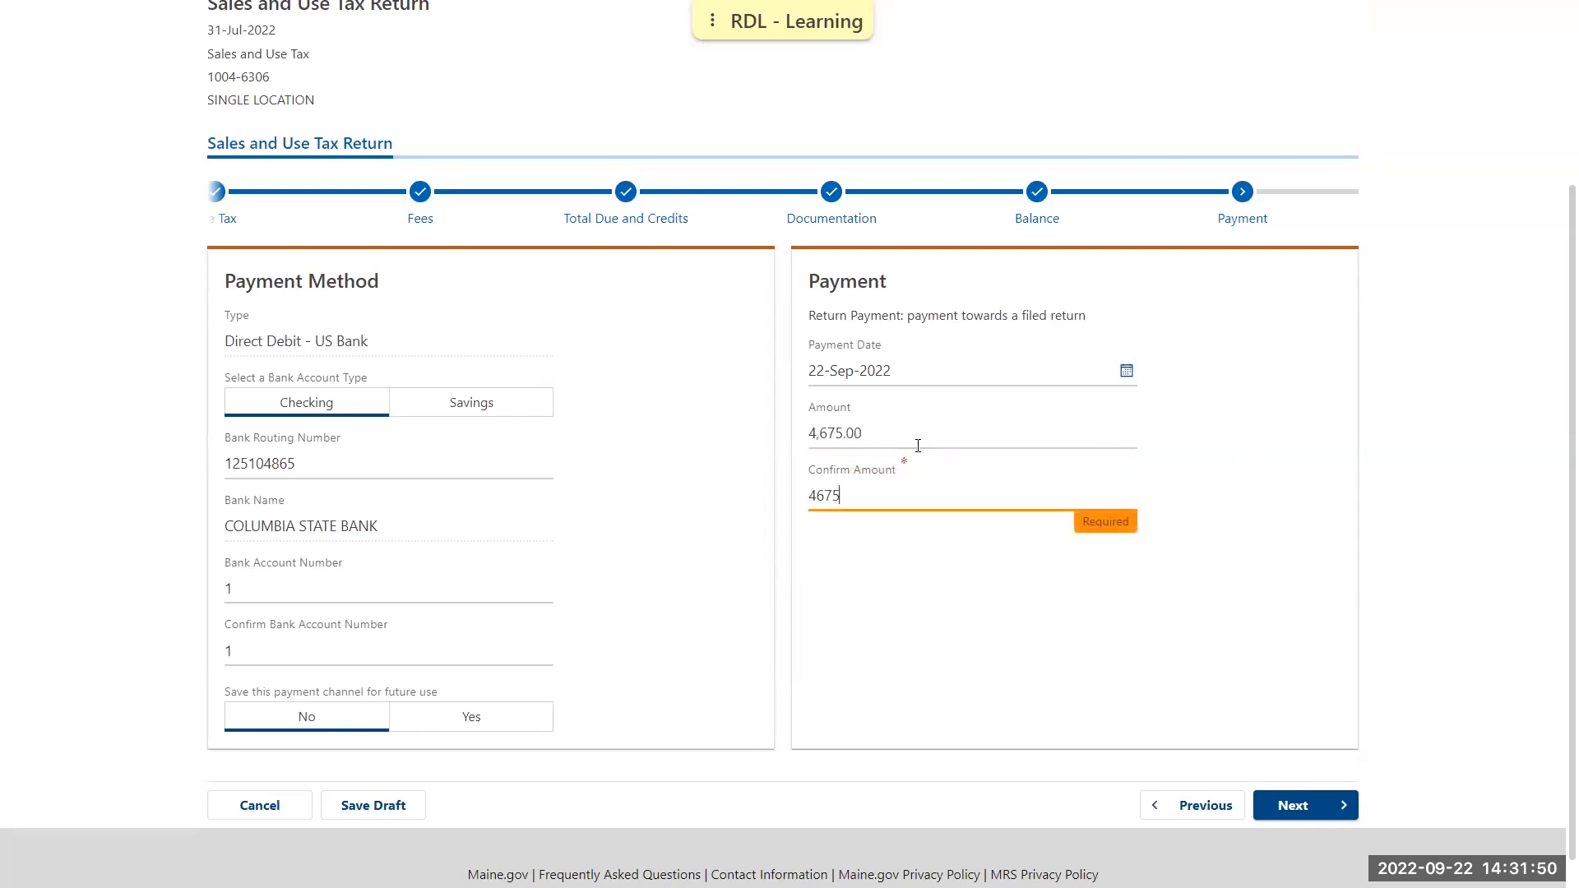
key(Tab)
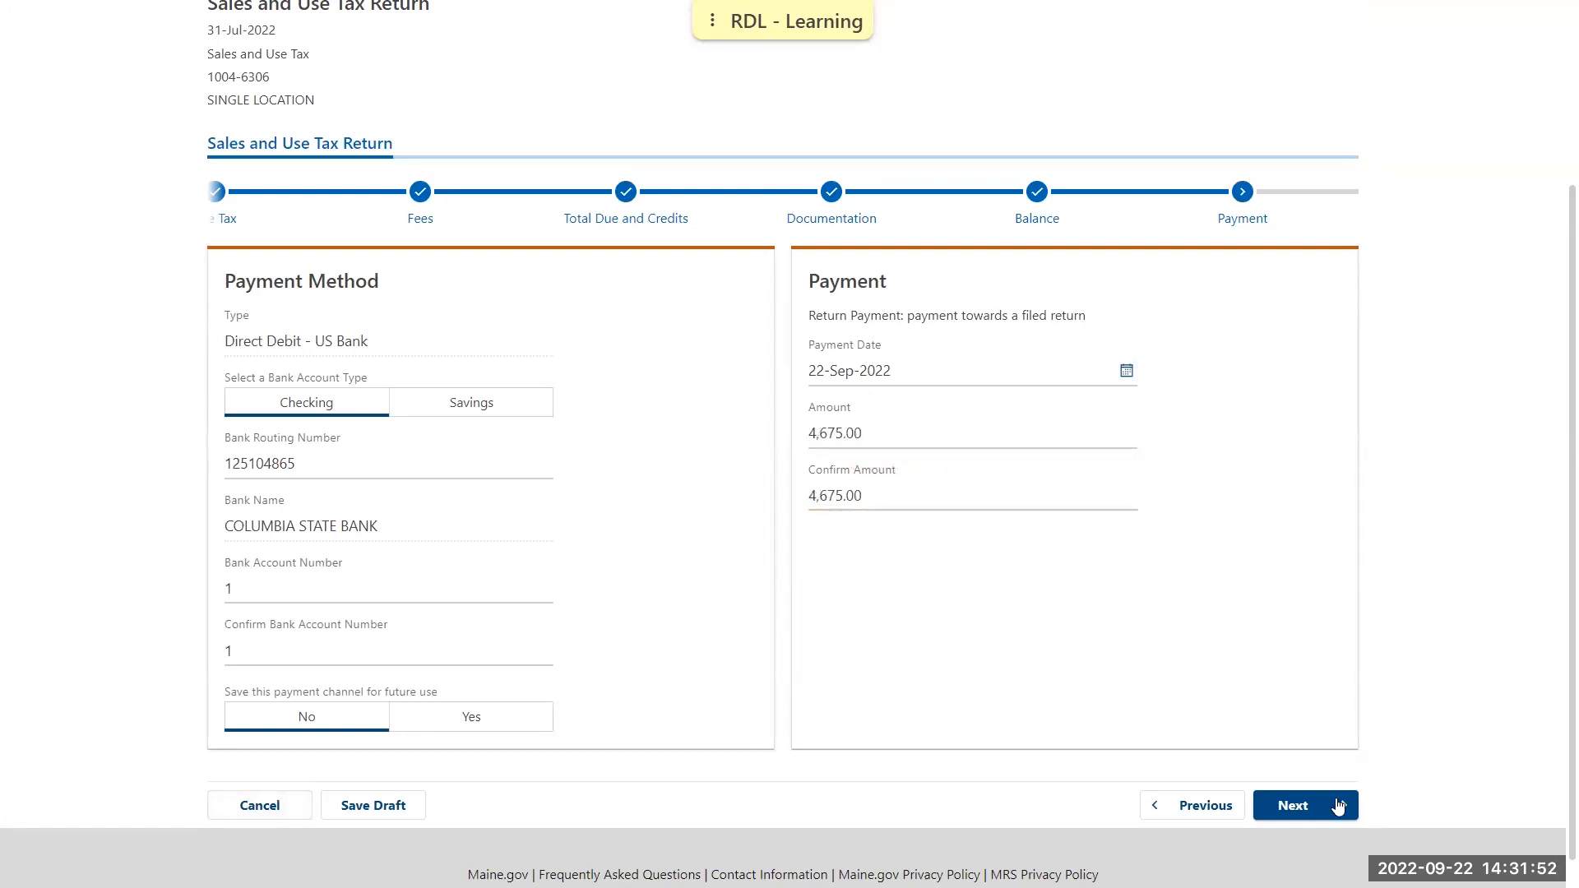
click(1338, 806)
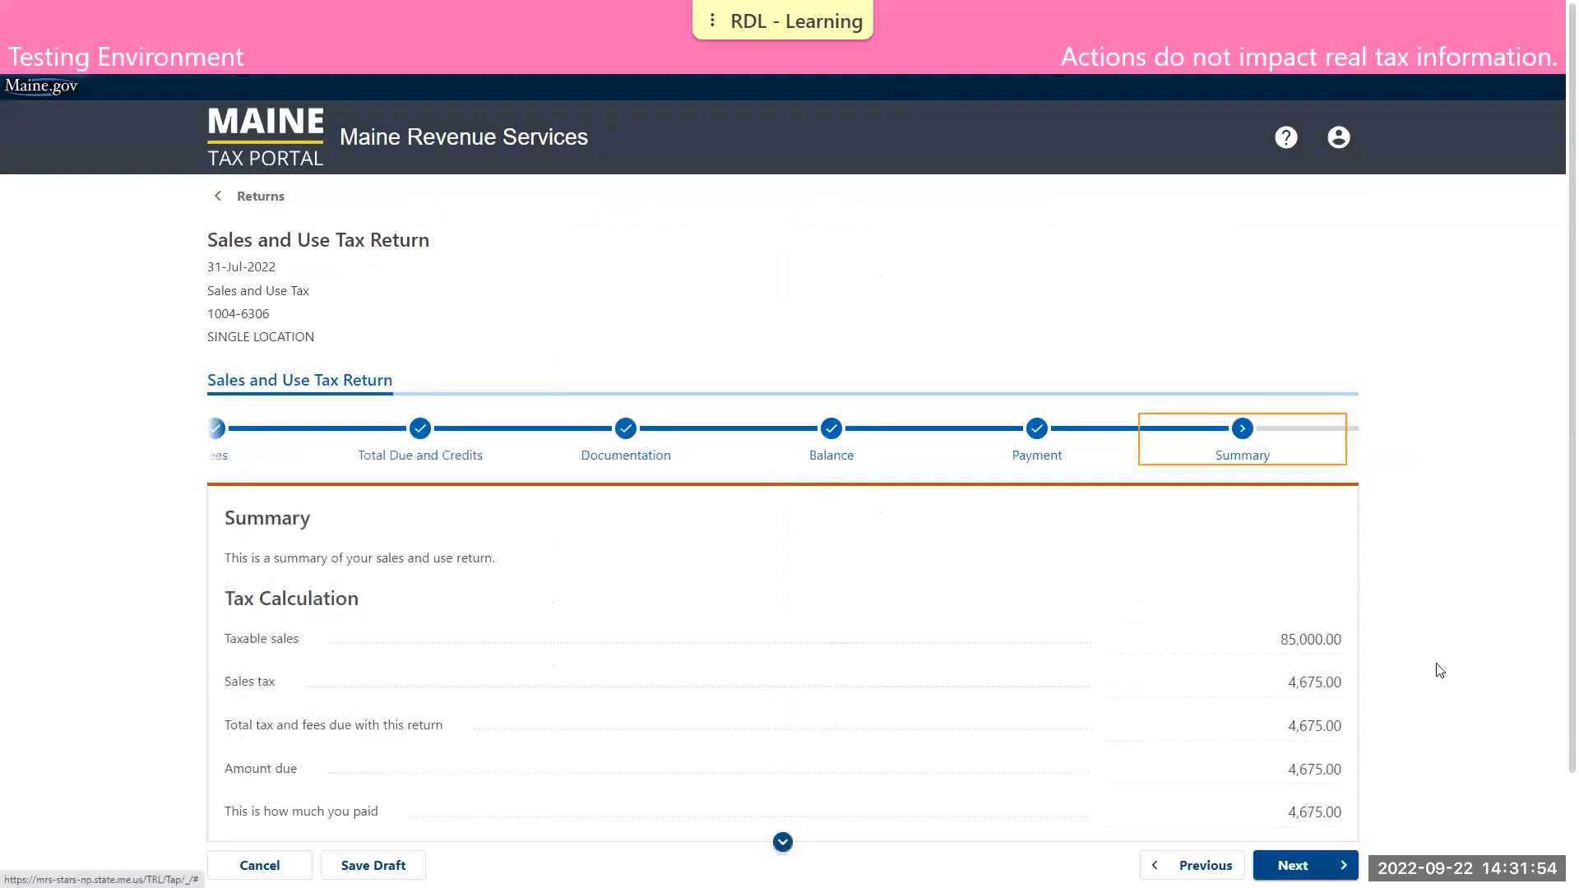
scroll(1464, 585, down, 2)
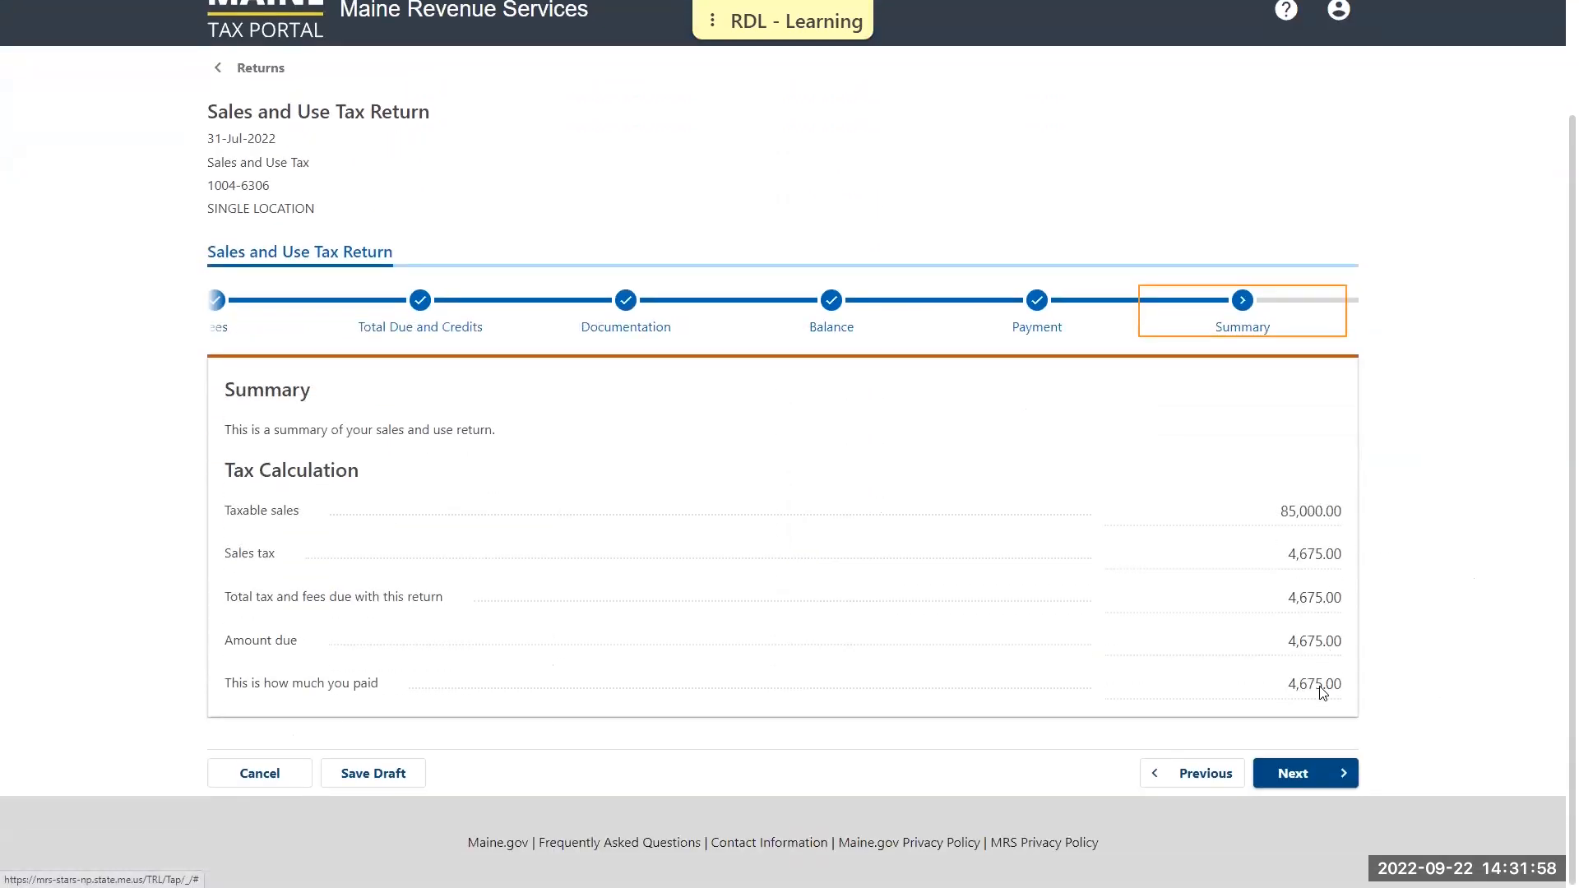
click(1311, 773)
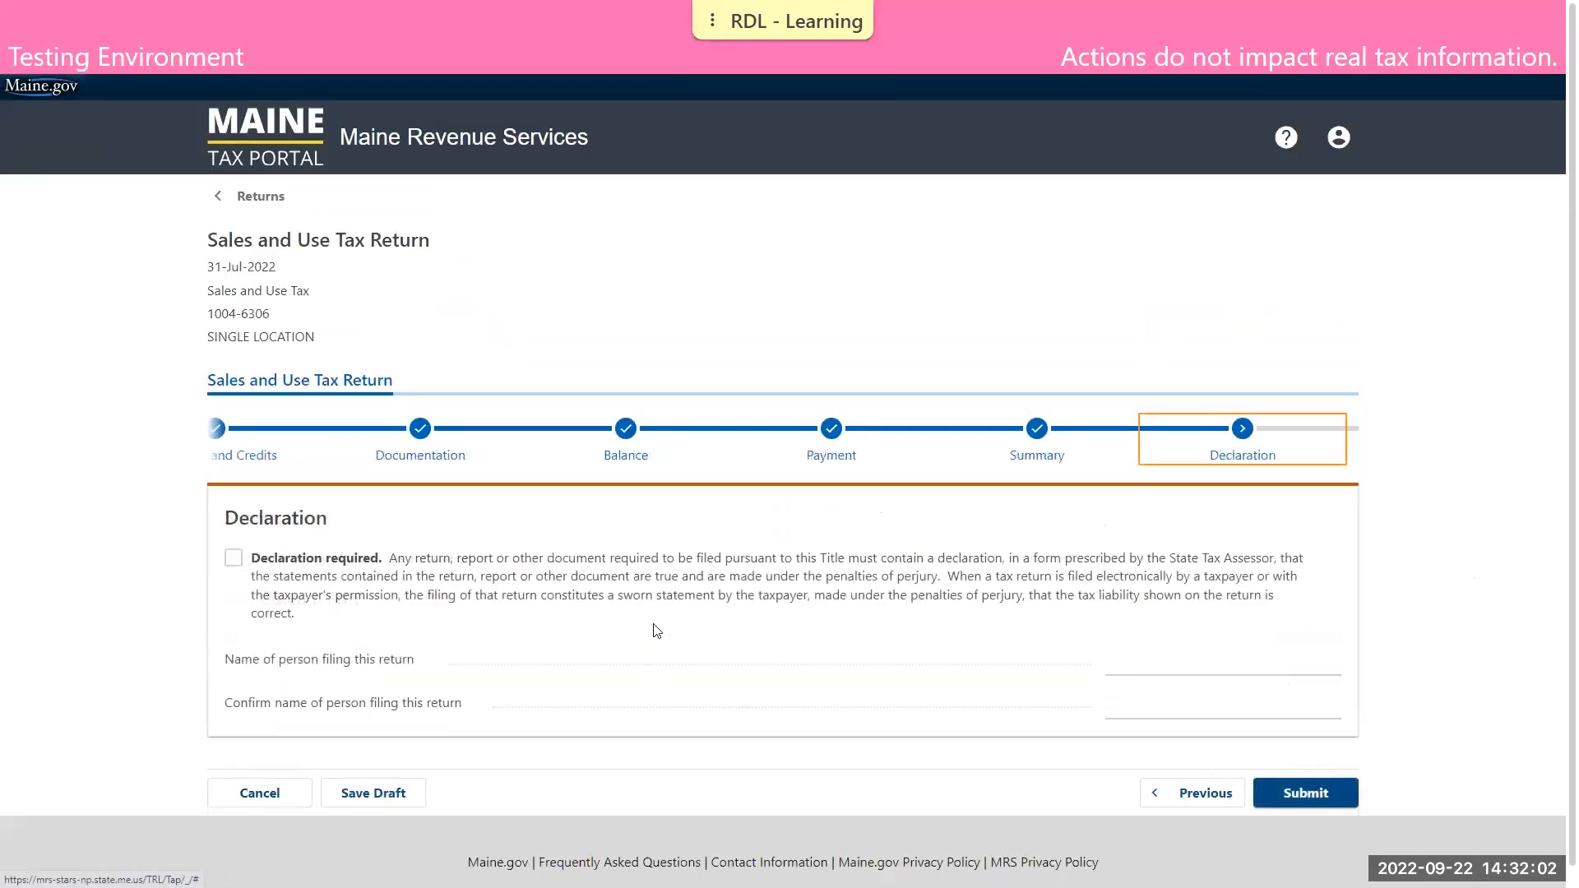
Accept the required declaration, enter and confirm the name of the person filing, and submit the return
click(260, 560)
click(1152, 668)
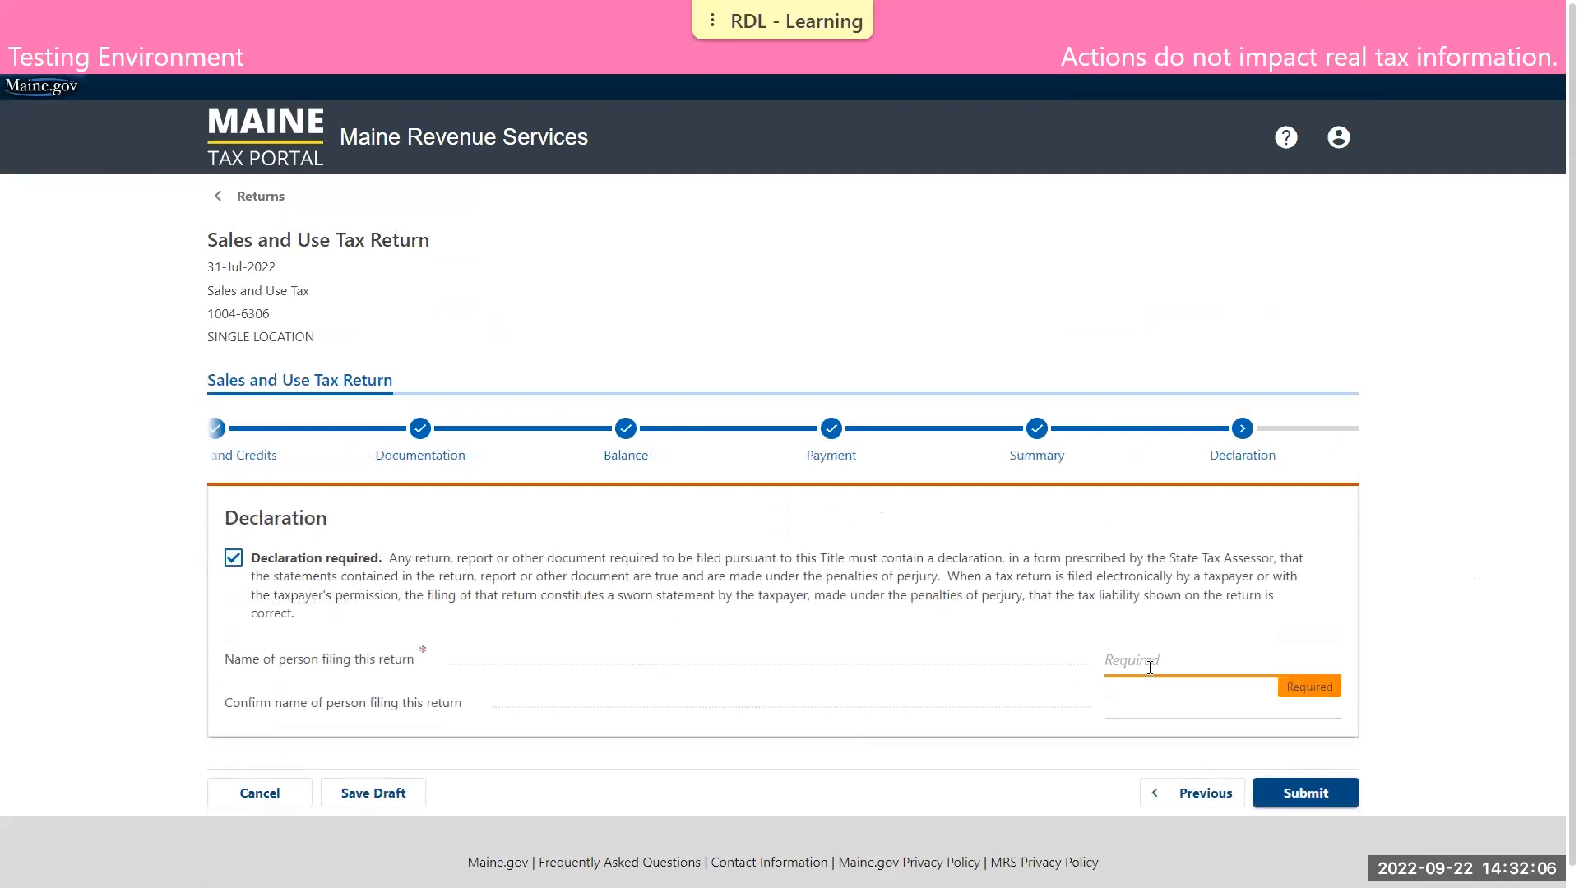
text(DEMO TAXPAYER)
key(Tab)
text(DEMO TAXPA)
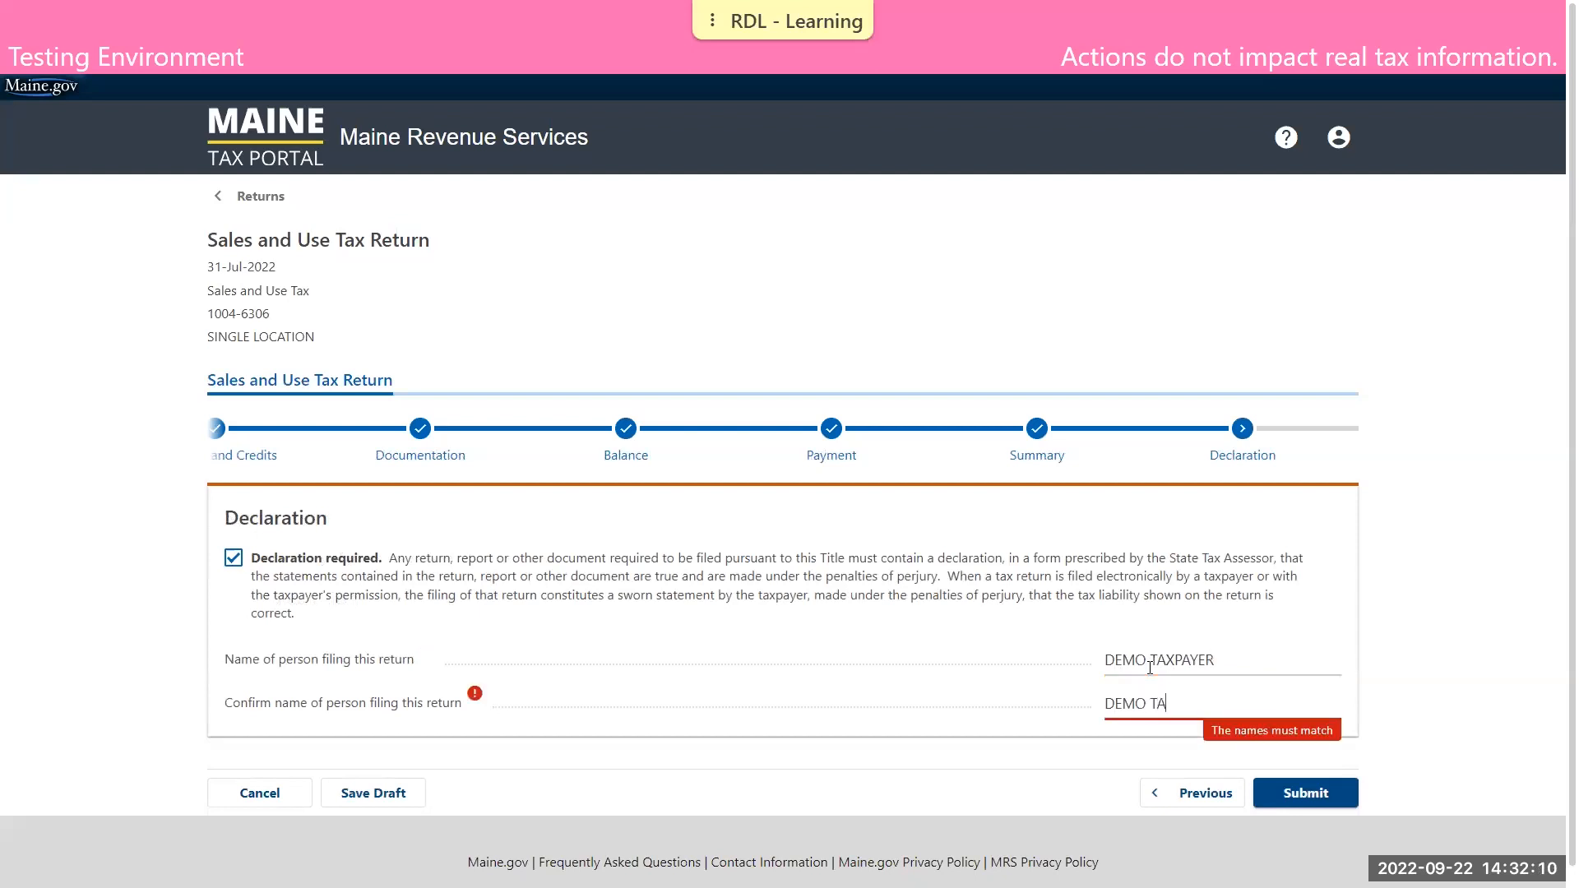
text(YER)
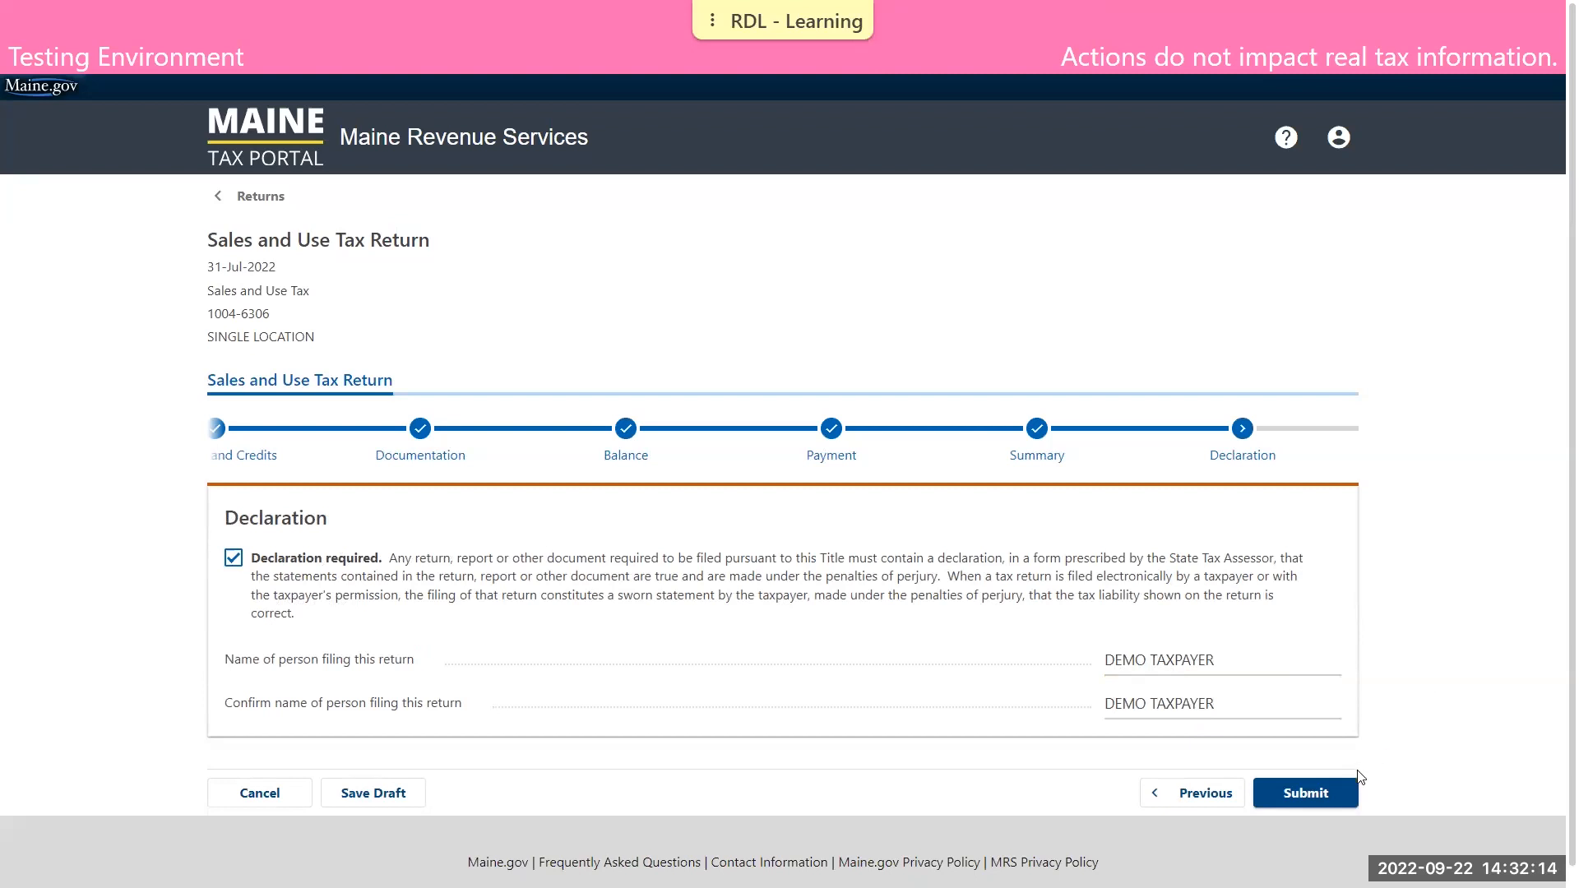
click(1330, 793)
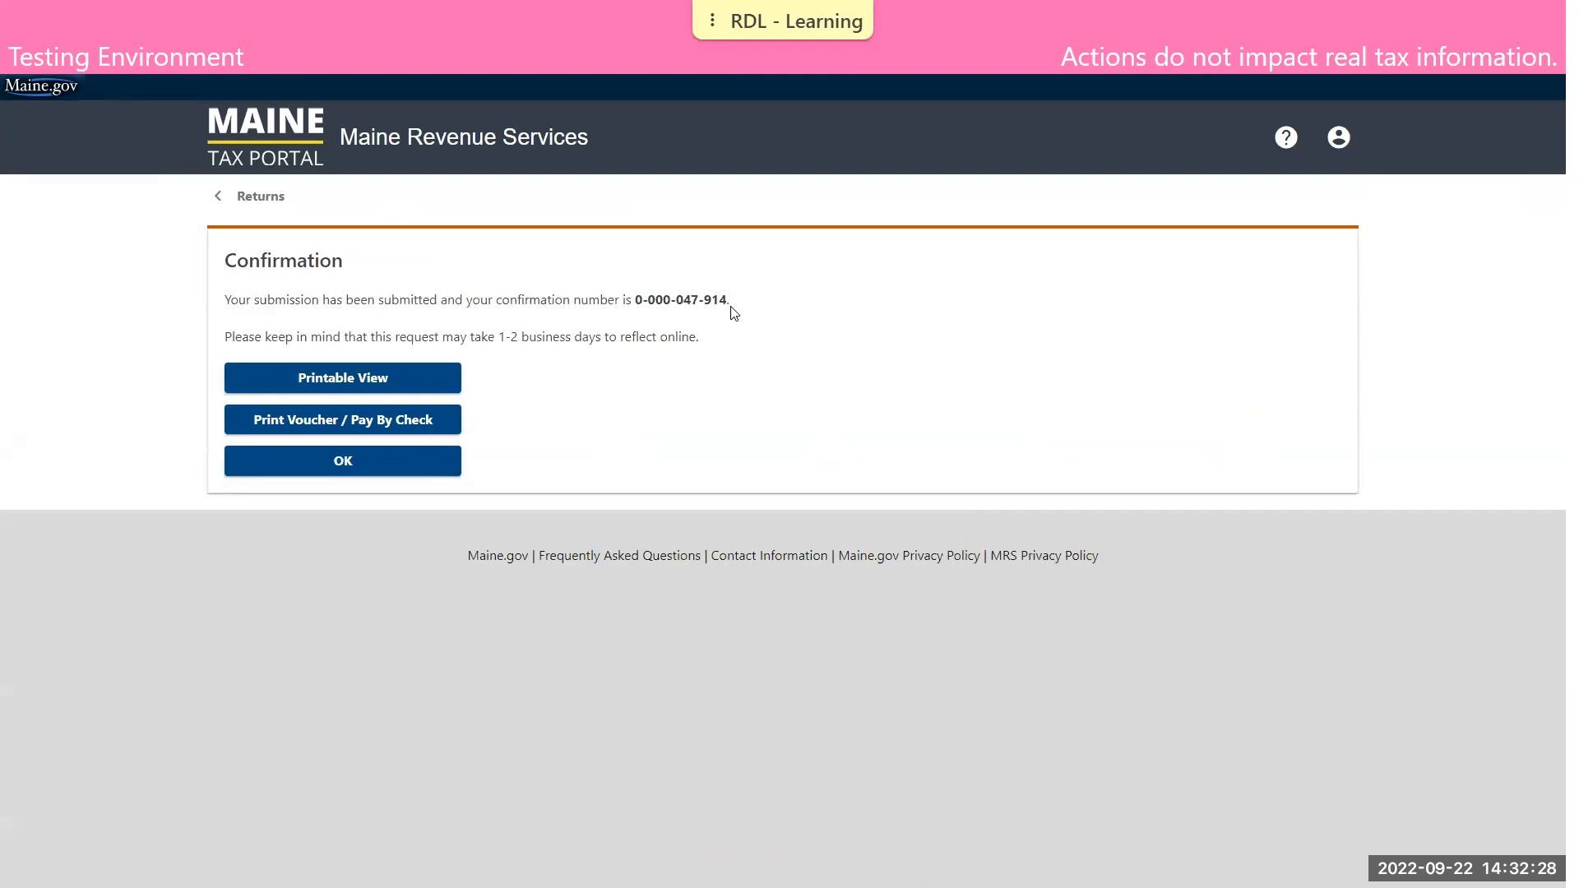
Close the submission confirmation and open the returns list of the multi-location Sales and Use Tax account
click(324, 470)
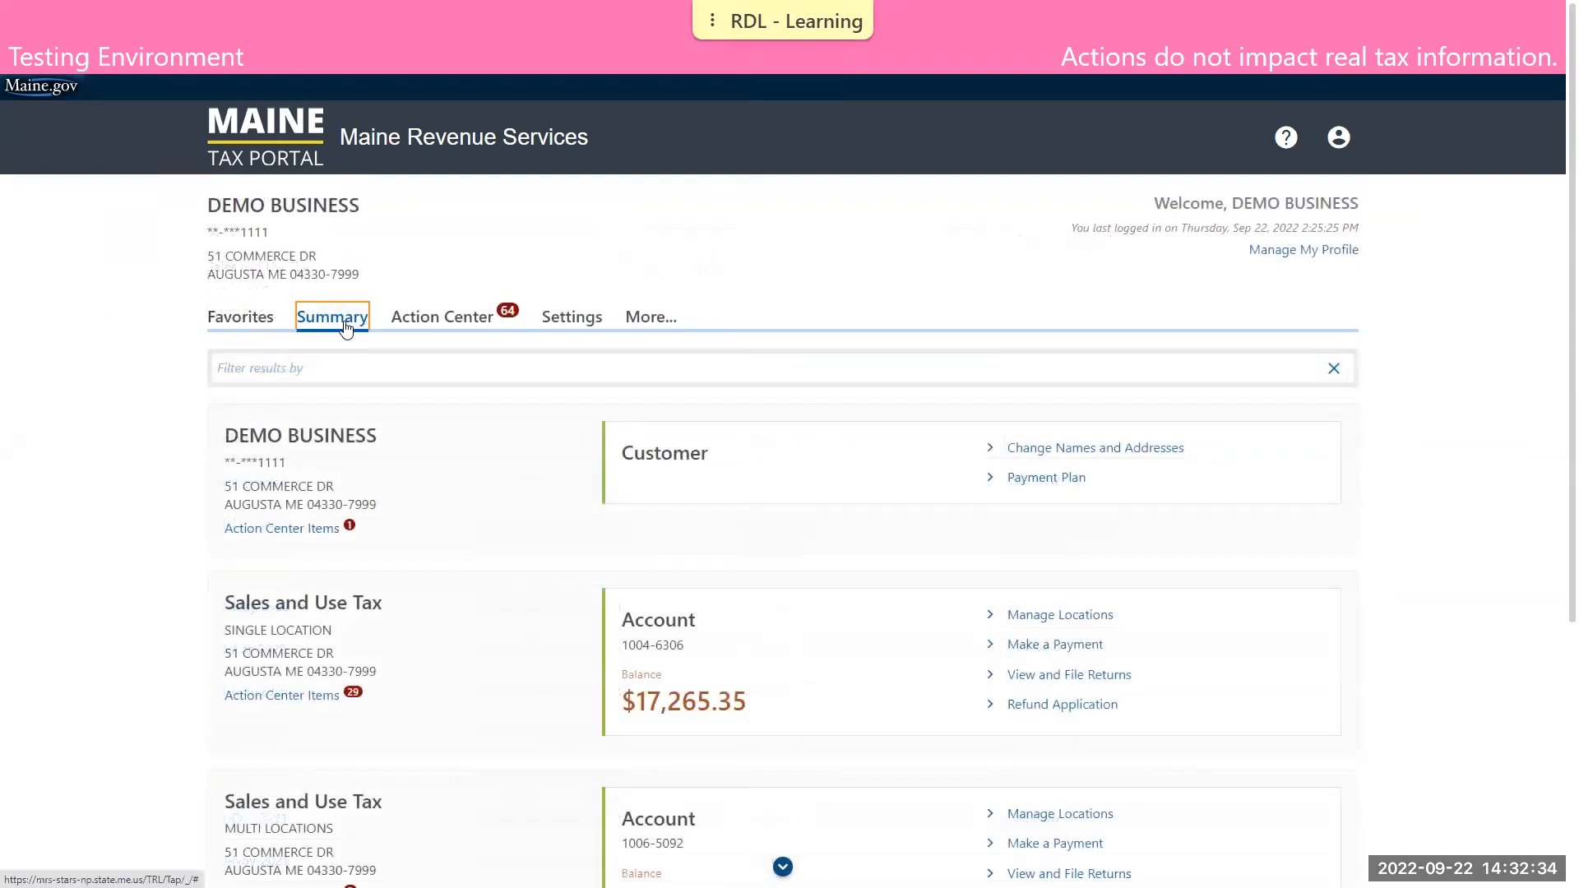
scroll(350, 321, down, 1)
scroll(350, 322, down, 2)
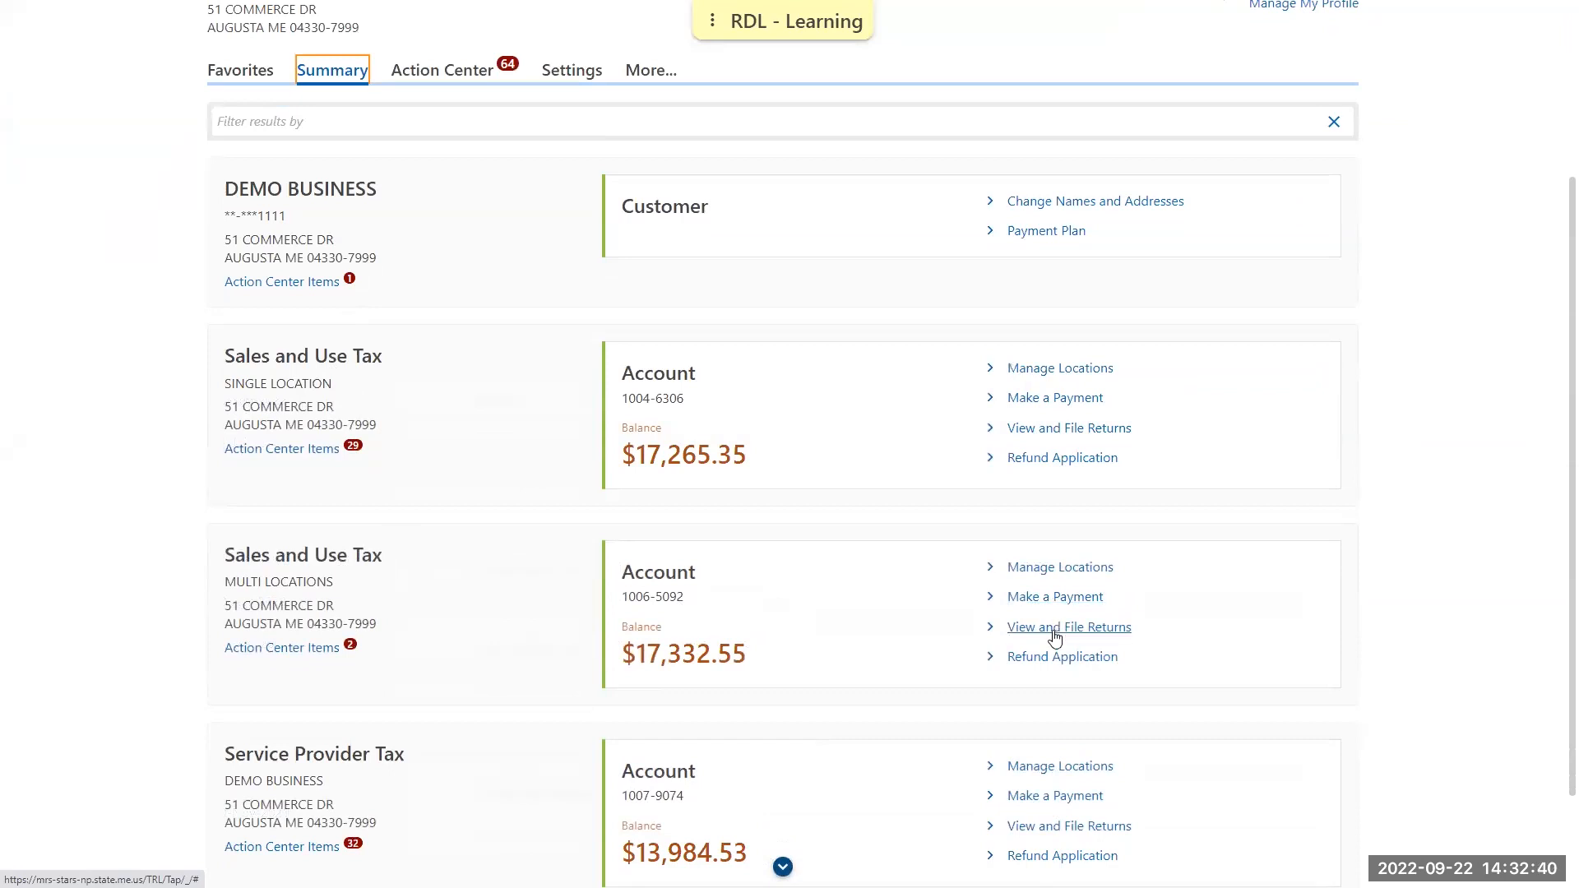
click(1093, 631)
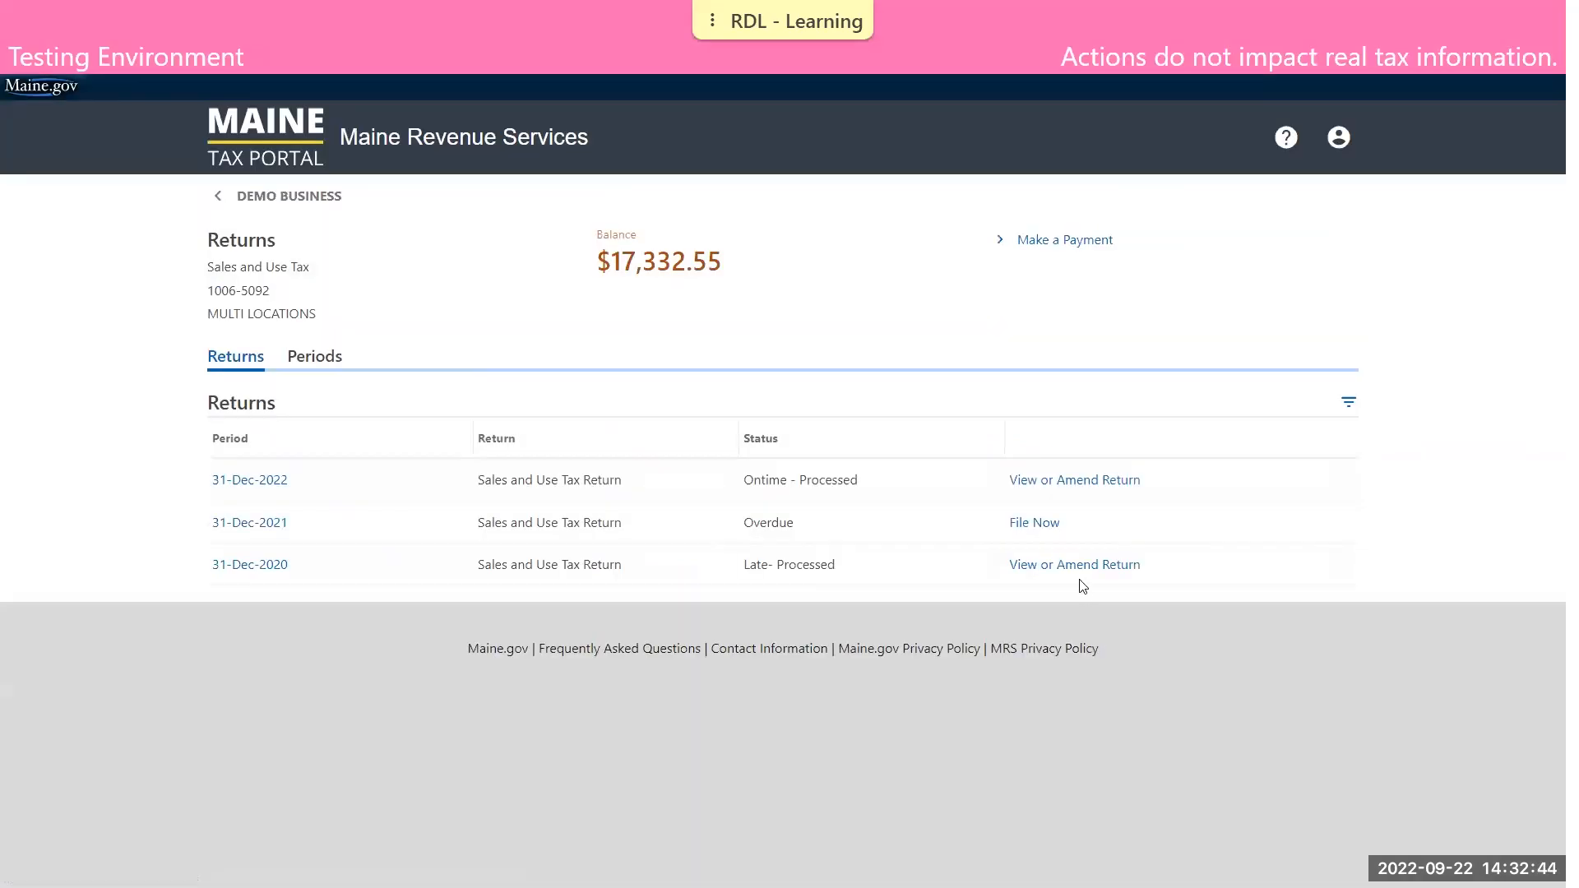
Start the overdue 31-Dec-2021 return, answer No to having gone out of business, and continue to Sales Breakdown
click(1049, 524)
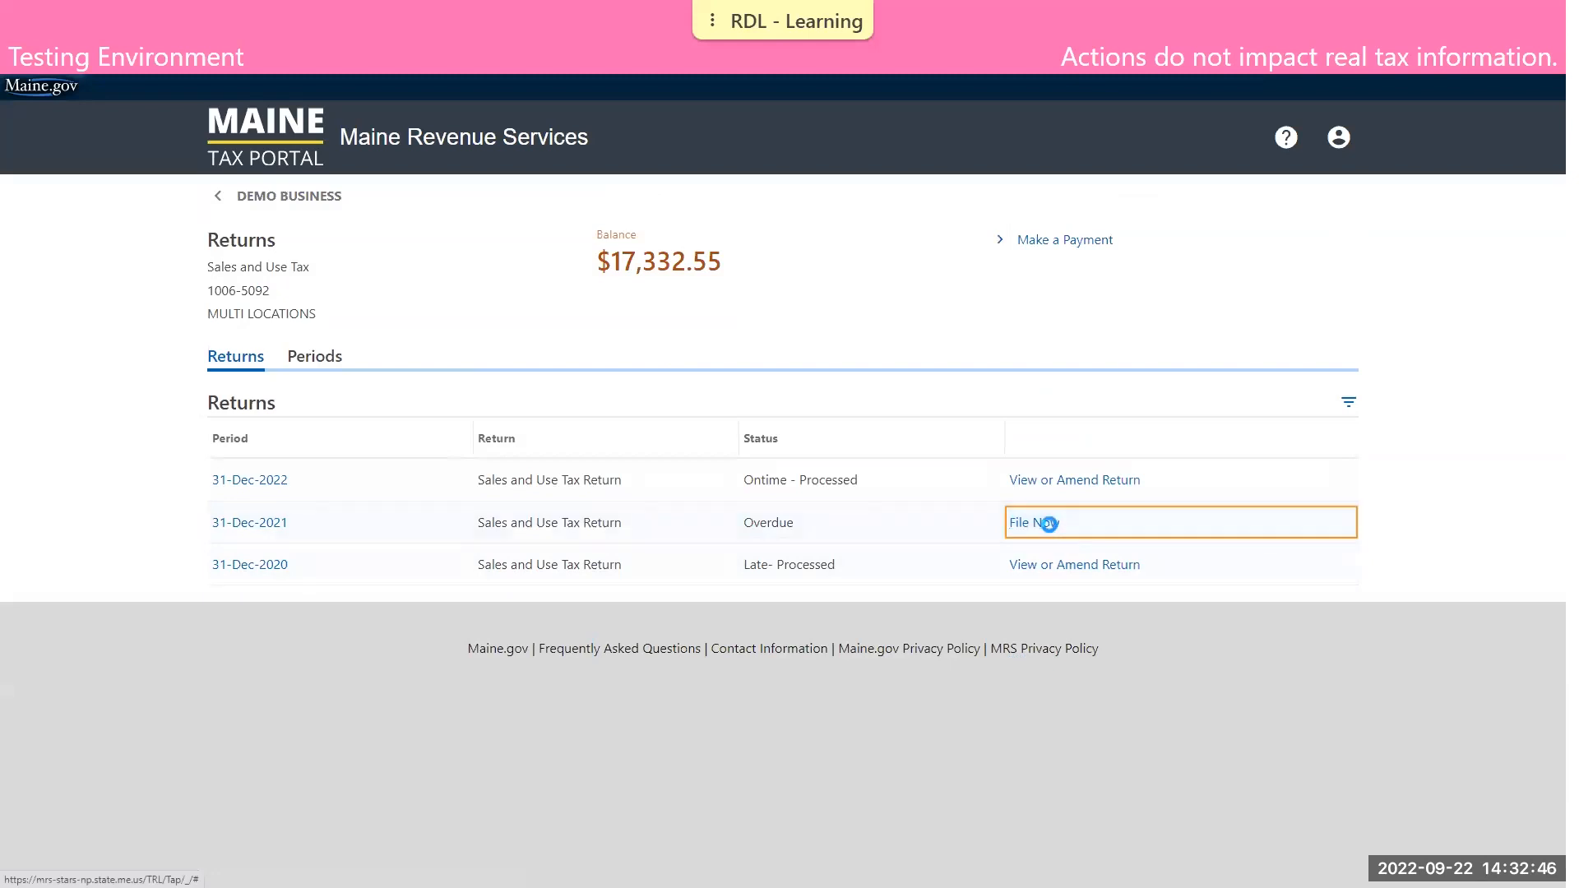
scroll(905, 510, down, 4)
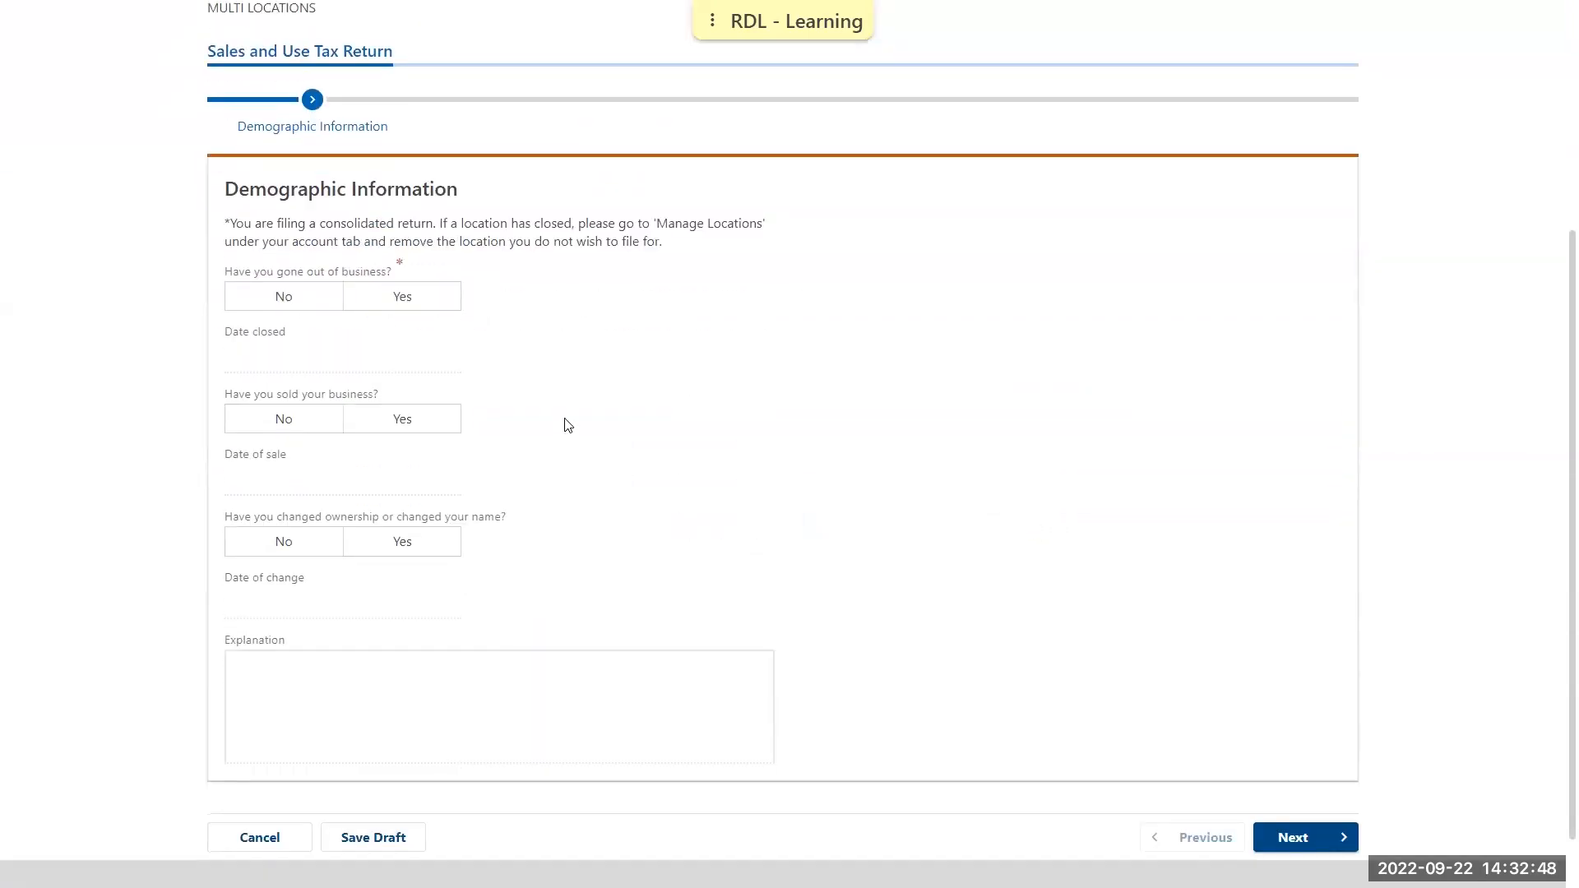
click(279, 302)
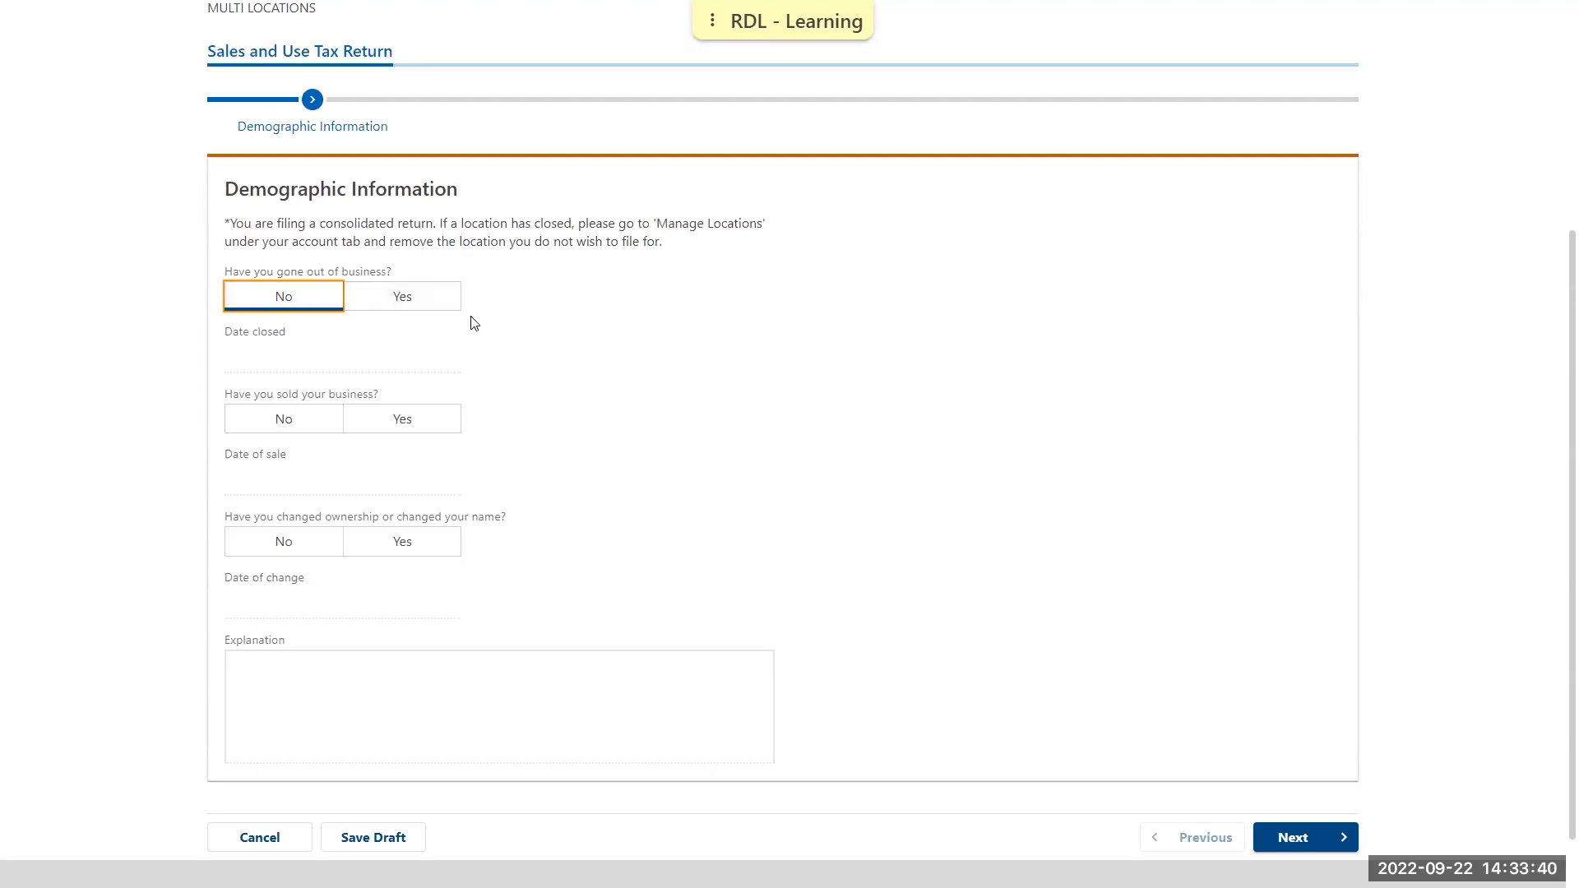
click(1321, 844)
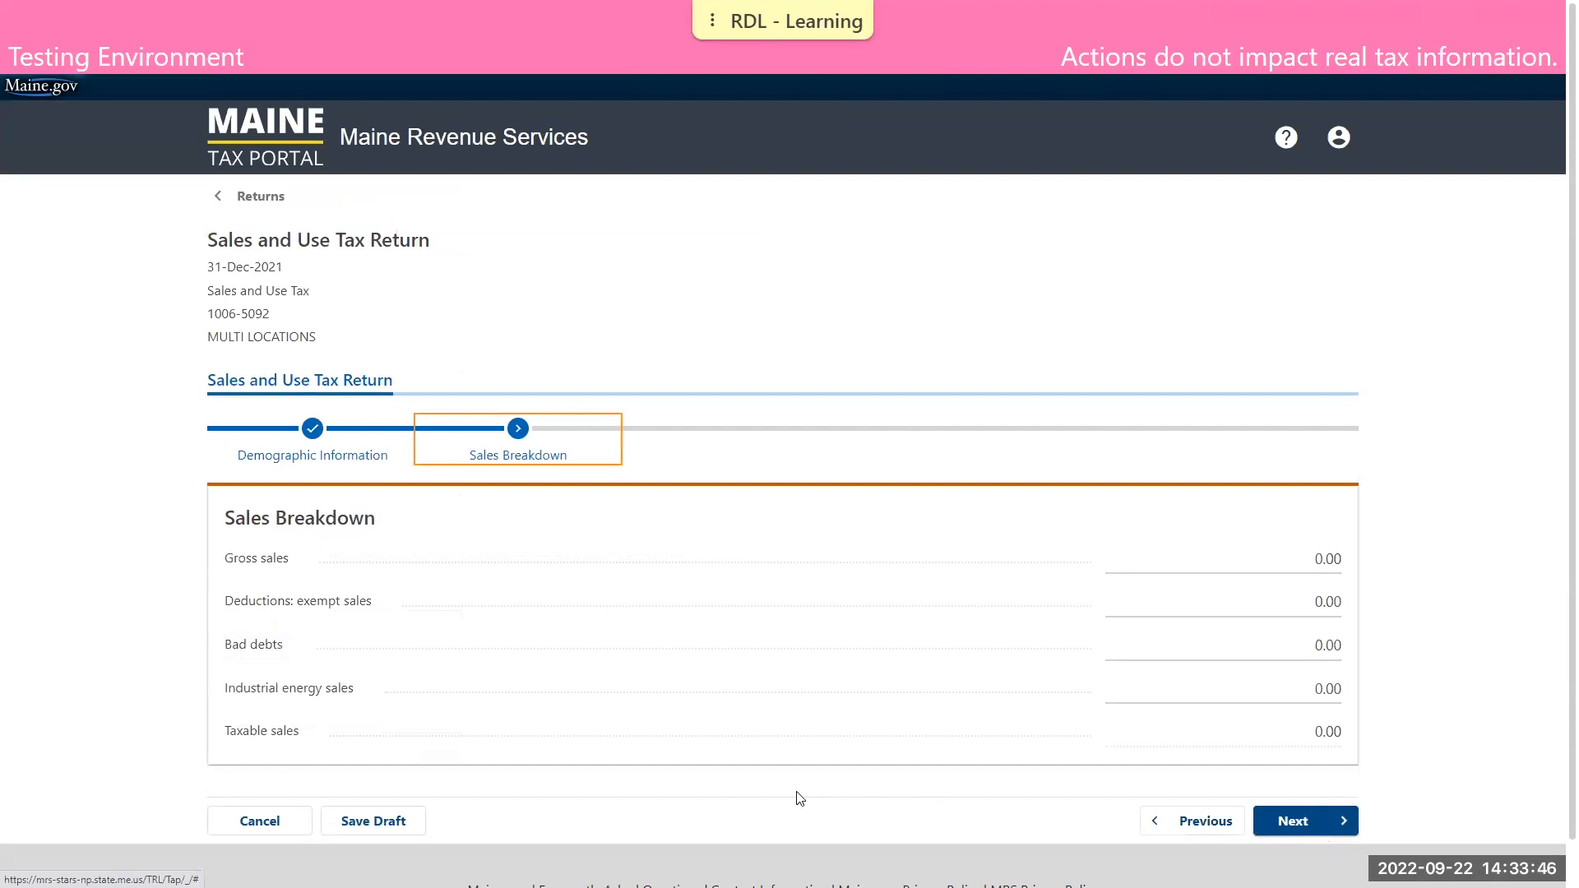
Save the multi-location return as a draft and resume editing it
click(369, 822)
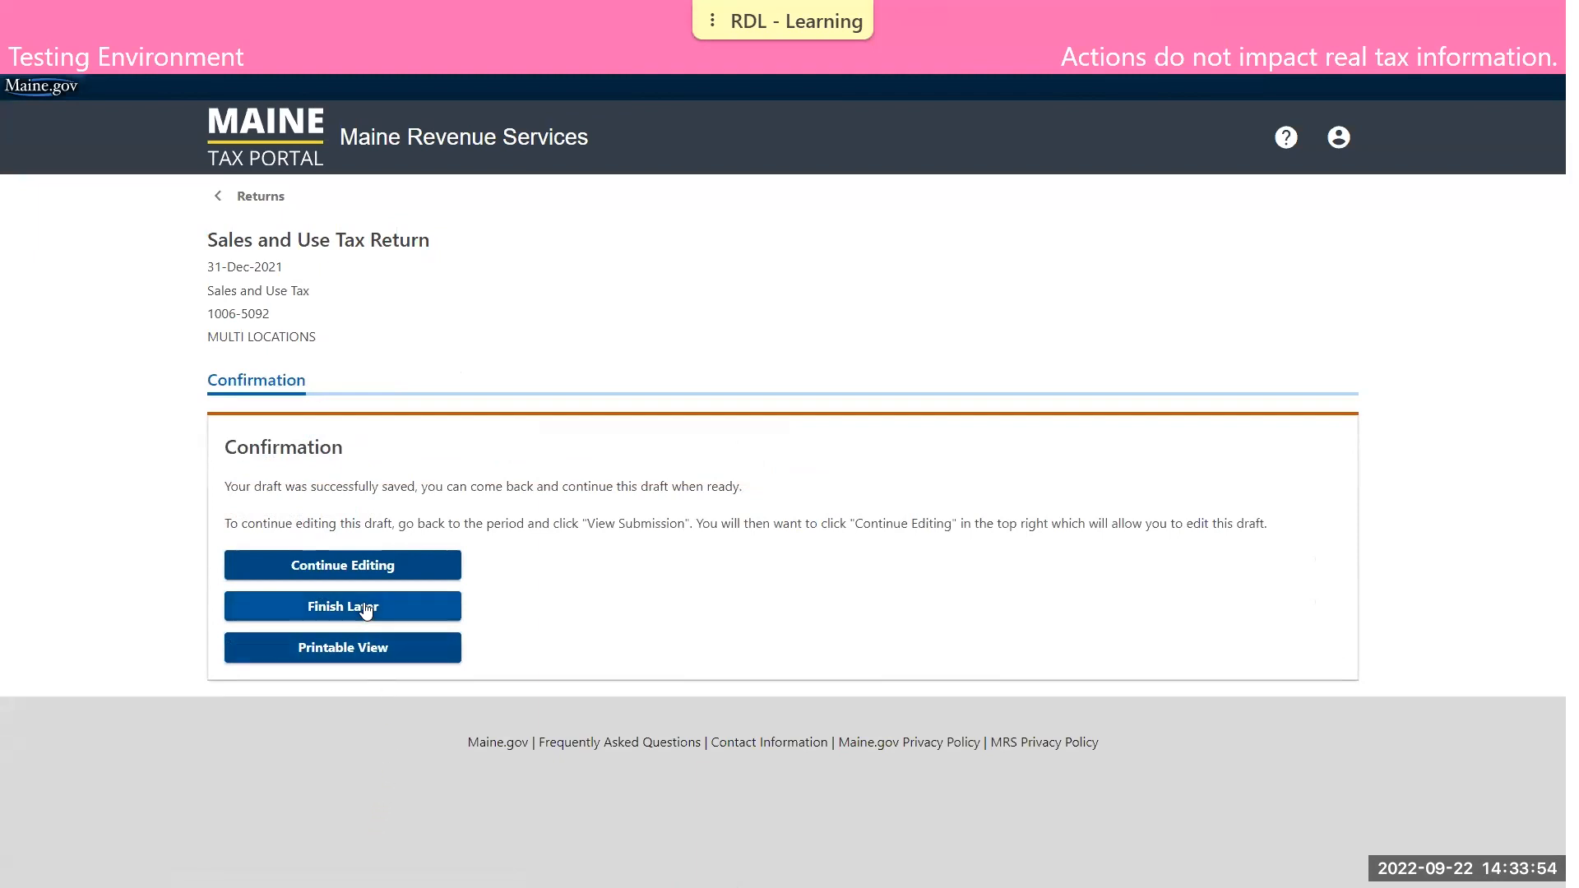
click(360, 575)
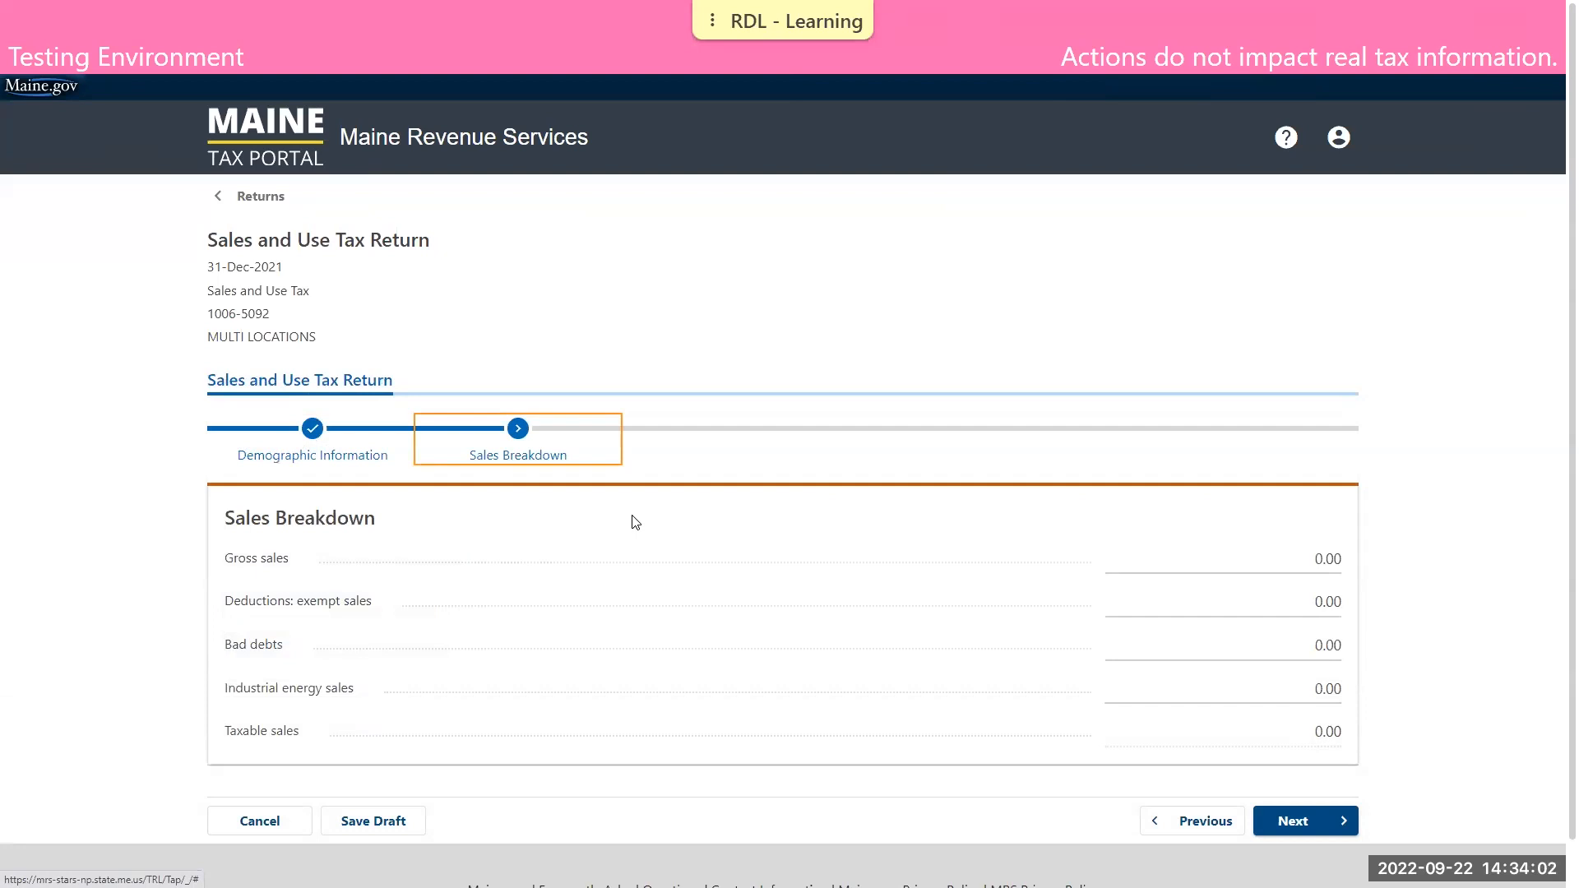
Enter gross sales of 76,500 in the multi-location return's Sales Breakdown and continue to the Consolidated section
click(1244, 553)
text(76500)
click(1427, 556)
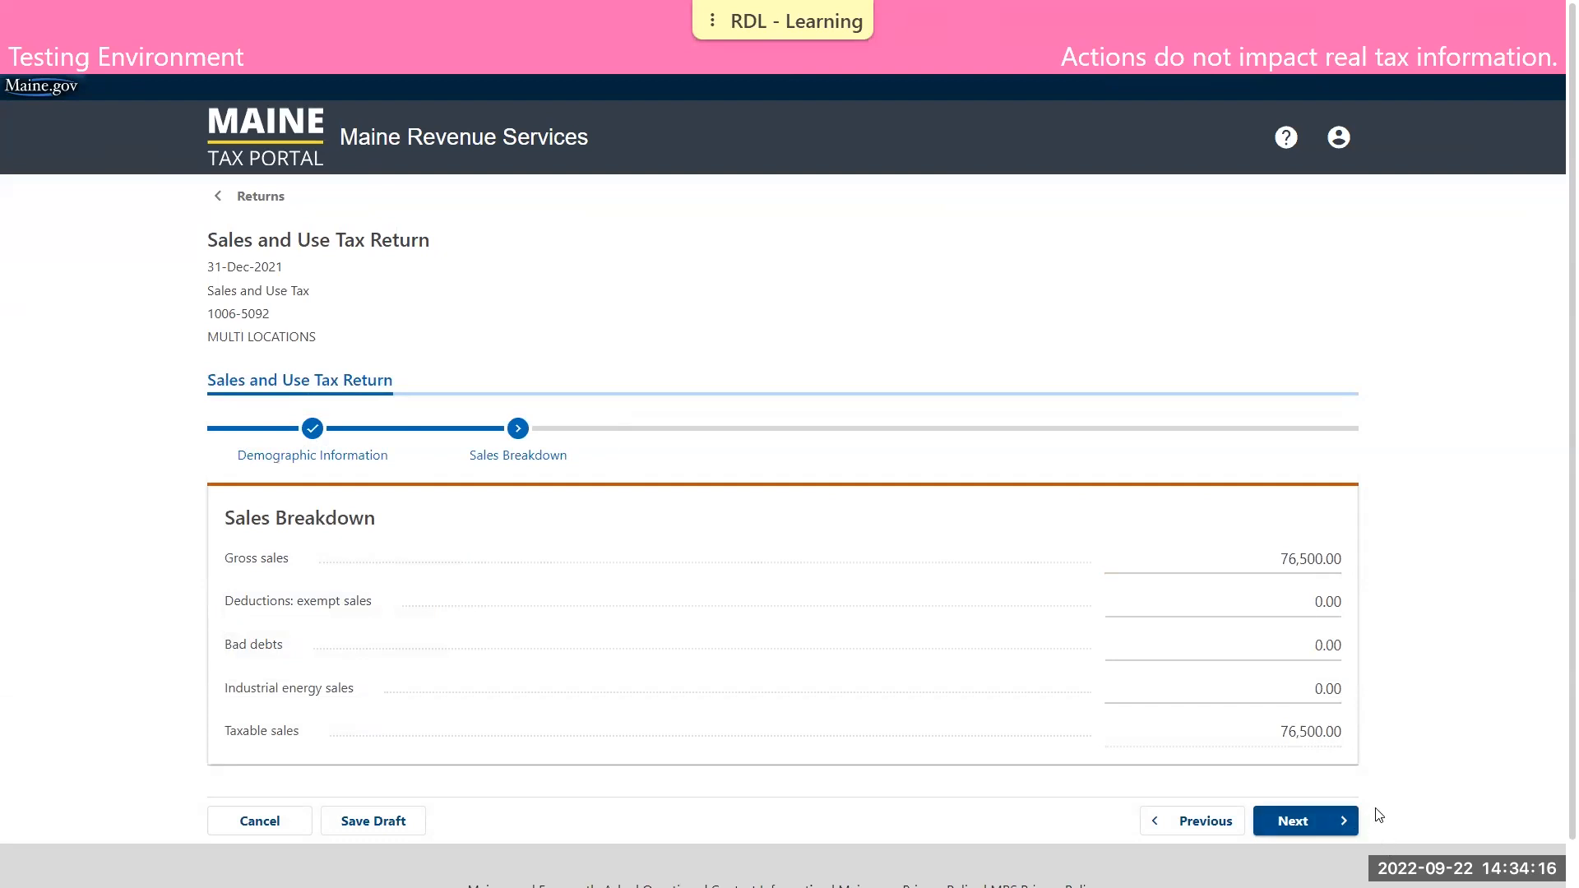
click(1309, 821)
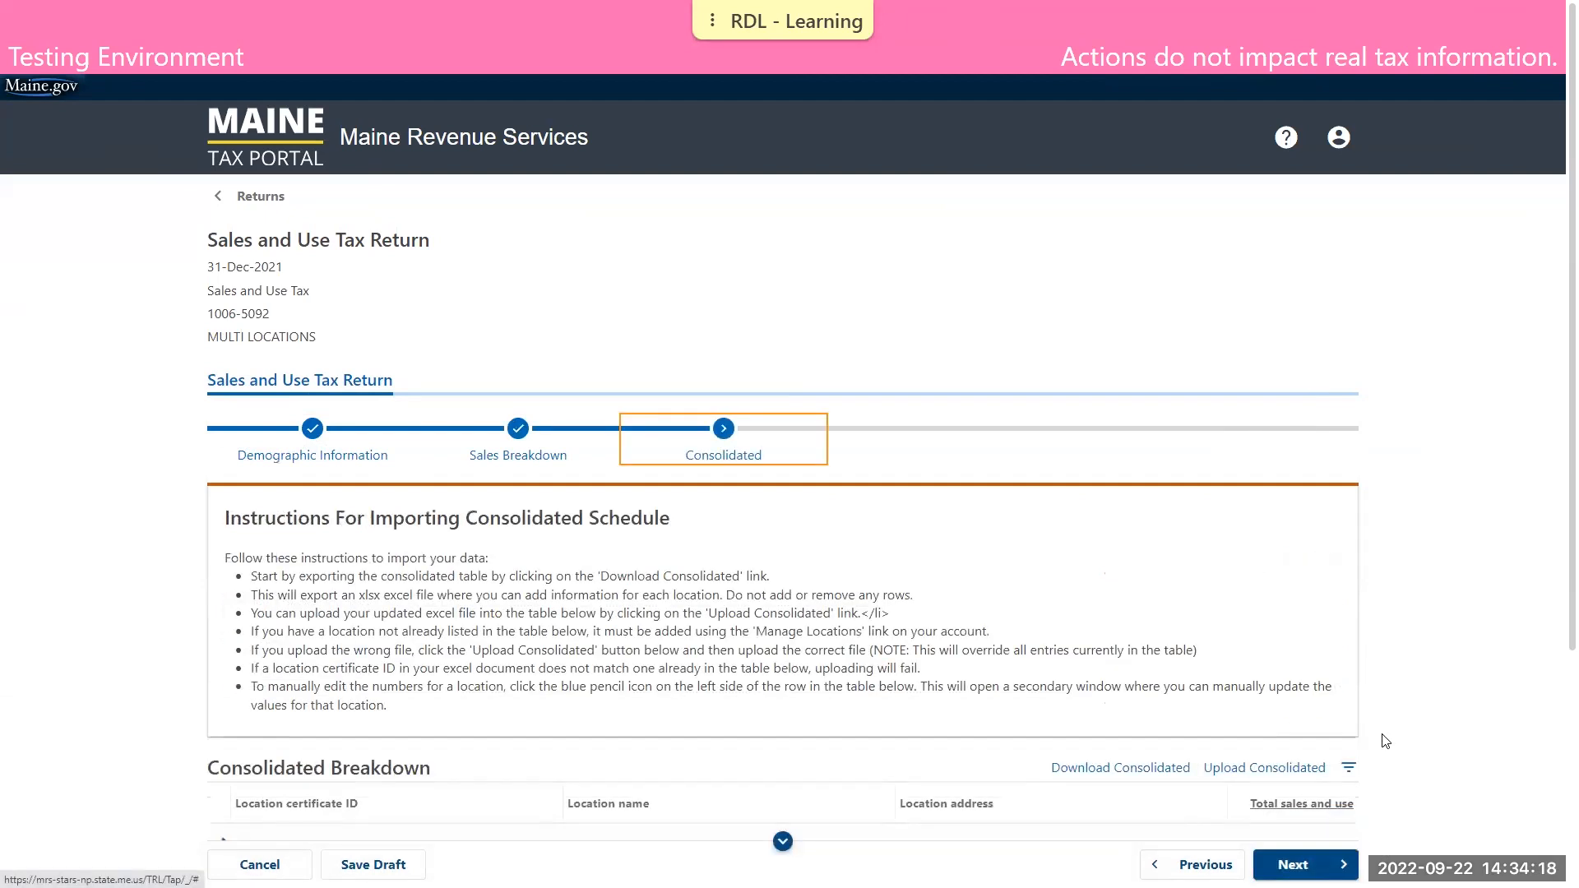
Import Demo Doc 3.5_RDL Consolidated Workbook.xlsx into the return's Consolidated Breakdown table
scroll(1436, 735, down, 4)
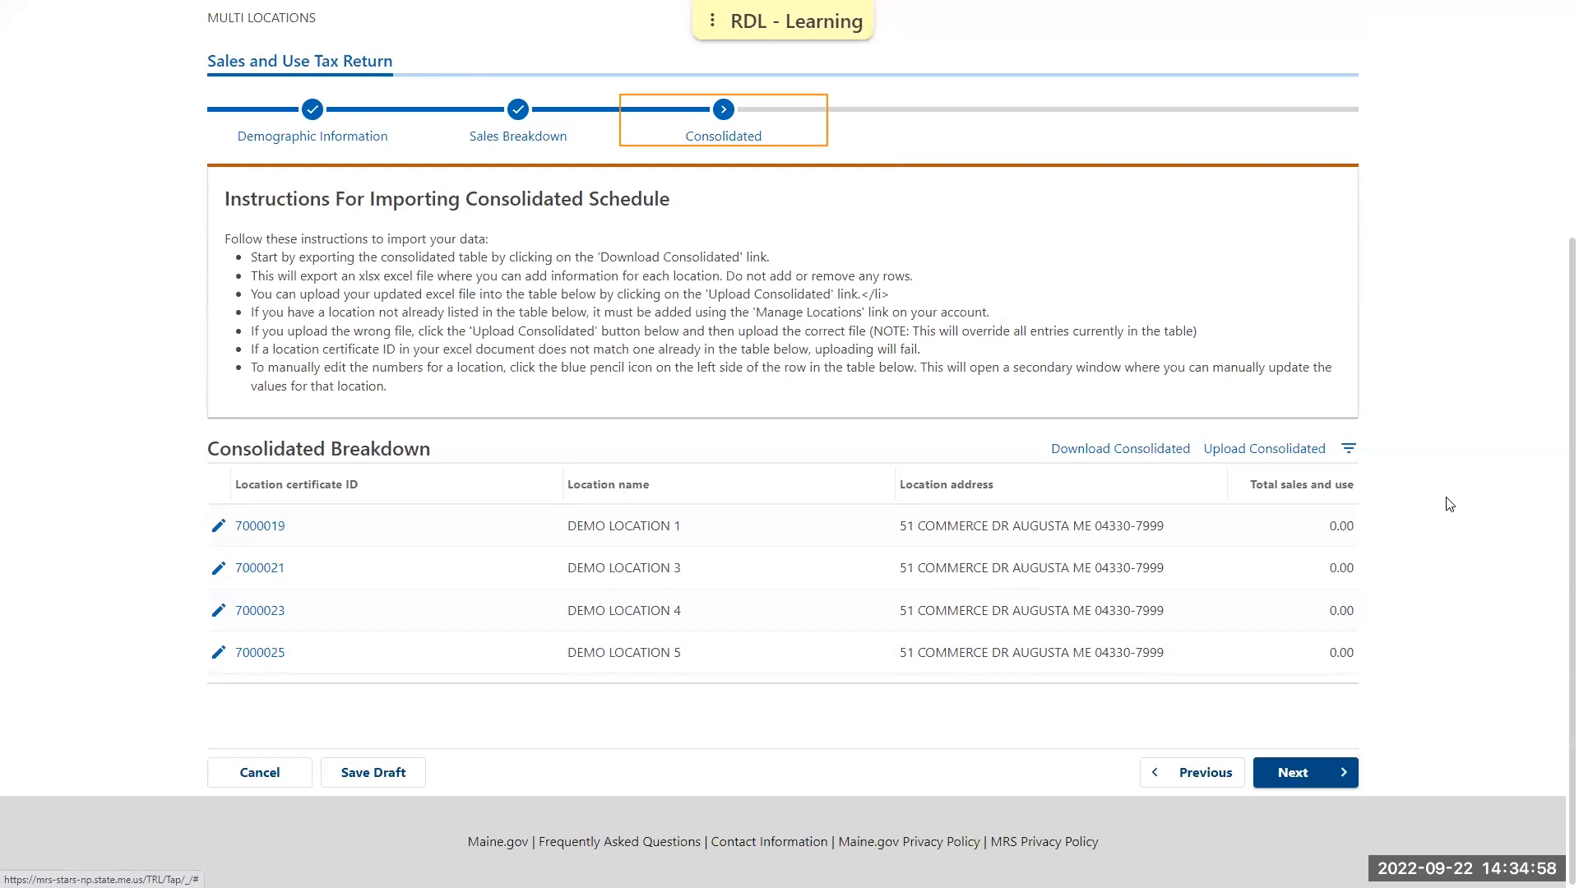
click(1272, 455)
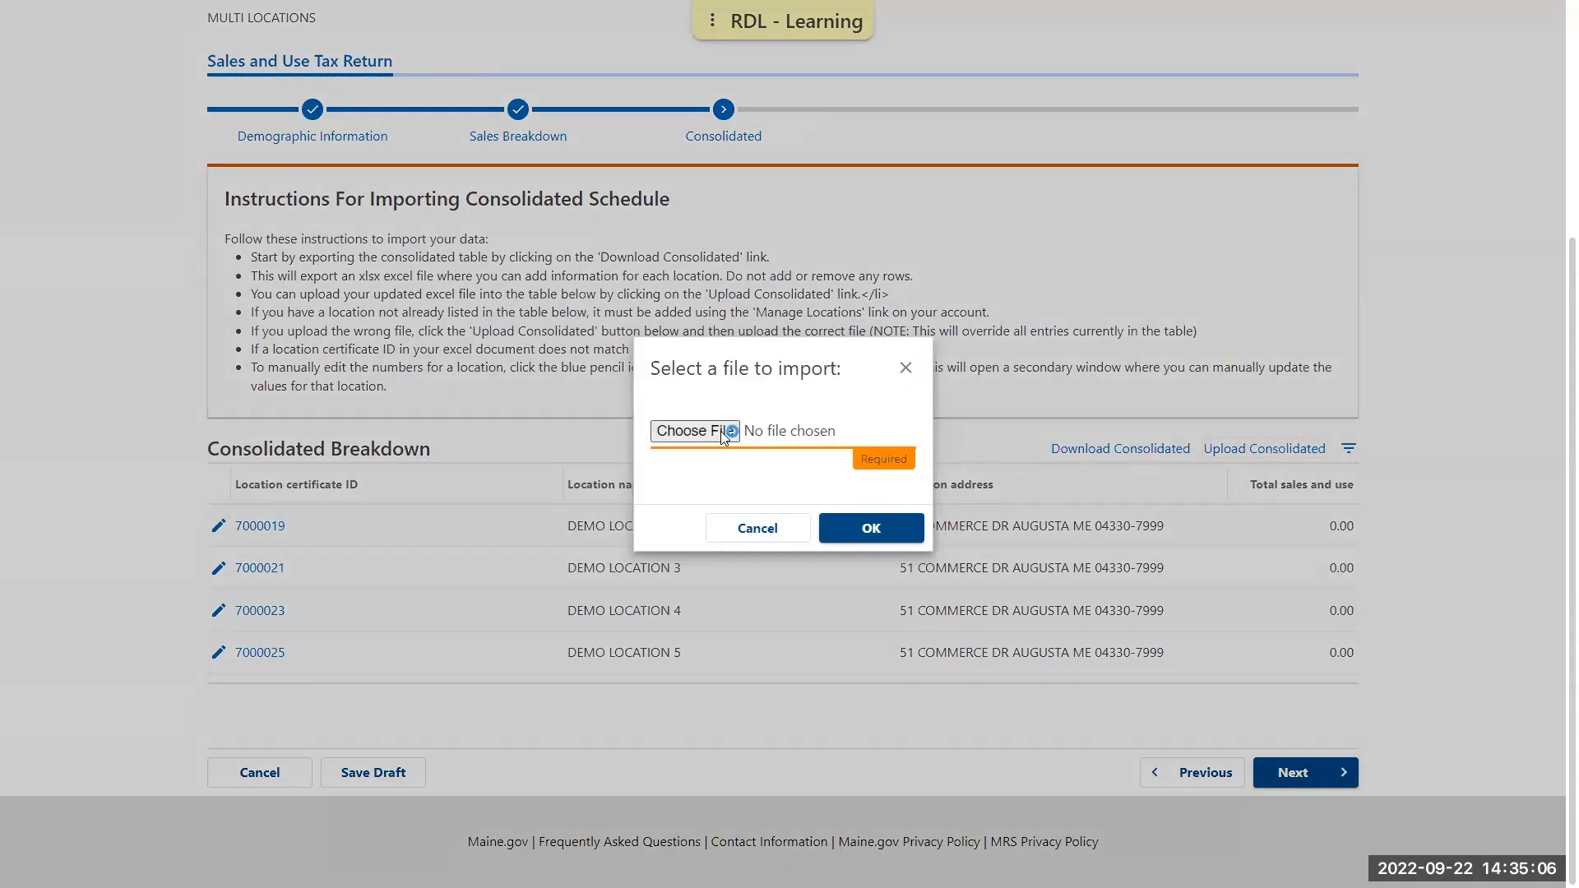
click(722, 434)
click(170, 241)
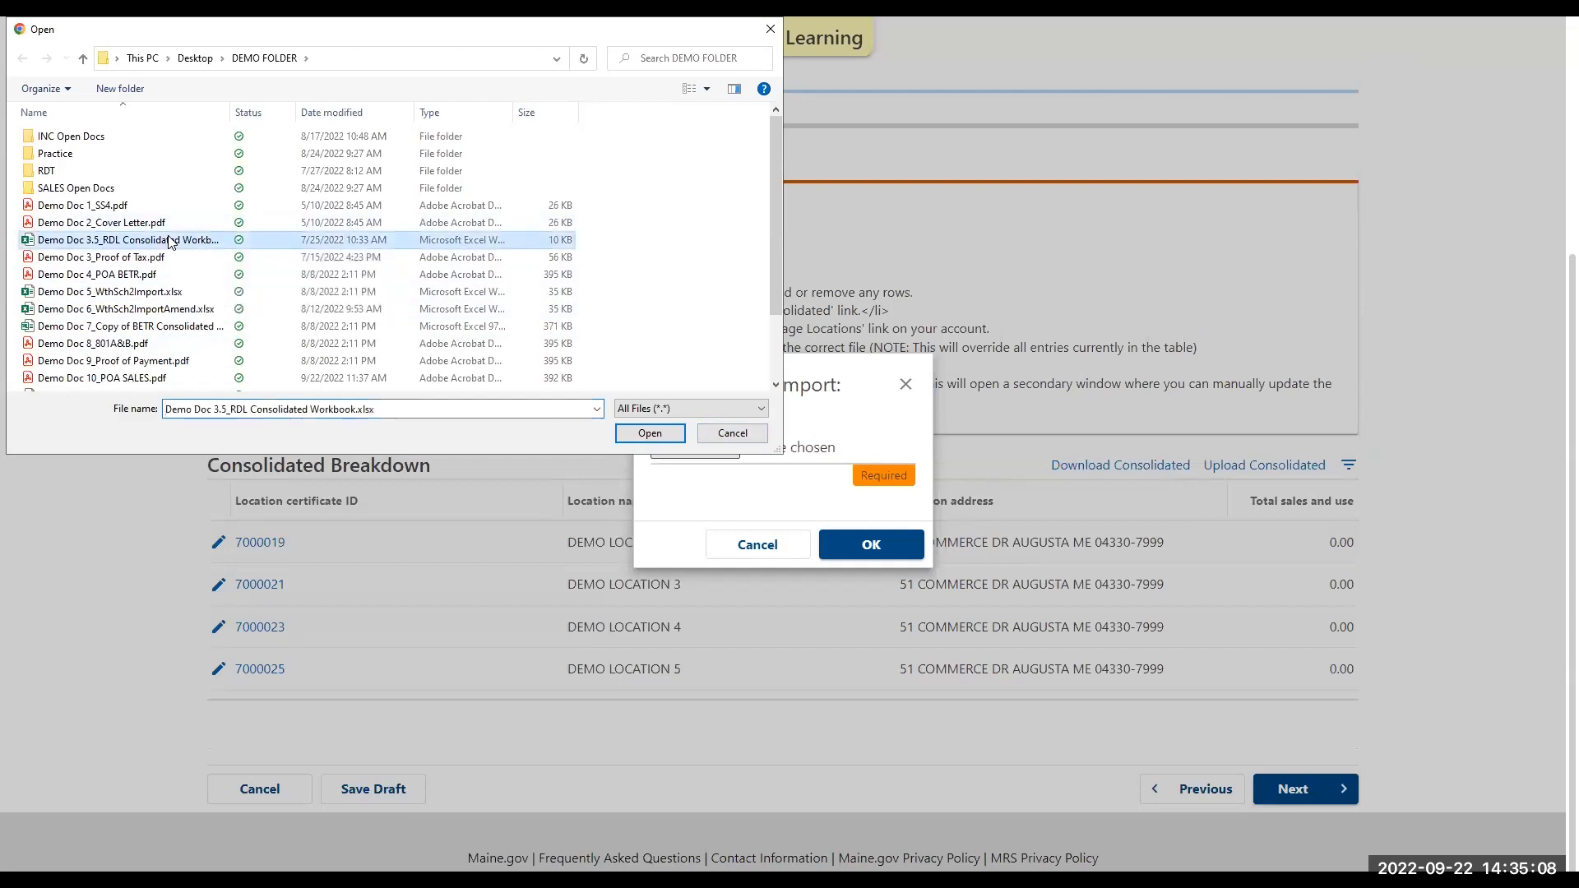
click(635, 434)
click(881, 546)
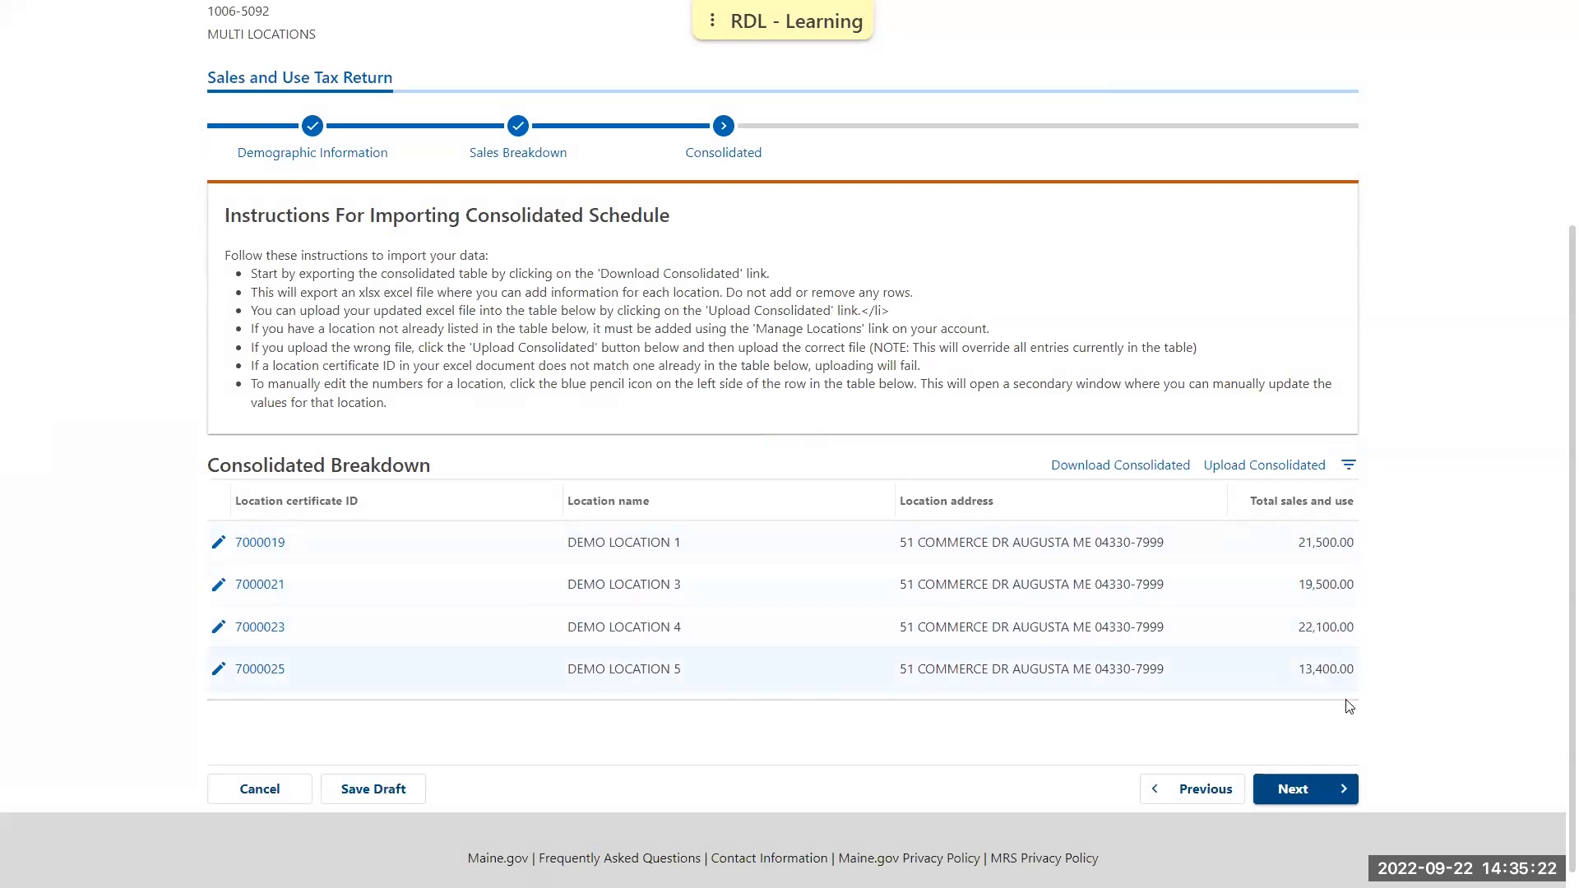
Advance the return from Consolidated through the tax, fee, credit and Documentation sections to Balance without adding amounts or attachments
click(1321, 798)
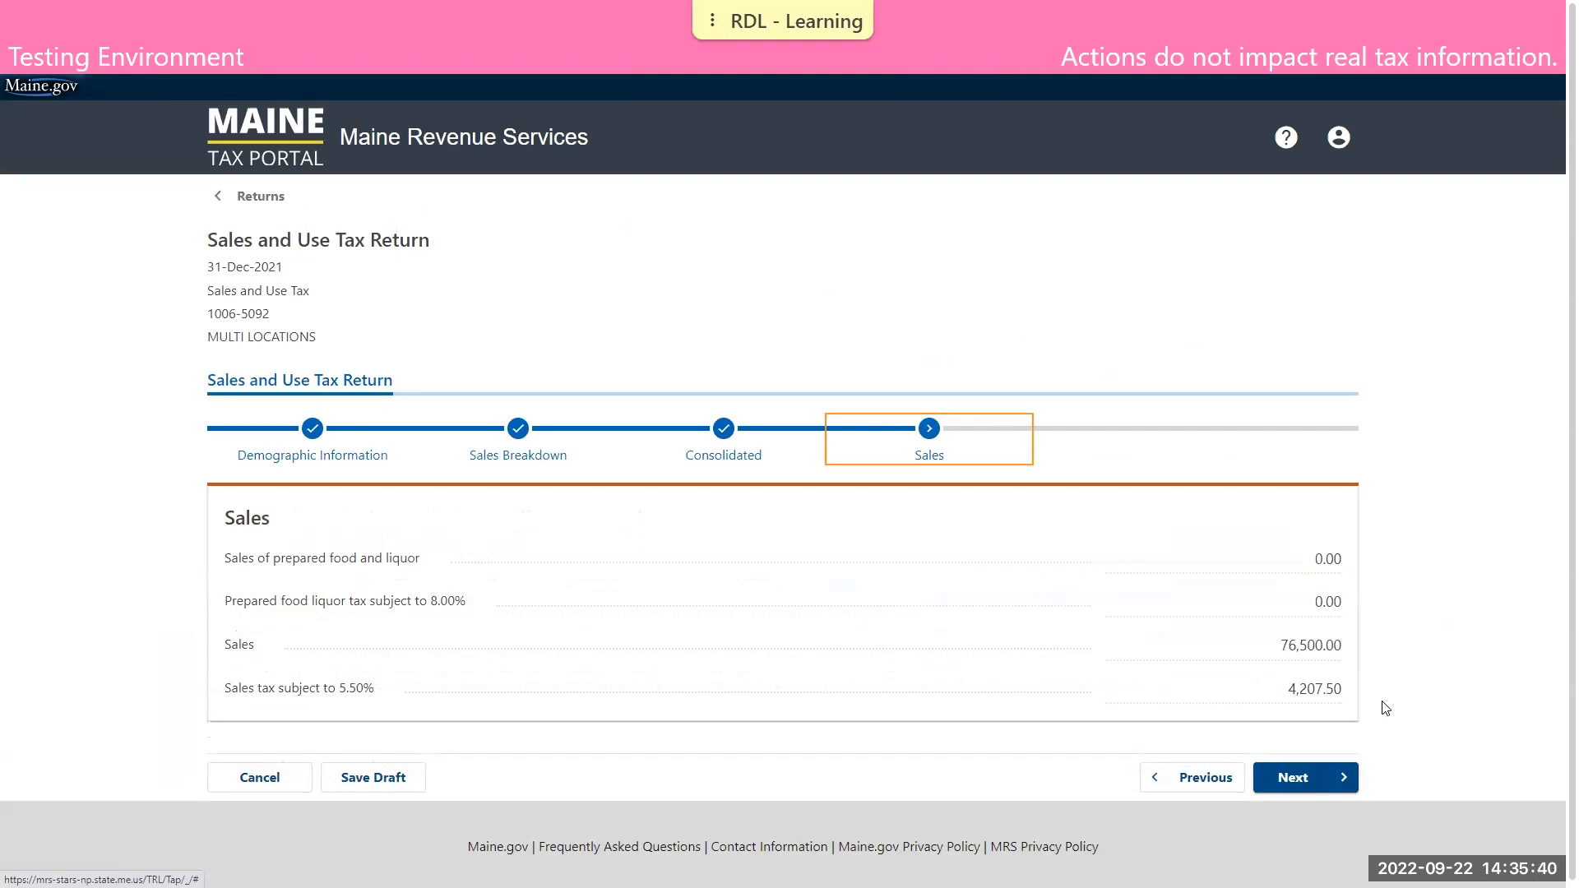
click(1342, 779)
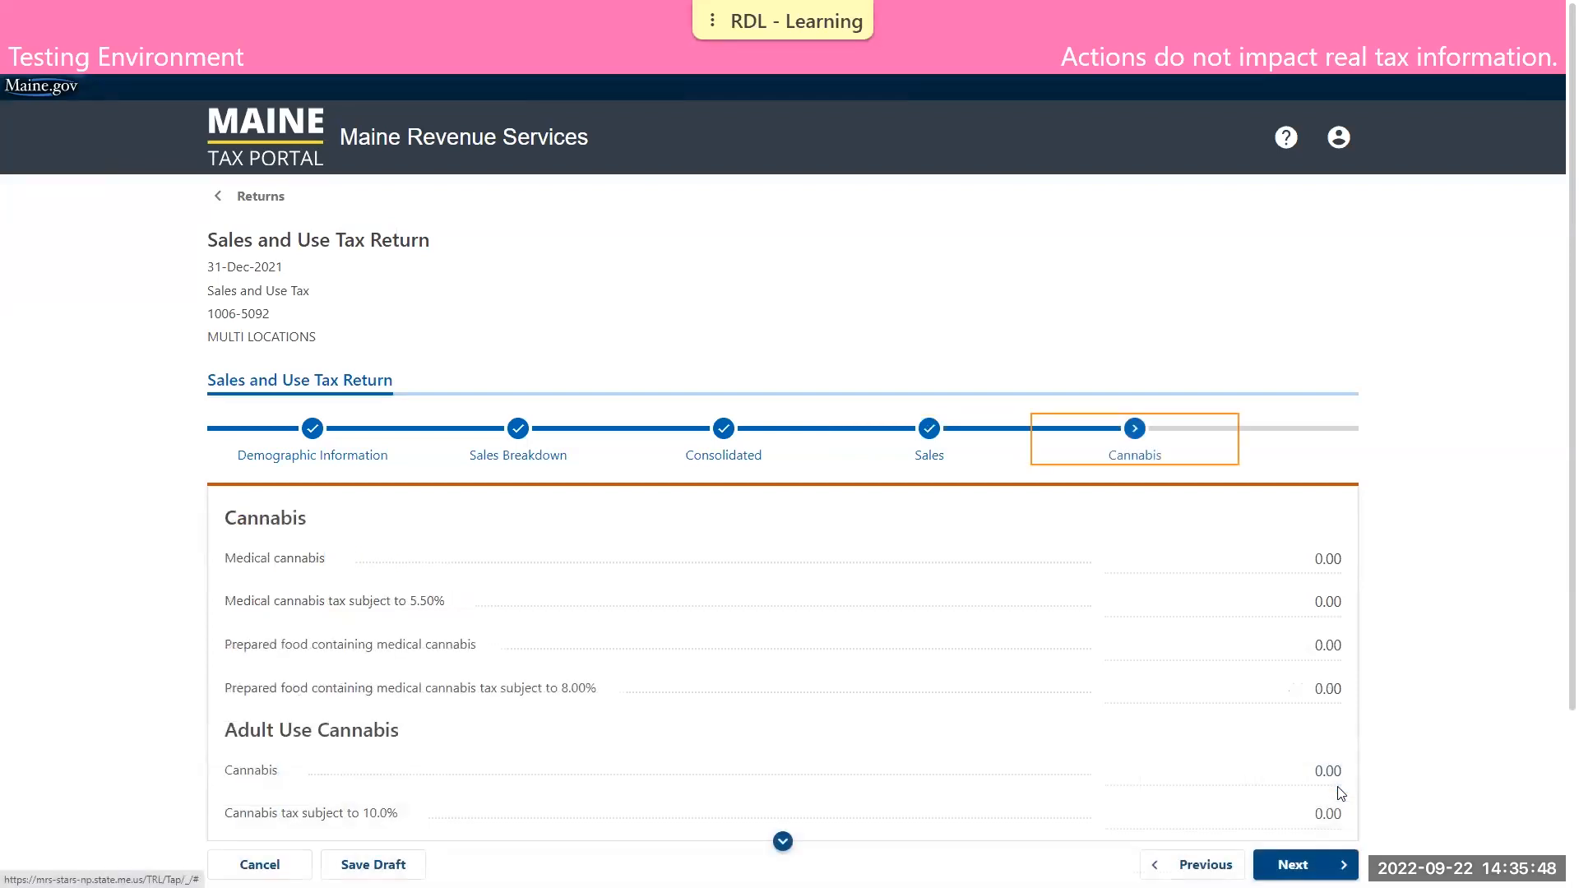
click(1343, 855)
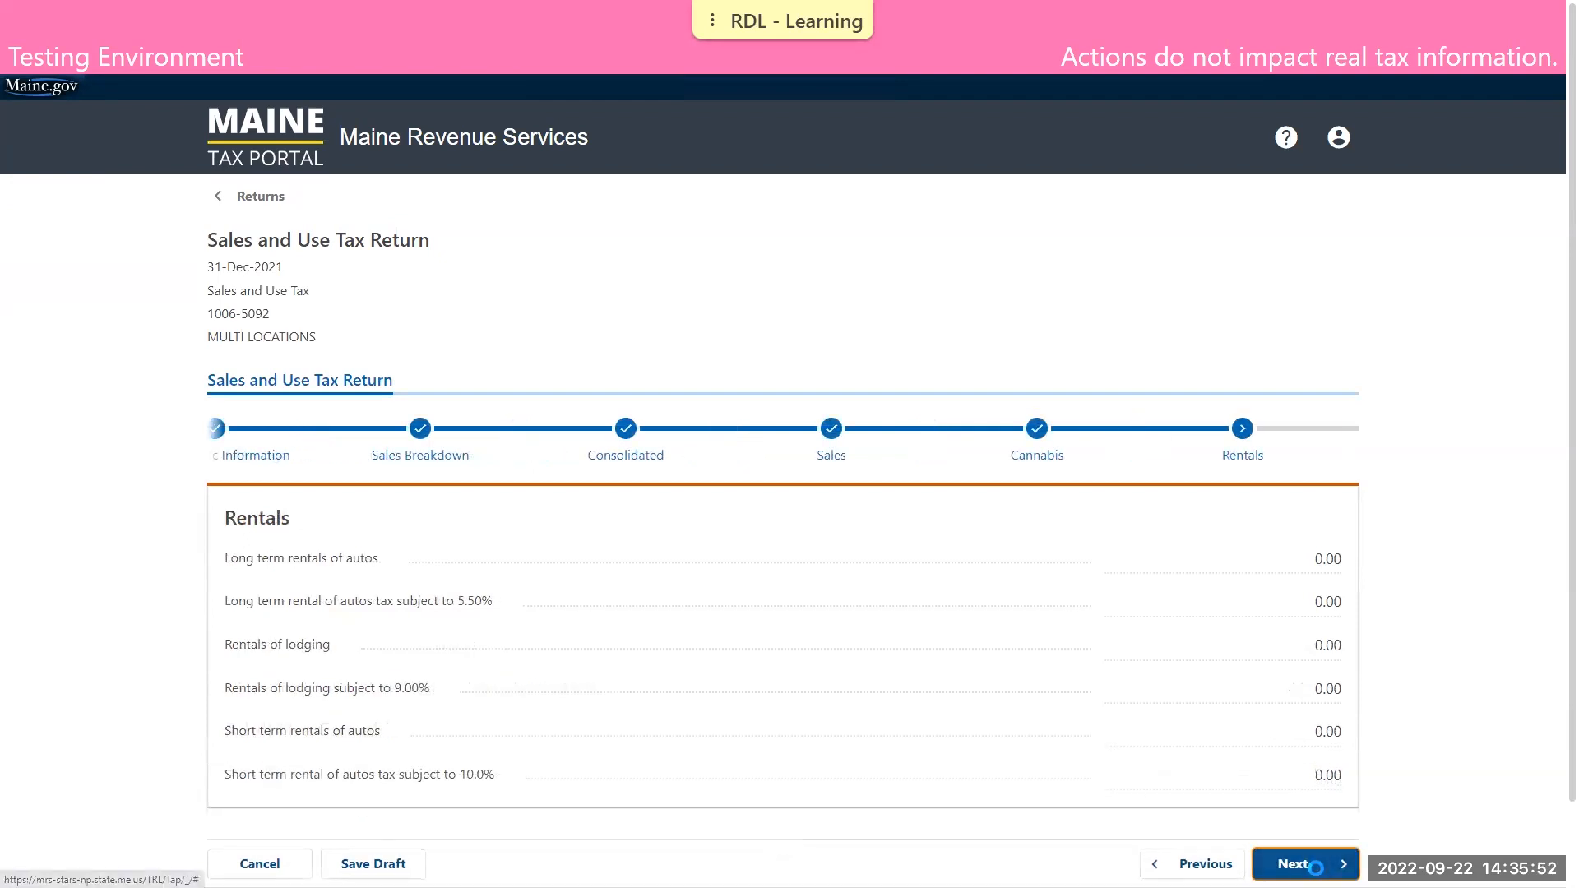
click(1316, 862)
click(1320, 694)
click(1309, 782)
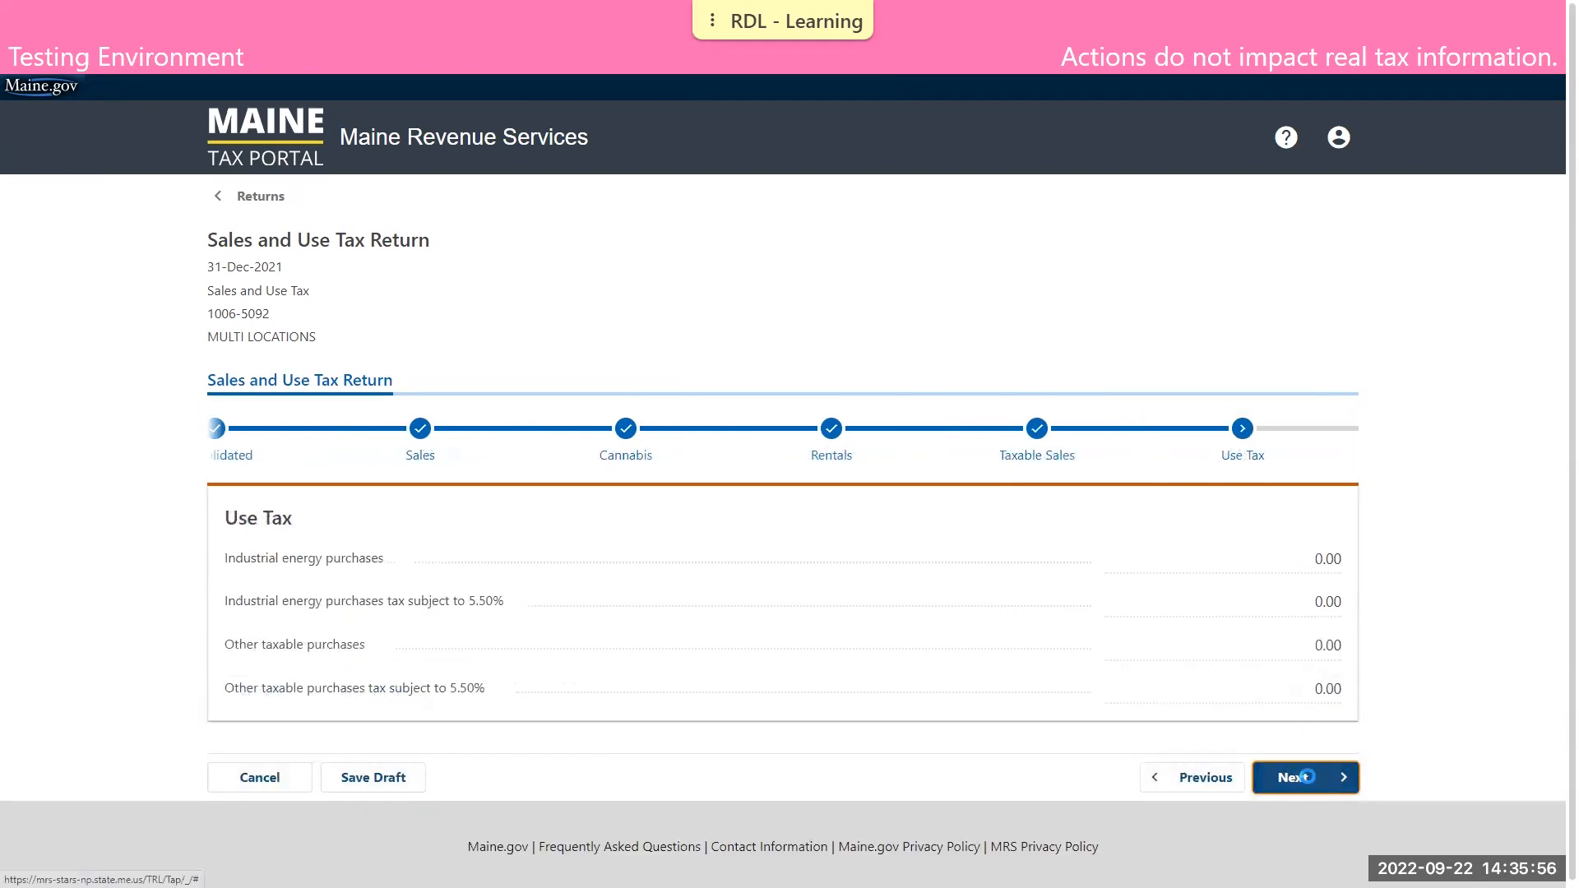
click(1315, 735)
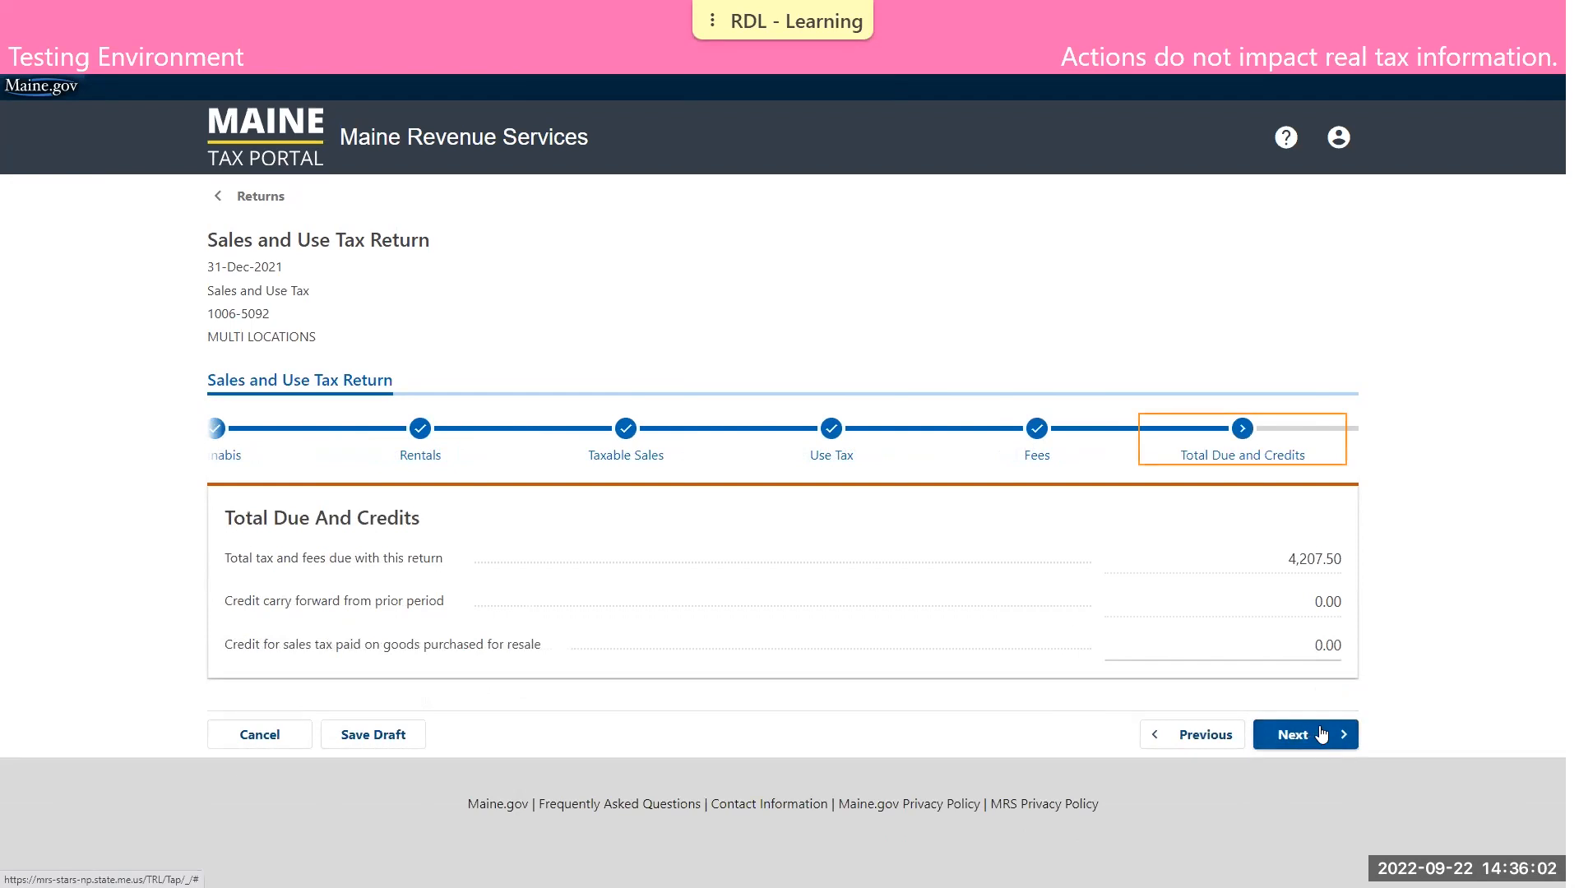
click(1325, 739)
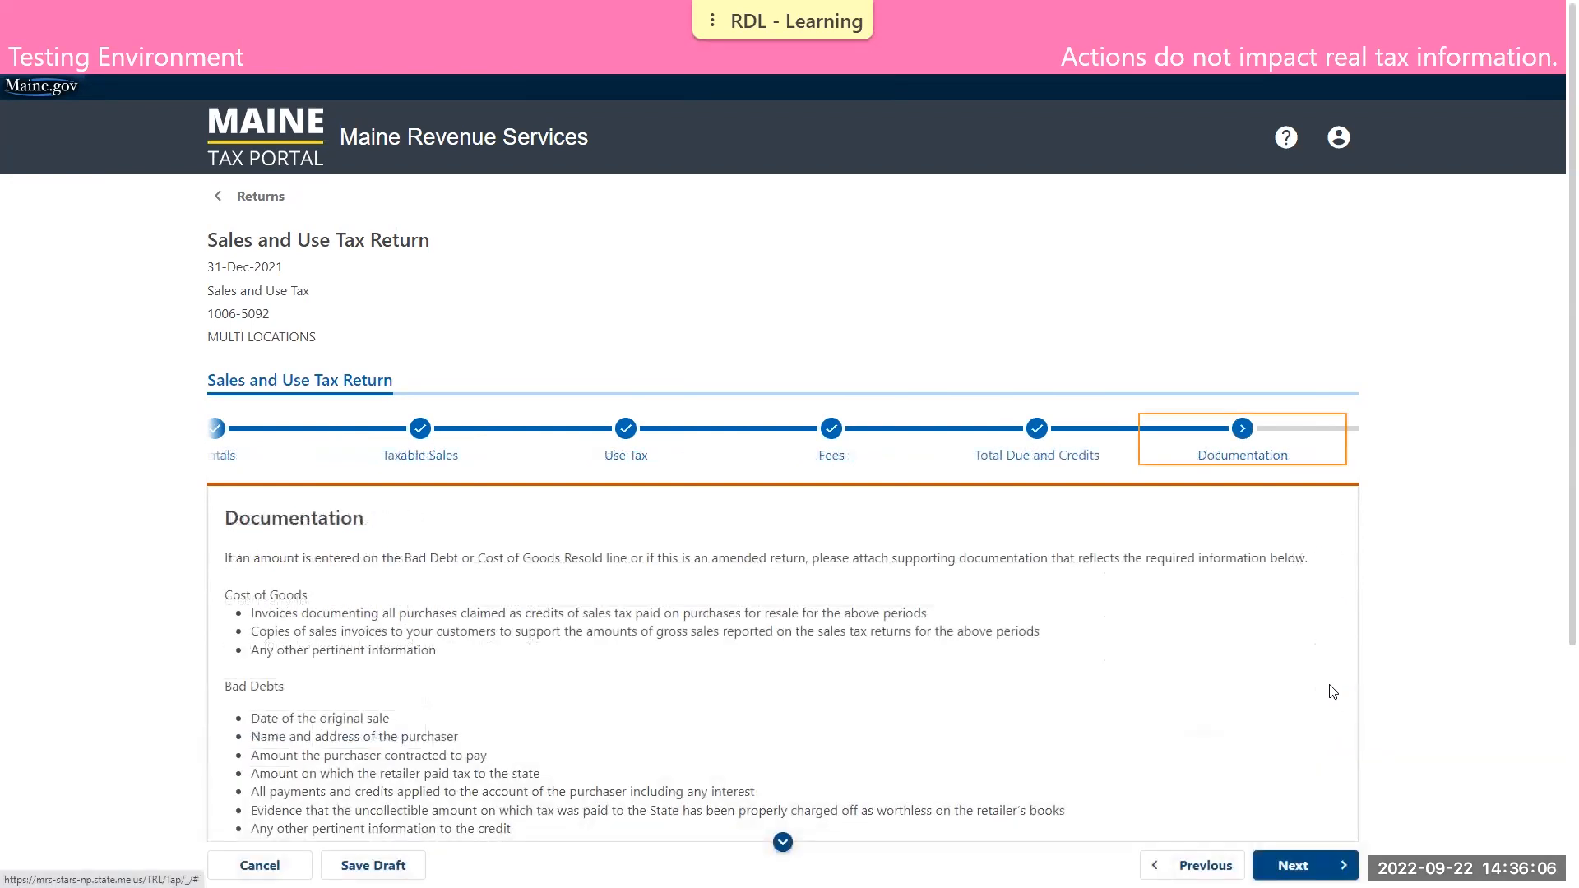
scroll(1326, 739, down, 2)
scroll(1336, 664, down, 1)
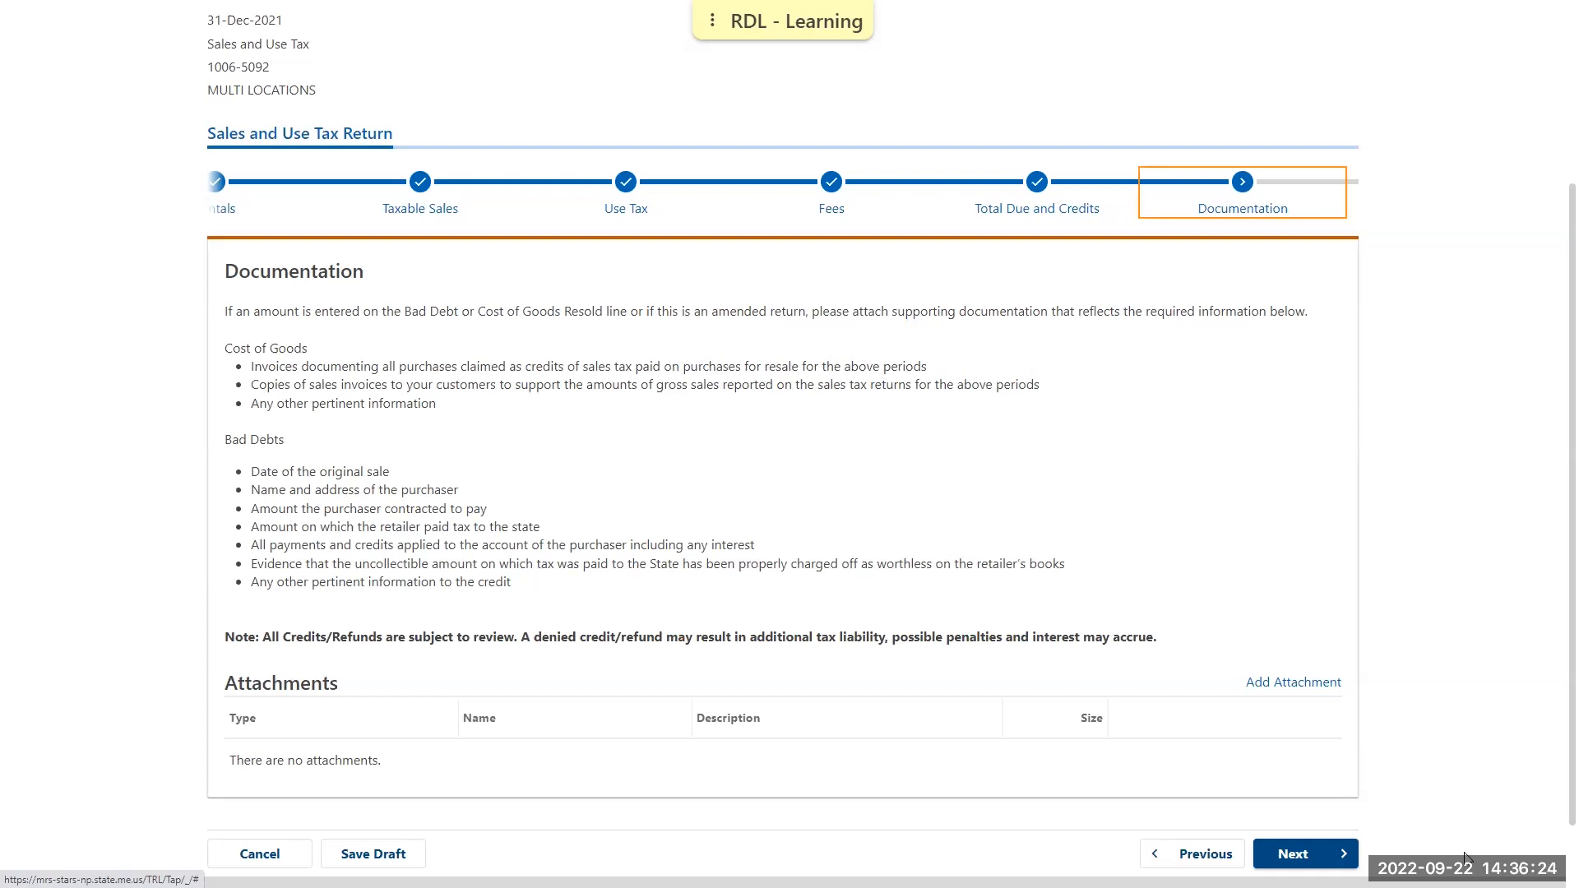
click(1316, 855)
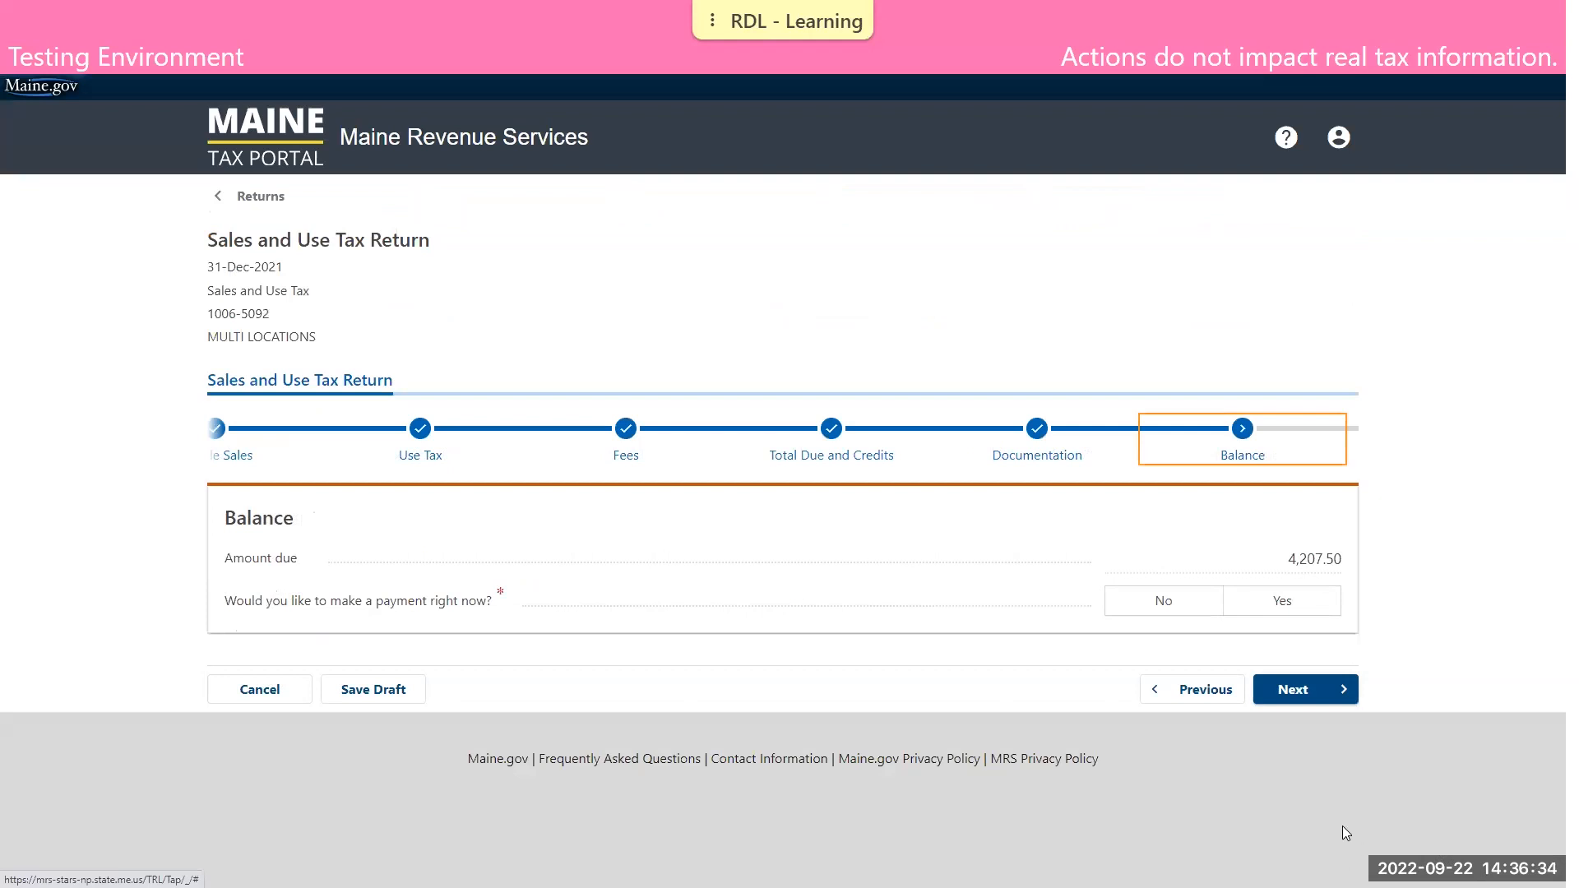
Answer No to making a payment right now and continue through the Summary to the Declaration section
click(1200, 600)
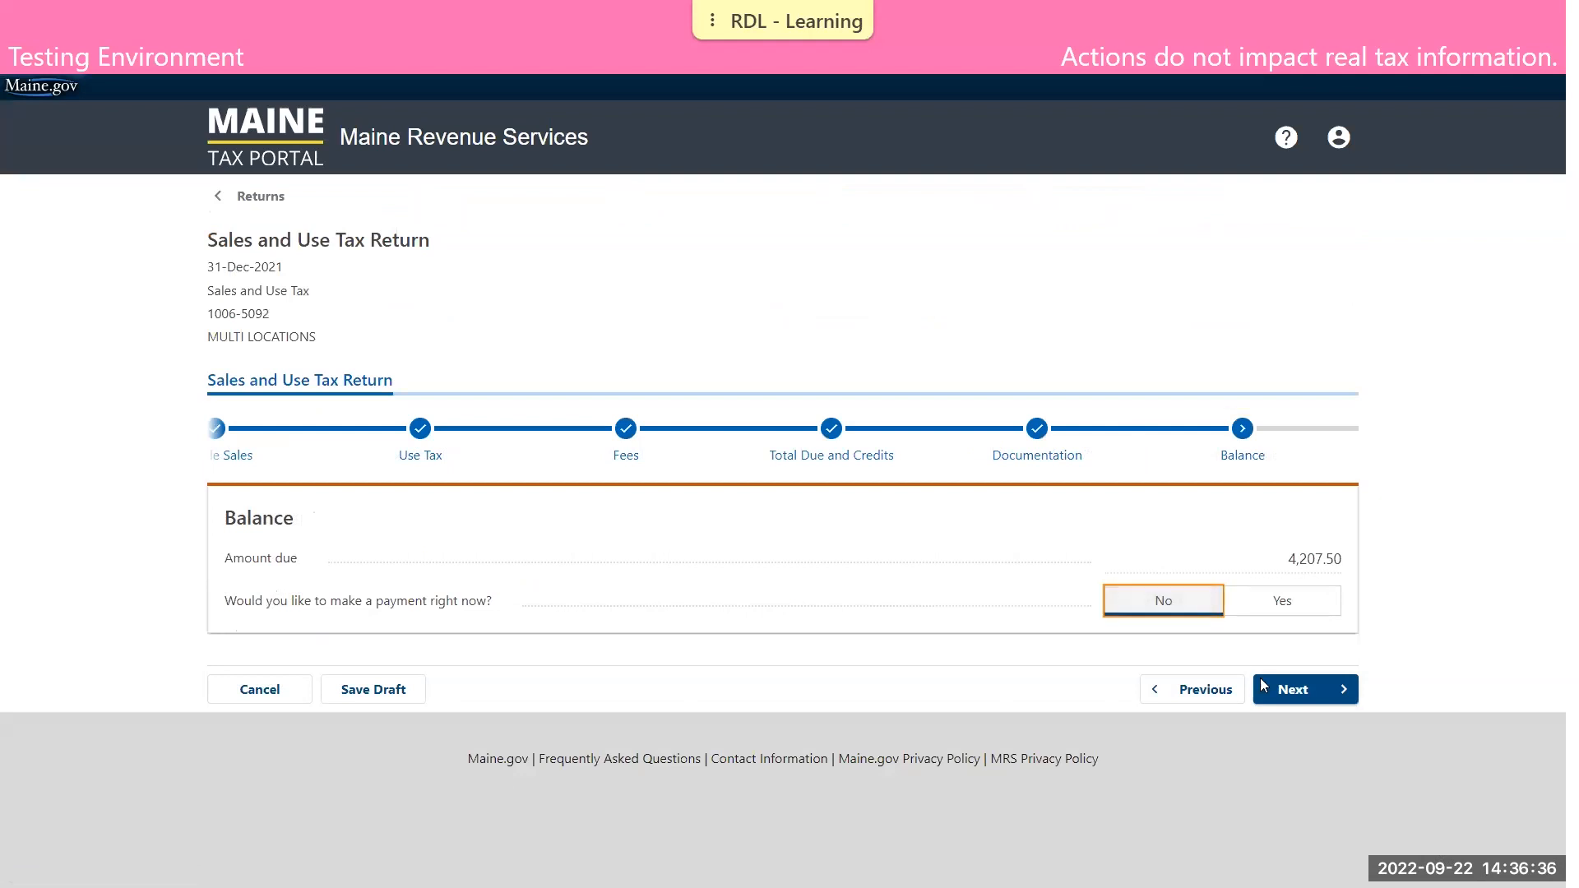
click(1293, 690)
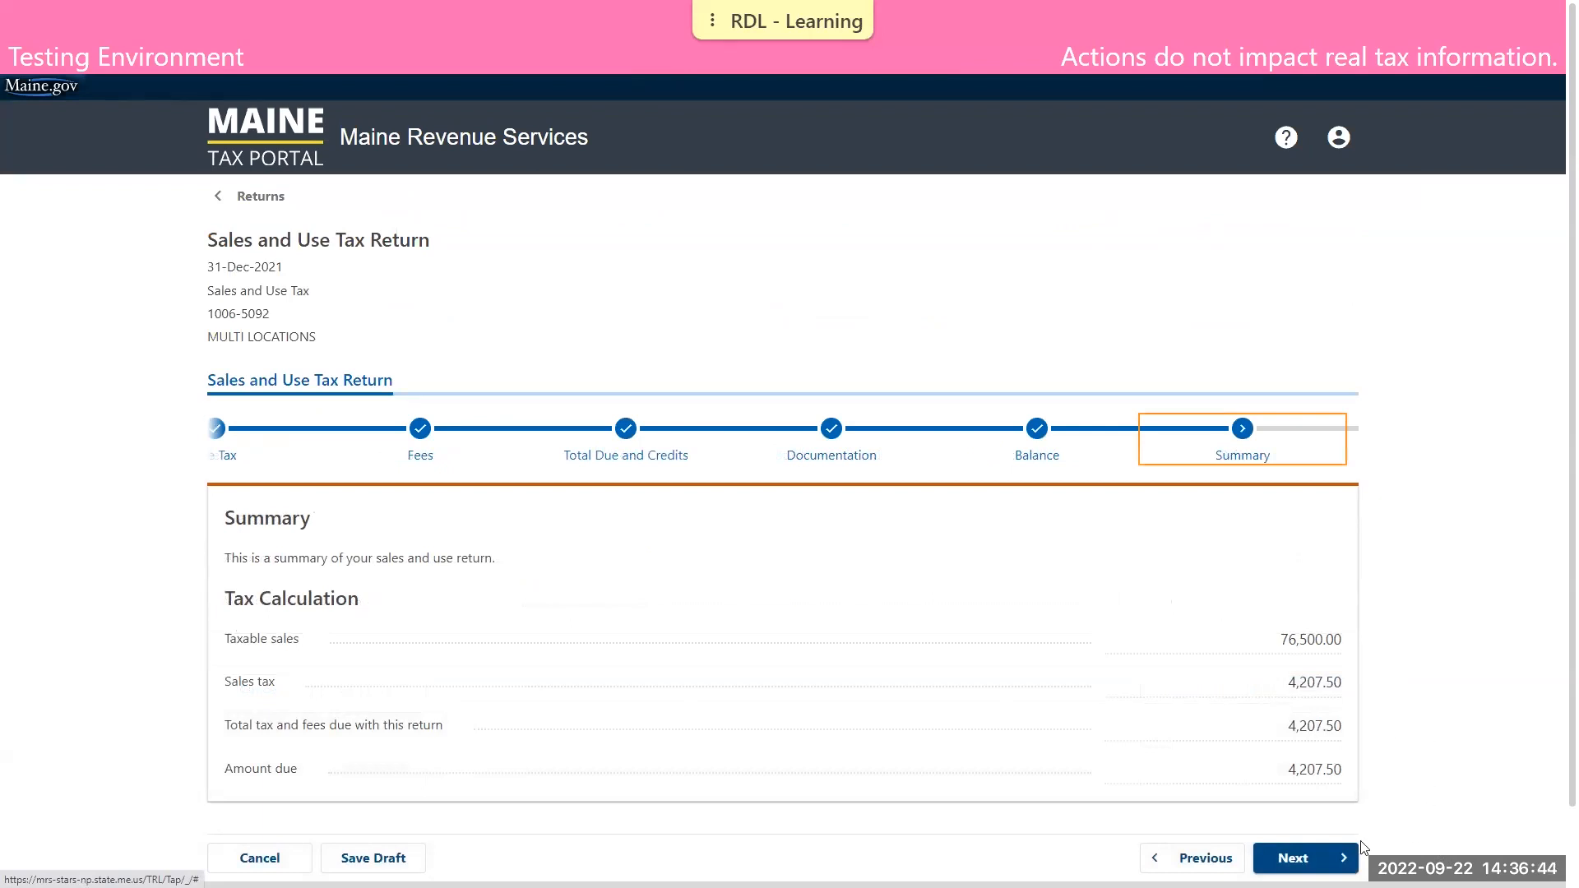
click(1304, 858)
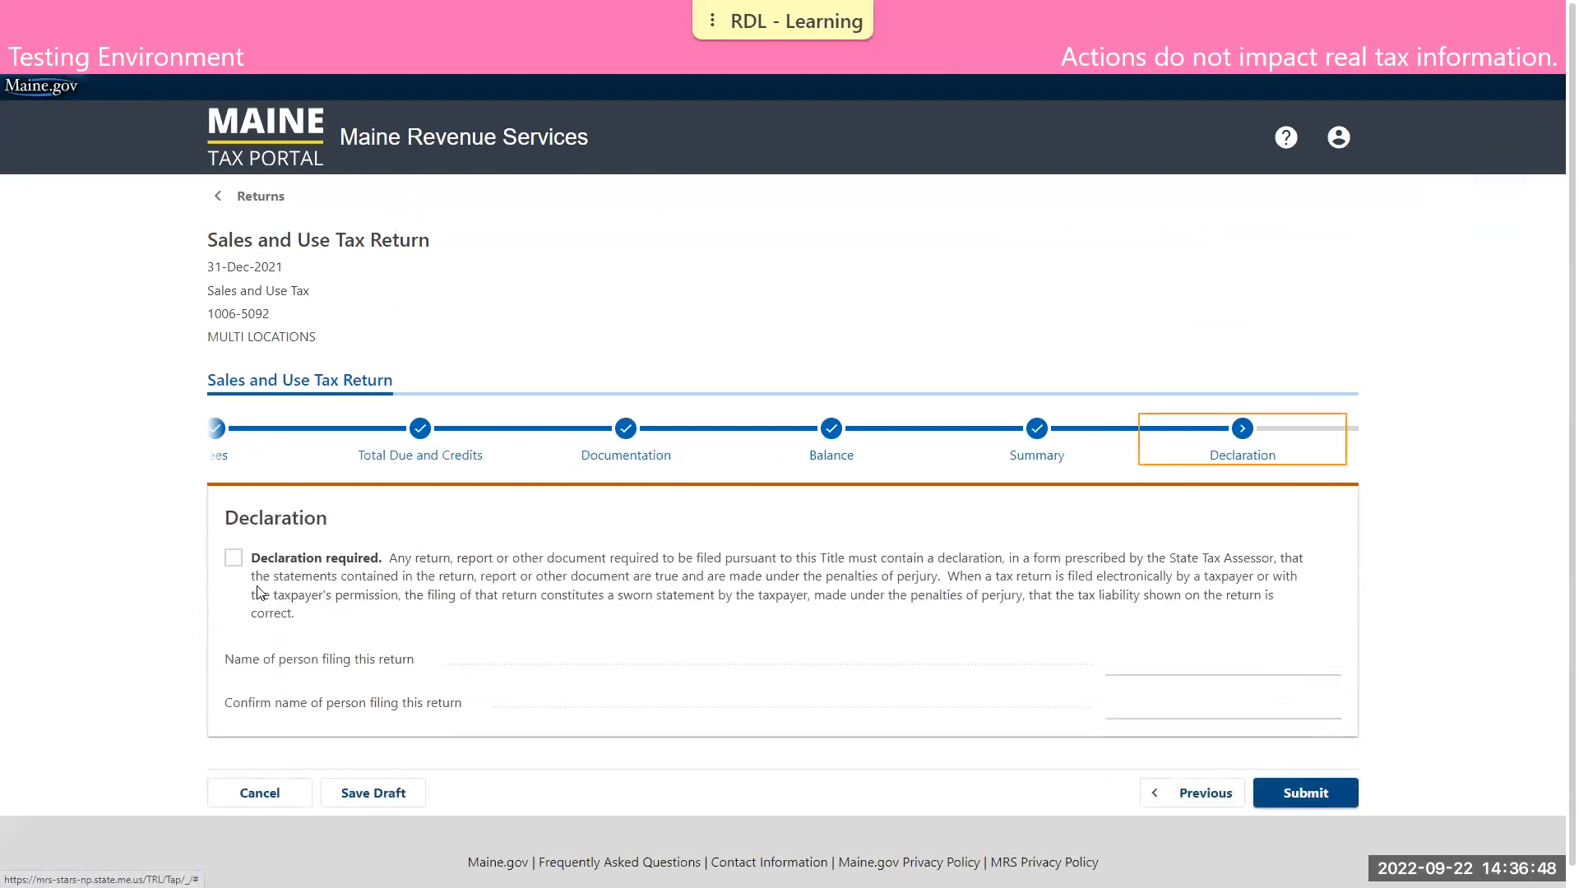
Accept the required declaration, enter and confirm the name of the person filing, and submit the return
click(234, 559)
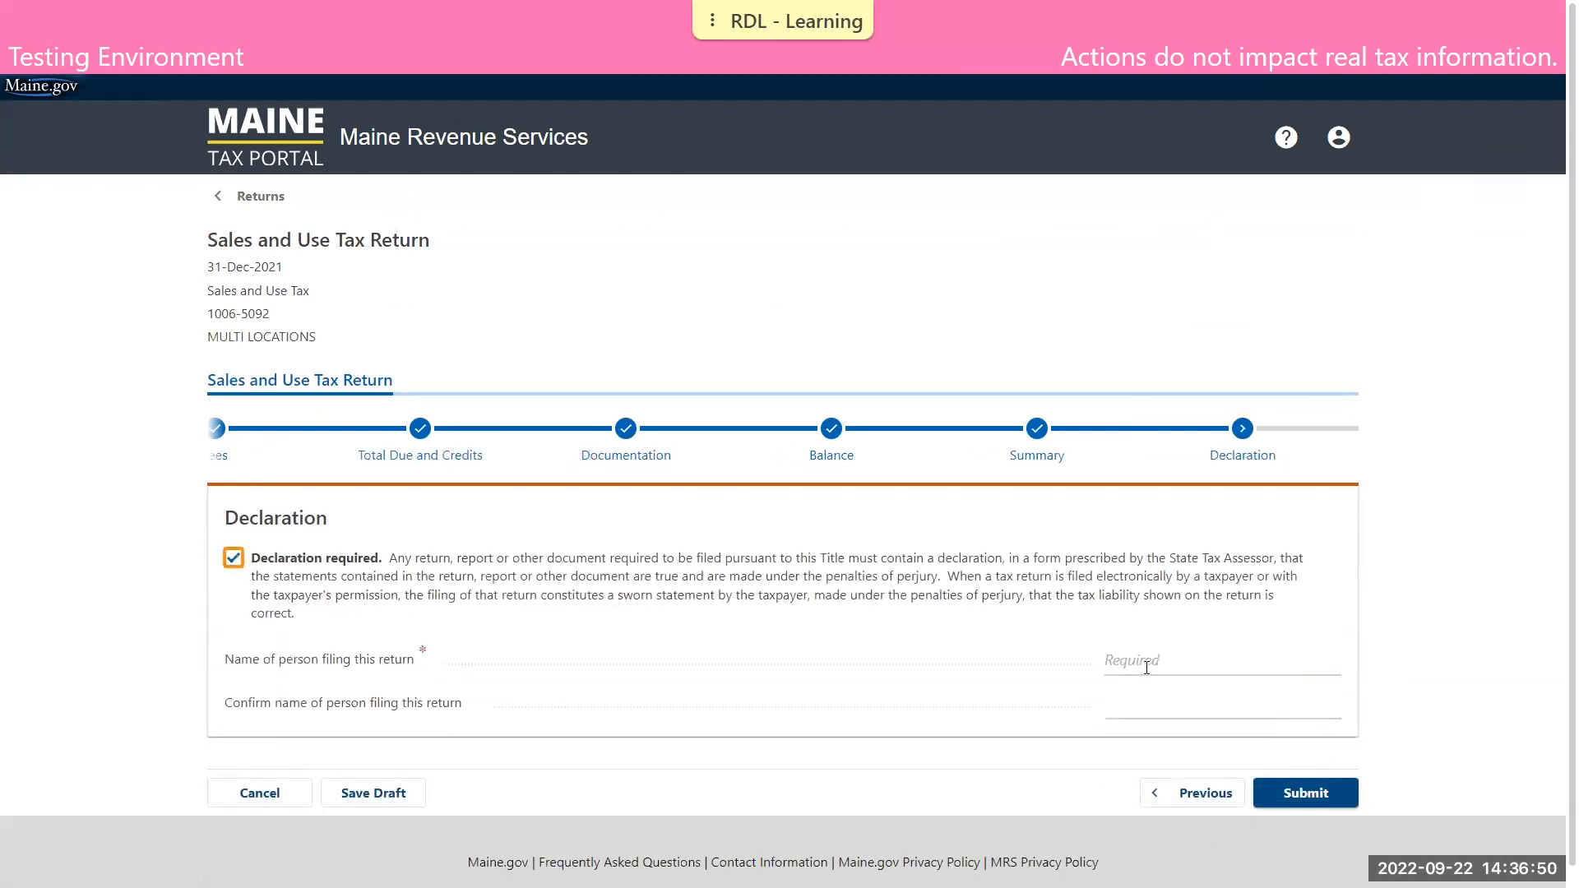
click(1105, 663)
text(DEMO TAXPAYER)
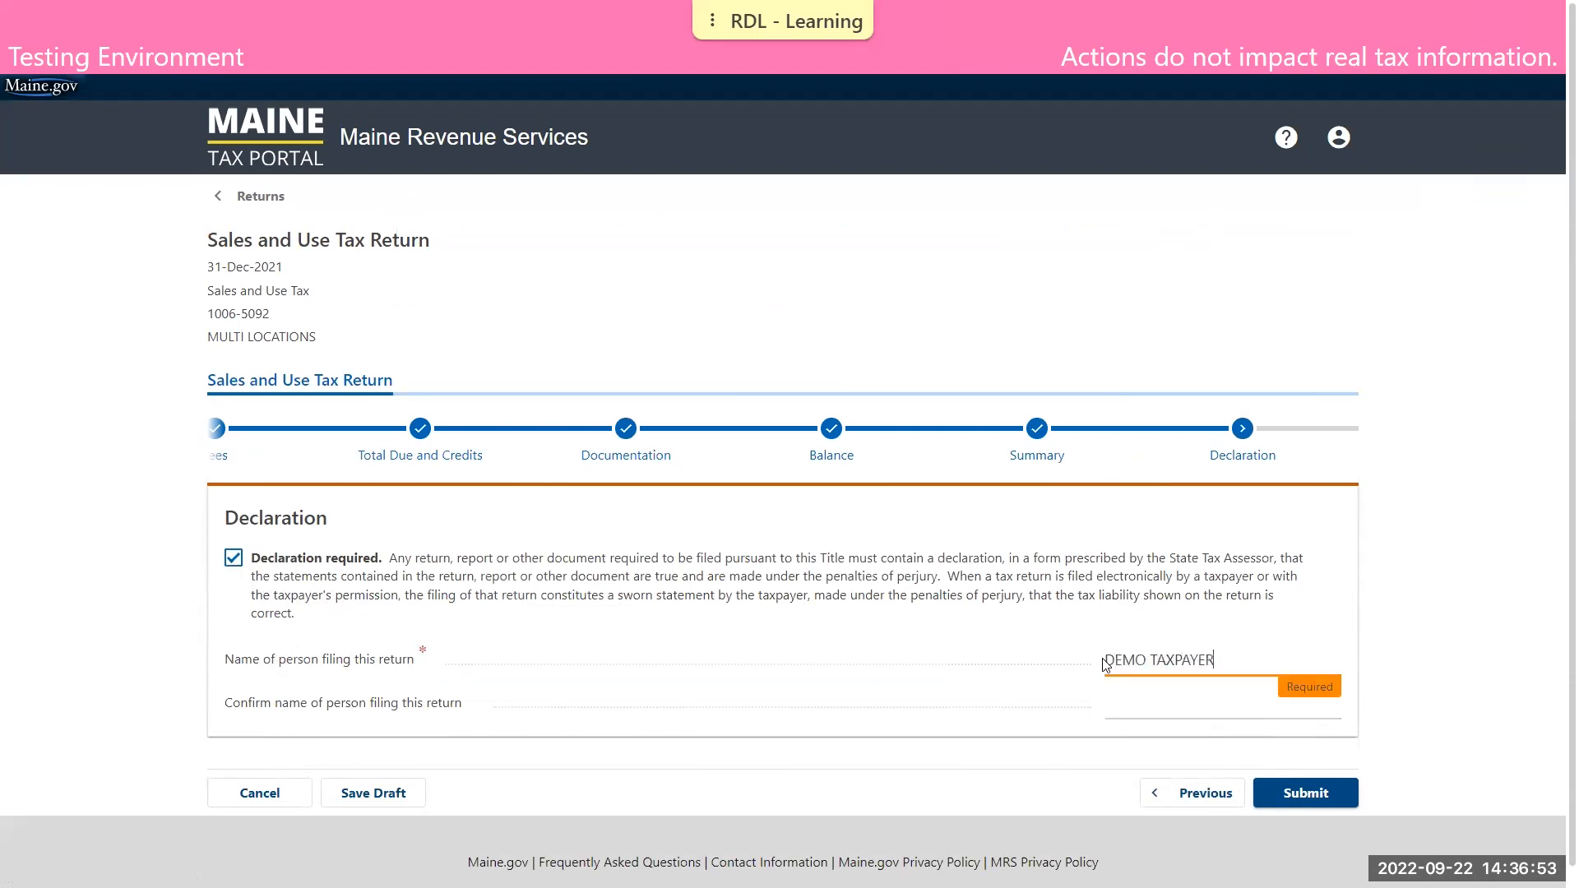
key(Tab)
text(DEMO )
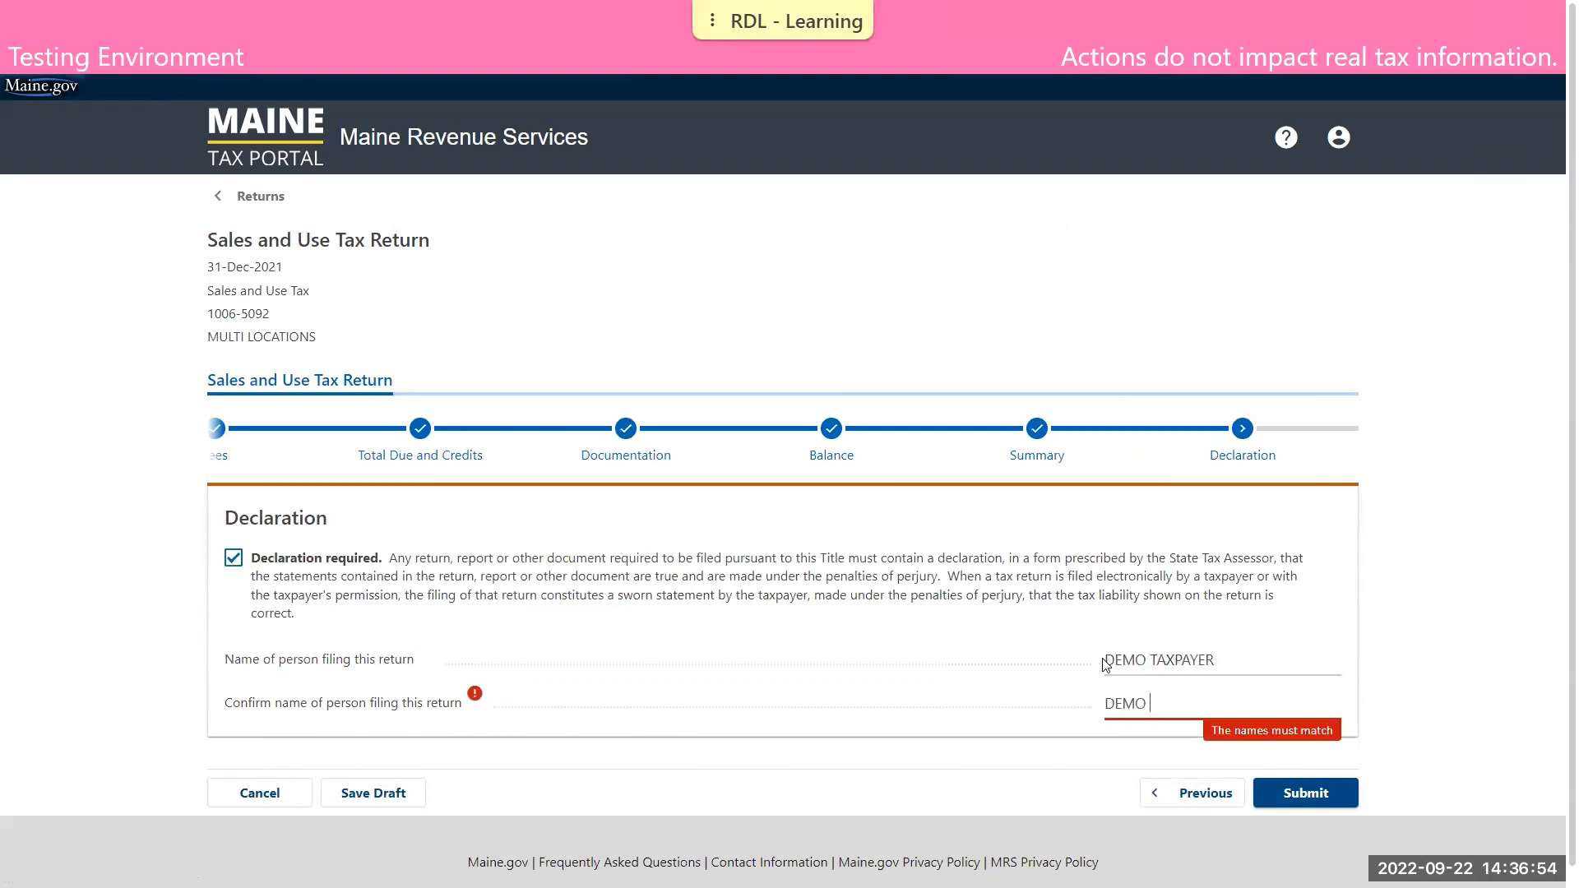
text(TAXPAYER)
click(1436, 647)
click(1331, 803)
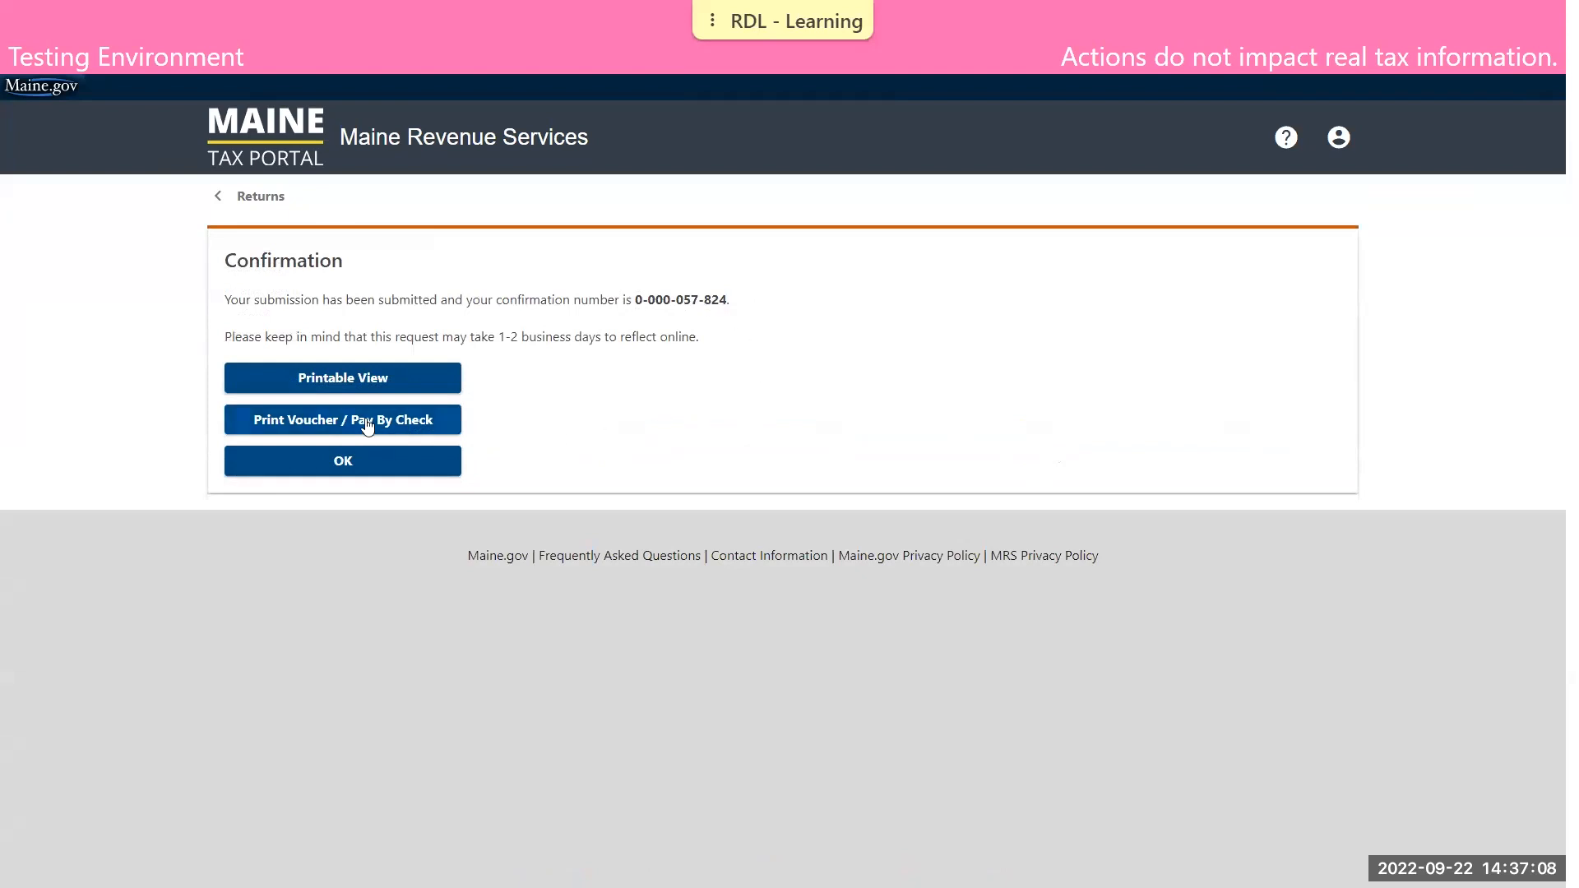
View the voucher for paying the return by check, and close both the voucher and the submission confirmation
click(311, 434)
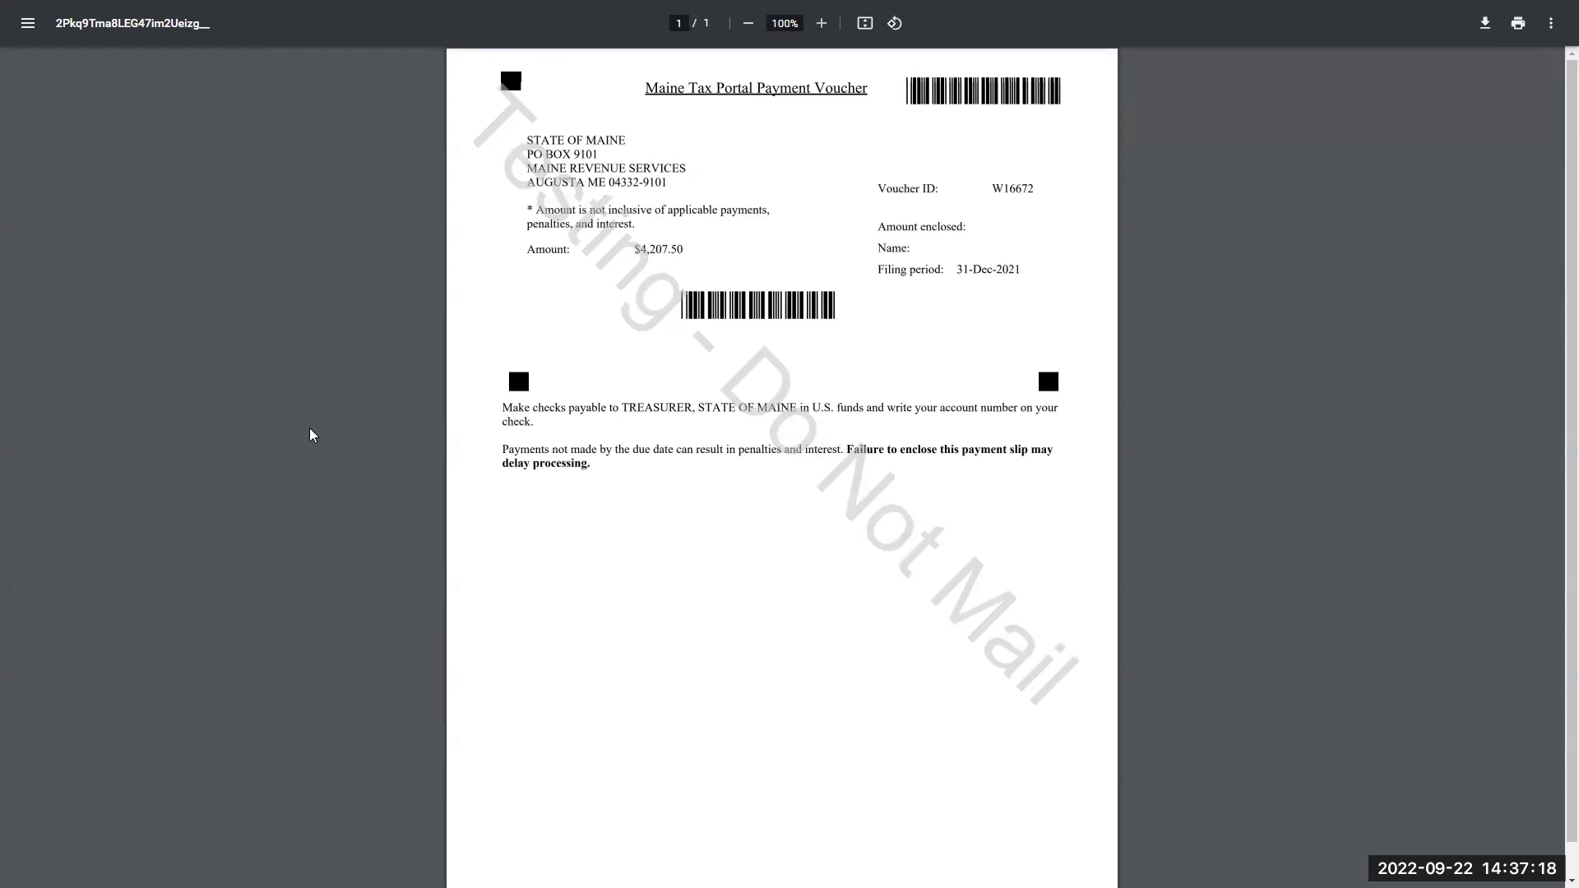
key(ctrl+w)
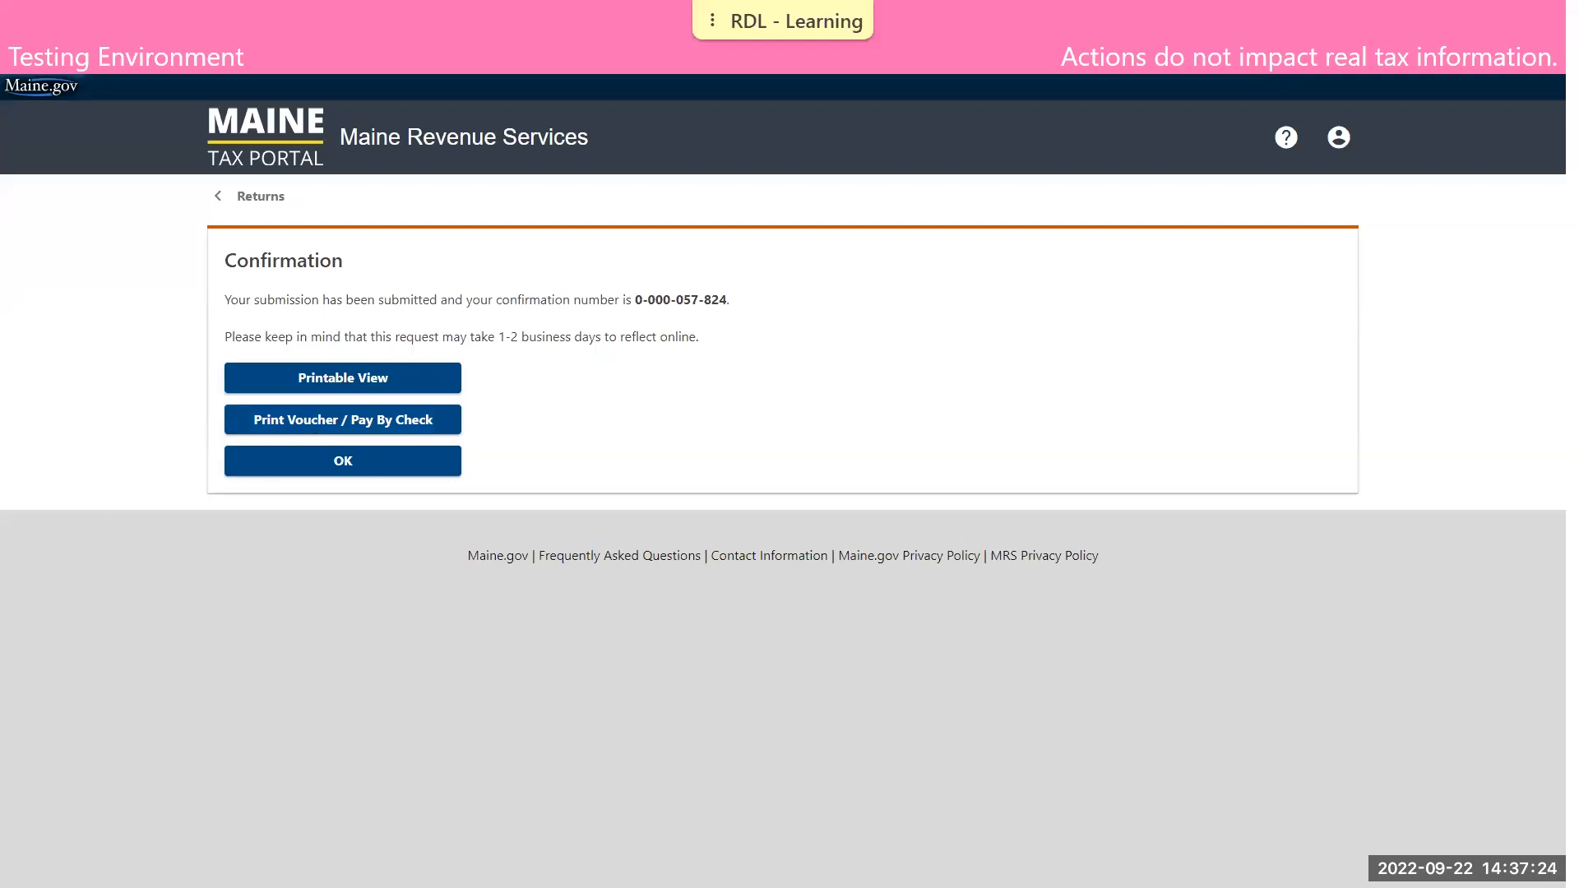
click(393, 461)
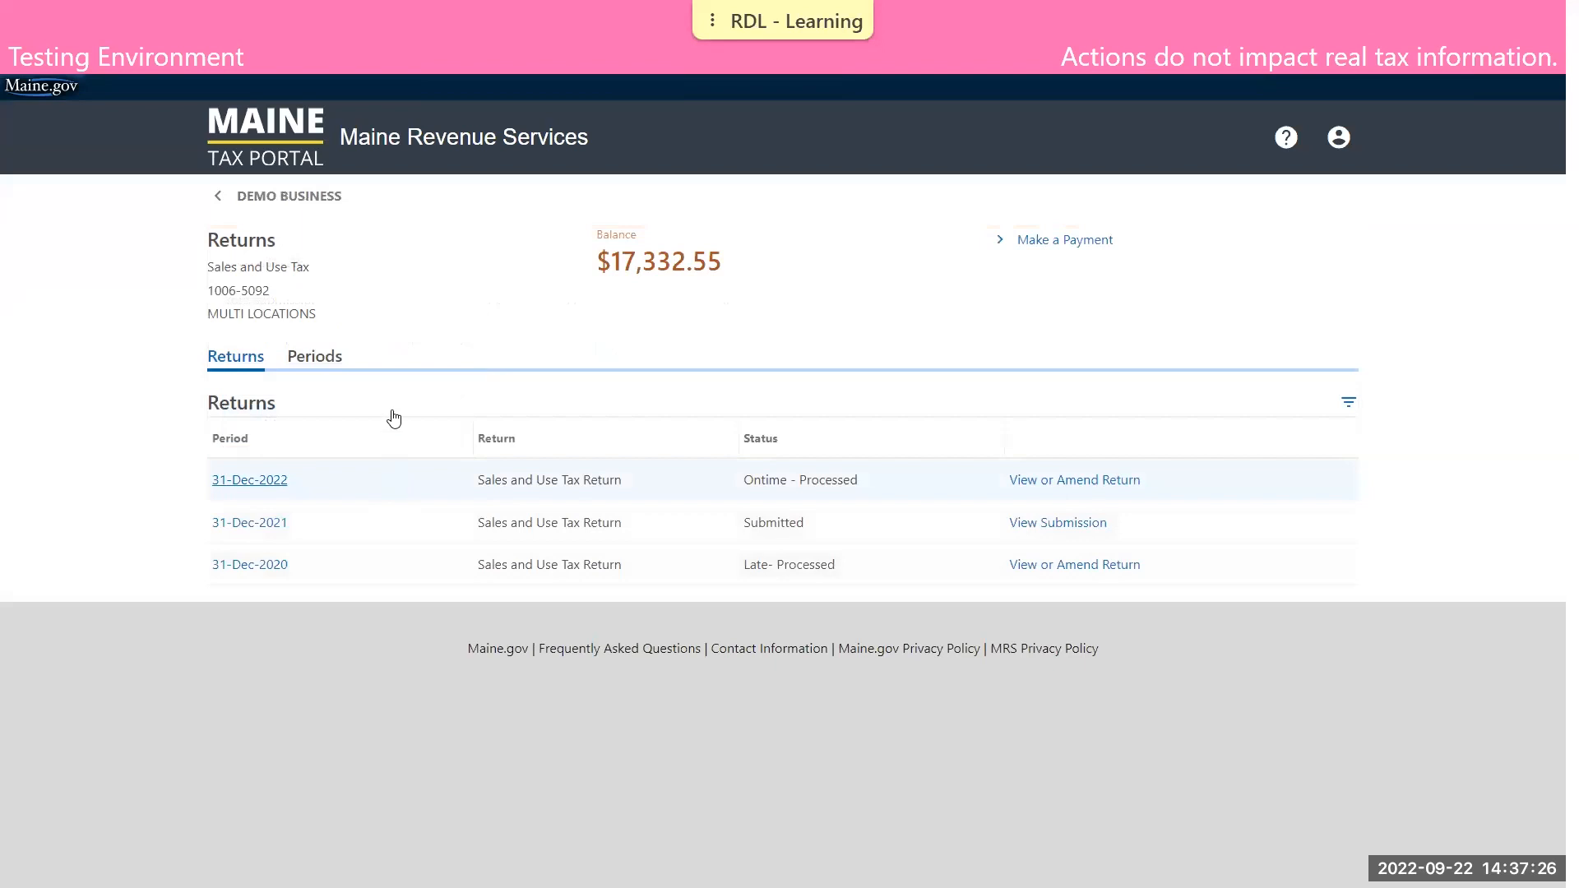
Return to the DEMO BUSINESS summary and open Manage Locations for the multi-location Sales and Use Tax account
click(284, 199)
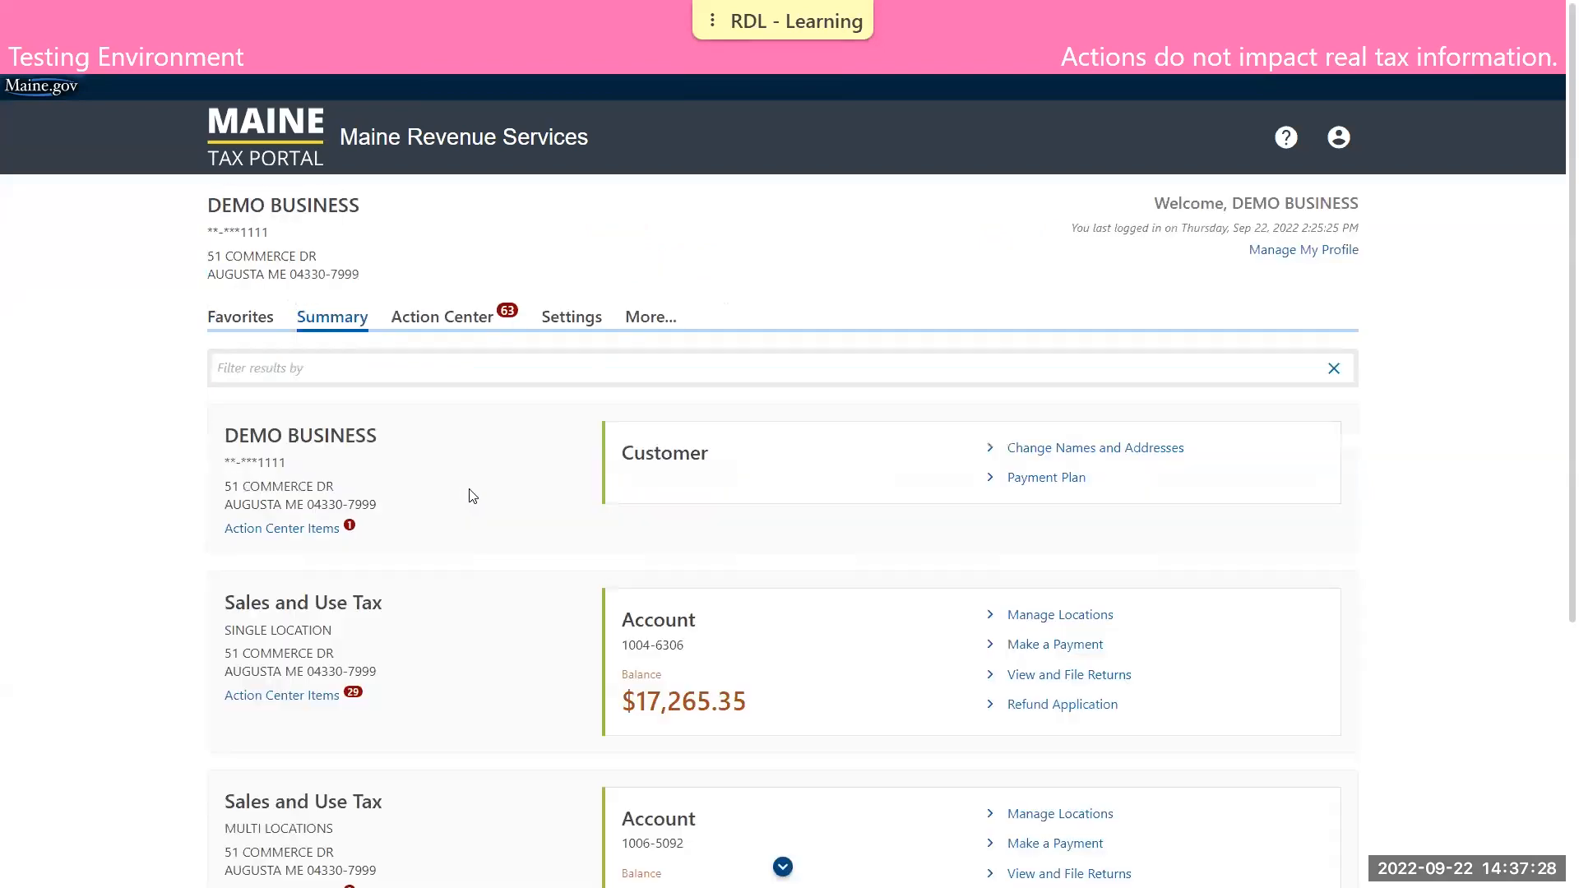
scroll(458, 477, down, 2)
scroll(459, 478, down, 1)
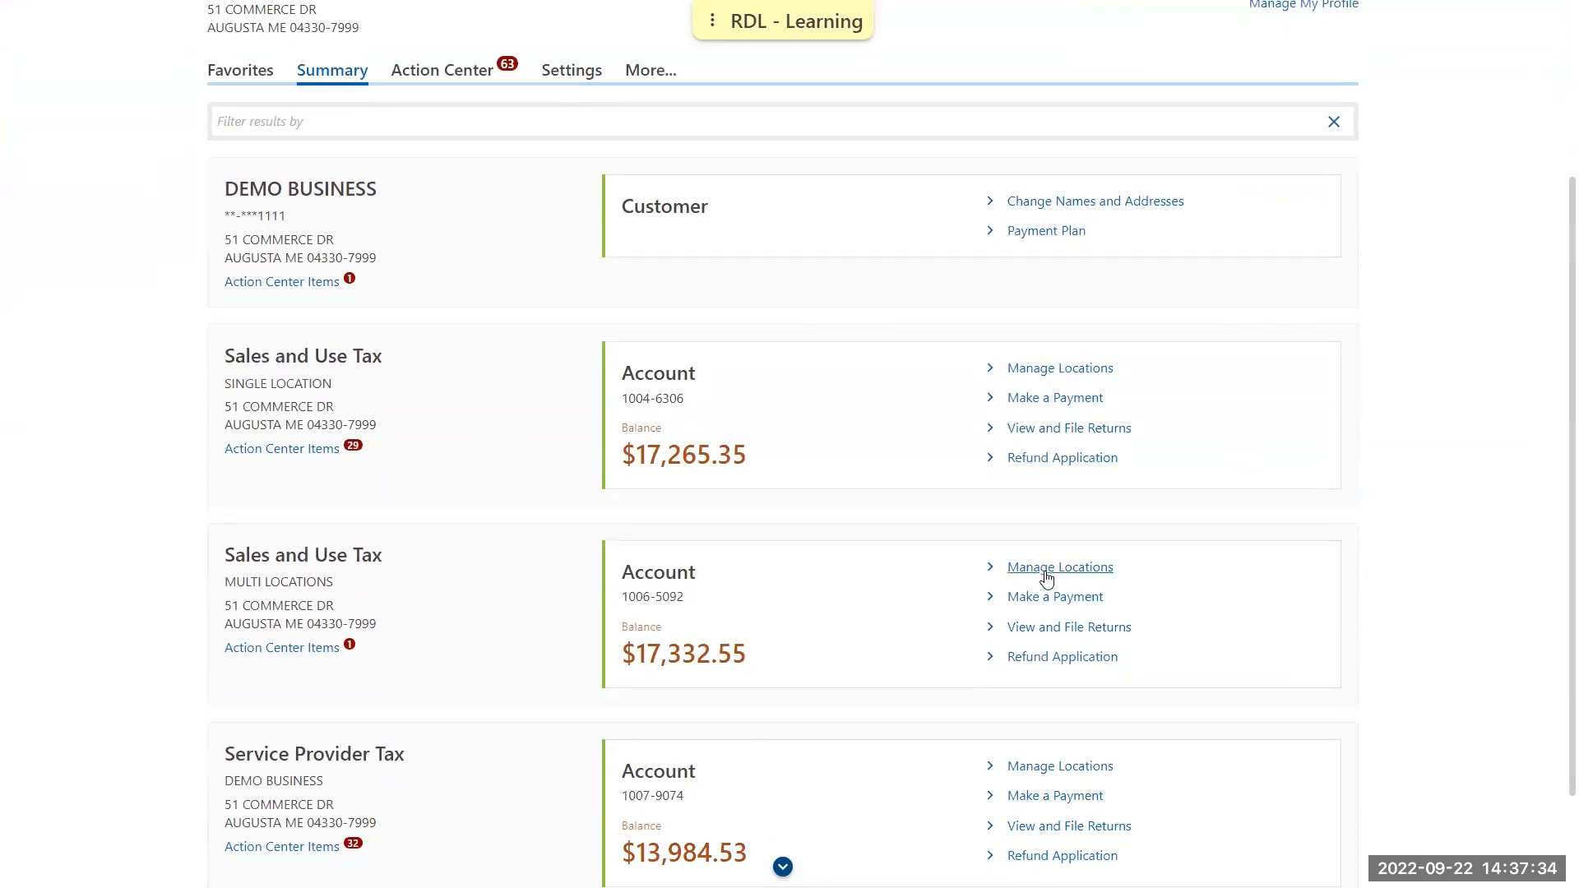
click(1088, 577)
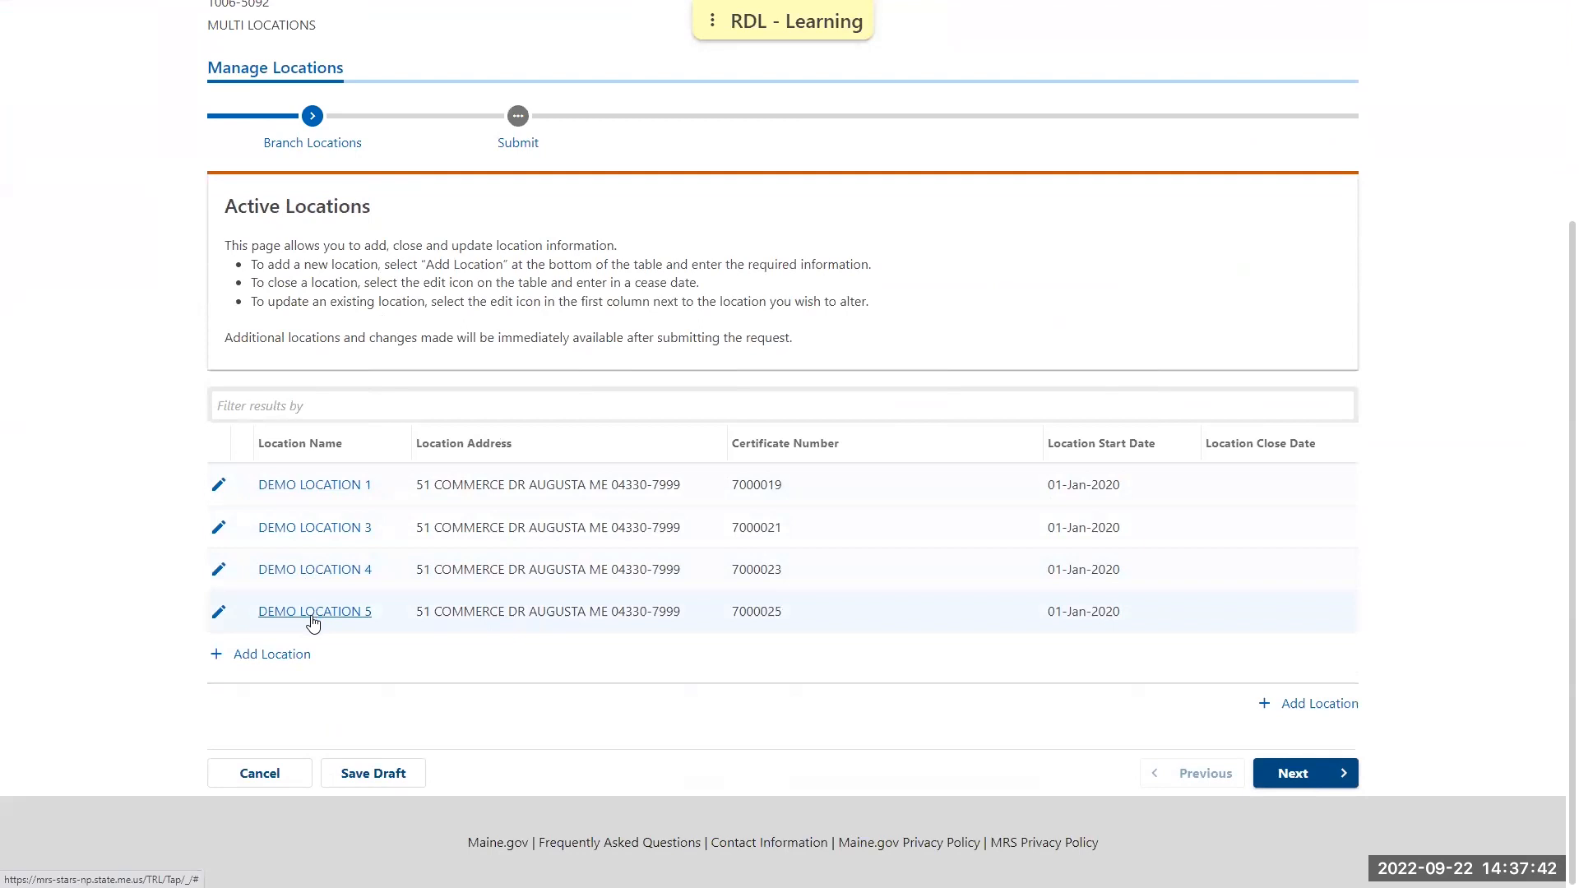
Give DEMO LOCATION 3 a location close date of 01-Apr-2022, confirm closing the branch, and save the location's changes
click(218, 527)
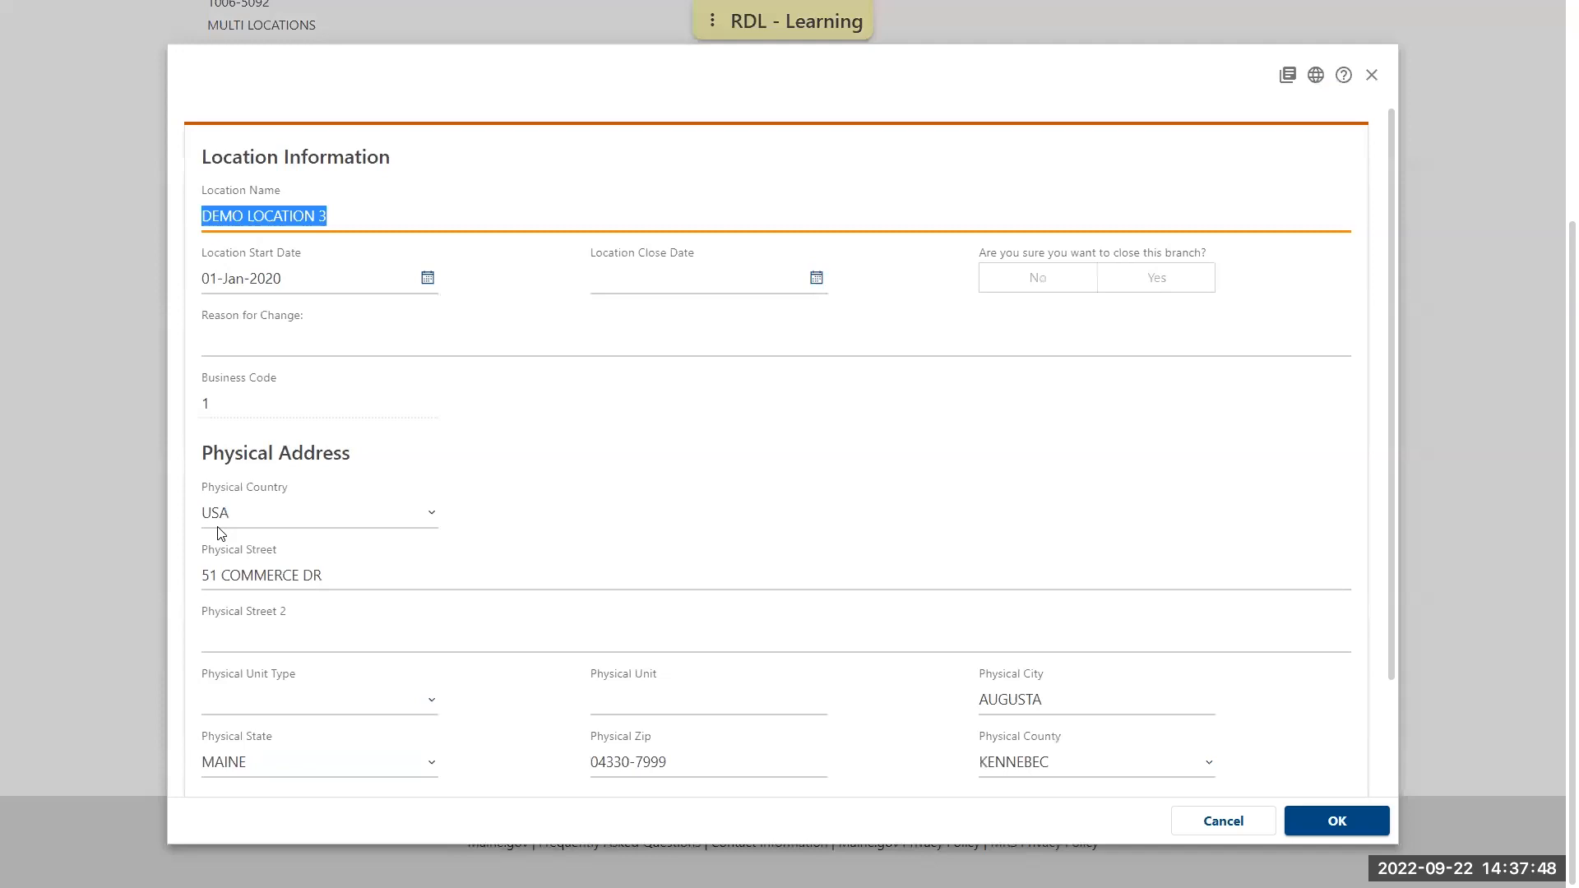
click(638, 286)
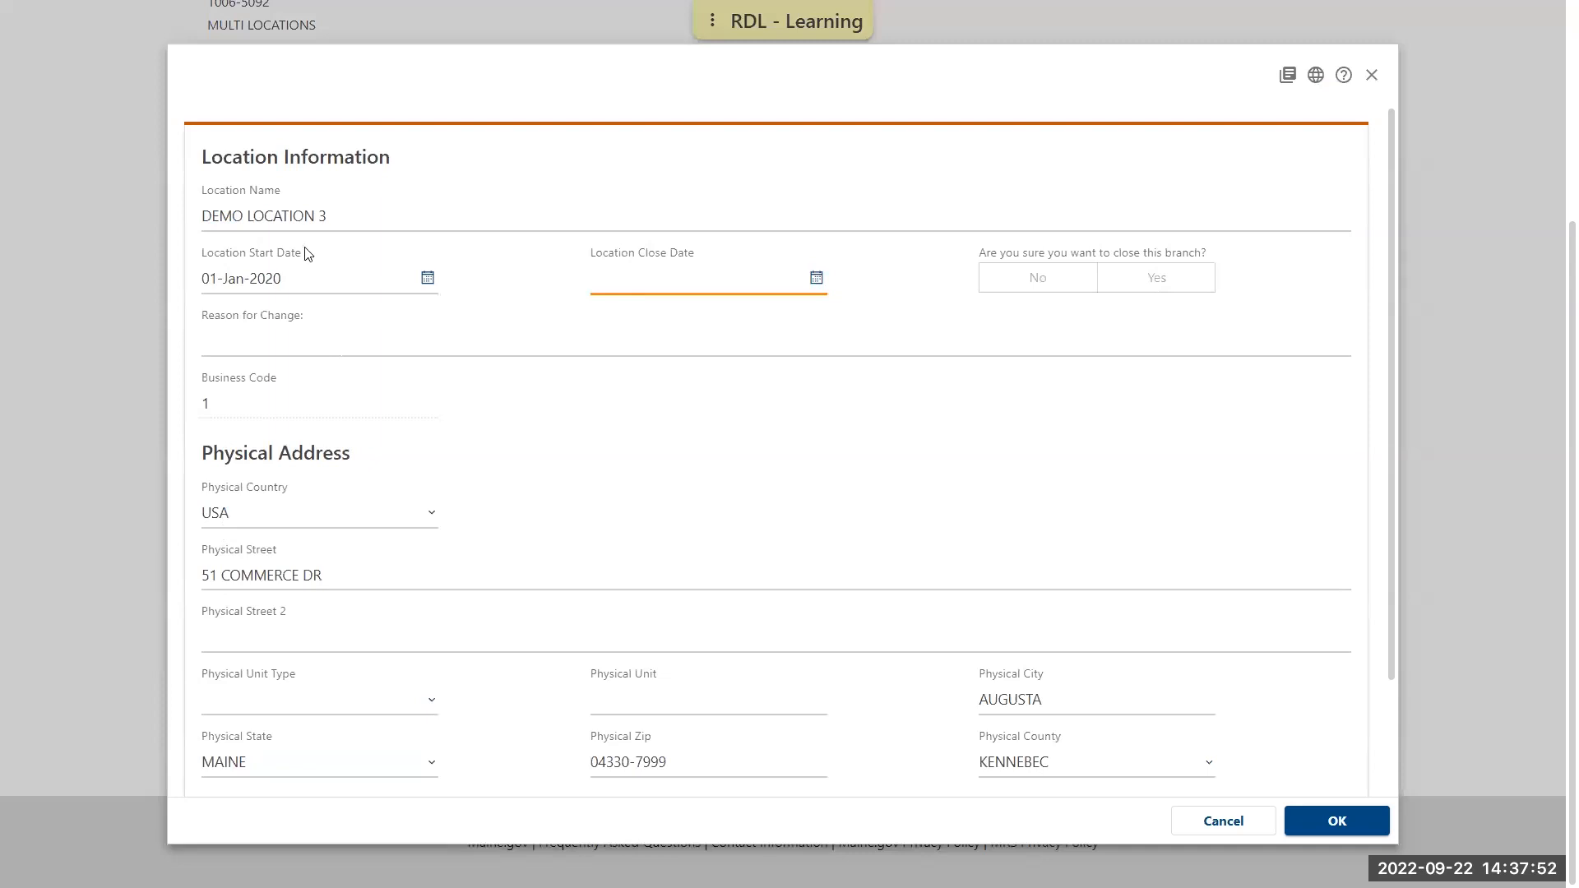
click(341, 211)
click(312, 278)
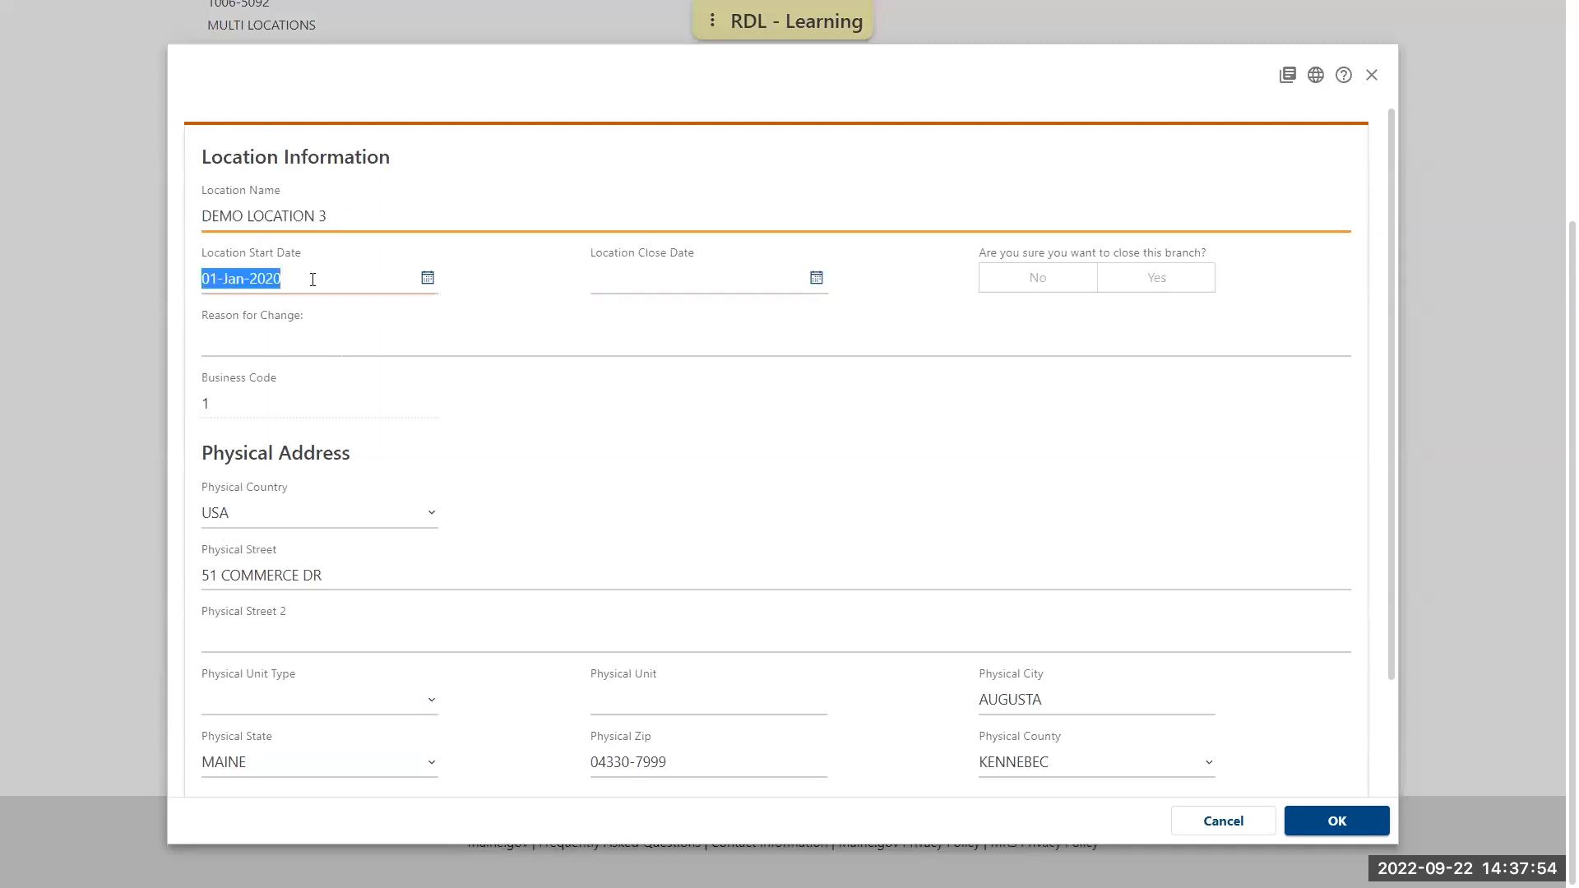
click(374, 563)
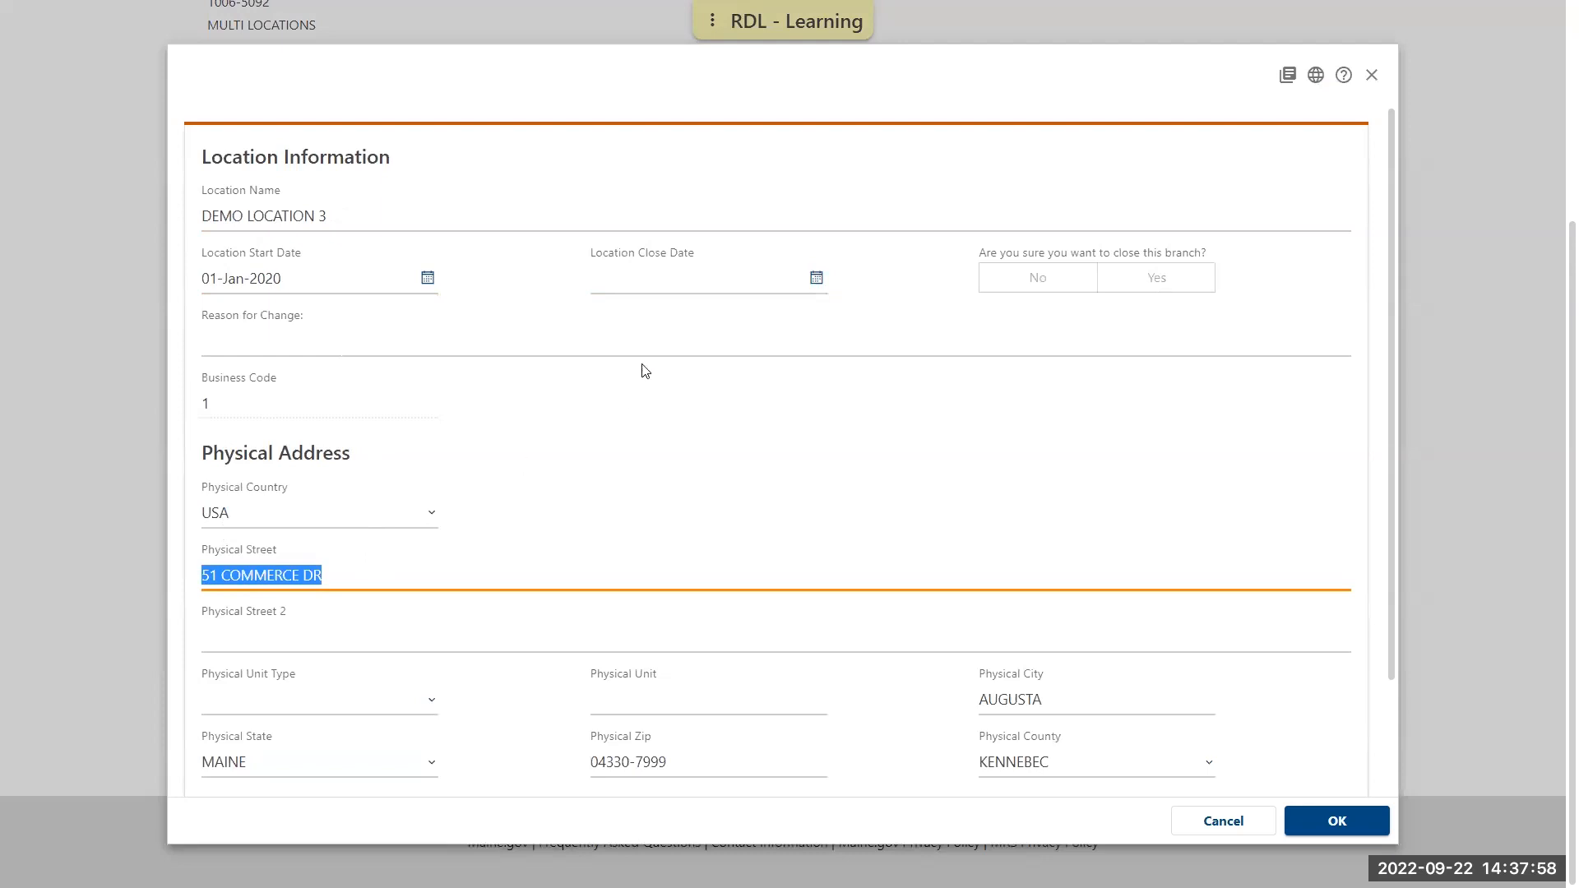
click(638, 287)
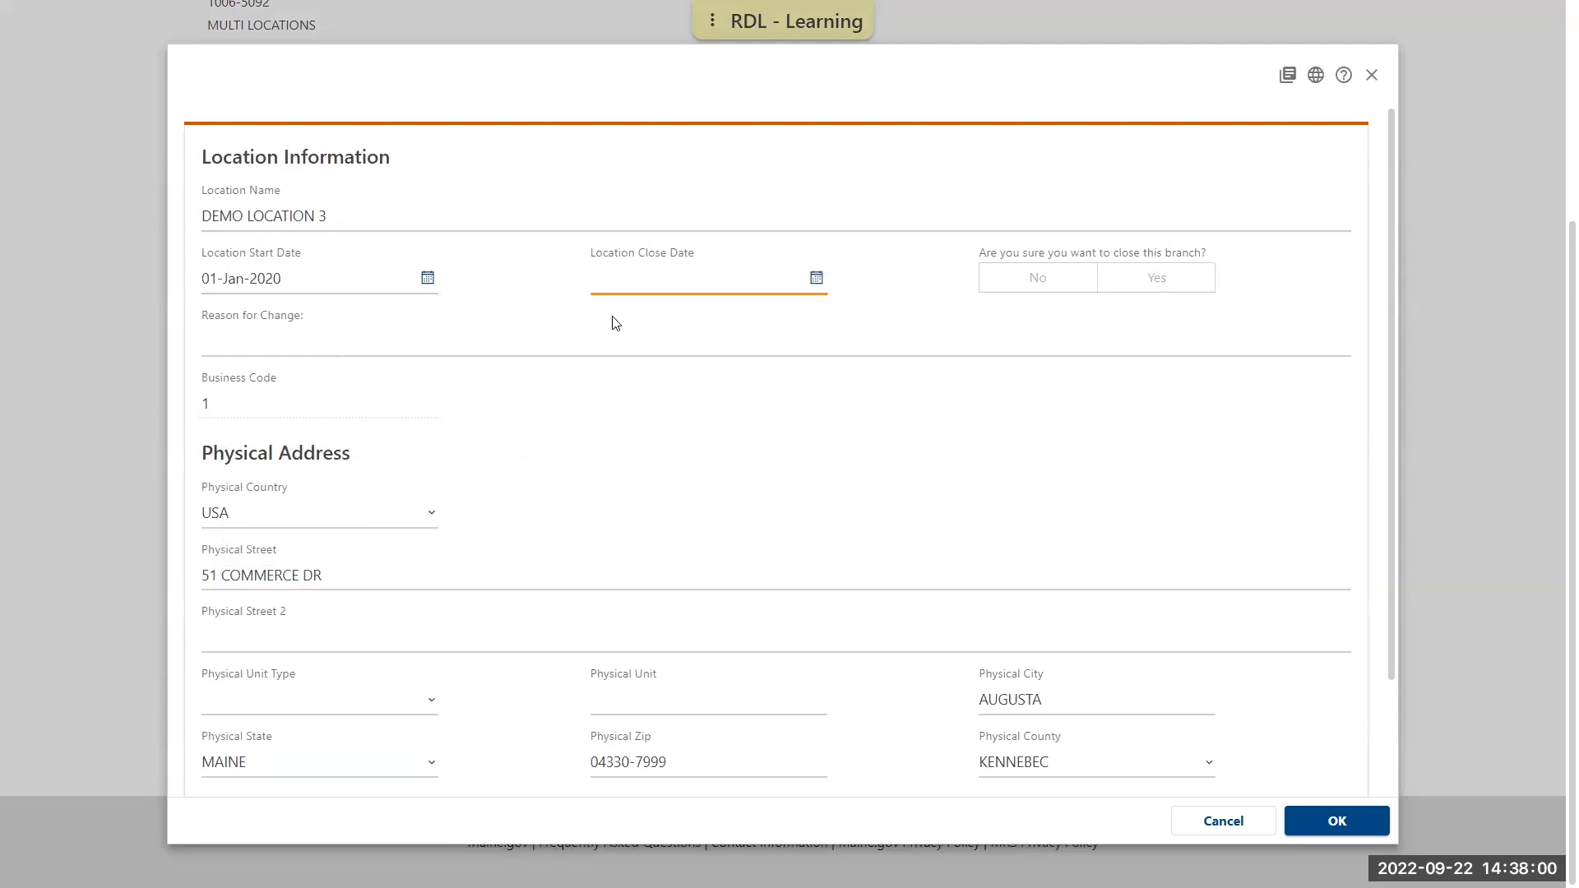
text(04012022)
click(729, 393)
click(1199, 292)
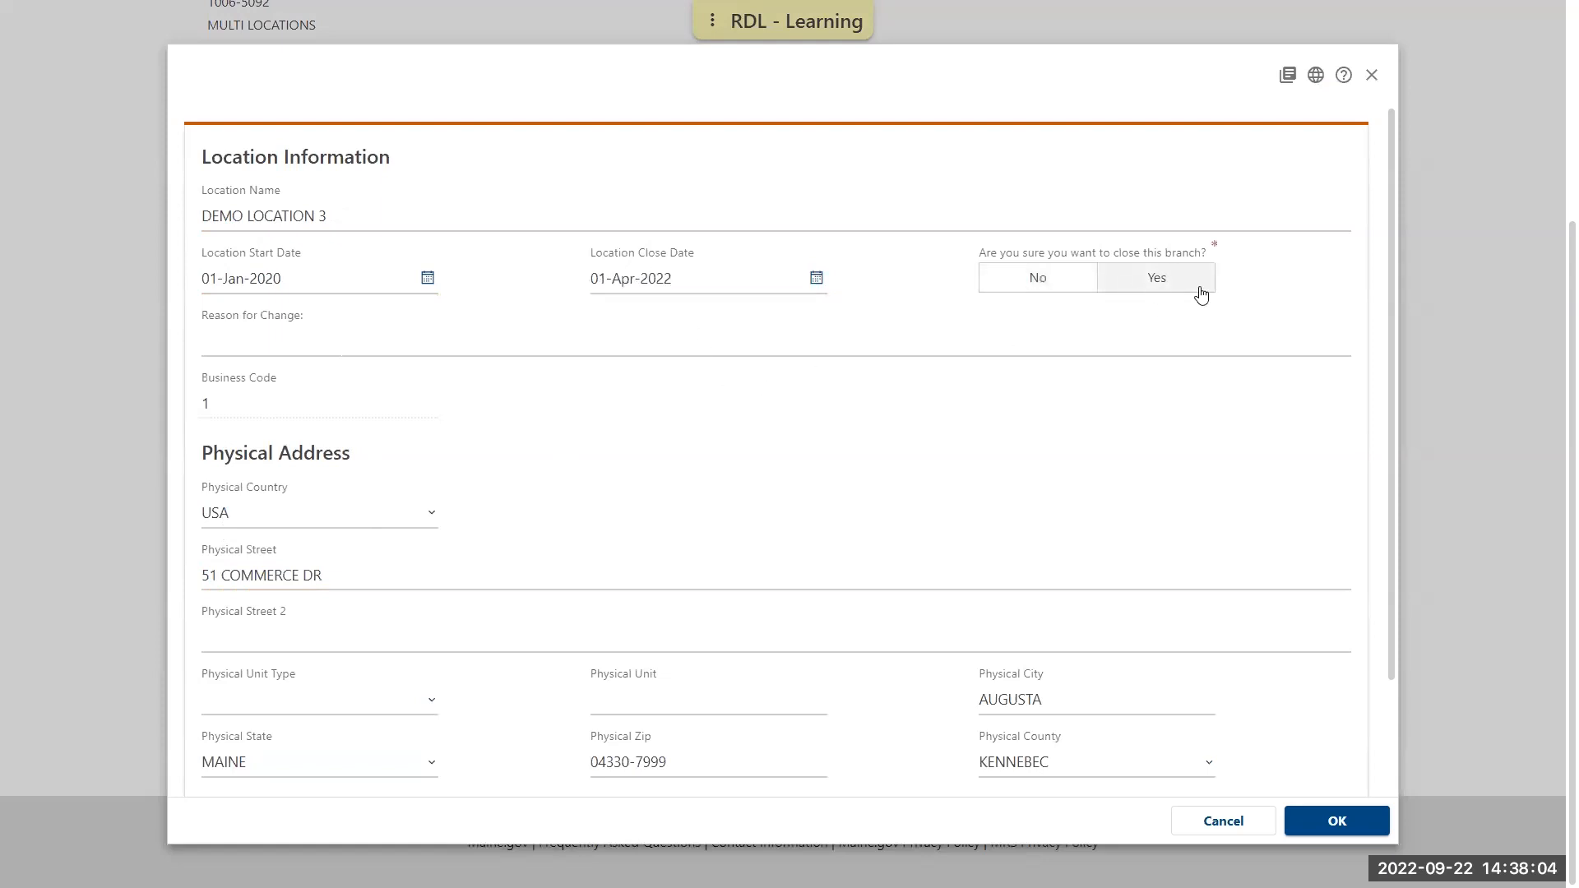
click(1127, 294)
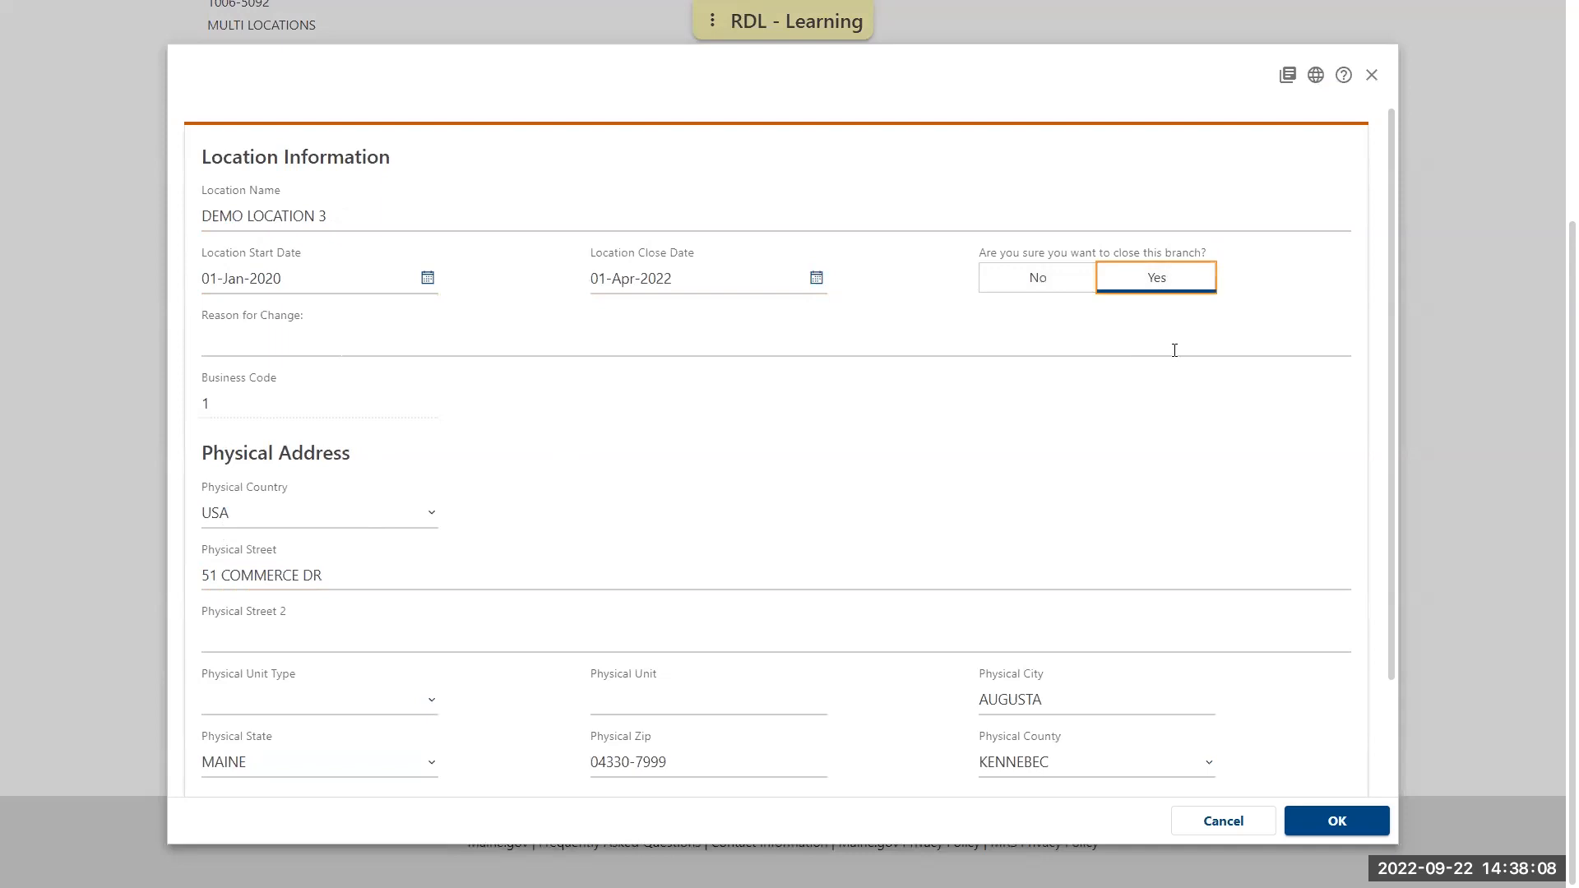
click(1353, 823)
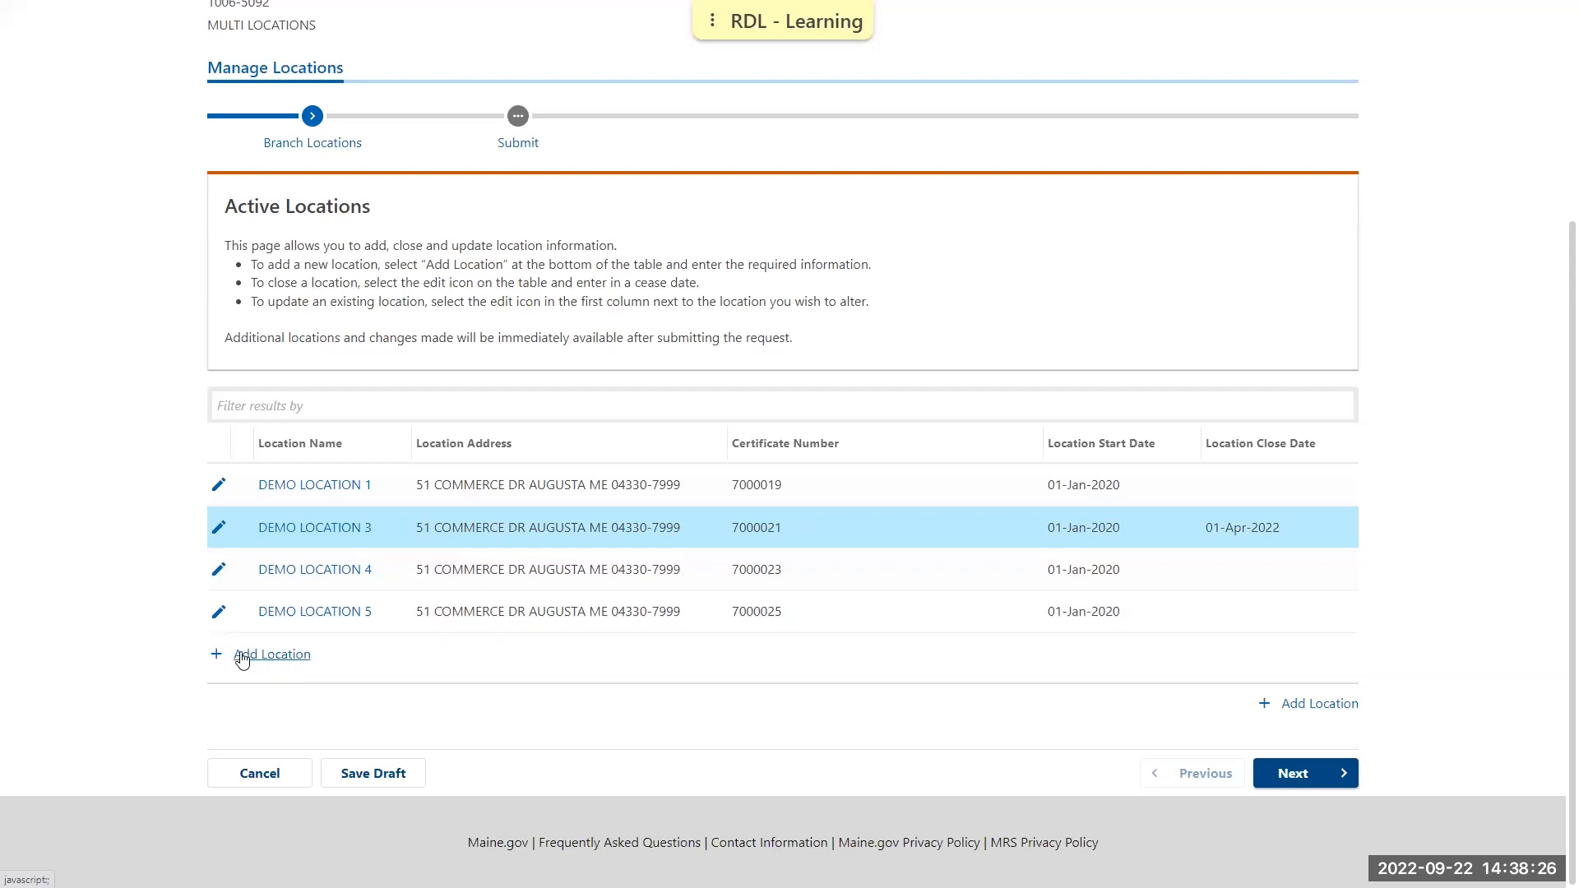
Start a new location named DEMO LOCATION 2 with start date 01-Apr-2022 and business activity "test sales"
click(1299, 709)
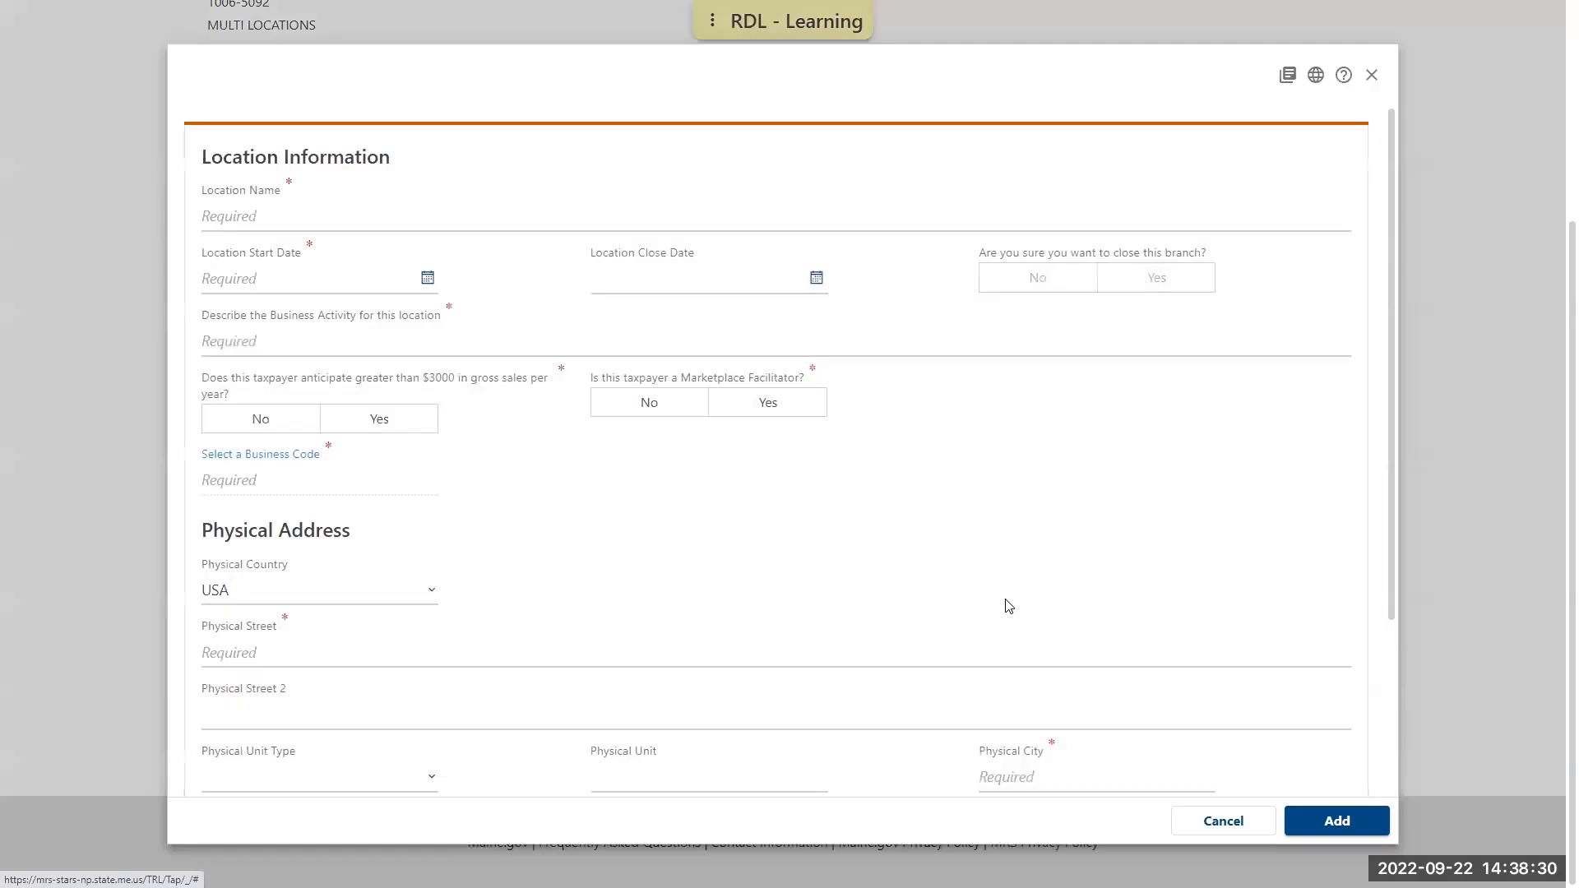
text(DEMO LOCATION 2)
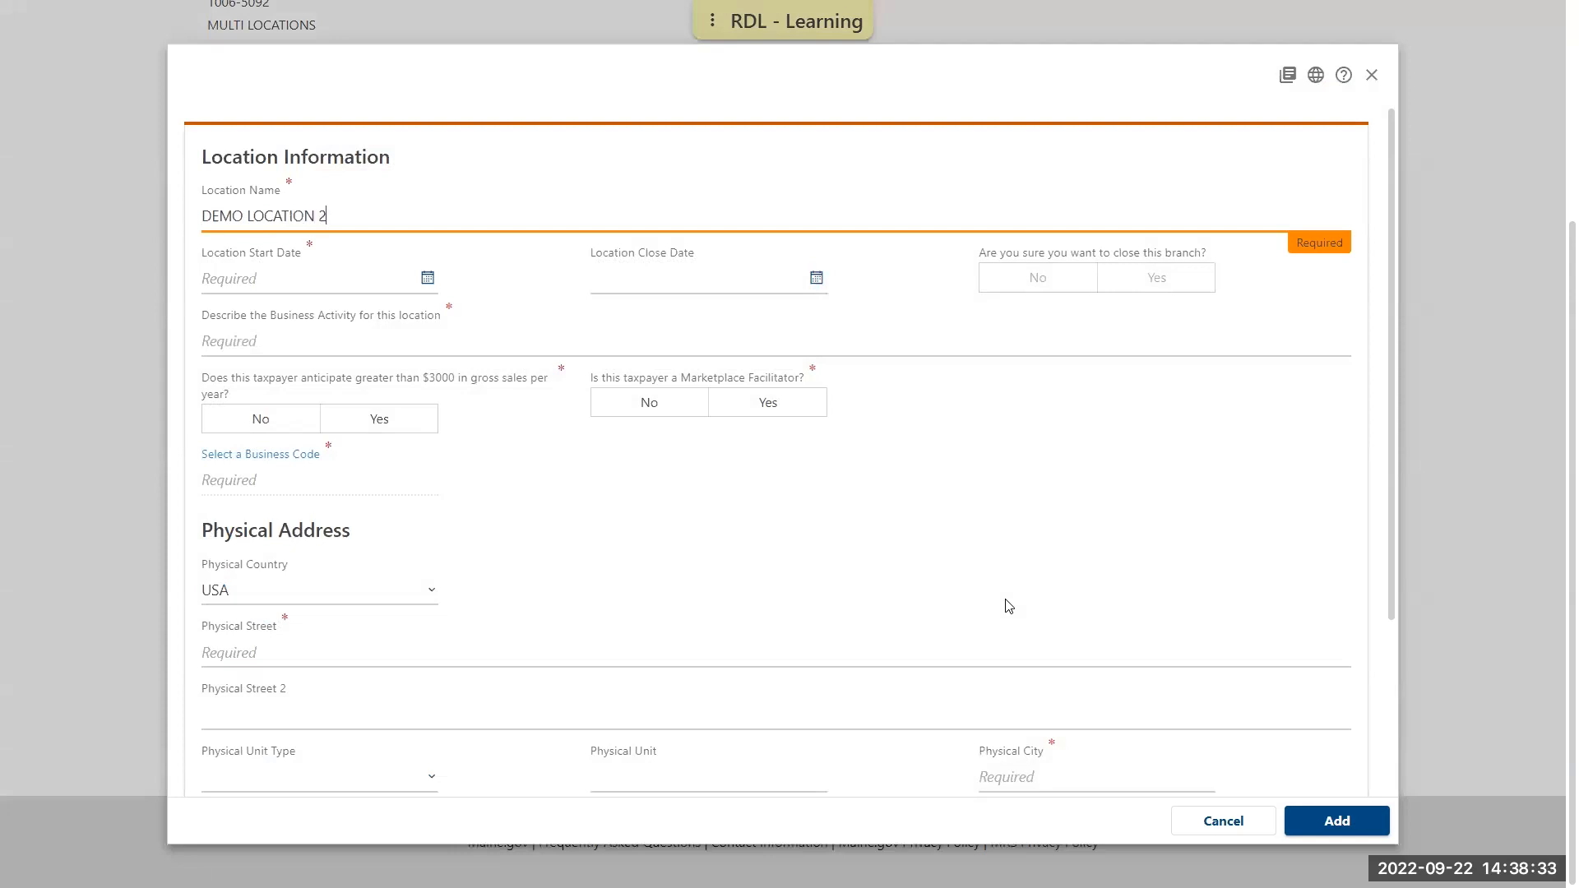
key(Tab)
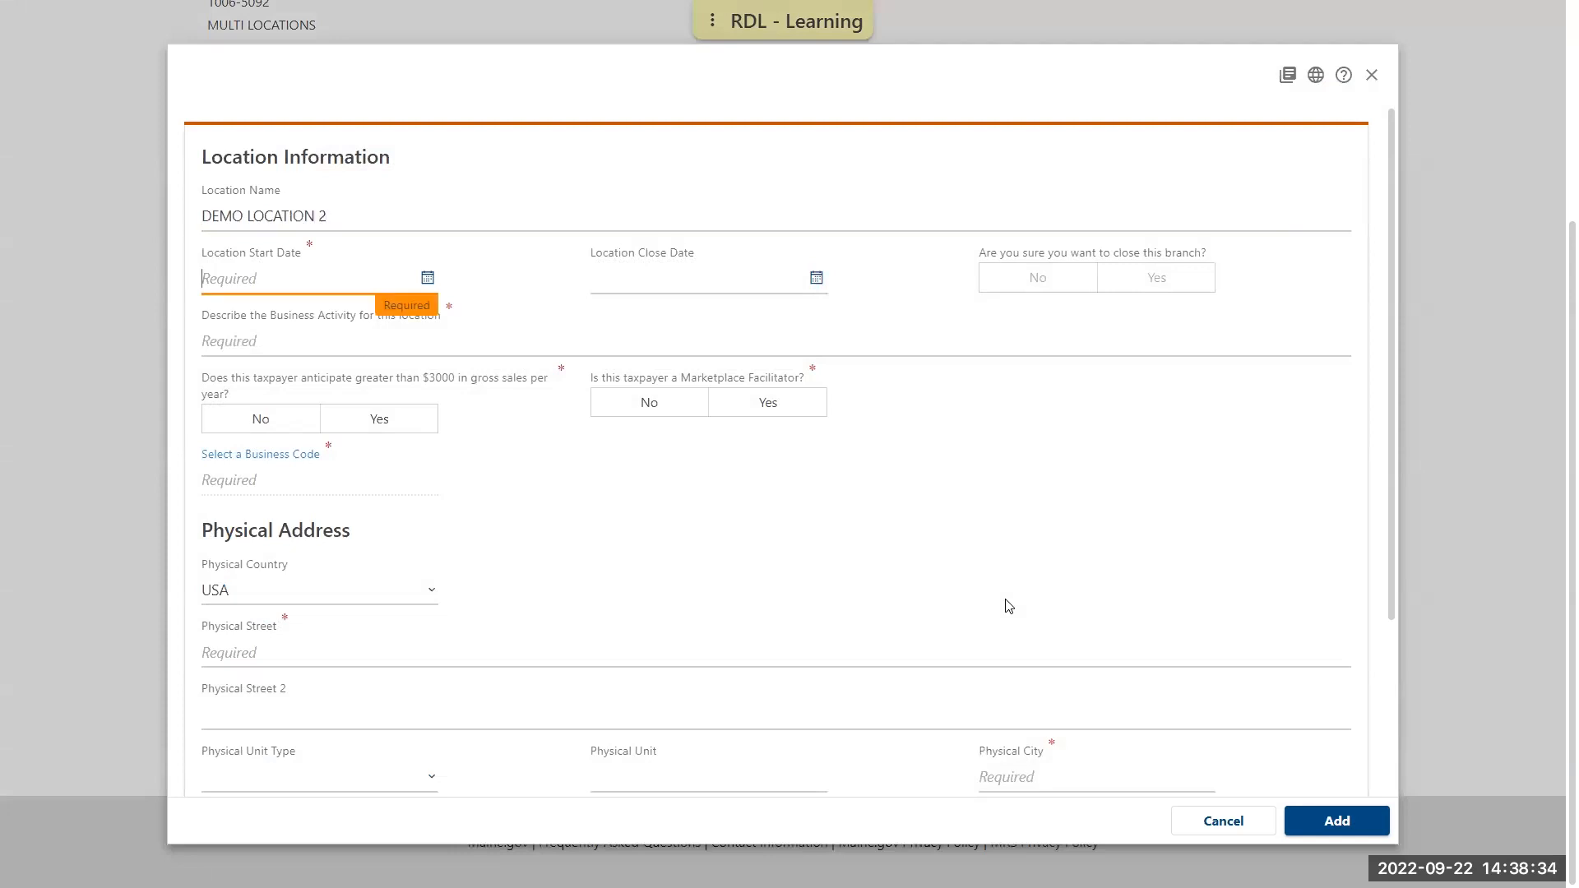
text(0401202)
click(271, 336)
text(test sales)
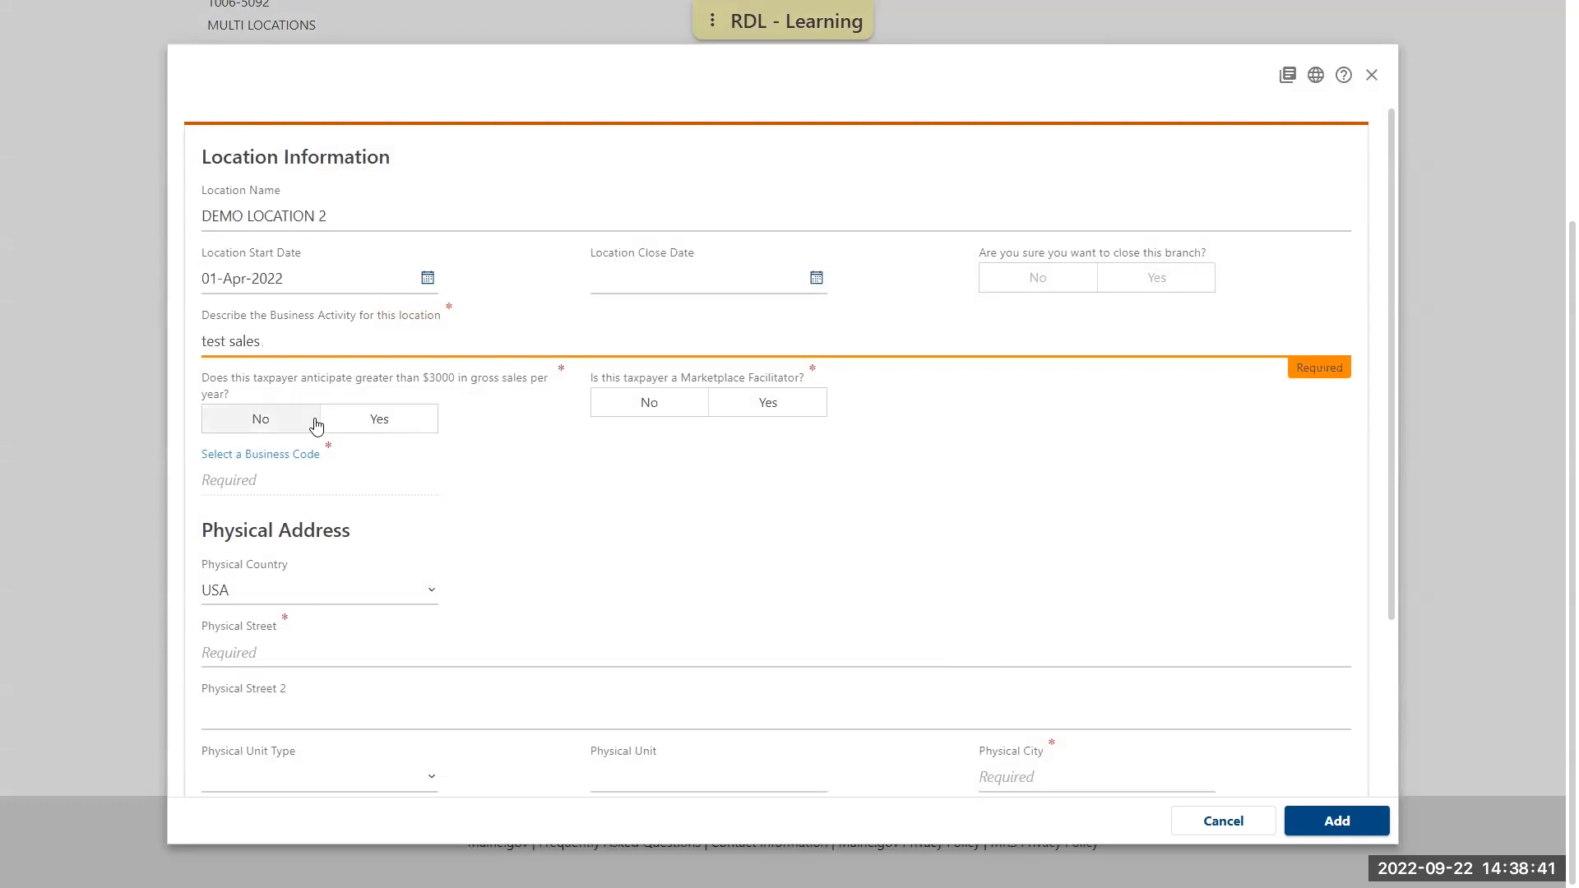
Answer Yes to gross sales above $3000 and No to marketplace facilitator, and assign business code 1 (Lumber) using the keyword "sales"
click(366, 424)
click(640, 408)
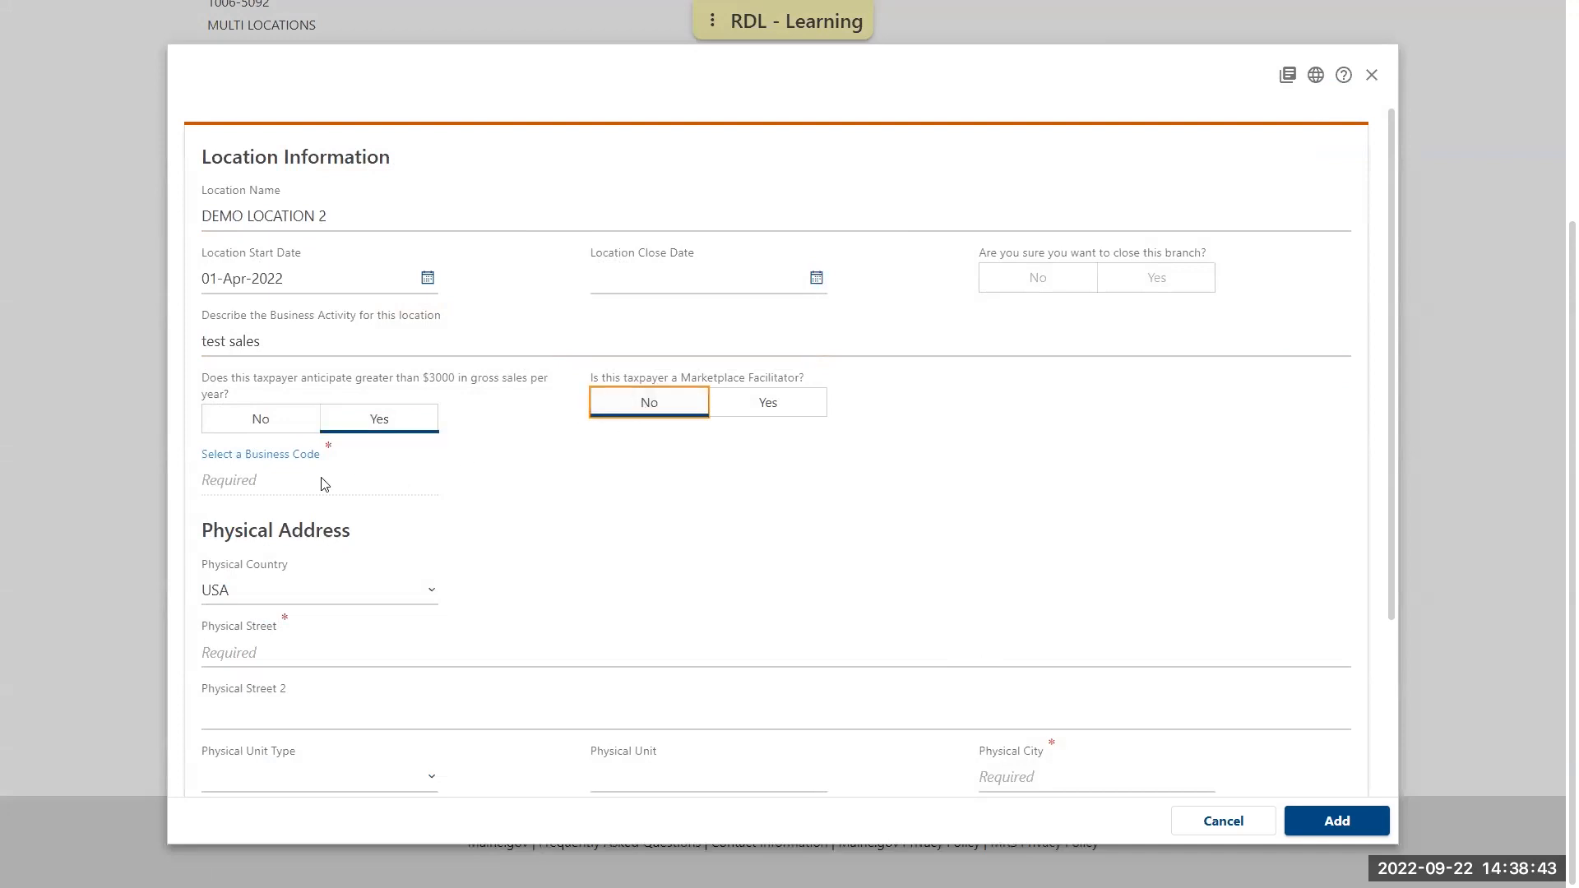
click(273, 453)
text(sales)
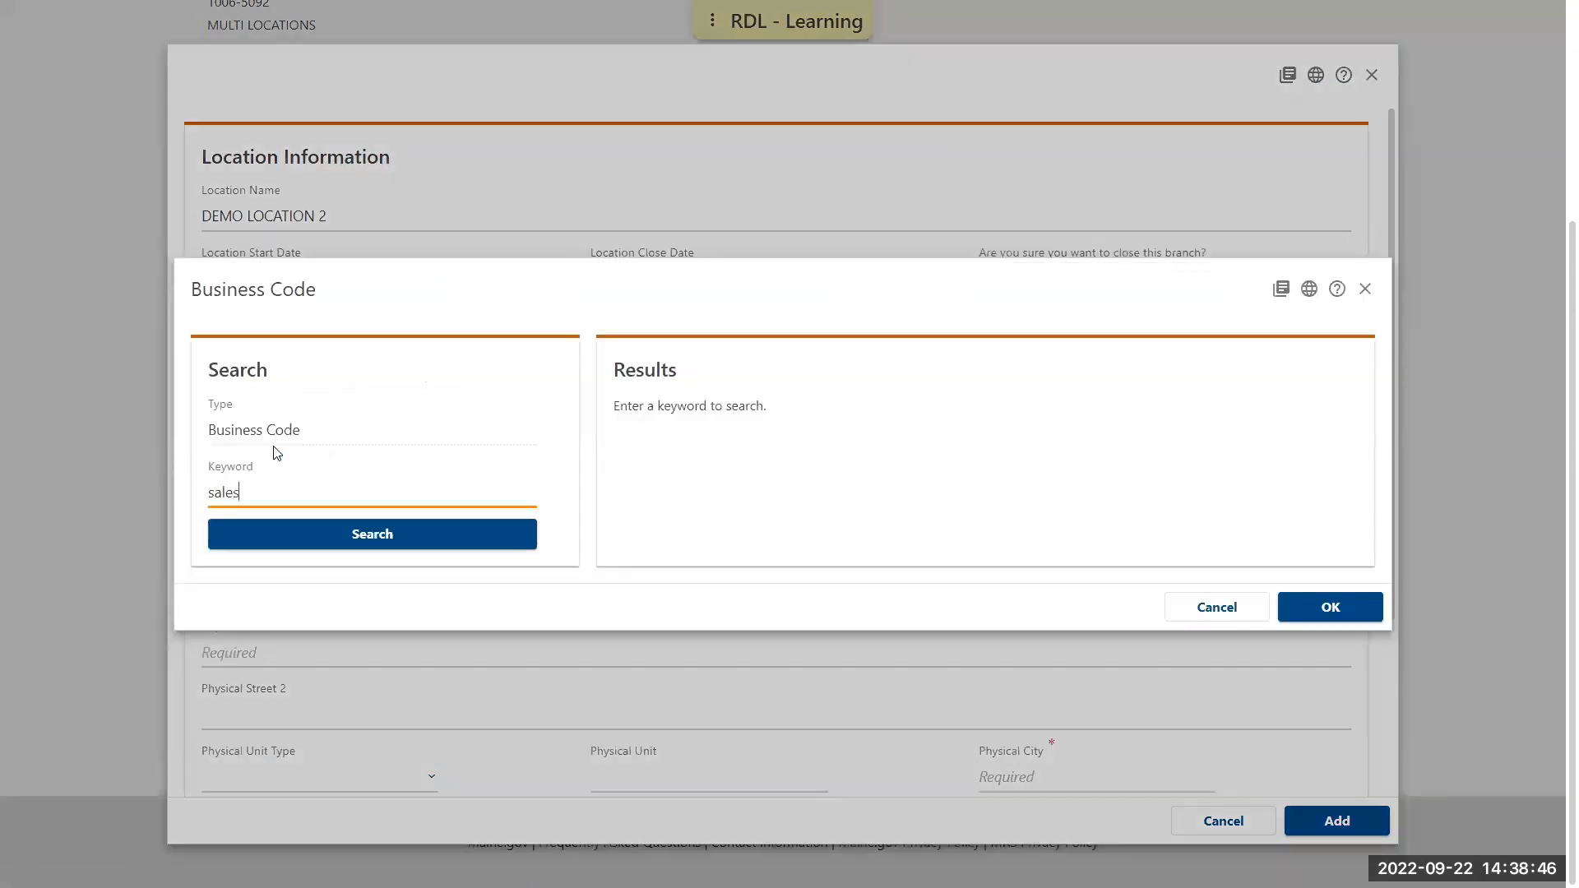
click(337, 534)
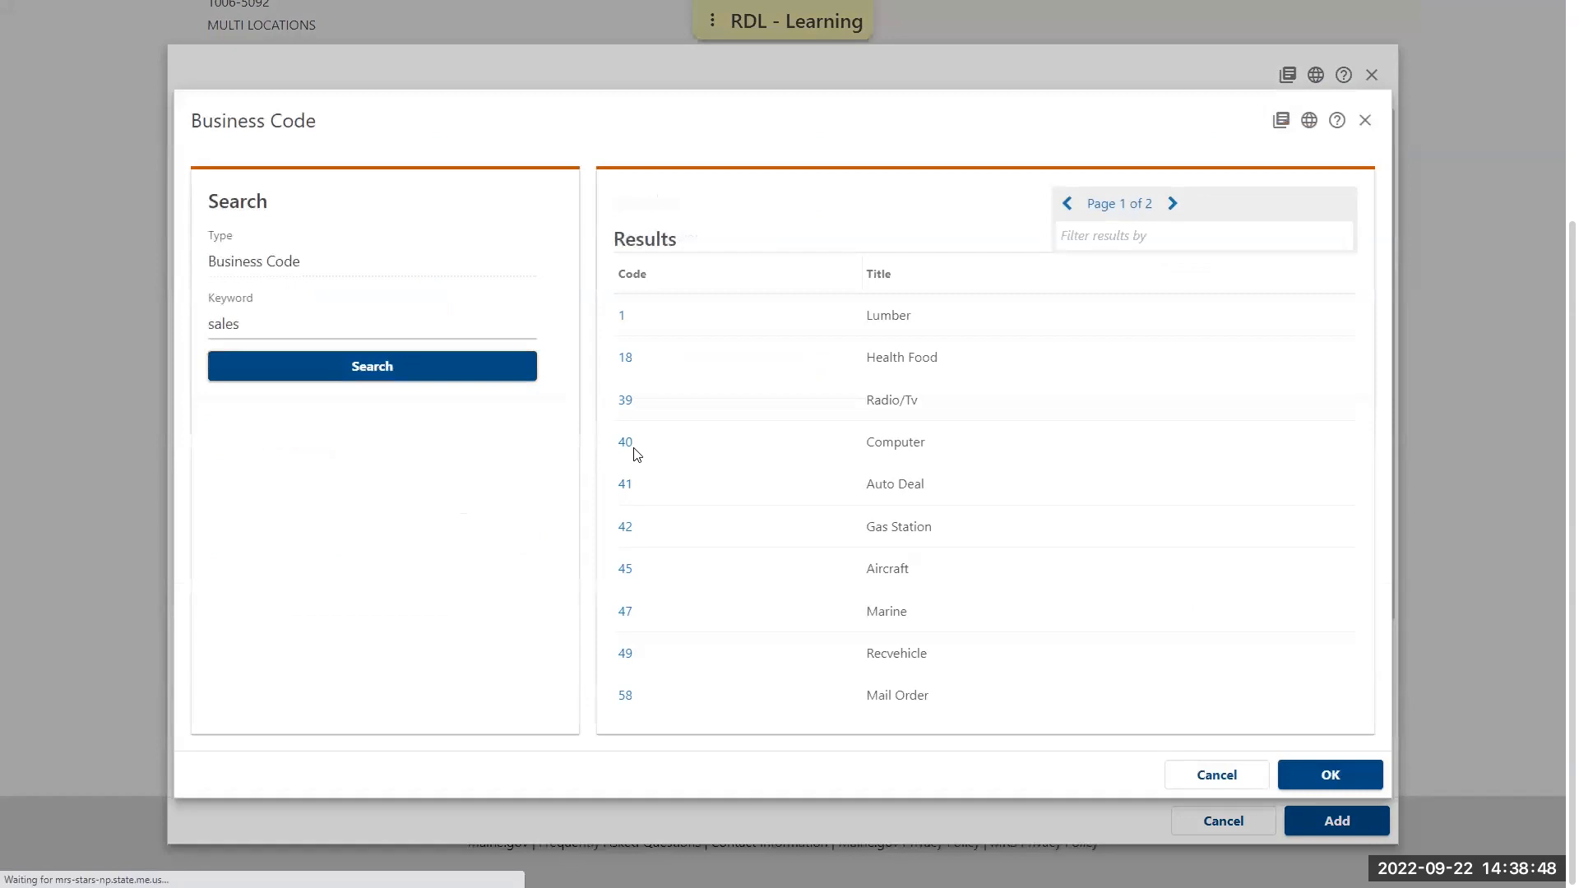
click(618, 327)
click(1308, 820)
Fill in the new location's physical street address, city, state and ZIP code
click(289, 650)
text(51 COMMERCE DR)
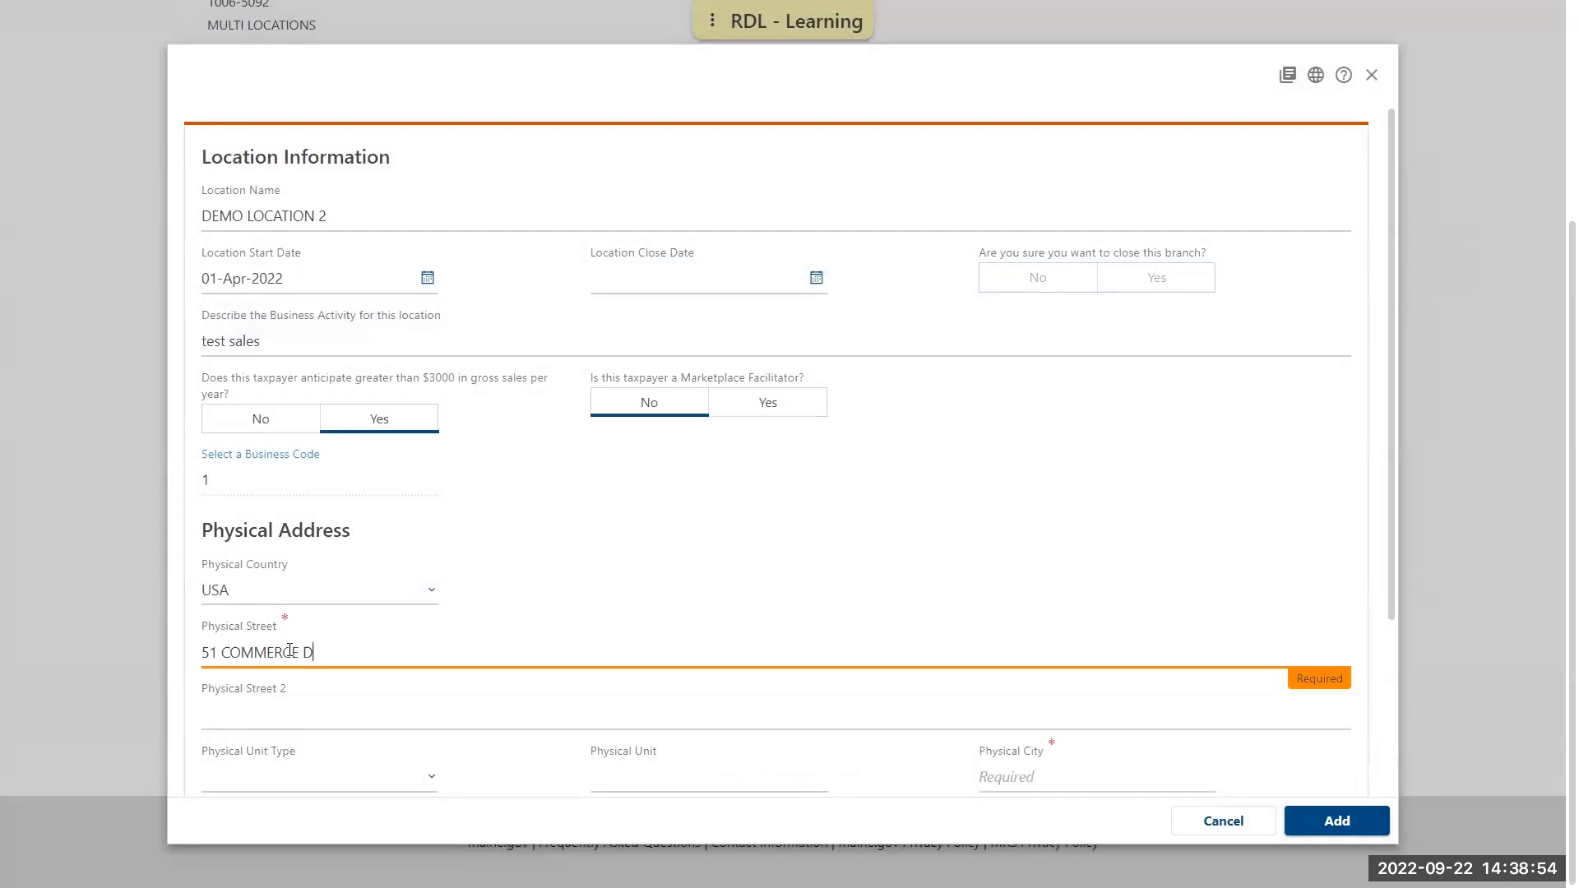
key(Tab)
key(Tab)
key(Tab)
key(Tab)
text(AUGUSTA)
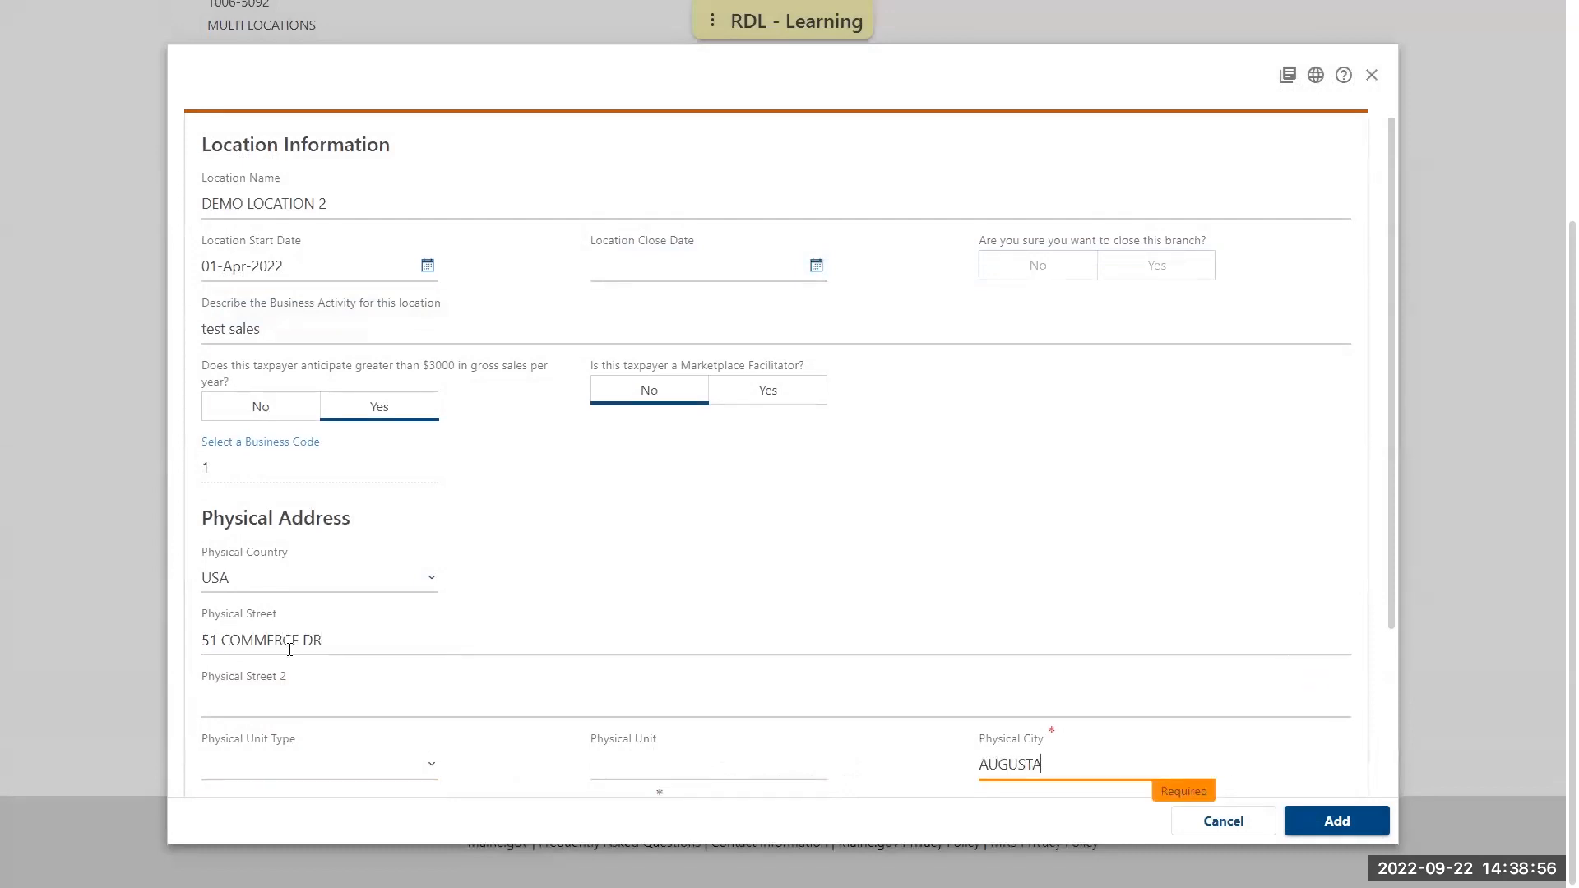
key(Tab)
key(m)
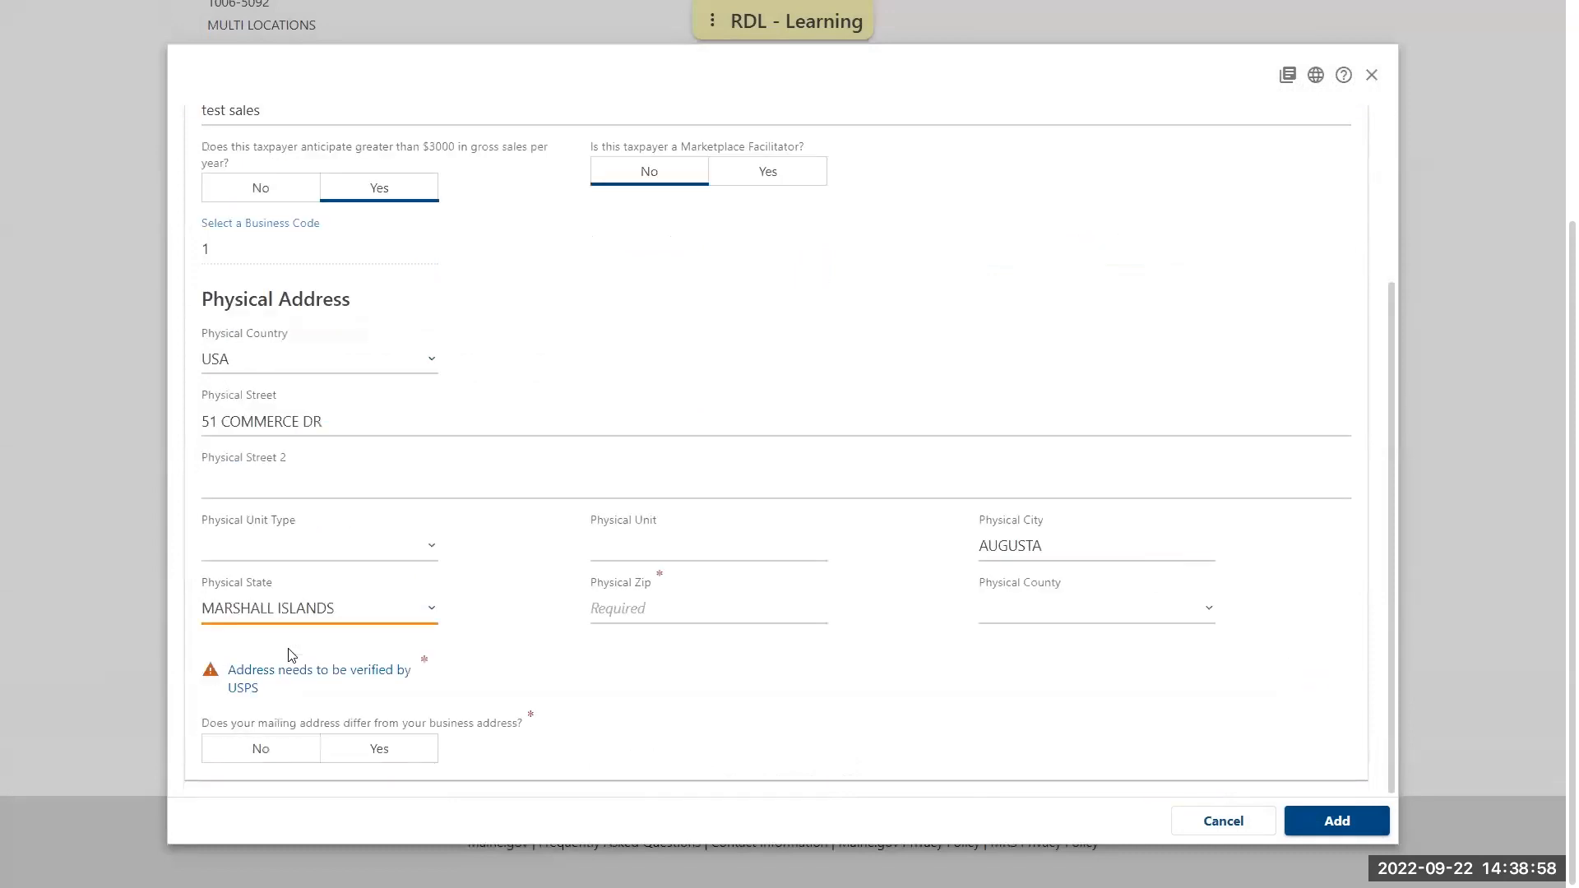
key(Up)
key(Tab)
text(043)
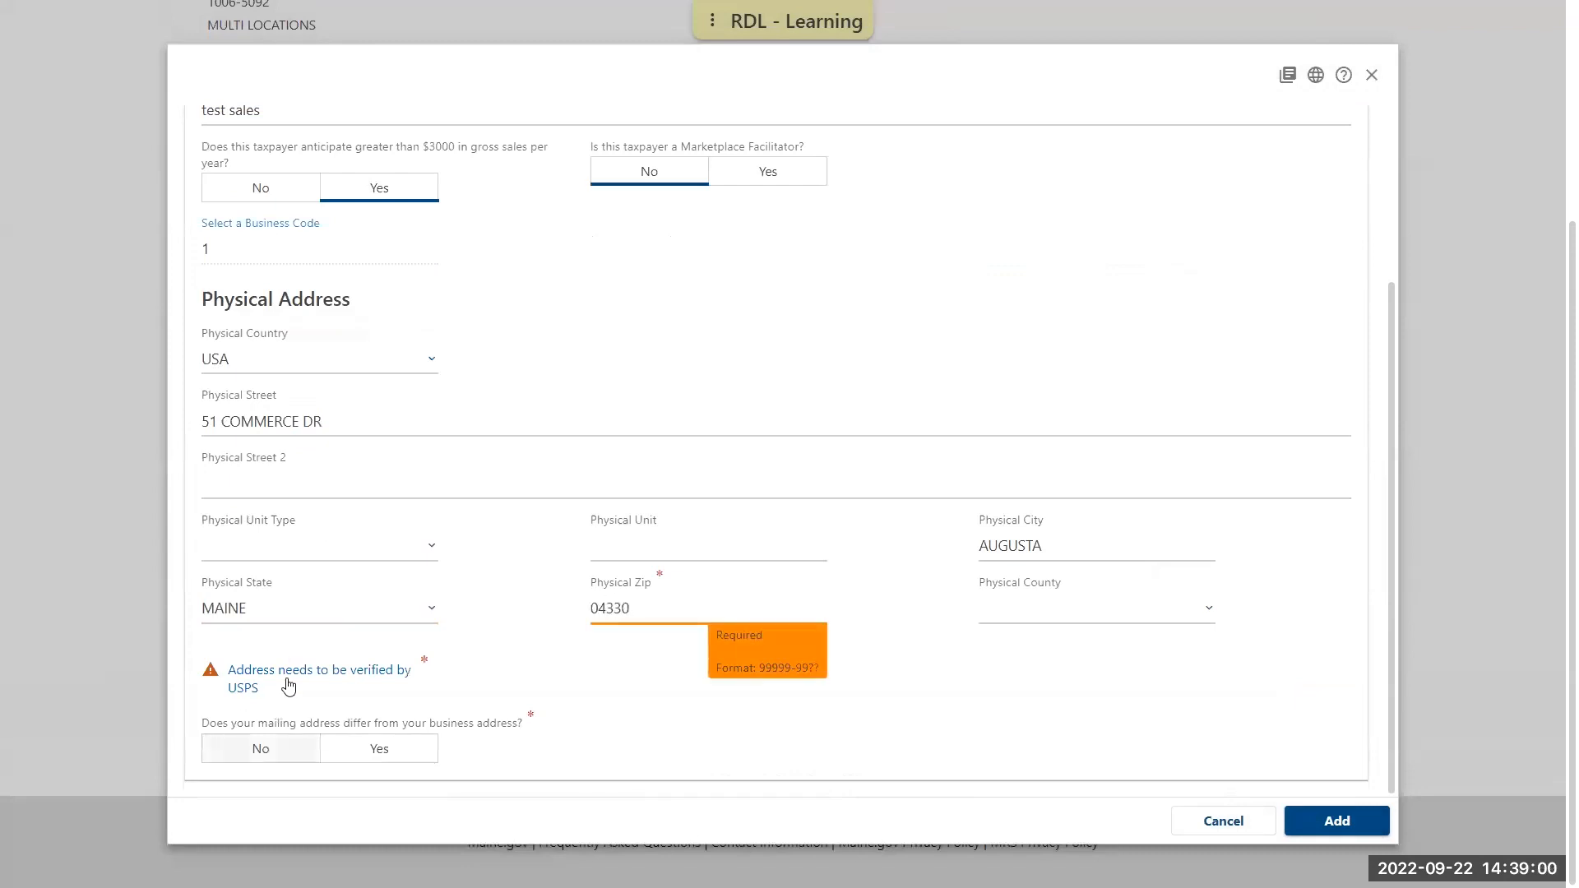
Verify the address with USPS, state that the mailing address does not differ, and add the location
click(290, 673)
click(263, 750)
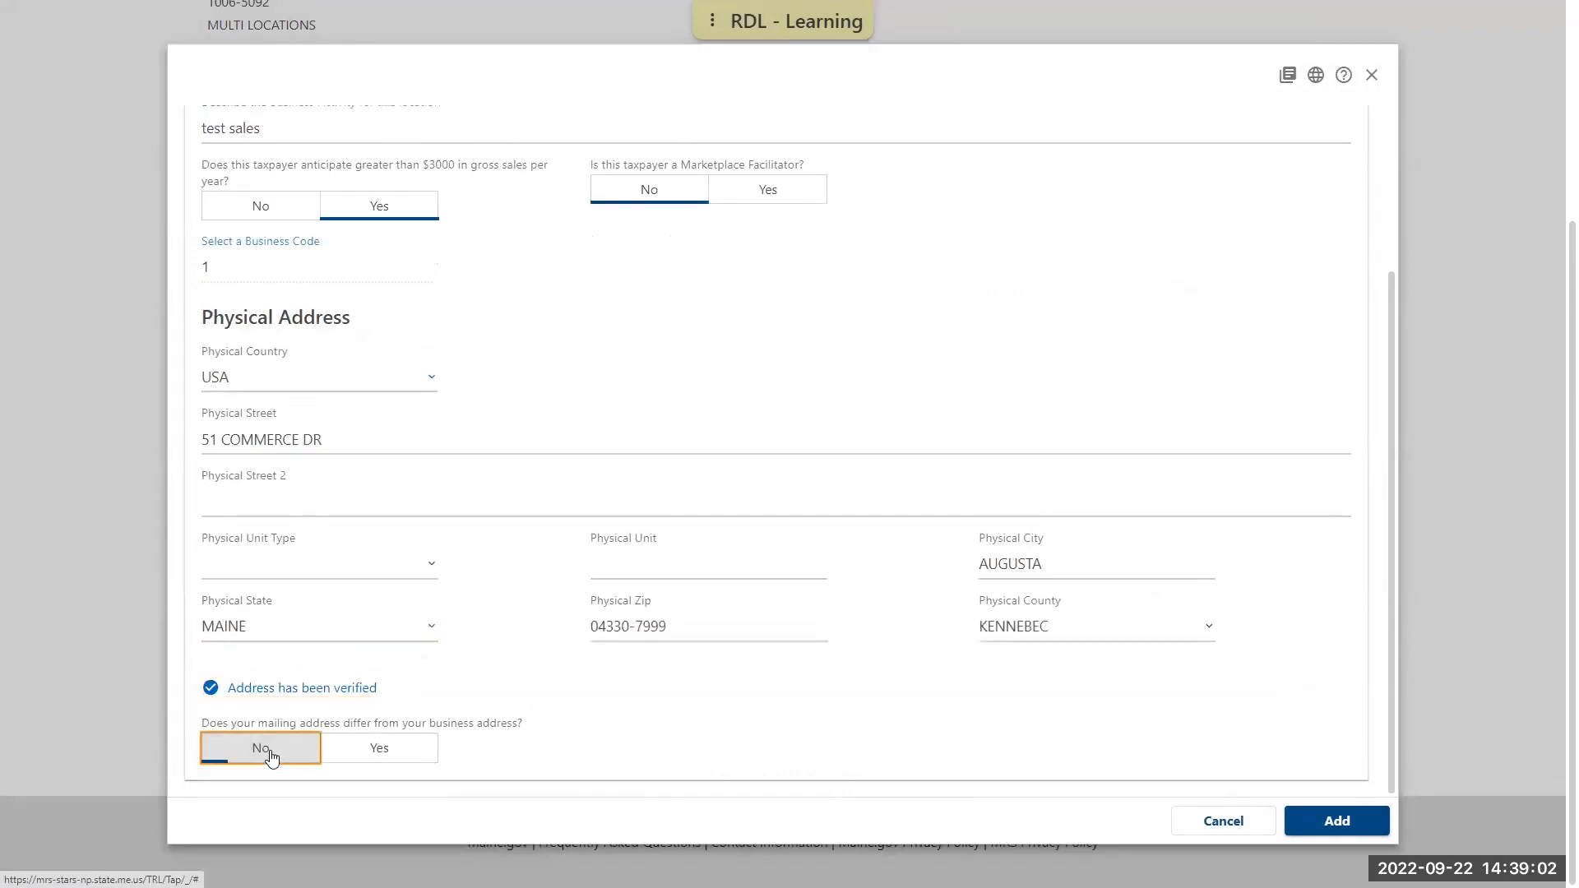
click(1349, 827)
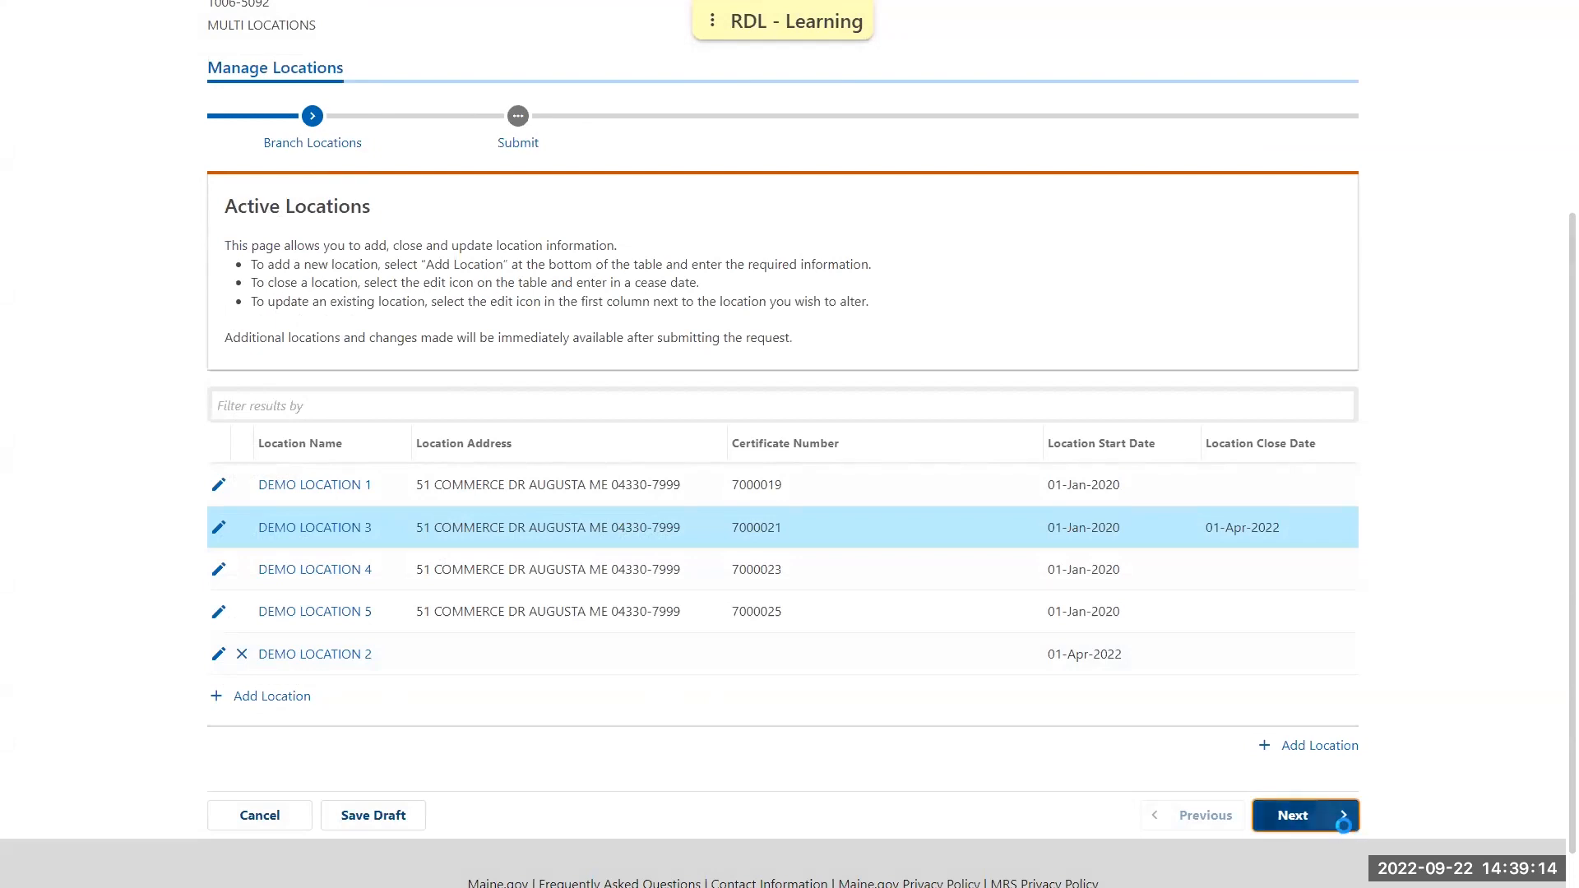
Submit the location changes and dismiss the confirmation to return to the DEMO BUSINESS summary
click(1346, 817)
click(1321, 621)
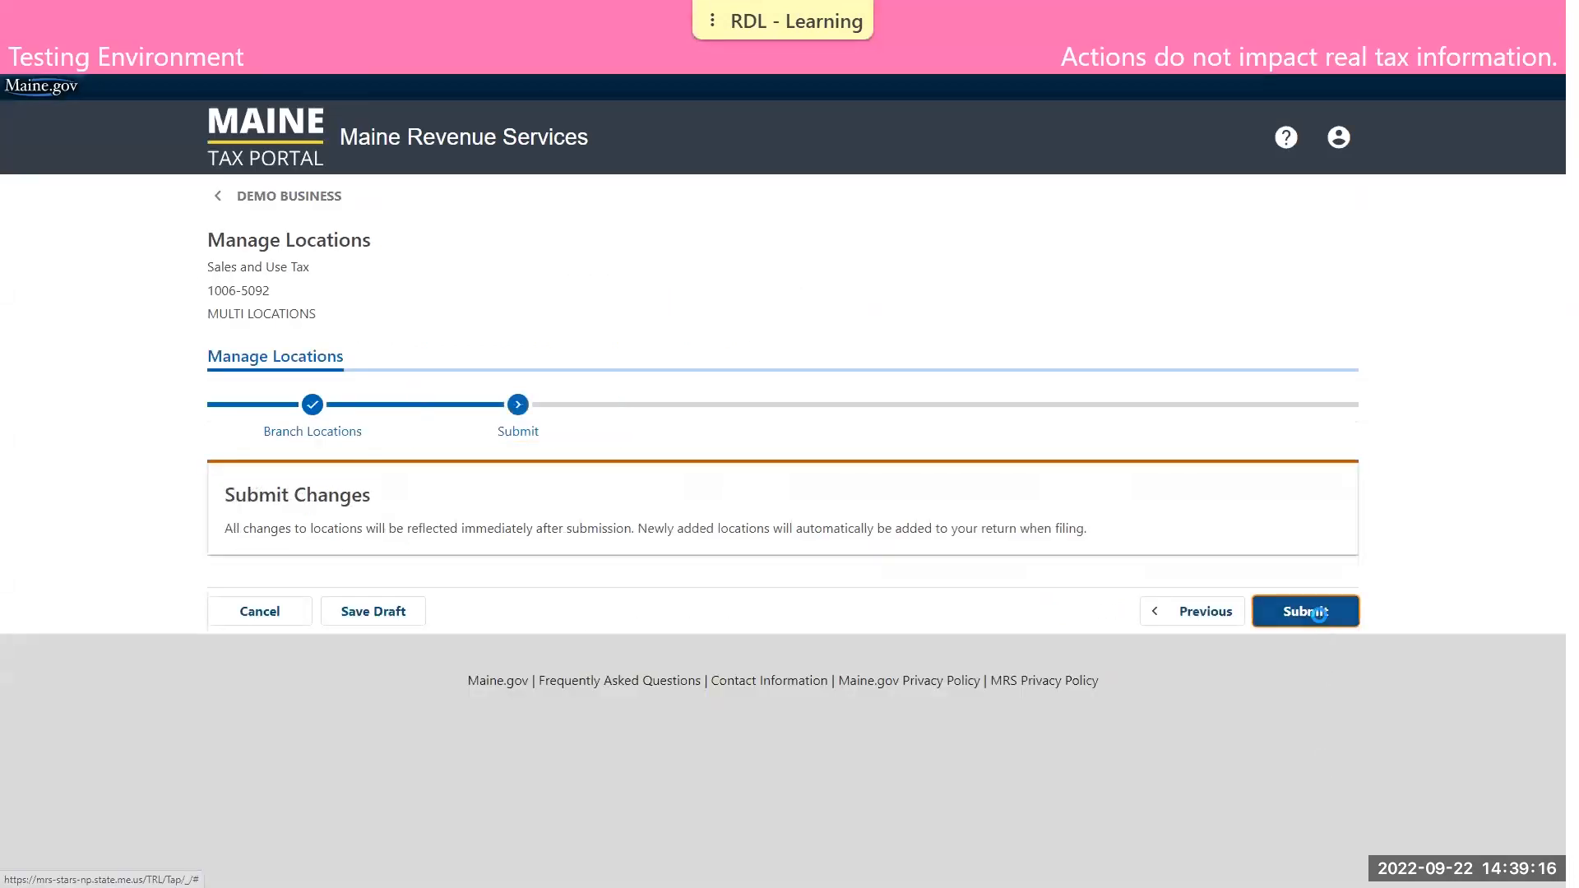
click(333, 386)
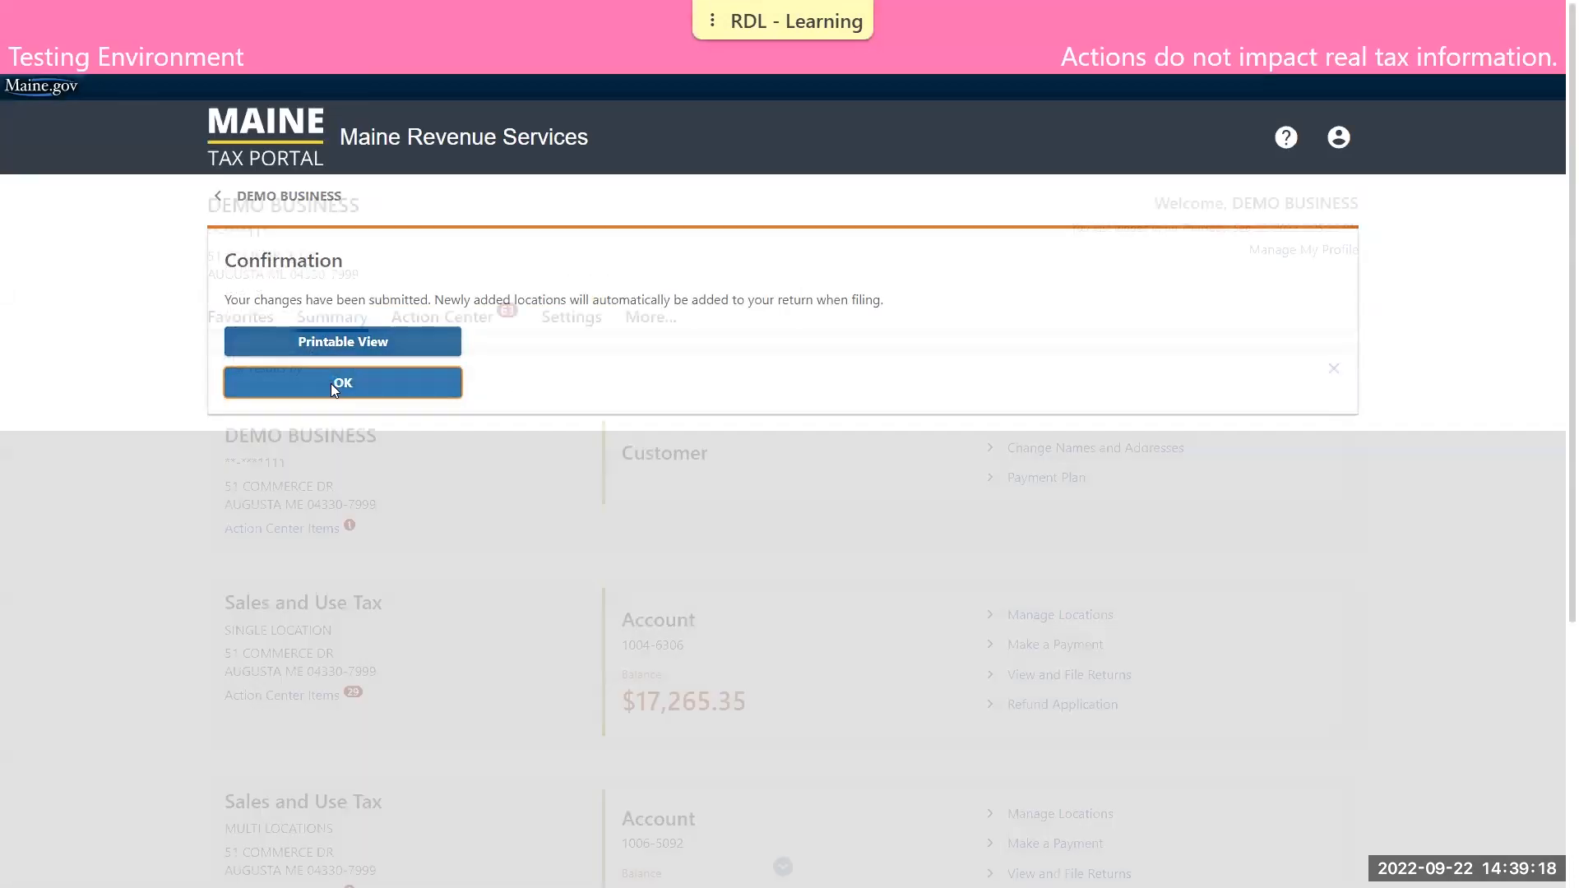
Reopen Manage Locations for the multi-location account to review the active locations, and cancel out of it
scroll(1034, 565, down, 3)
click(1035, 565)
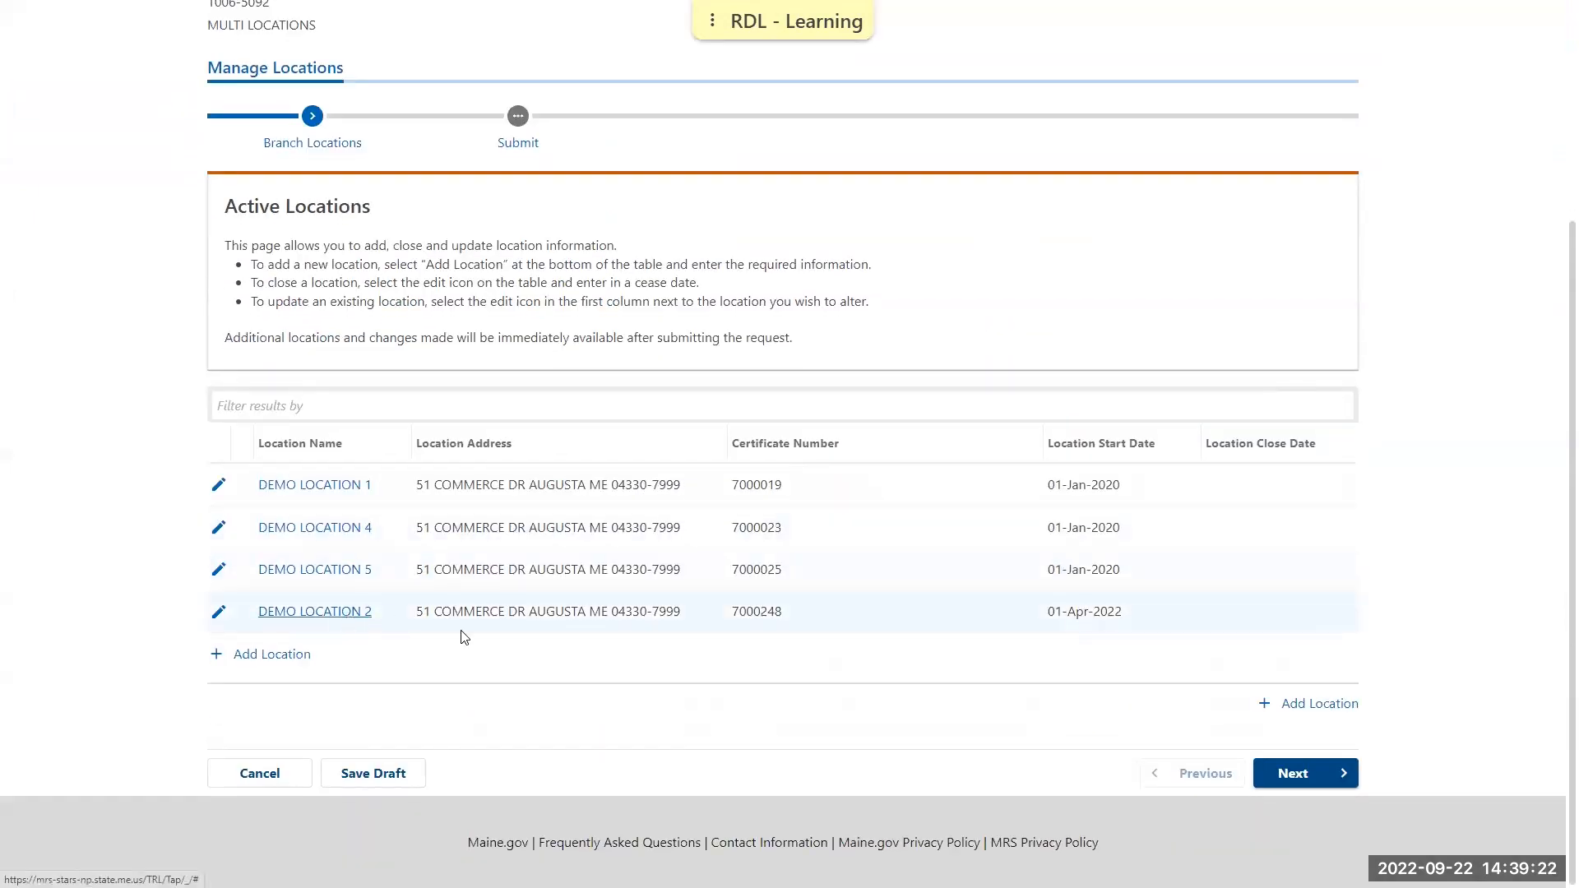
click(276, 772)
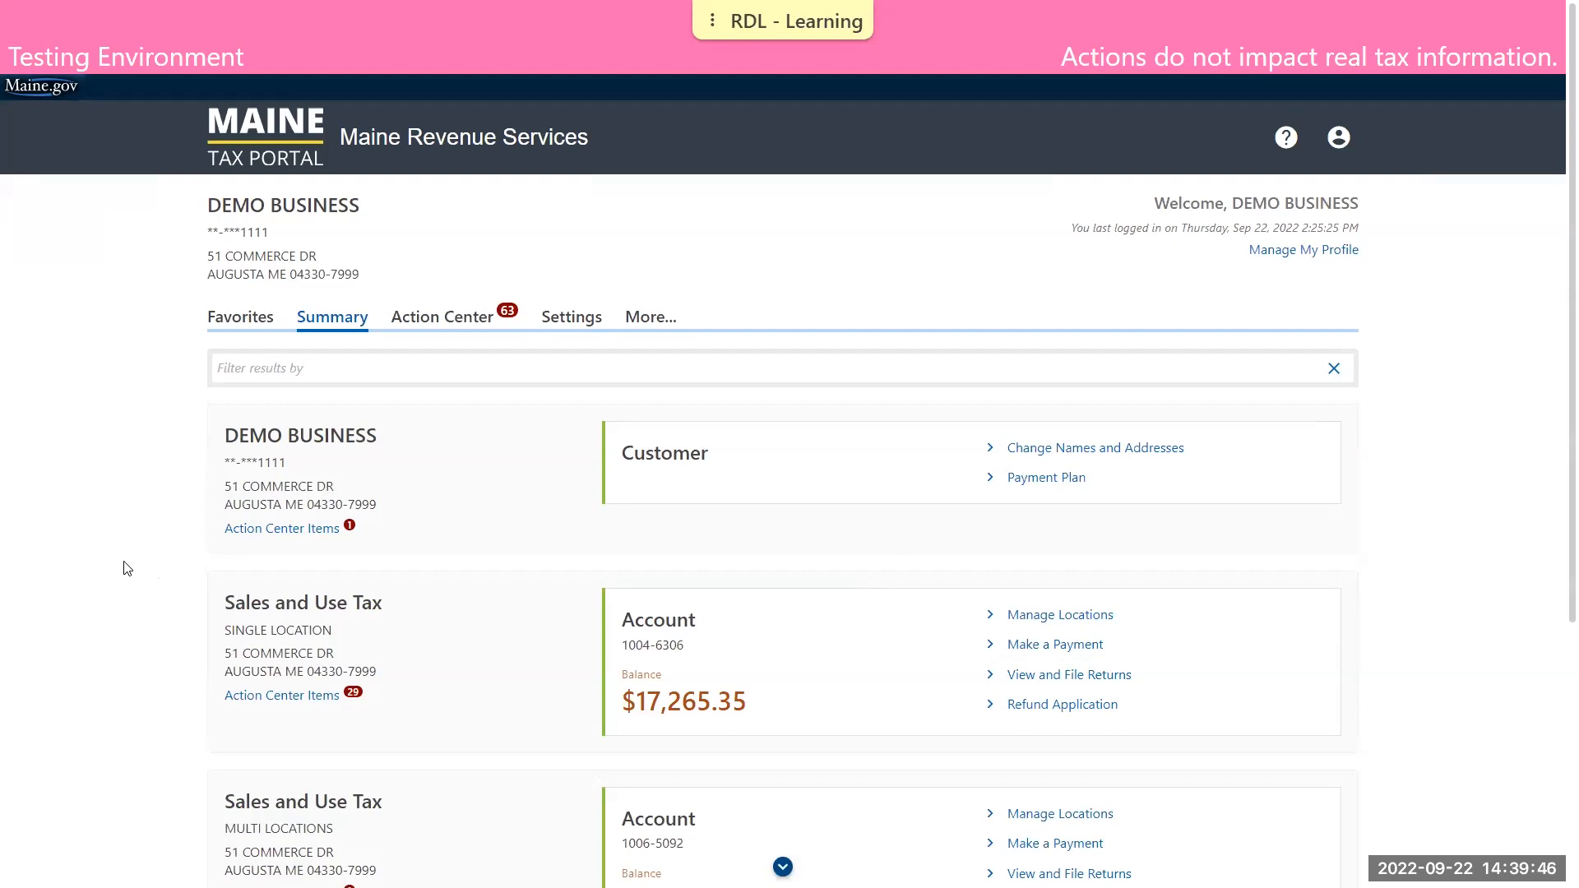
Open the Service Provider Tax account's returns and start filing the return for period 29-Feb-2020
scroll(135, 557, down, 5)
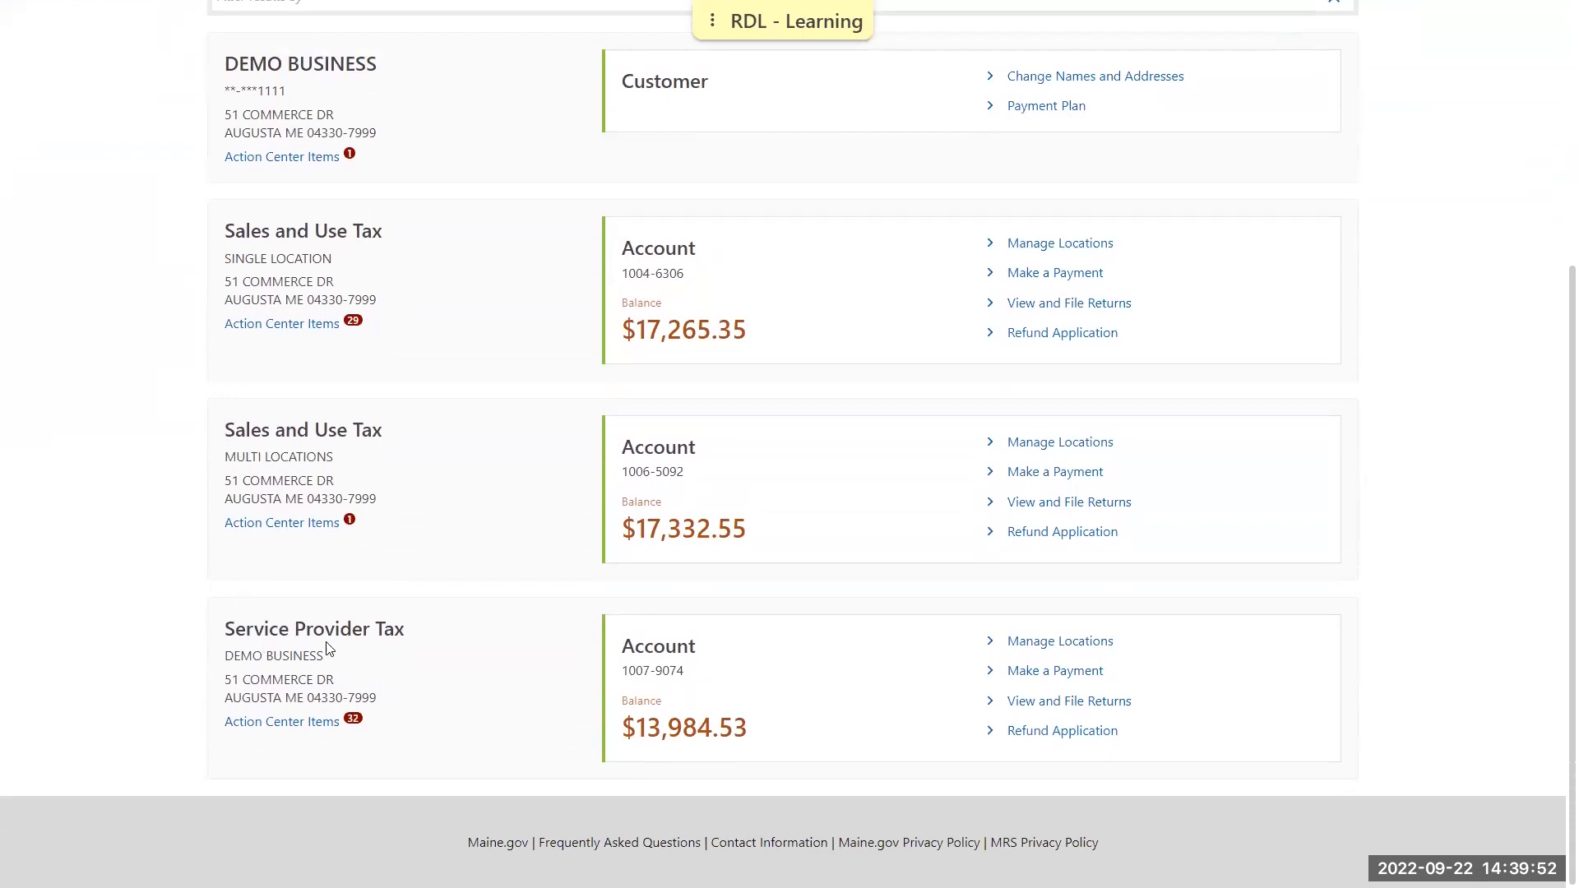
click(1067, 706)
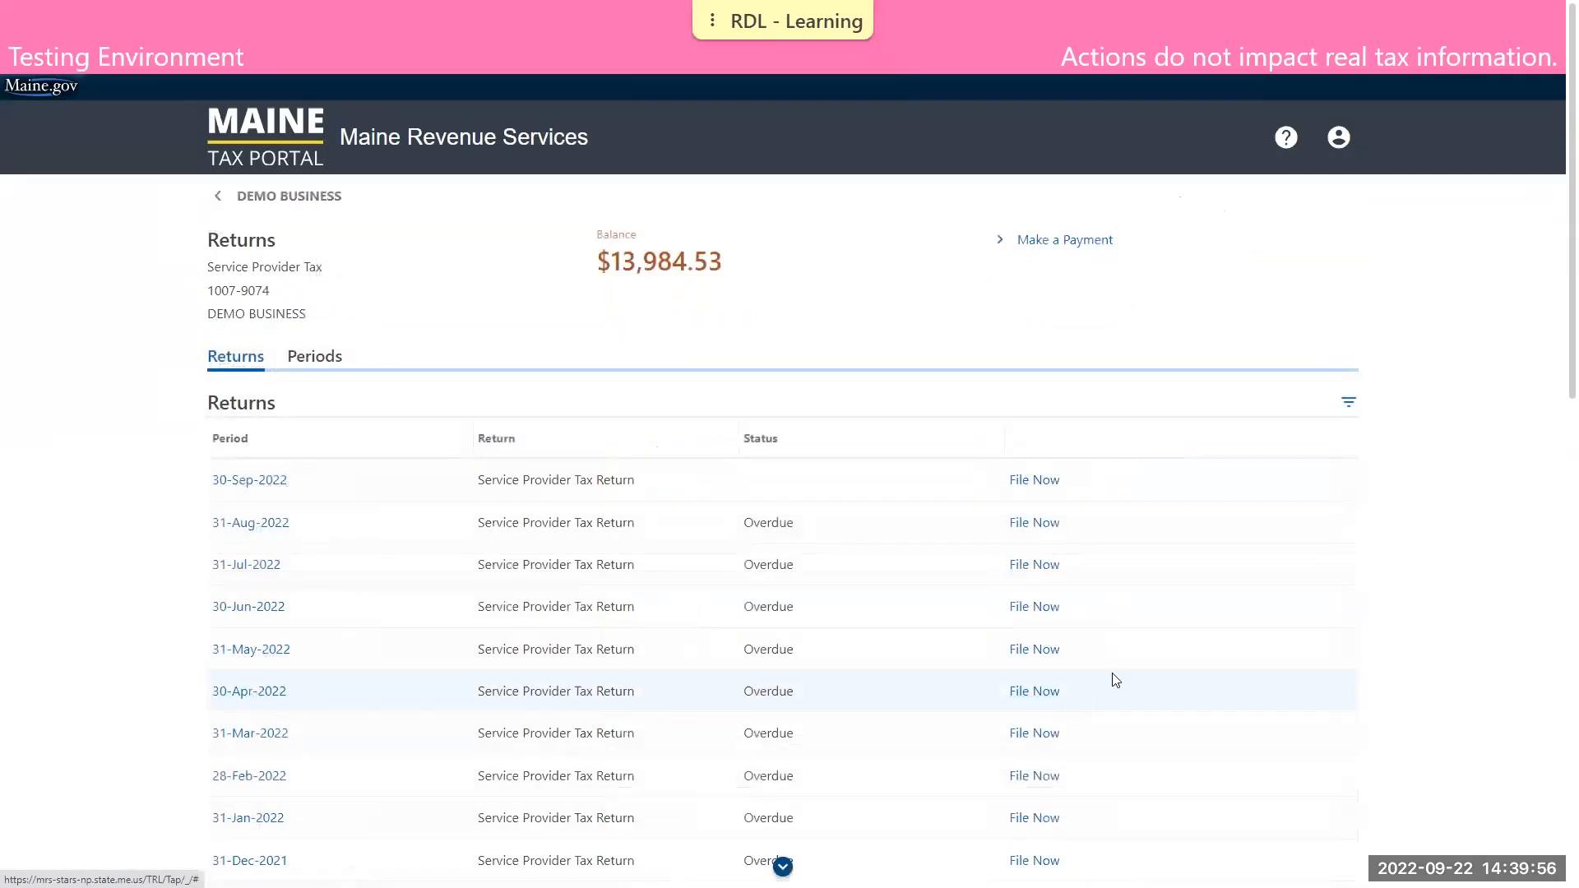
scroll(1240, 585, down, 12)
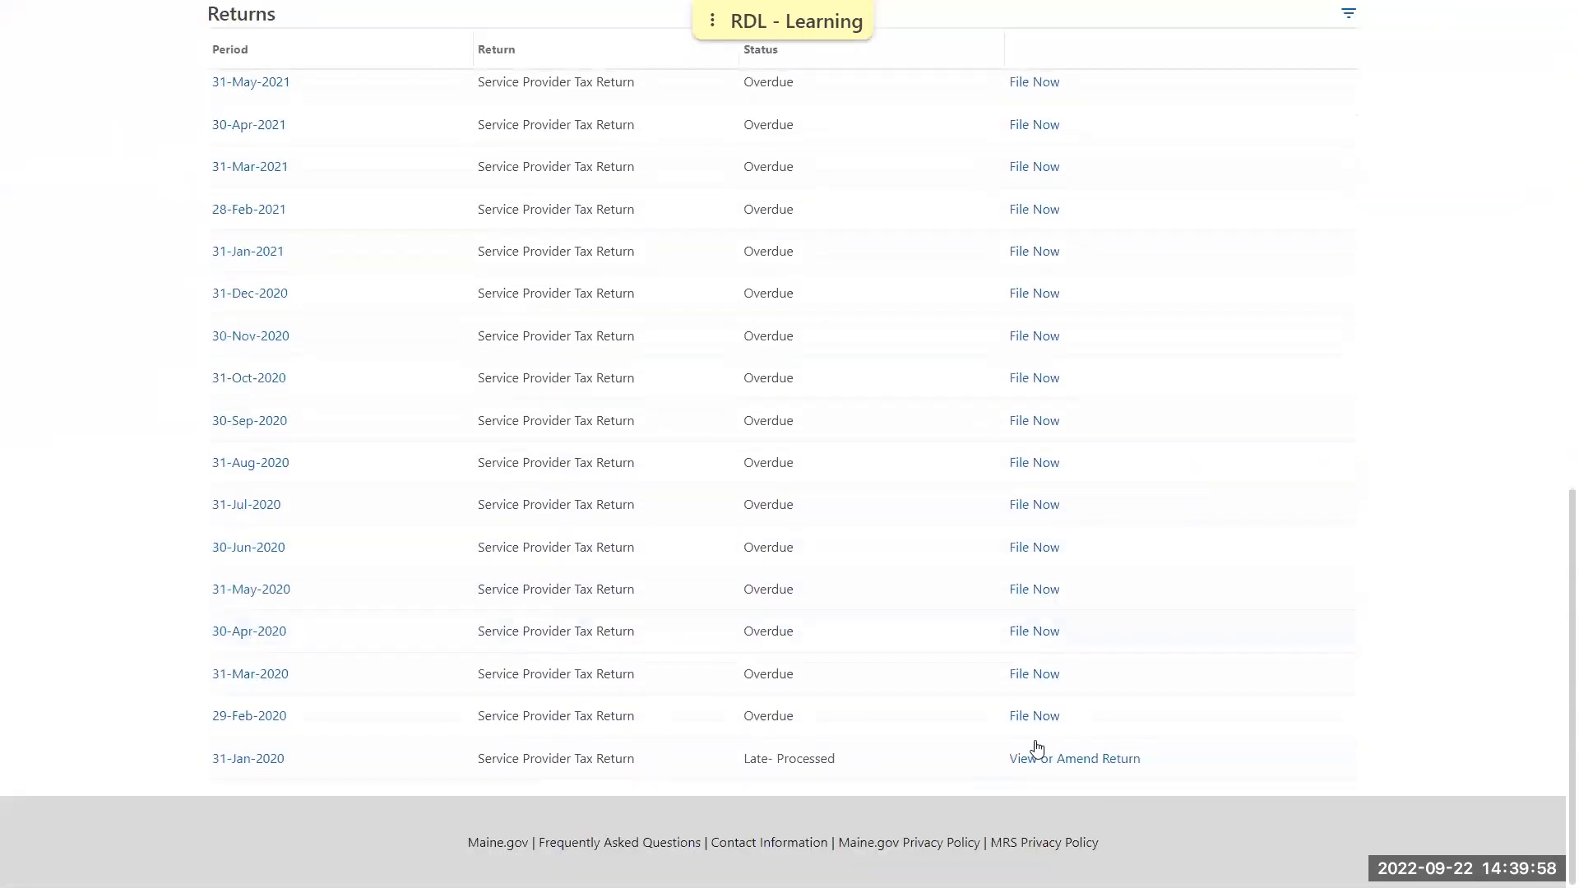
click(1033, 720)
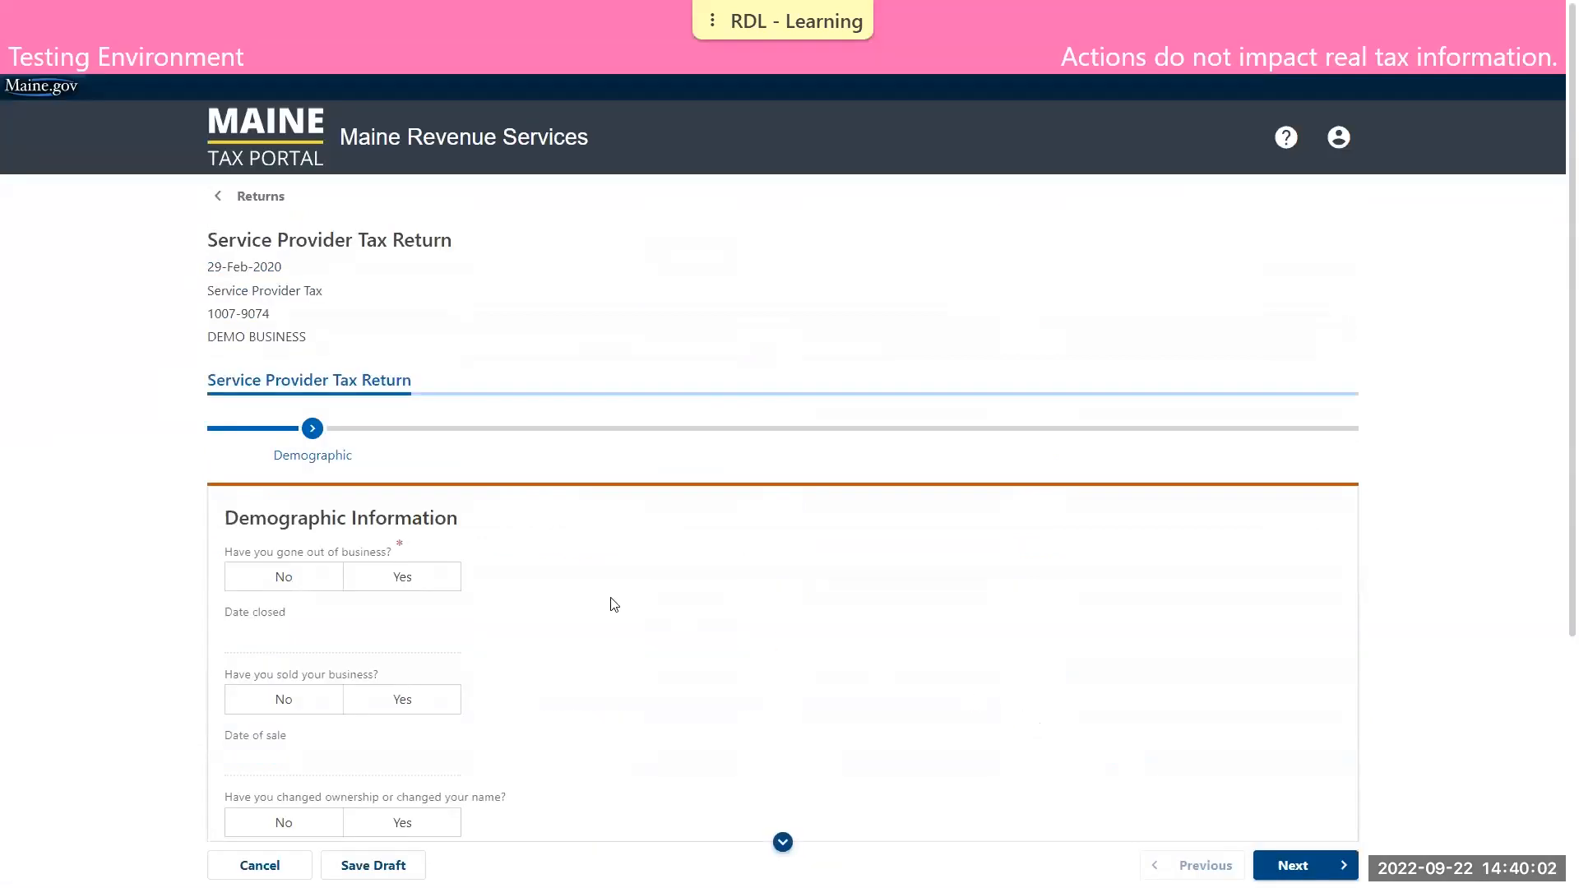
State that the business has not gone out of business and continue to the breakdown of services
click(269, 576)
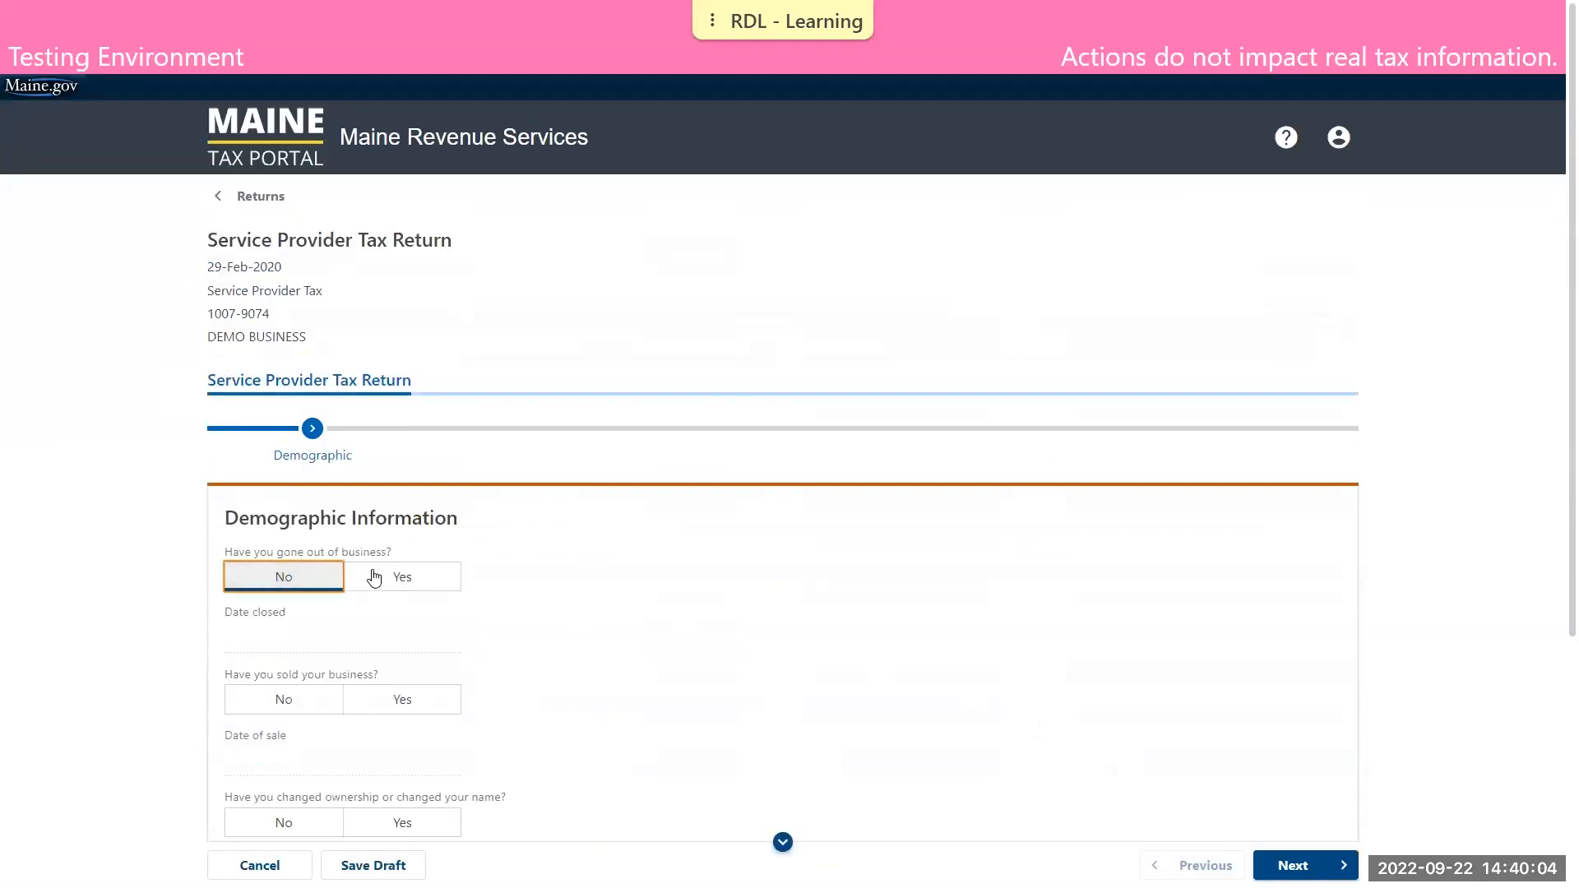
scroll(699, 571, down, 4)
click(1301, 791)
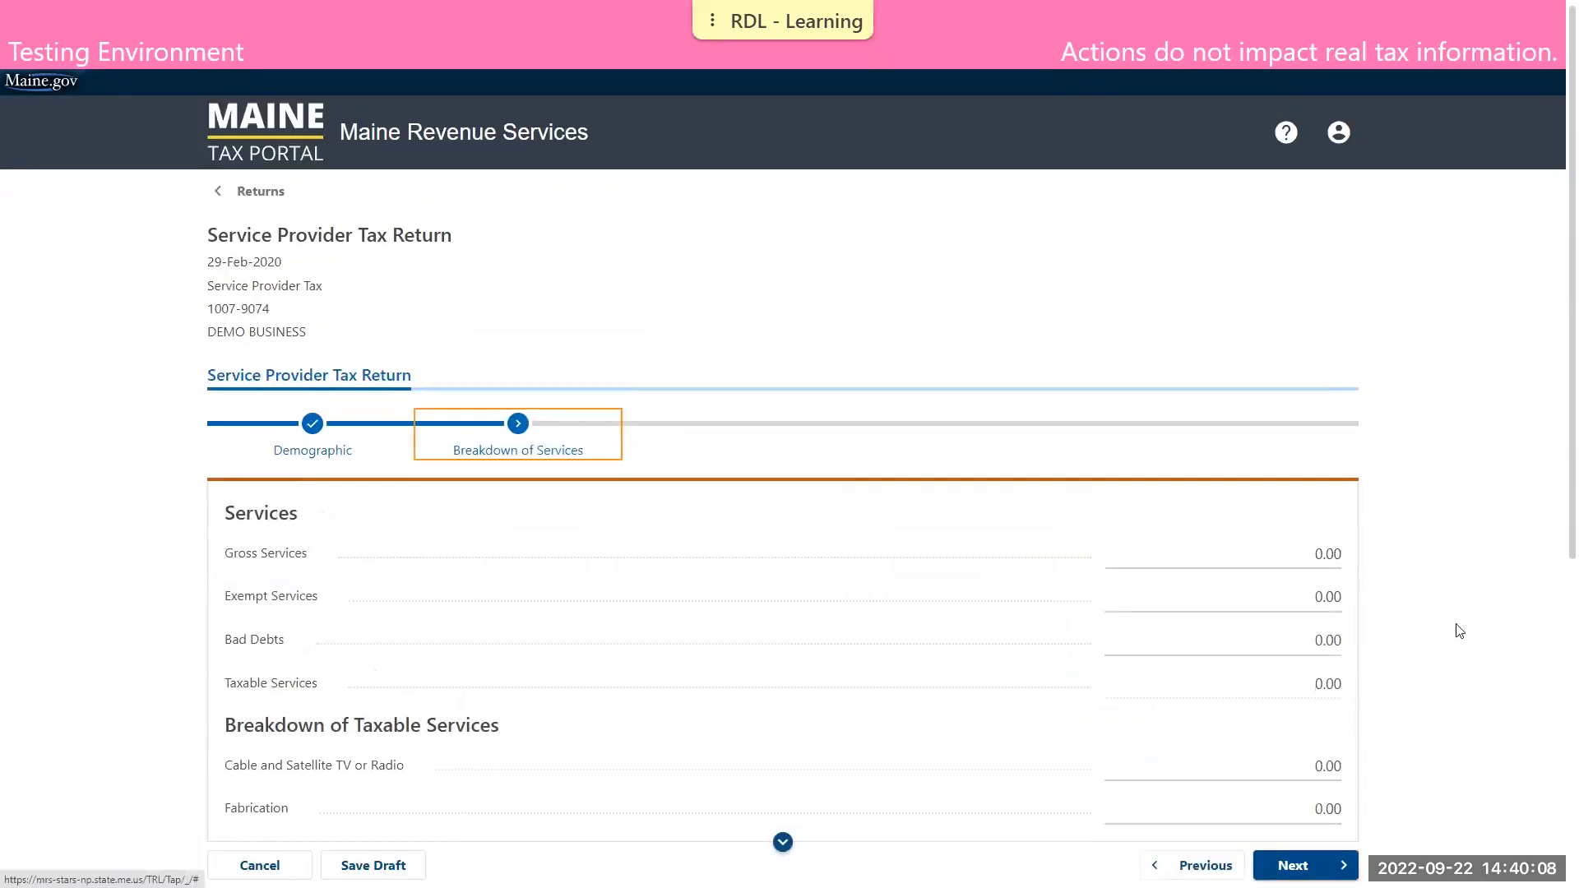
Enter 55,000 as the gross services on the Service Provider Tax return
scroll(1452, 634, down, 4)
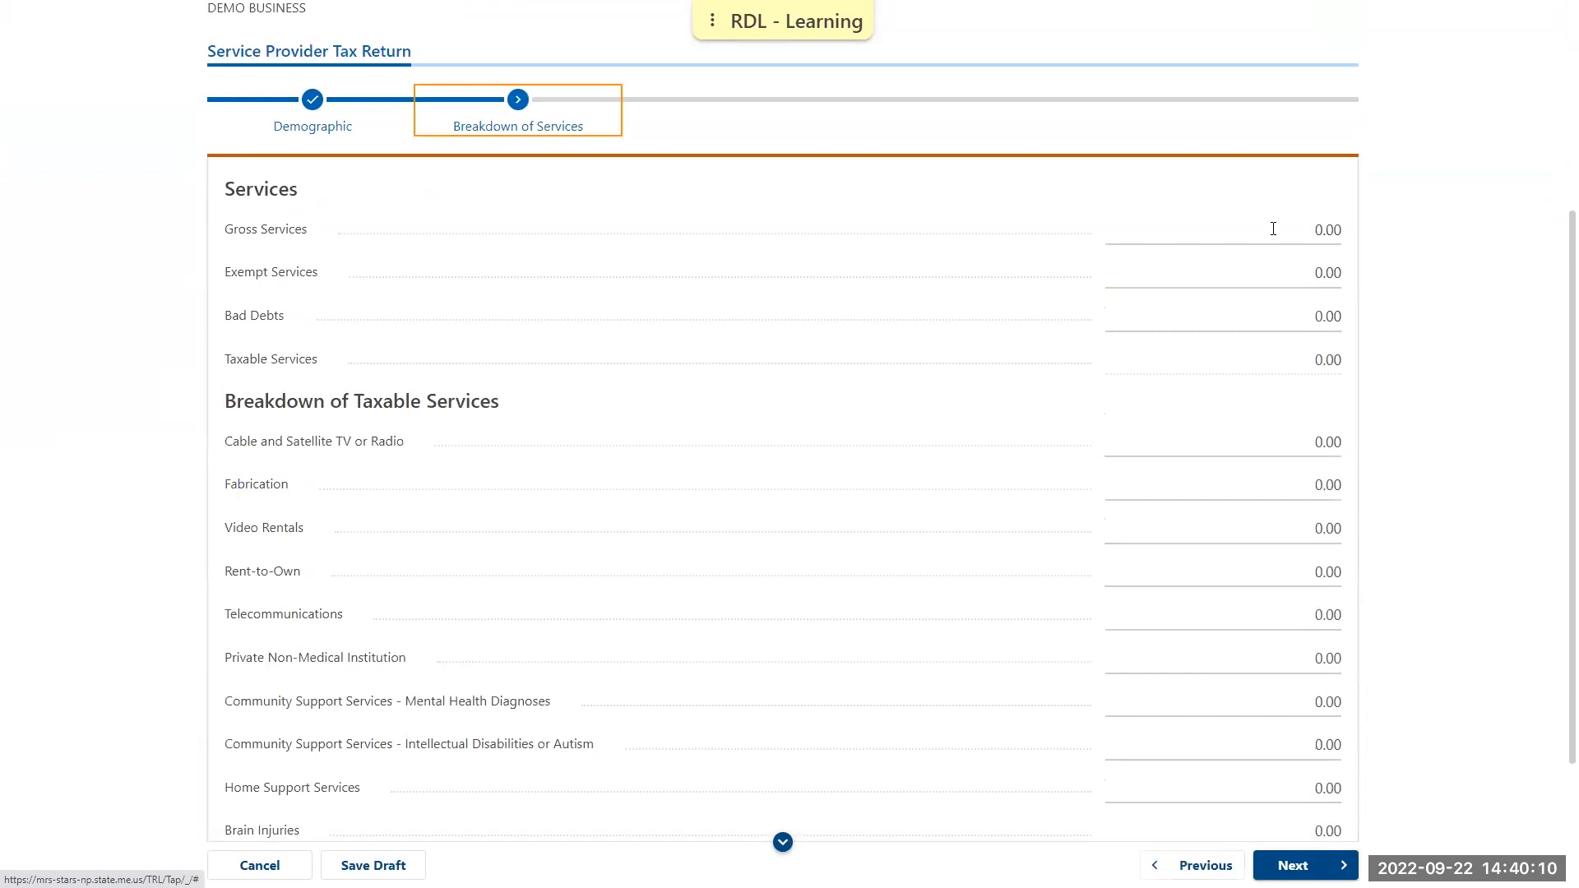
click(1201, 236)
text(55000)
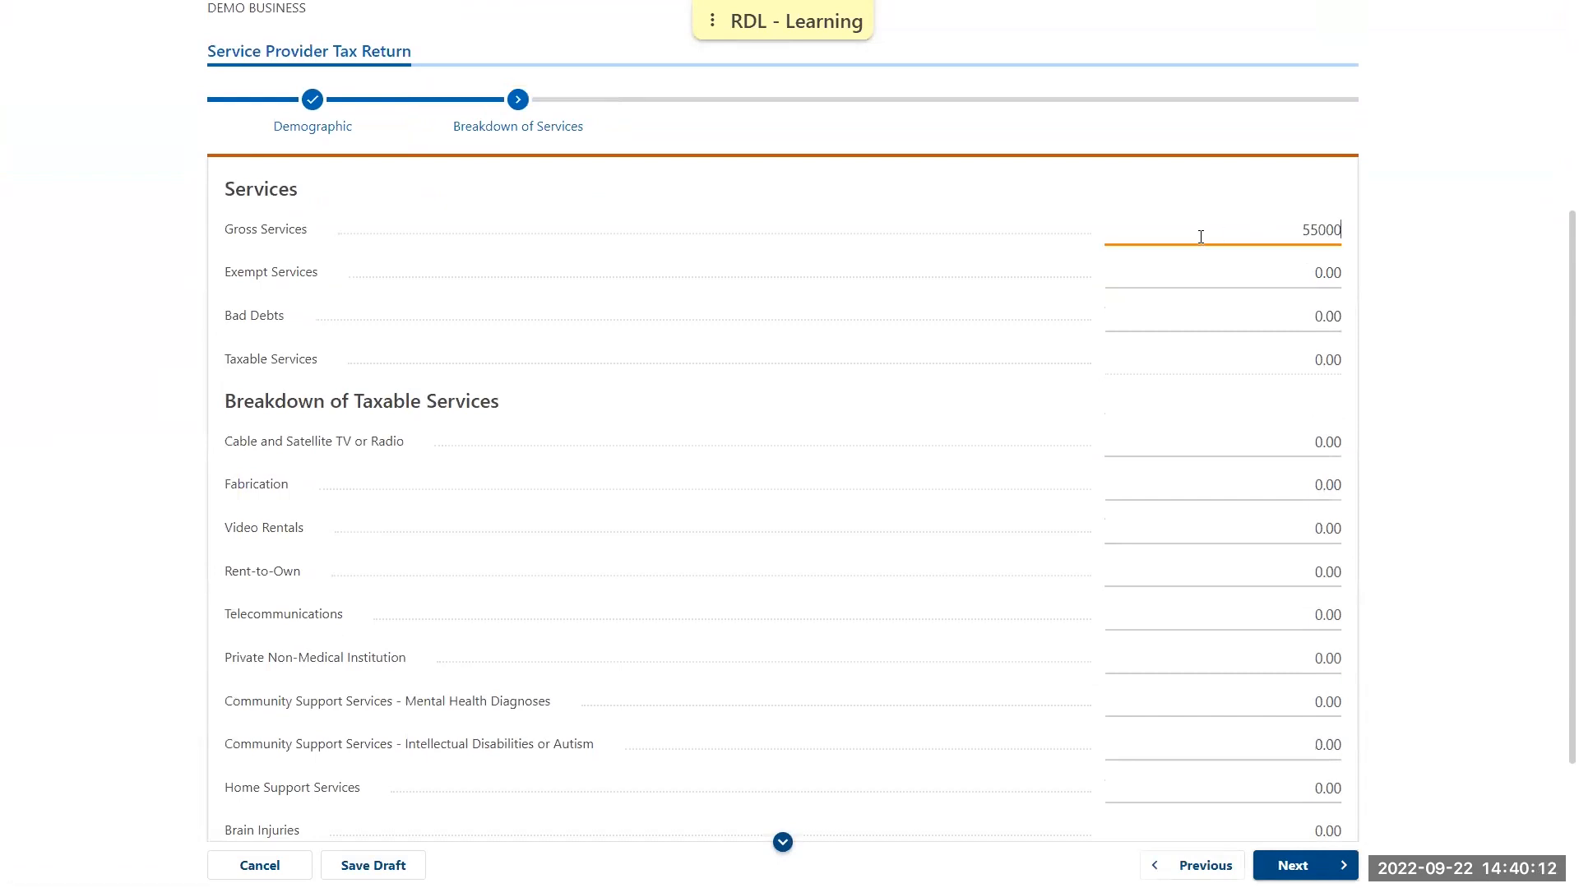
click(1464, 287)
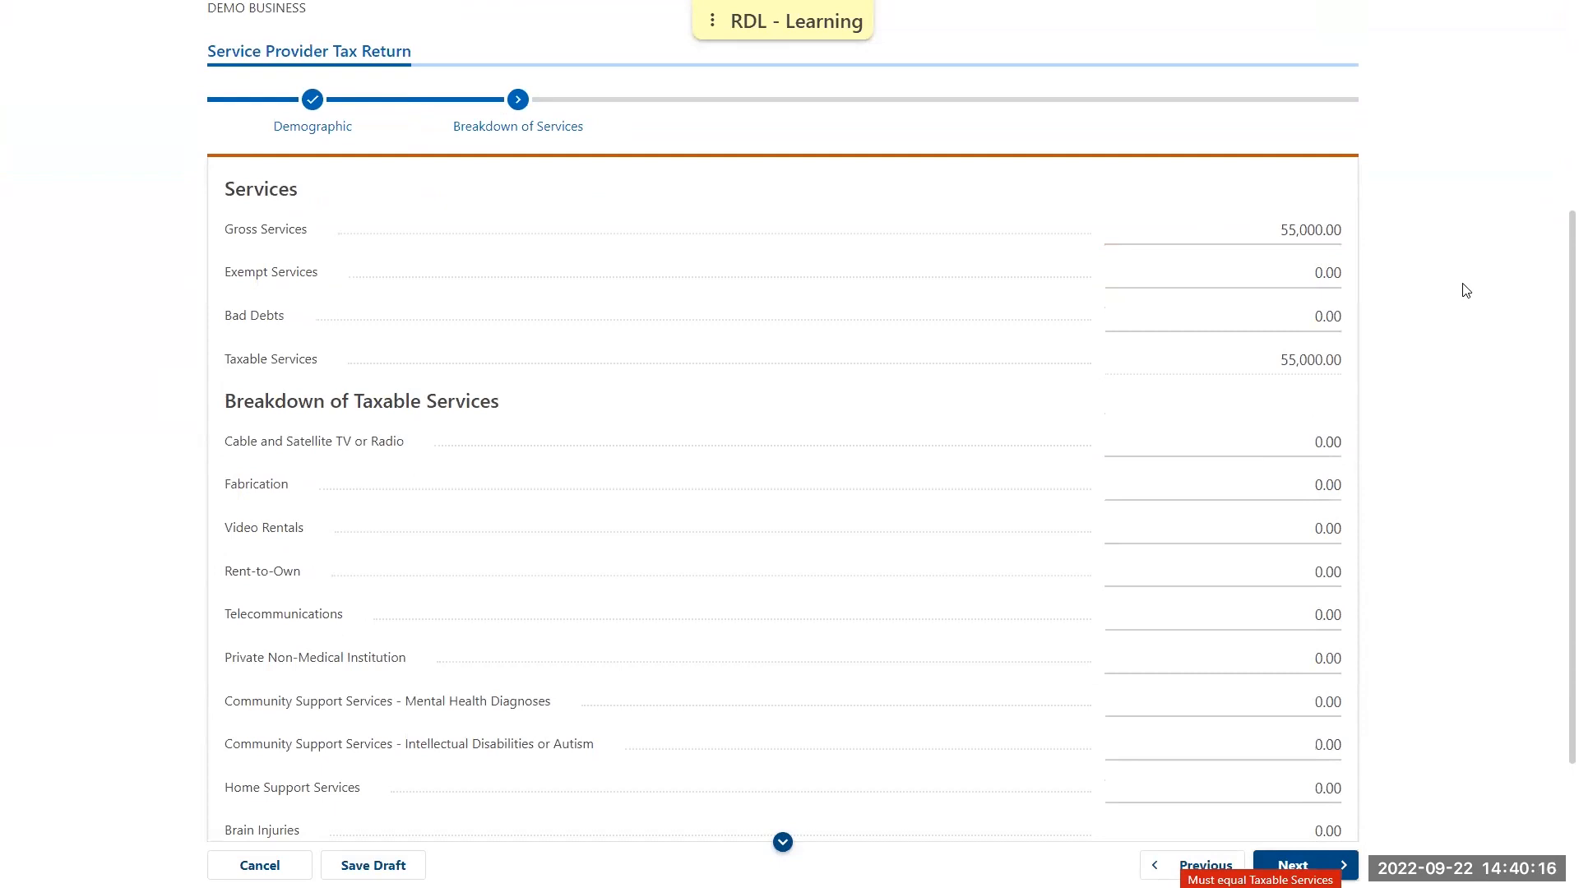
Allocate 55,000 to Fabrication in the breakdown of taxable services and continue to the totals
scroll(1450, 354, down, 2)
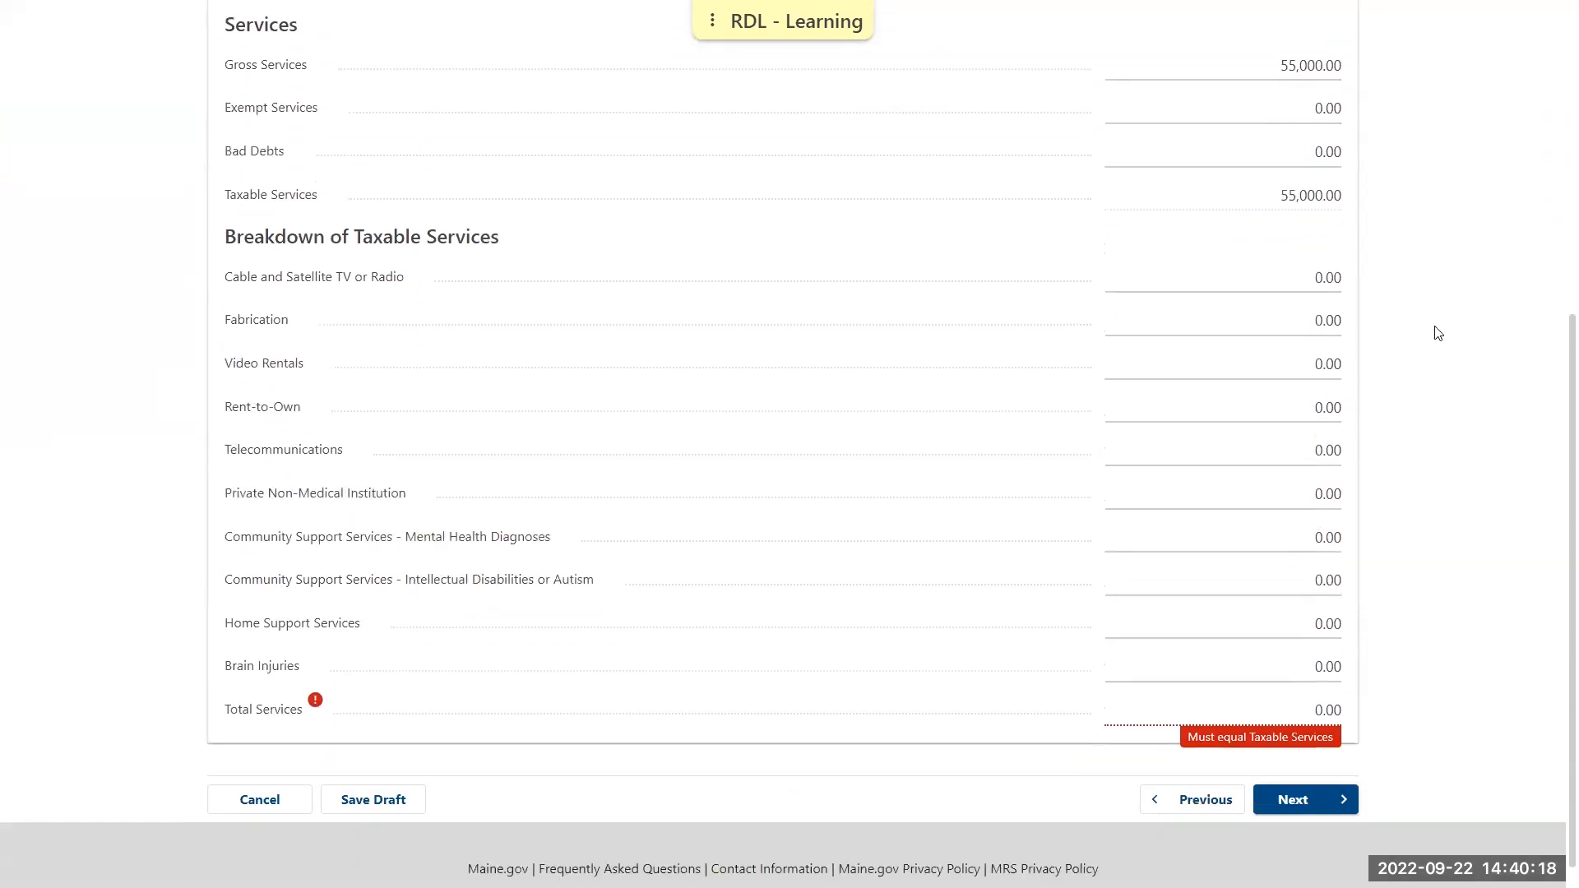
click(1204, 321)
text(55,)
text(000)
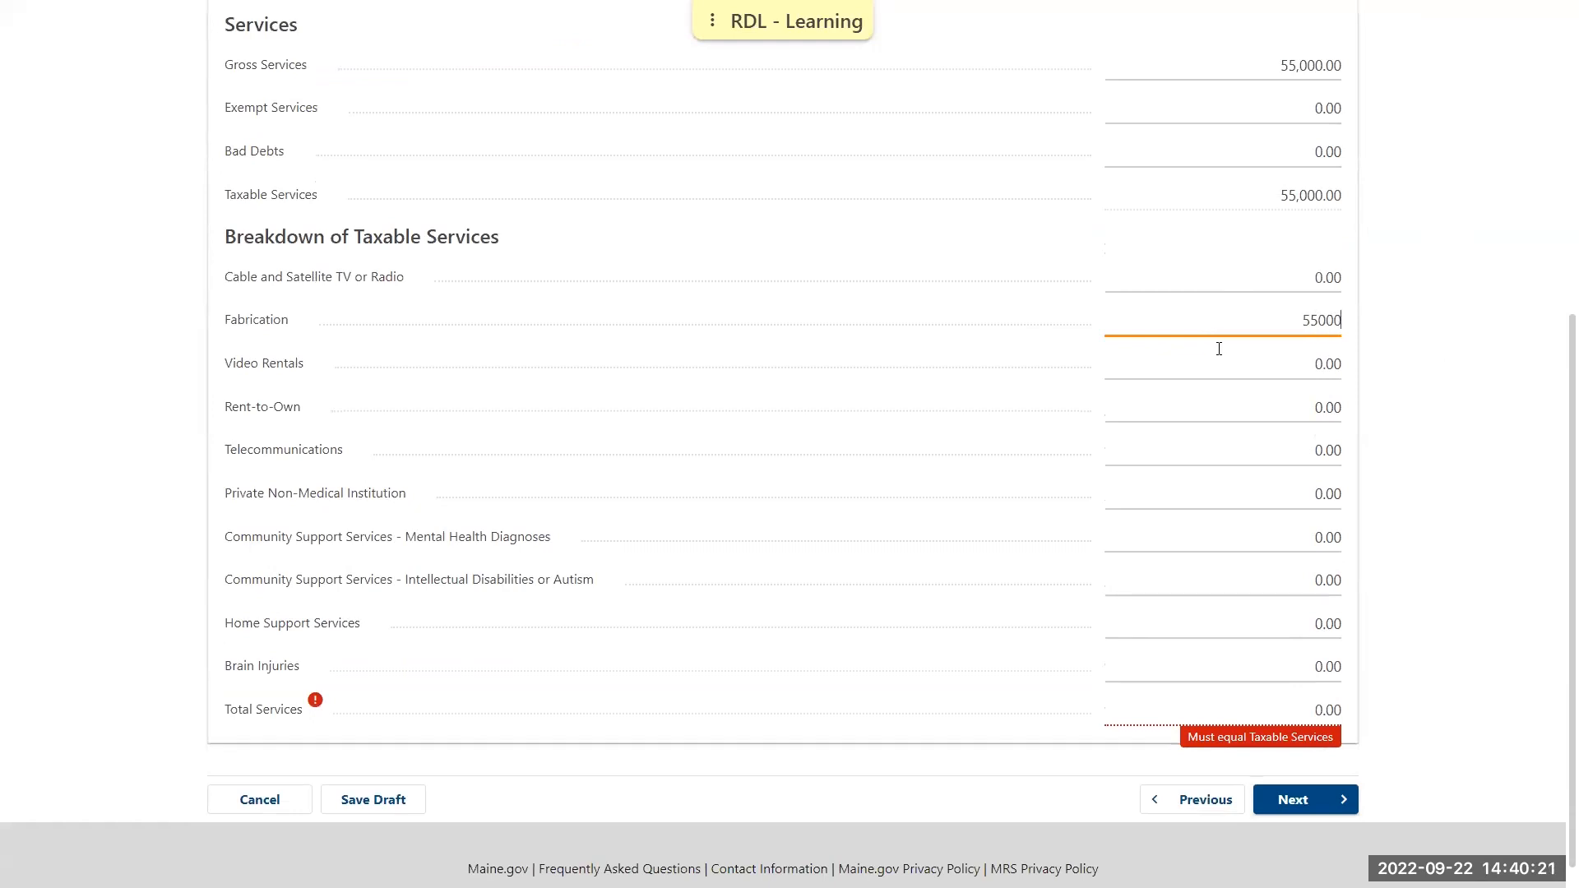
click(1444, 321)
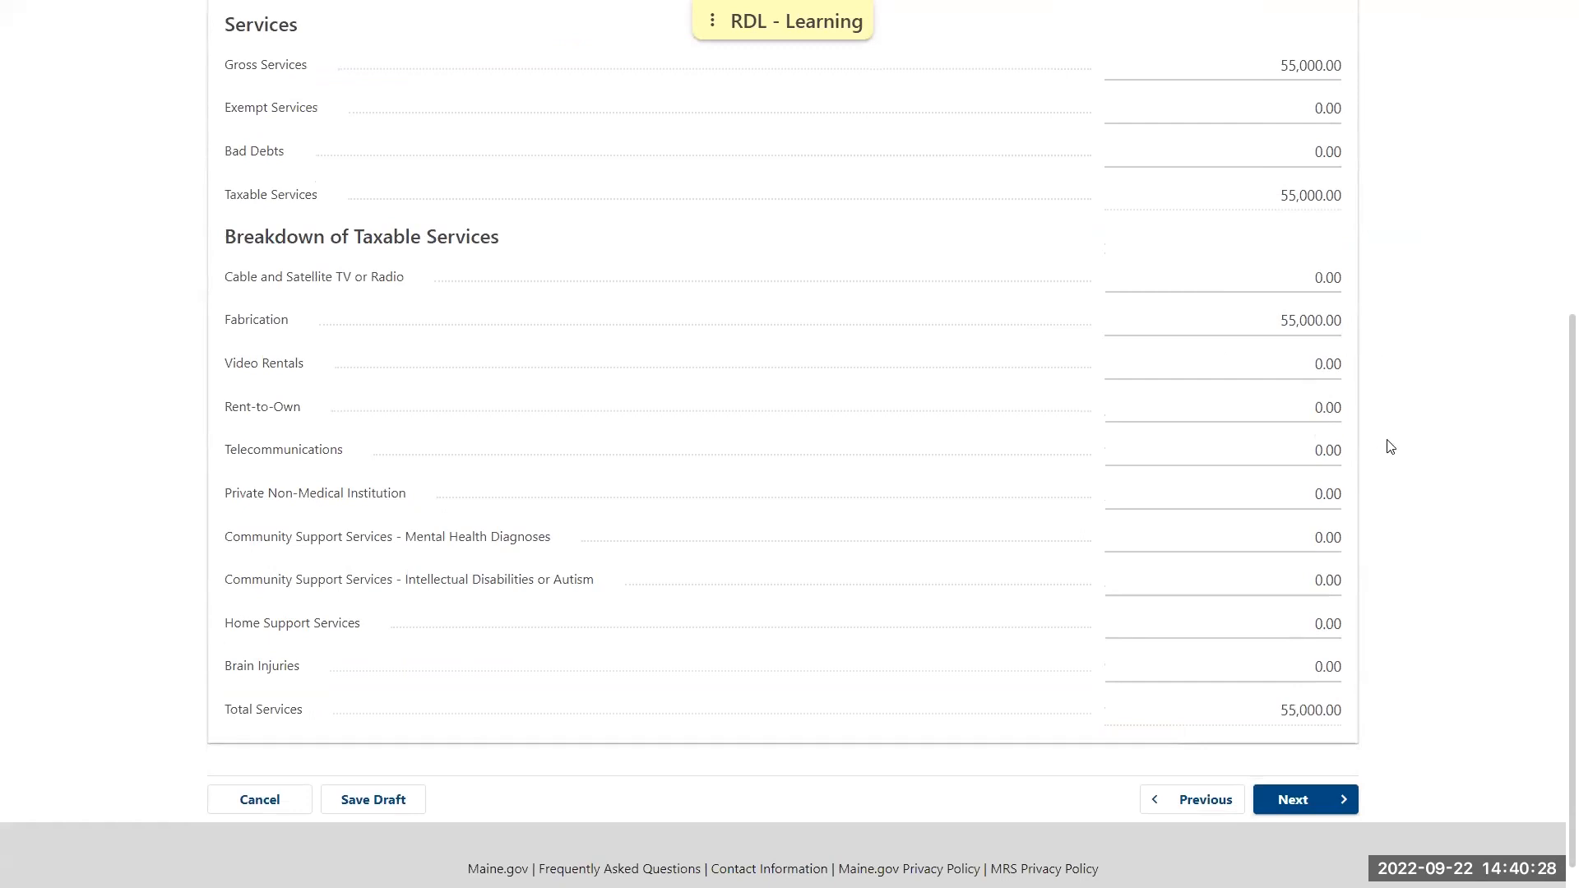
click(1300, 800)
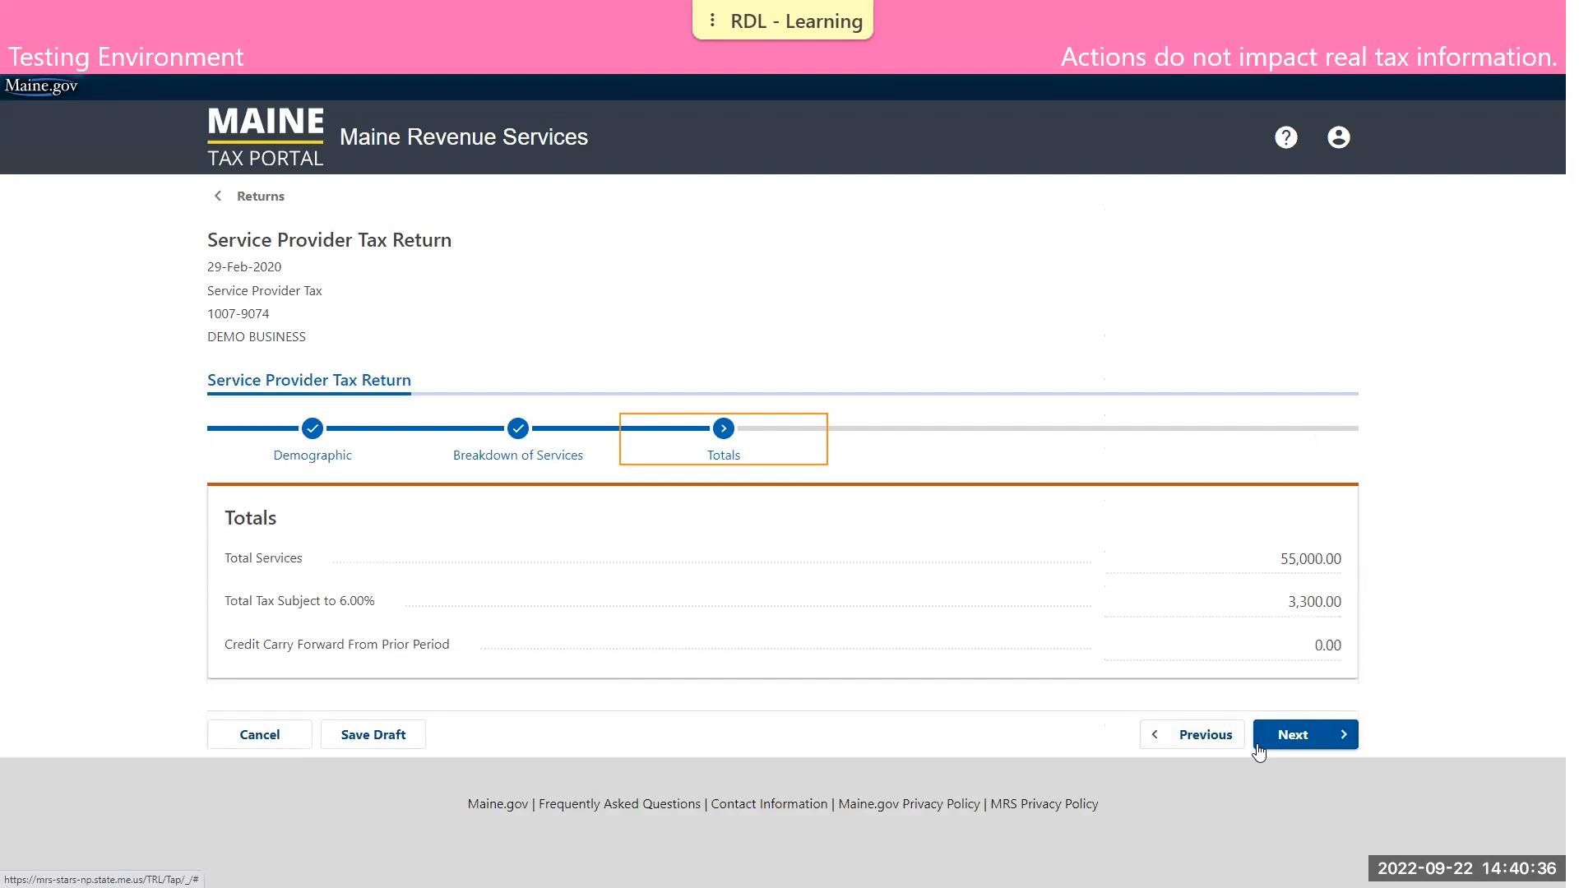
Pass the totals and documentation stages without adding attachments, decline to make a payment now, and continue to the return summary
click(1305, 734)
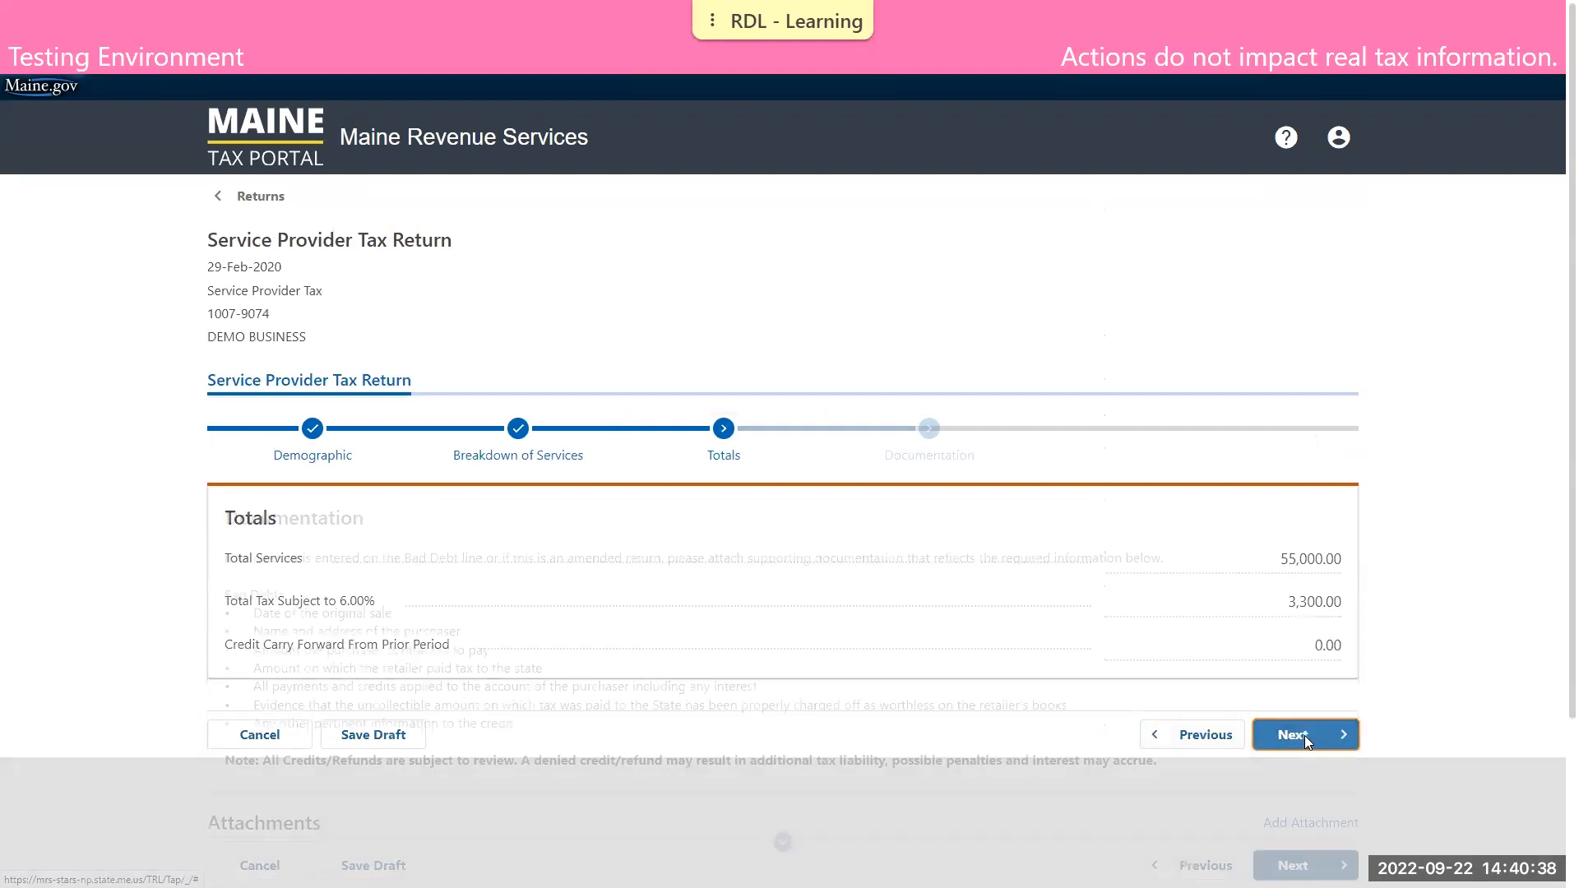
scroll(1399, 691, down, 3)
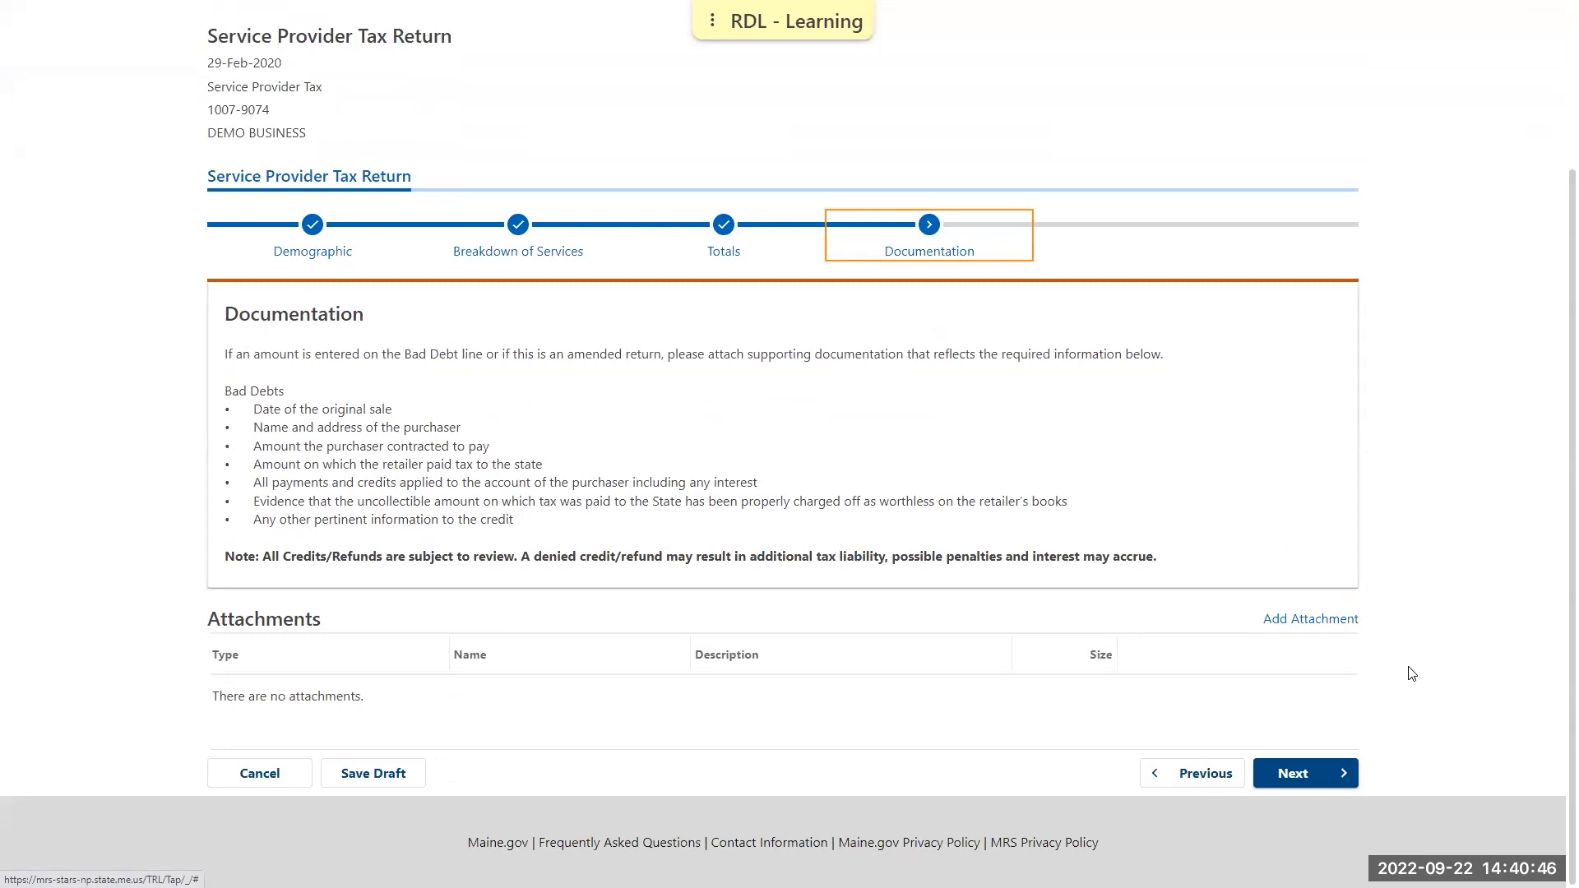
click(1344, 775)
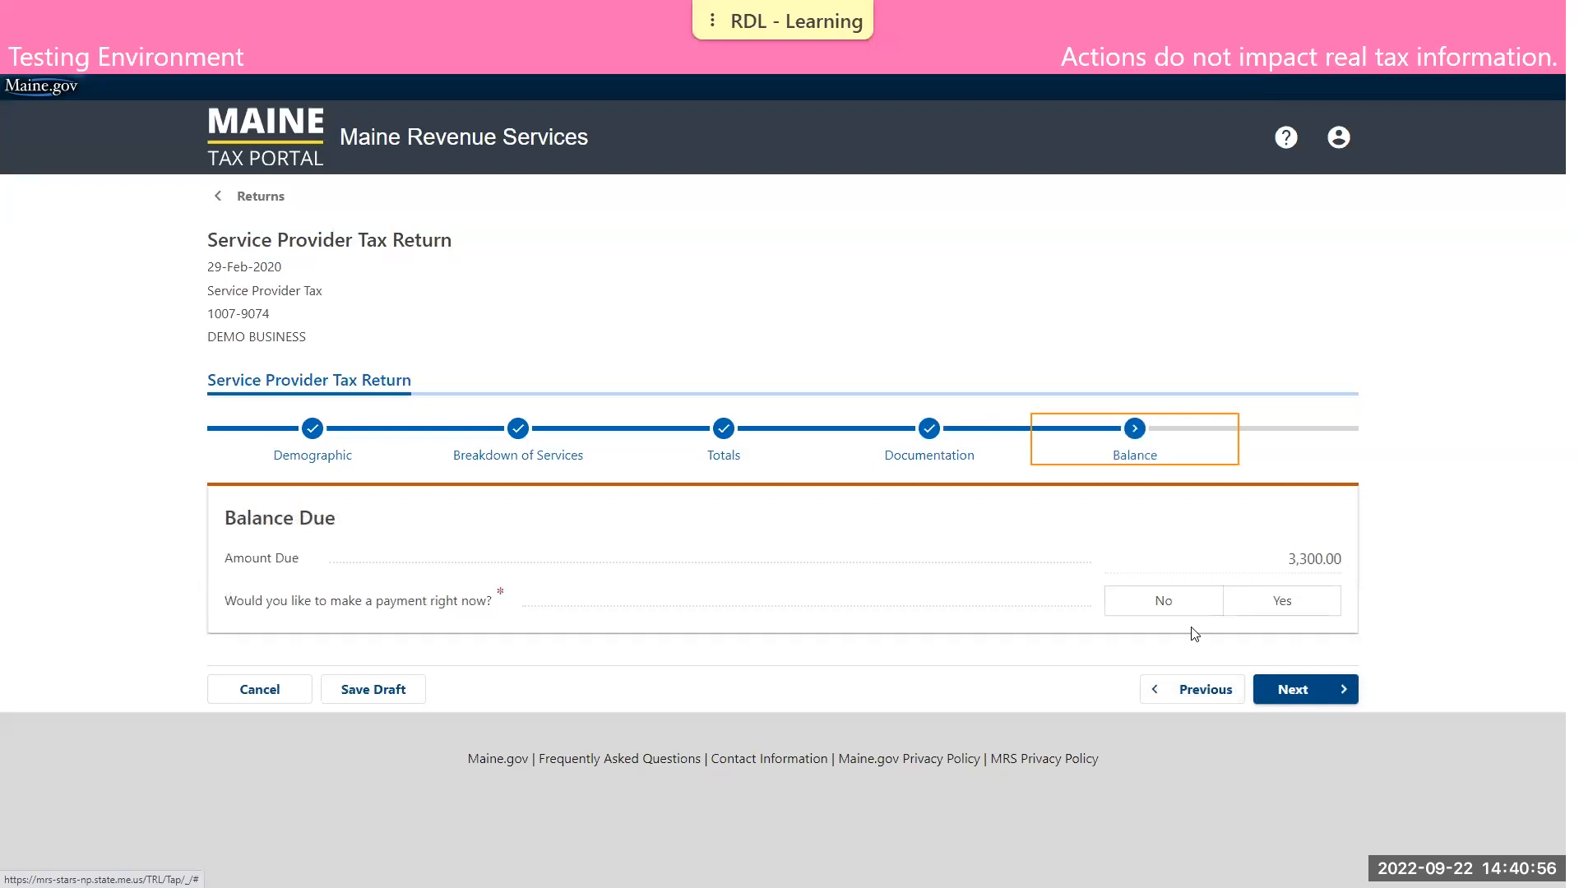
click(1163, 603)
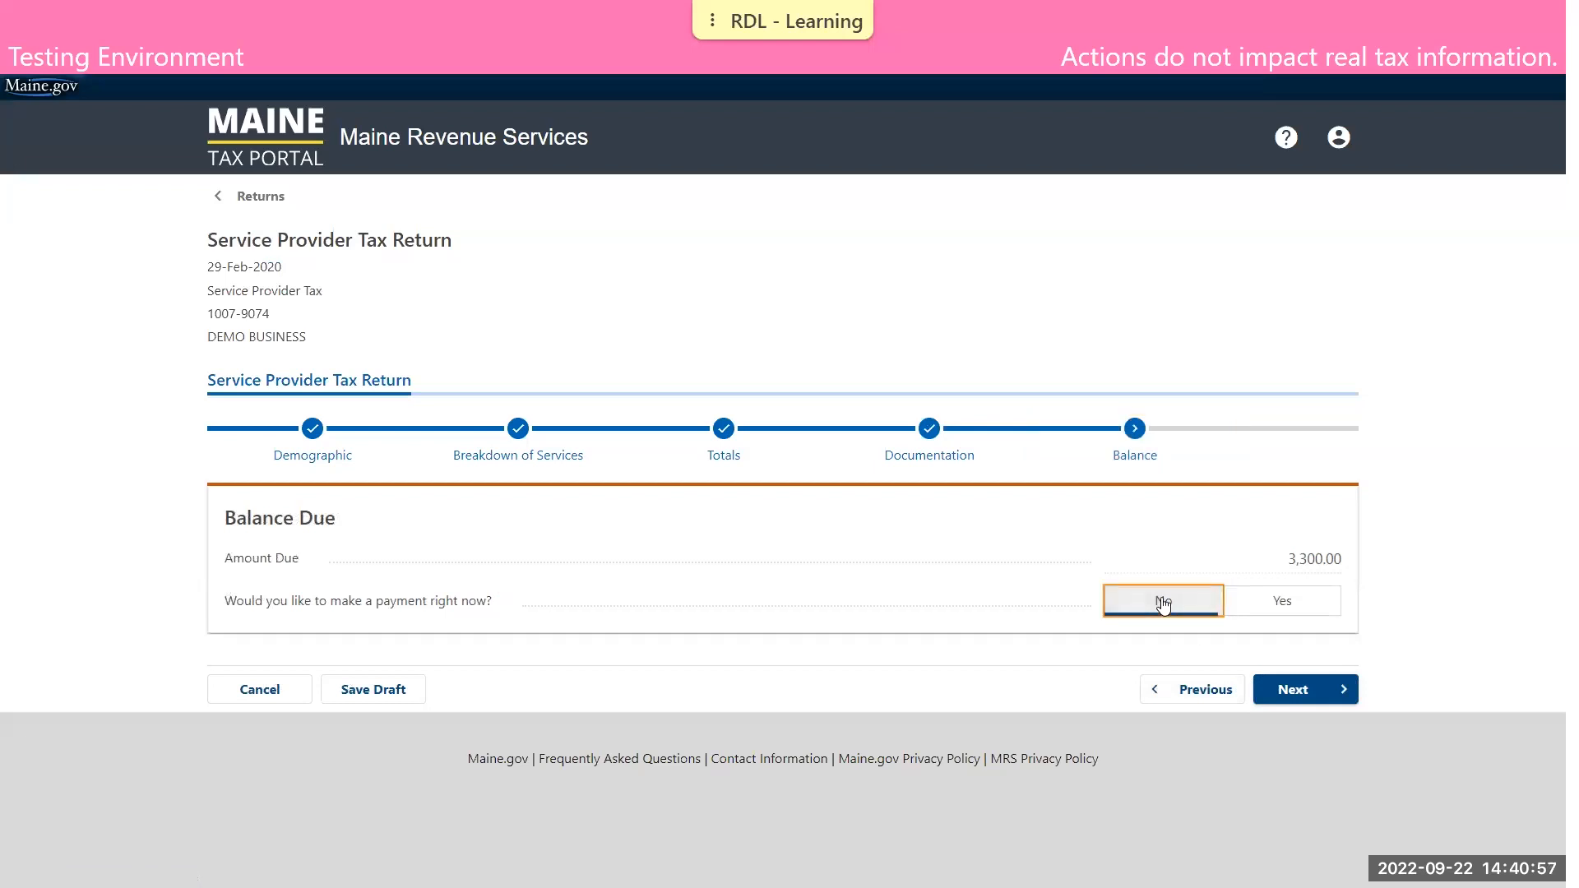
click(1301, 691)
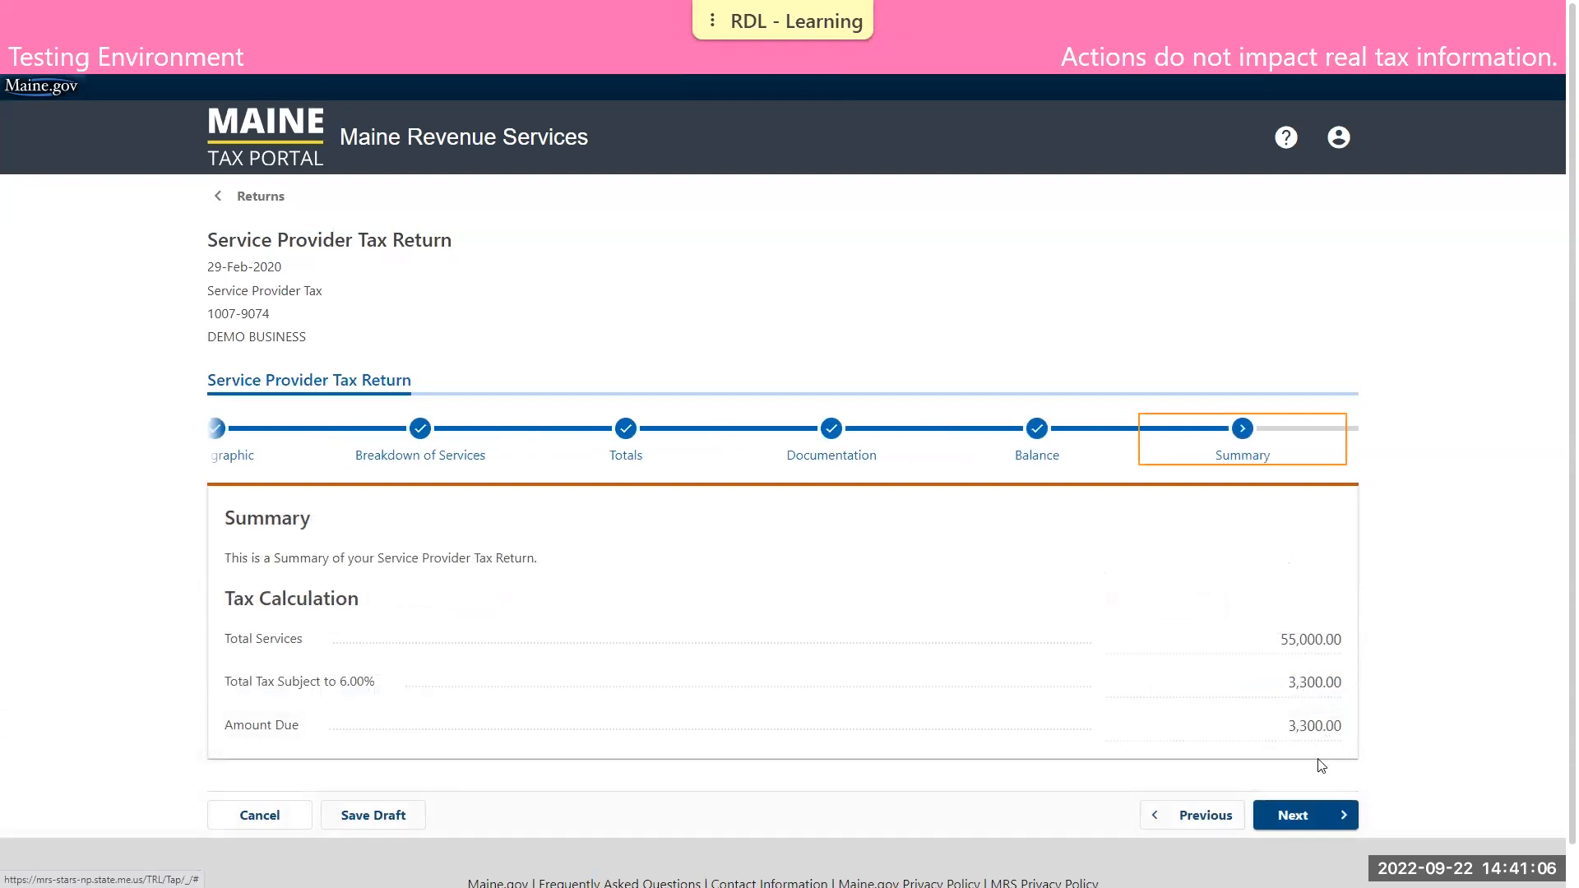
Continue to the declaration stage, accept the required declaration, and enter and confirm the name of the person filing the return
click(1320, 815)
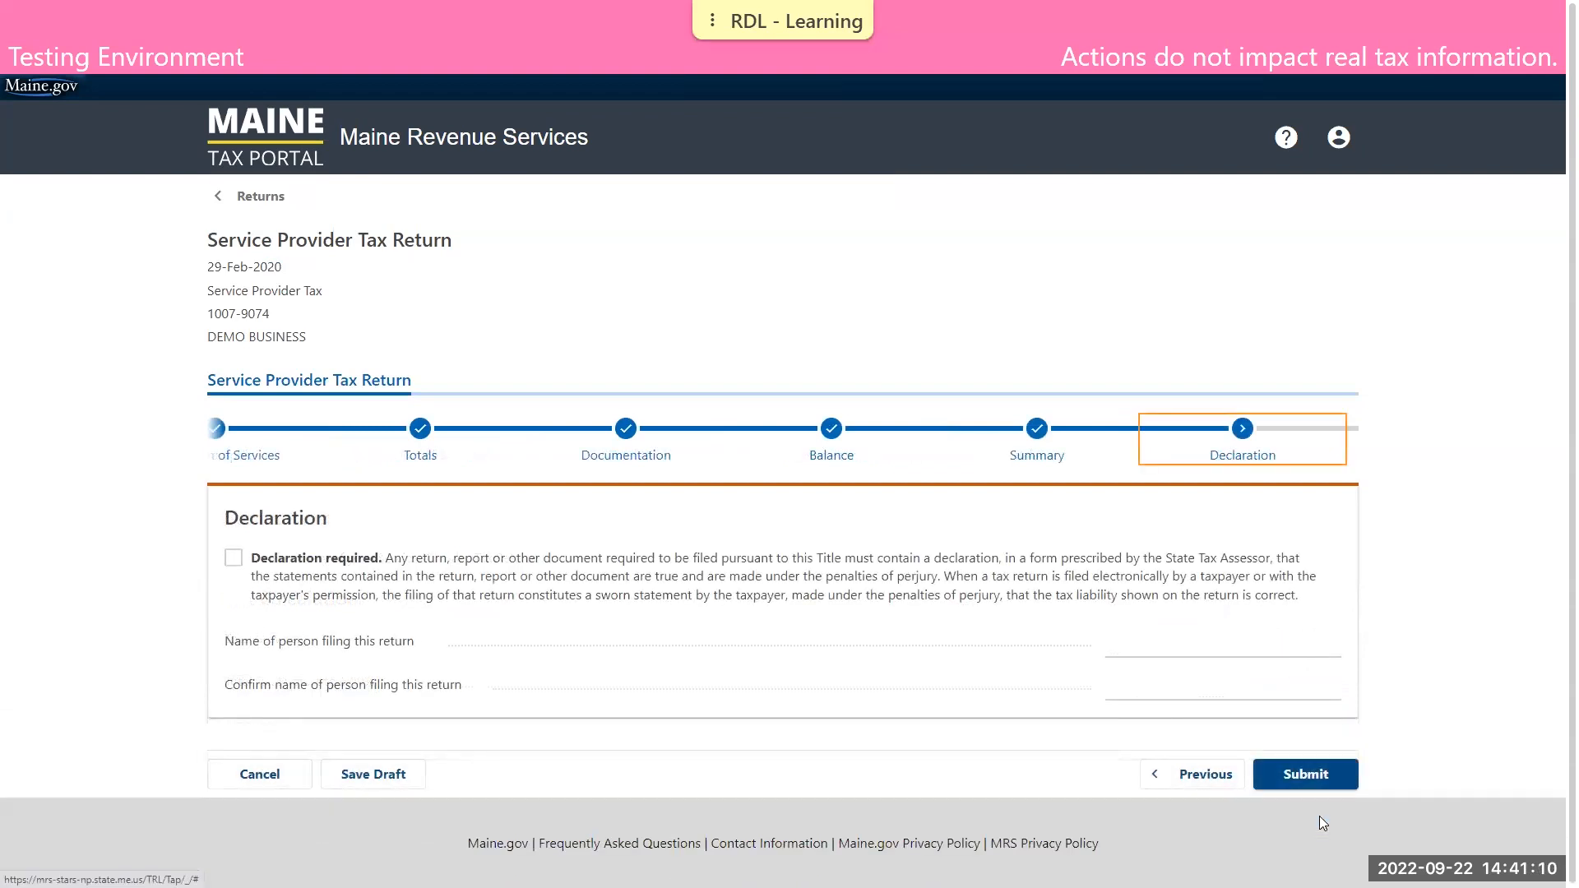
click(234, 560)
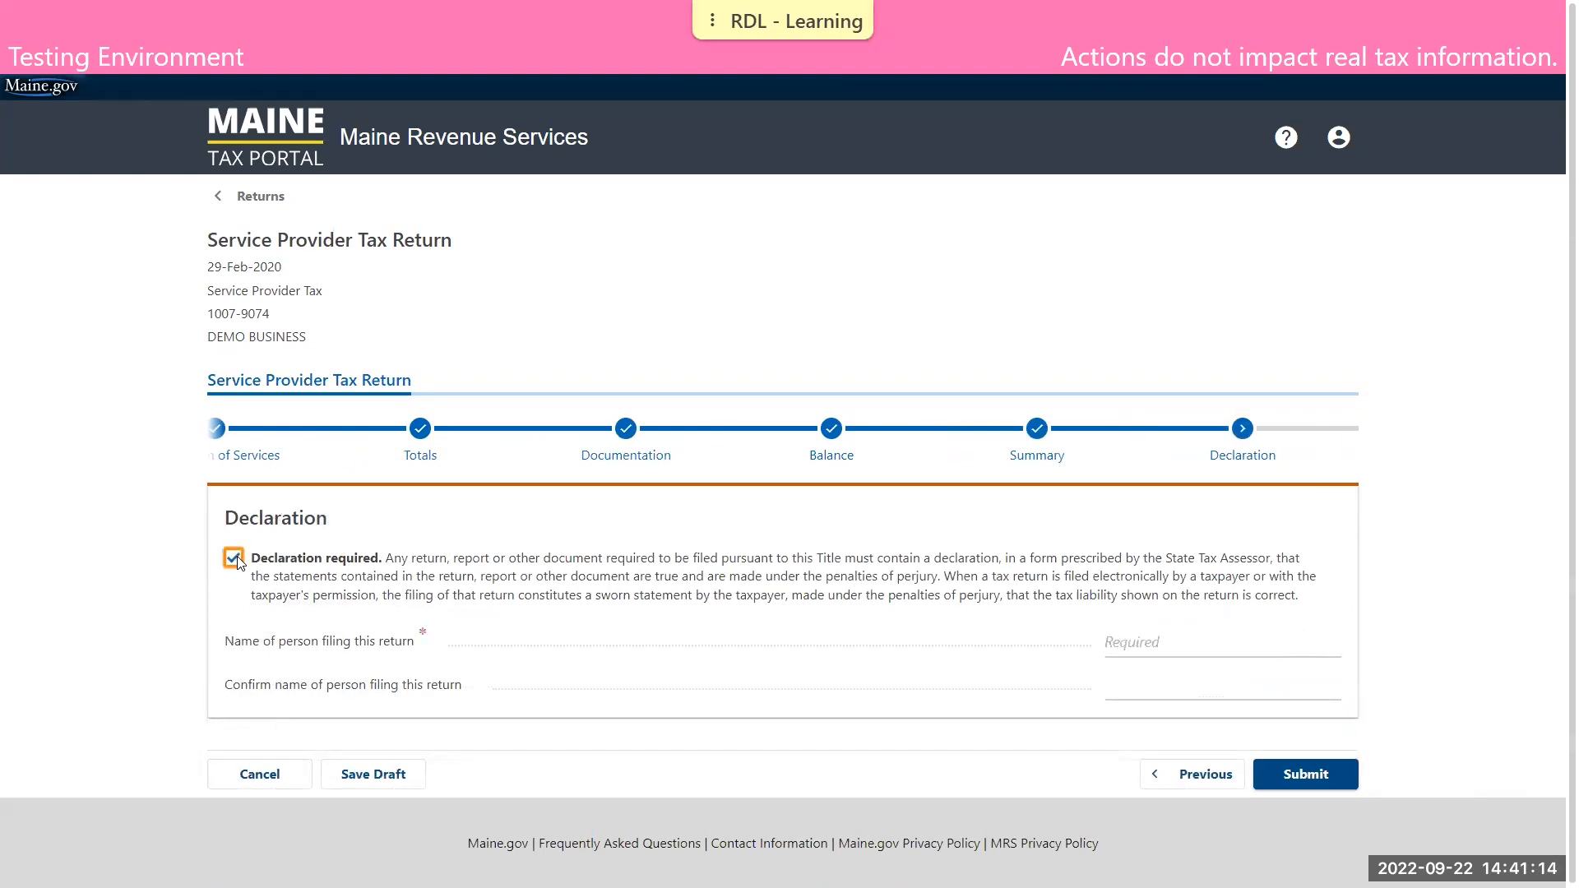
click(1119, 643)
text(DEMO TAXPAYER)
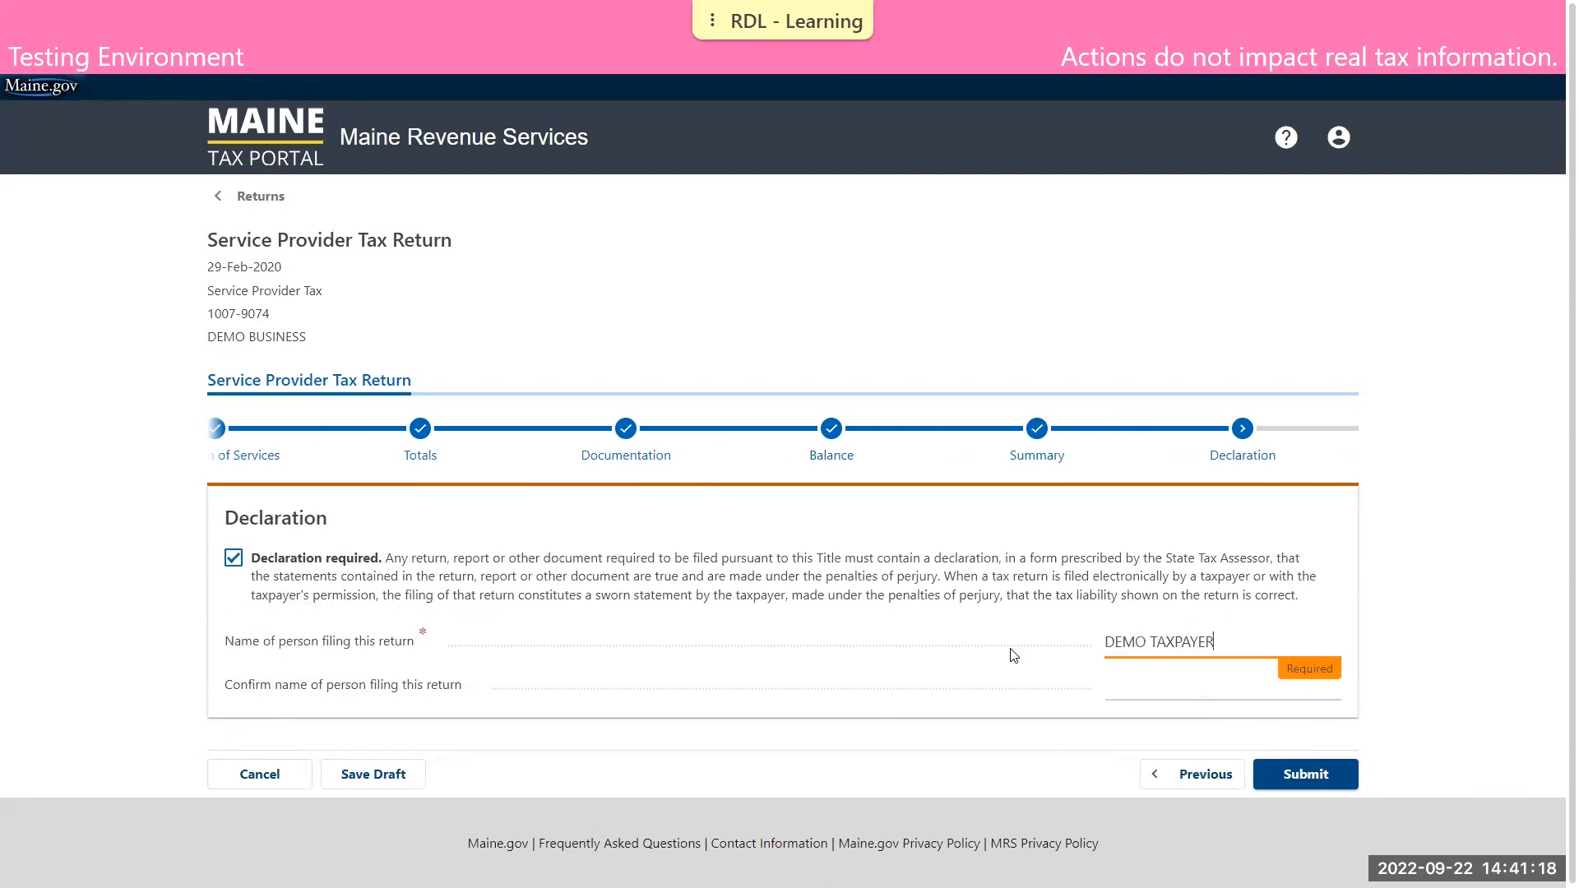
key(Tab)
text(DEMO TAXPAYER)
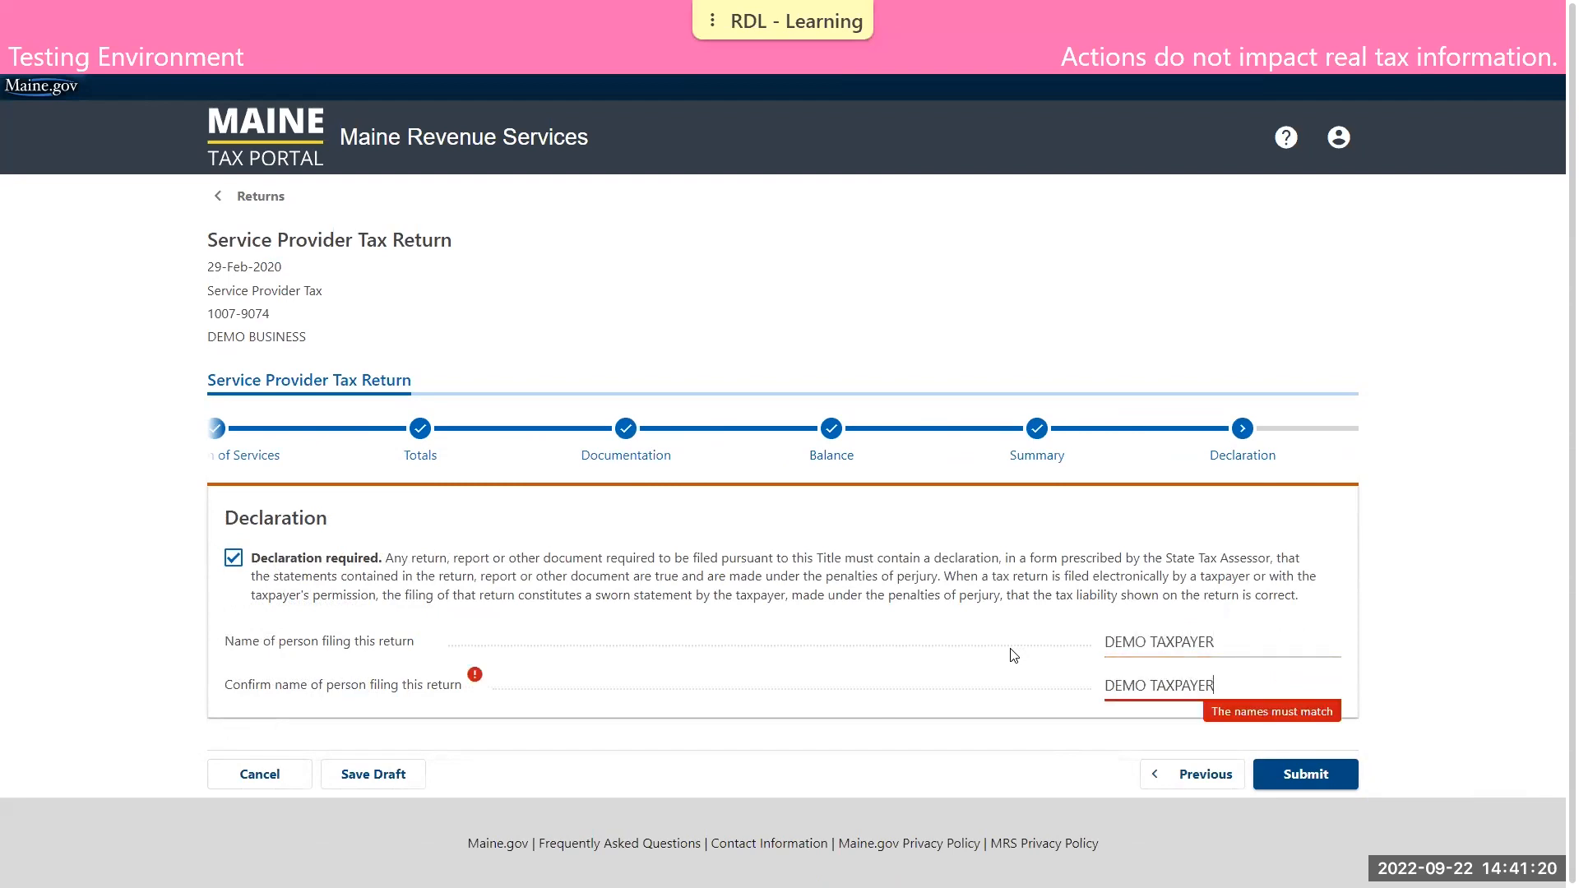
click(1384, 590)
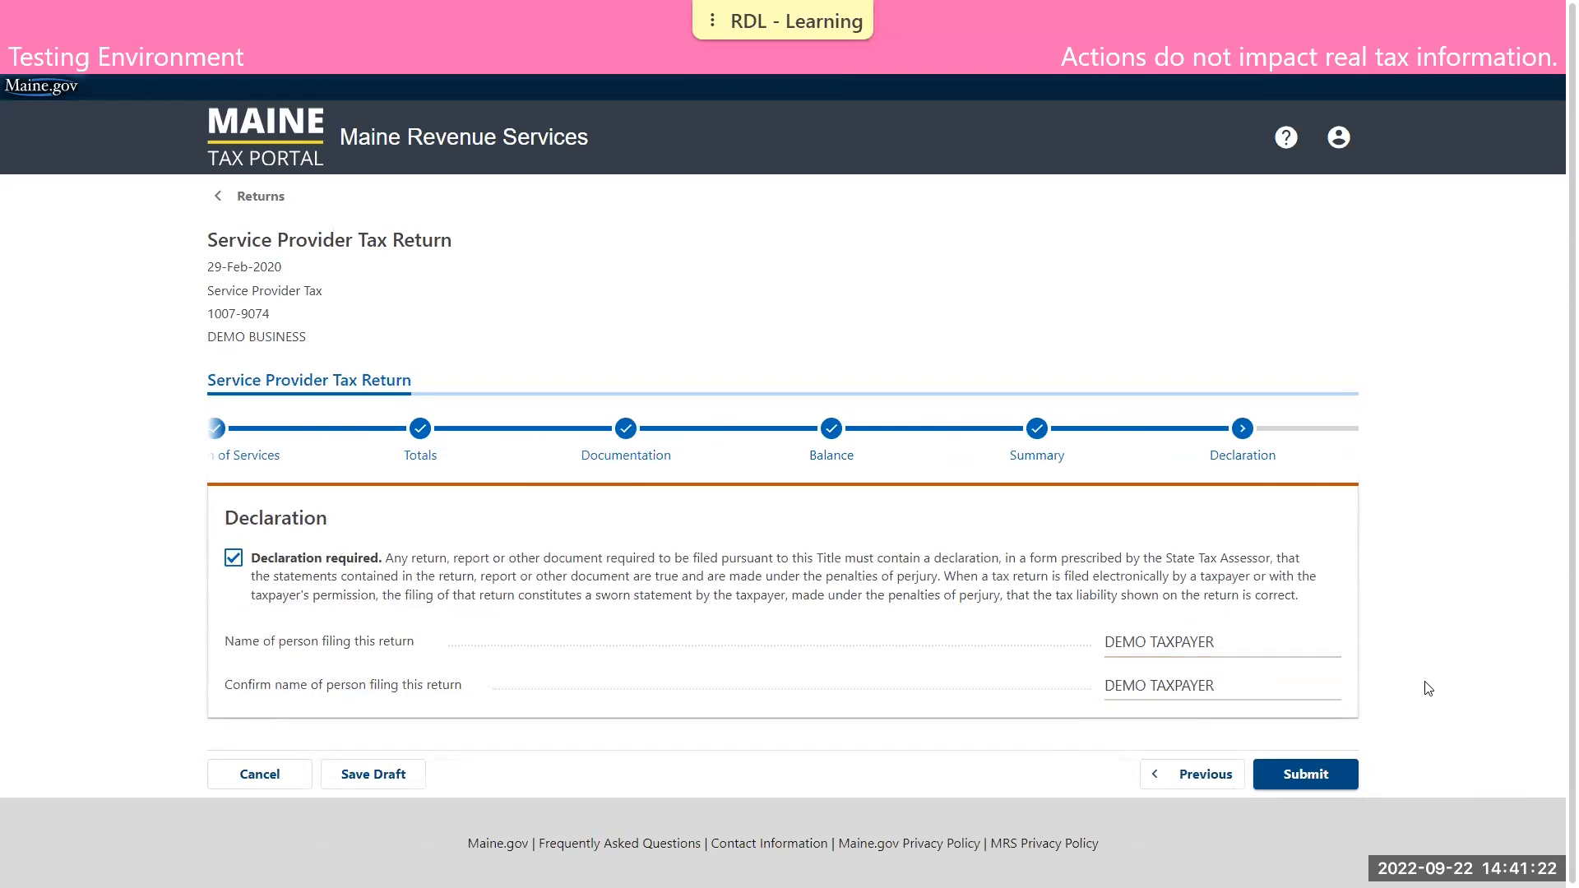
Submit the Service Provider Tax return, dismiss the confirmation, and go back to the business's account summary
click(1321, 777)
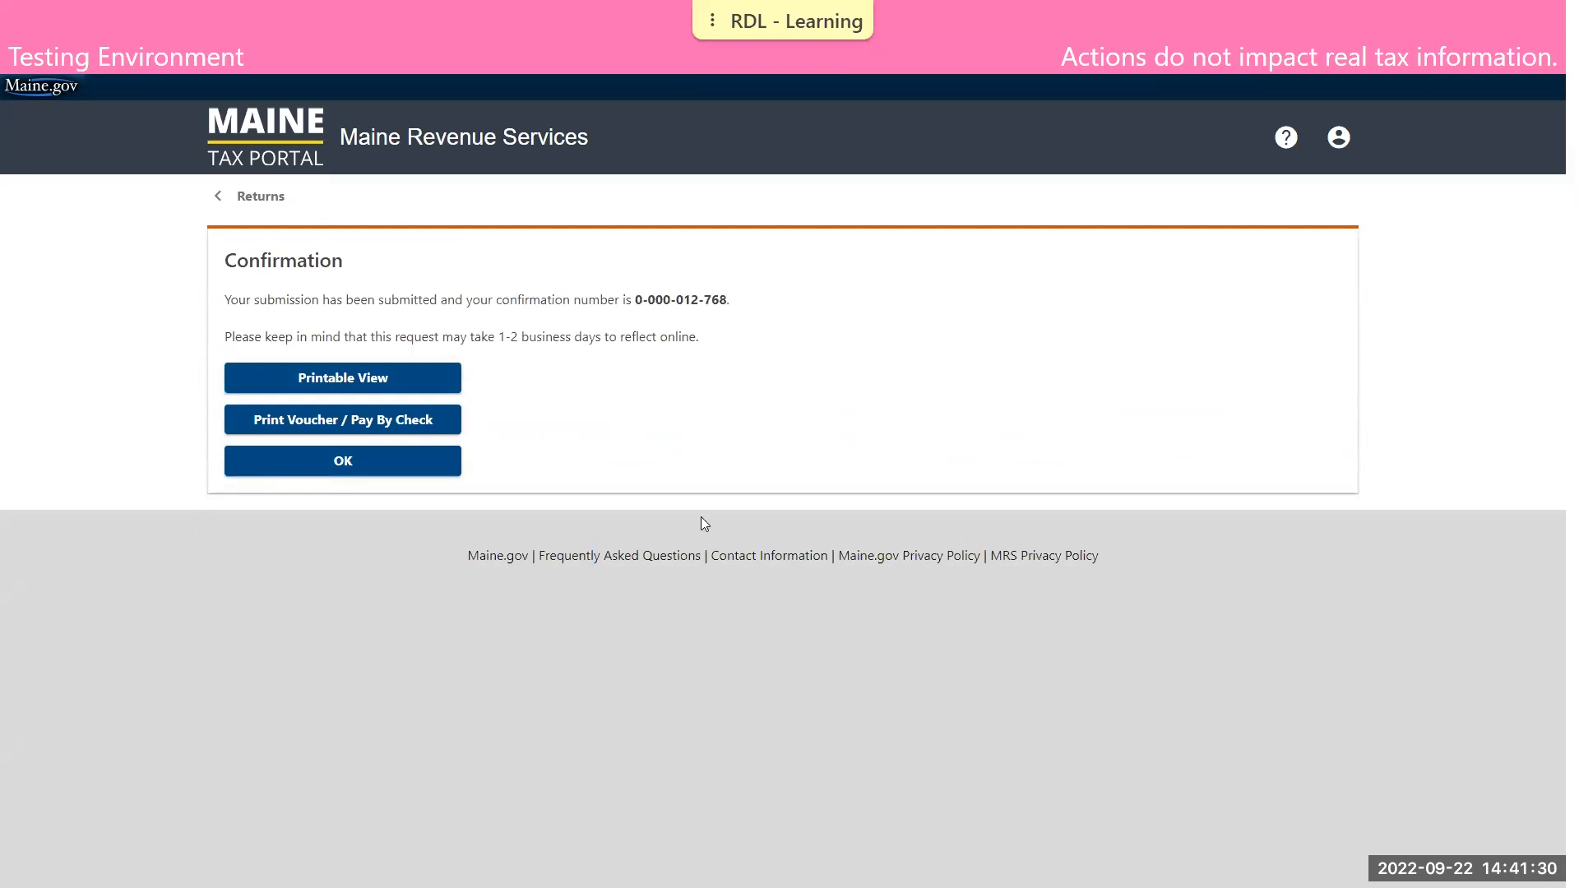
click(453, 467)
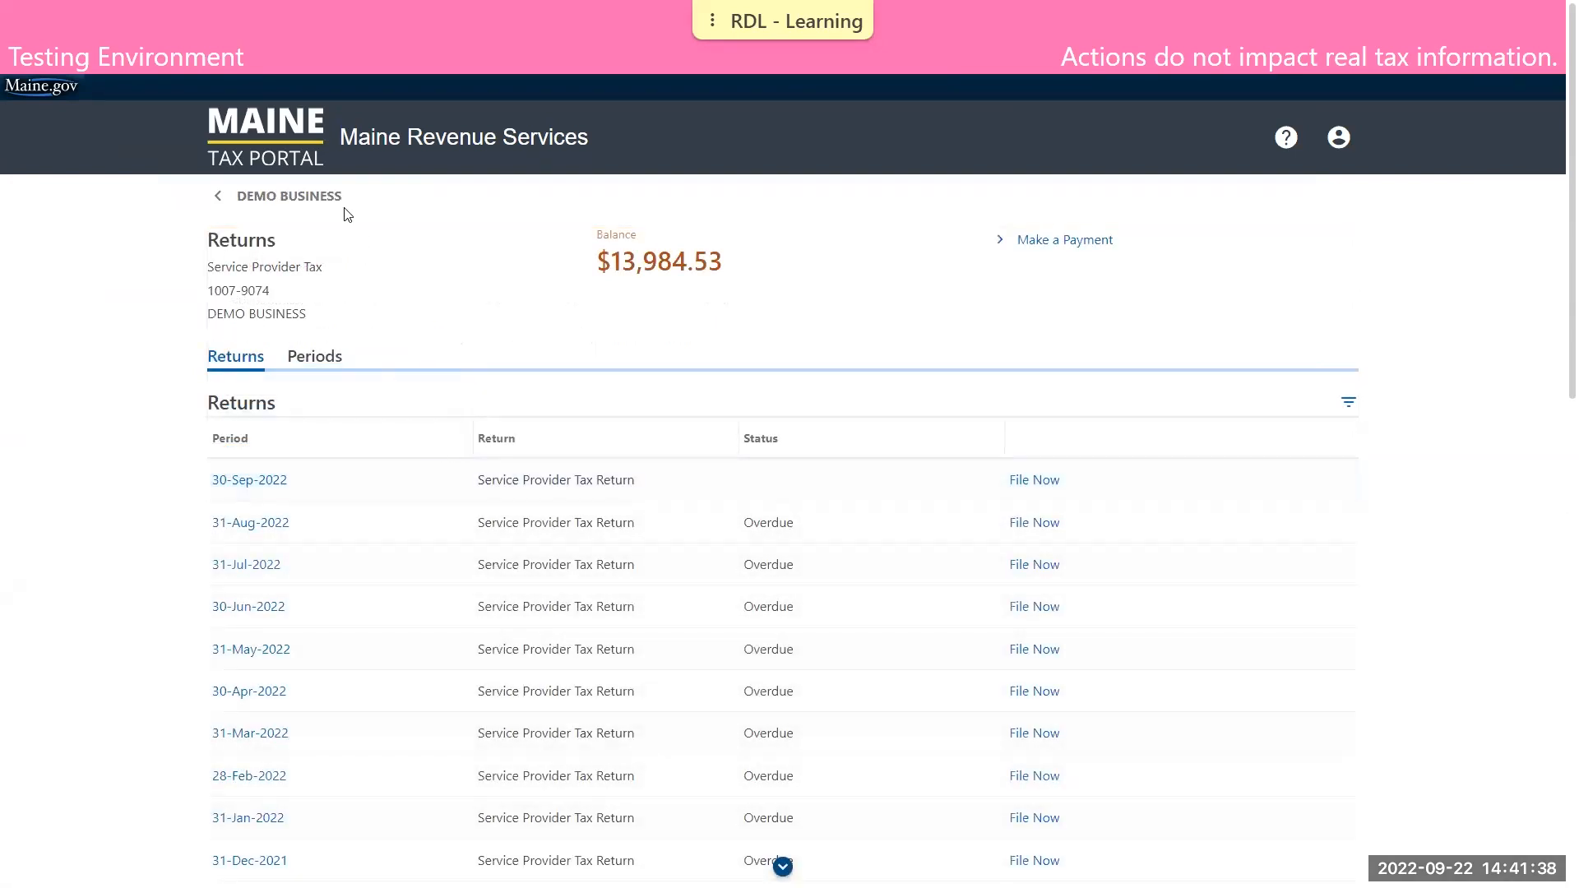
click(327, 210)
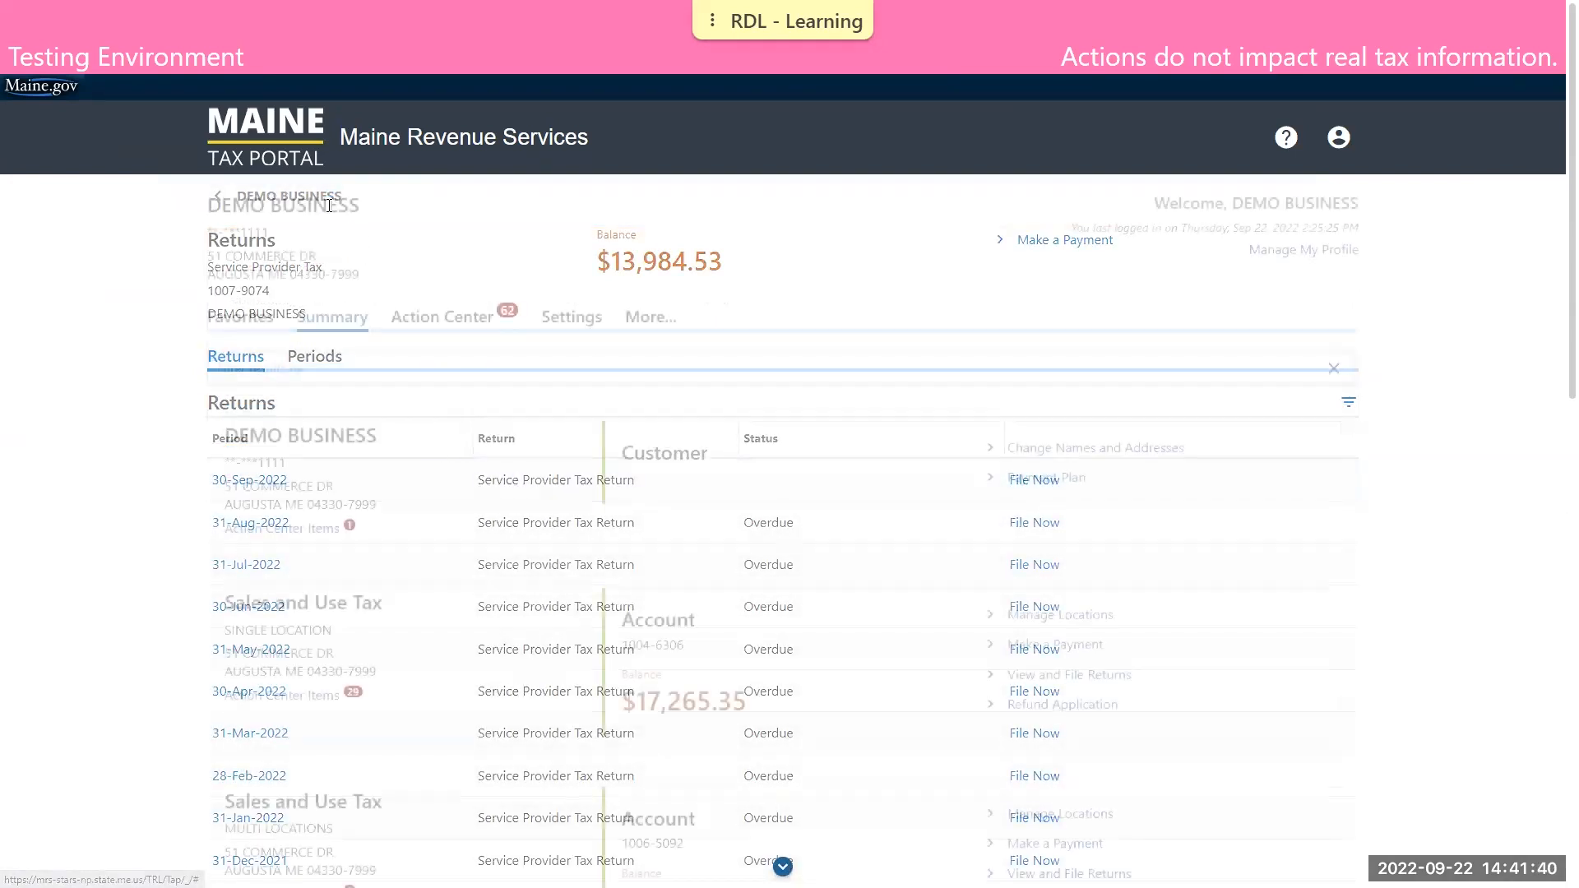
Start a payment for the single-location Sales and Use Tax account
scroll(107, 493, down, 1)
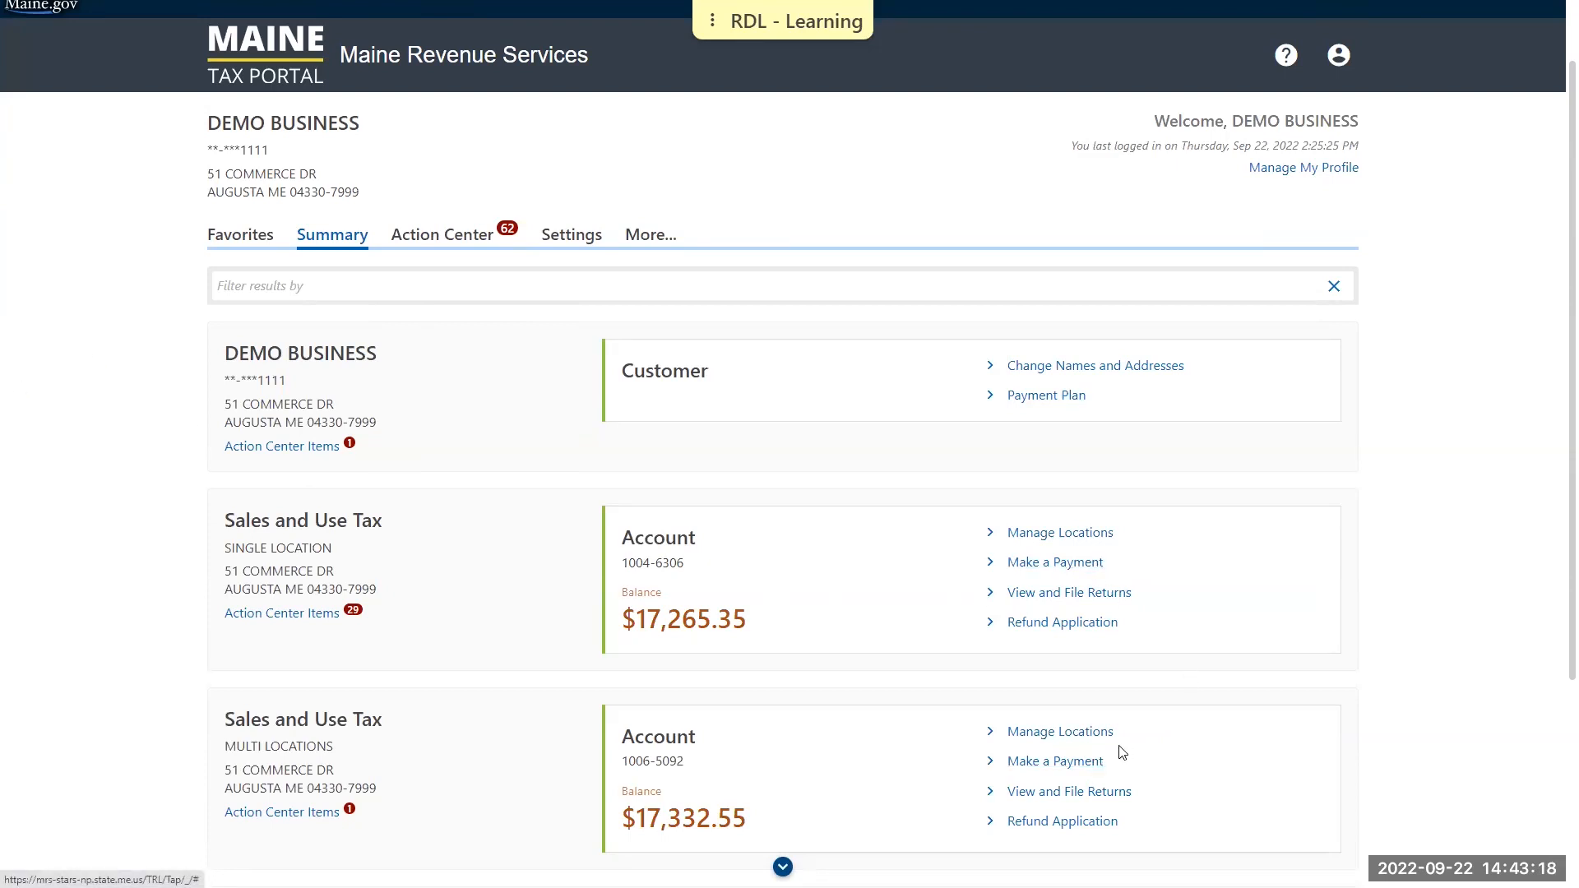
scroll(1225, 559, down, 3)
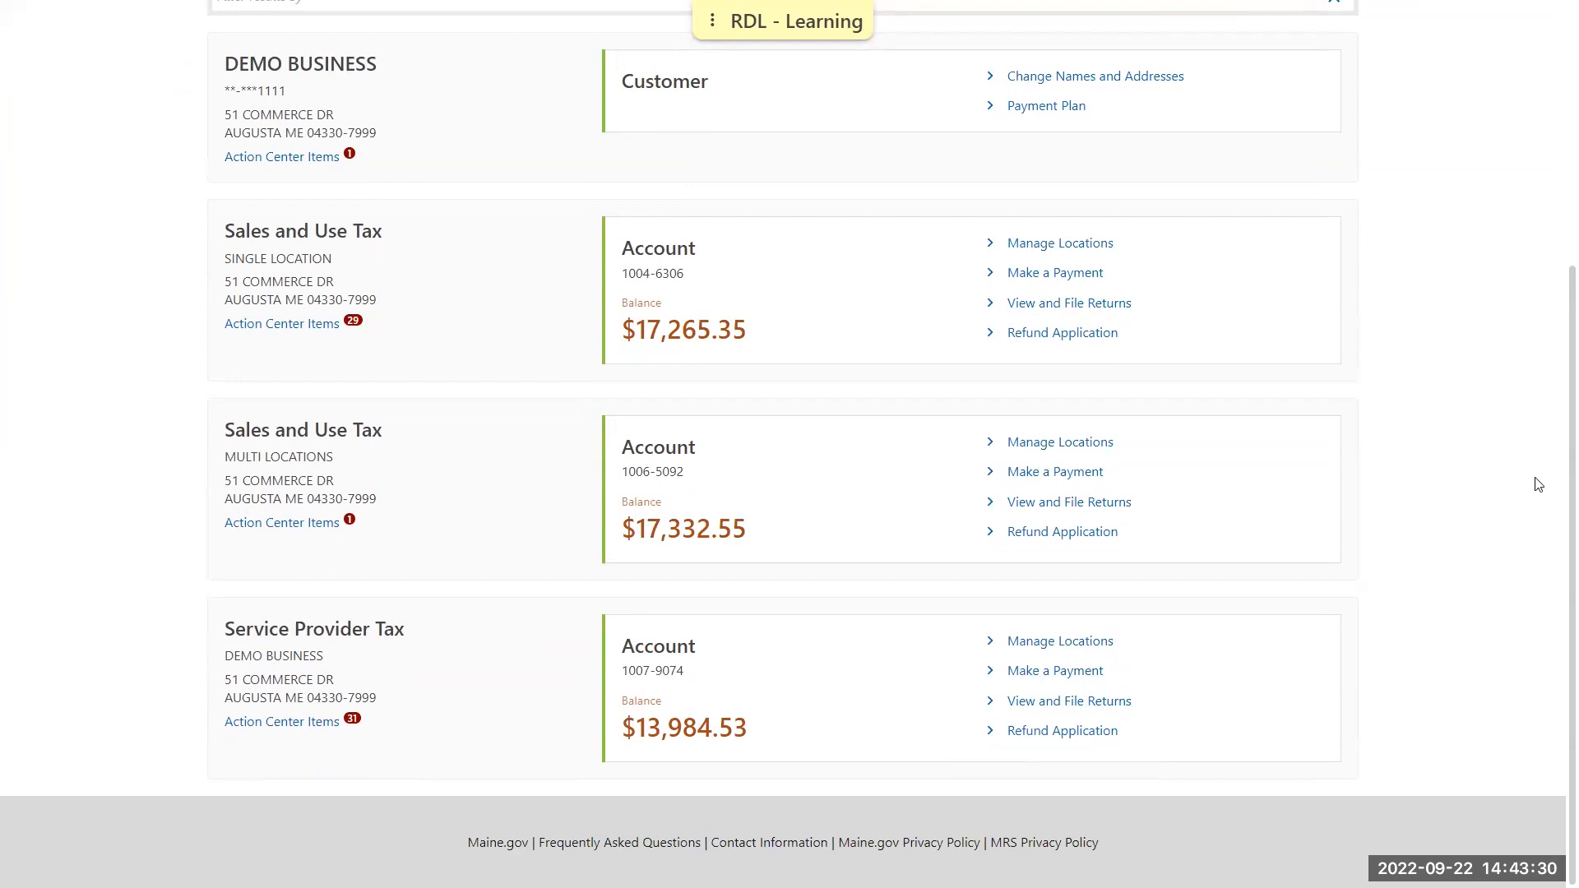
click(1059, 278)
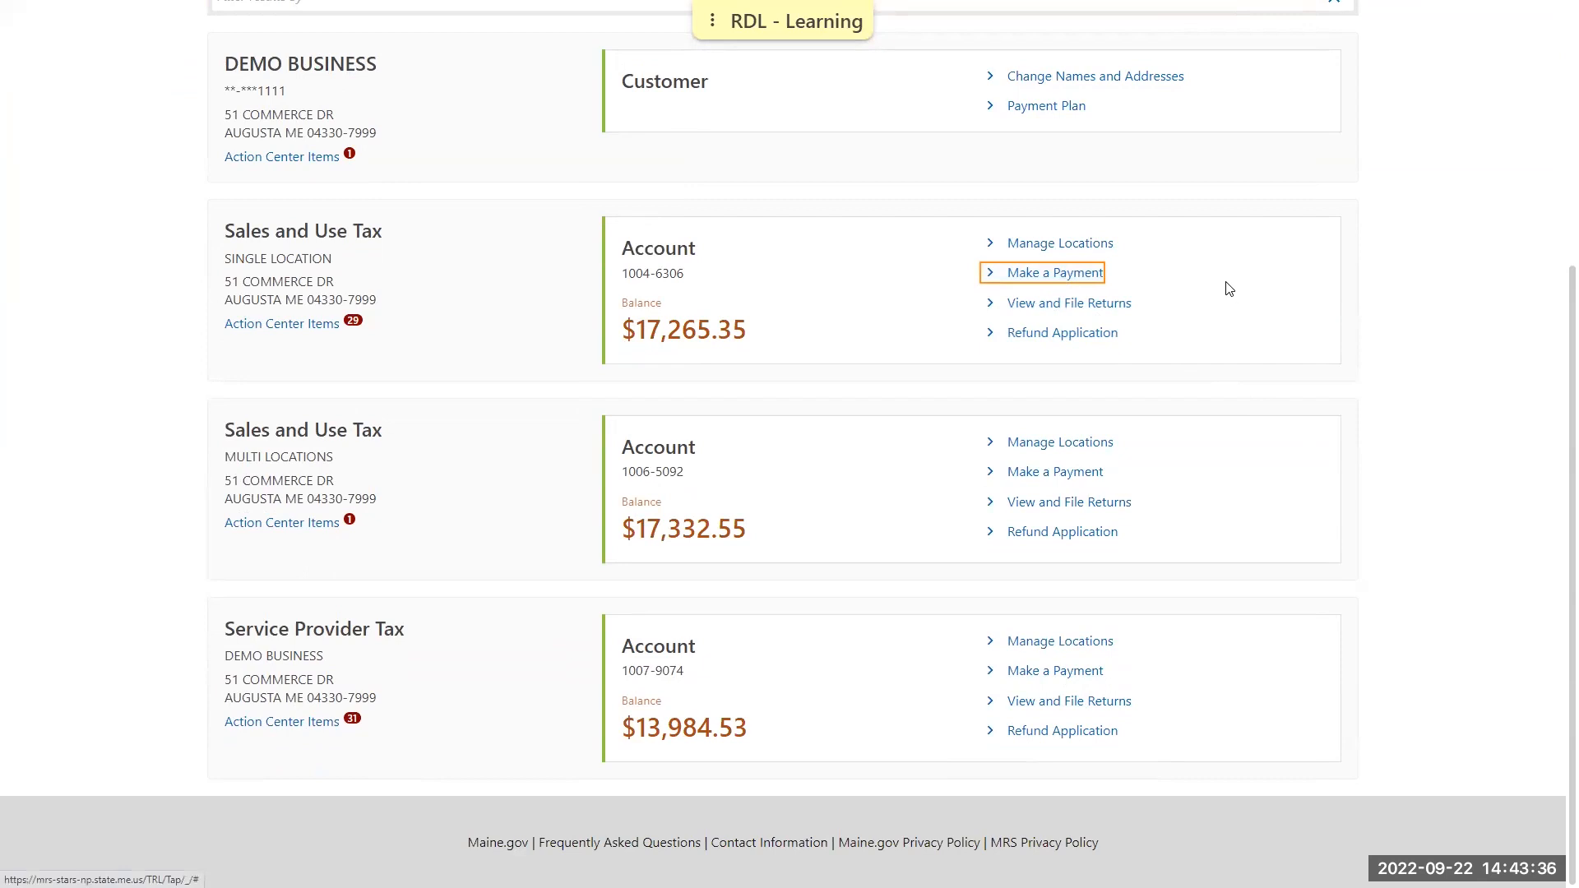
click(1077, 279)
scroll(1135, 275, down, 3)
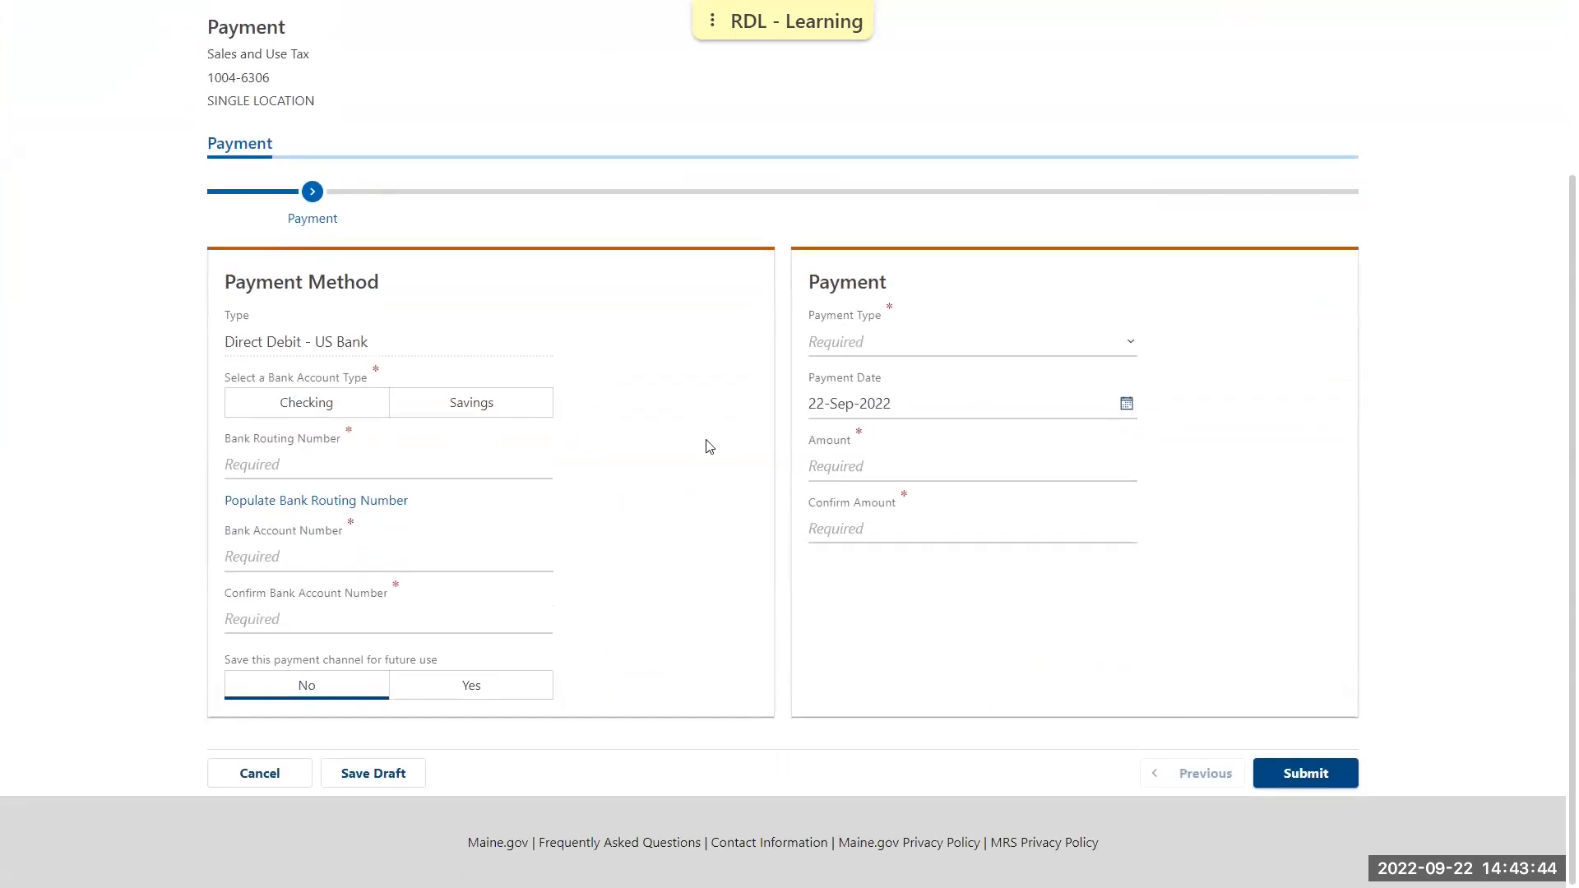
Set the payment method to a checking account, populate the bank routing number, and enter and confirm the bank account number
click(338, 406)
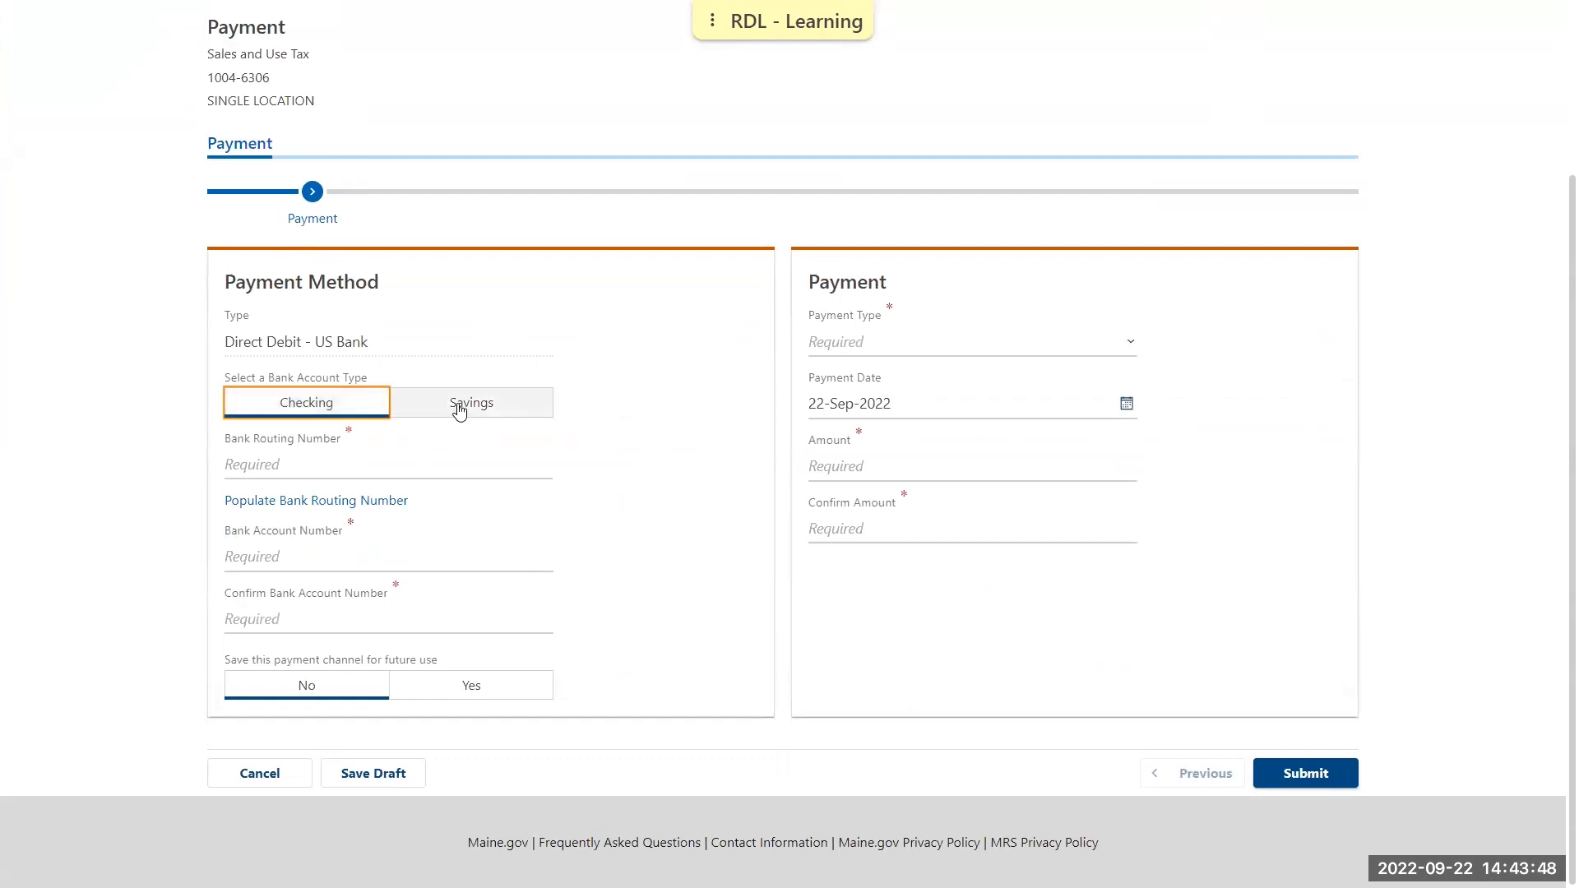
click(386, 502)
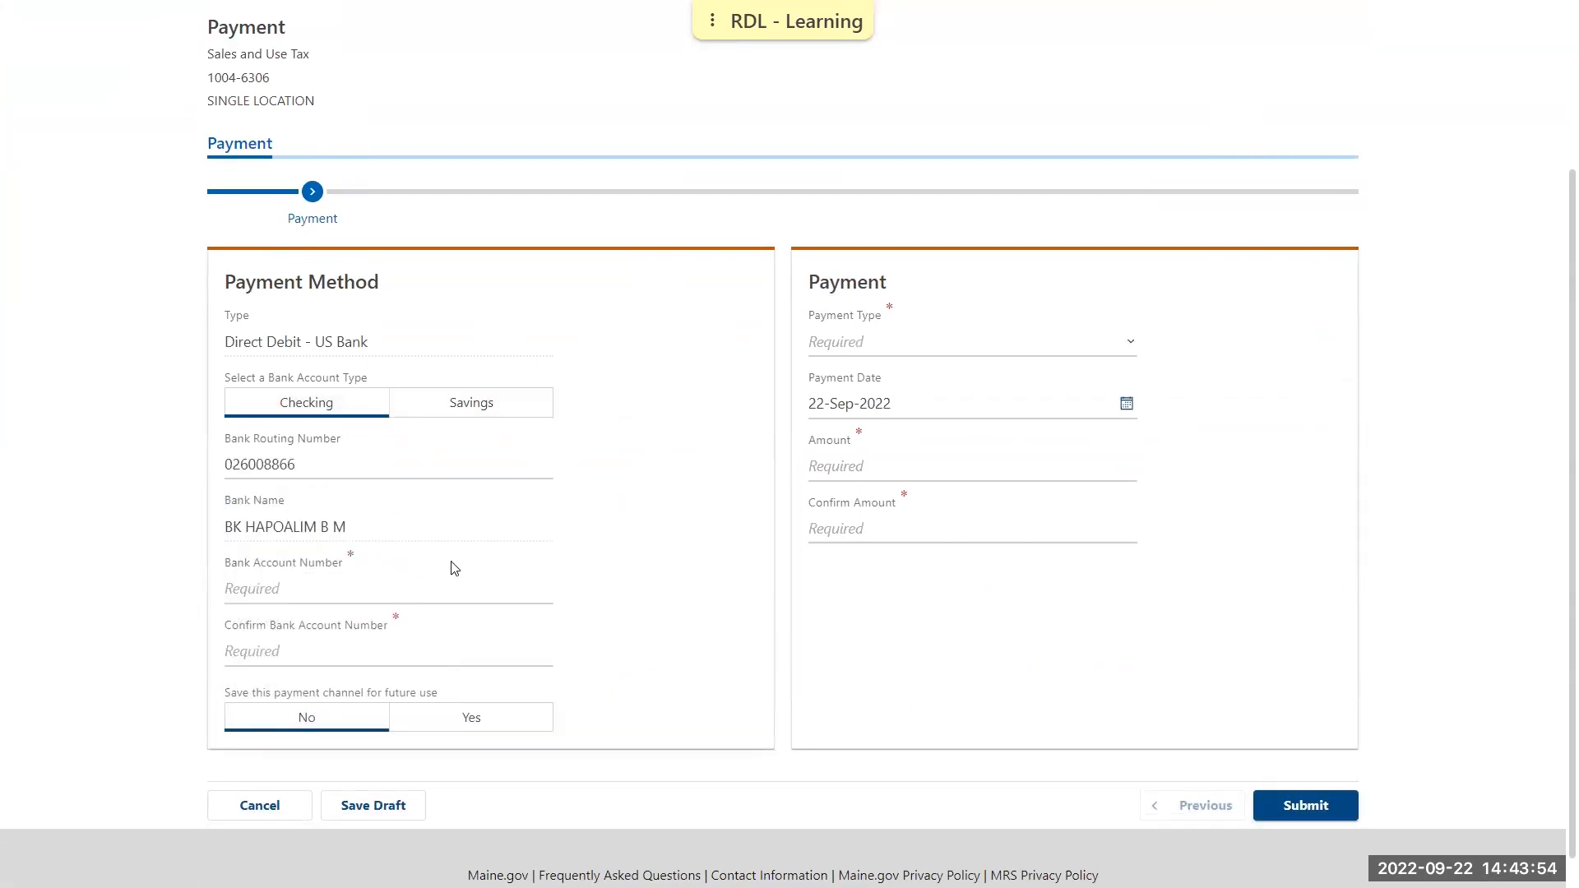
click(388, 592)
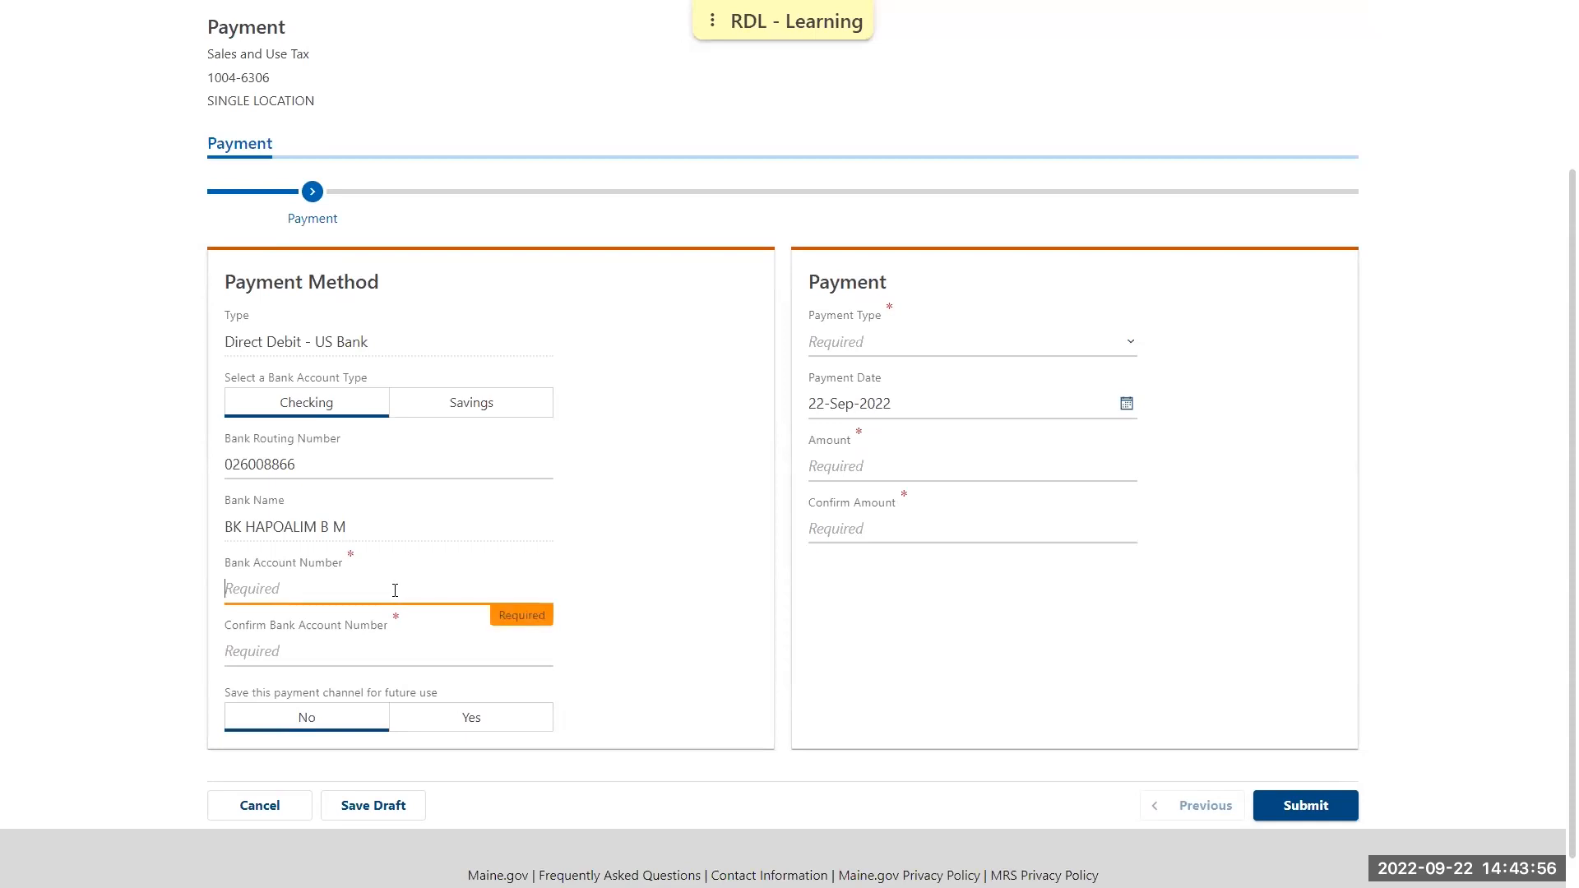
text(1)
click(395, 656)
text(1)
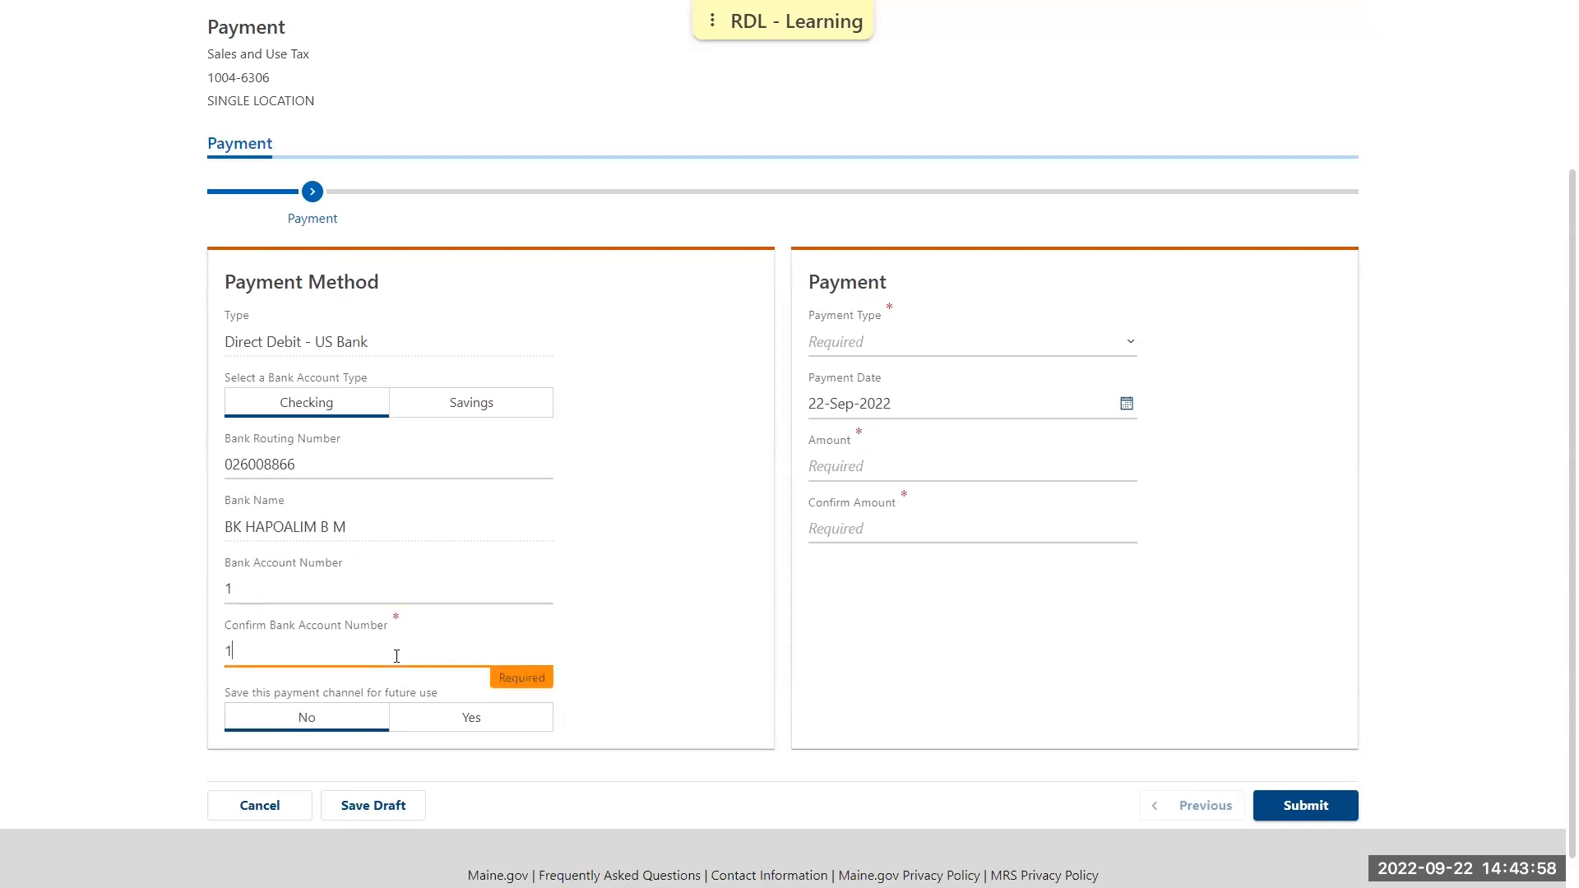
click(644, 621)
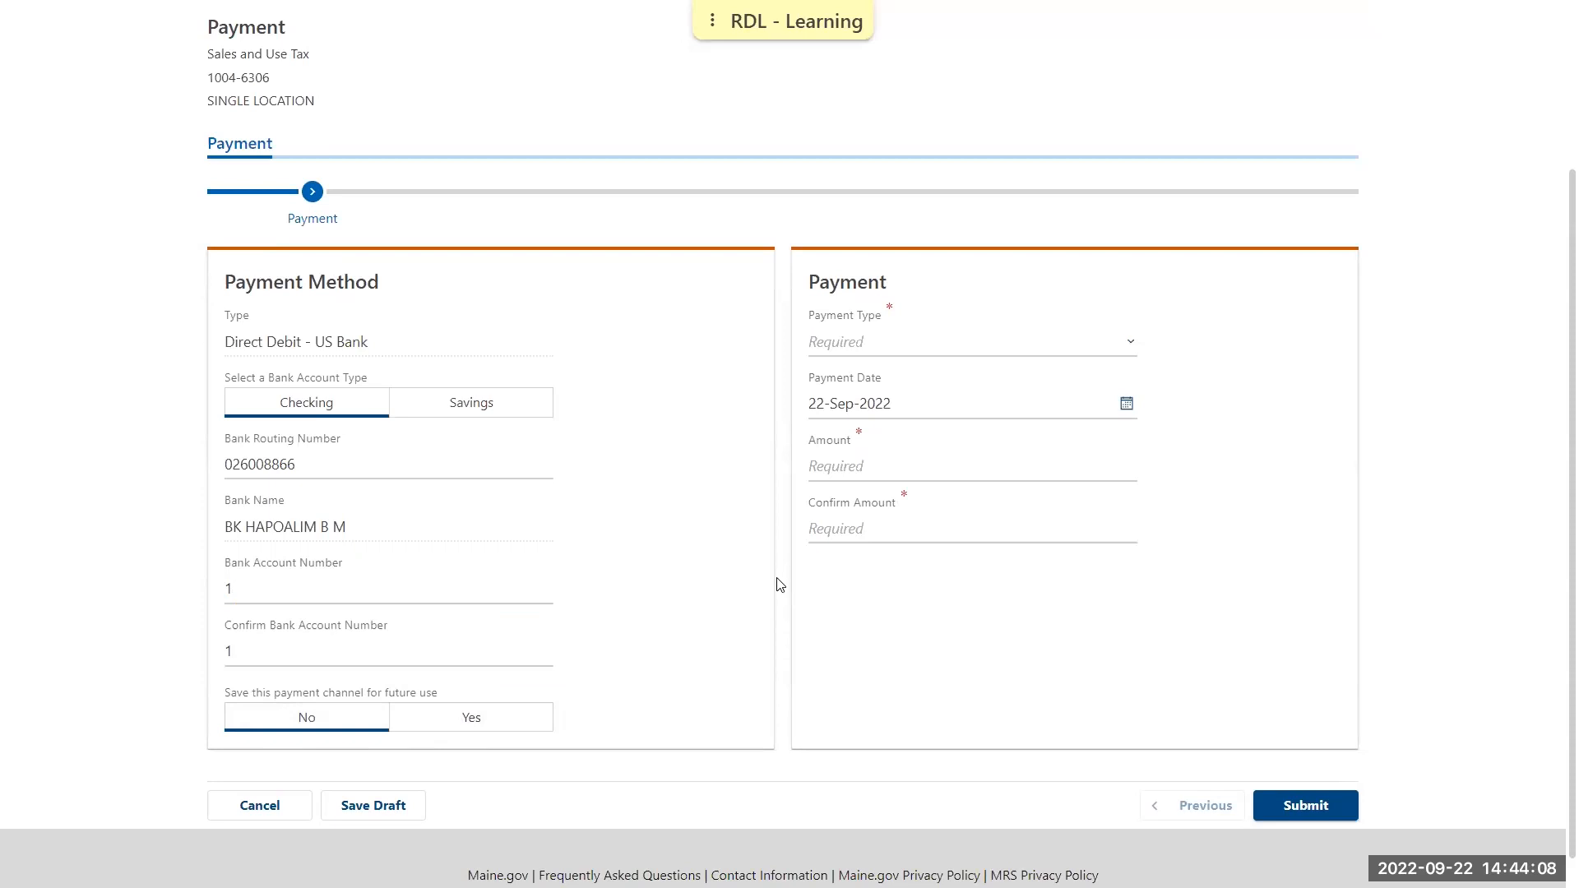
Set the payment type to Return Payment for the period 31-Jan-2020
click(1131, 345)
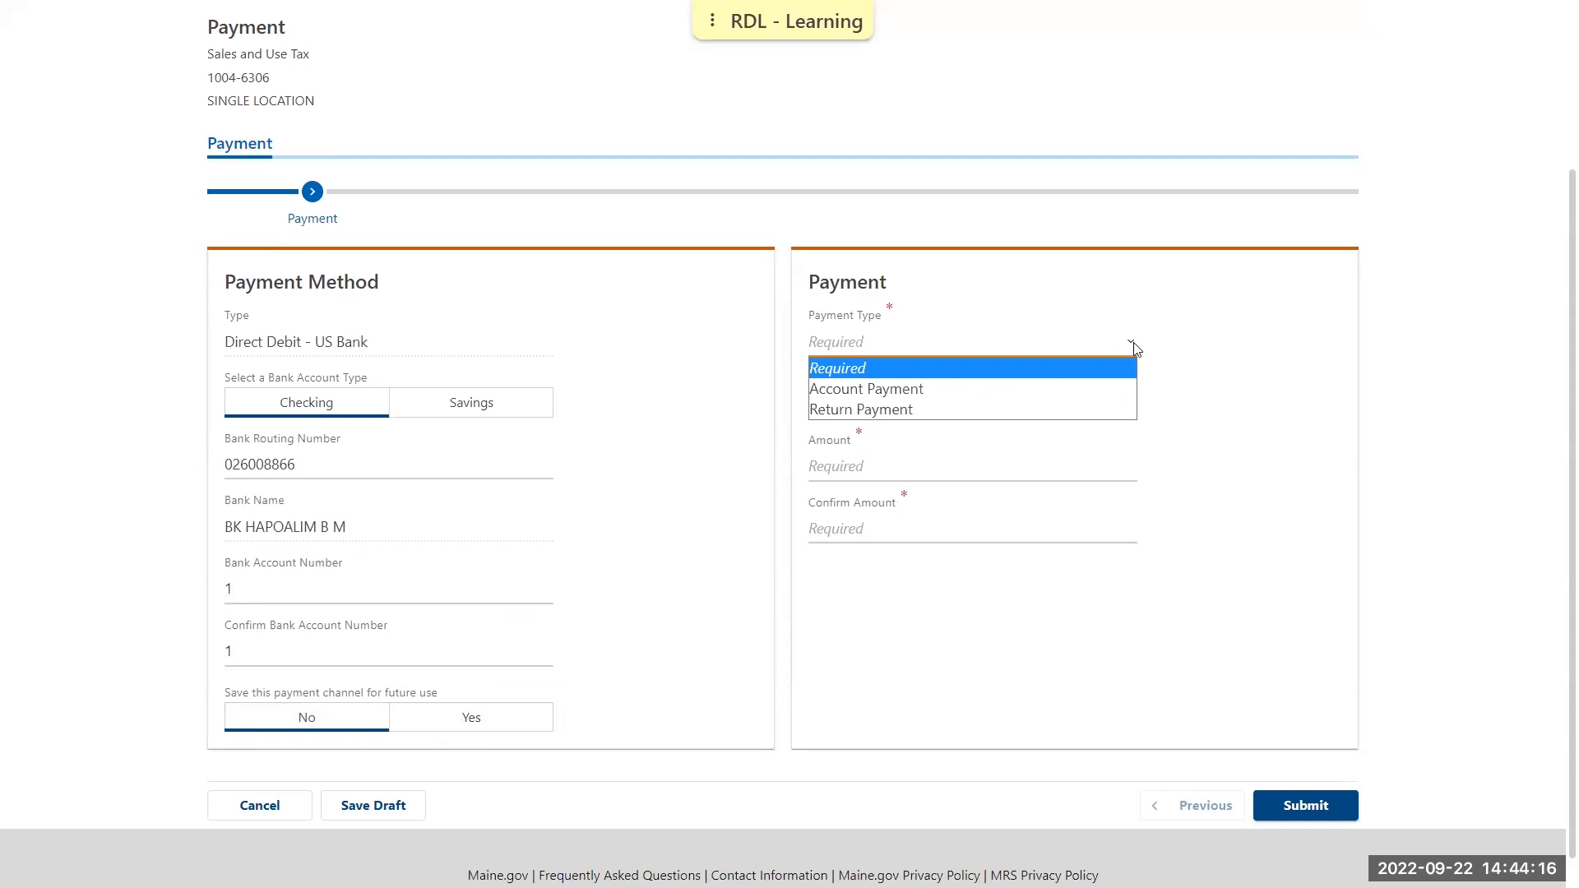
click(1111, 416)
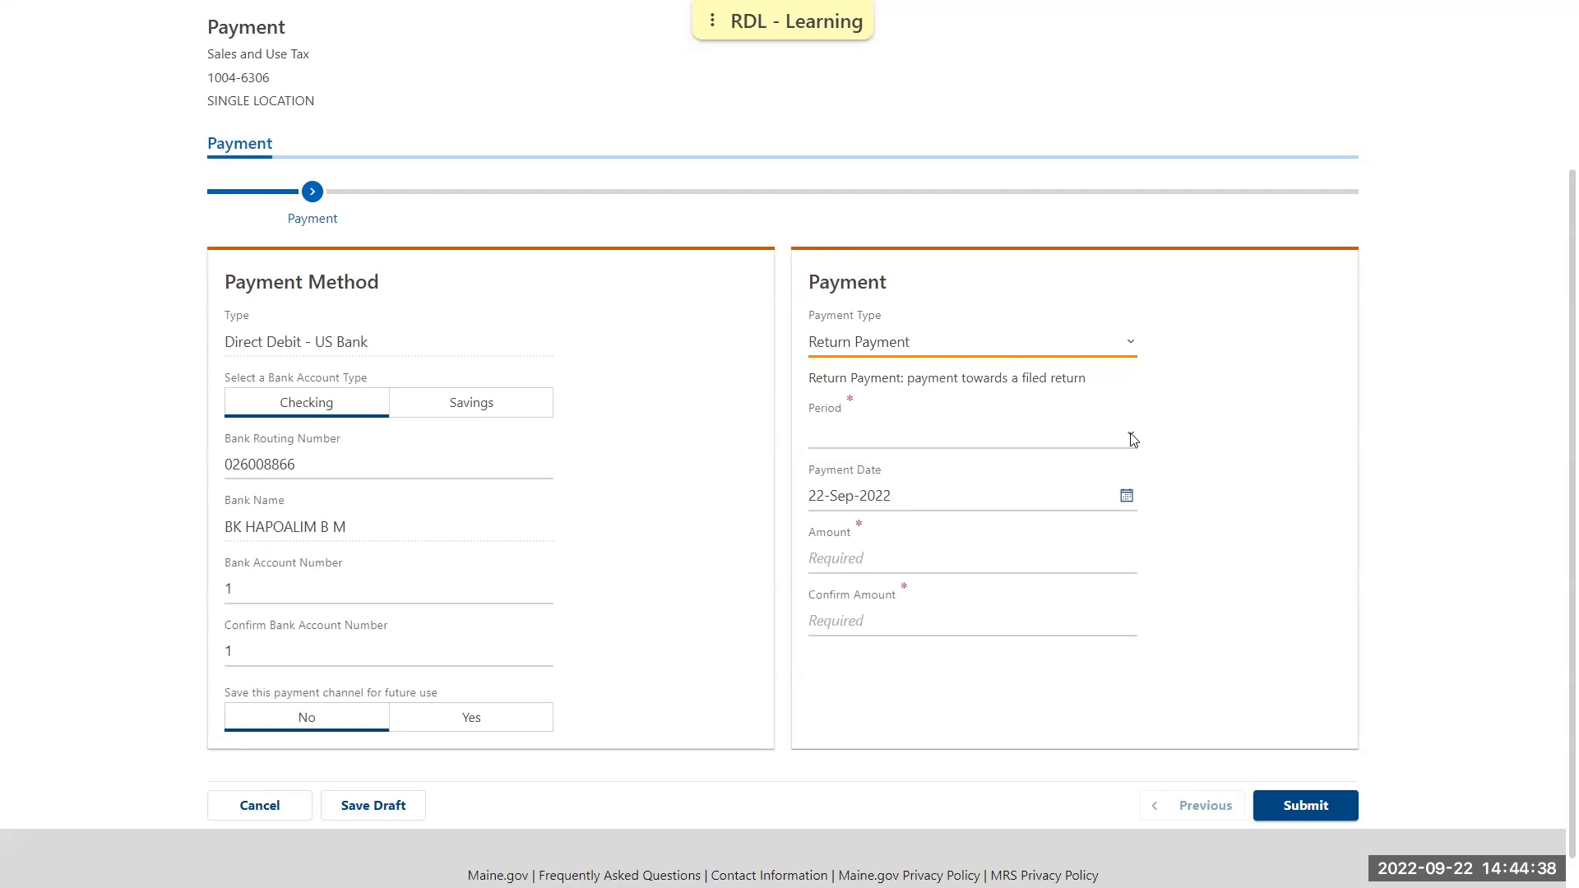
click(1131, 438)
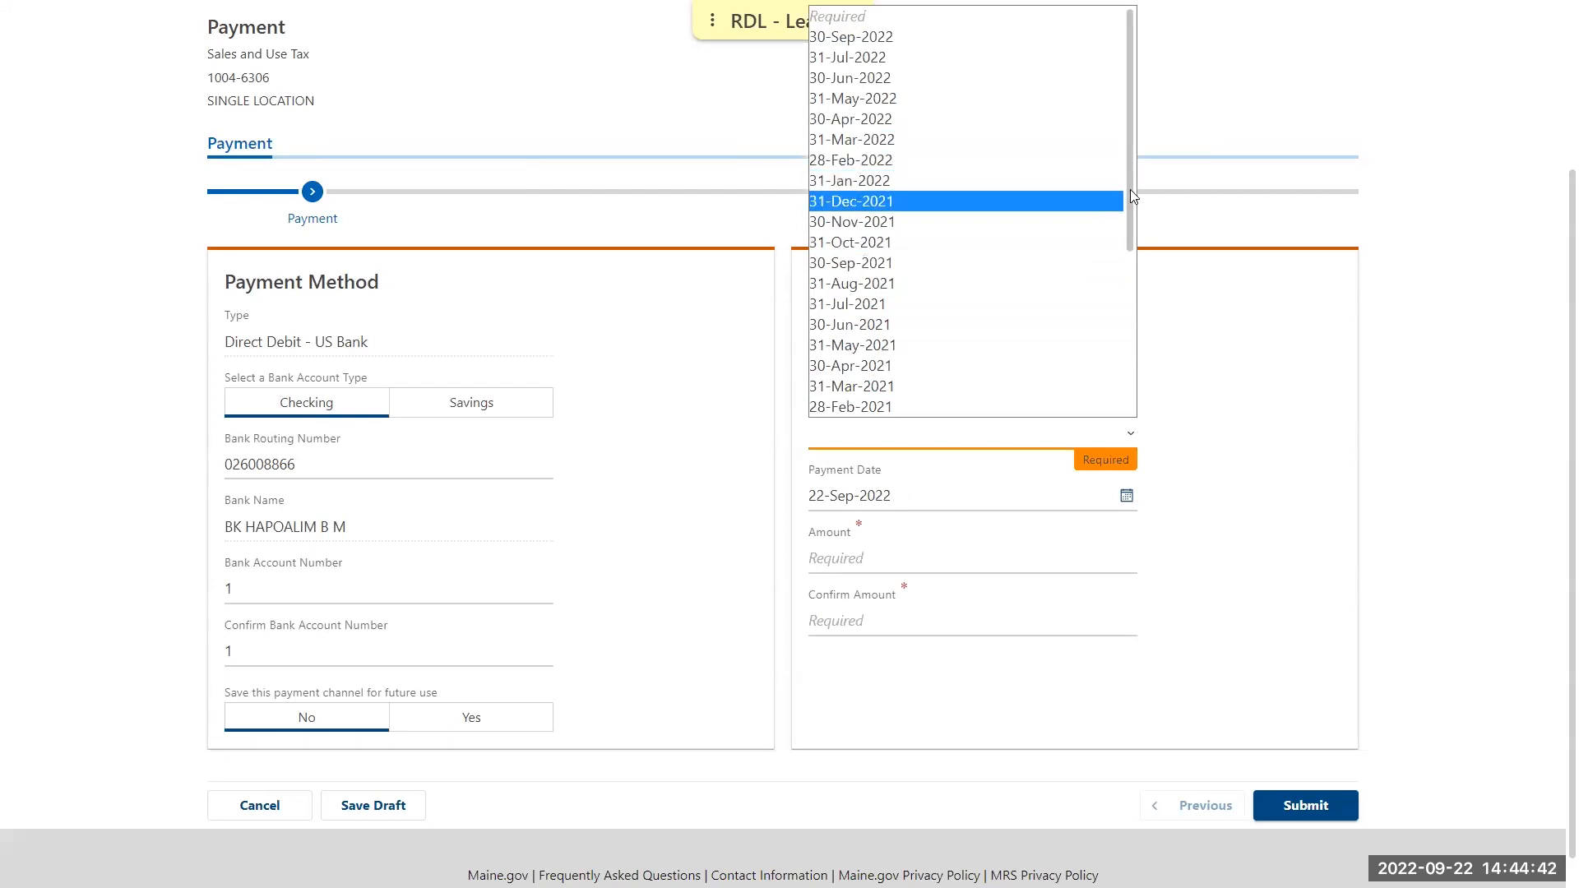
drag(1130, 189, 1133, 375)
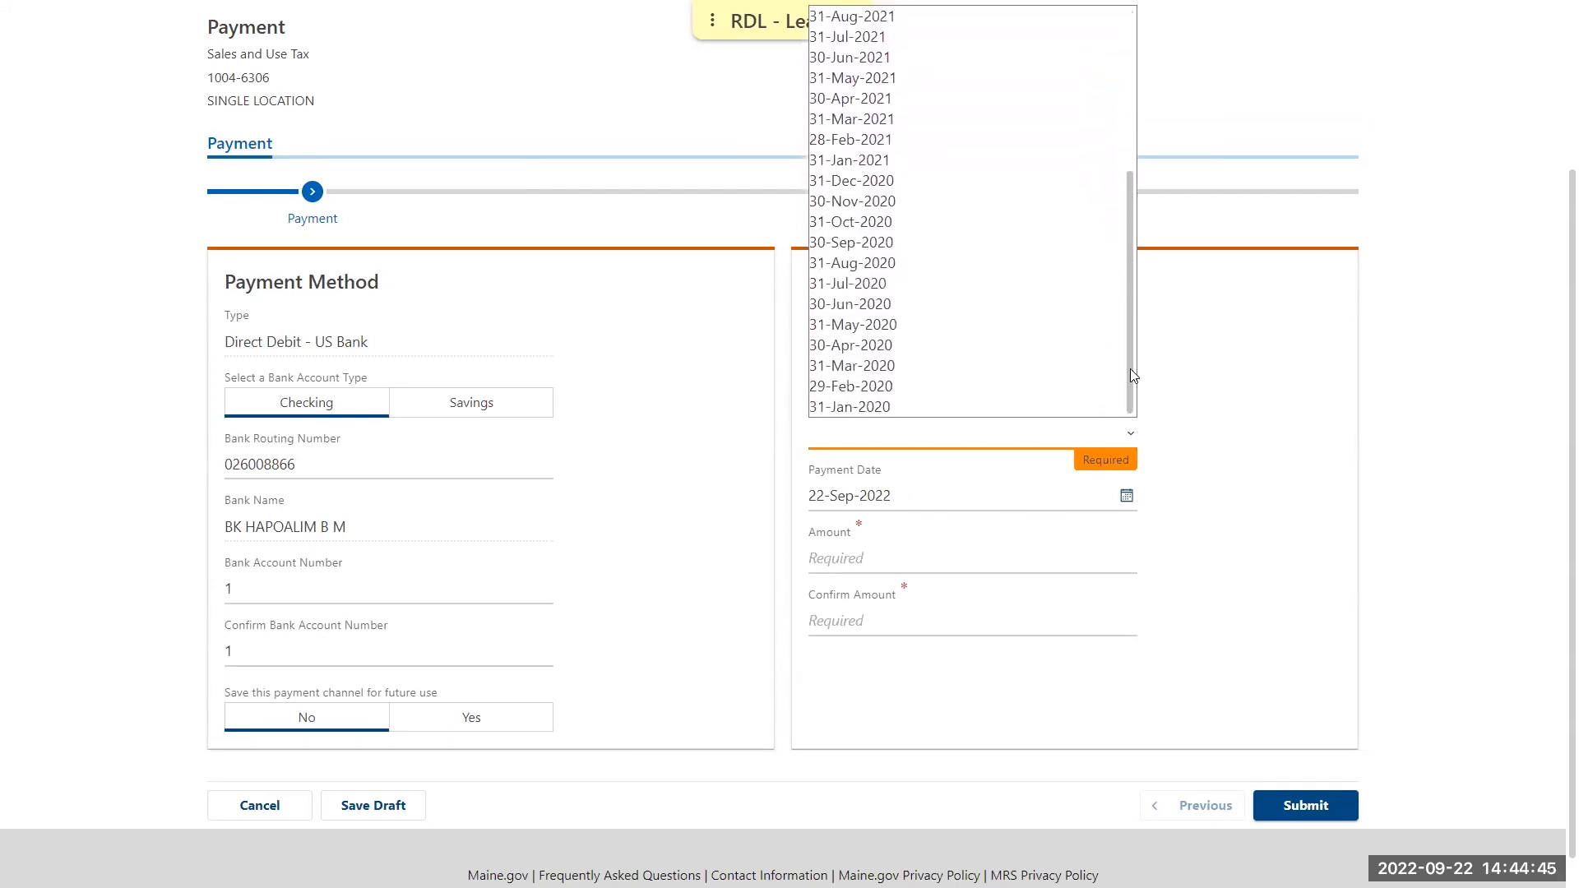
click(876, 413)
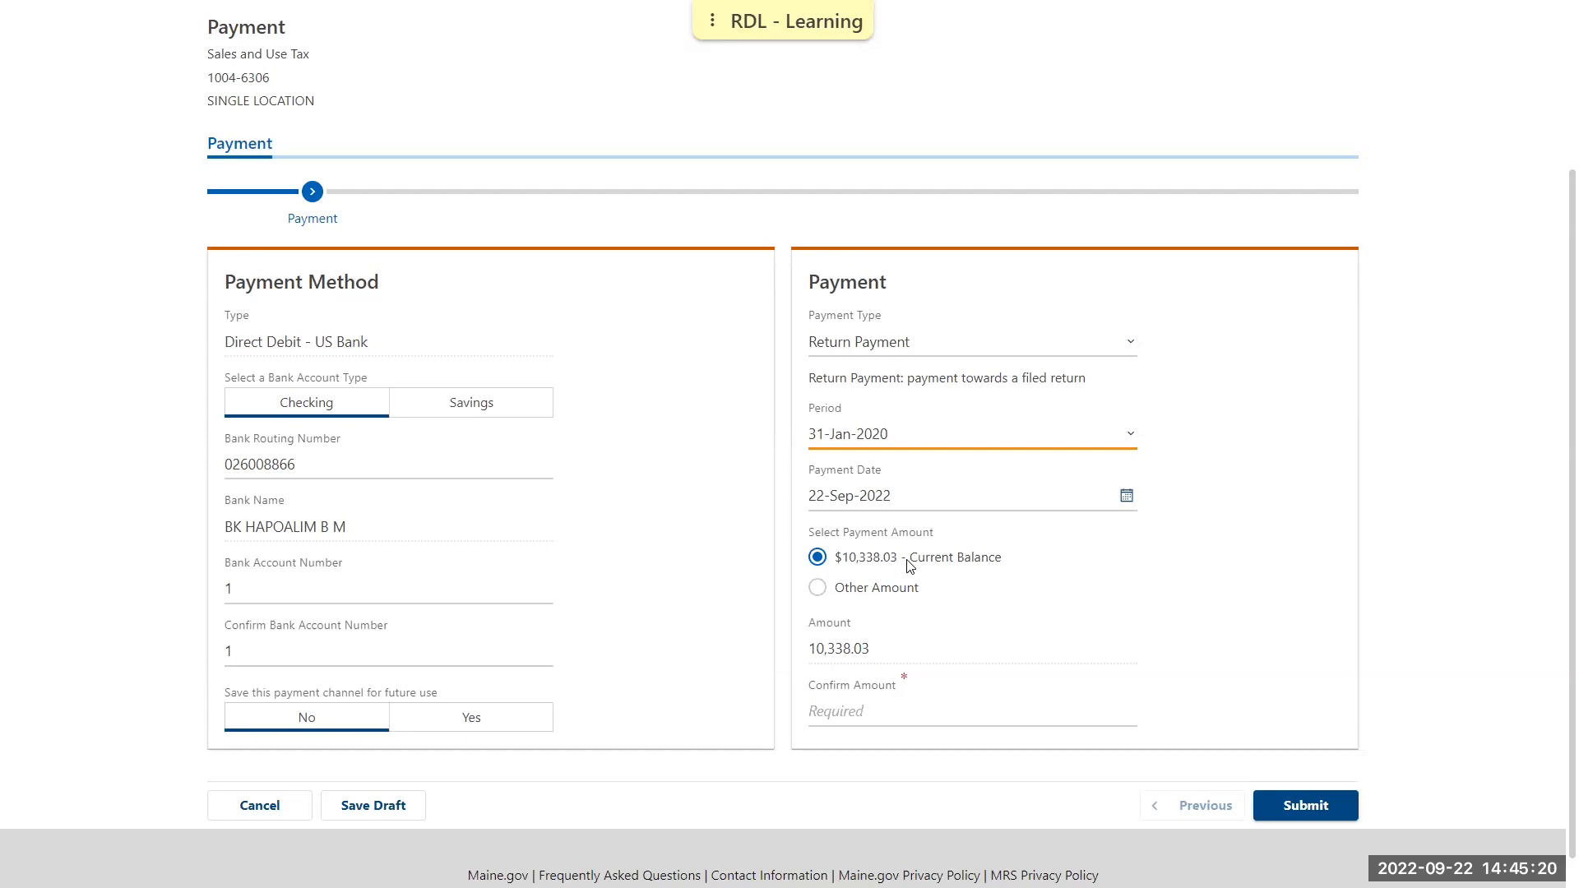
Choose to pay another amount instead of the current balance, and enter and confirm 300
click(905, 600)
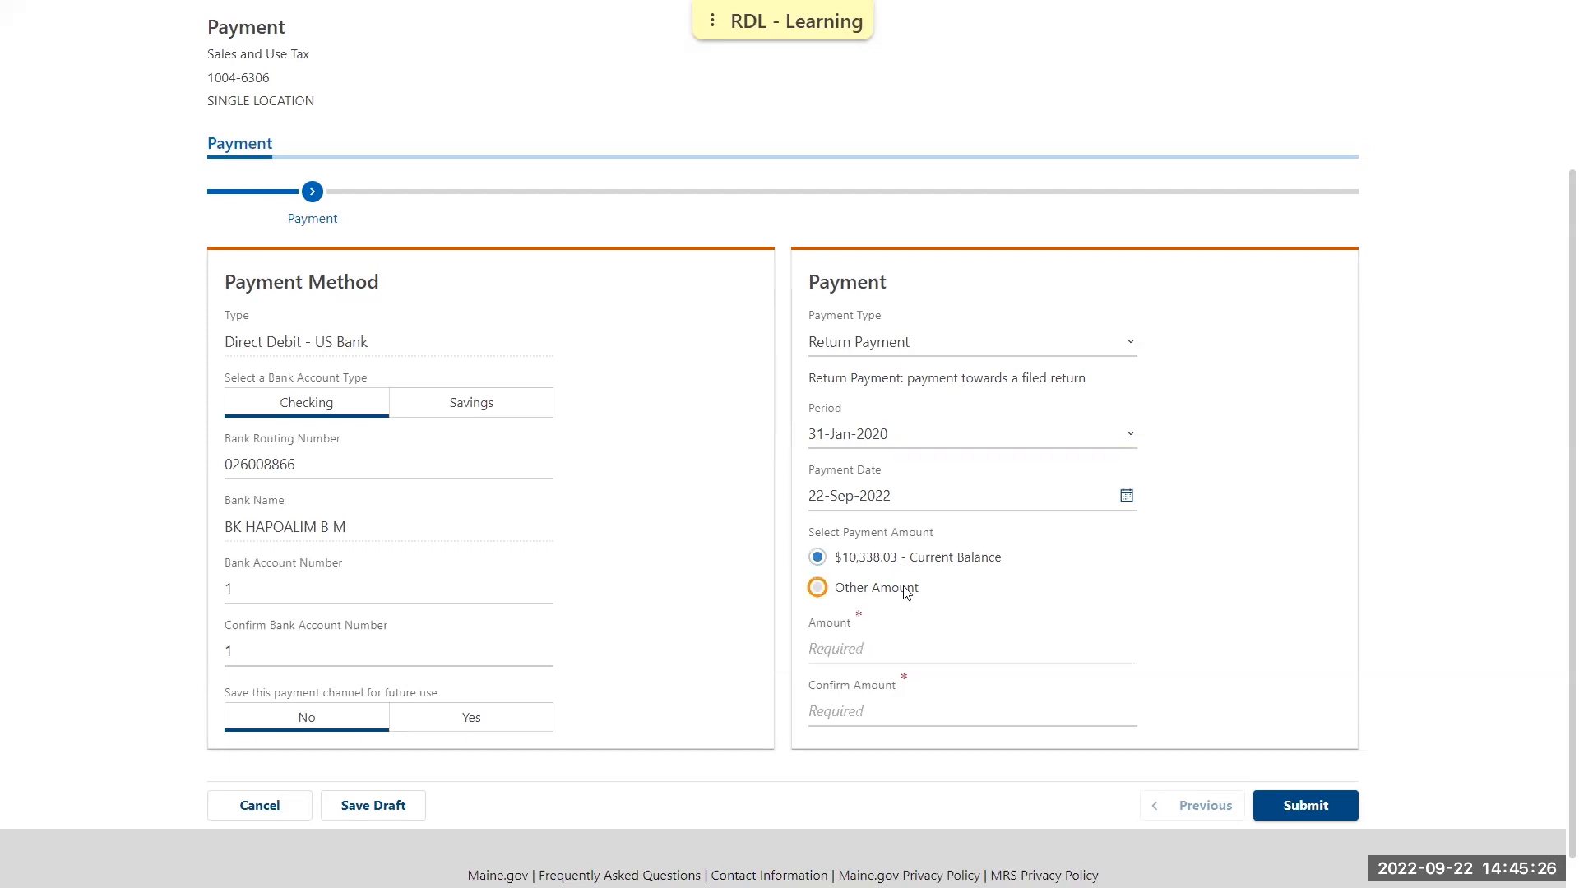
click(906, 633)
text(300)
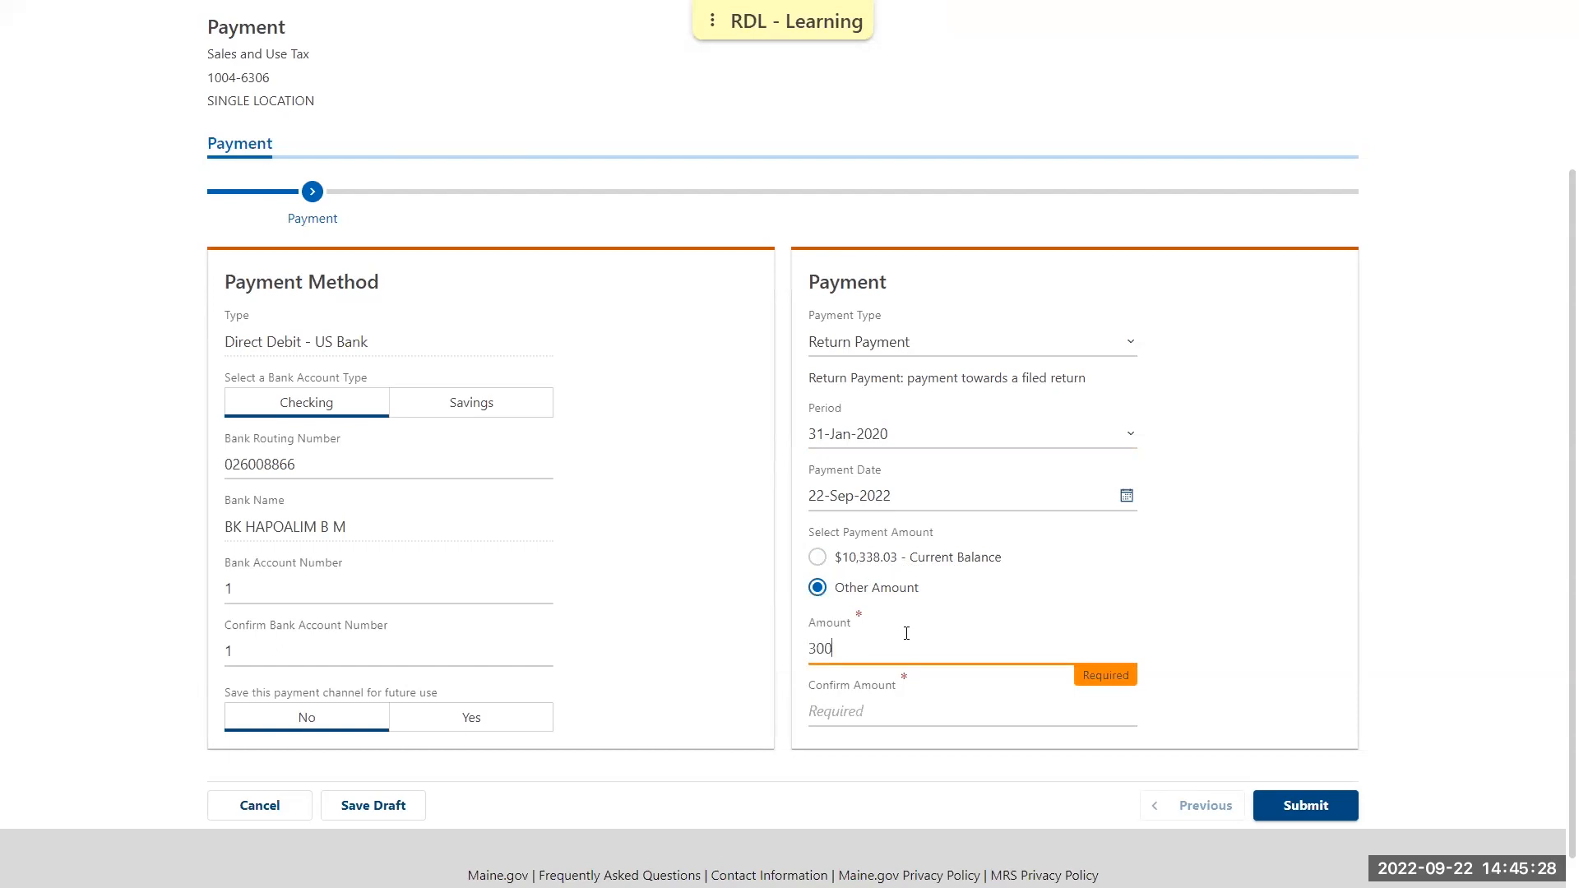
key(Tab)
text(300)
click(1274, 567)
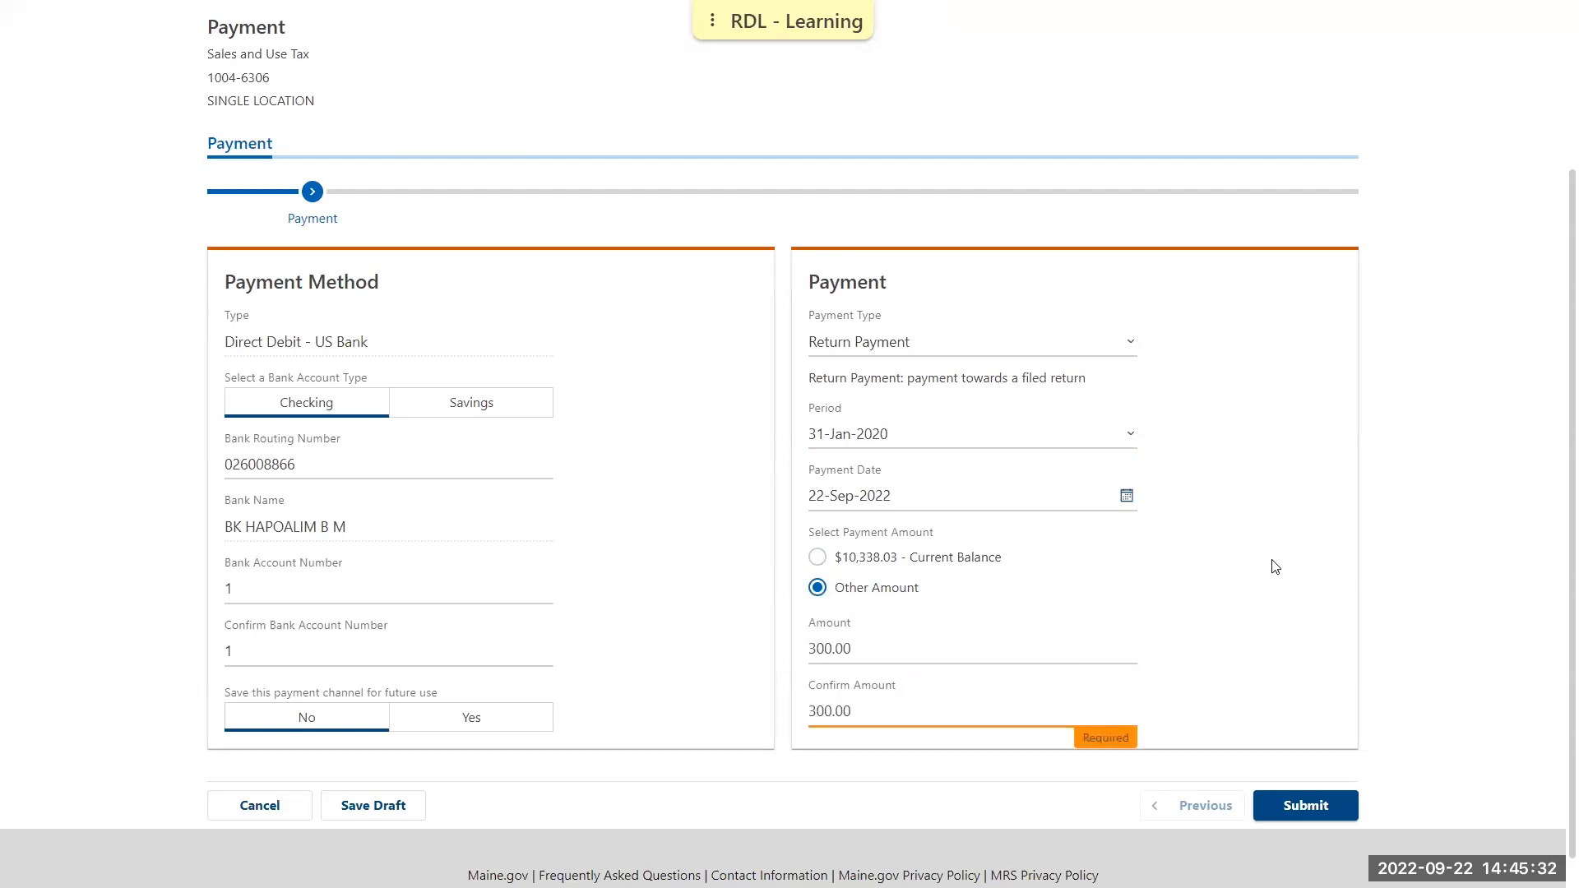
Submit the payment, authorize the debit with the account password, and dismiss the payment confirmation
click(1313, 806)
text(•••••)
key(BackSpace)
key(BackSpace)
key(BackSpace)
key(BackSpace)
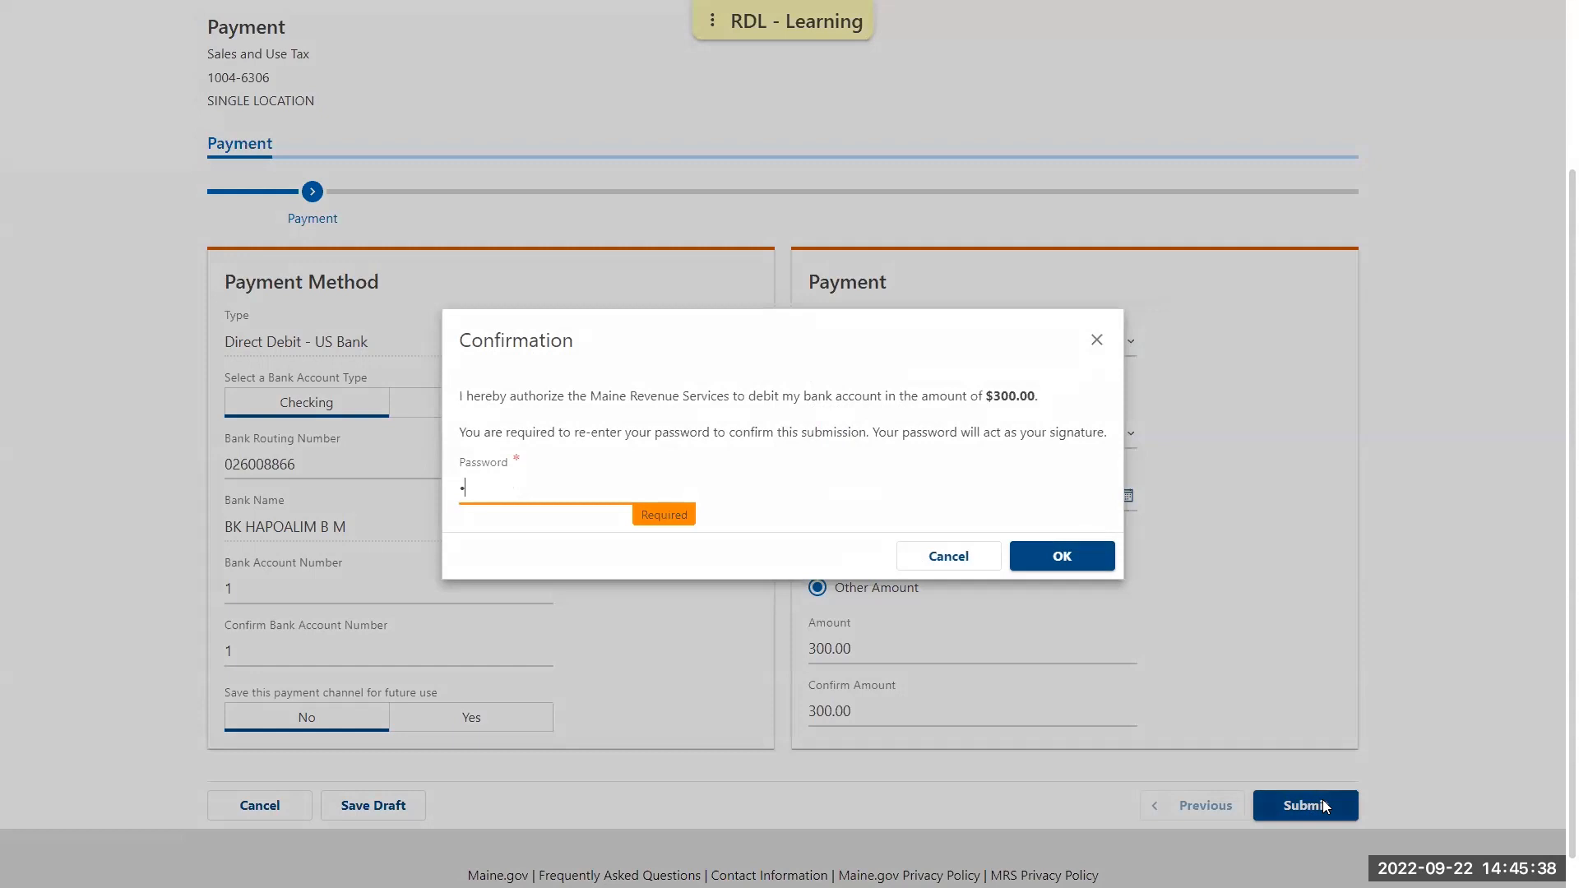
text(••••••••••••••••)
click(1092, 558)
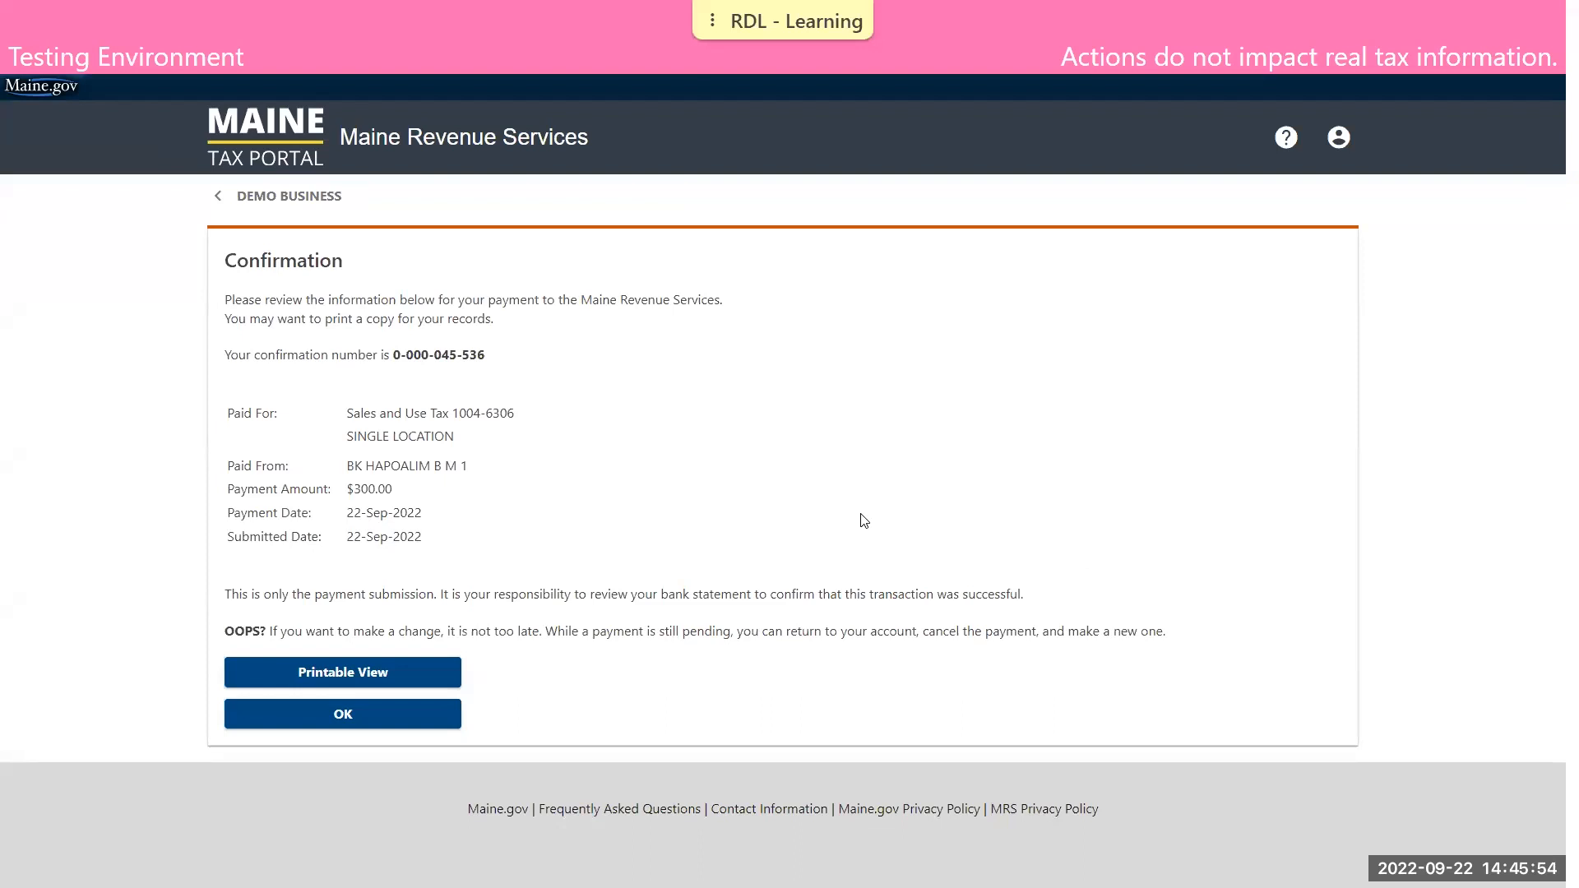
click(436, 712)
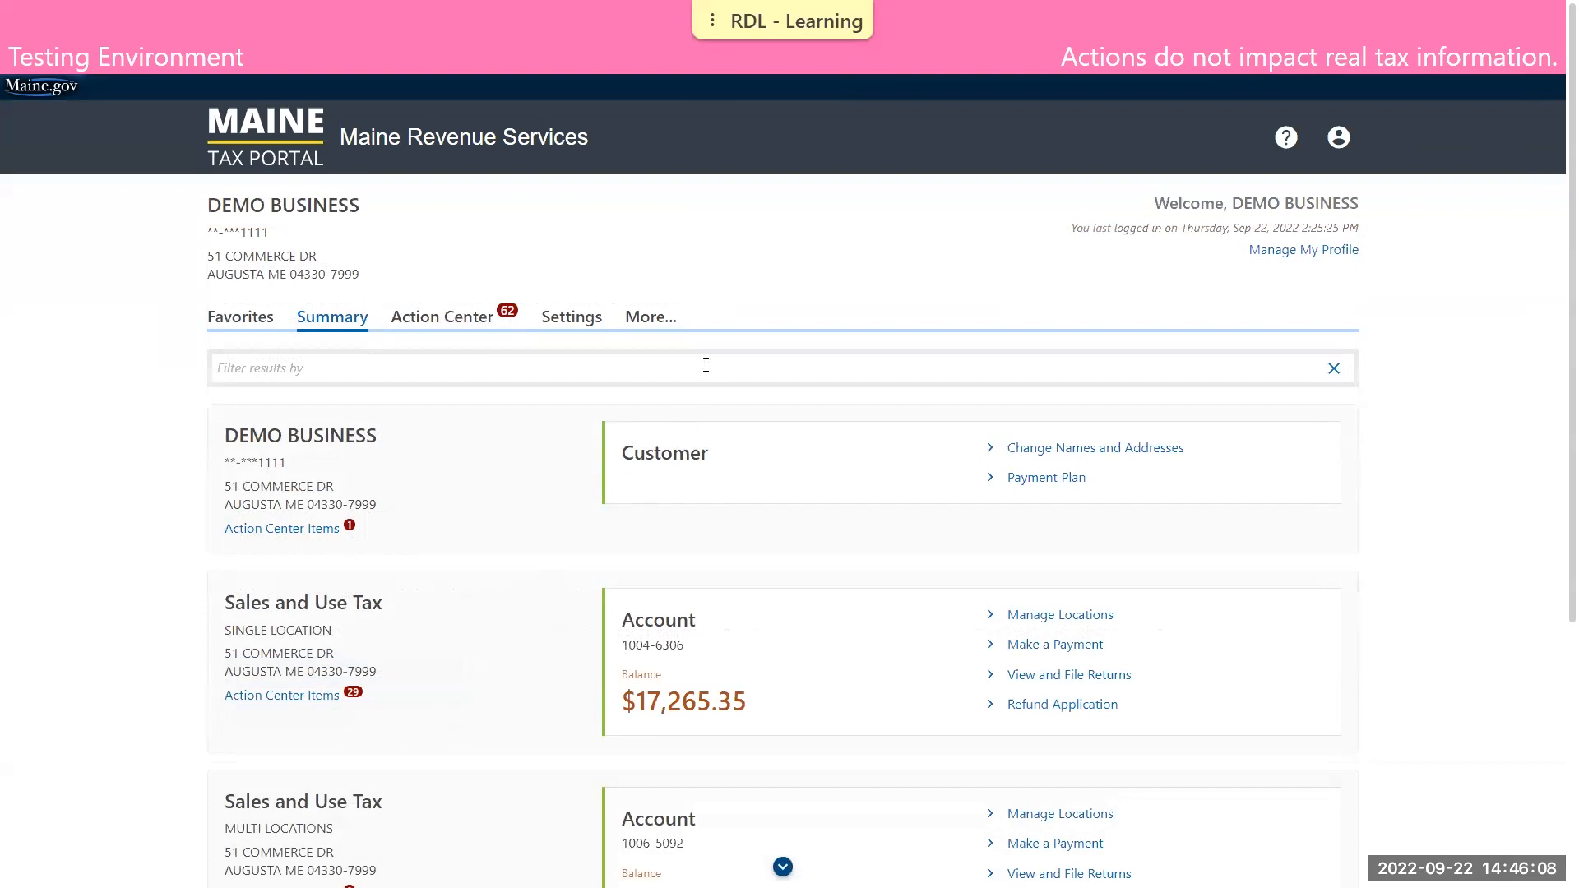
Look up the previous submissions and open the pending Sales and Use Tax payment
click(652, 322)
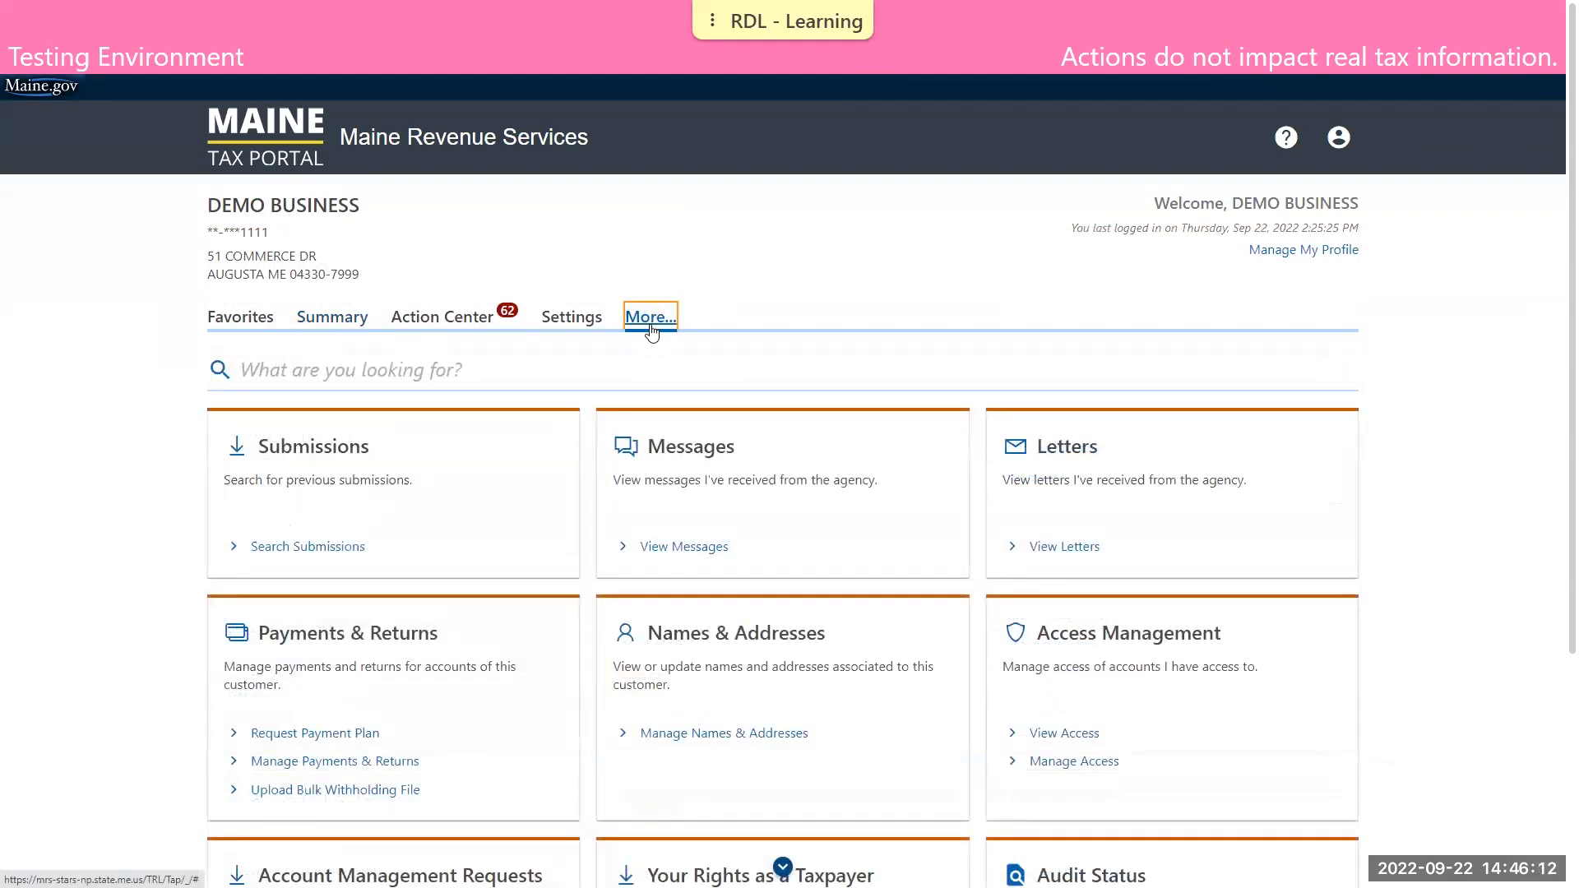
click(294, 548)
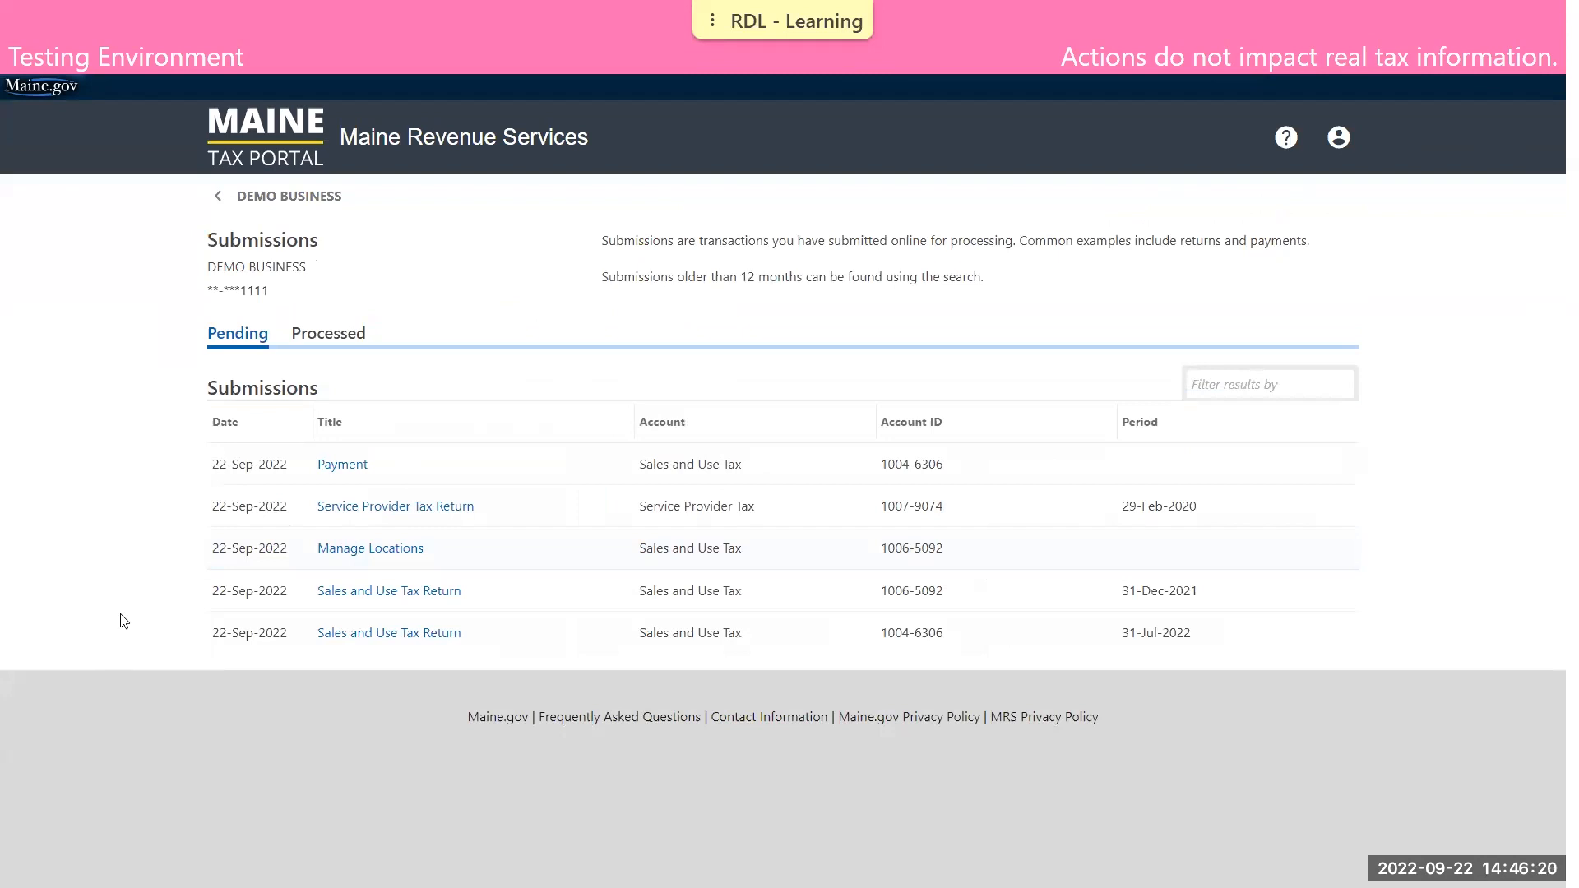
click(342, 471)
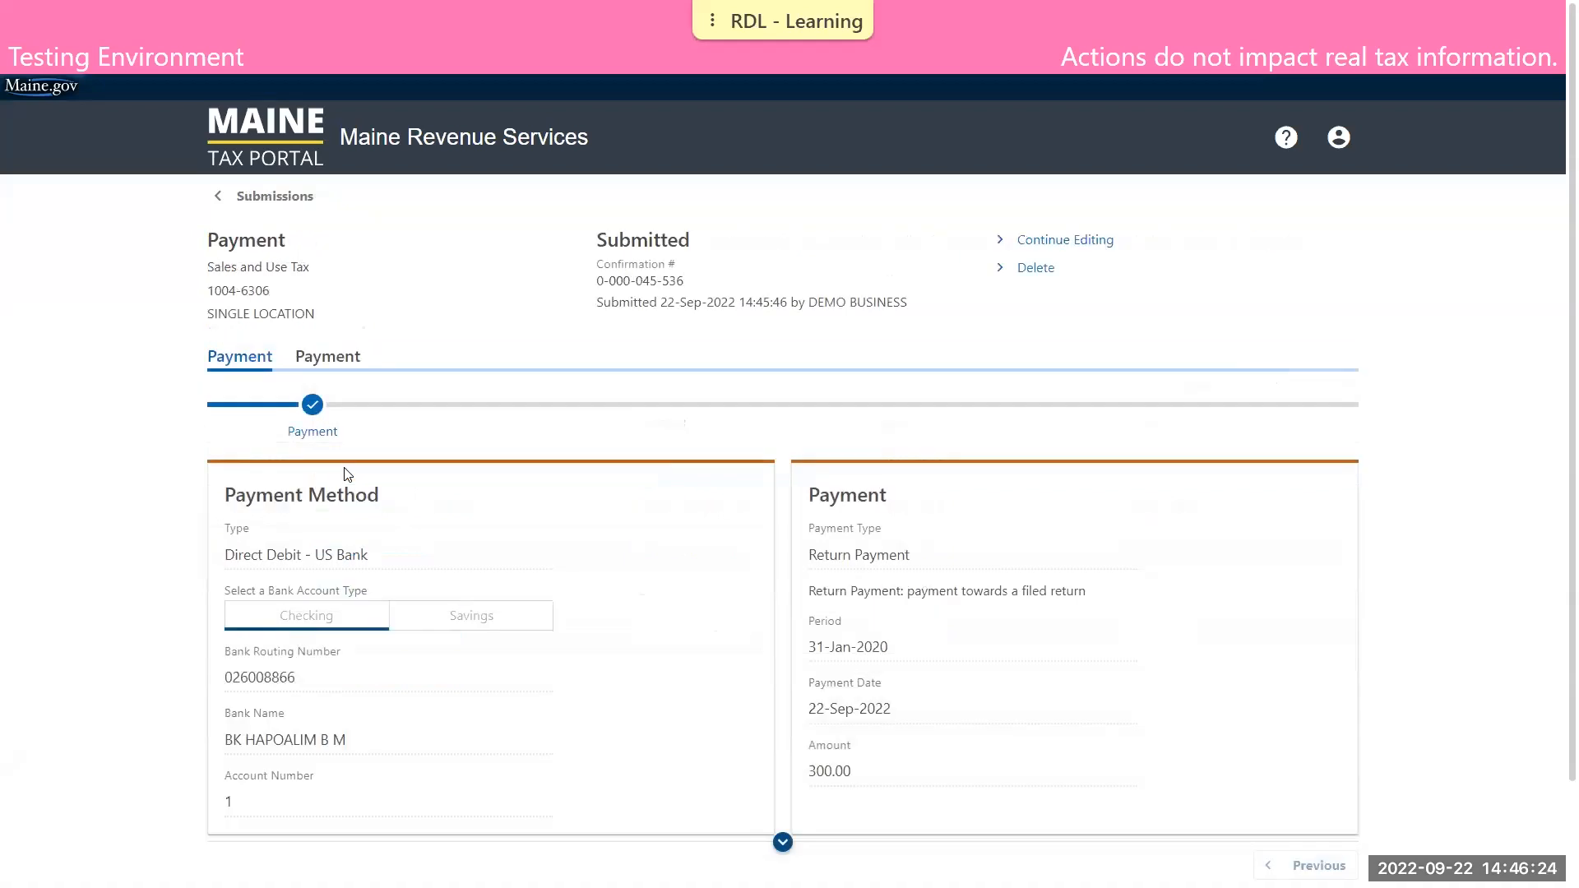
scroll(576, 470, down, 3)
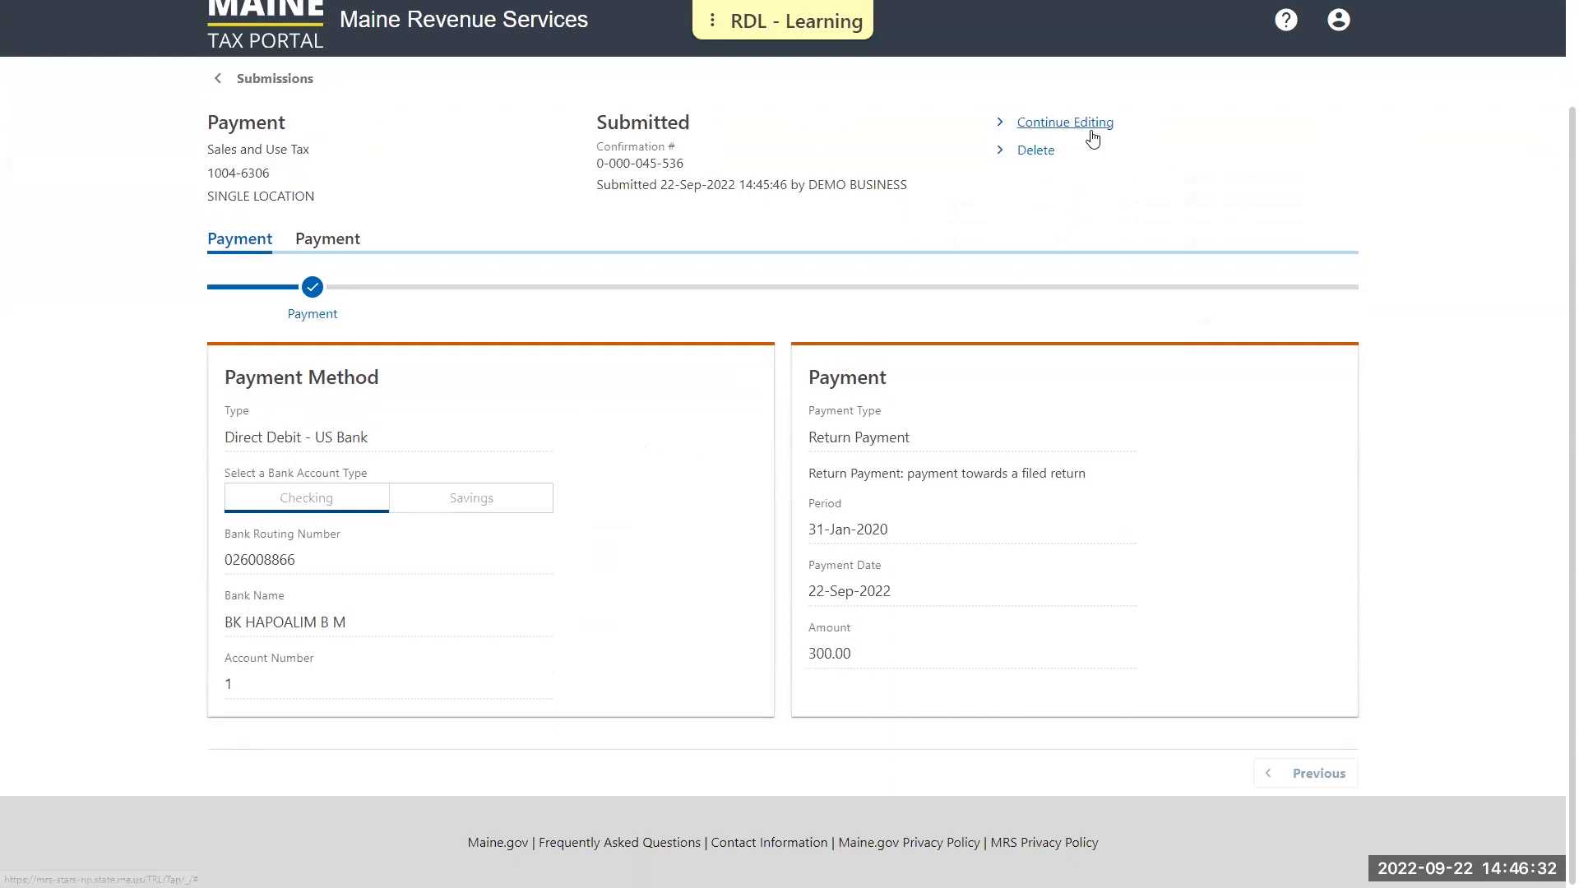
Reopen the submitted payment for editing and change both the amount and its confirmation to 500
click(1066, 123)
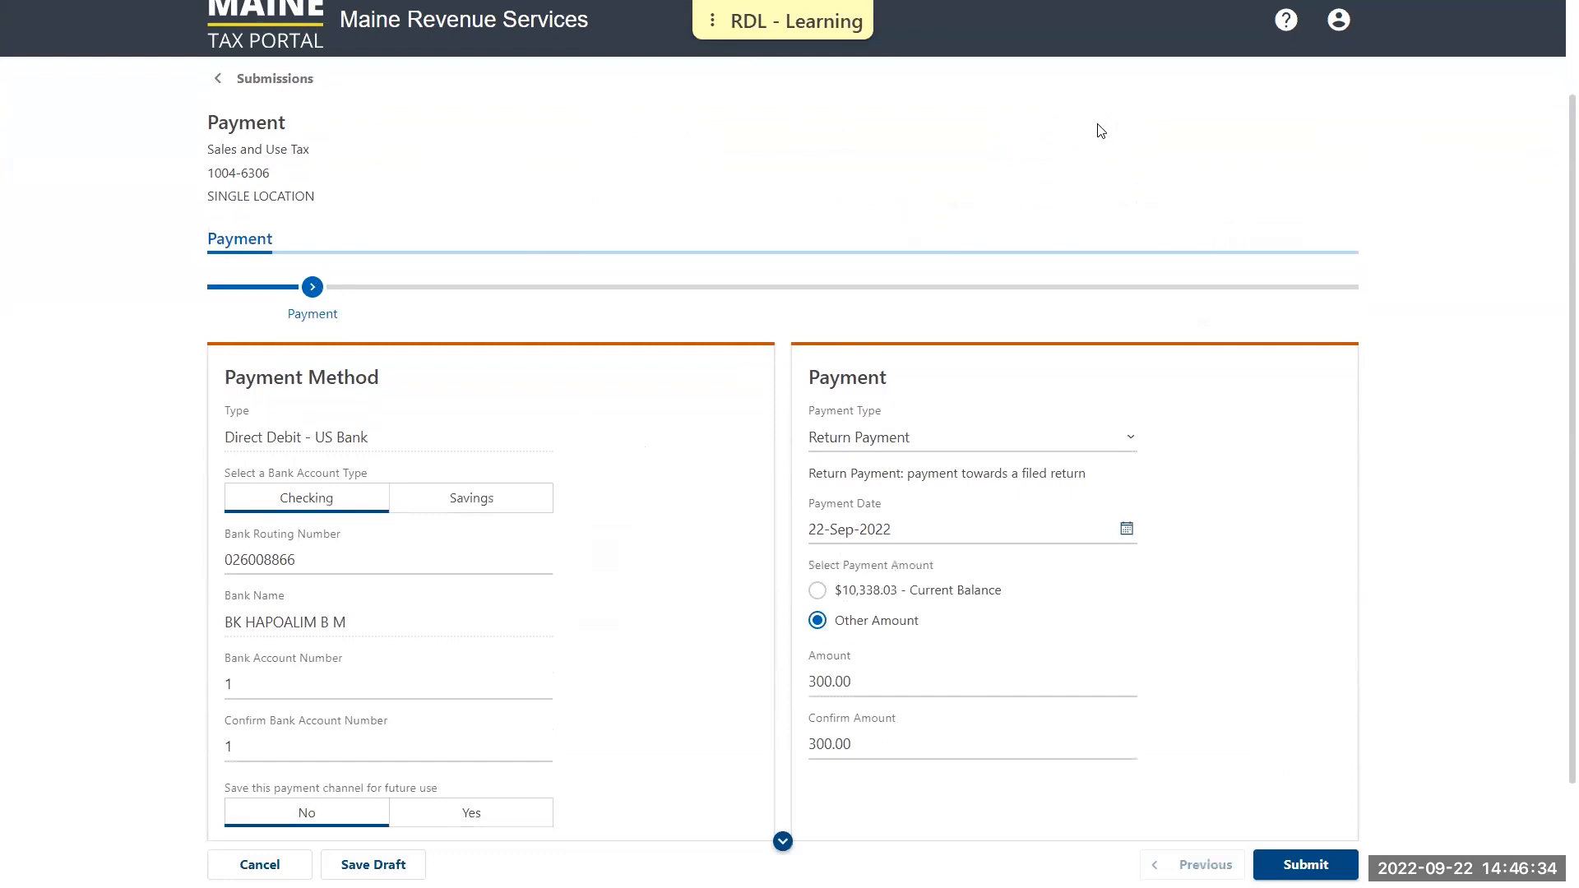
scroll(1152, 169, down, 3)
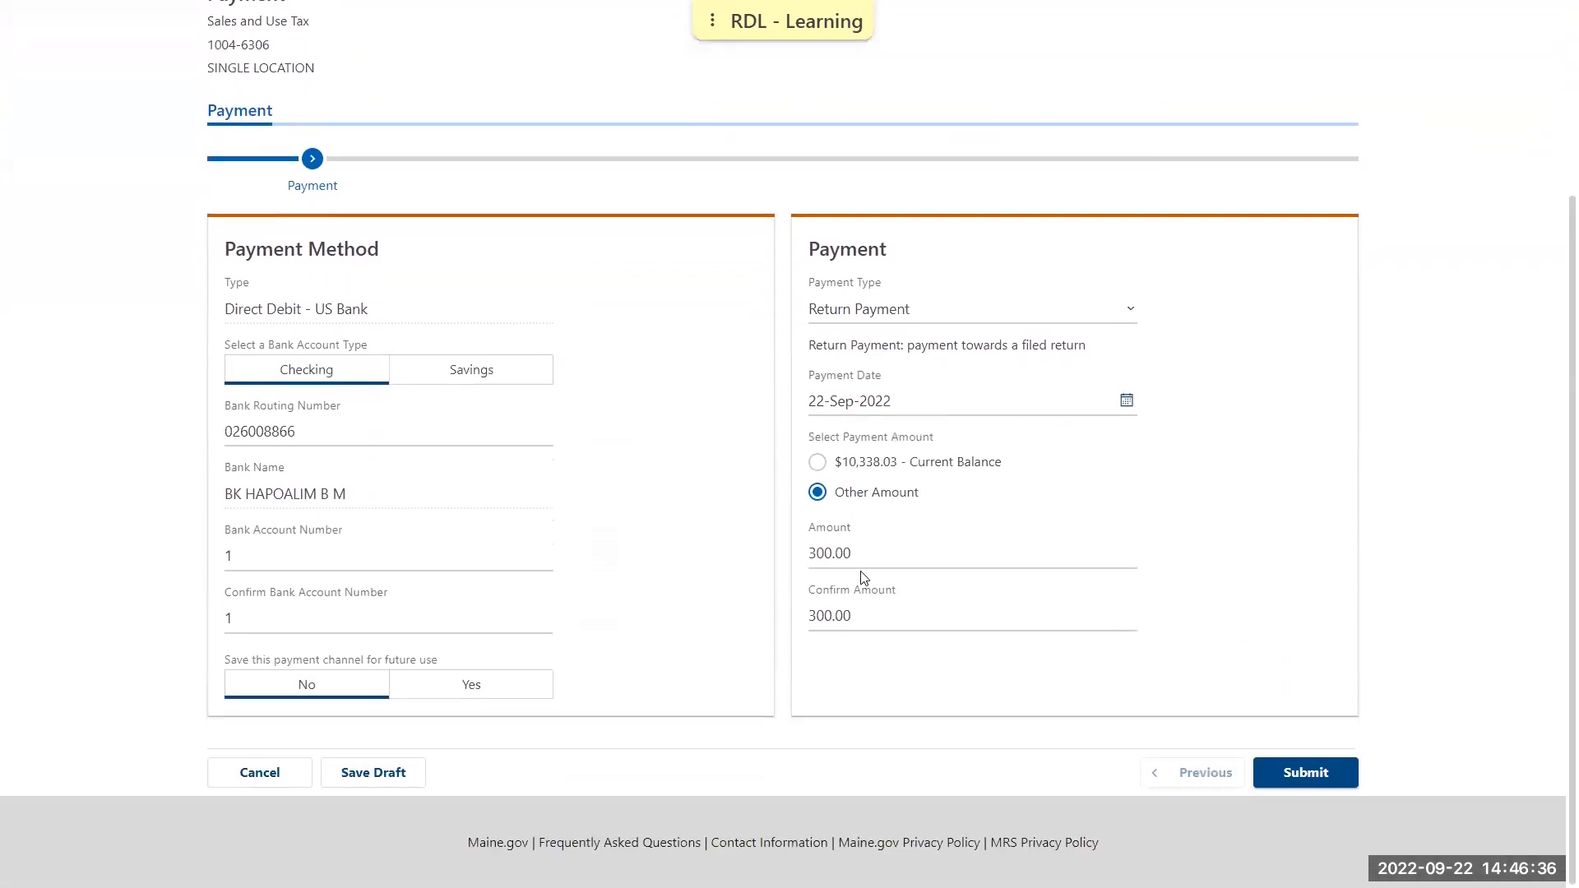
double_click(854, 549)
text(500)
key(Tab)
text(500)
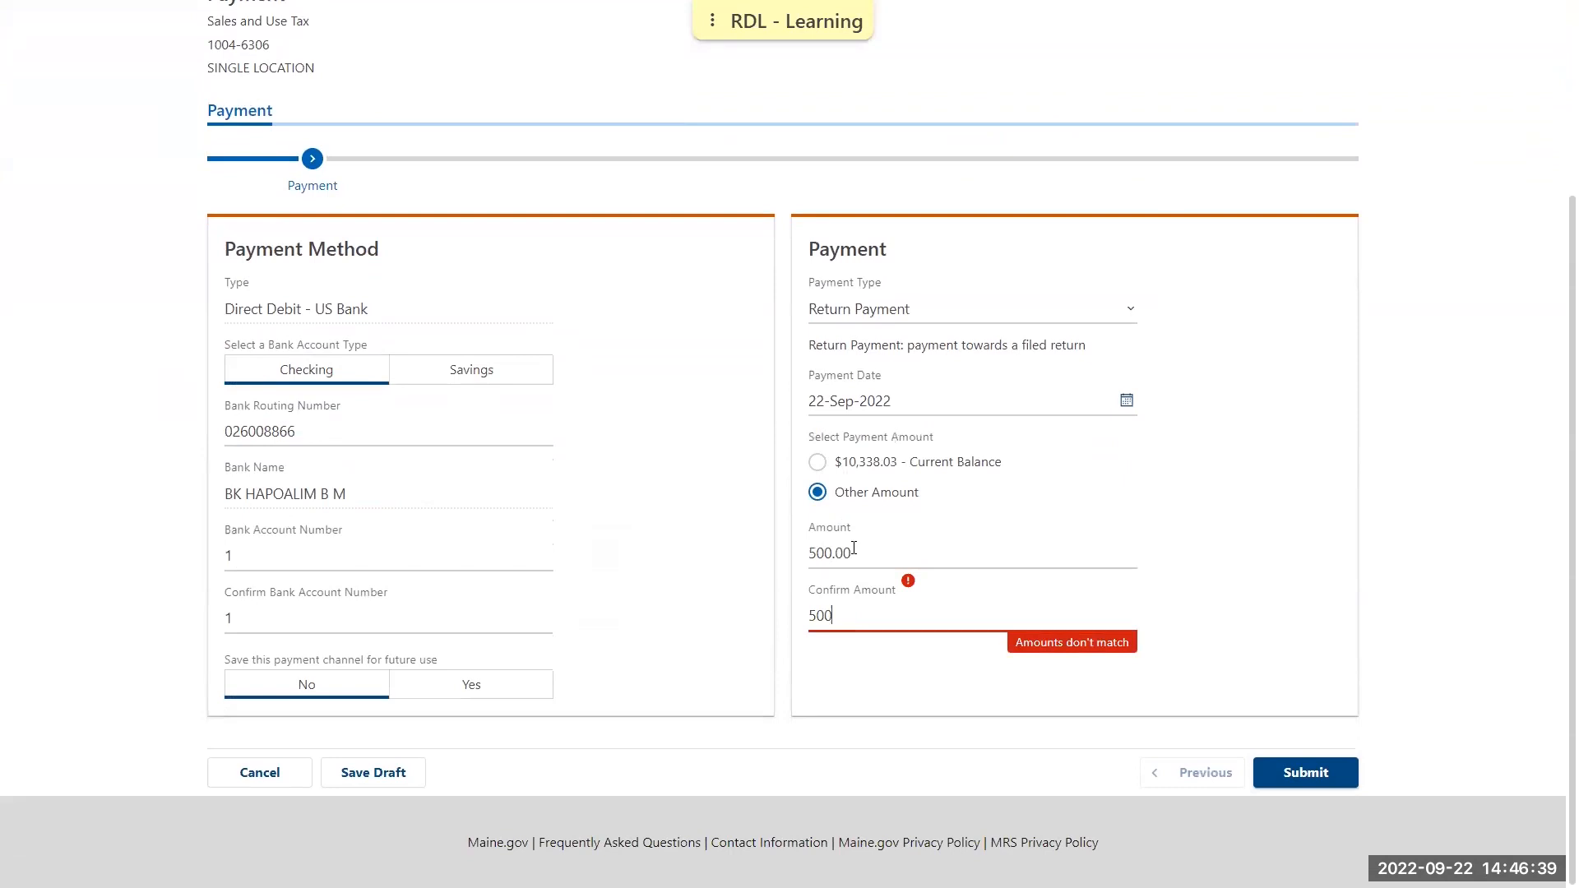
Submit the edited payment, authorize the 500 debit with the account password, and dismiss the payment confirmation
click(1288, 484)
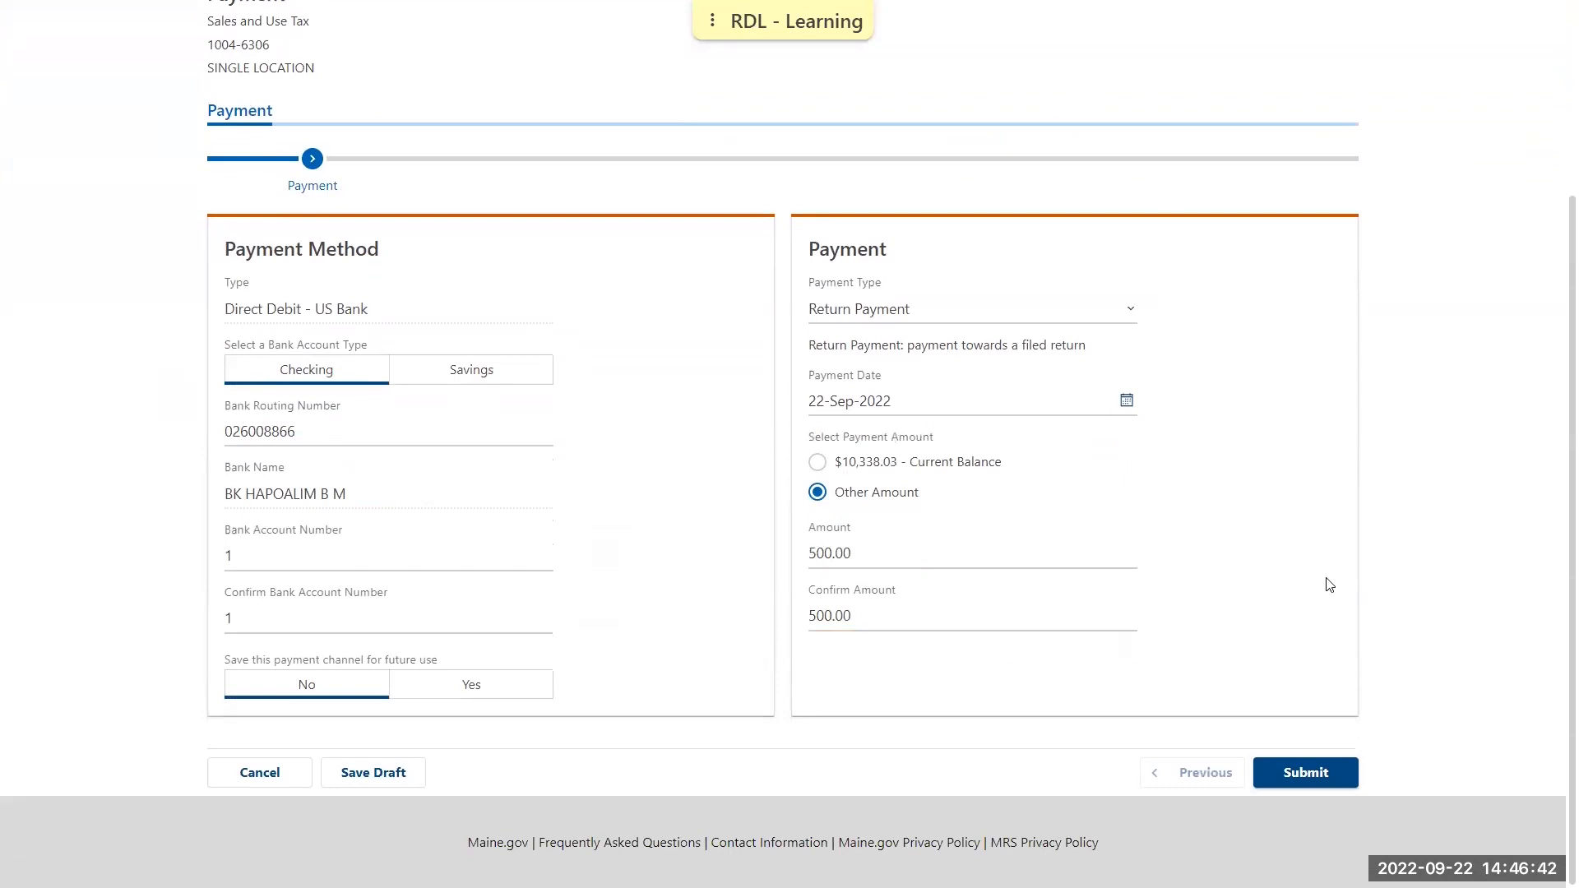
click(1318, 780)
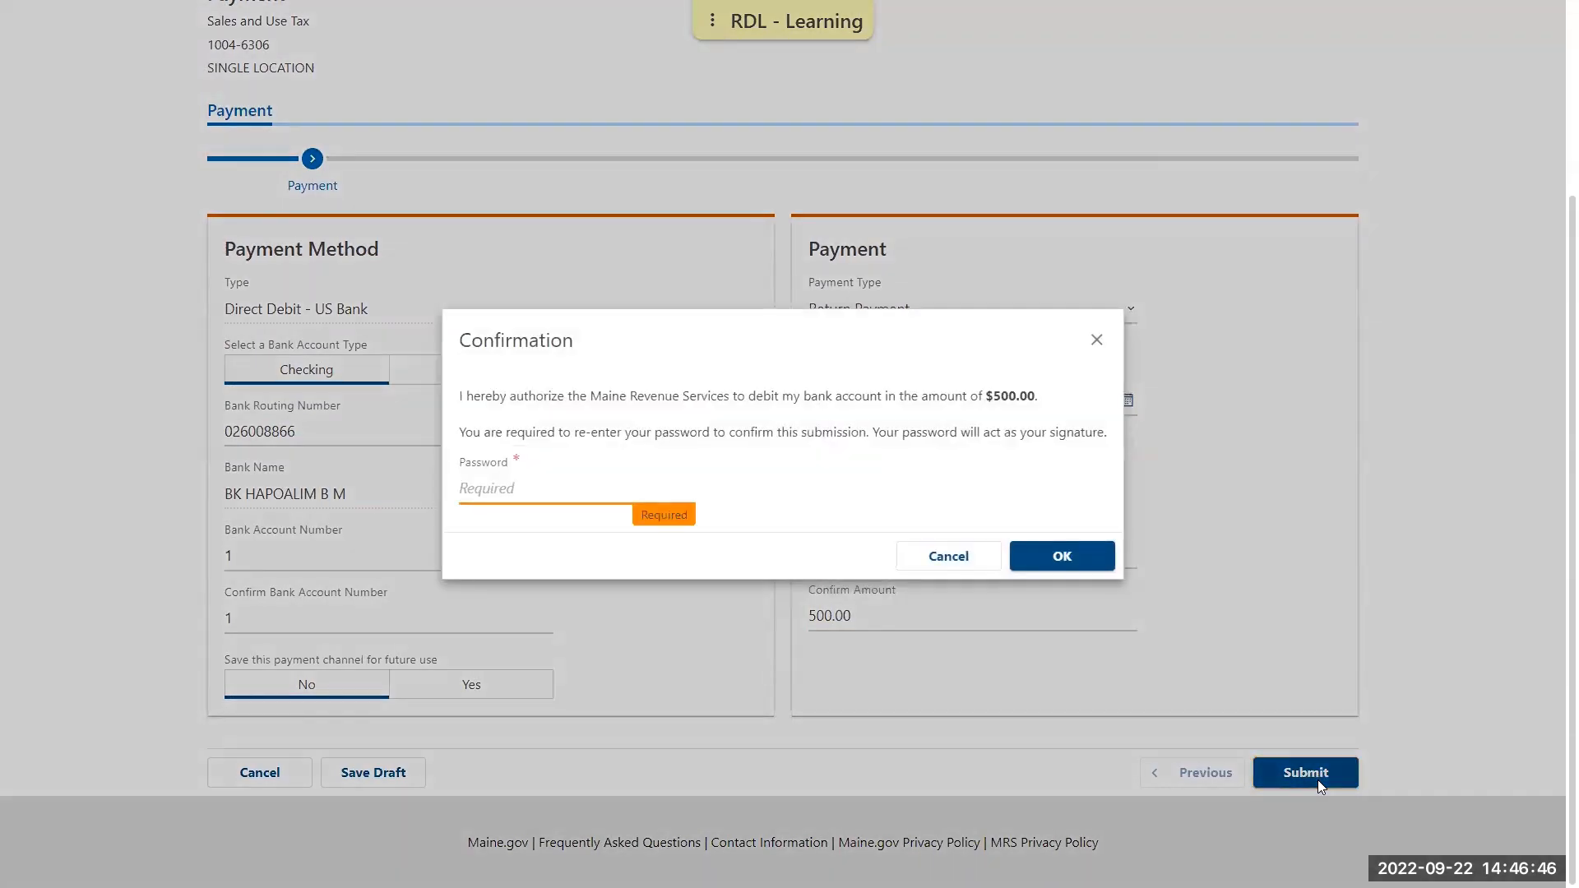
text(*****************)
click(1064, 557)
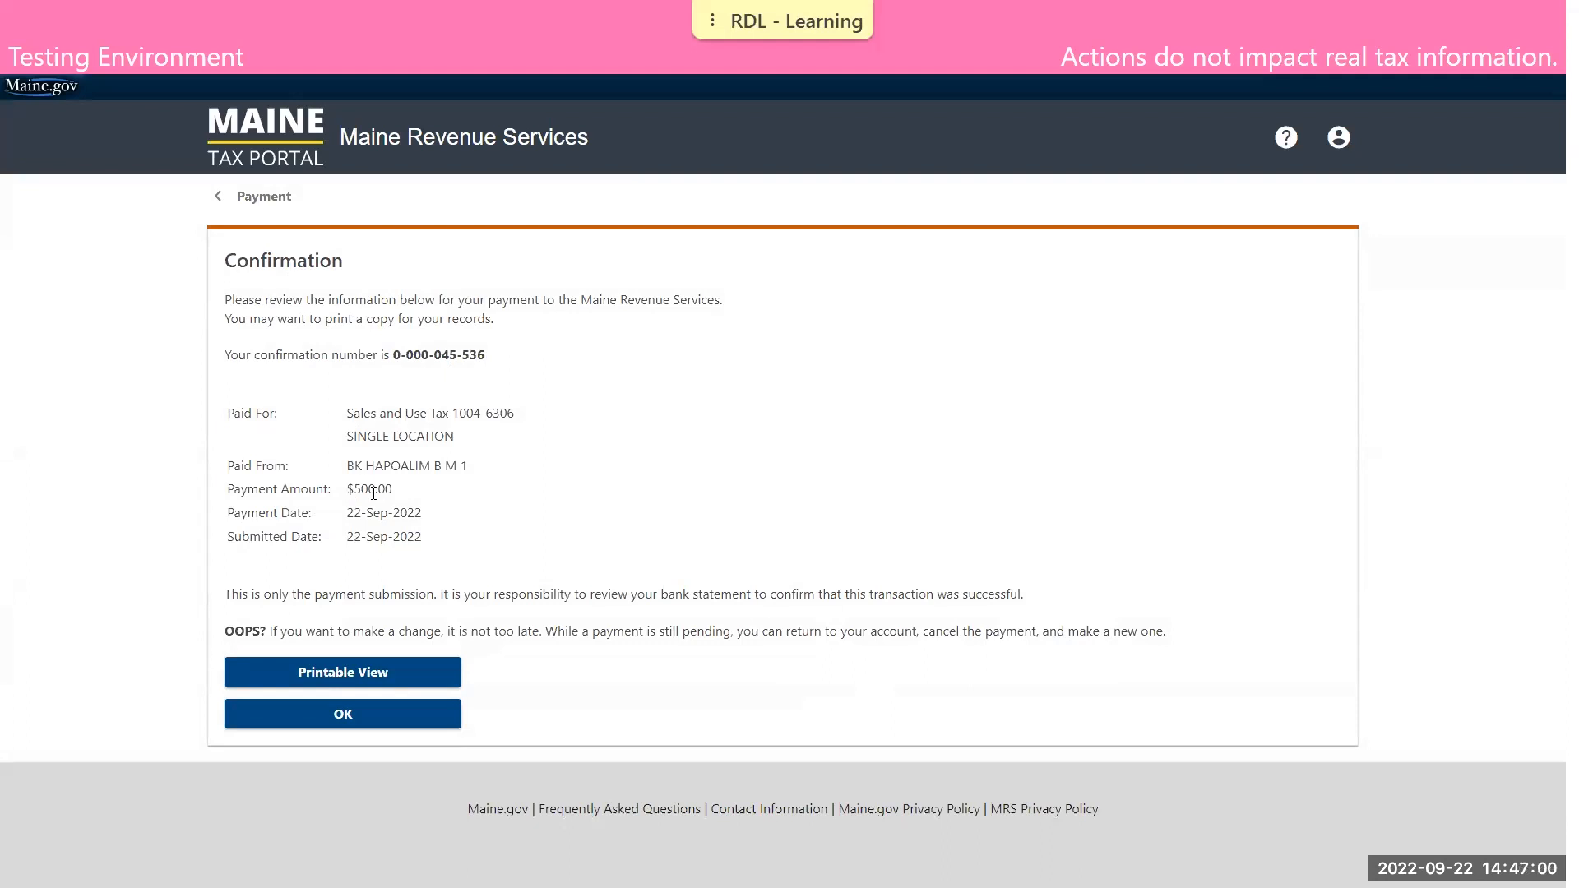
click(443, 721)
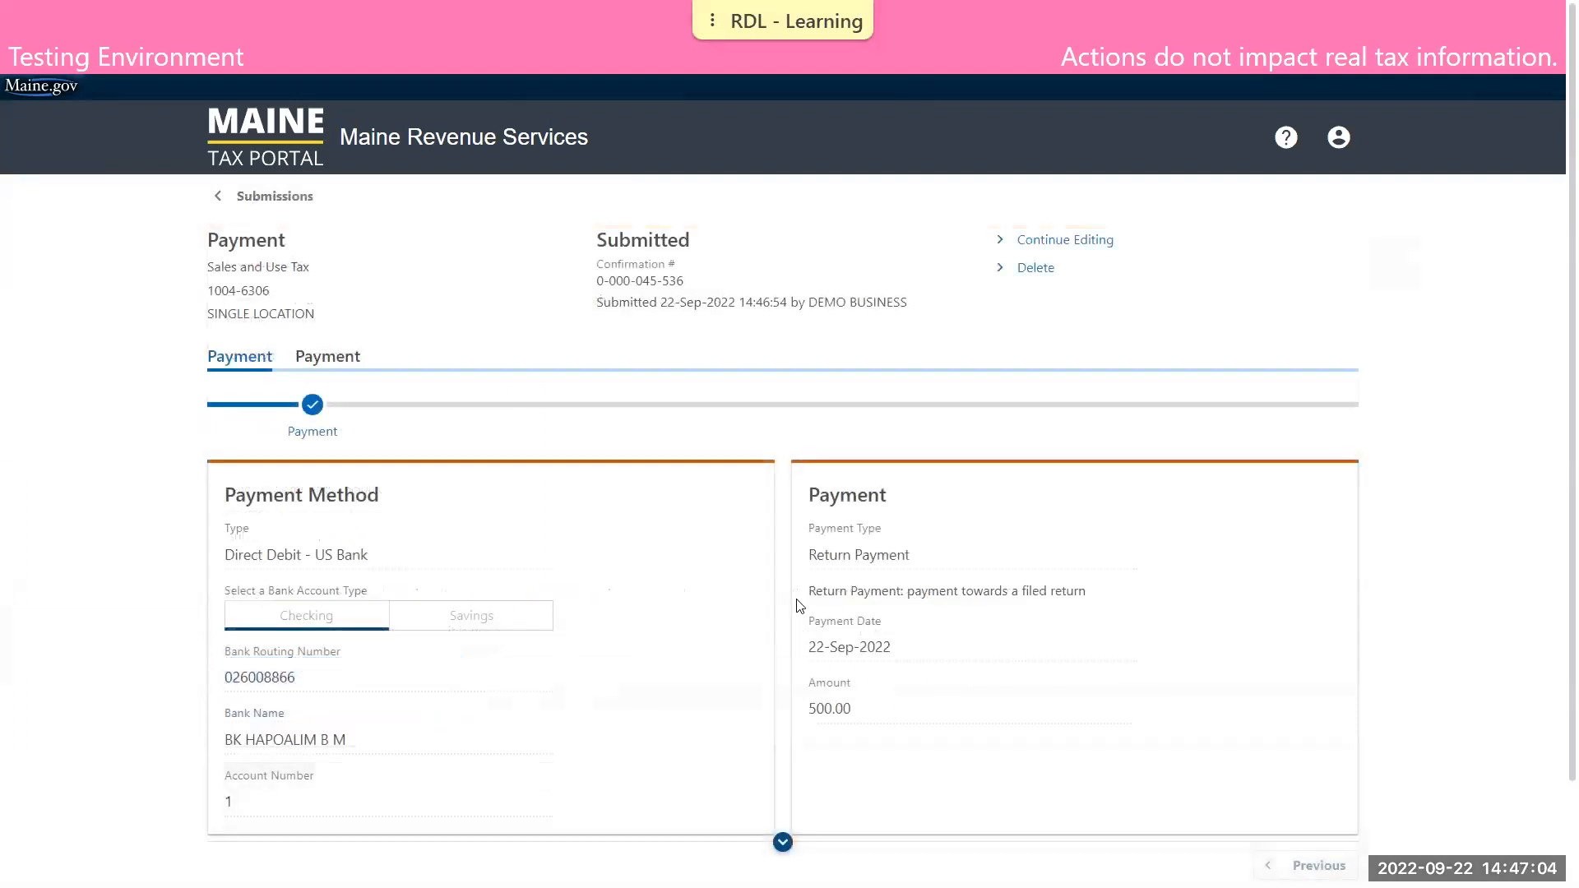
Delete the submitted Sales and Use Tax payment, confirm the deletion, and return to the submissions list
scroll(799, 604, down, 1)
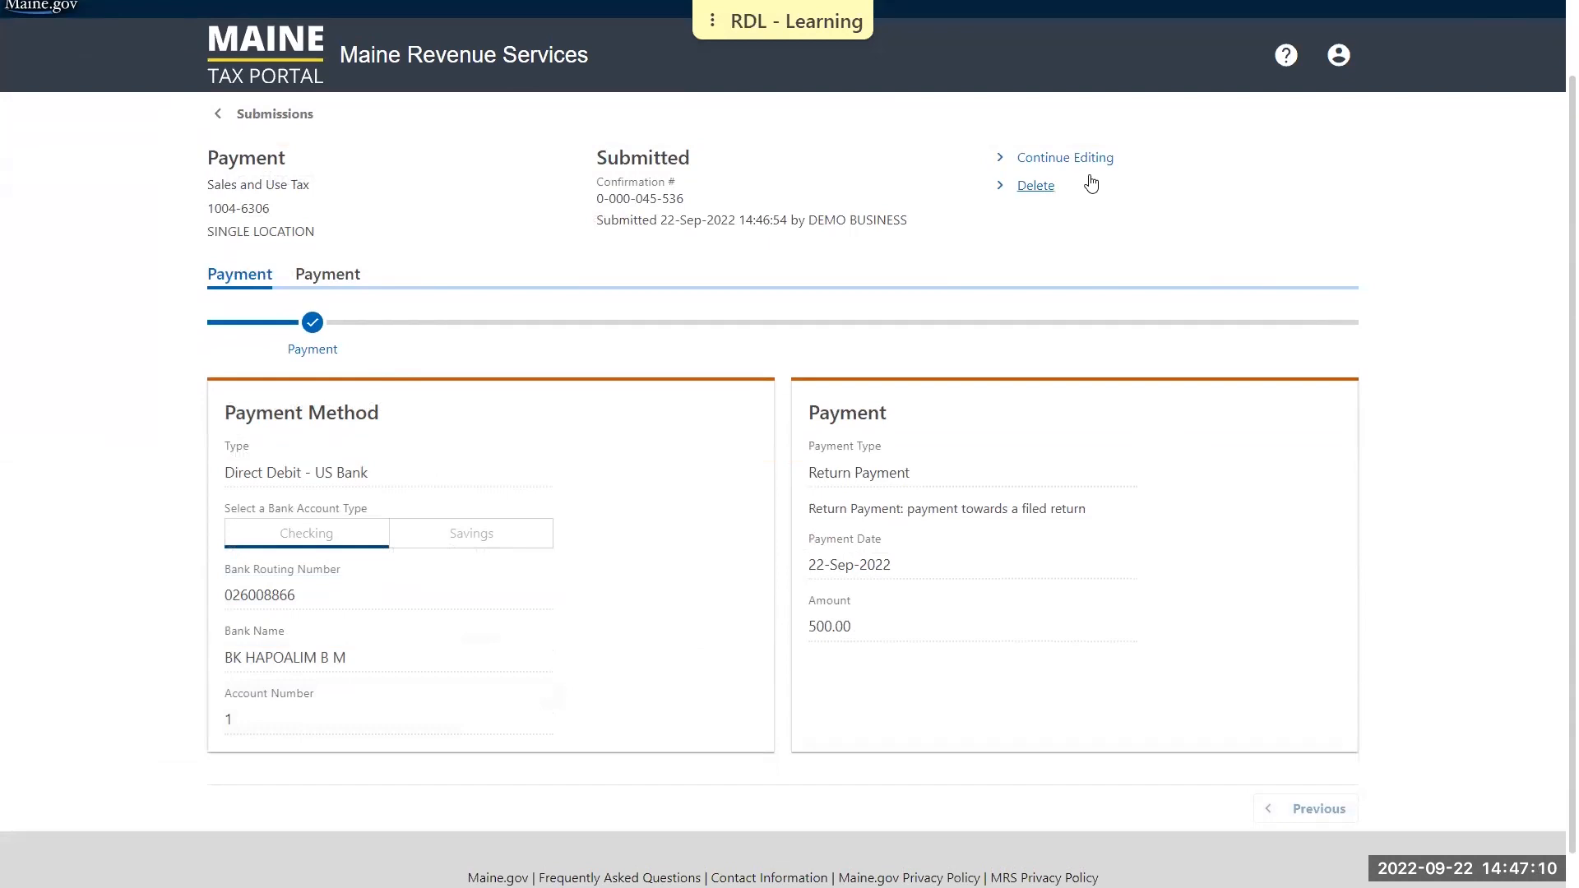
click(1036, 187)
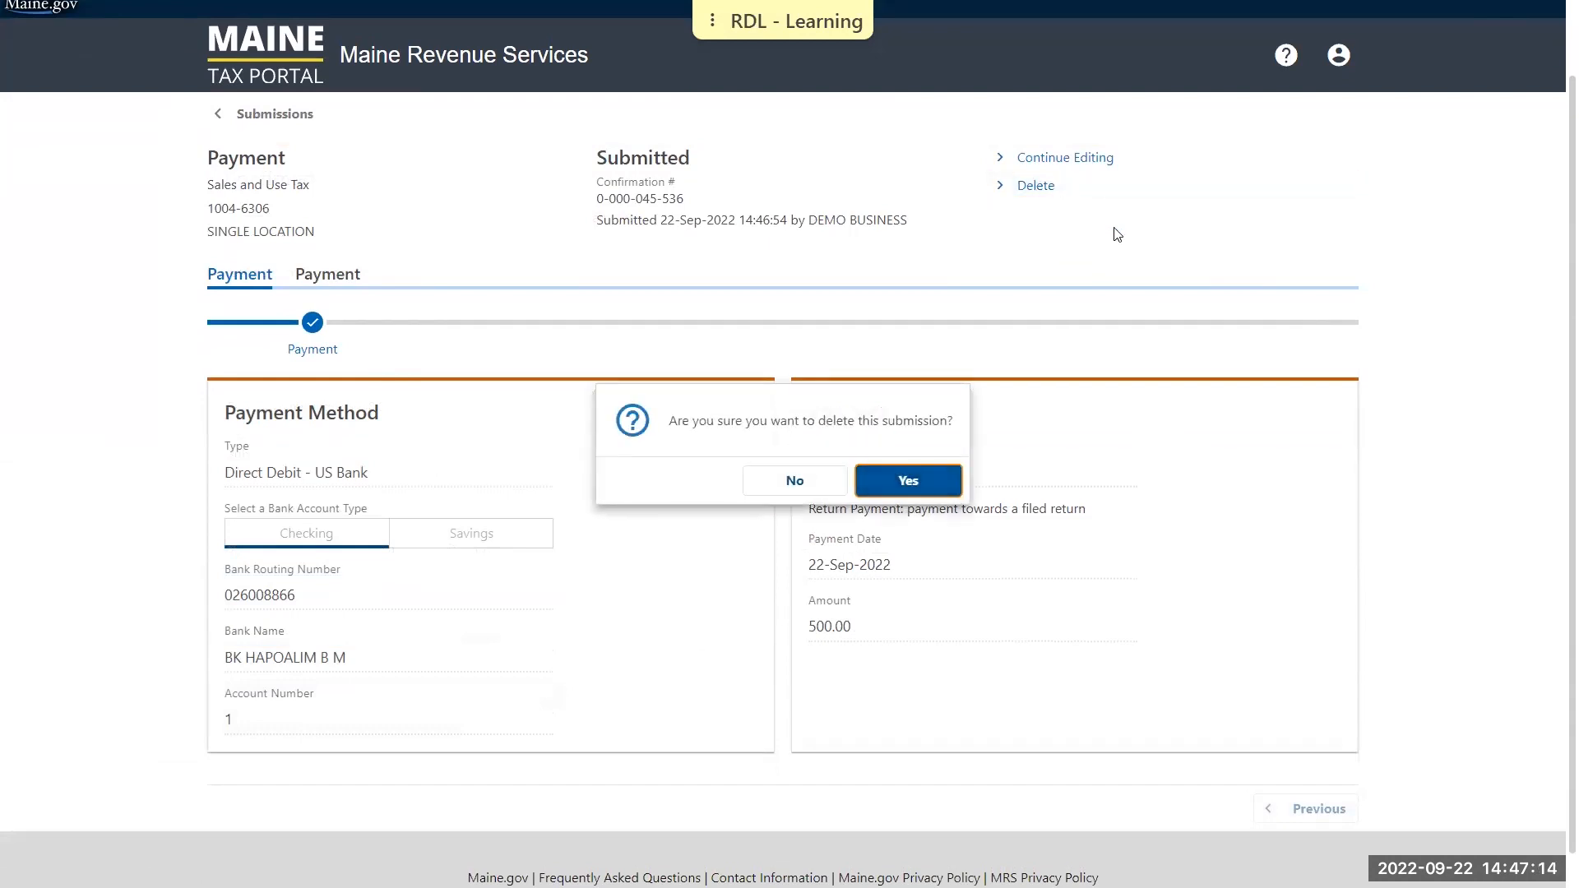
click(940, 492)
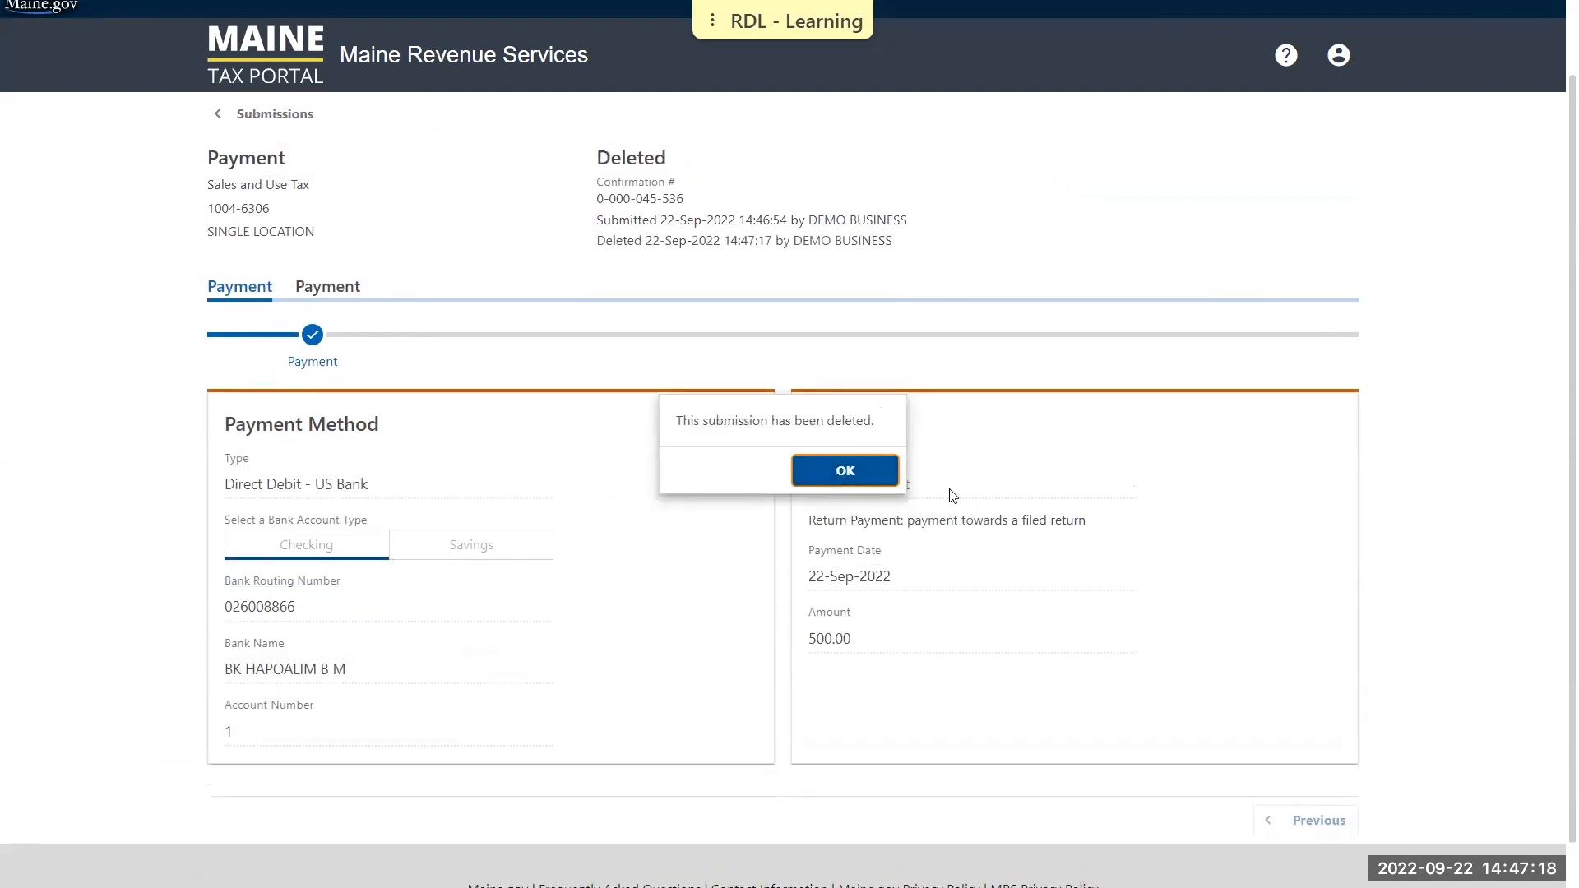
click(868, 475)
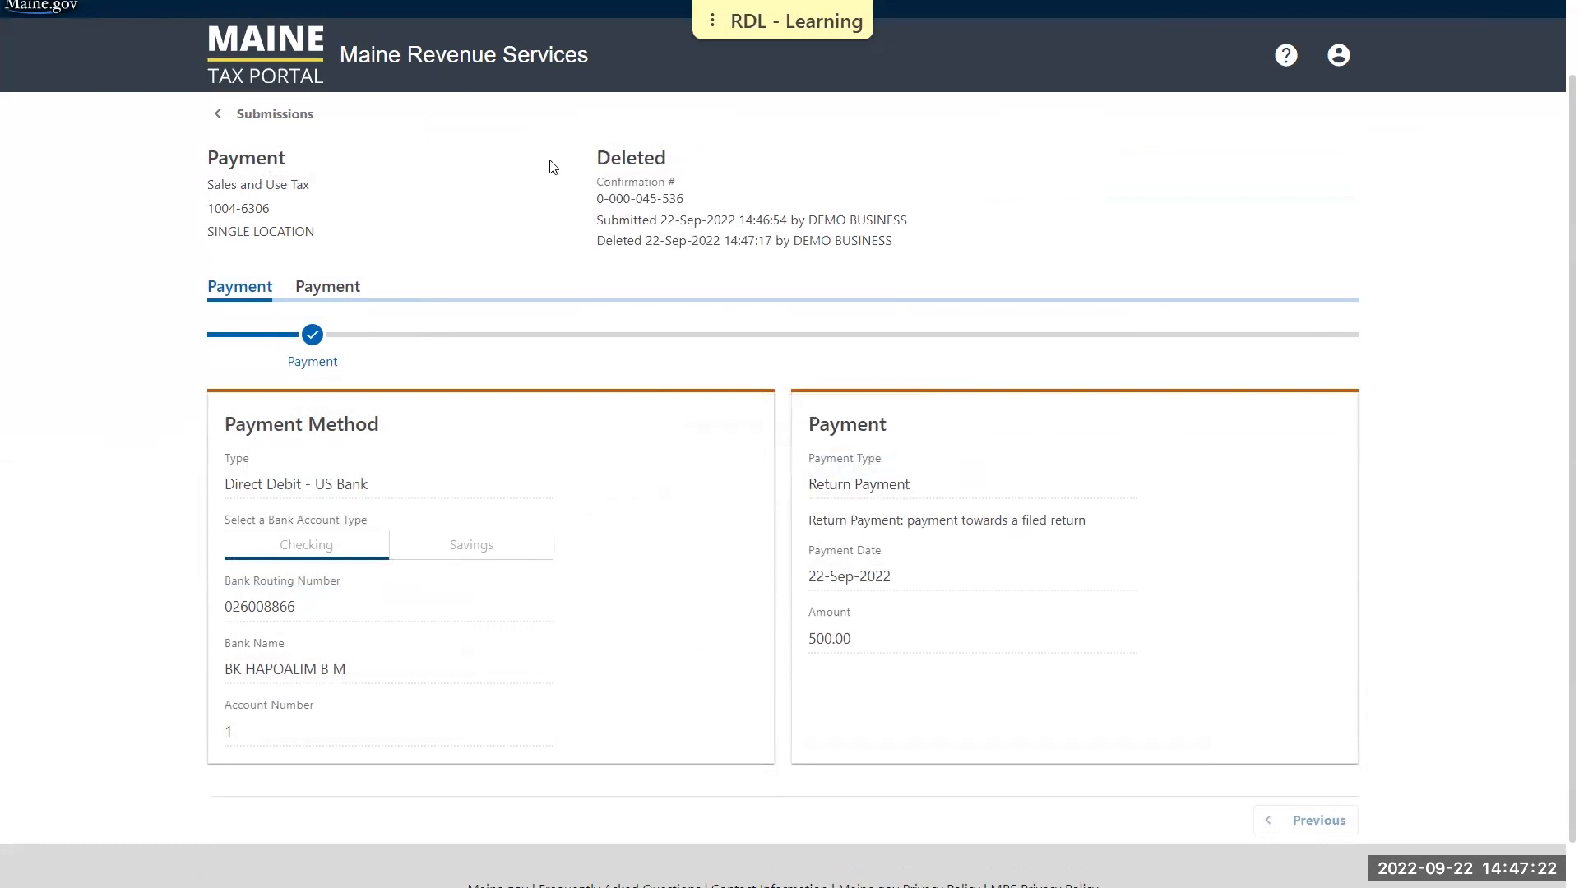
click(299, 115)
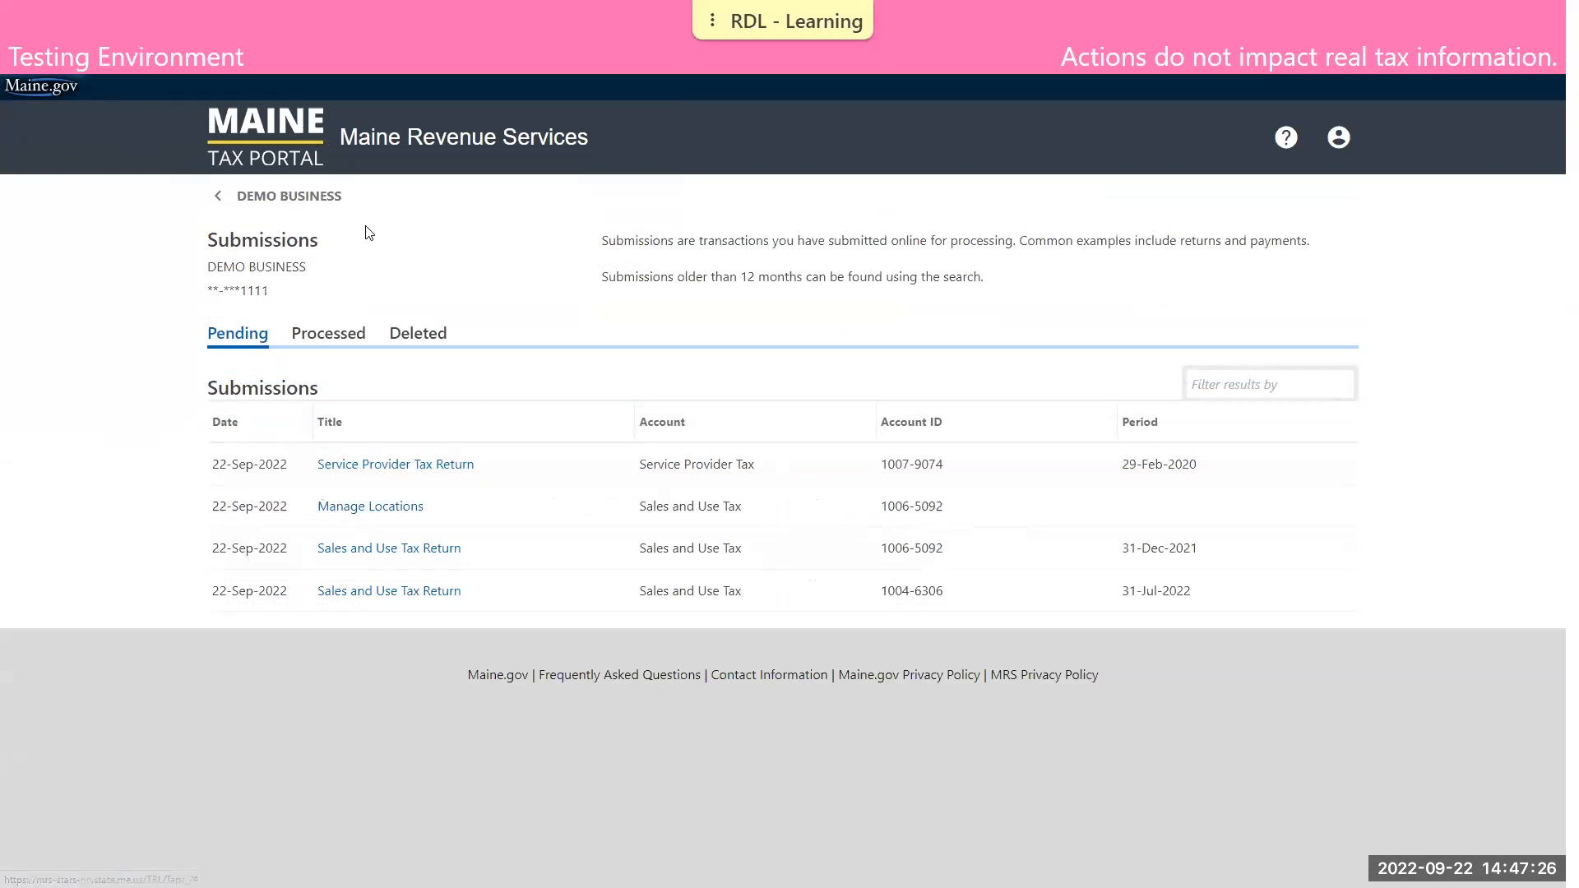
Return to the business overview, start a payment plan request, and choose Current Debt for its schedule
click(329, 197)
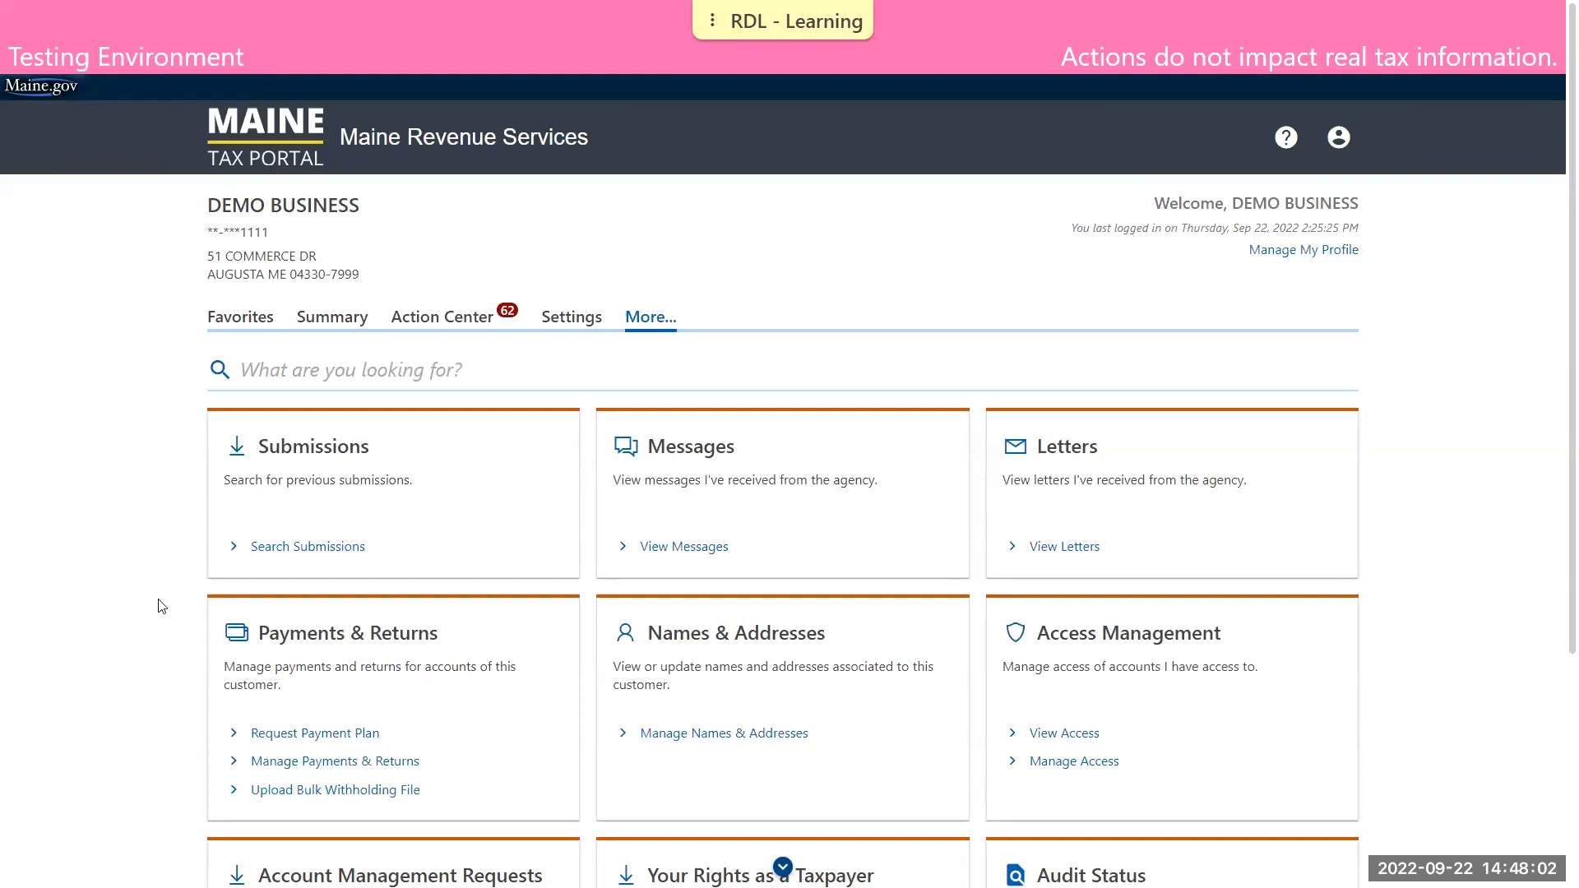
click(298, 735)
scroll(576, 615, down, 5)
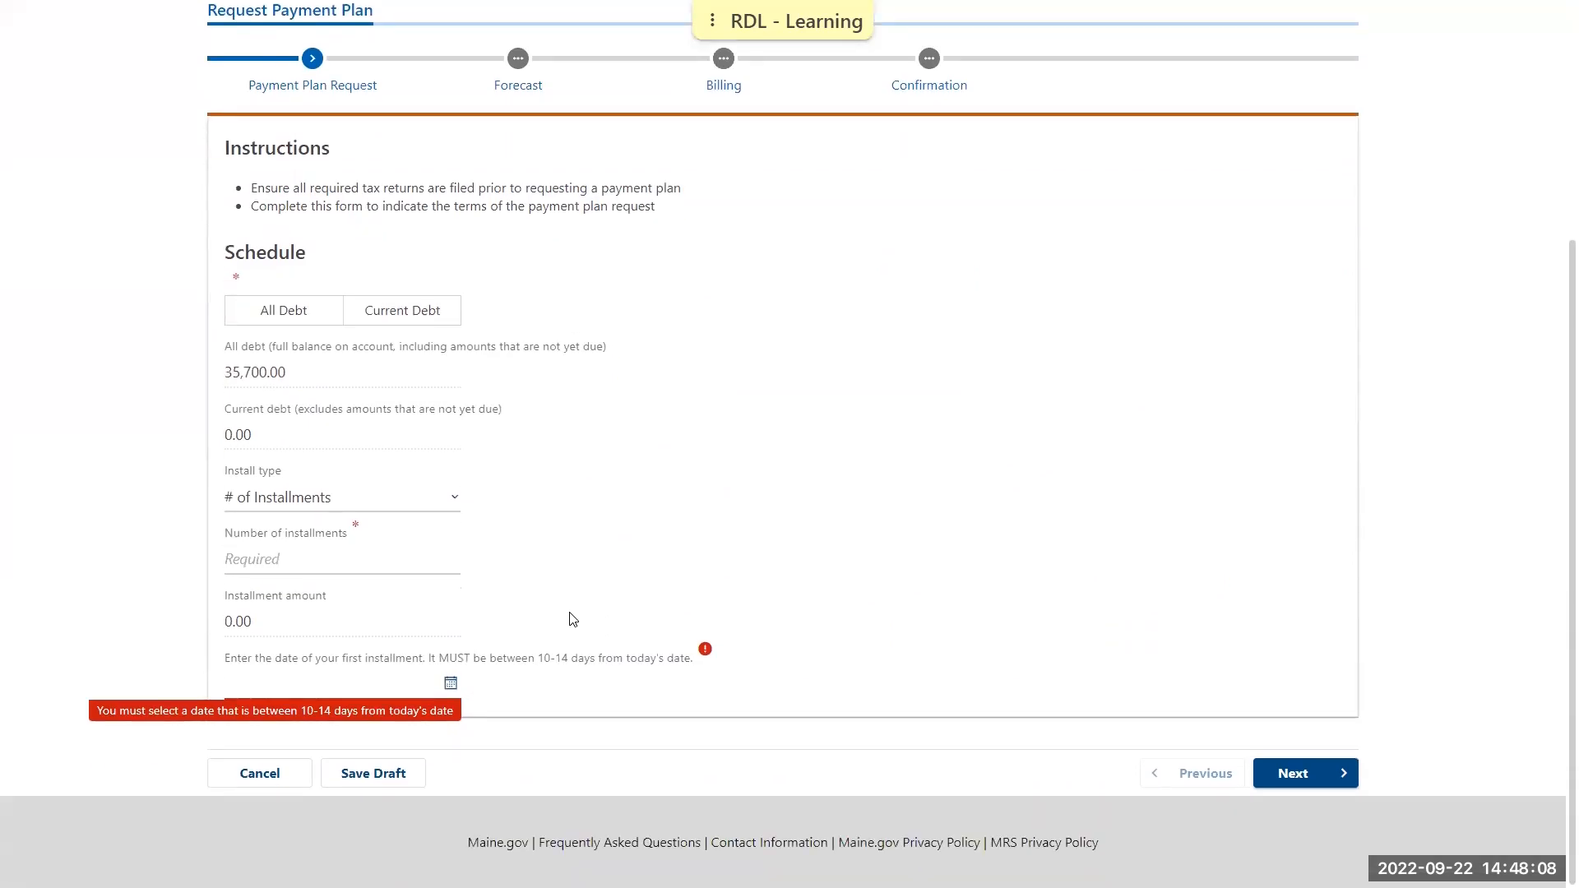
scroll(572, 617, up, 1)
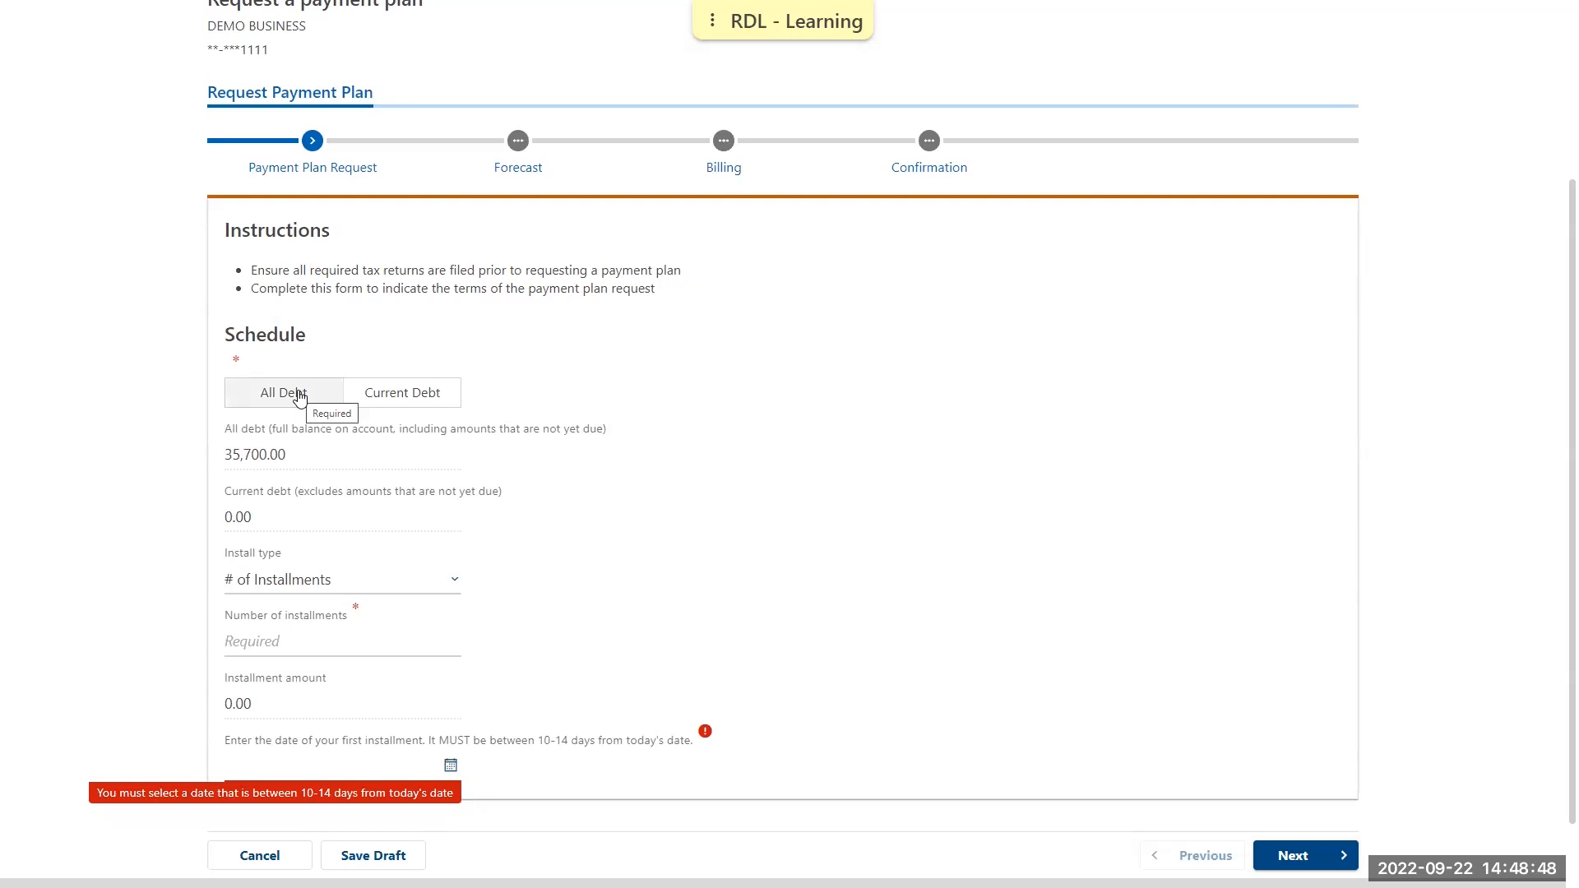
click(385, 395)
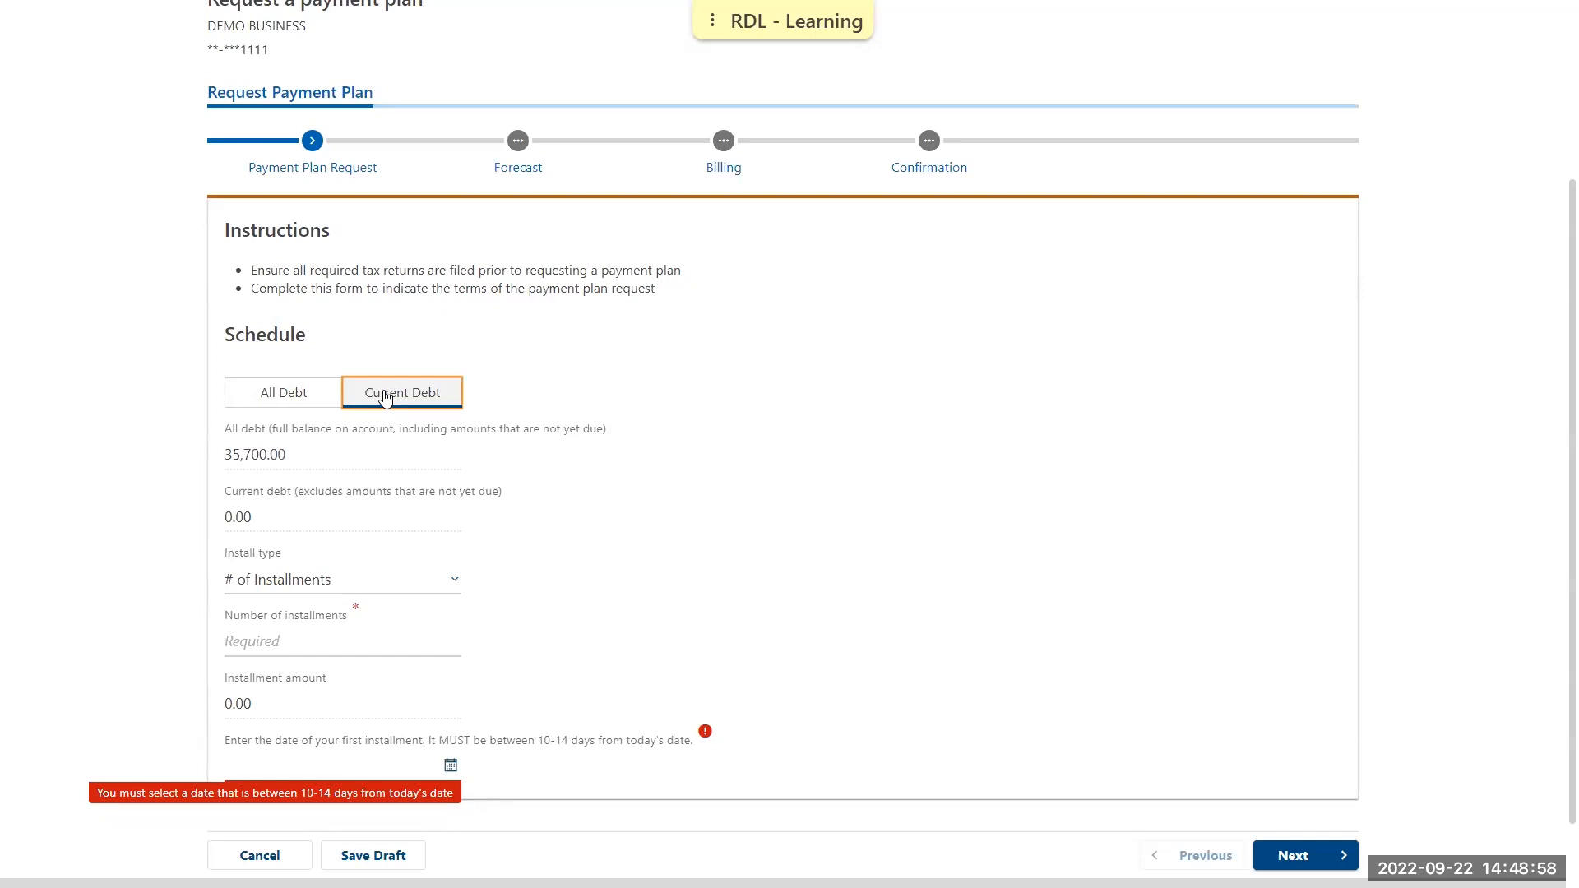
Keep the install type as # of Installments and set the number of installments to 3
click(454, 583)
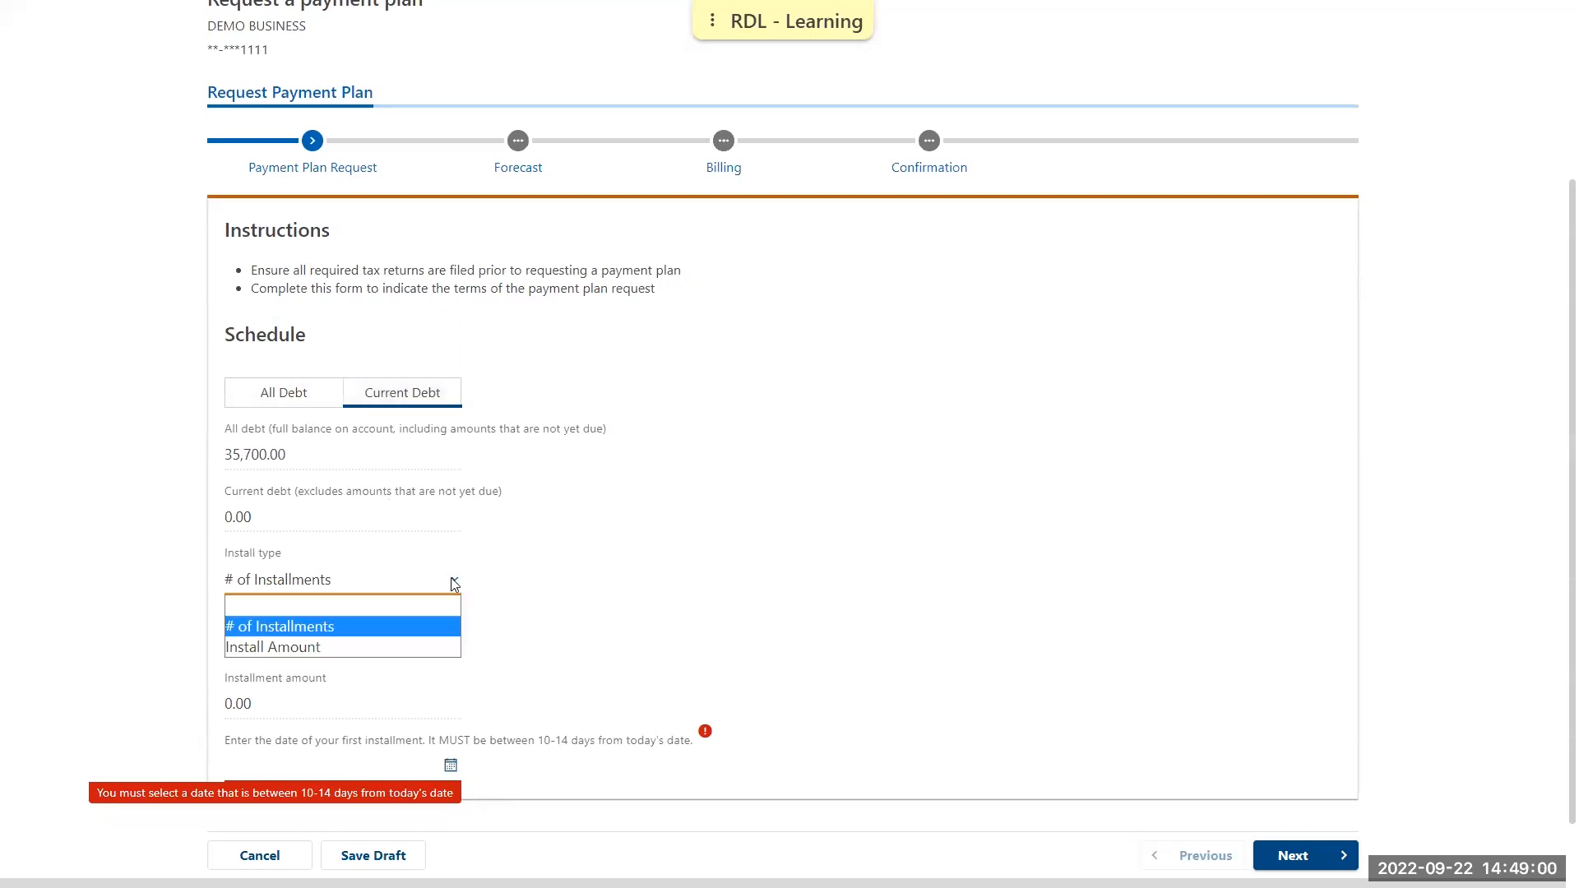
click(420, 637)
drag(247, 705, 230, 705)
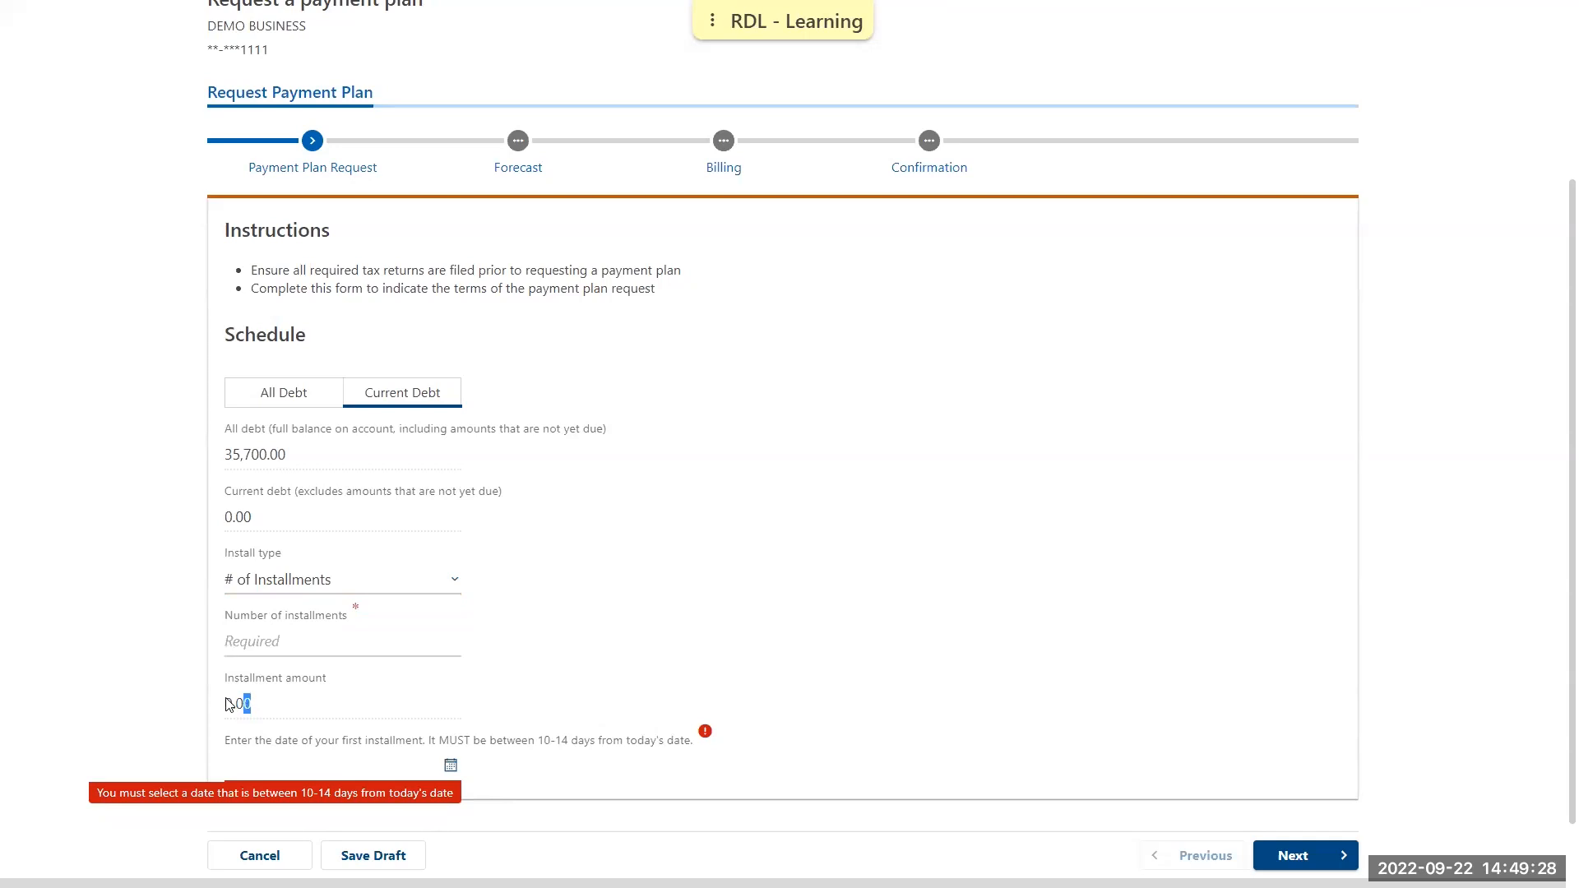
scroll(229, 705, down, 1)
click(410, 558)
text(3)
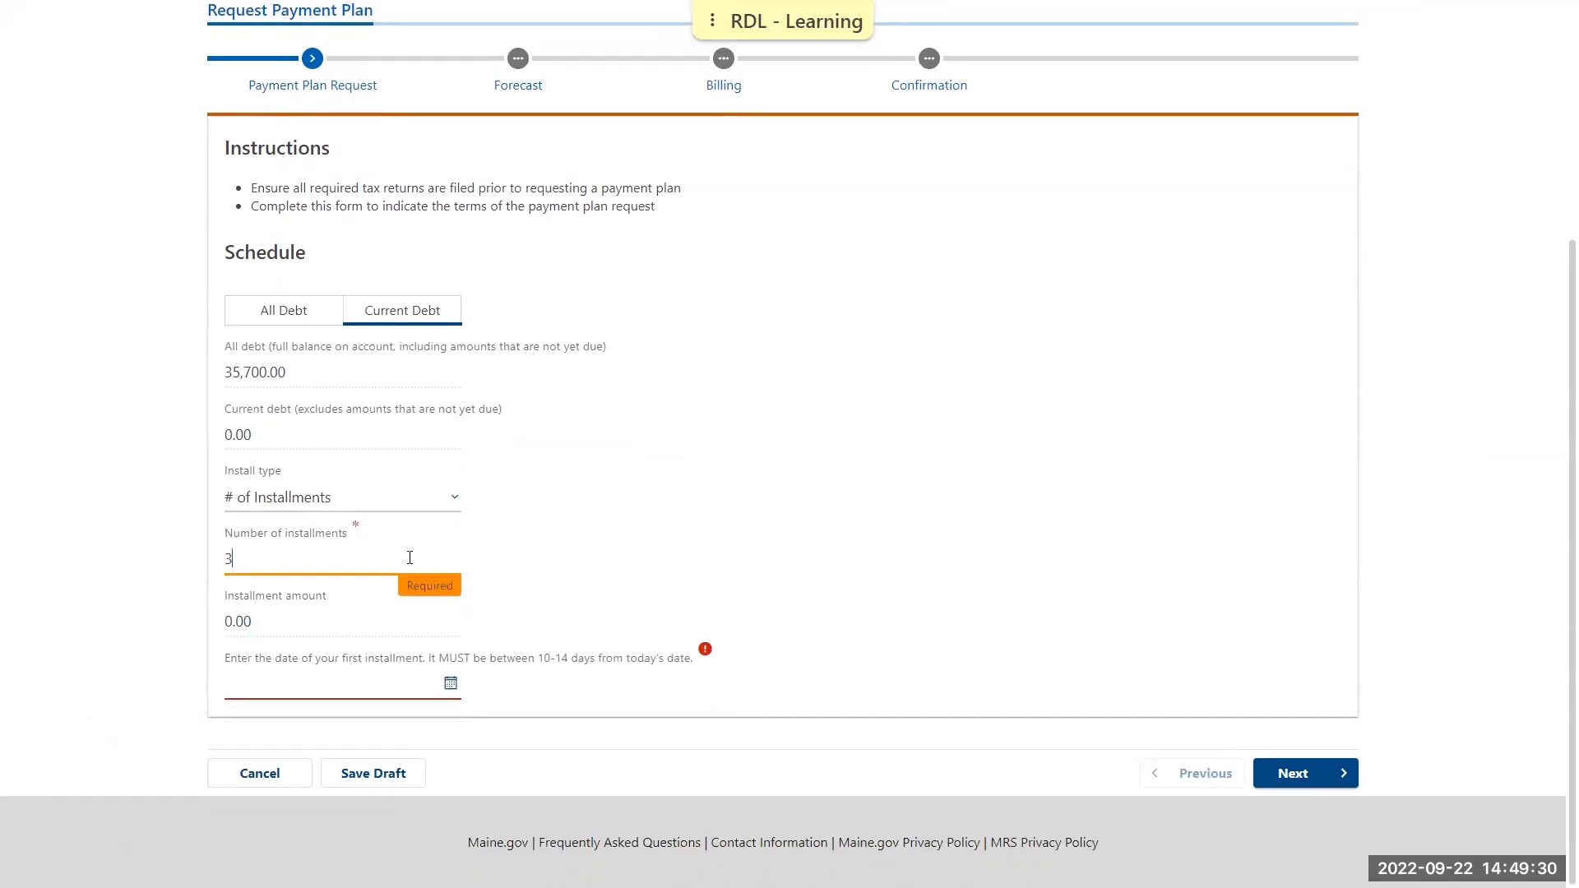
click(698, 539)
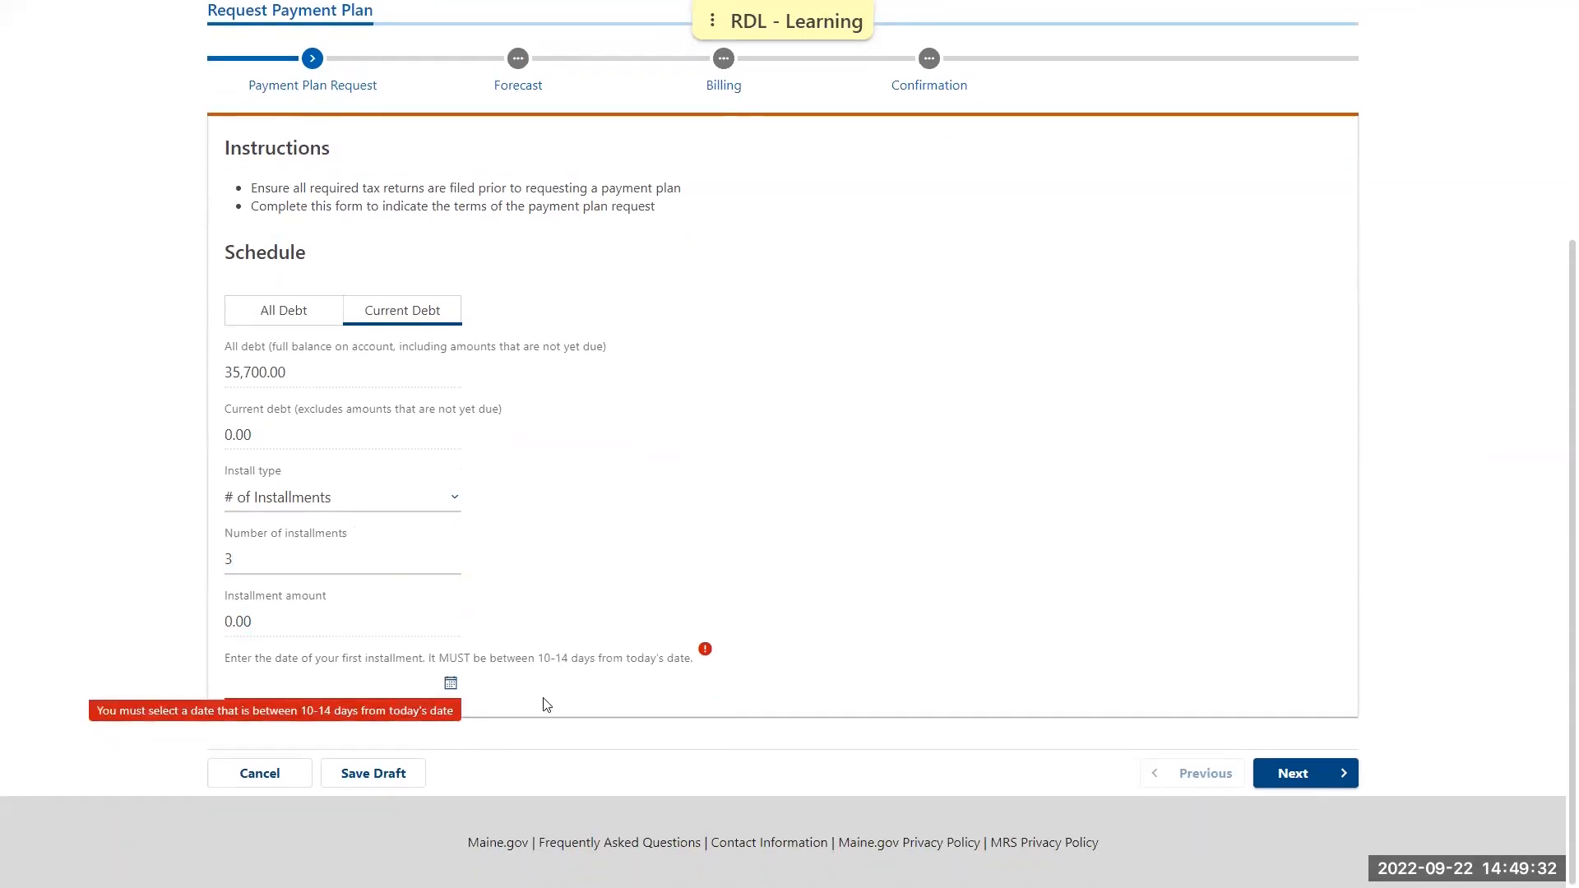
Set the first installment date to 04-Oct-2022 and continue to the payment plan forecast
click(451, 685)
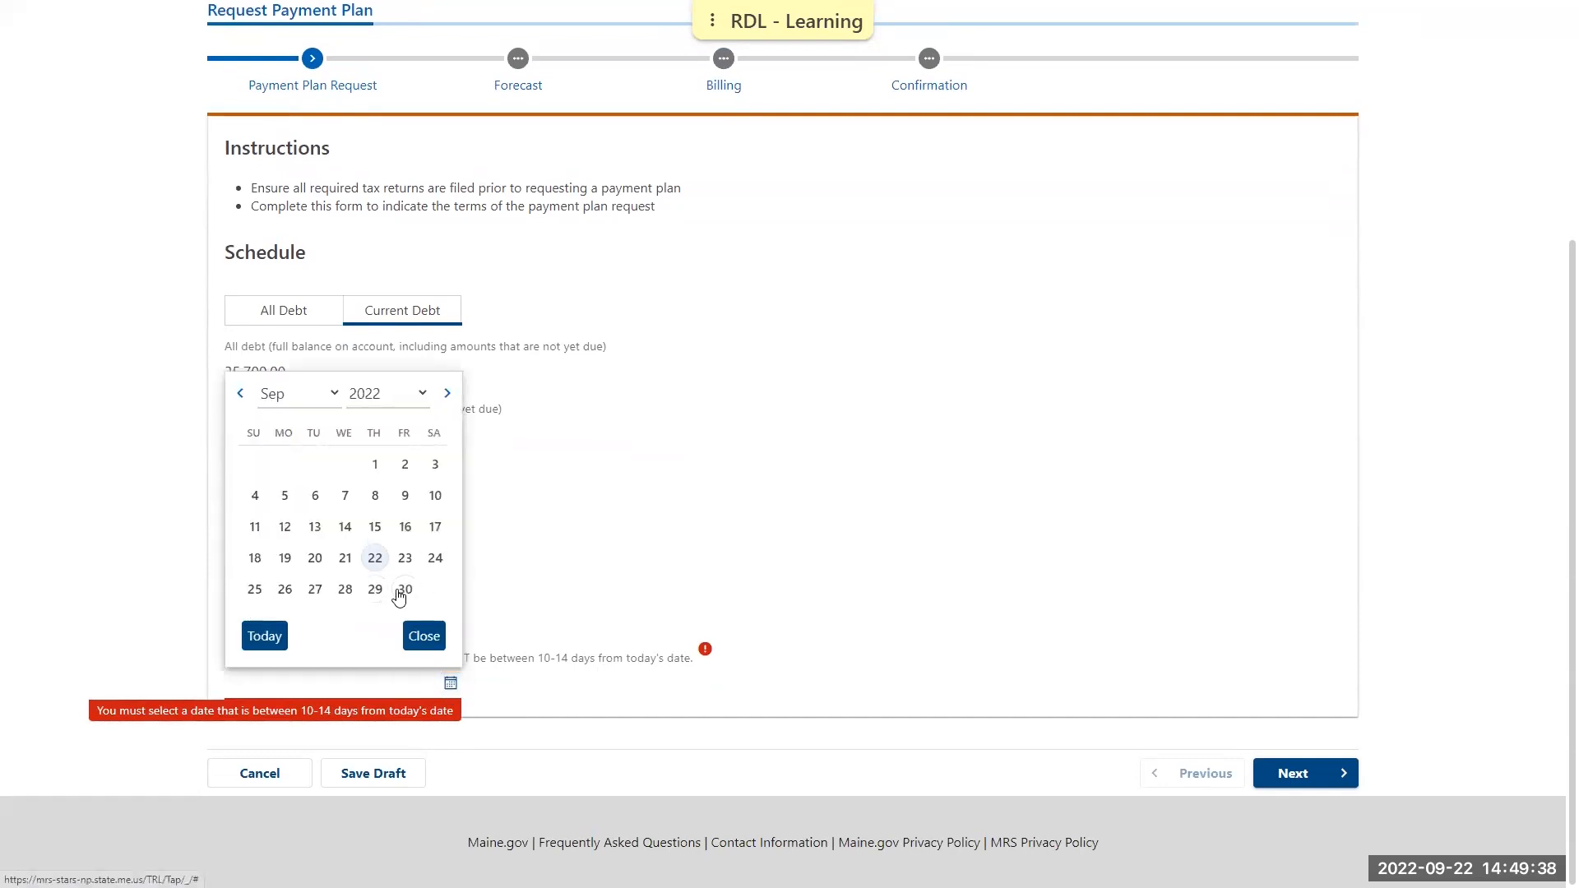
click(448, 393)
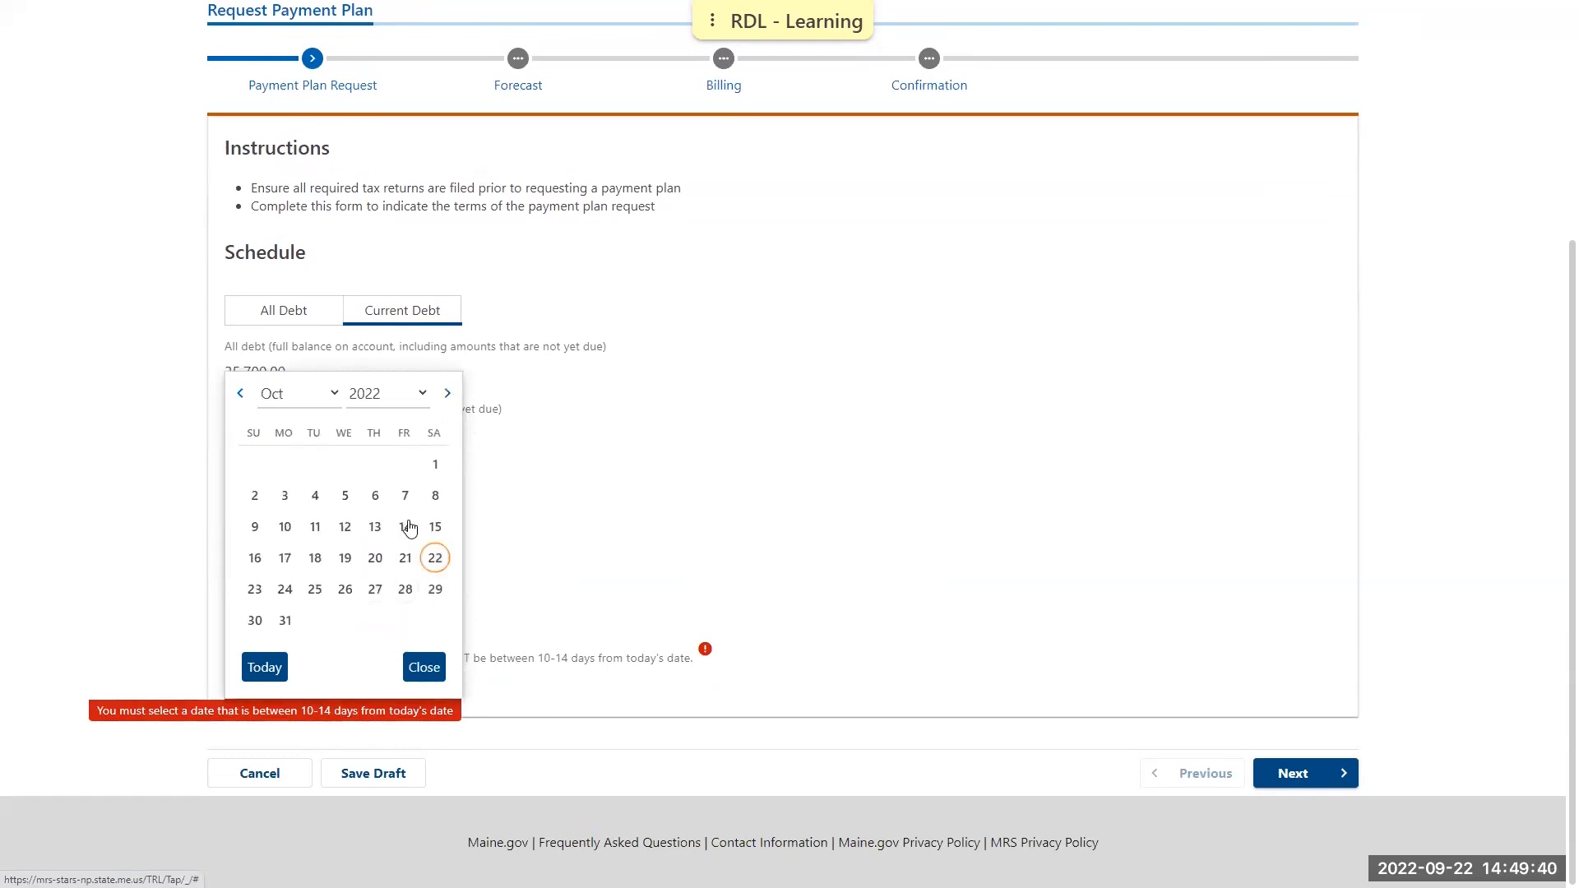
click(313, 496)
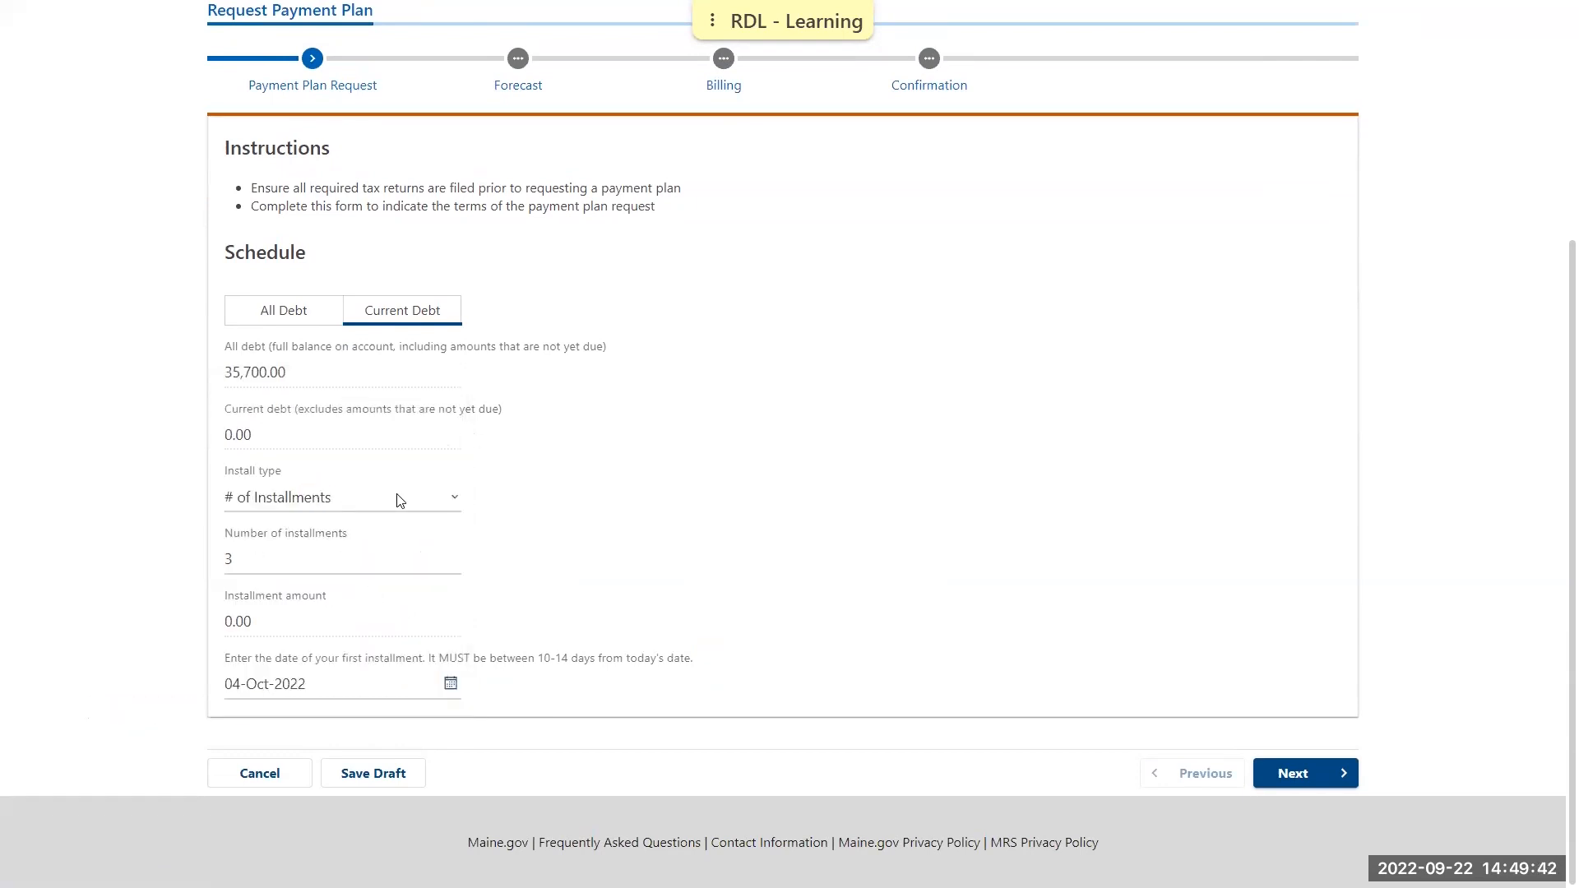
click(1307, 779)
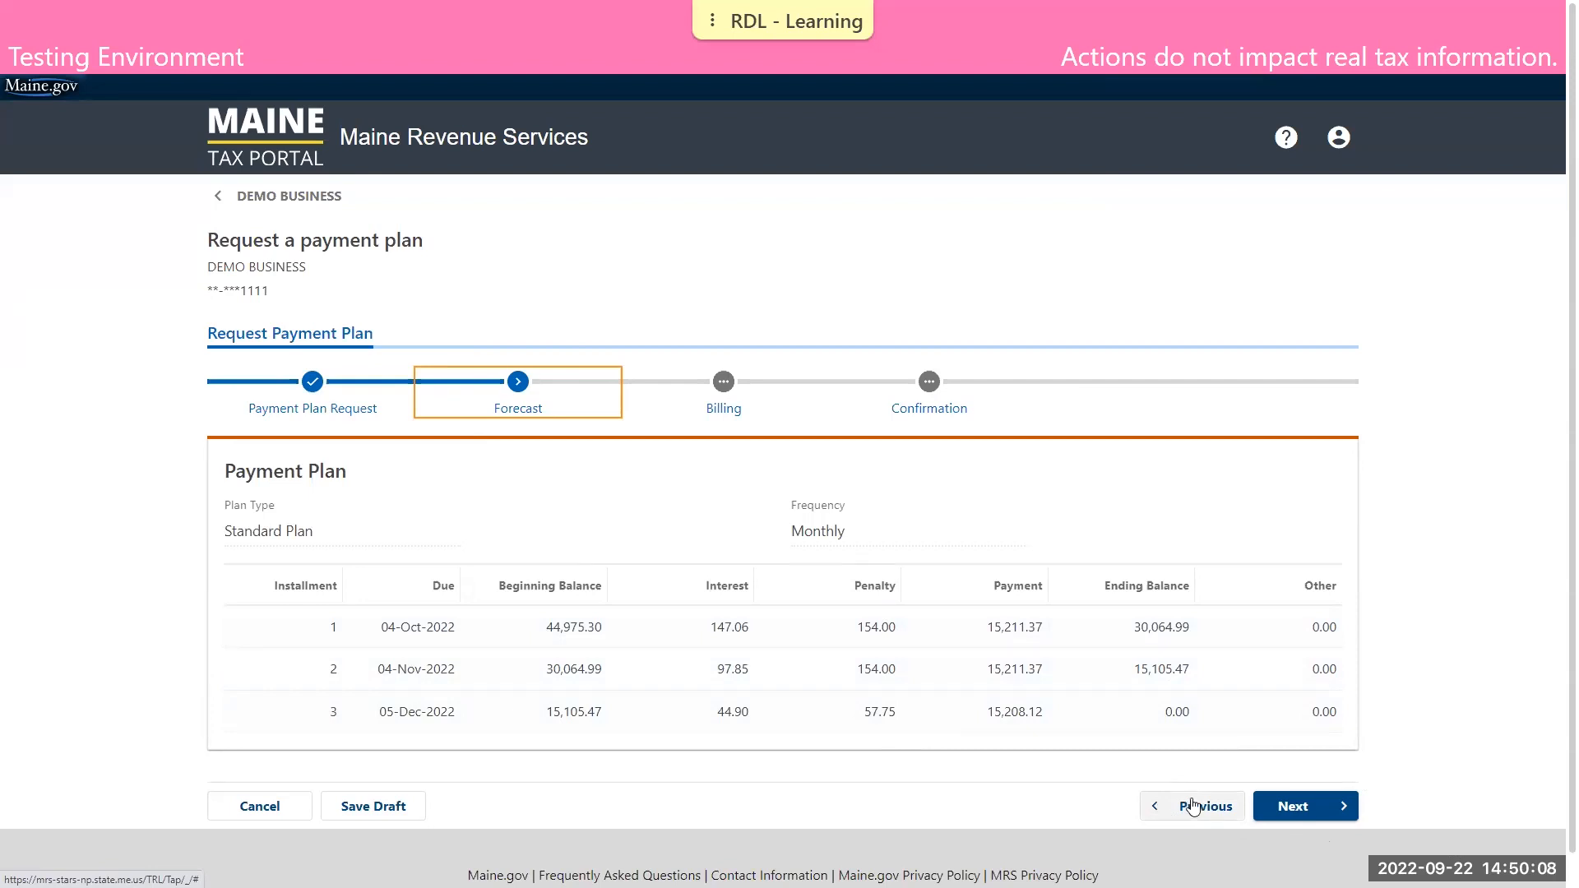
Proceed to billing and start a new selected bank account with account name Payments and bank name Bank
click(1297, 807)
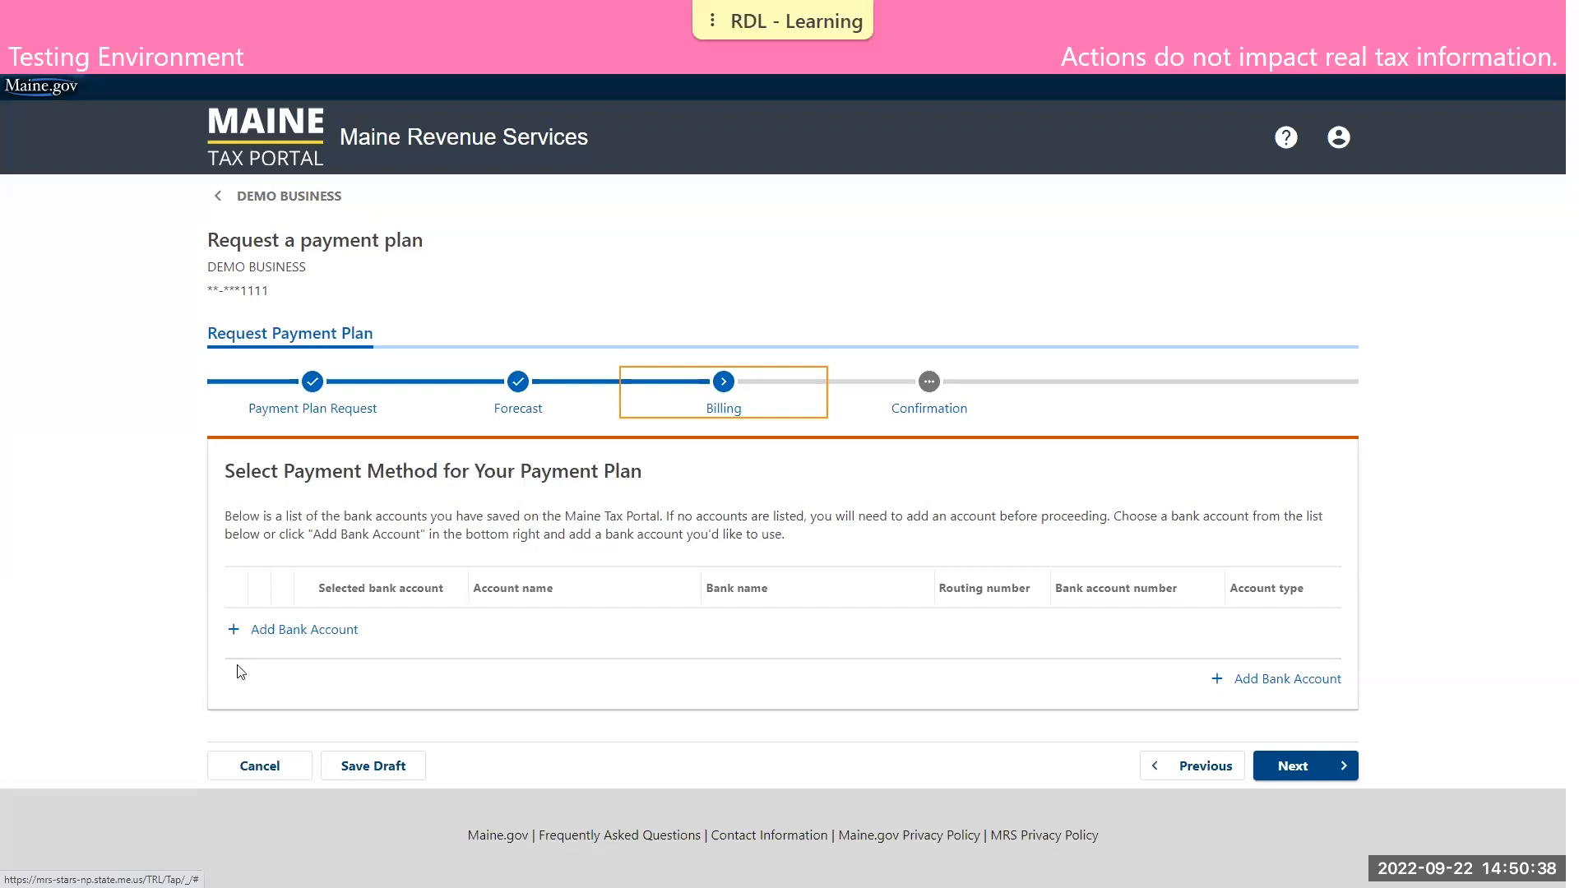
click(317, 631)
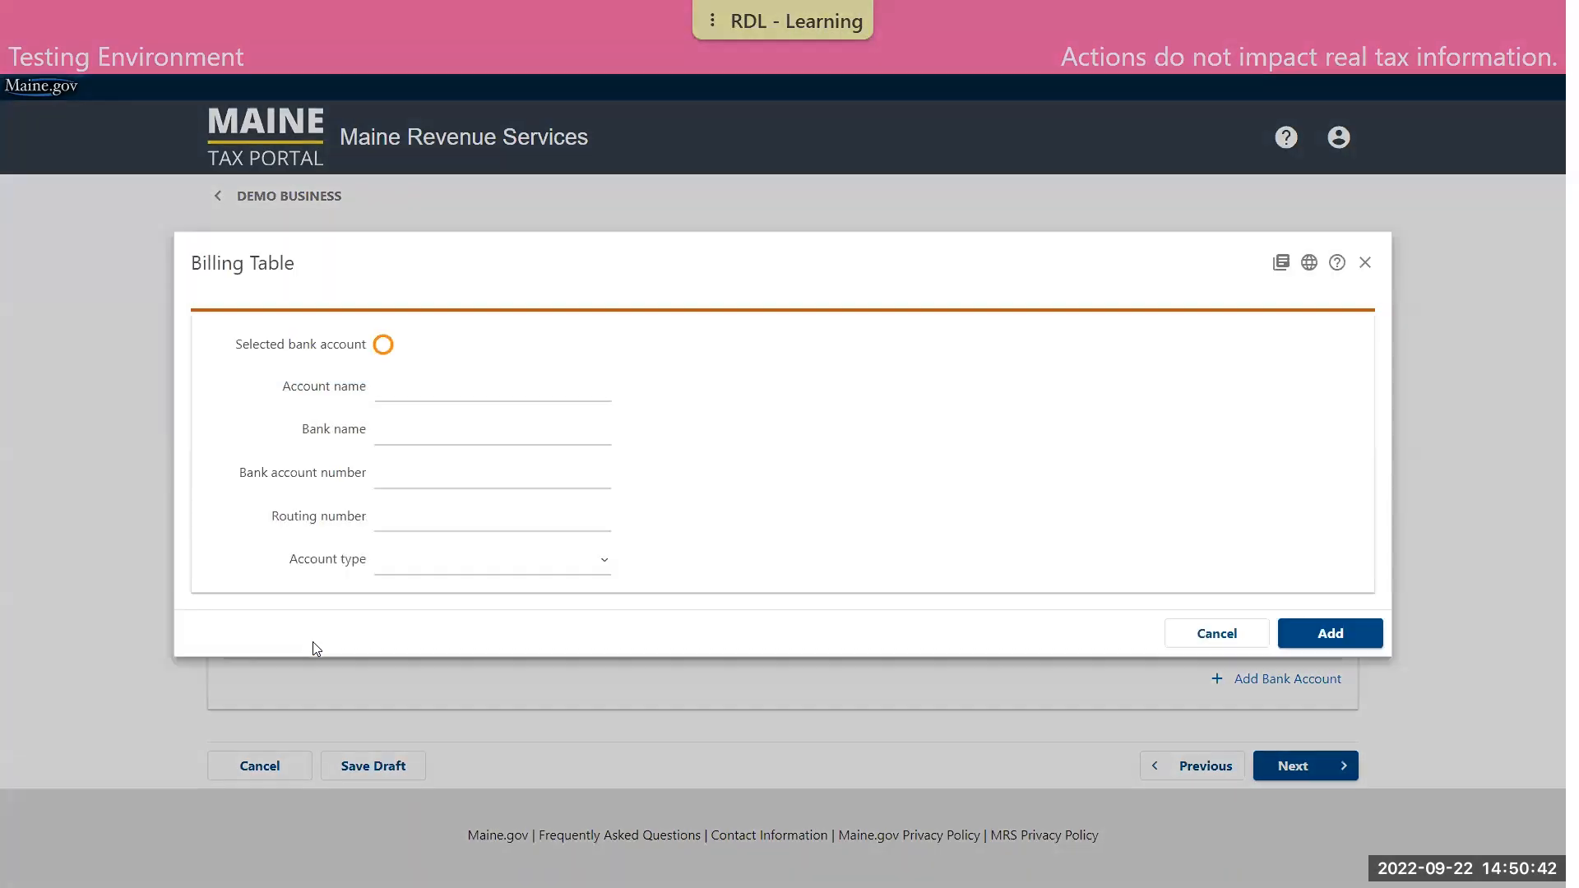
click(385, 346)
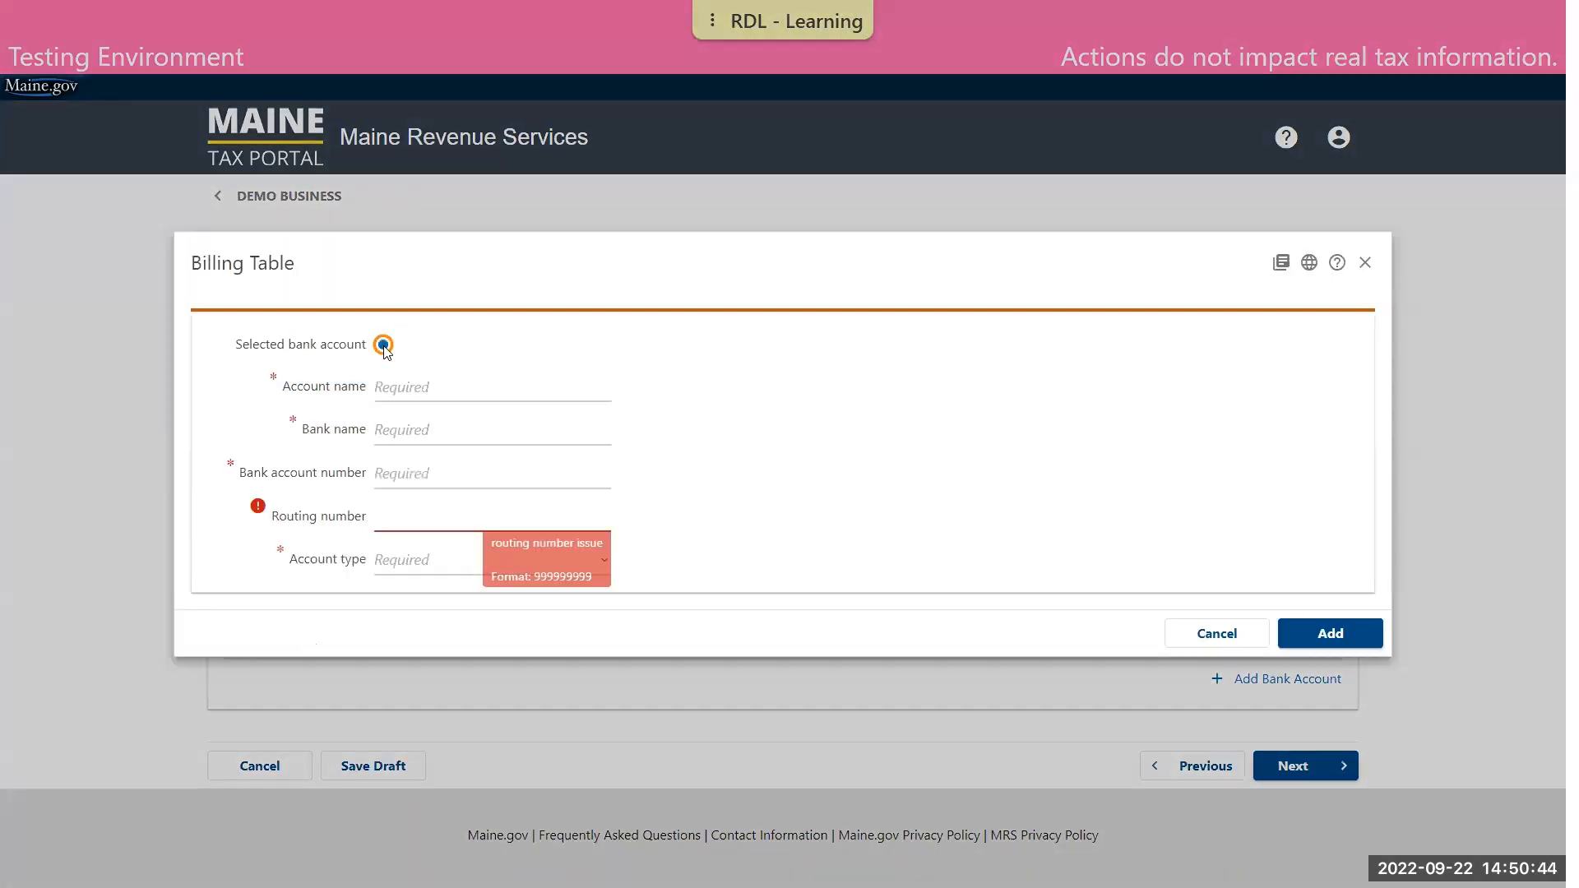
click(413, 380)
text(Payments)
key(Tab)
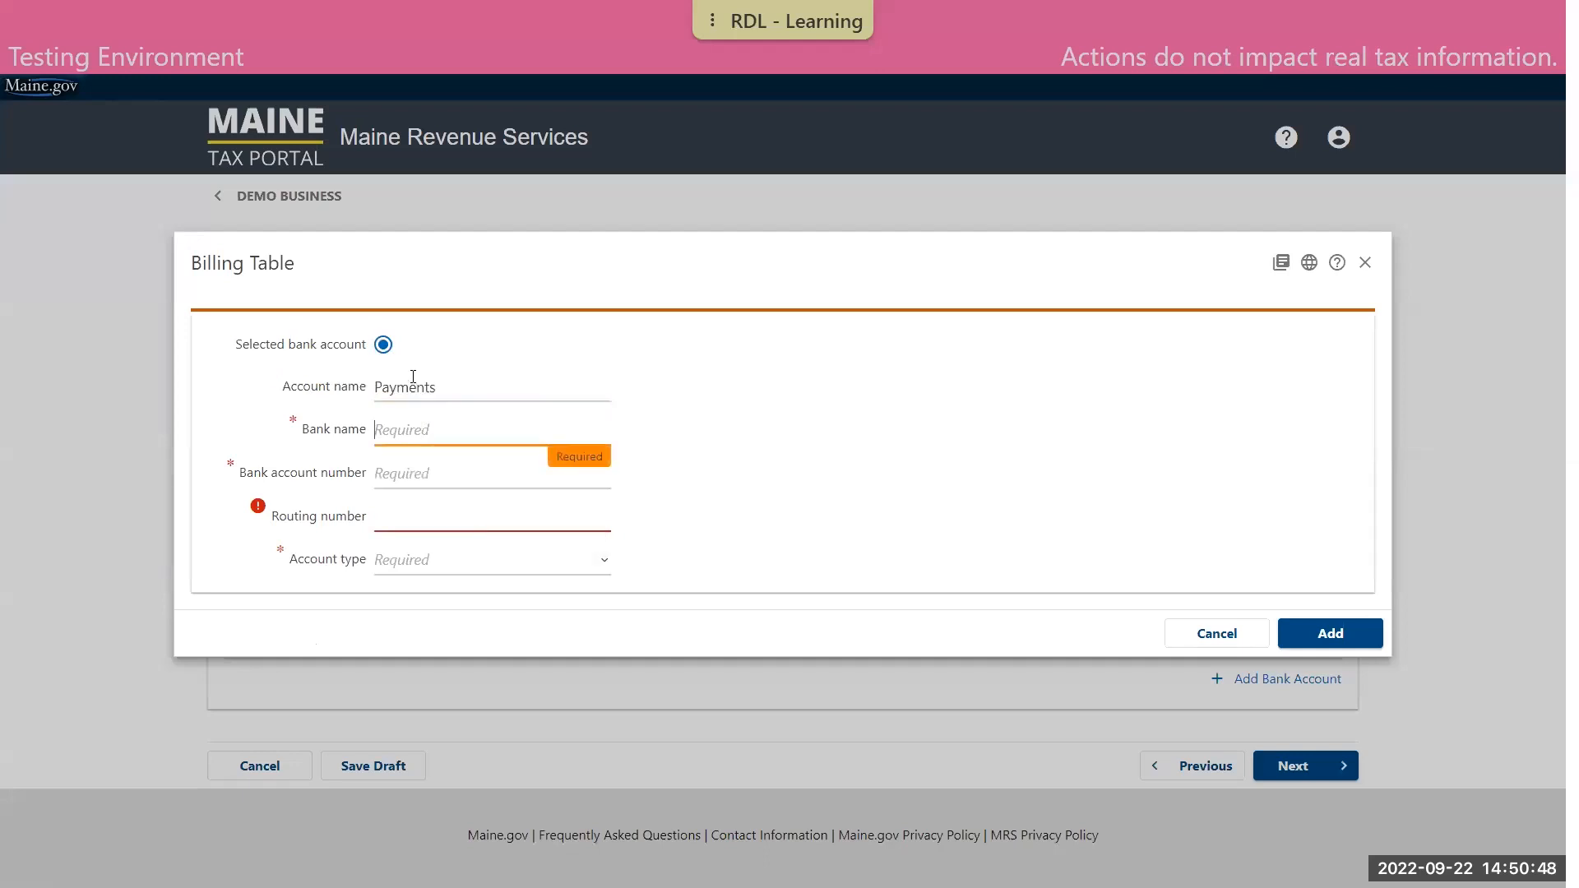
text(Bank)
key(Tab)
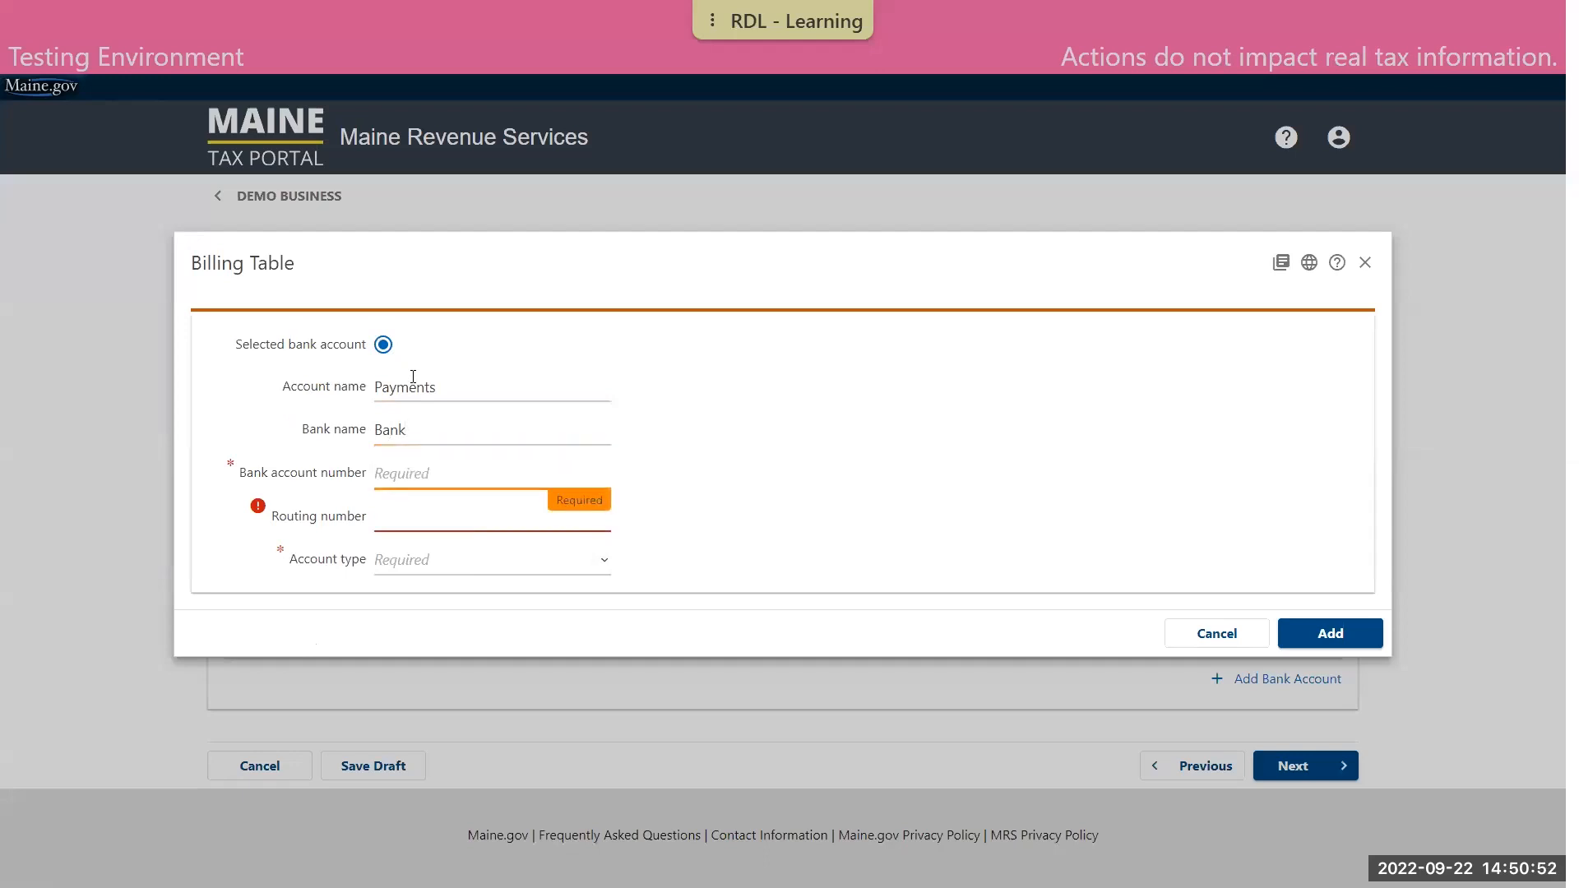
Enter the bank account number and routing number, set the account type to Checking, and add the account
text(1)
key(Tab)
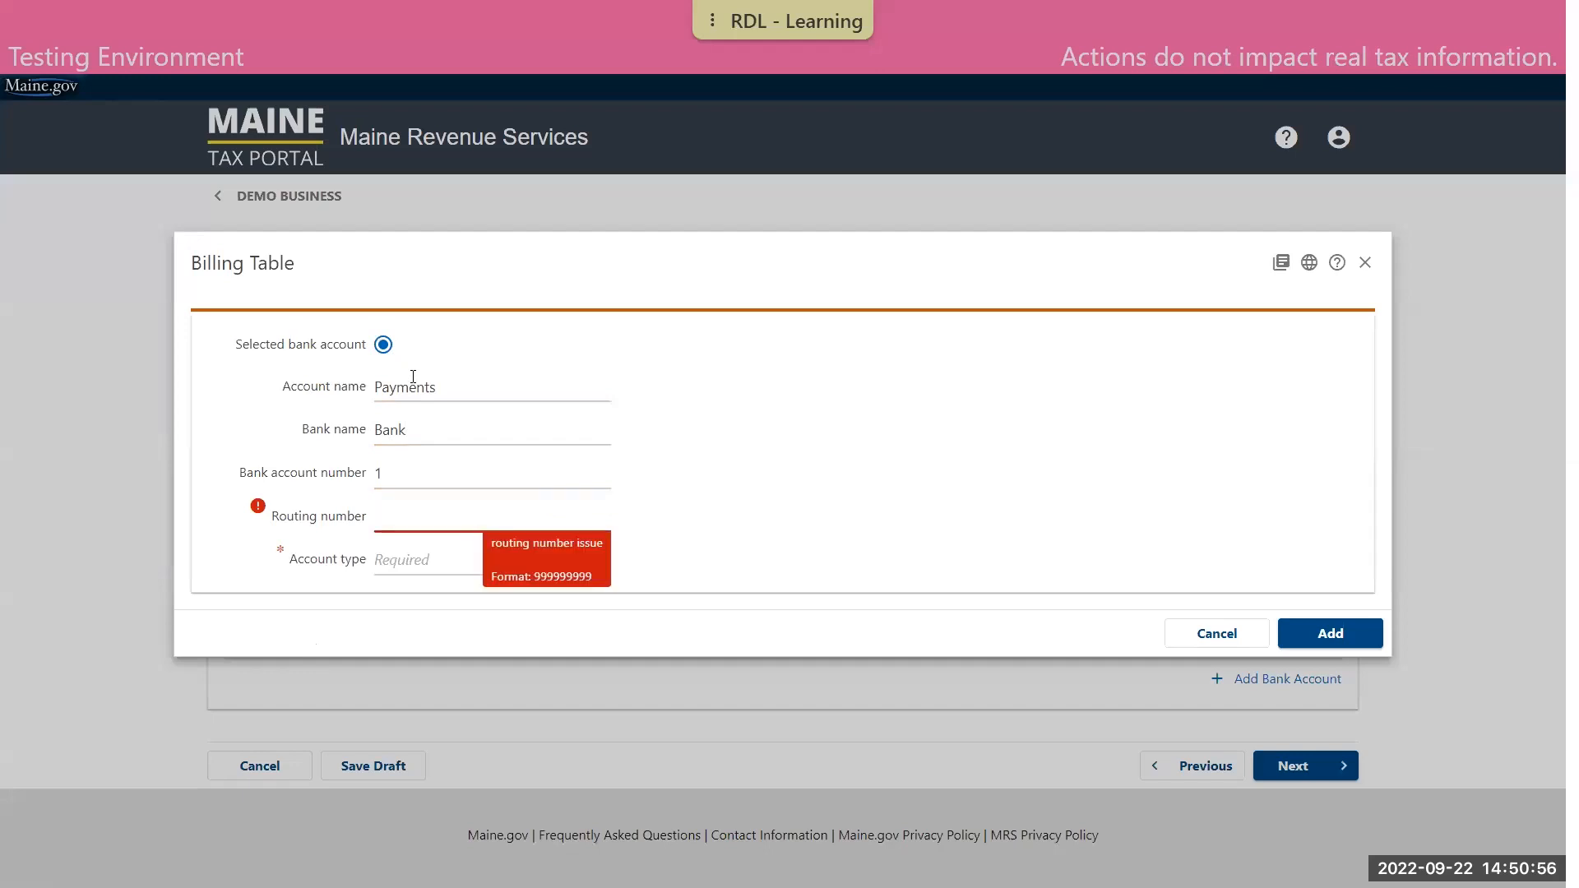
text(011200365)
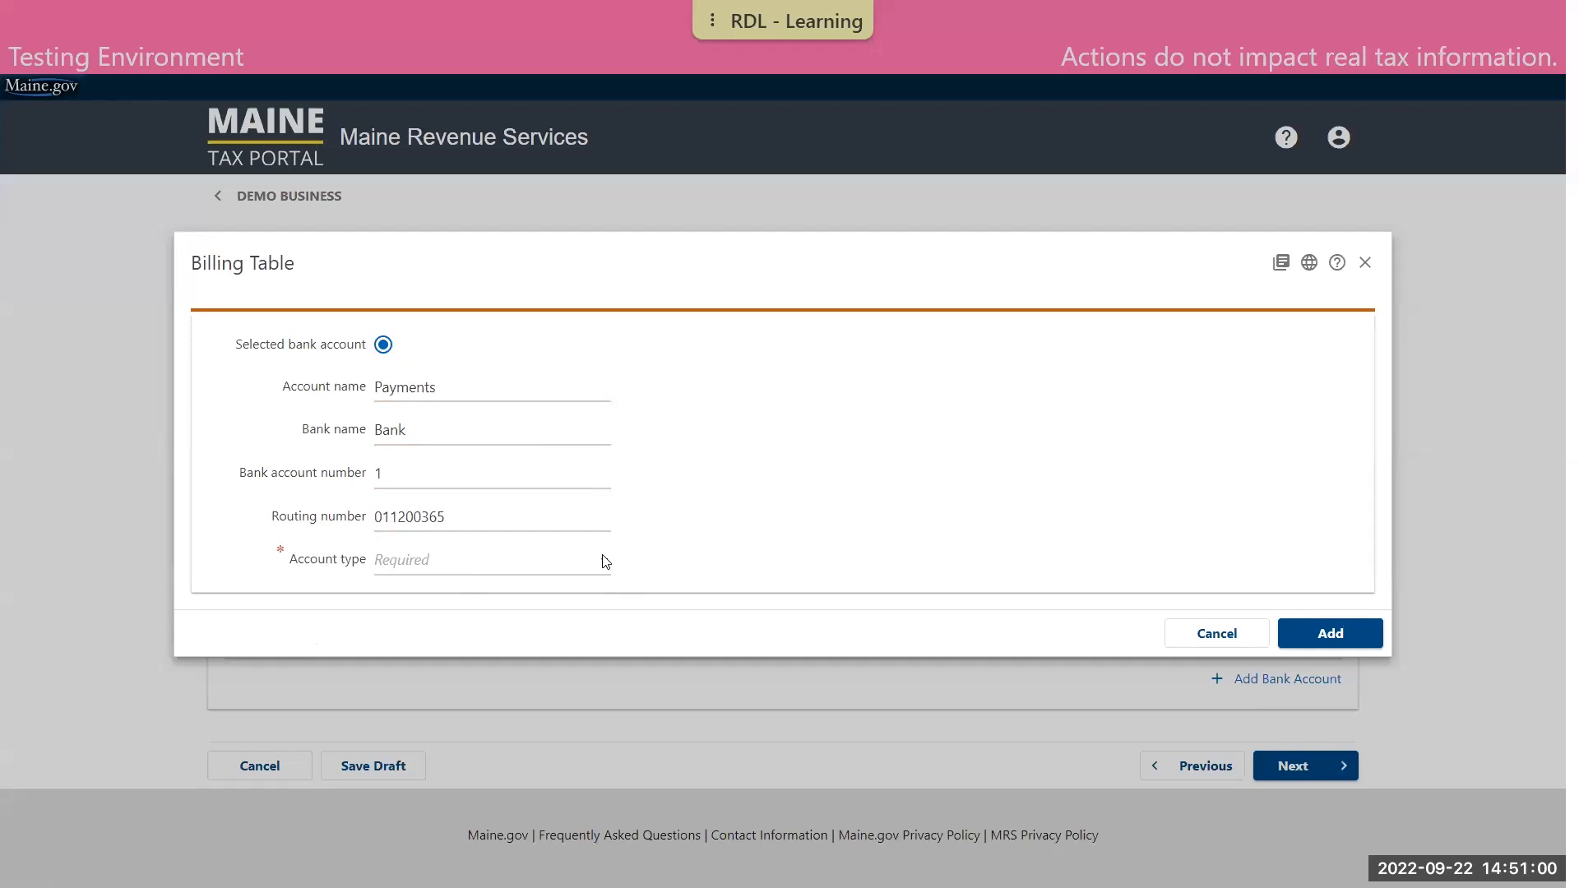
click(600, 560)
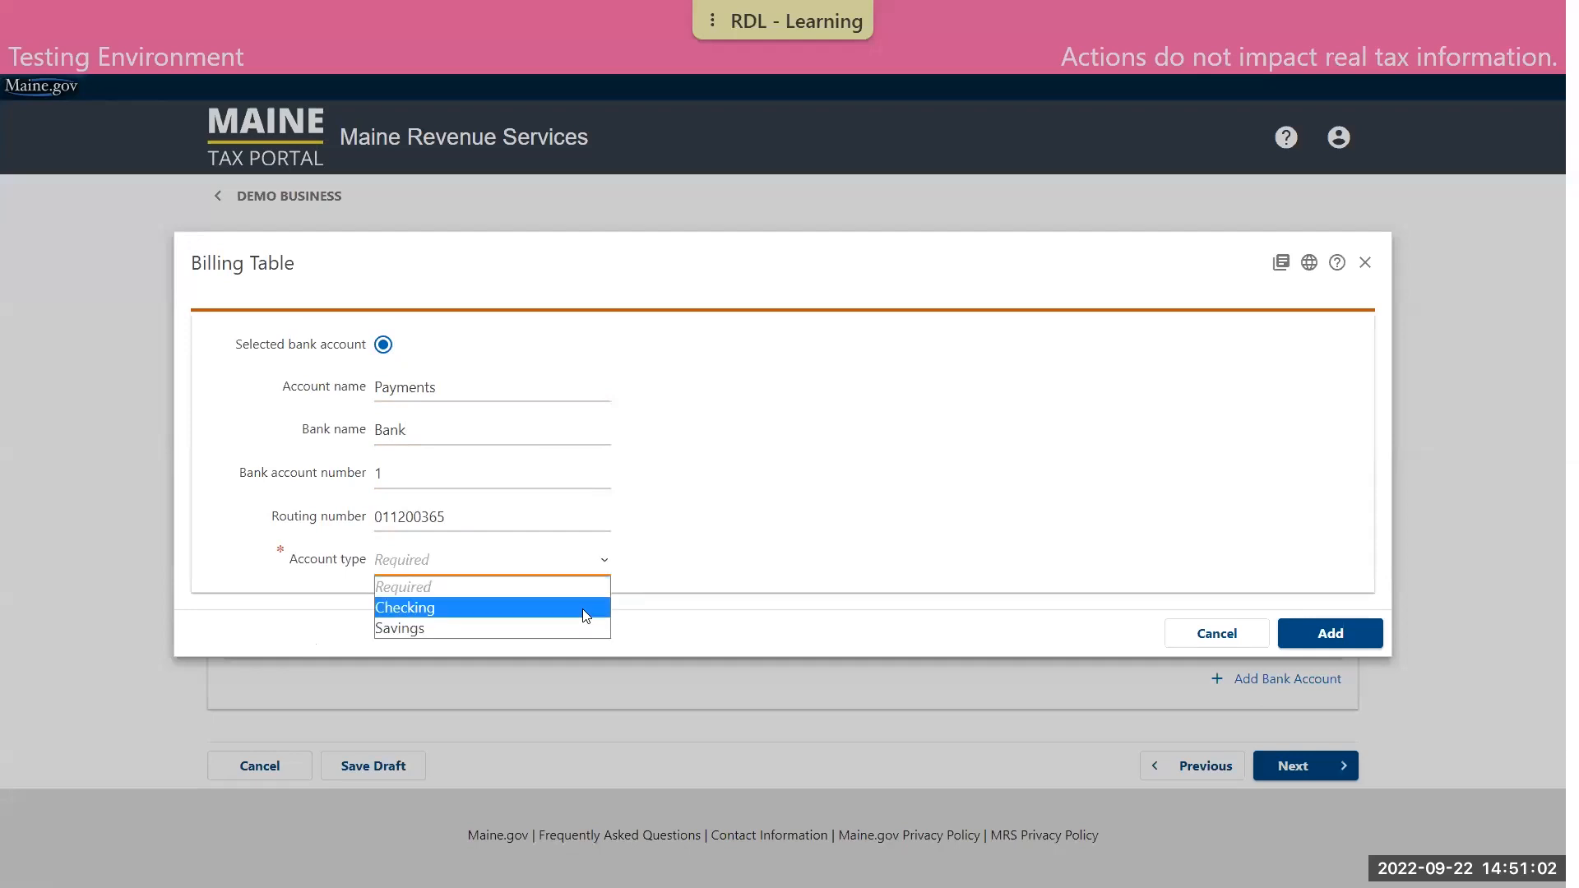
click(586, 608)
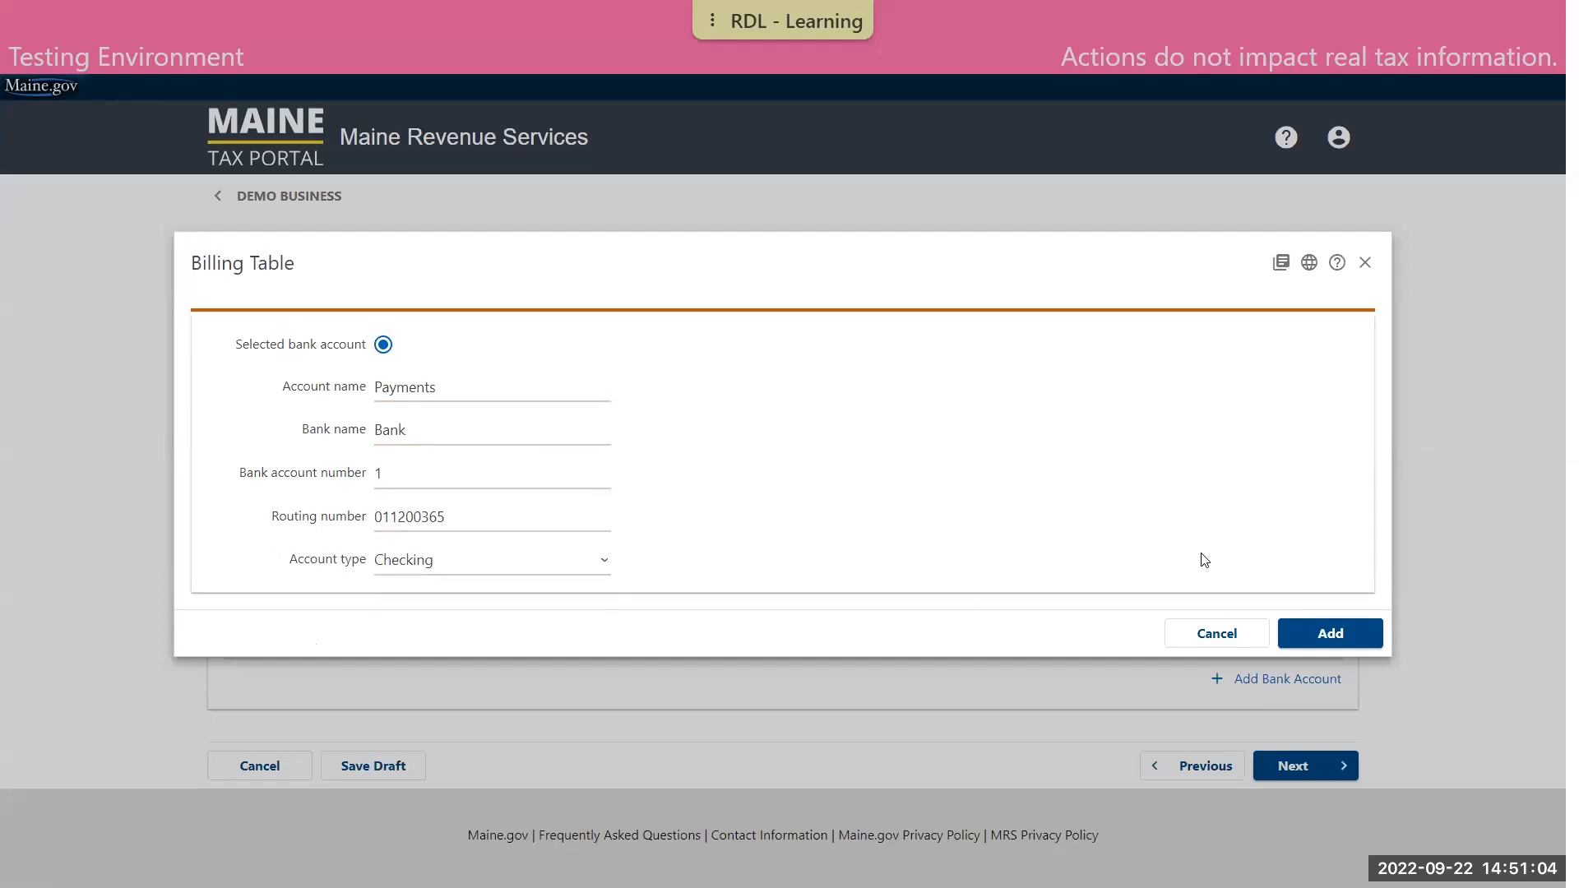
click(1335, 633)
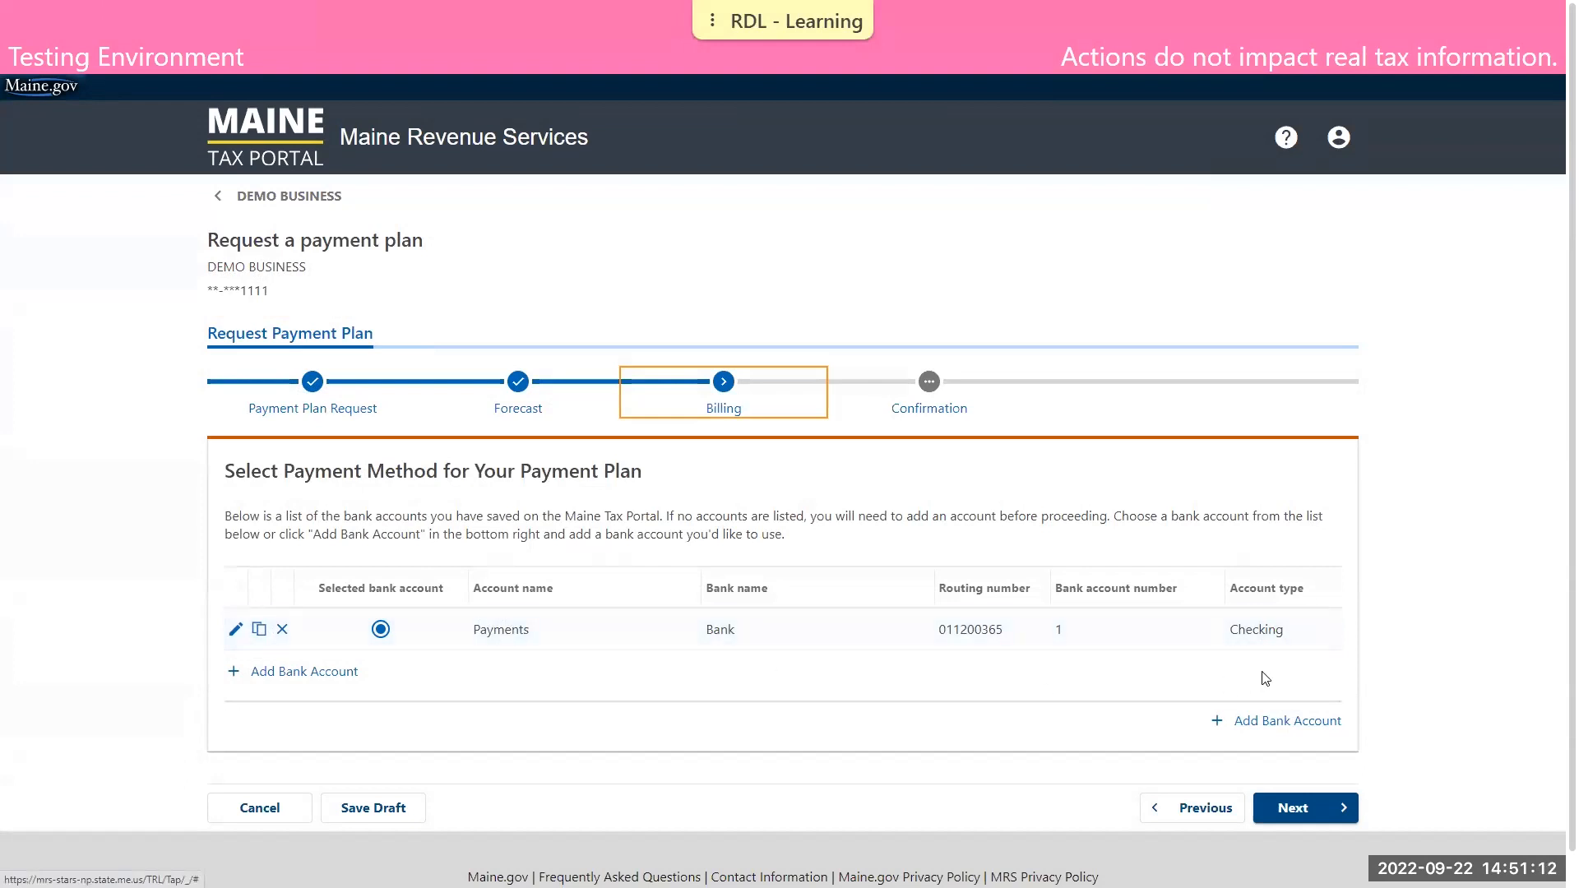
Continue to the confirmation stage, acknowledge and agree to the listed terms, and submit the payment plan request
click(1305, 810)
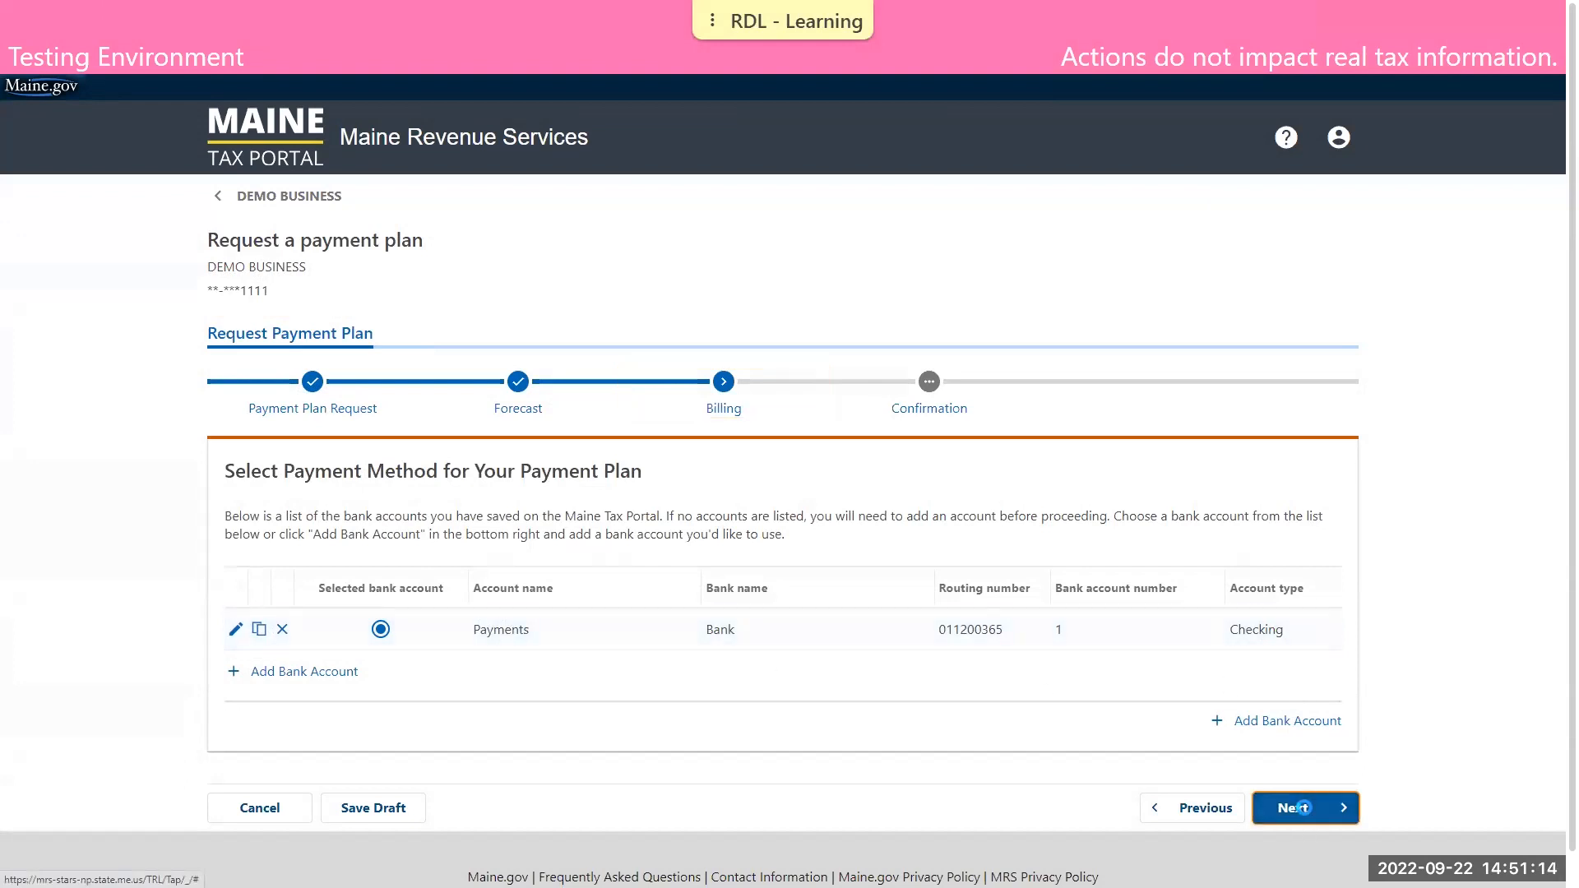
scroll(1355, 662, down, 1)
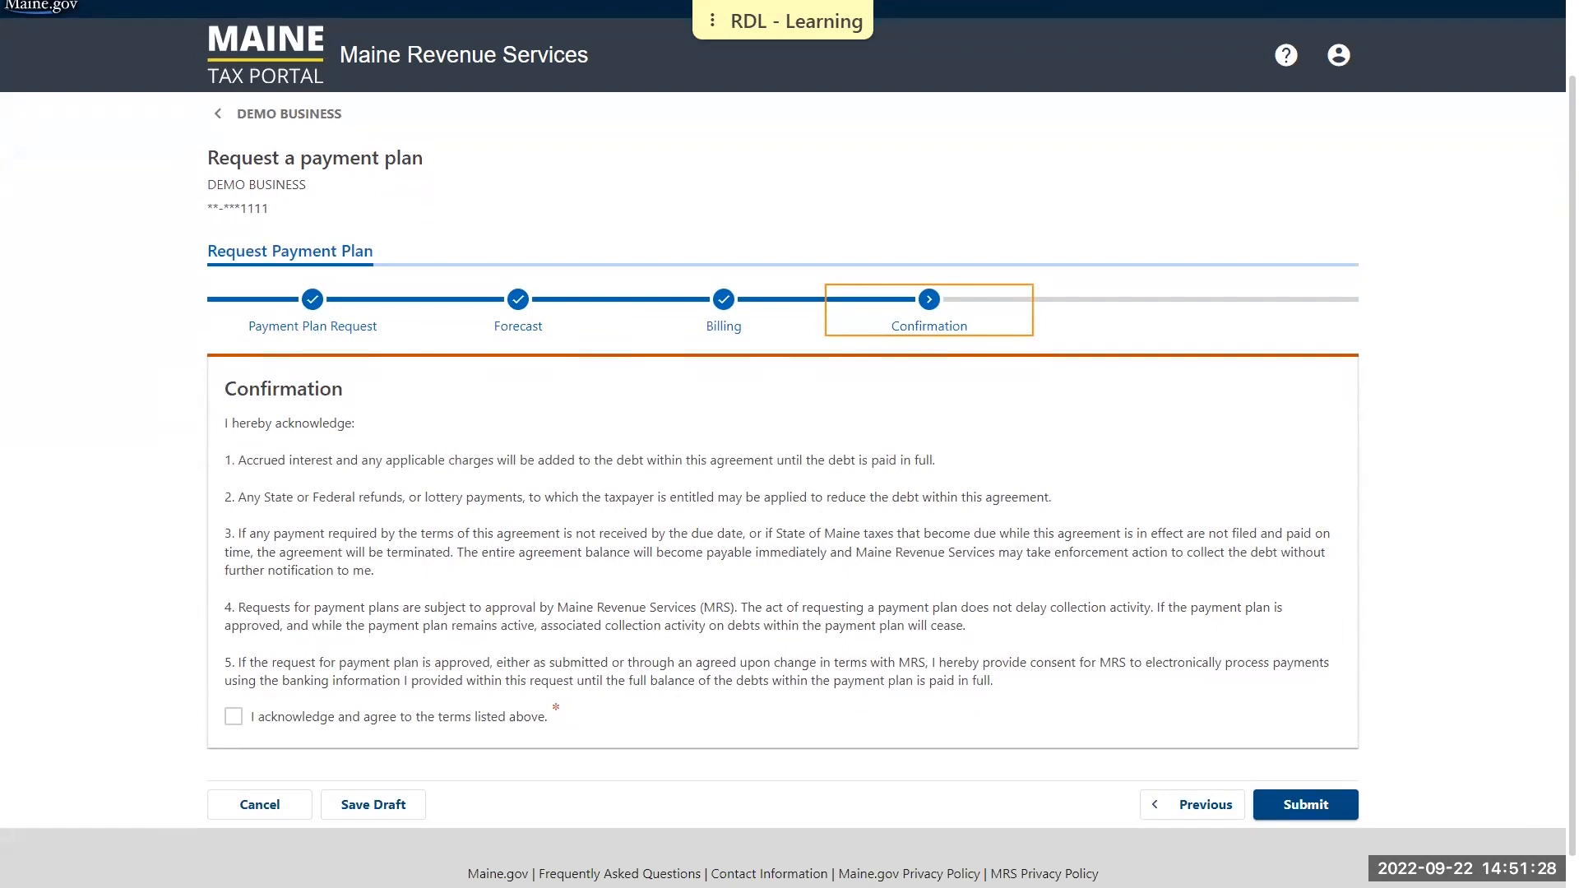
click(234, 717)
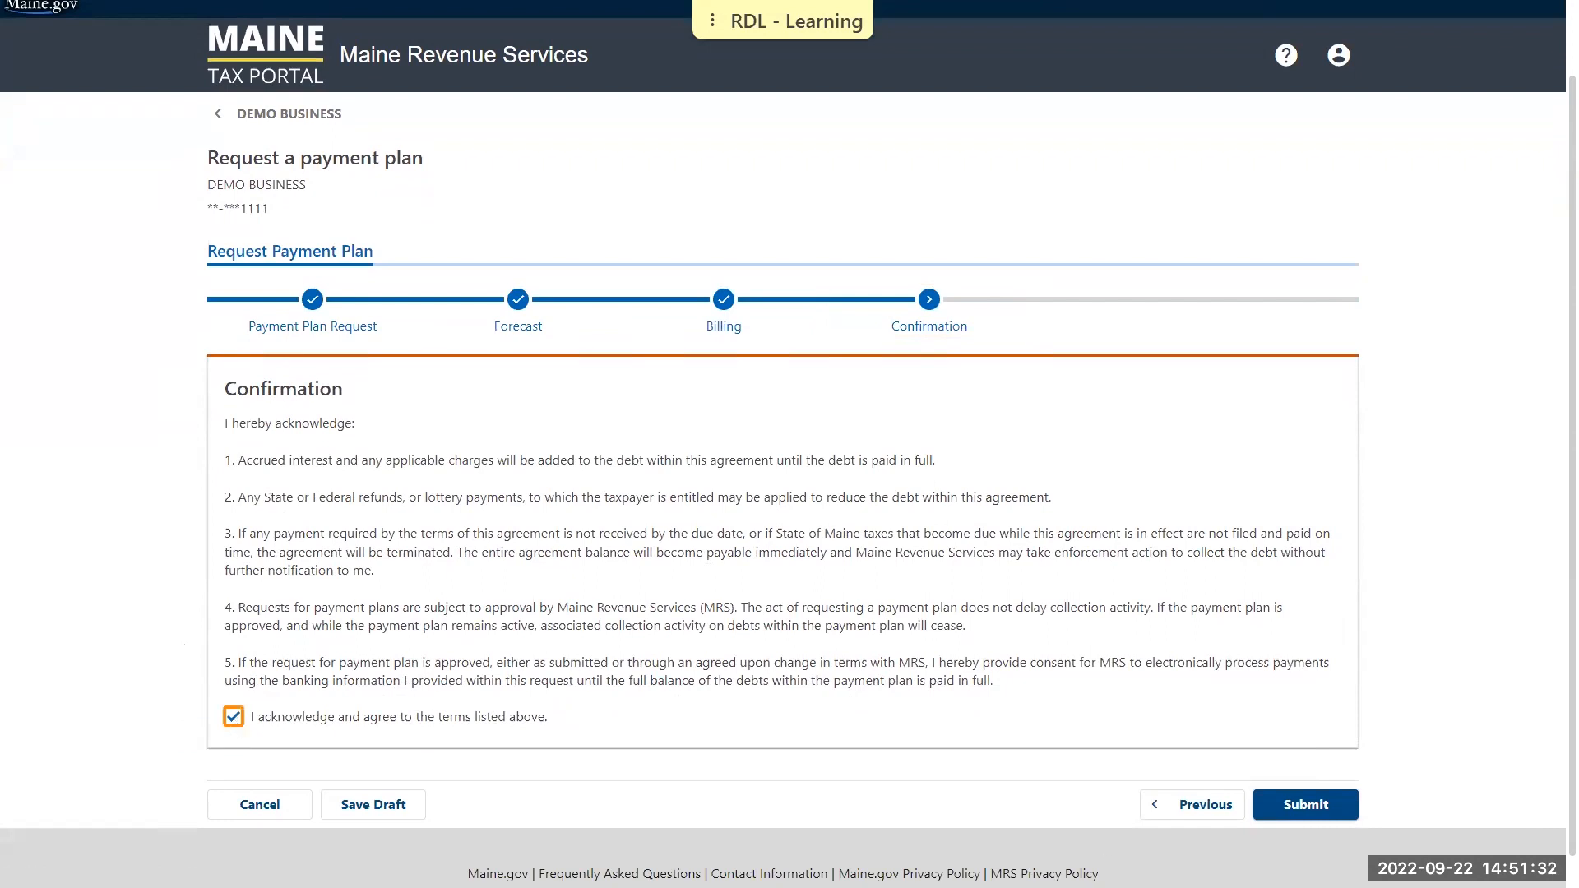
click(1326, 815)
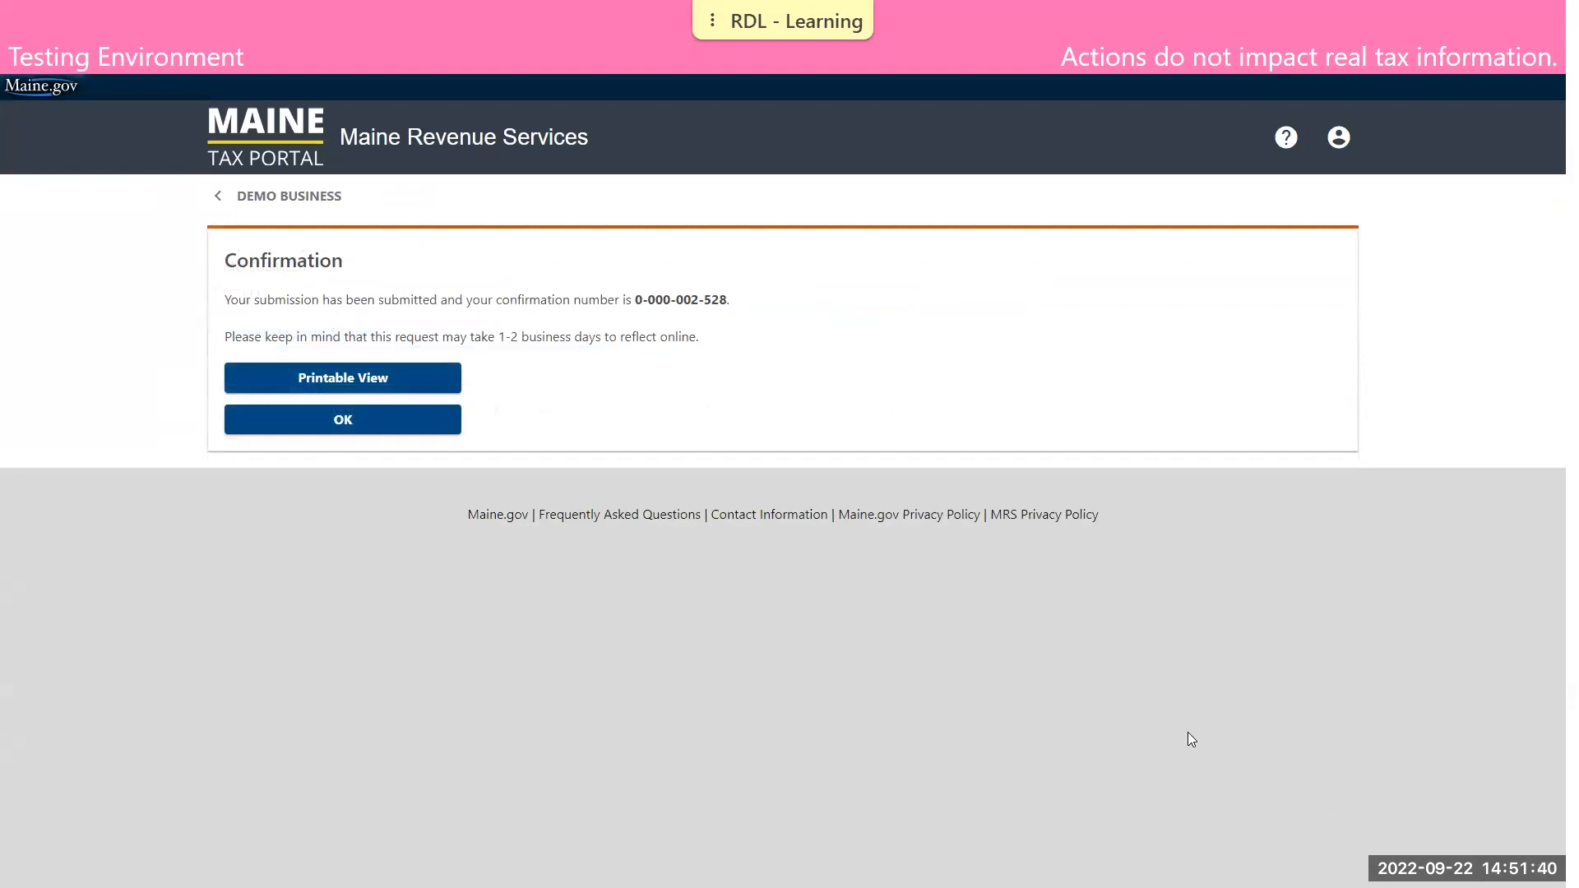
Close the payment plan request confirmation and return to the summary of the business's tax accounts
click(396, 423)
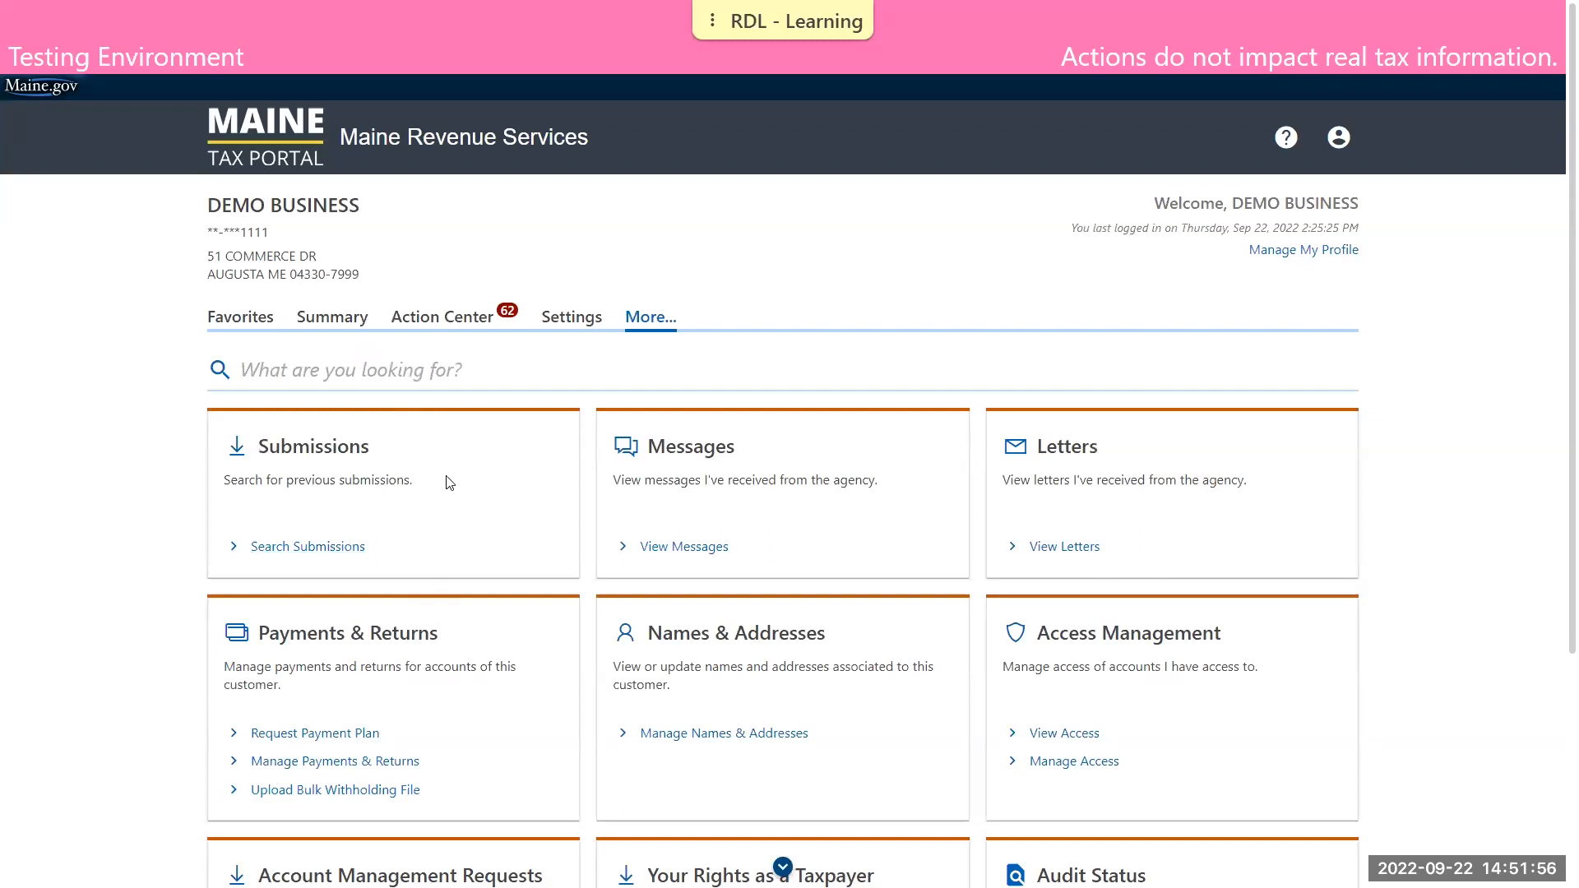
click(330, 316)
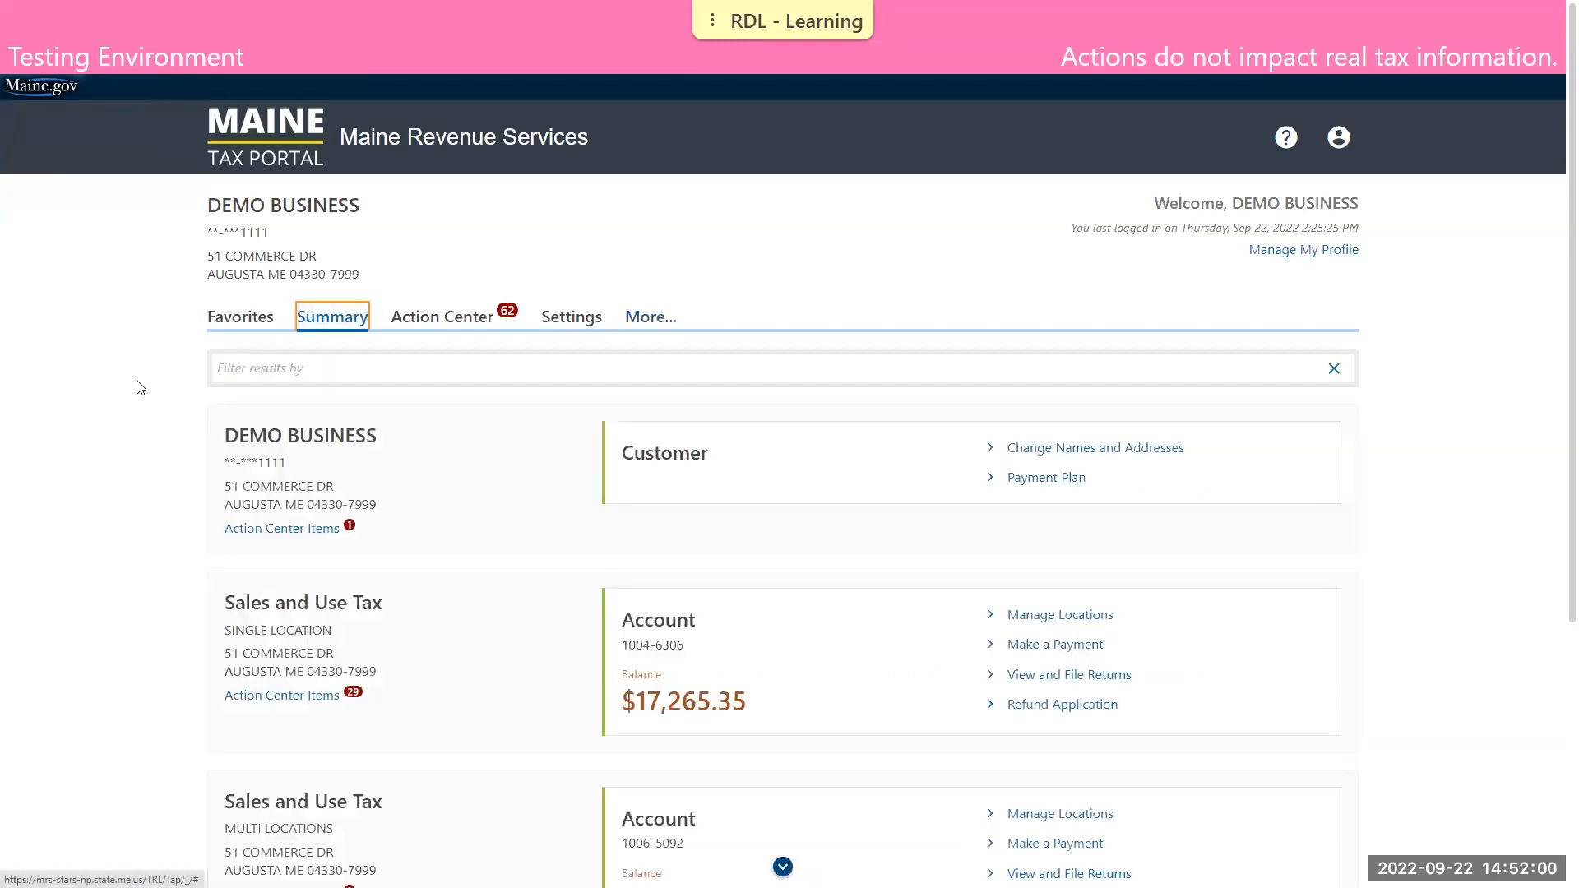
scroll(136, 375, down, 1)
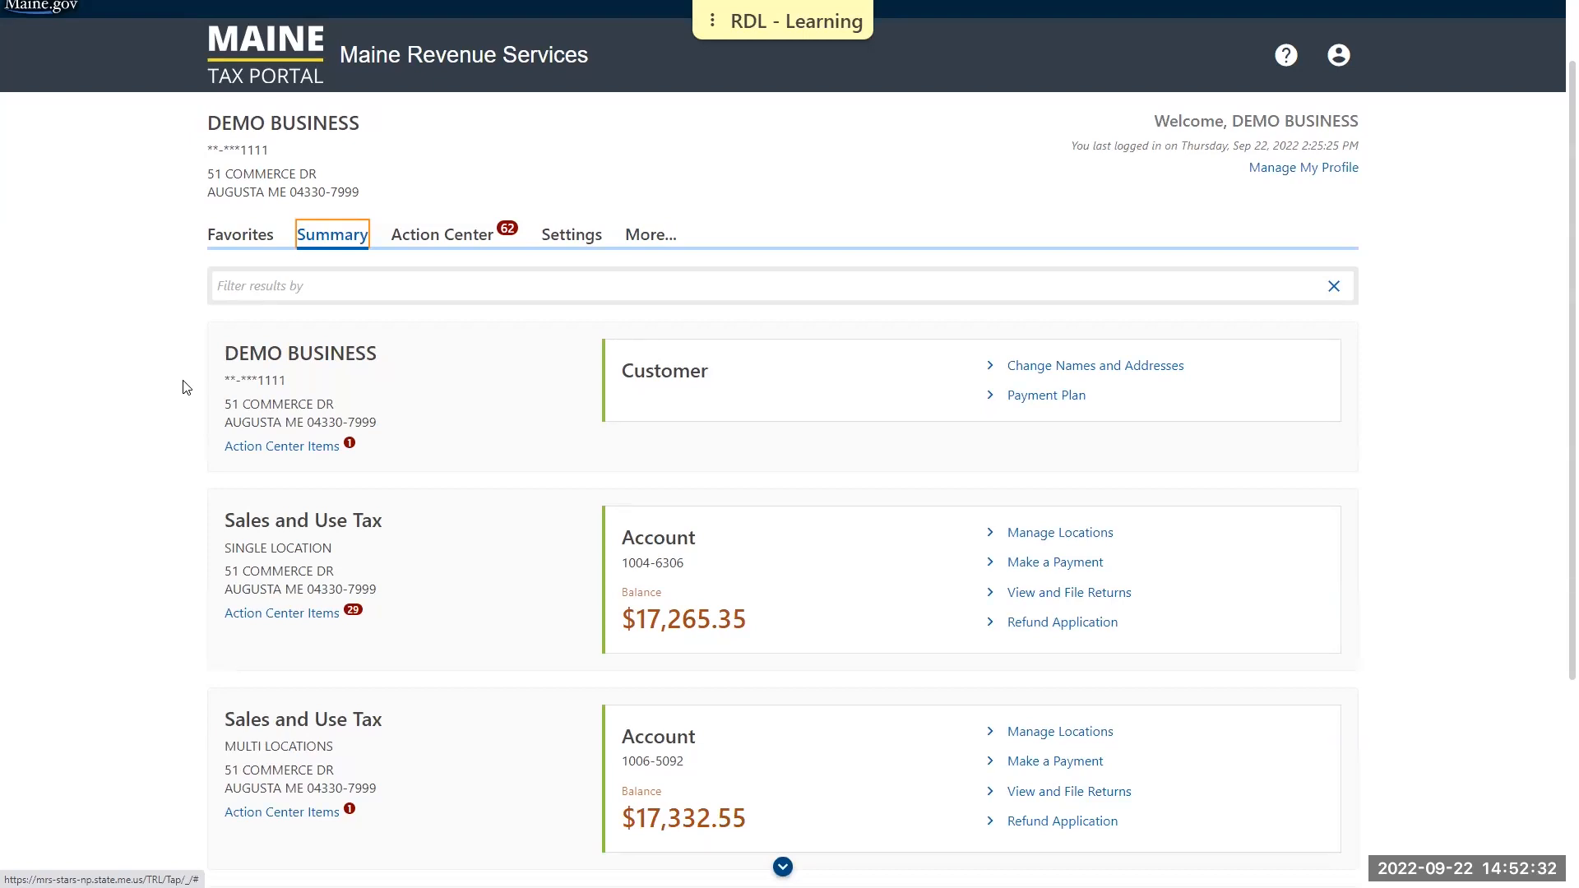
click(176, 388)
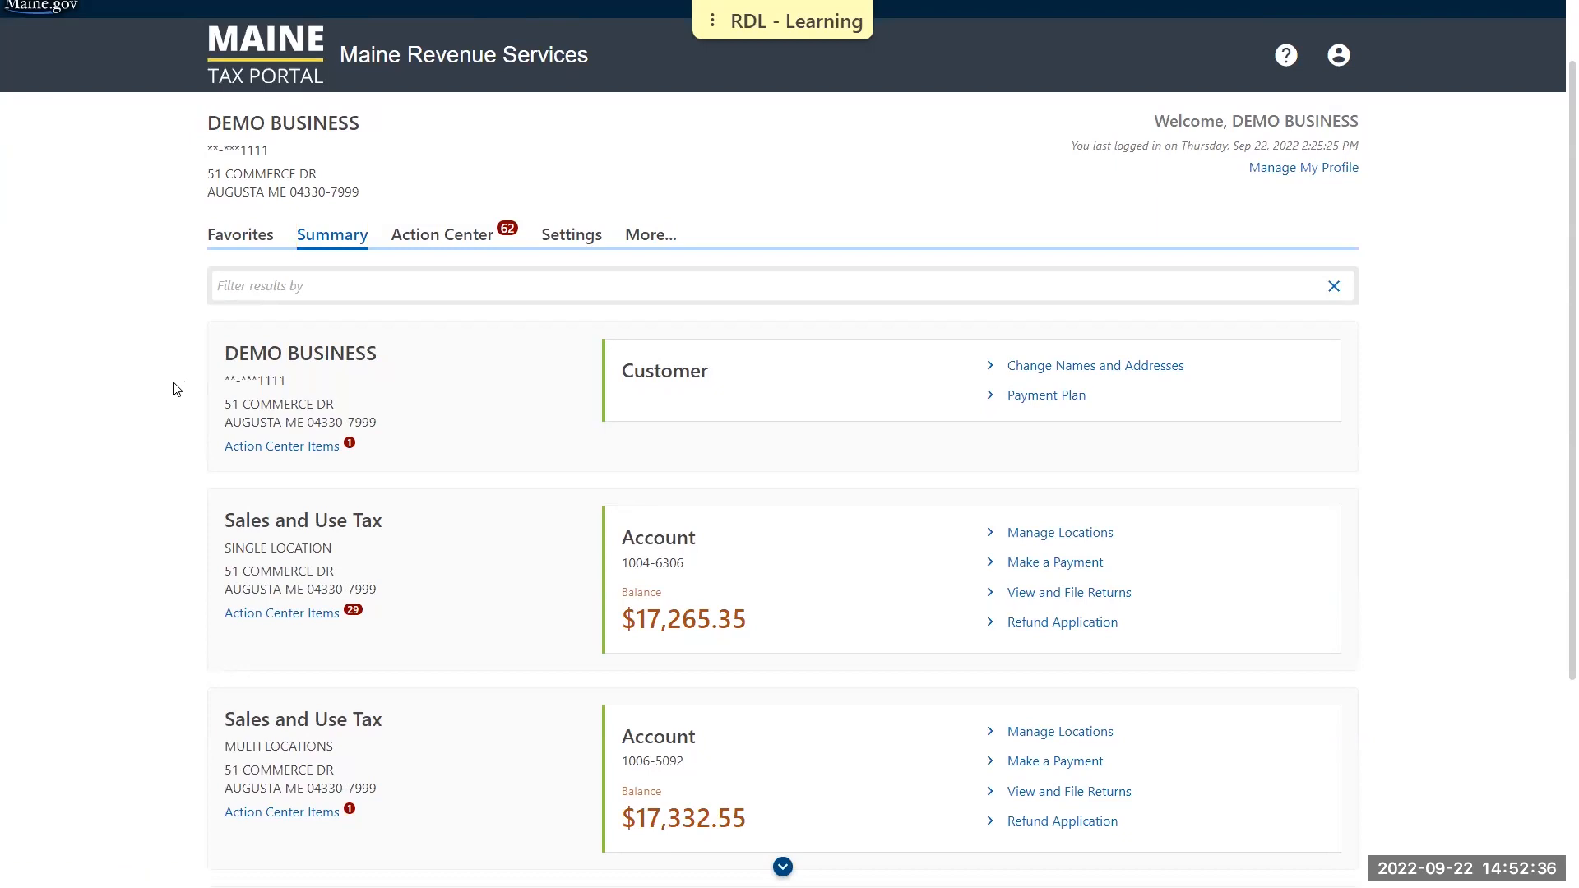
Switch to the Maine Revenue Services website and open Important Information About the Maine Tax Portal from the important updates
key(ctrl+Tab)
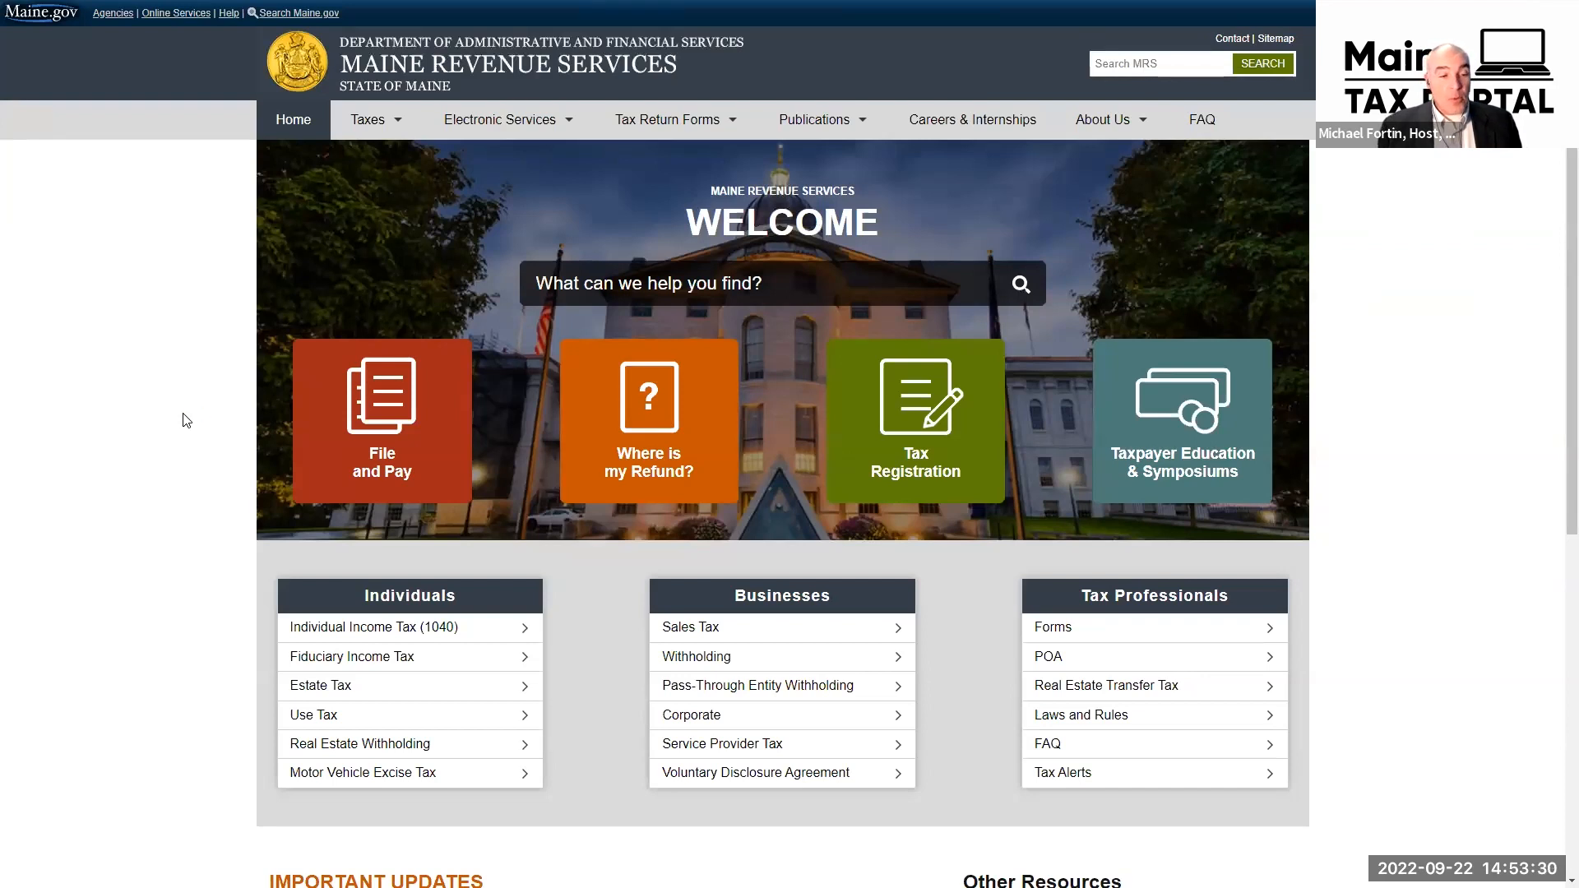
scroll(186, 420, down, 6)
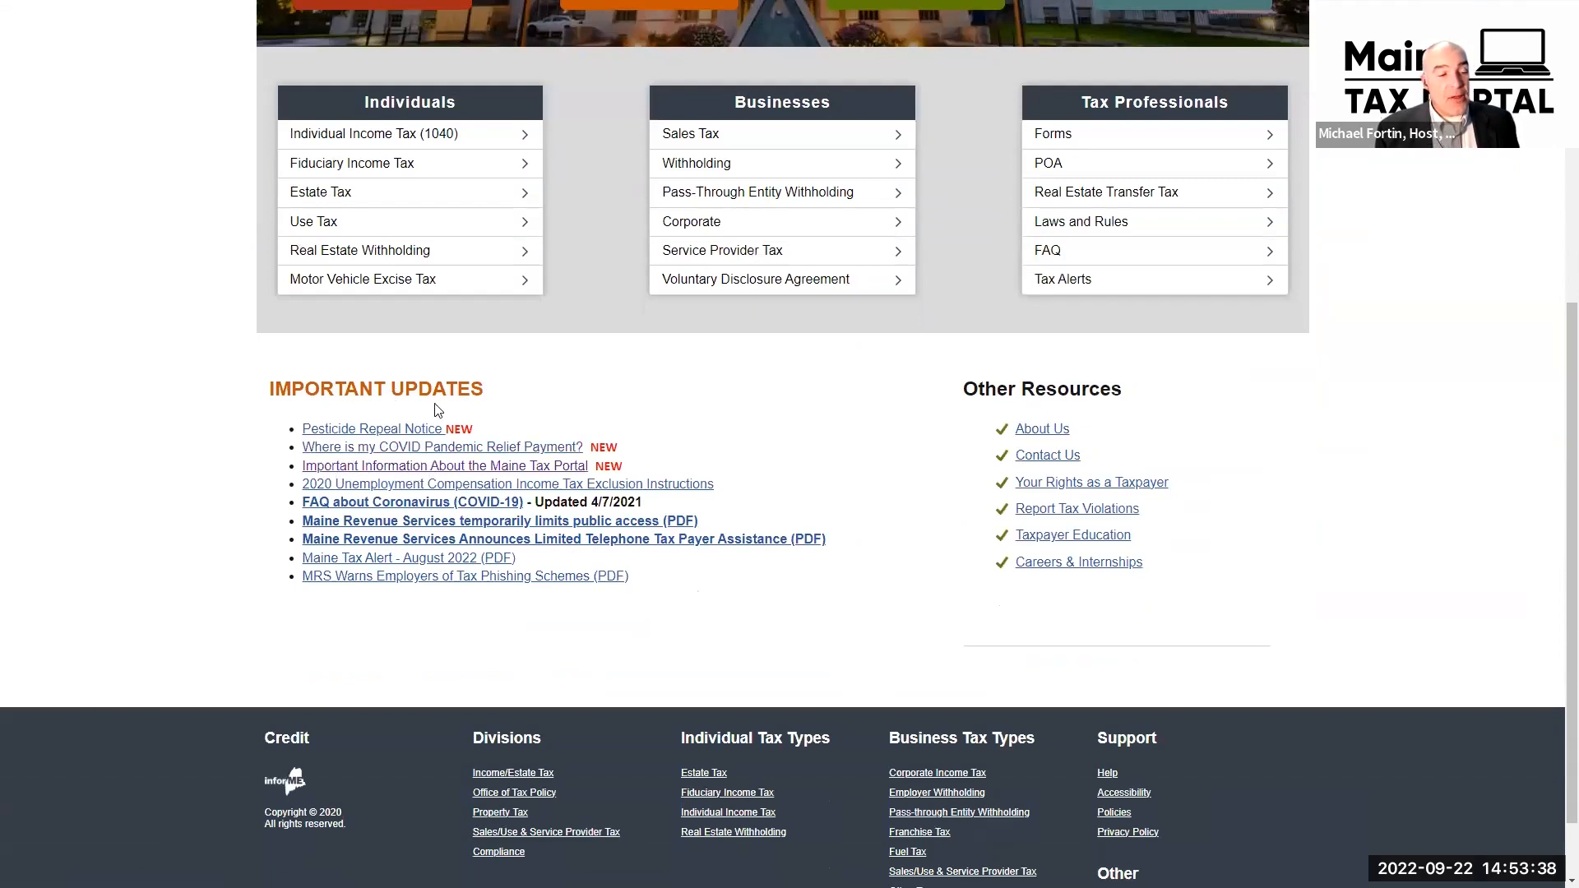
click(516, 473)
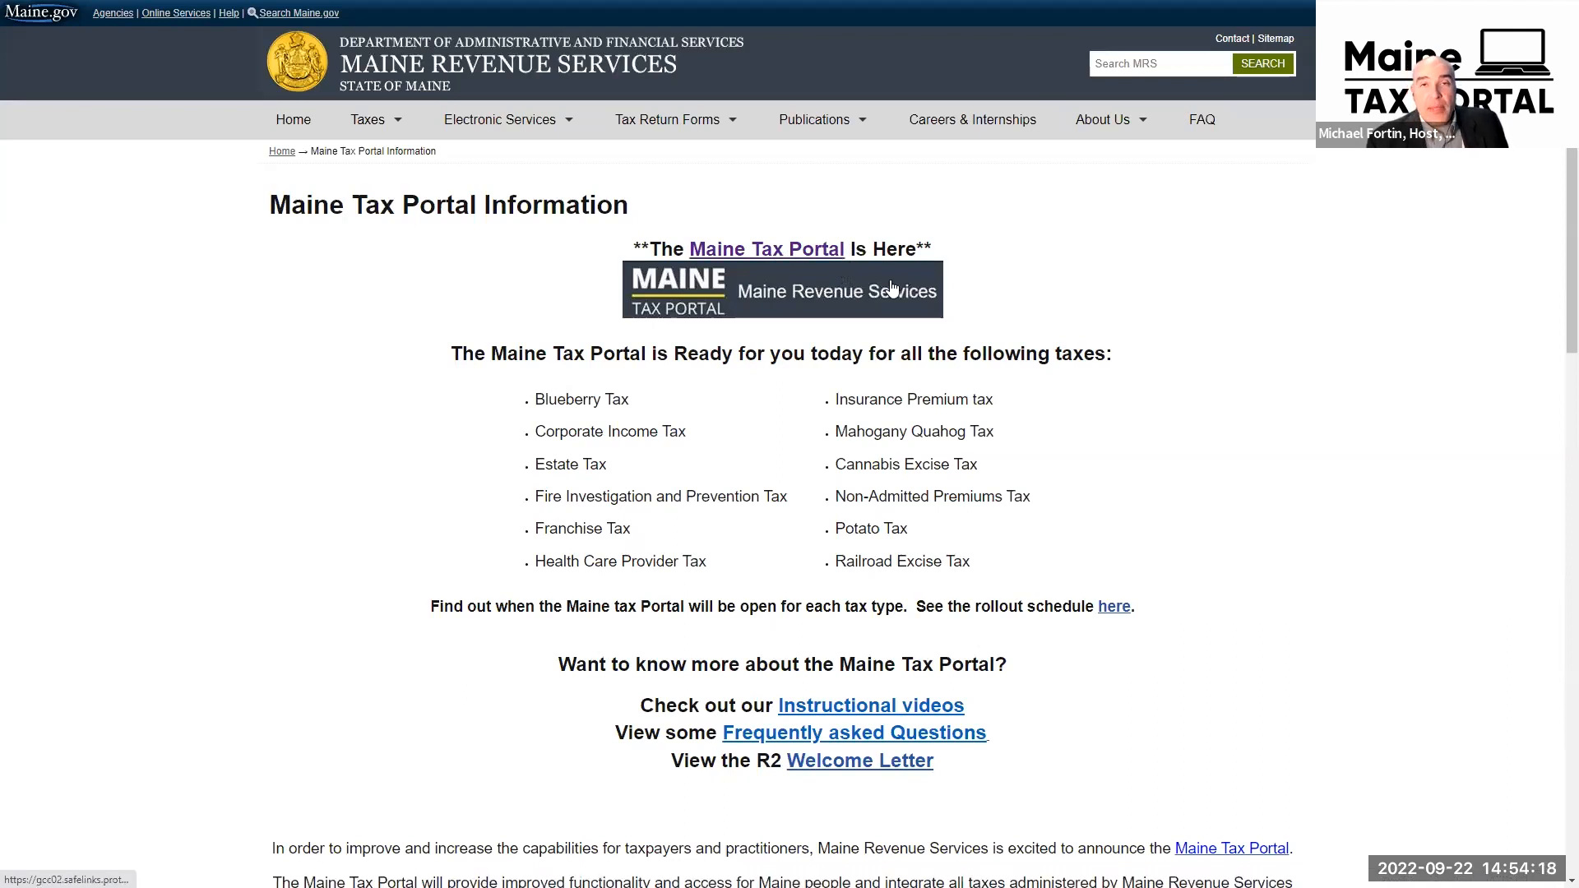
Review the Maine Tax Portal Information page, covering contact details, upcoming training webinars for businesses and previous webinars
scroll(1028, 382, down, 5)
scroll(1027, 383, down, 4)
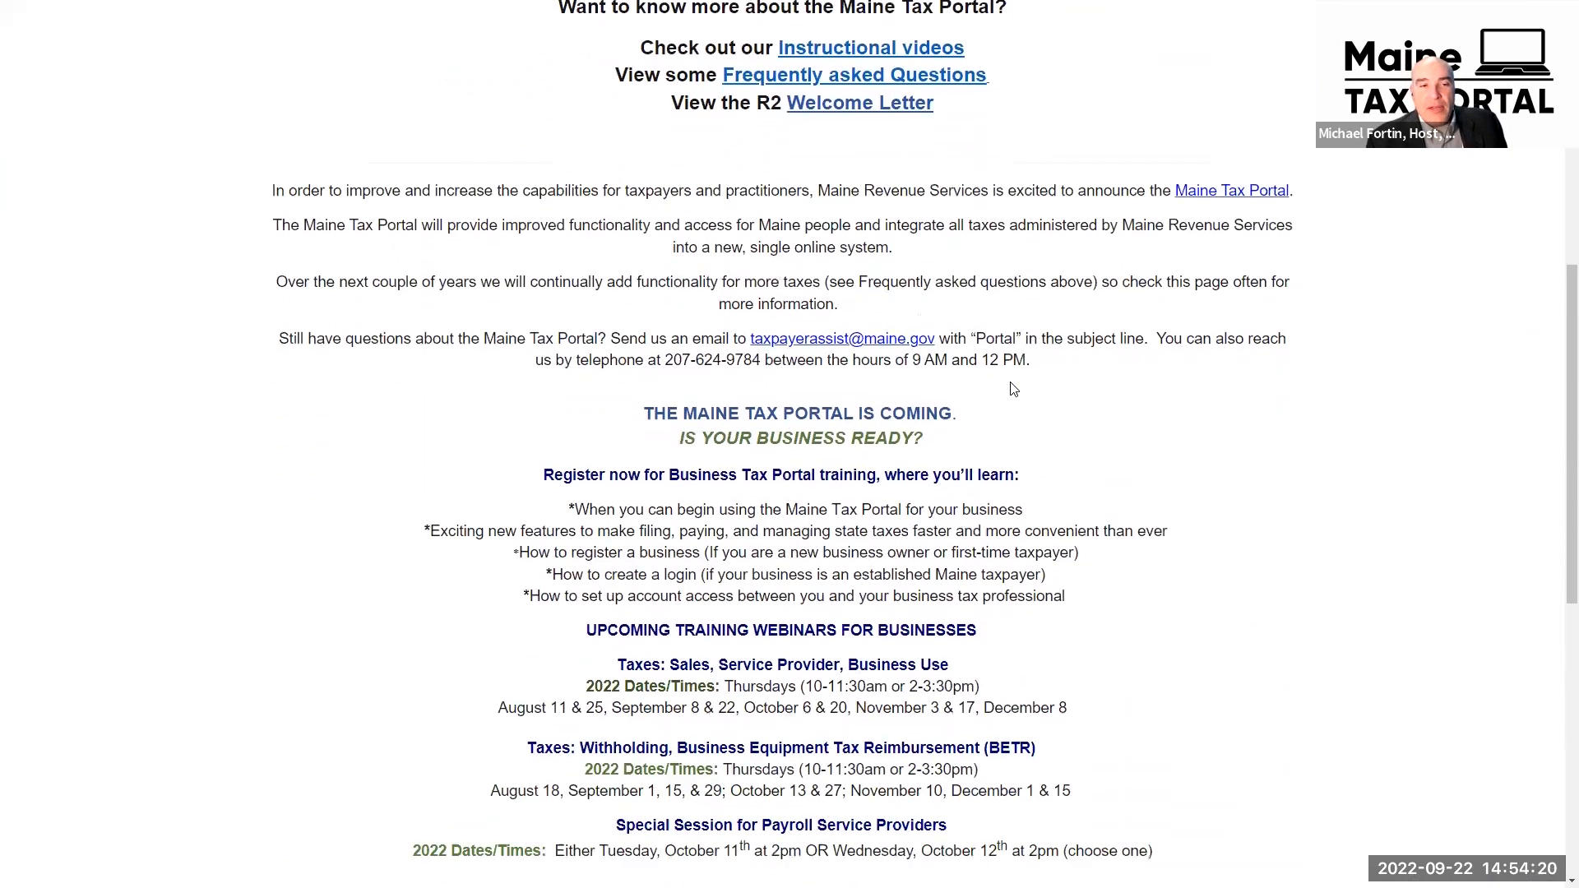
scroll(983, 381, down, 2)
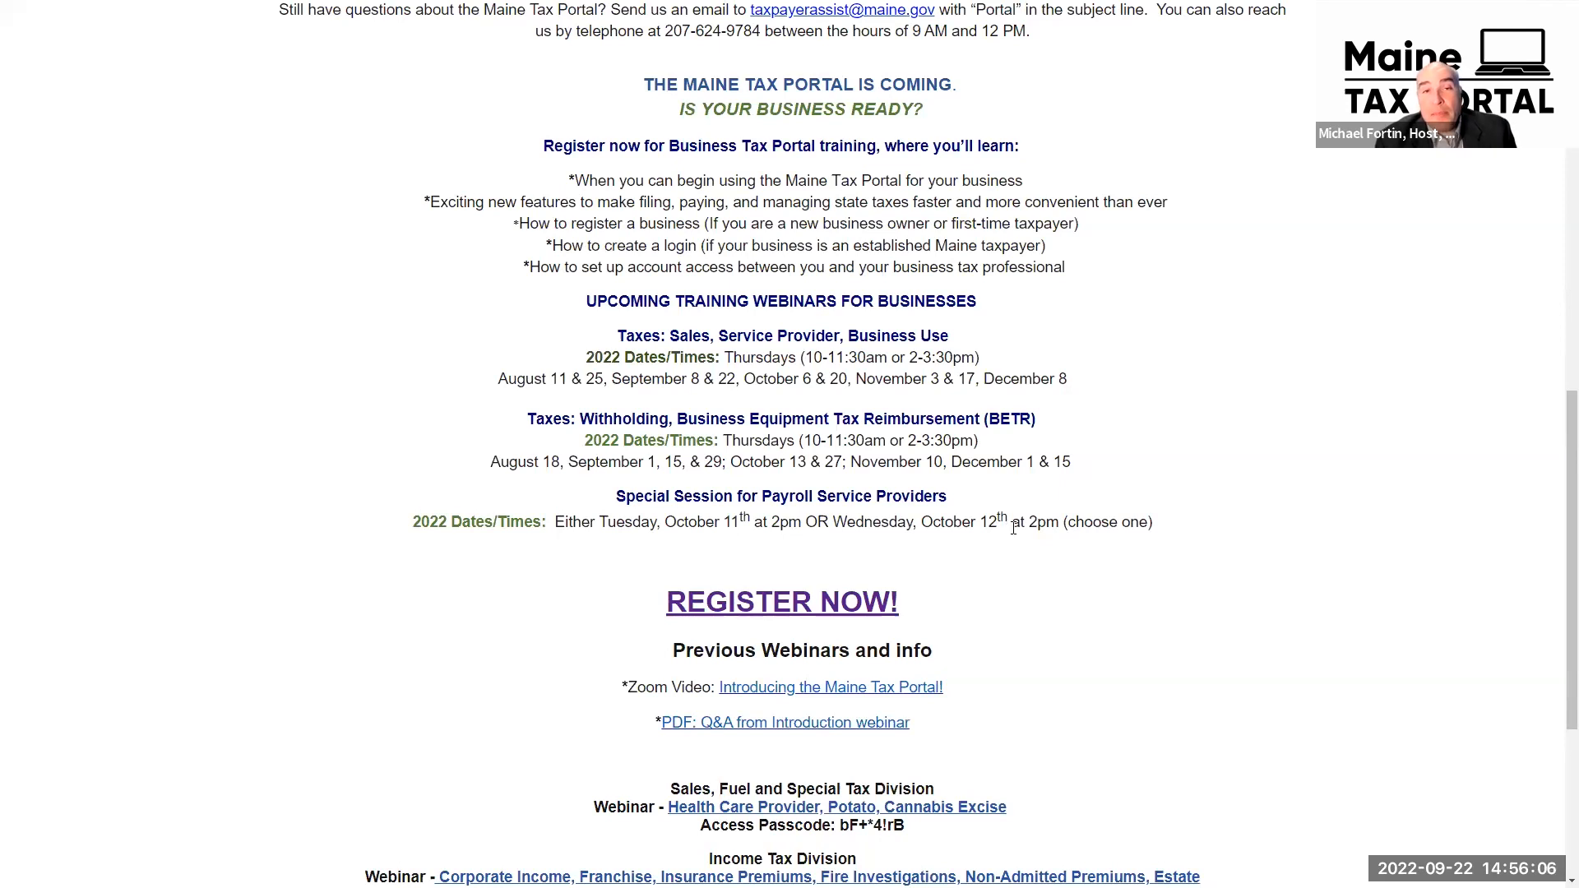
scroll(1028, 523, up, 10)
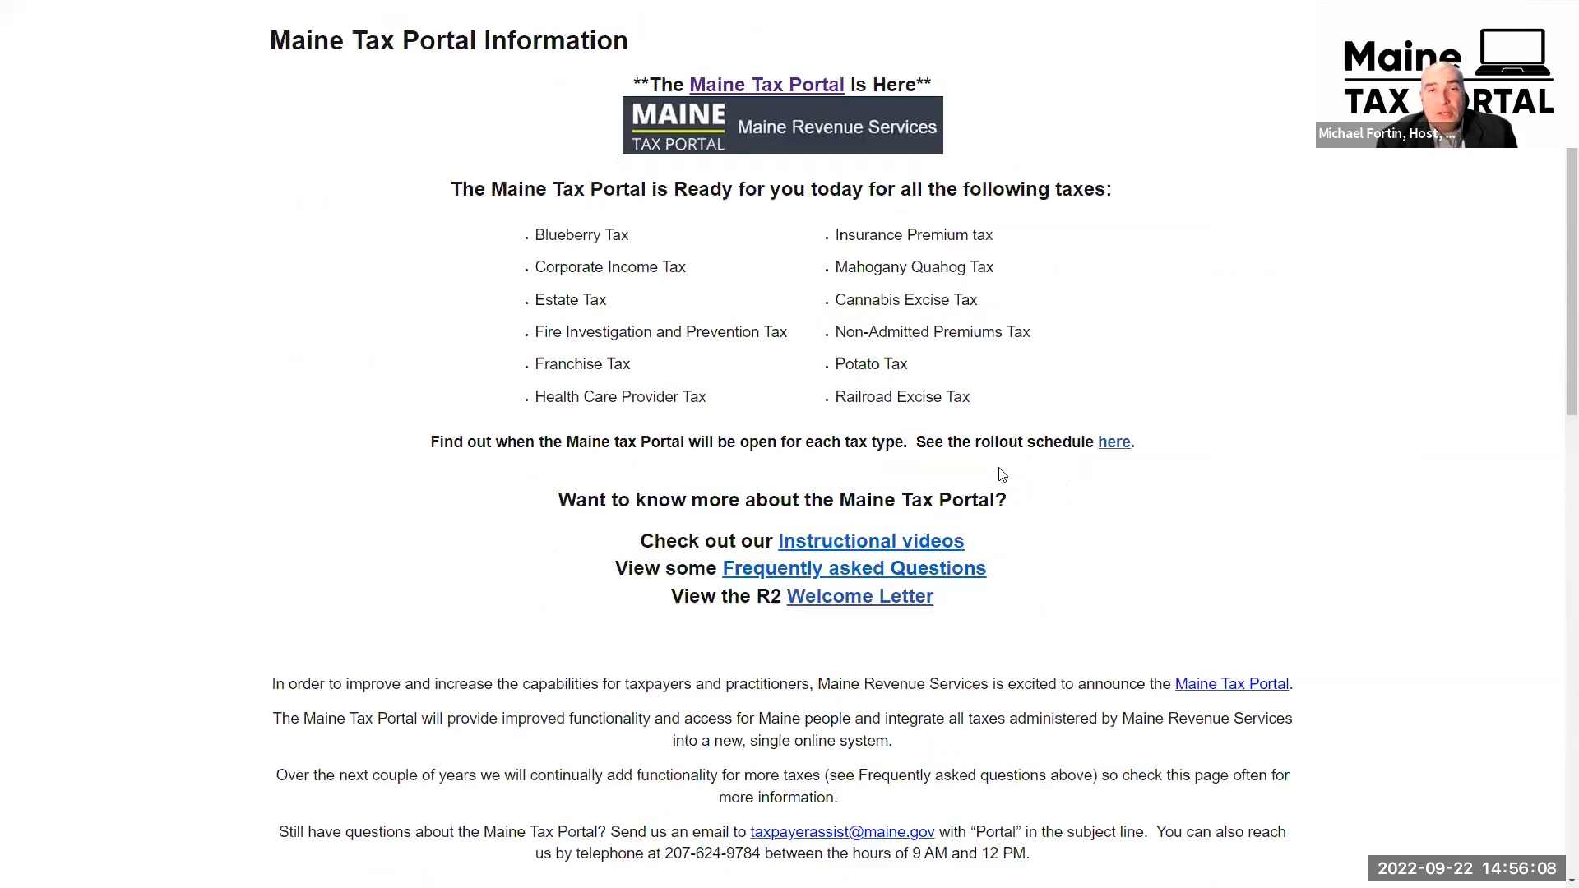
scroll(1018, 477, up, 2)
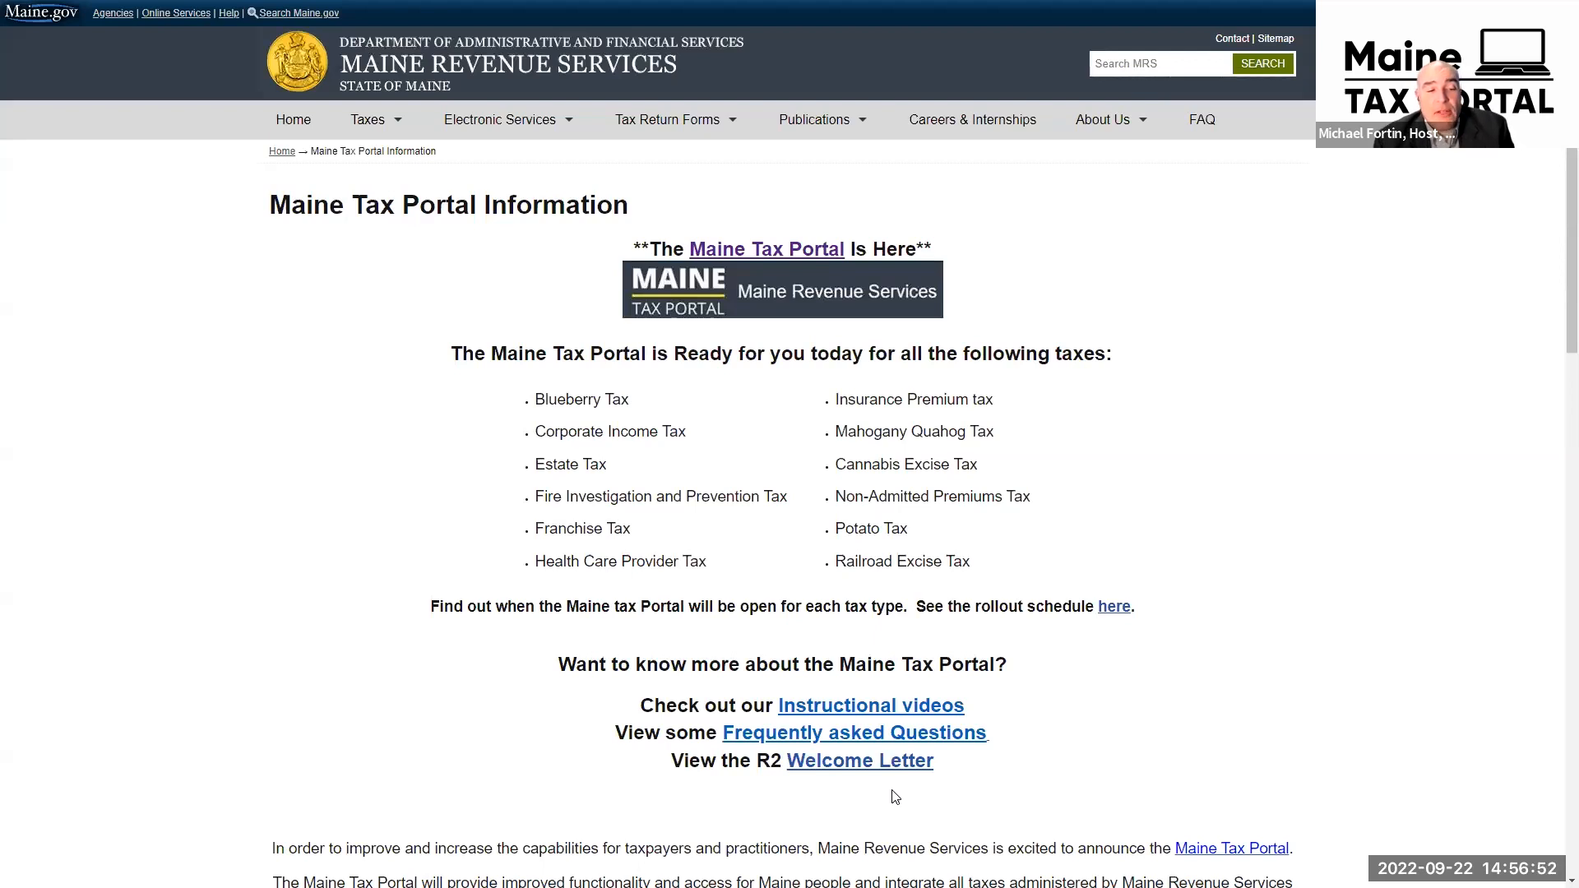
Open the Maine Tax Portal instructional videos and look through the sections from Get Started to Estate Tax
click(879, 718)
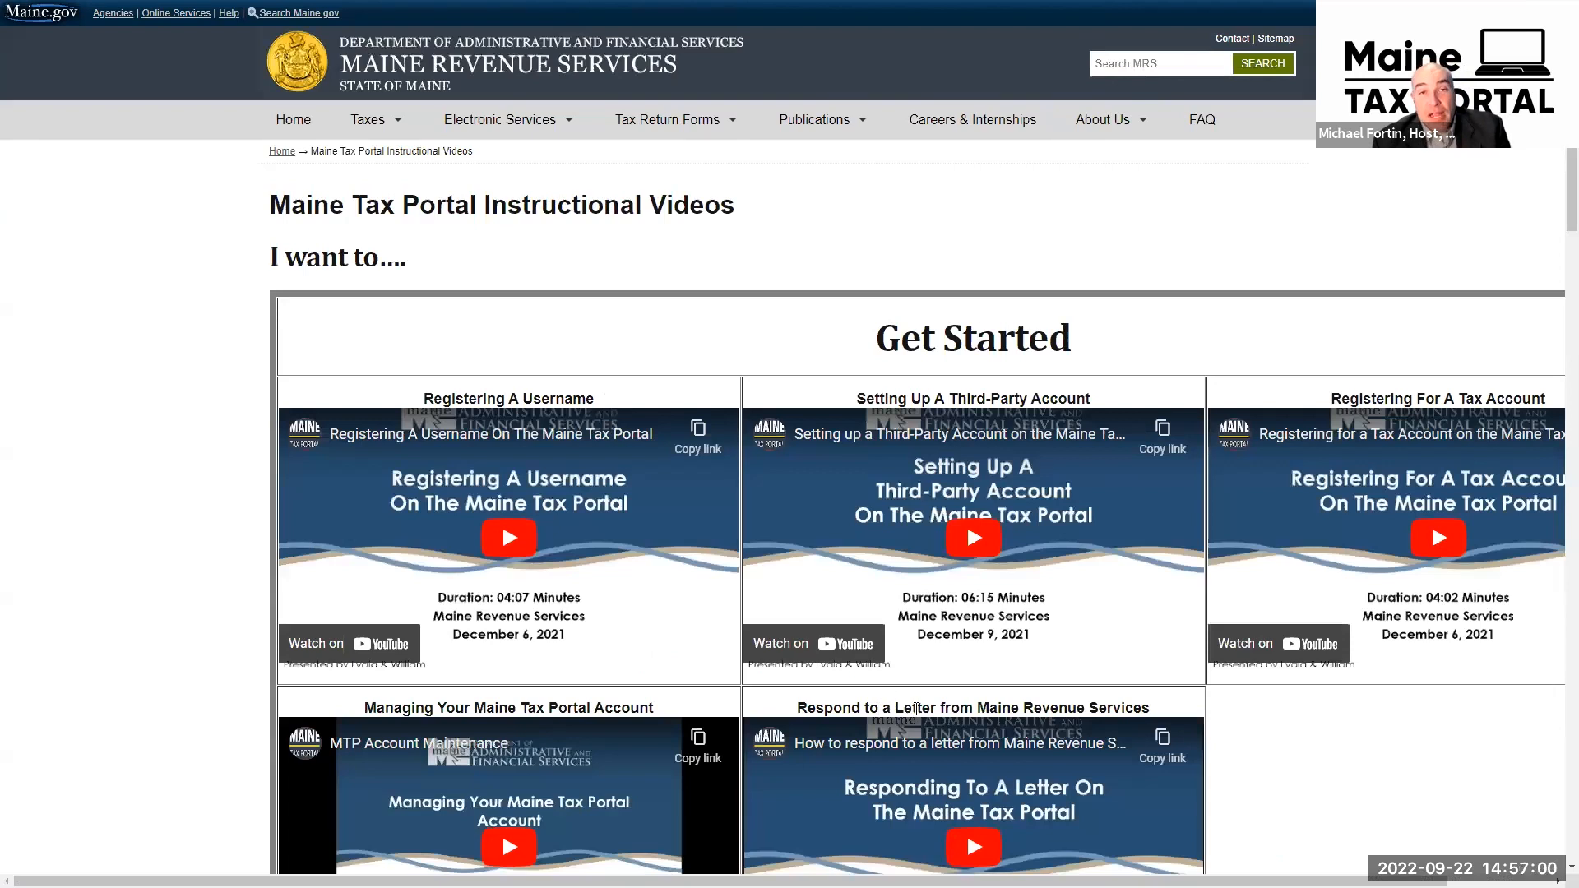
scroll(1034, 621, down, 2)
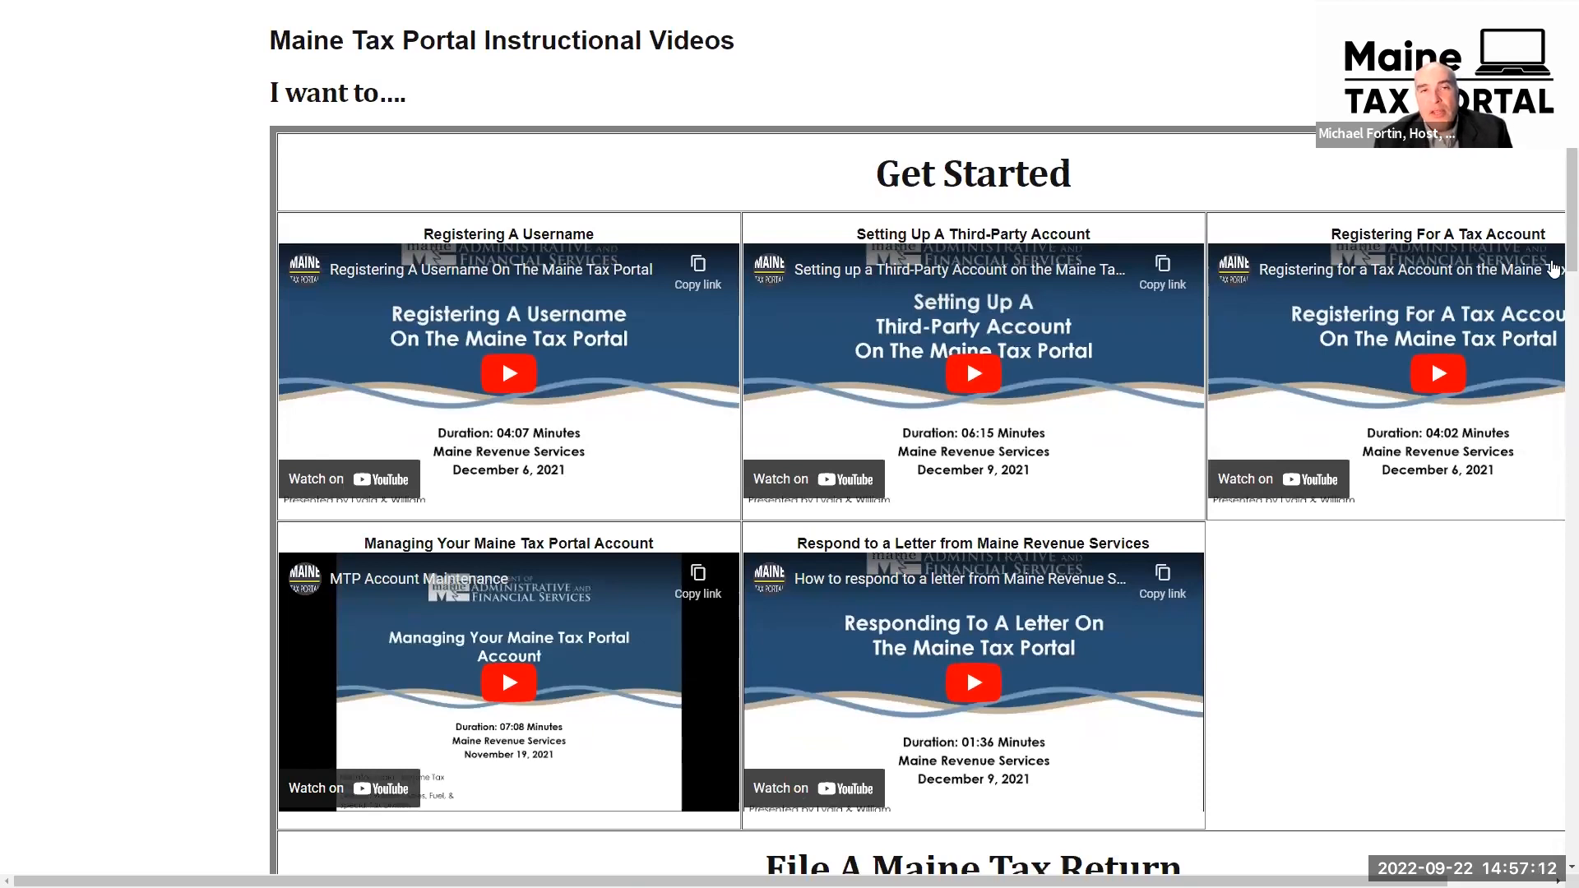
scroll(1553, 394, down, 2)
scroll(1553, 394, down, 7)
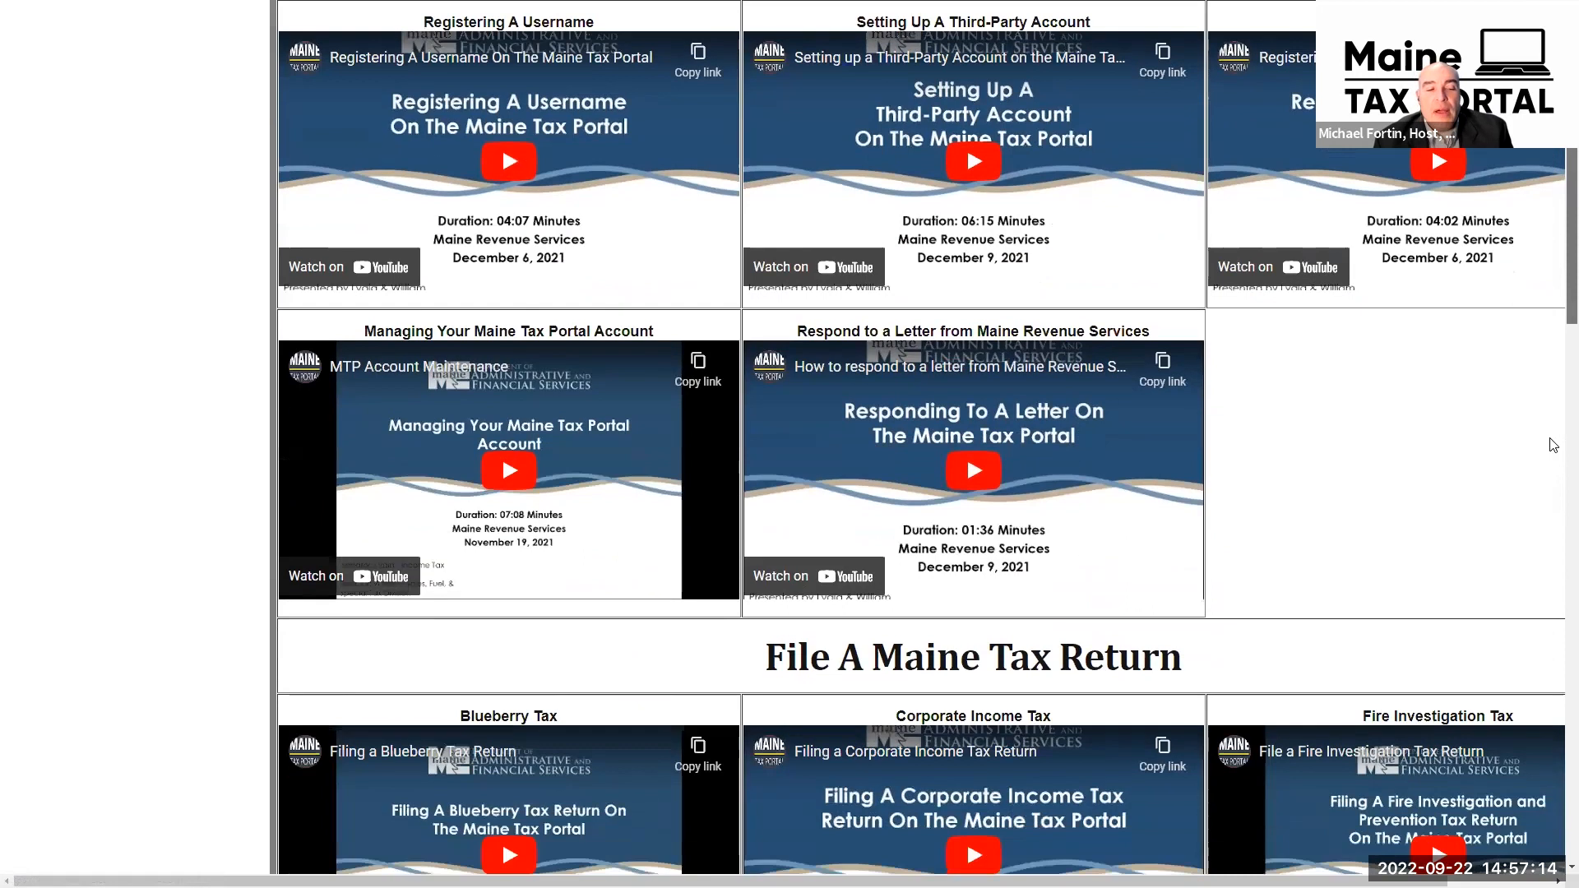
scroll(1553, 445, down, 5)
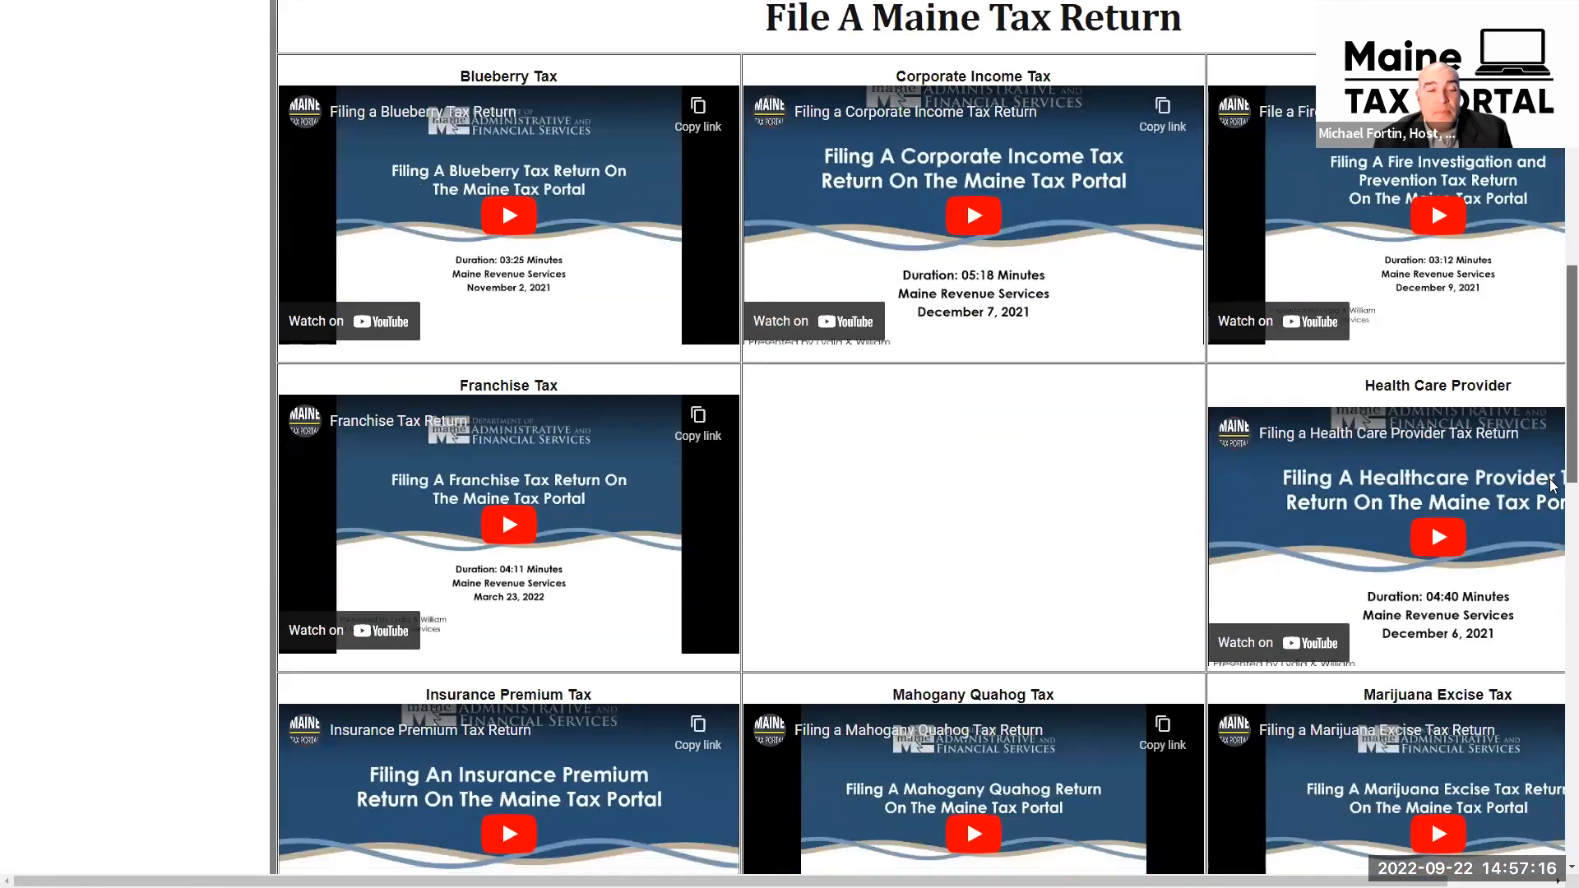
scroll(1555, 549, down, 7)
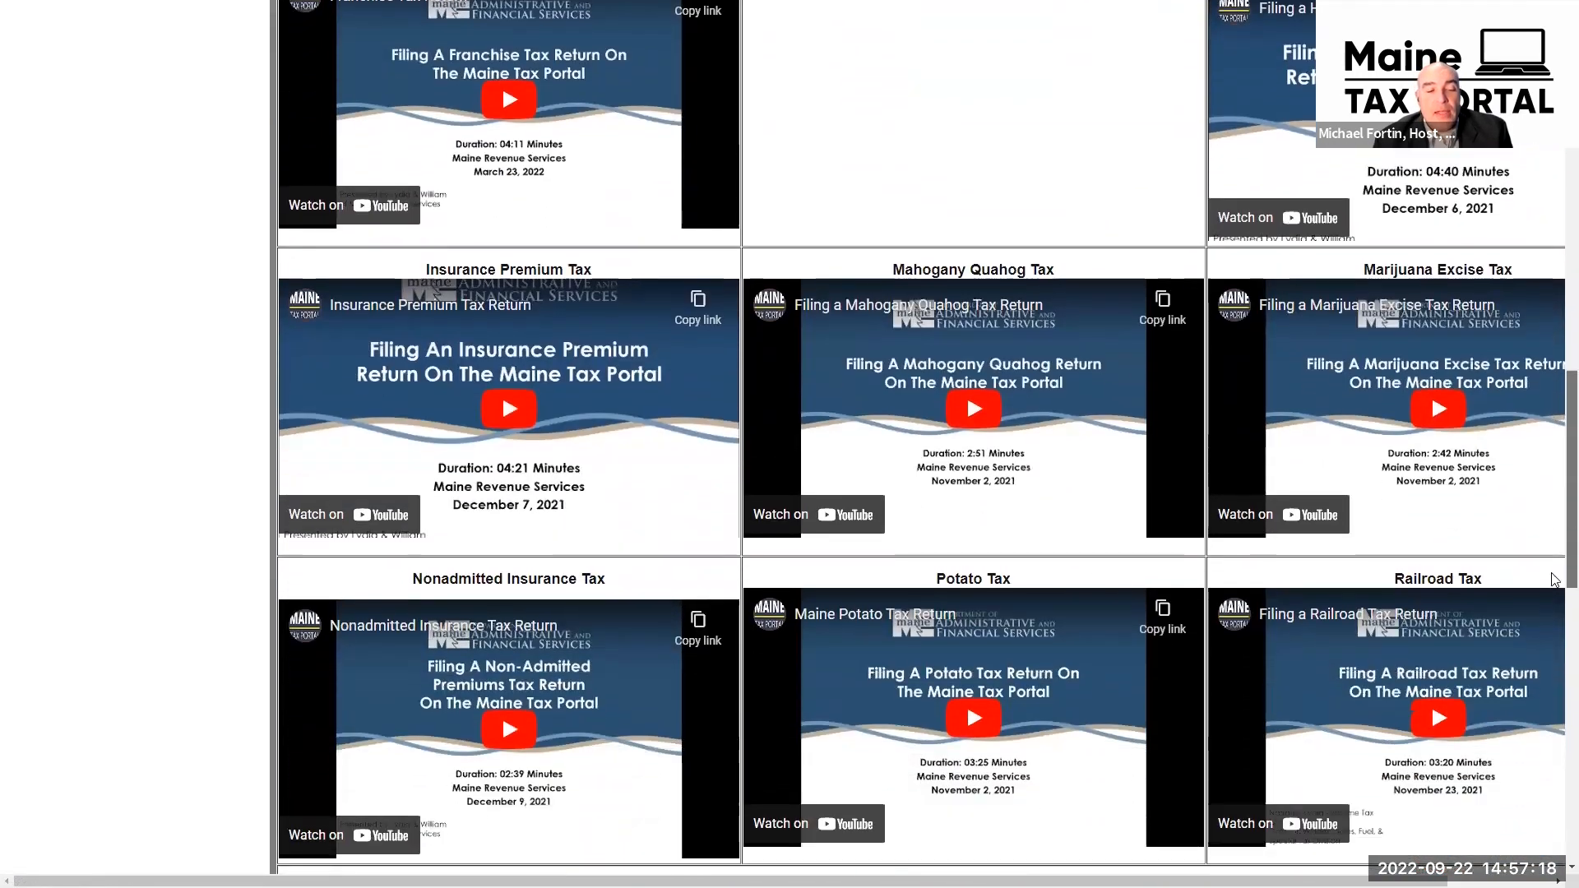
scroll(1557, 693, down, 4)
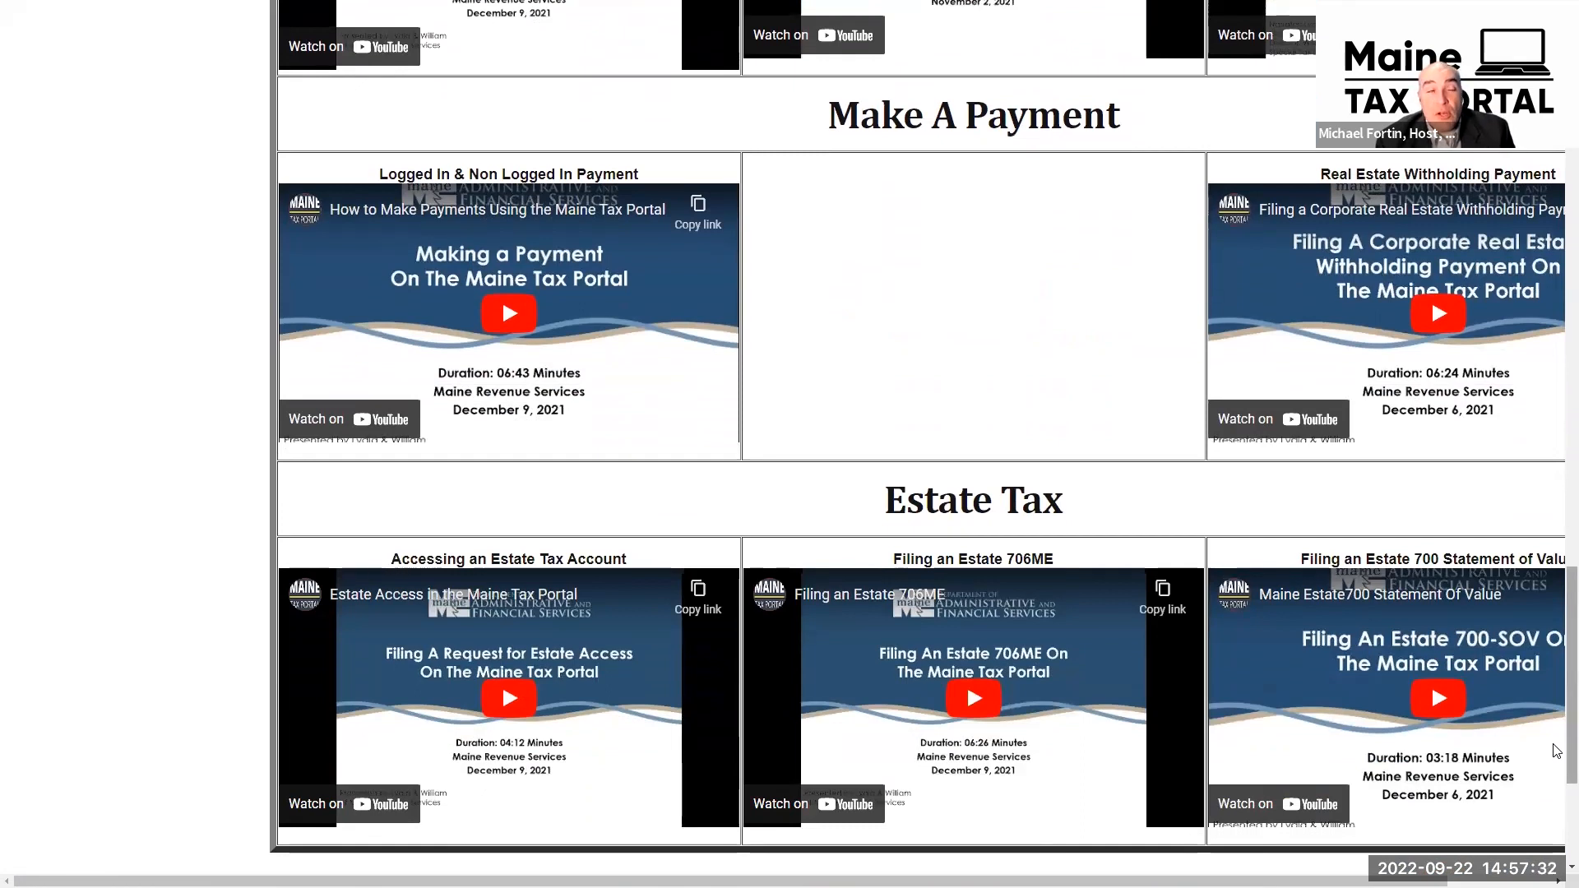
drag(1554, 743, 1557, 219)
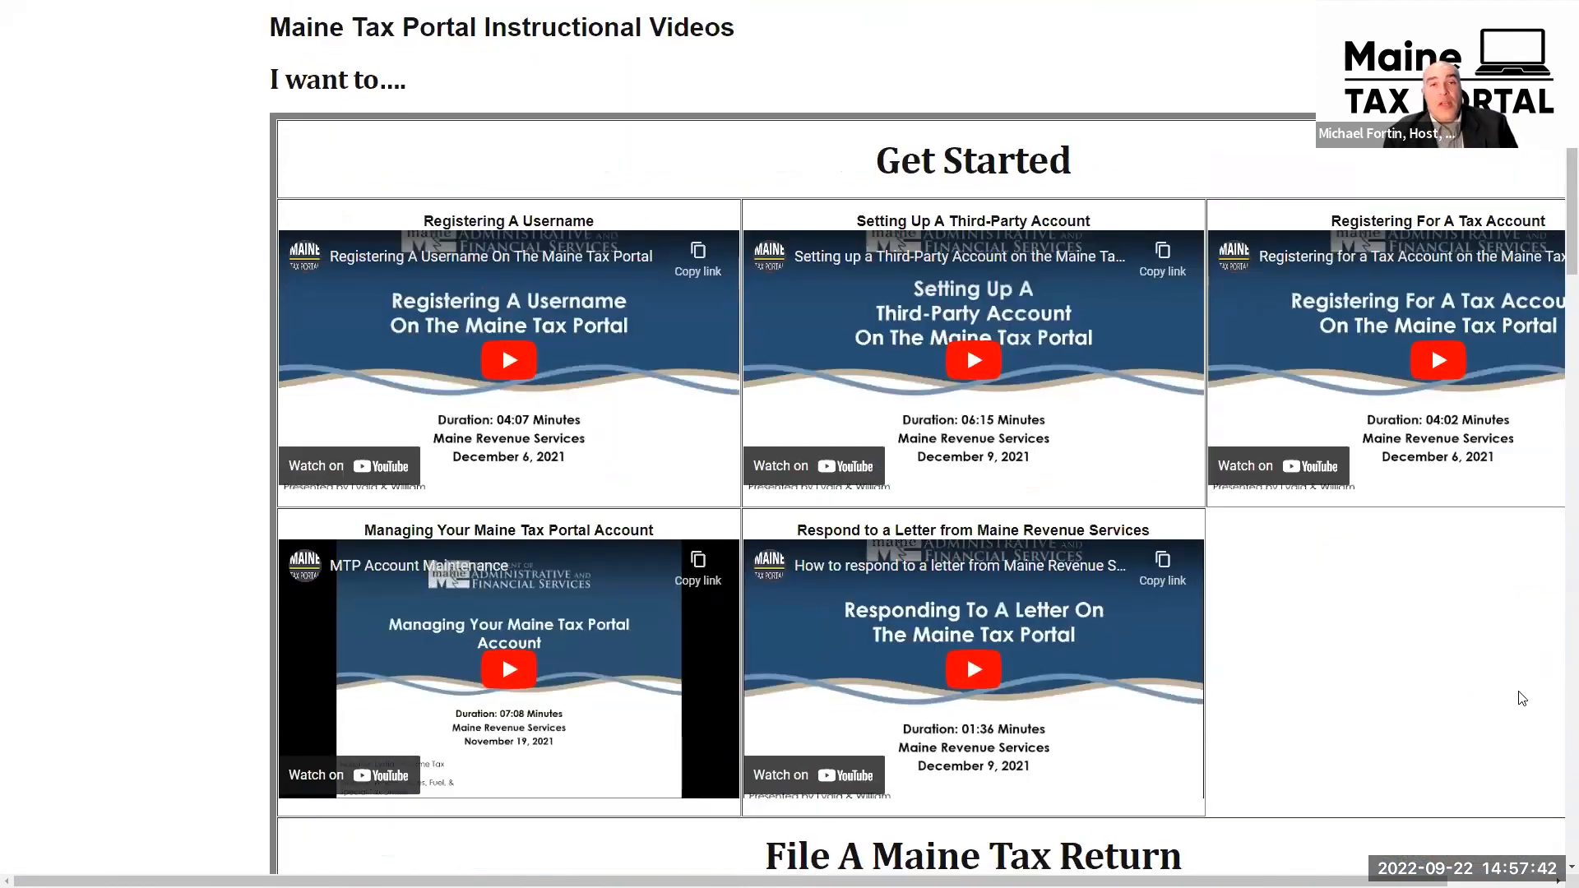